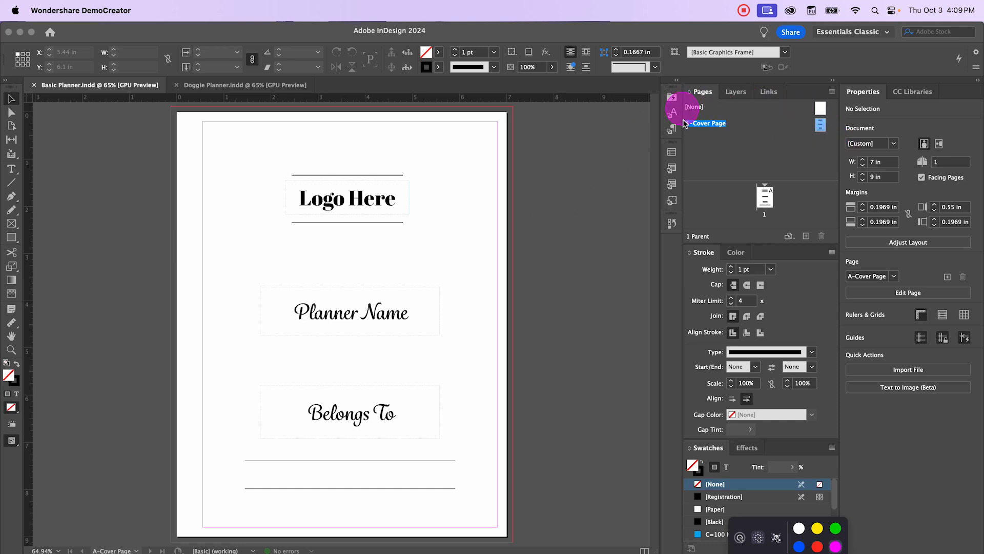
# Add a new parent spread and name it "Lined Page", keeping prefix A and two pages
pyautogui.click(808, 235)
pyautogui.click(806, 237)
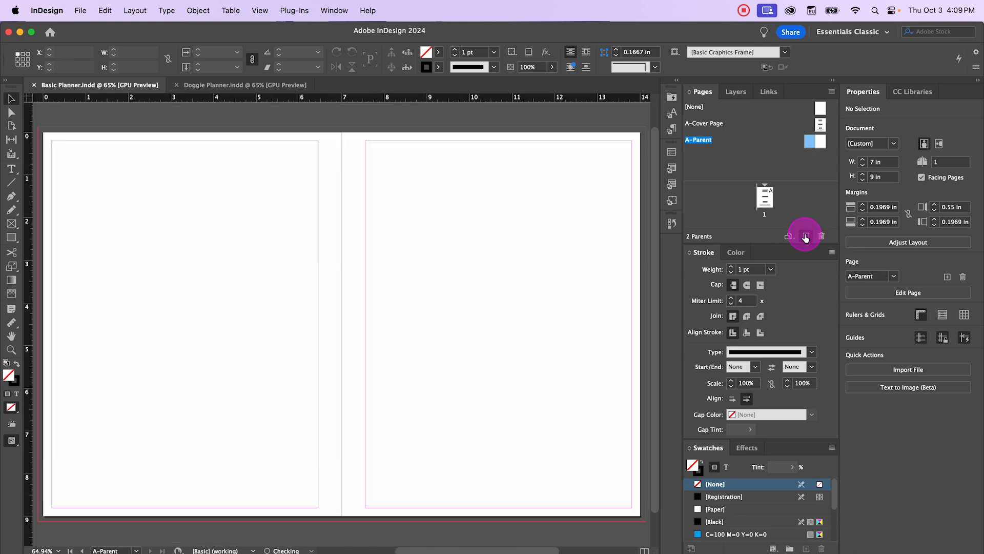
pyautogui.rightClick(705, 141)
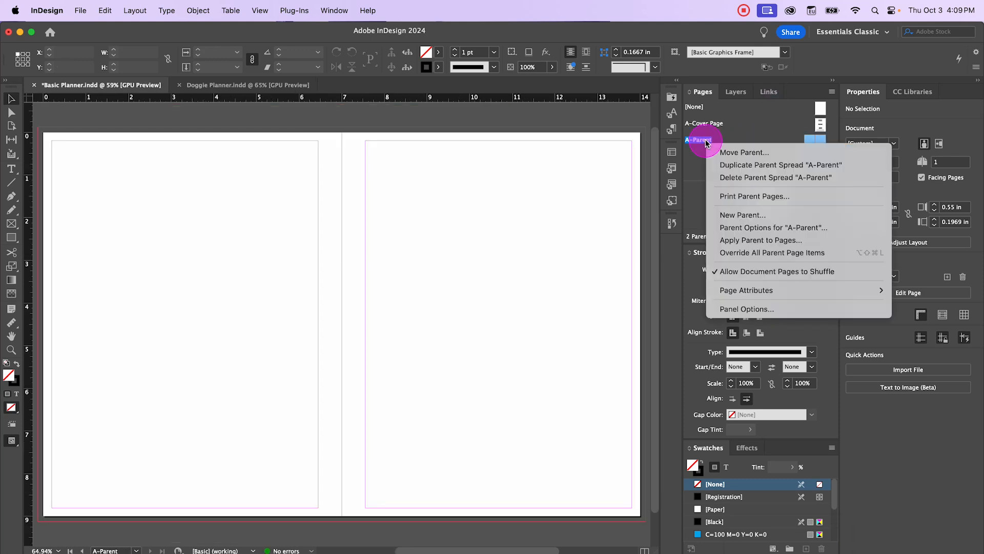
pyautogui.click(763, 227)
pyautogui.doubleClick(464, 304)
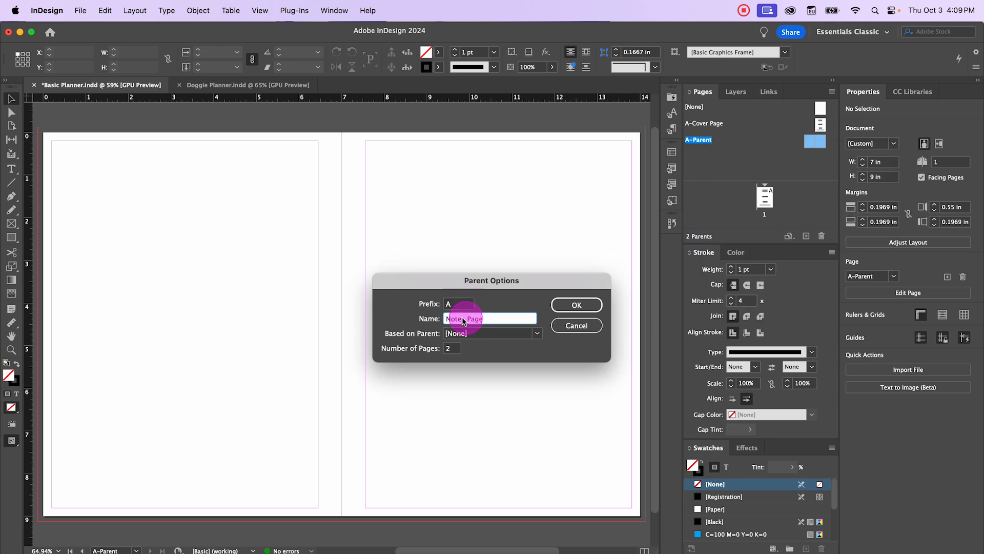
pyautogui.moveTo(465, 318); pyautogui.dragTo(439, 318)
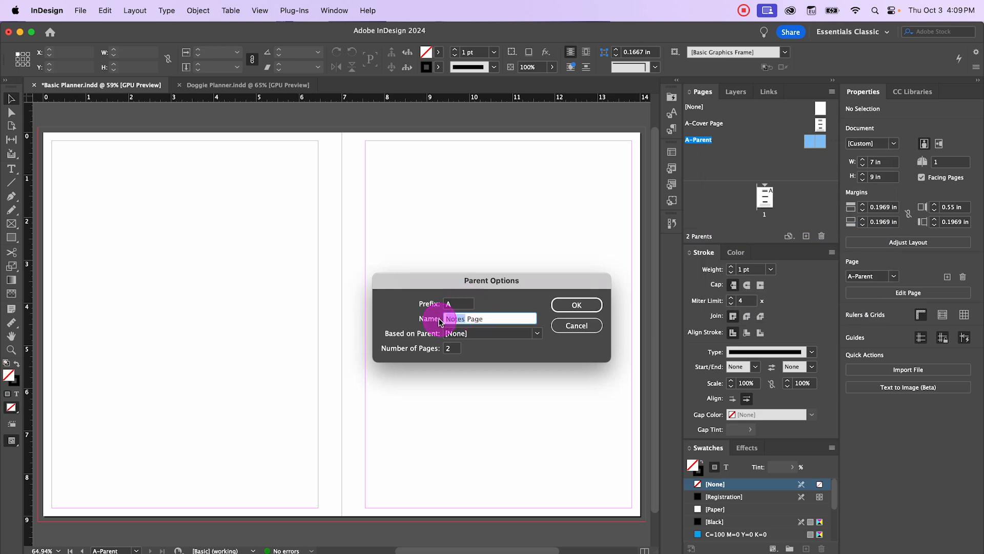
pyautogui.write('Lined')
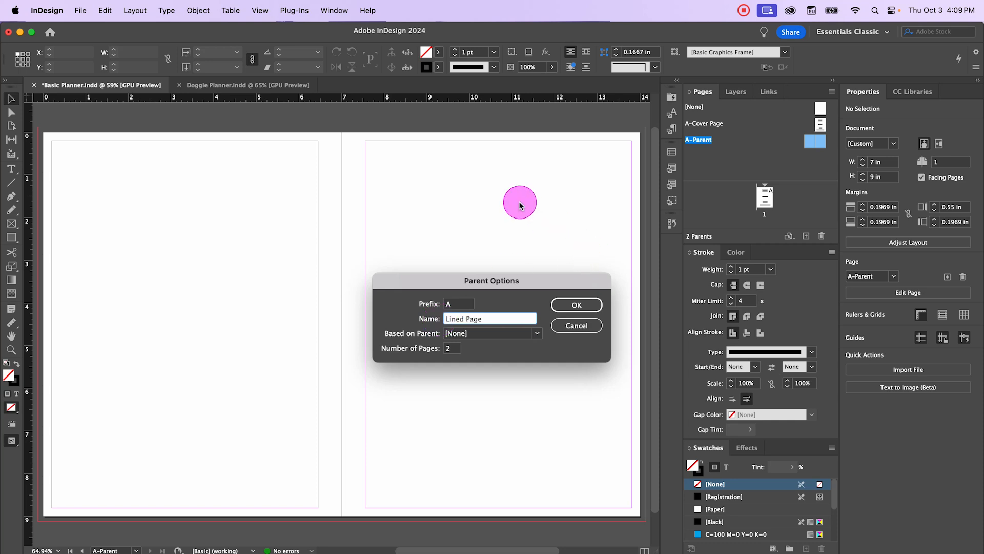
pyautogui.click(574, 305)
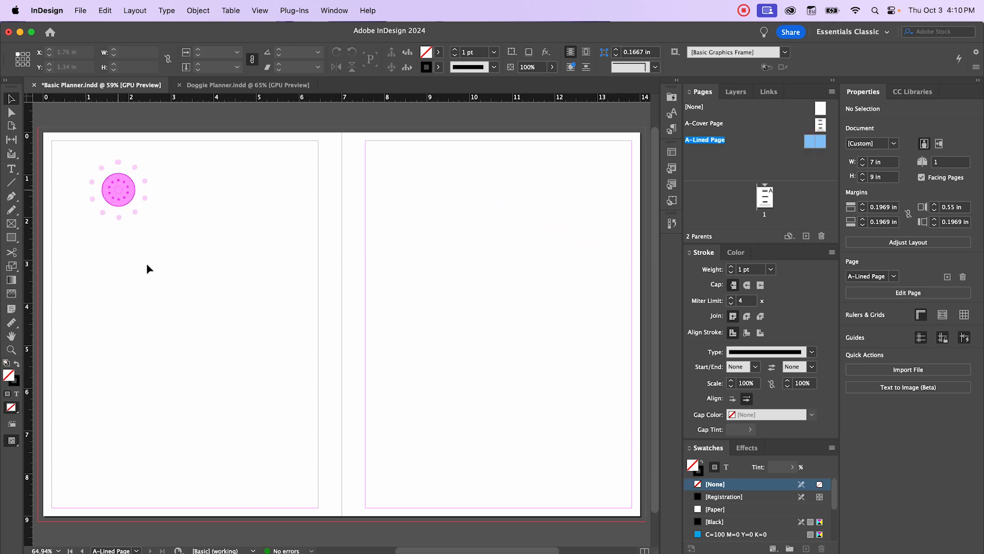
# Create a table with 30 body rows and 1 column, about 6.25 by 7.58 in, between the left page's side margins and ending at its bottom margin
pyautogui.moveTo(453, 550); pyautogui.dragTo(447, 551)
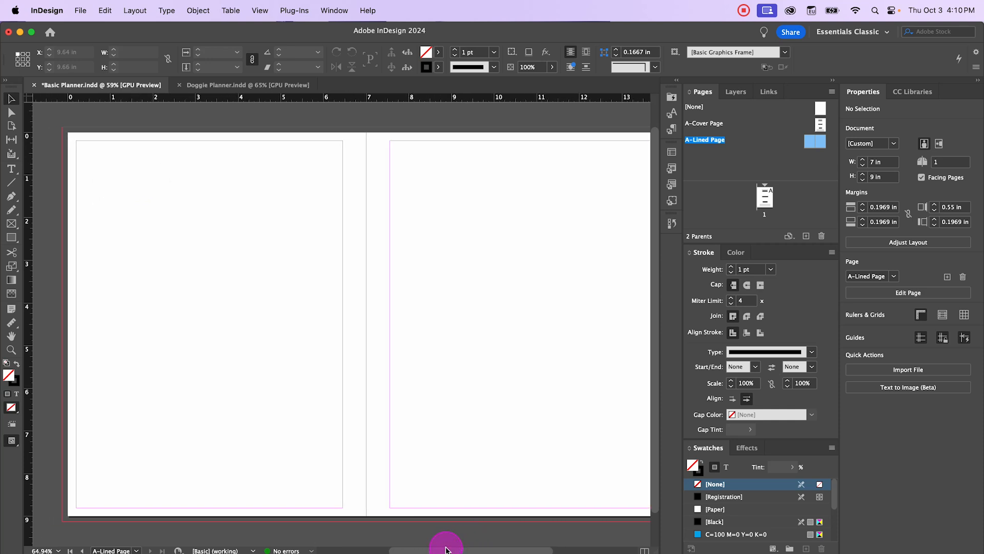
pyautogui.click(237, 12)
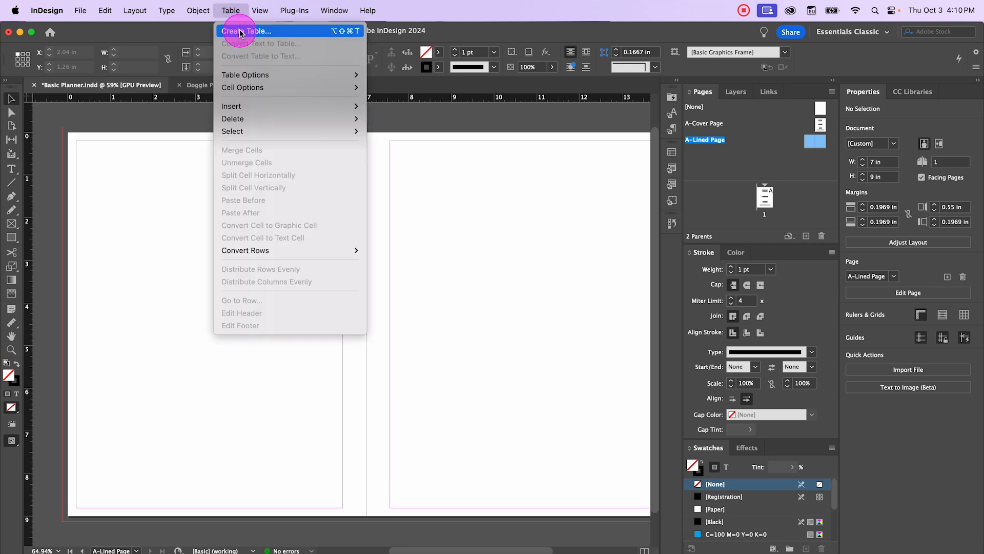
pyautogui.click(241, 33)
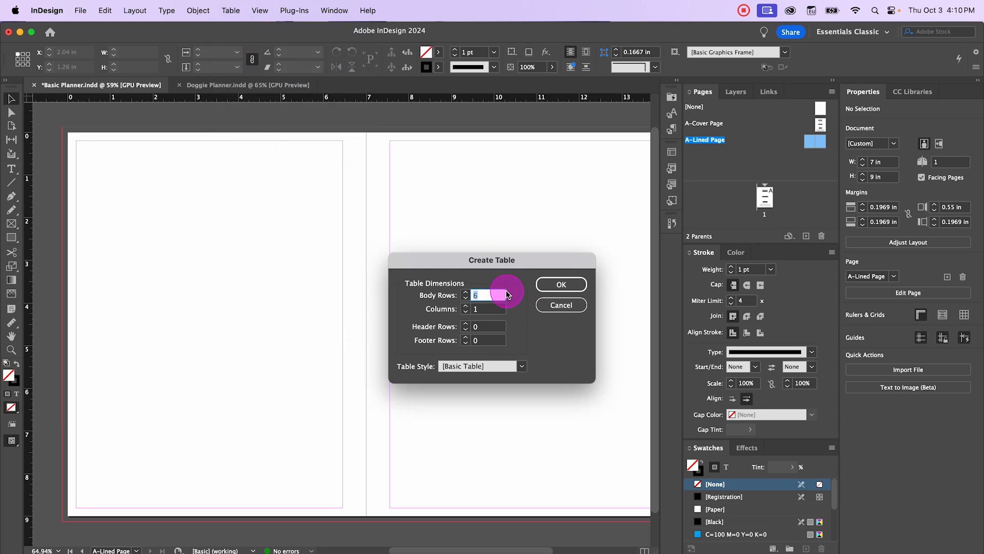
pyautogui.write('30')
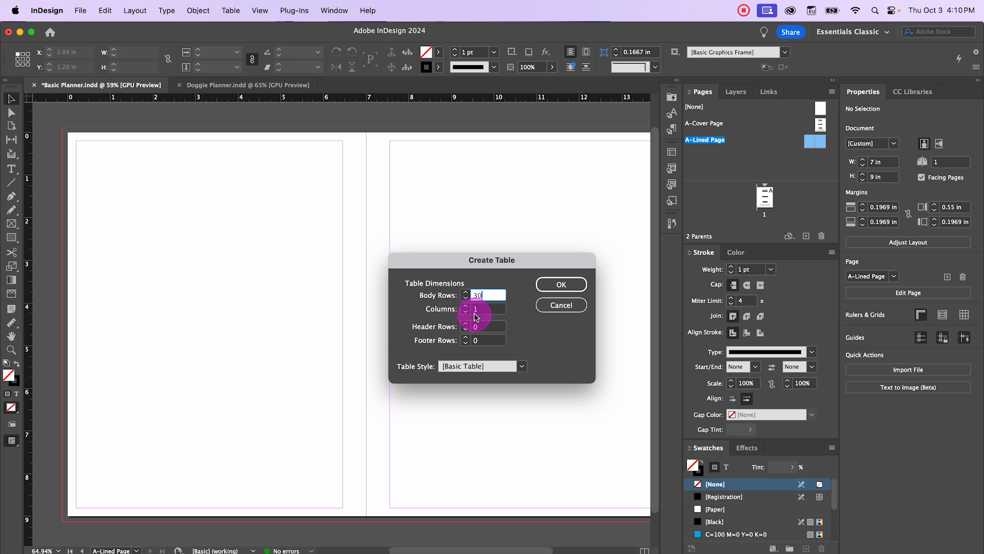
pyautogui.click(561, 284)
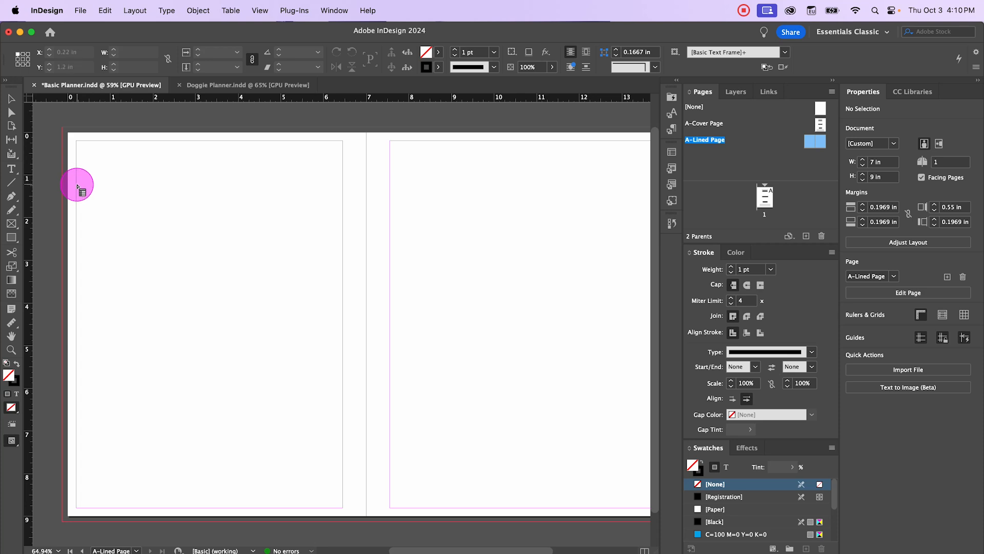
pyautogui.moveTo(77, 184); pyautogui.dragTo(342, 505)
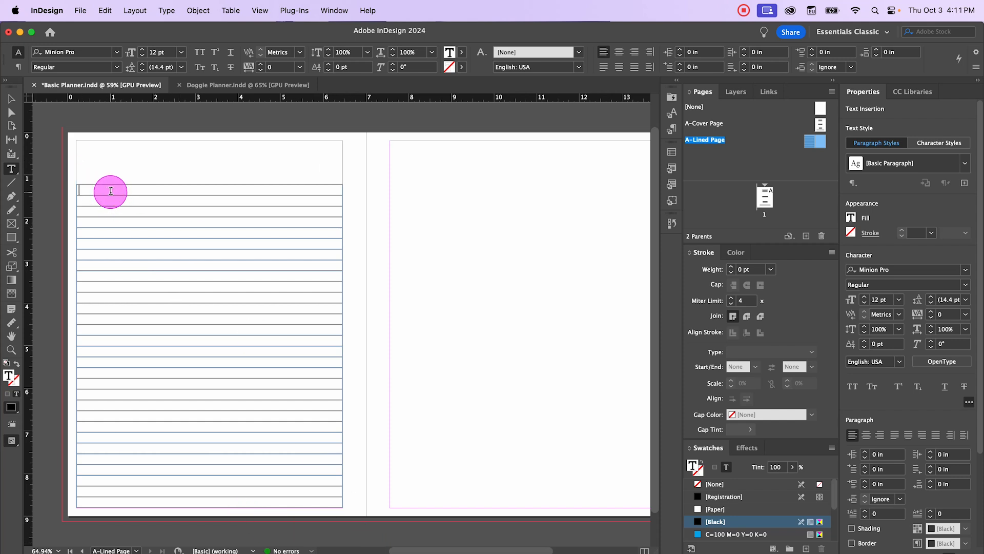
# Select the whole table and set the row height mode of its cells to Exactly
pyautogui.rightClick(110, 193)
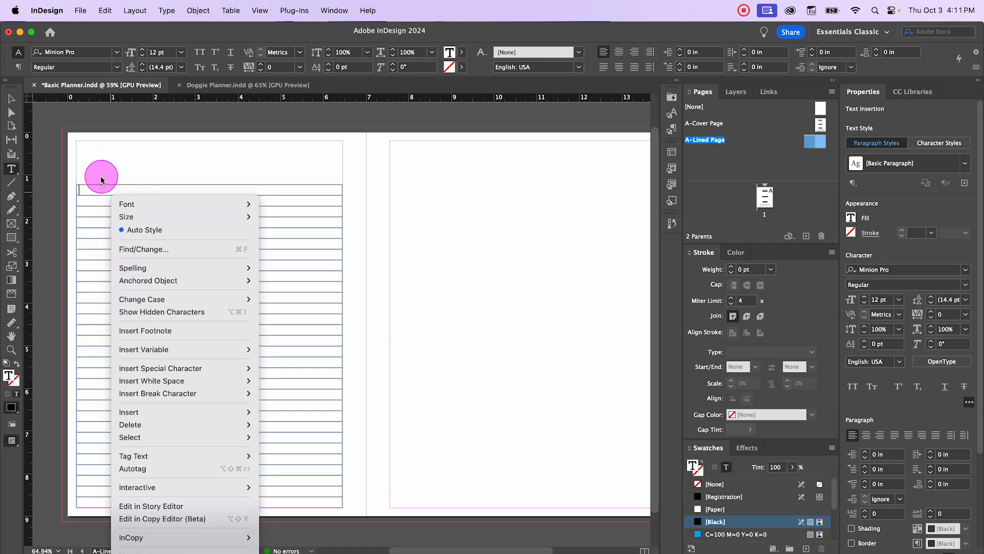
pyautogui.moveTo(193, 437)
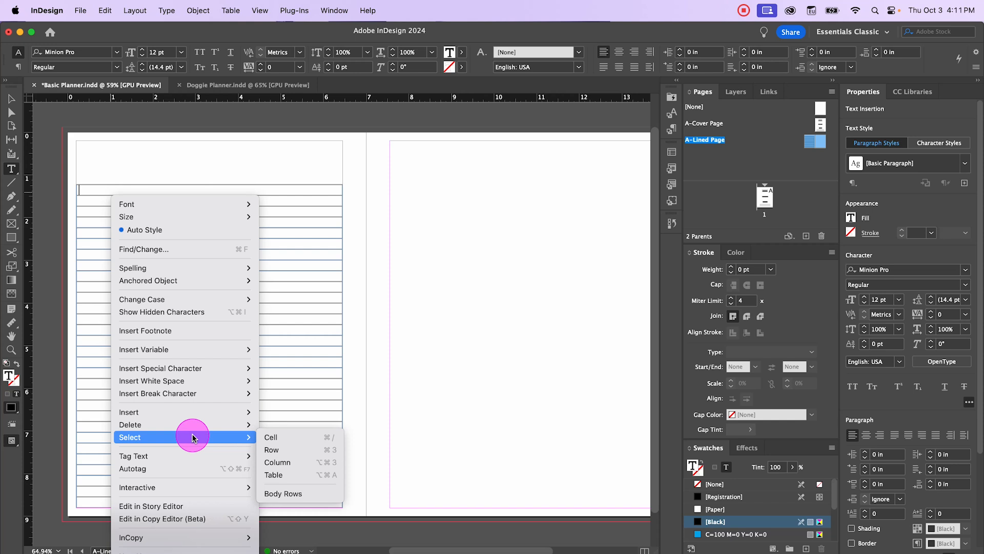
pyautogui.click(289, 475)
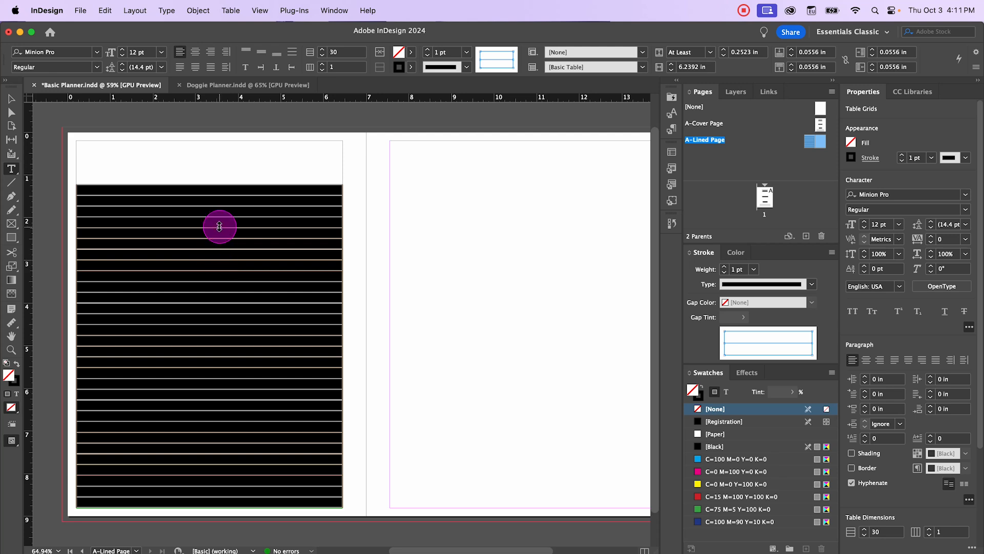
pyautogui.rightClick(220, 226)
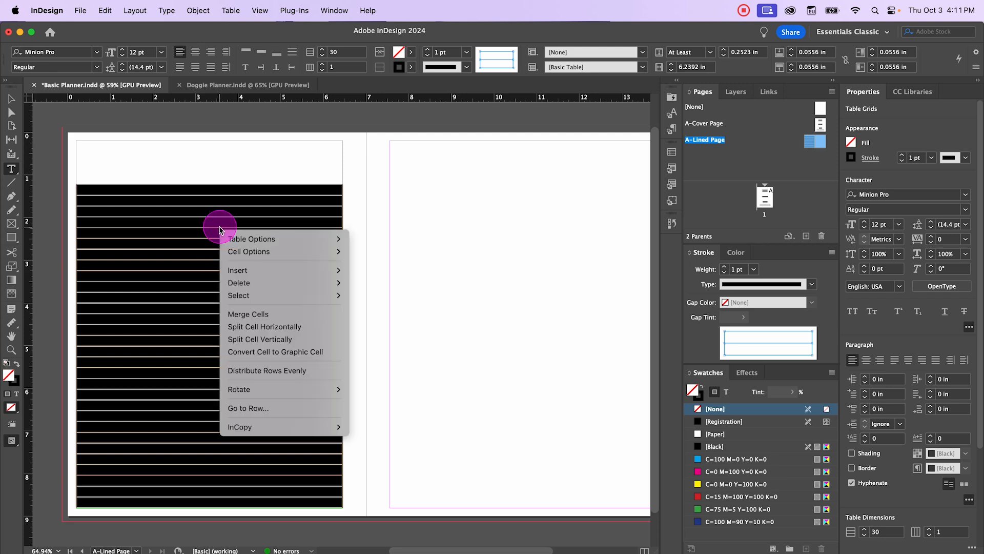
pyautogui.moveTo(269, 252)
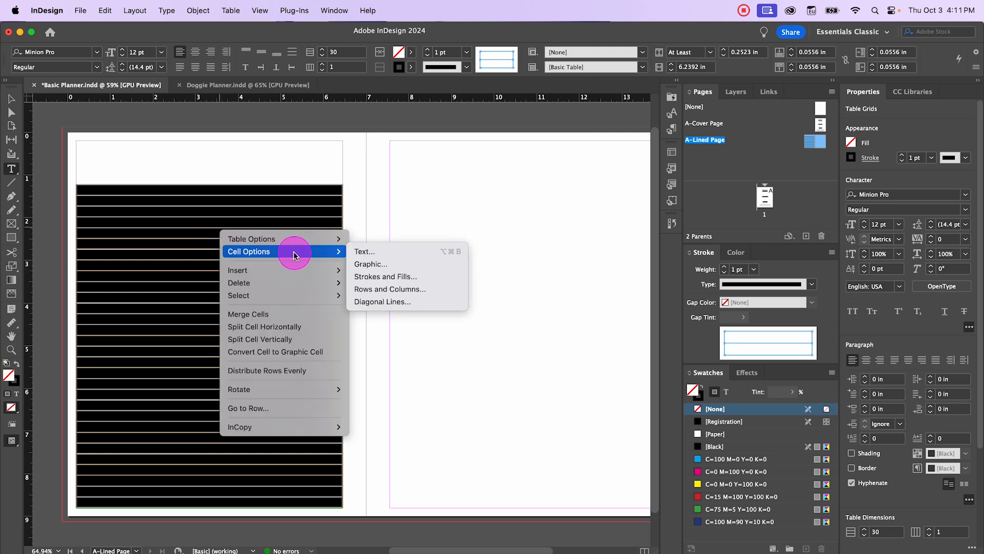
pyautogui.click(401, 291)
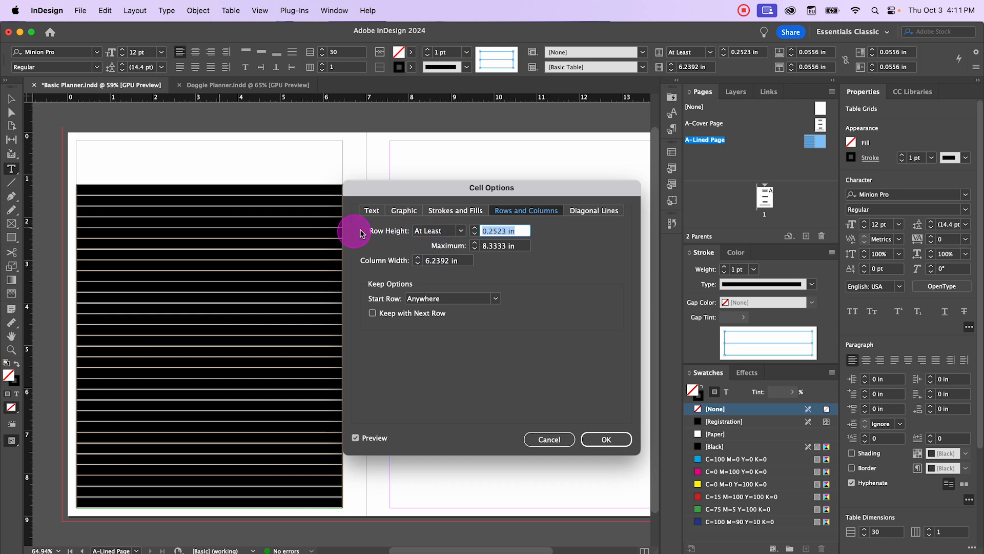
pyautogui.click(448, 232)
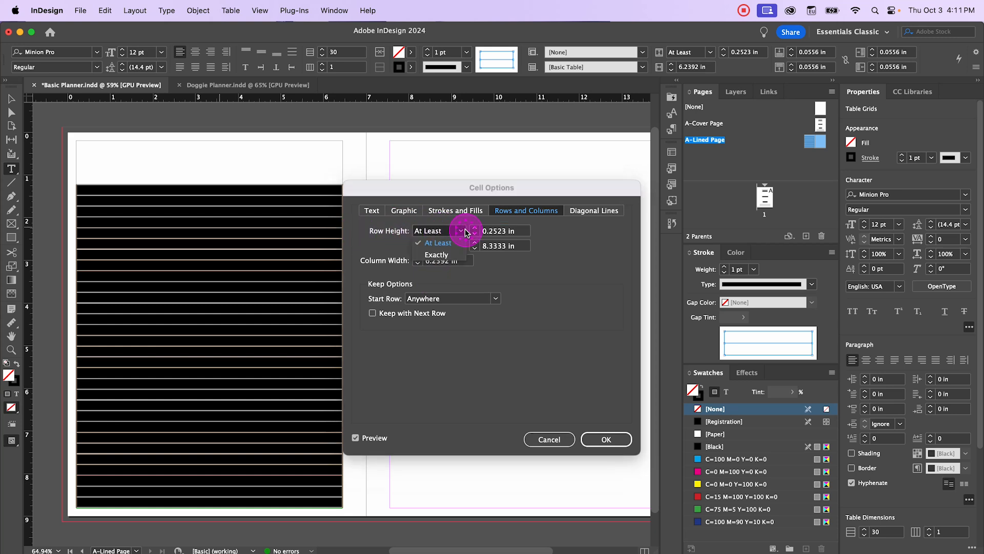
pyautogui.click(453, 255)
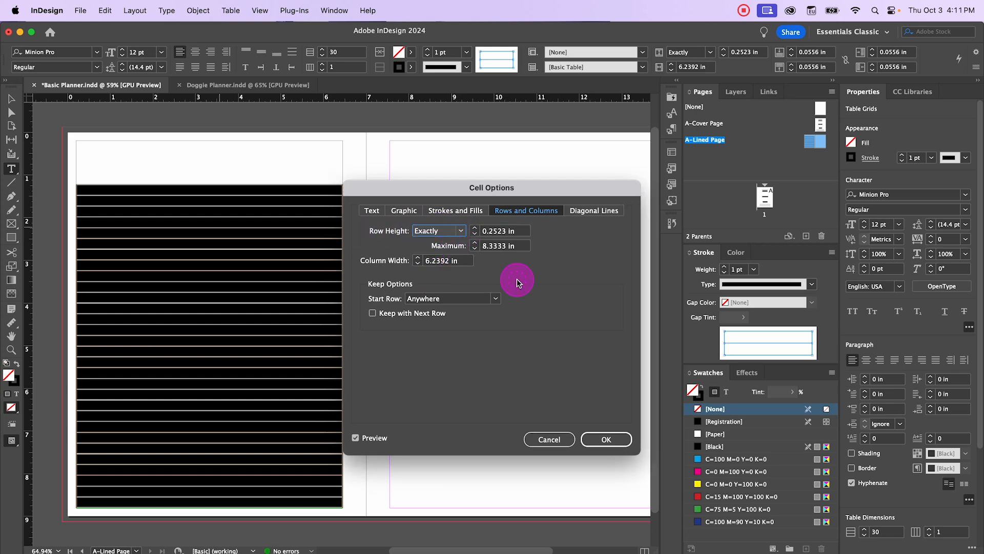
# Set the exact row height of all table rows to 7 mm and apply the cell options
pyautogui.moveTo(524, 232); pyautogui.dragTo(474, 239)
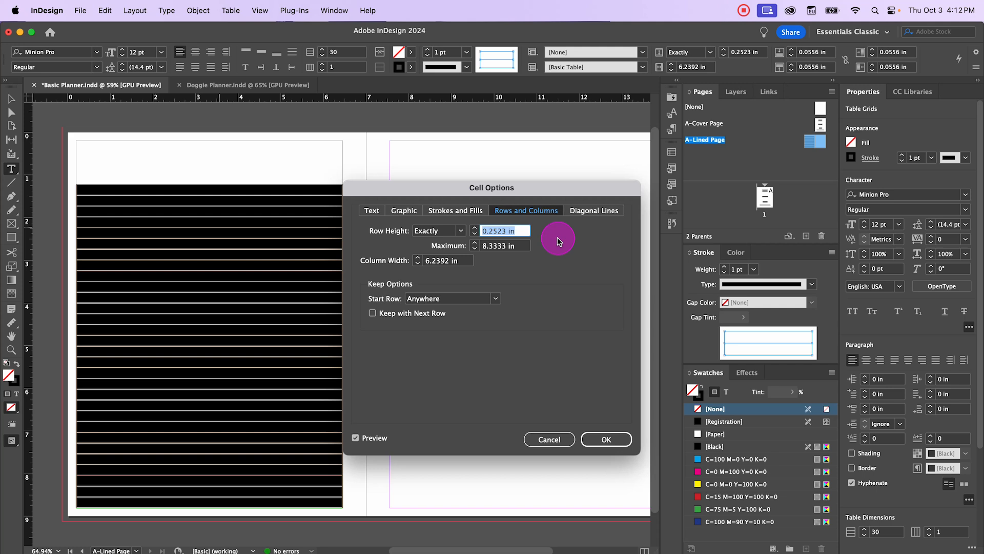
pyautogui.write('7')
pyautogui.write('m,m')
pyautogui.press('BackSpace')
pyautogui.press('BackSpace')
pyautogui.write('m')
pyautogui.press('Tab')
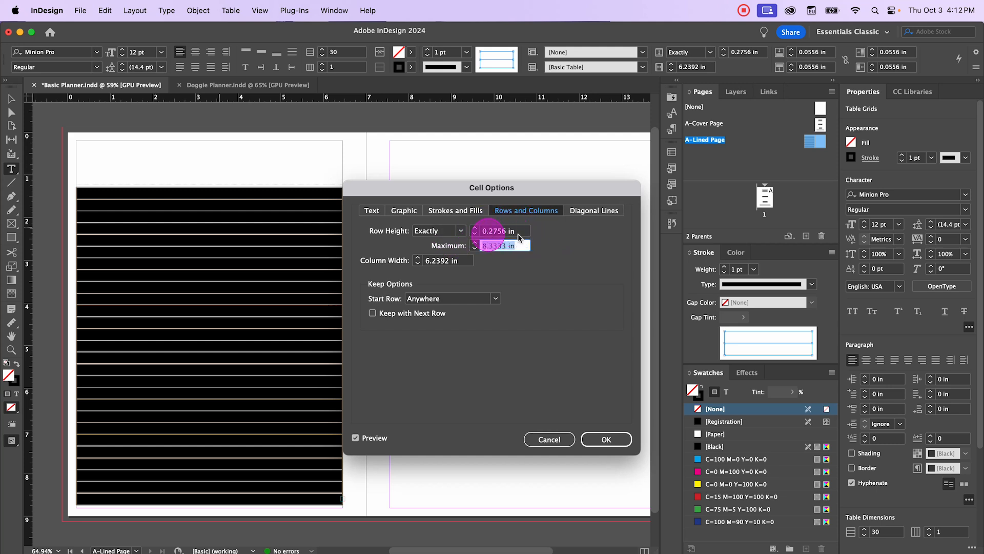
pyautogui.click(610, 439)
pyautogui.click(11, 100)
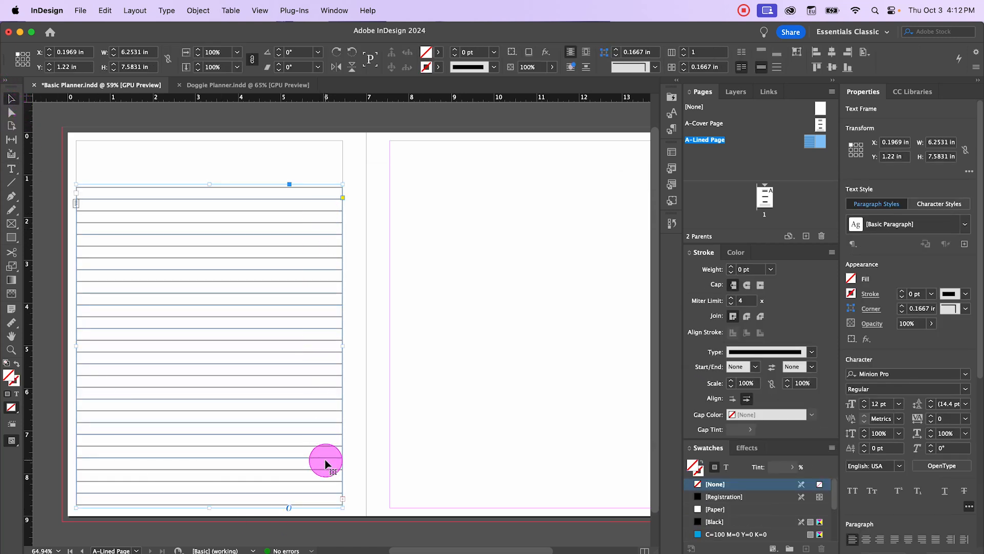
# Select all the table's cells and set the stroke weight of only the left and right borders to 0 pt
pyautogui.doubleClick(138, 199)
pyautogui.rightClick(132, 198)
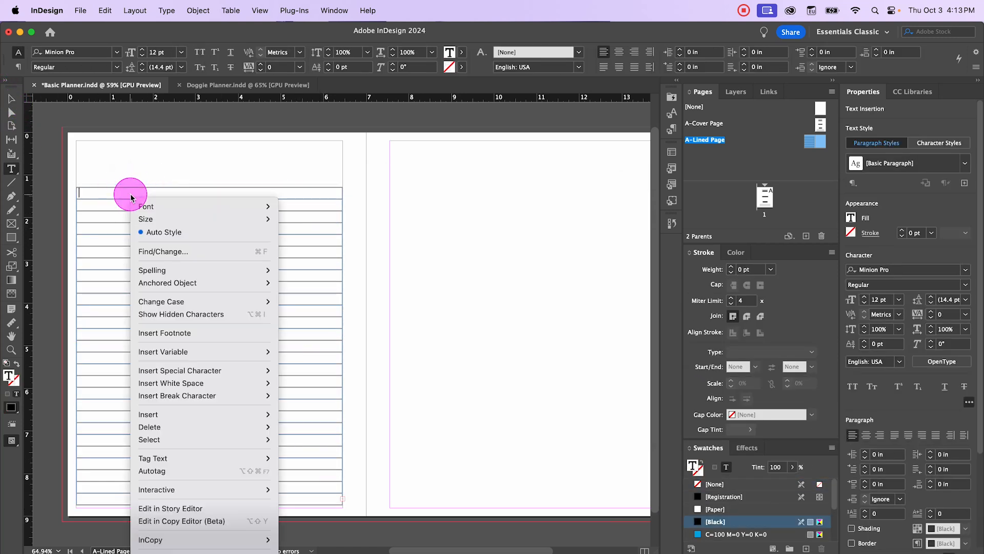
pyautogui.moveTo(211, 439)
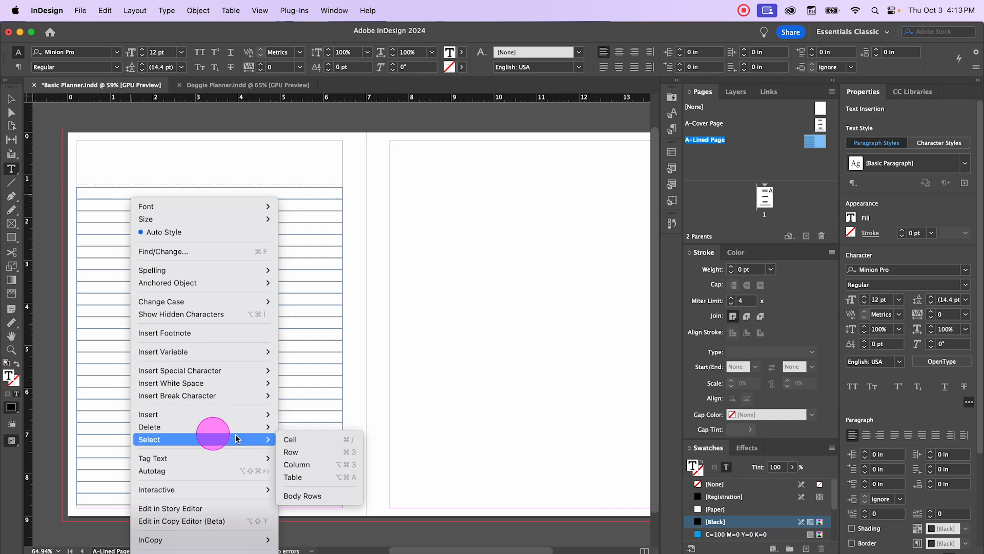
pyautogui.click(327, 464)
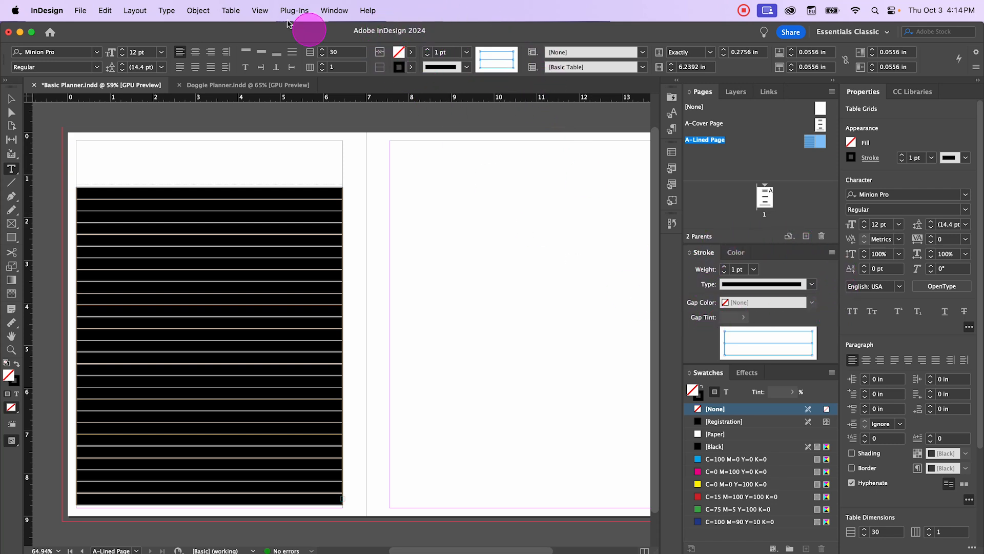
pyautogui.click(328, 14)
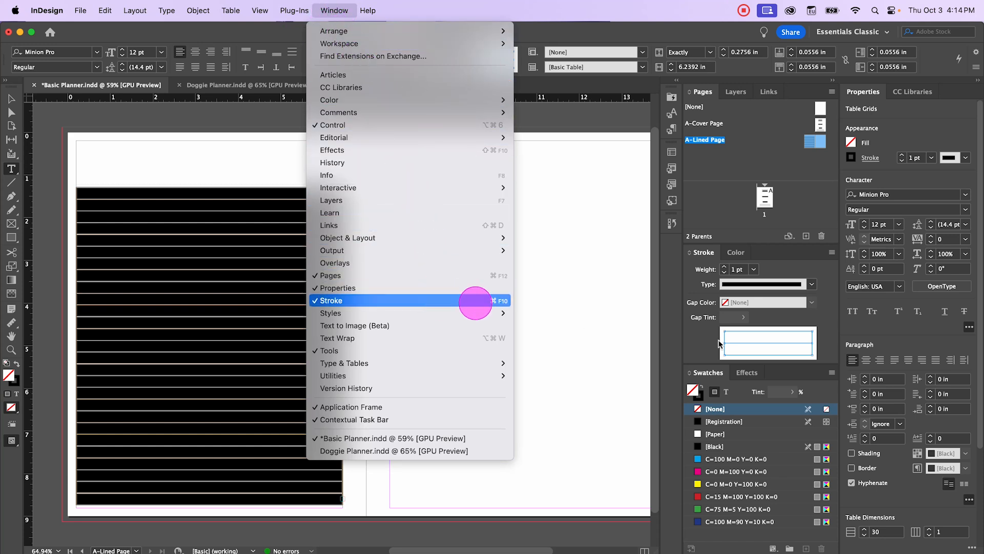
pyautogui.click(769, 247)
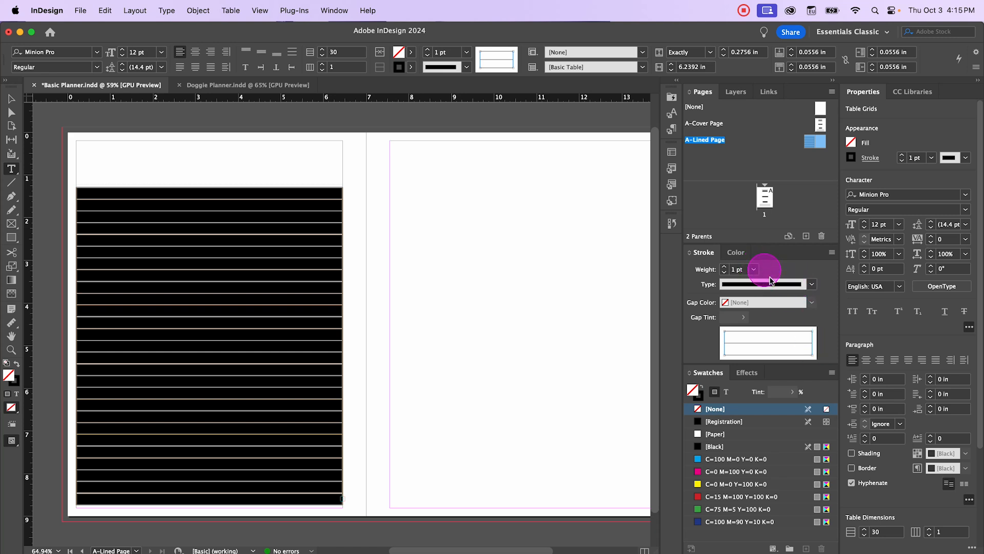
pyautogui.click(740, 253)
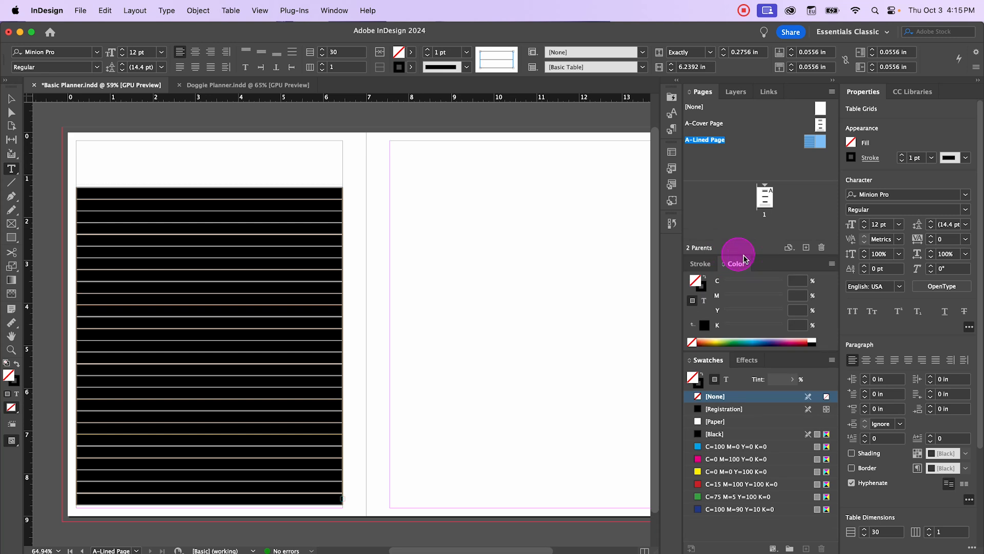
pyautogui.click(701, 264)
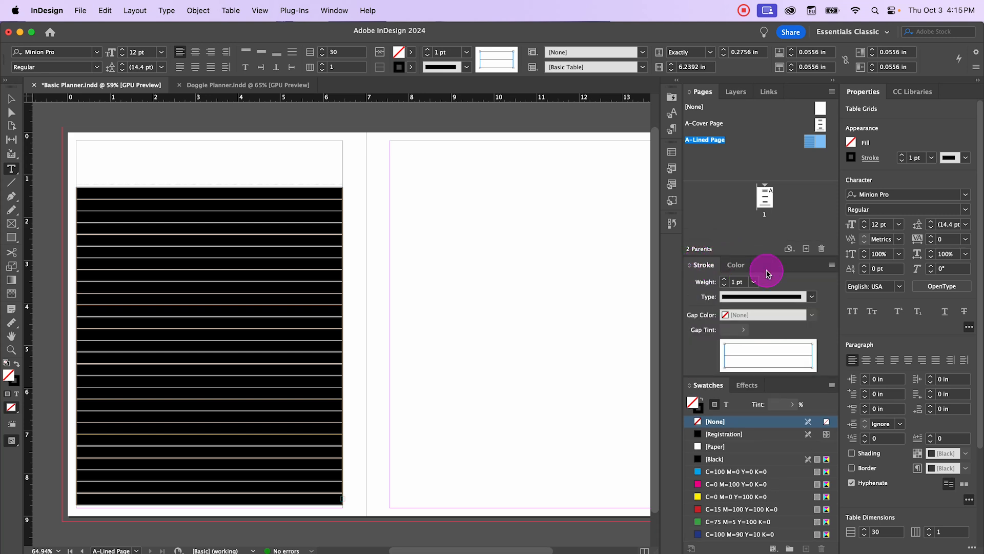
pyautogui.click(753, 281)
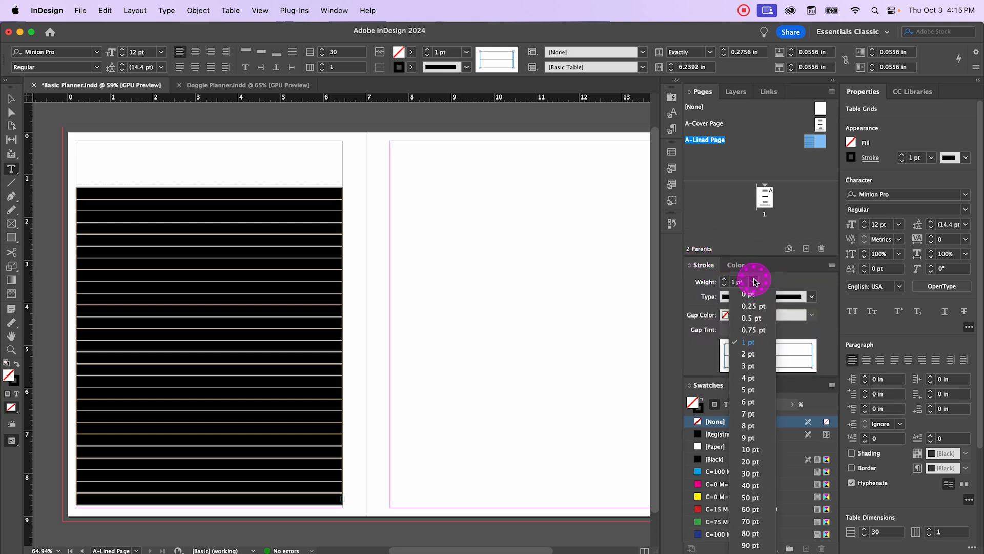
pyautogui.click(747, 294)
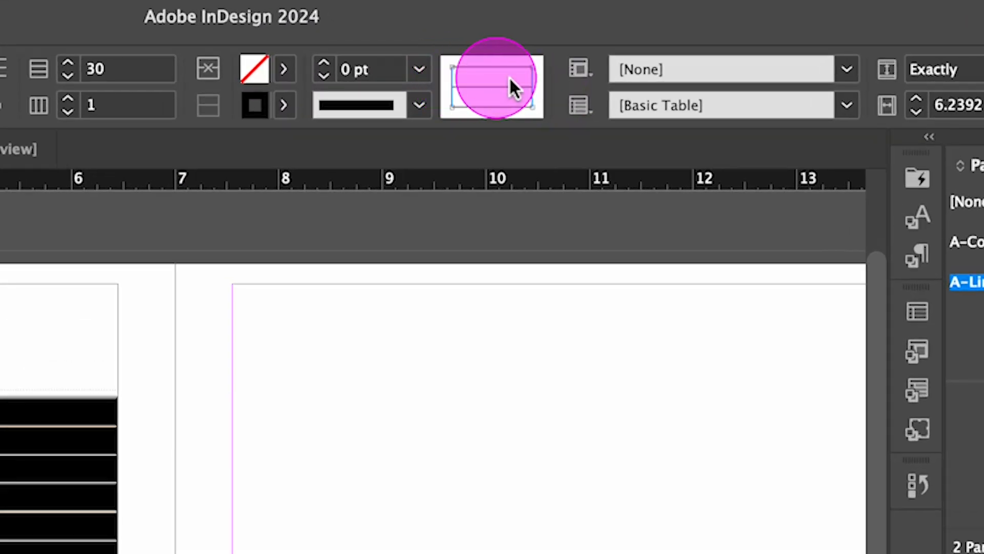
pyautogui.click(533, 82)
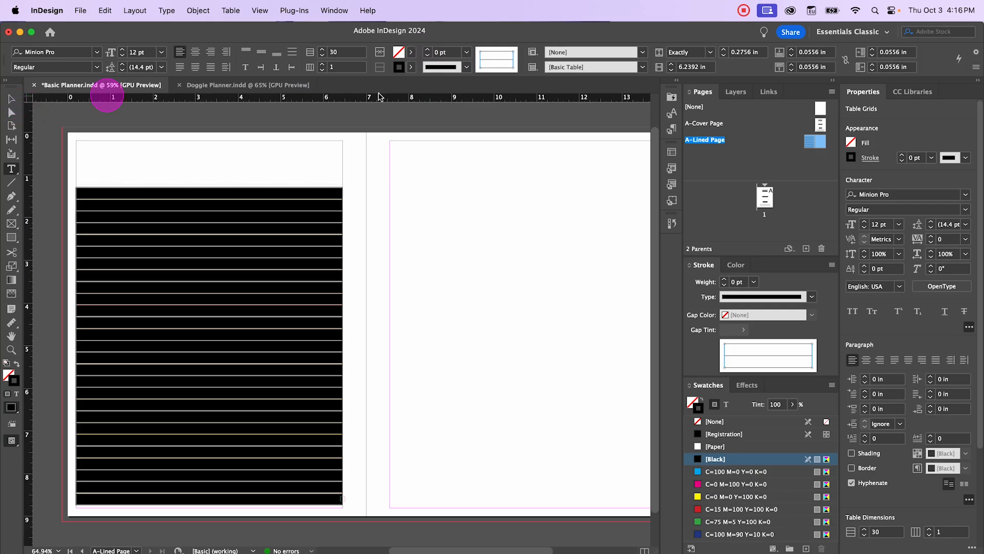
# Deselect the table and switch the spread to Preview mode to check the ruled lines without guides and frame edges
pyautogui.click(11, 100)
pyautogui.click(378, 240)
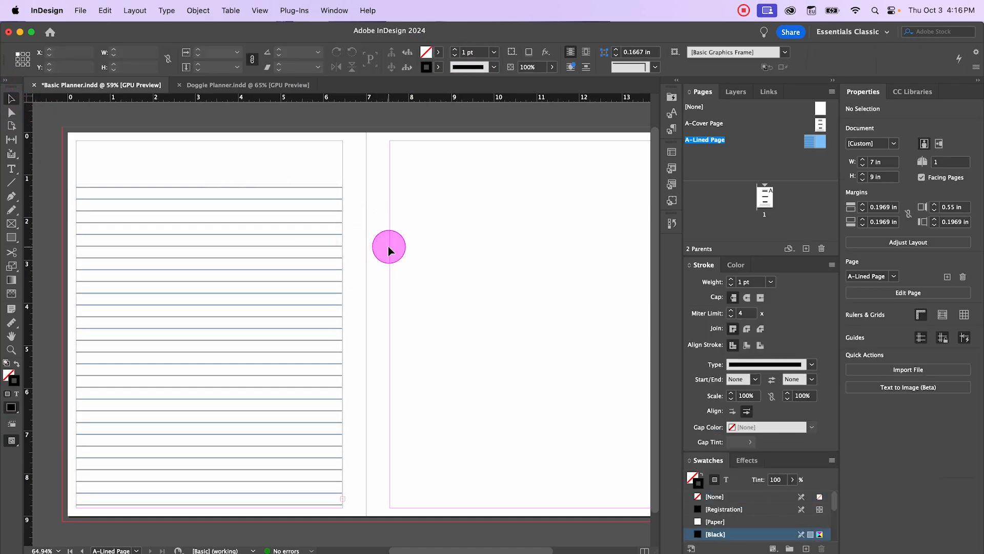
pyautogui.press('w')
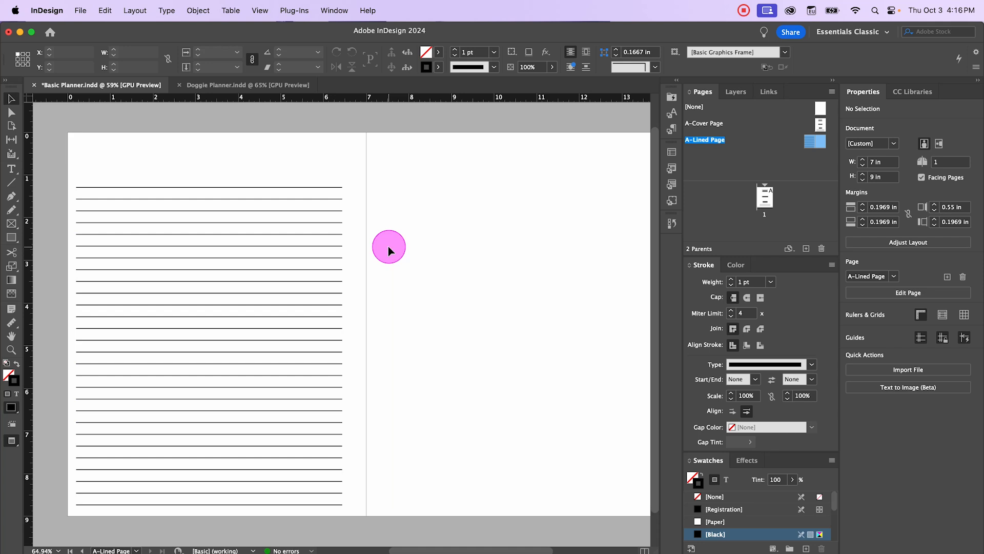
# Return the spread to Normal view and select the entire lined table
pyautogui.press('w')
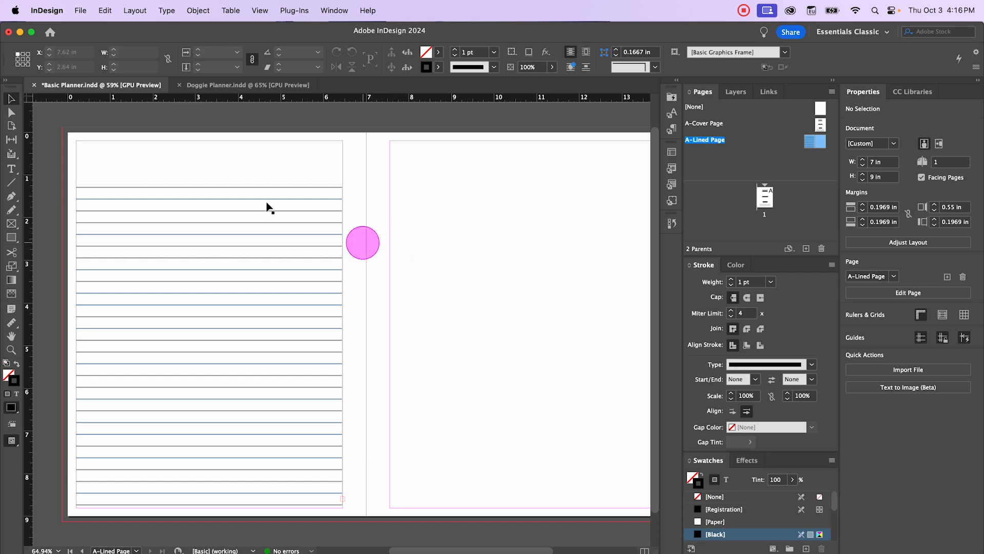
pyautogui.doubleClick(145, 199)
pyautogui.moveTo(105, 193); pyautogui.dragTo(292, 450)
pyautogui.rightClick(220, 315)
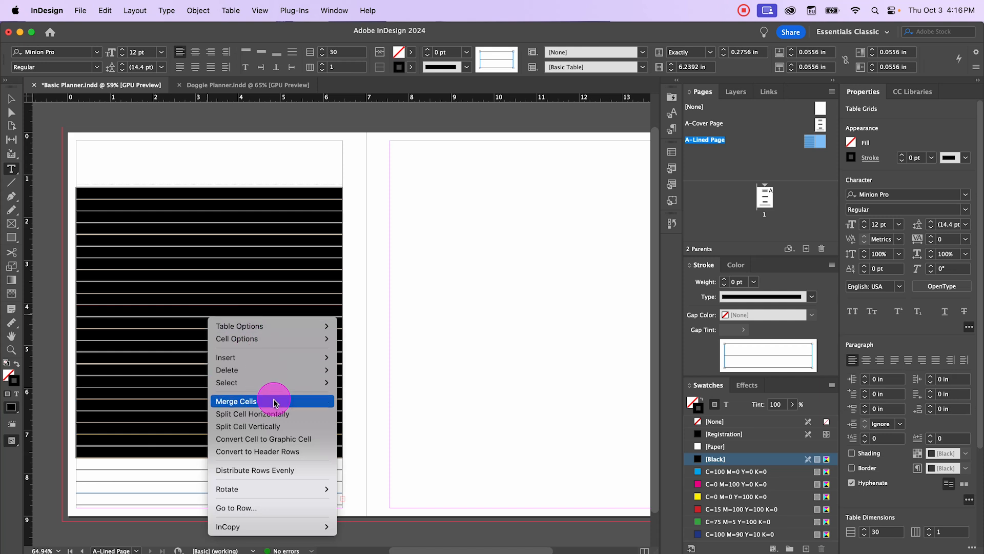
pyautogui.moveTo(276, 380)
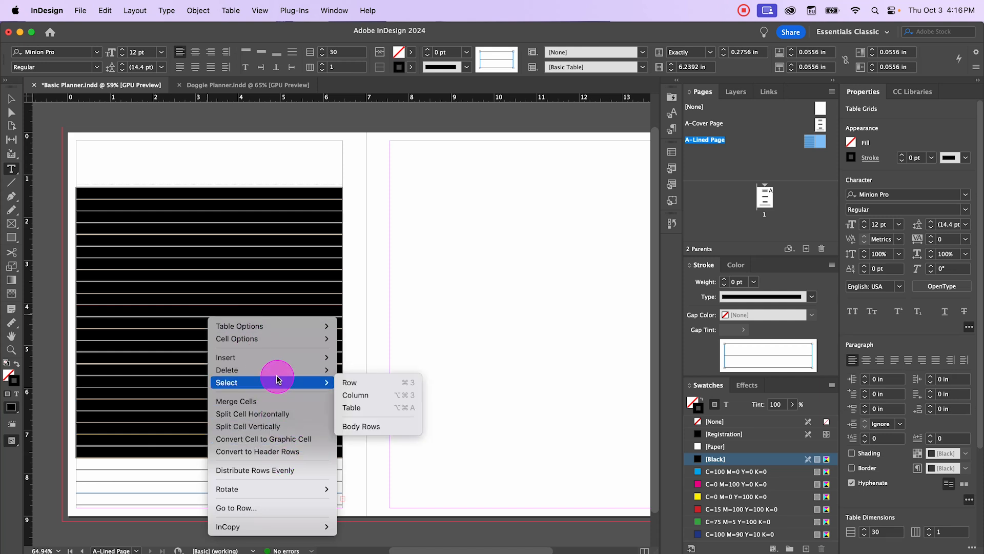
pyautogui.click(351, 407)
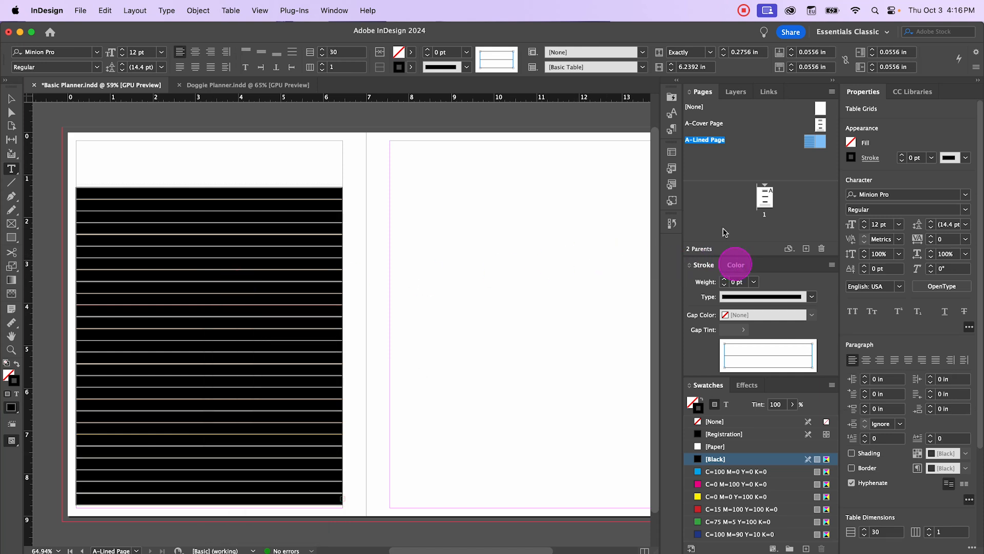
# Set the stroke weight of only the table's horizontal lines to 0.5 pt, leaving out the left and right borders
pyautogui.click(513, 55)
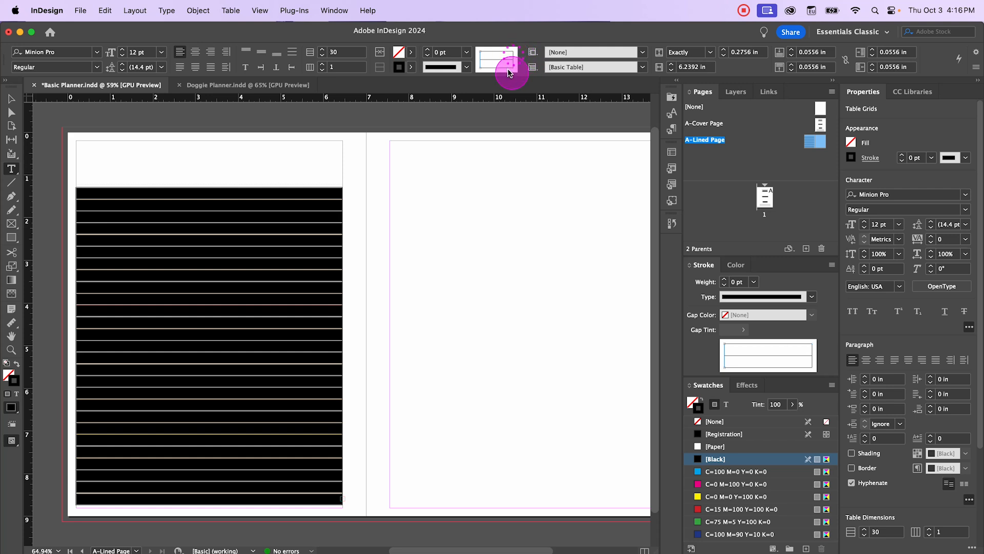
pyautogui.click(480, 55)
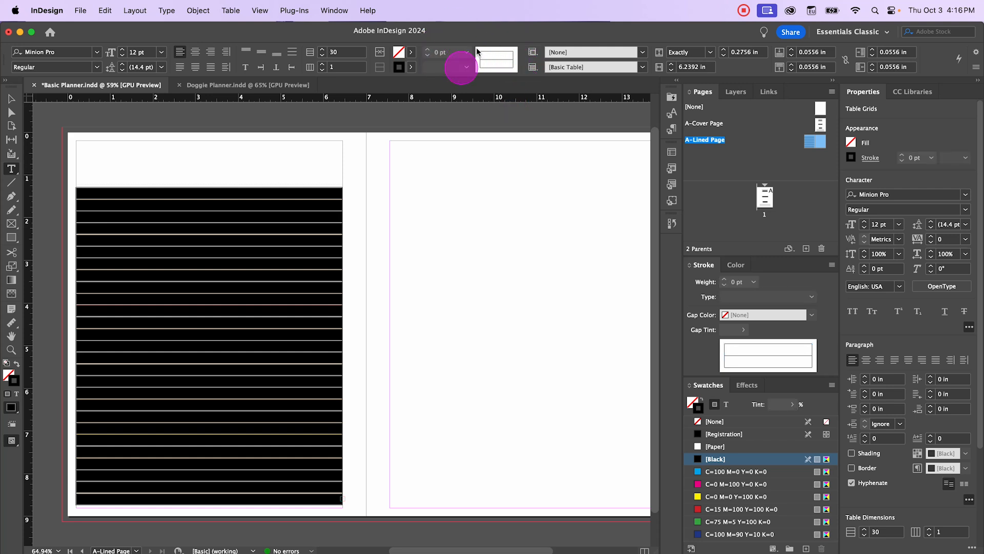
pyautogui.click(498, 51)
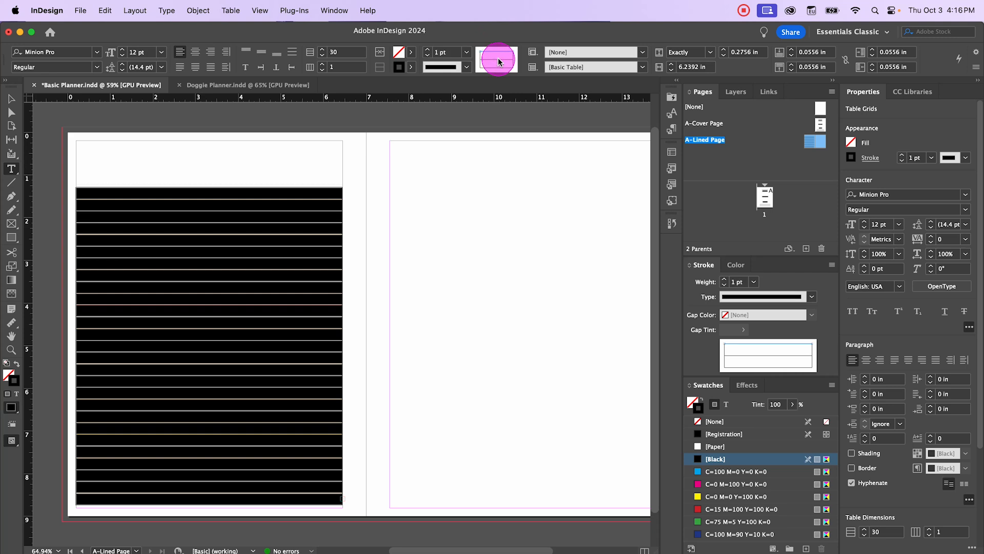
pyautogui.tripleClick(501, 69)
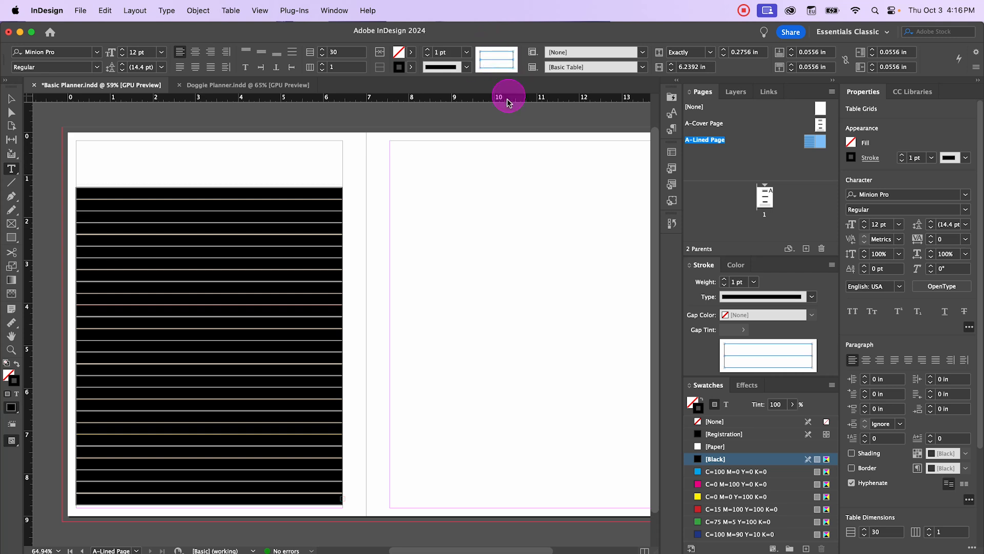
pyautogui.click(467, 52)
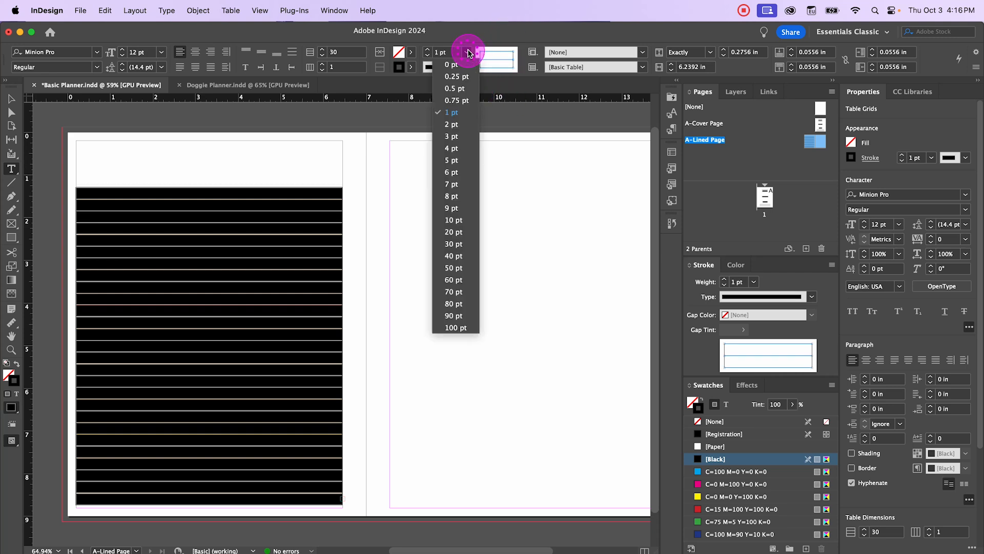
pyautogui.click(466, 88)
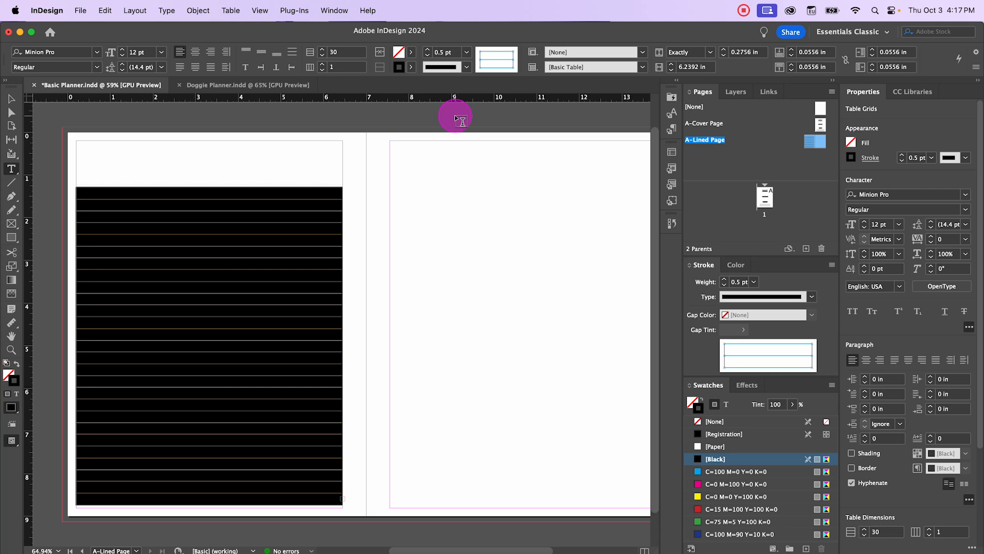
# Tint the black stroke of the table lines to 70% and save the tint as a new swatch
pyautogui.click(412, 67)
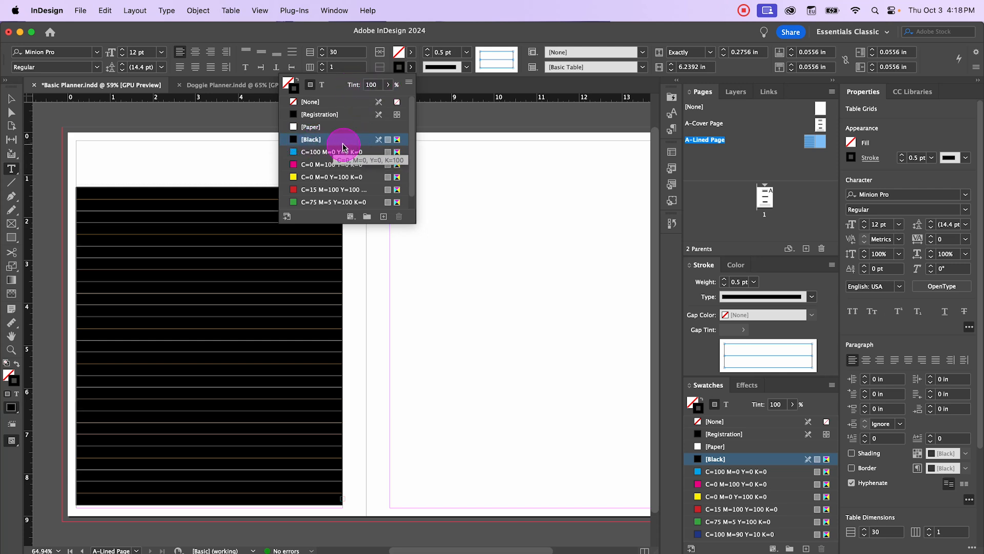
pyautogui.click(388, 85)
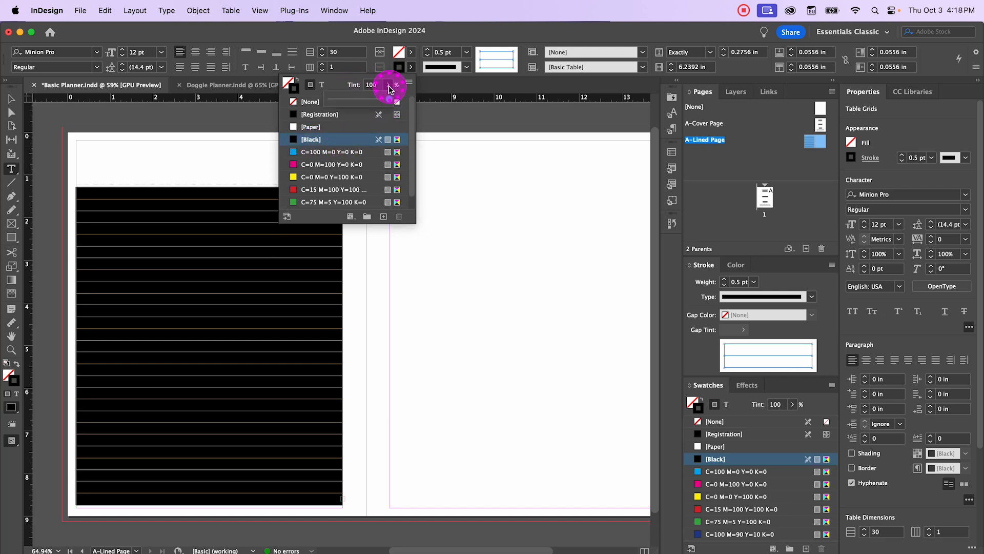
pyautogui.moveTo(386, 89); pyautogui.dragTo(371, 103)
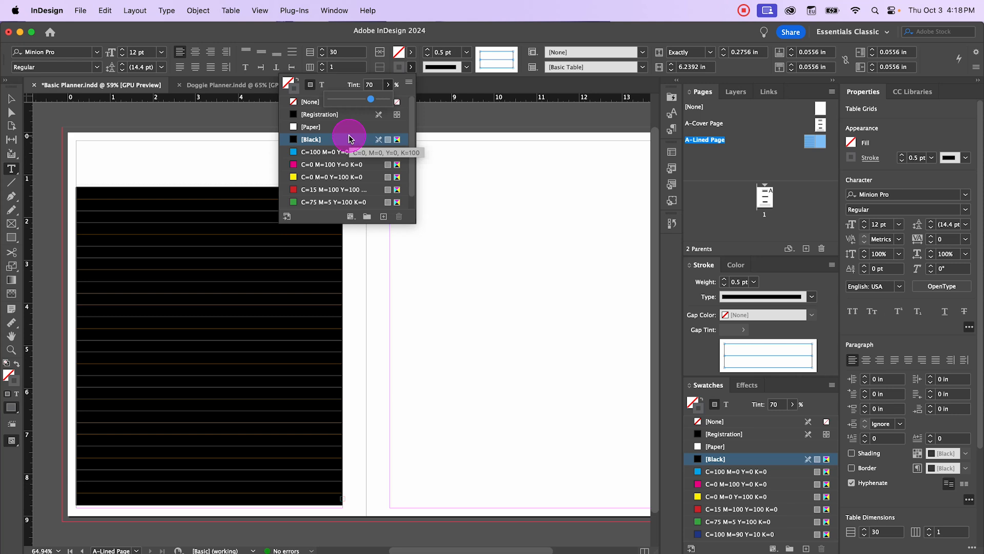
pyautogui.click(388, 85)
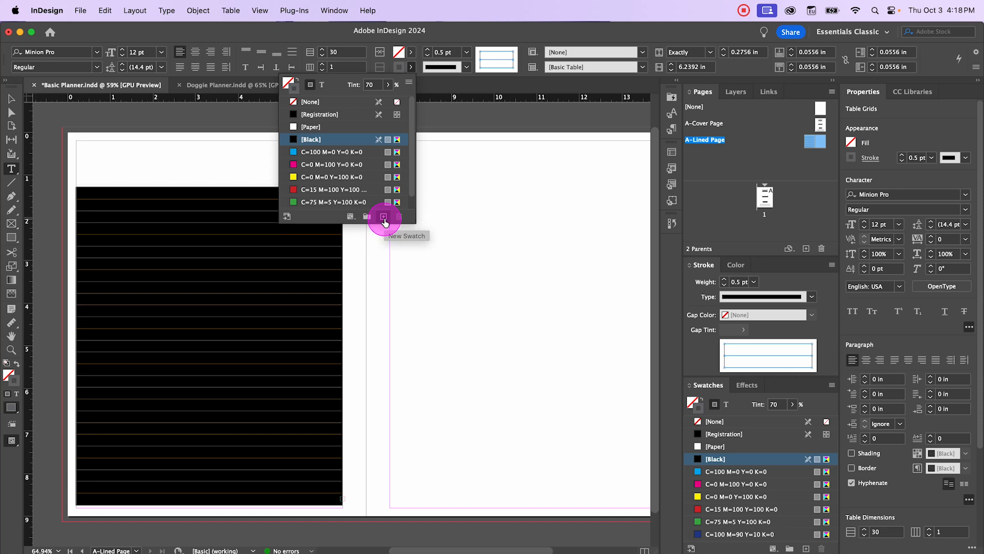
pyautogui.click(384, 218)
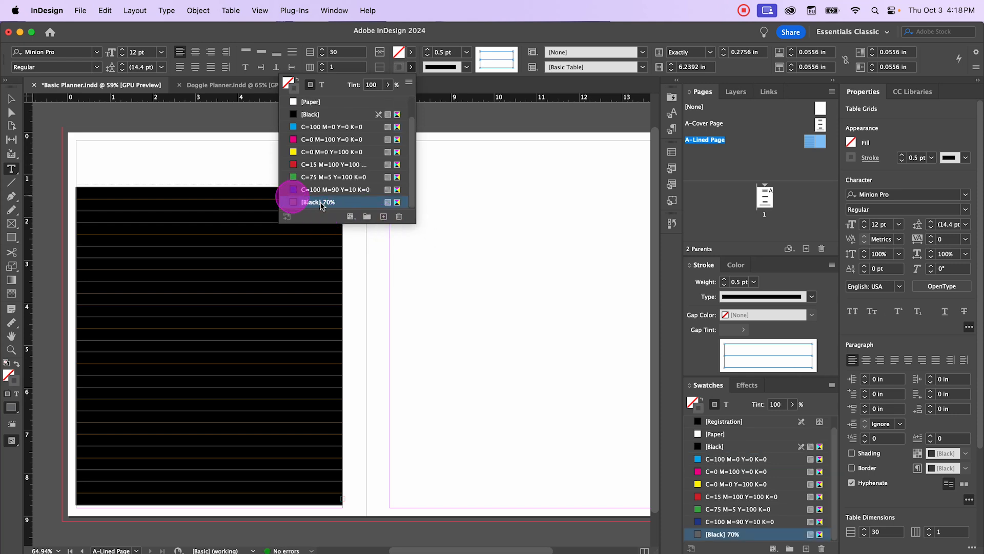
# Delete the six default colour swatches from C=100 M=0 Y=0 K=0 to C=100 M=90 Y=10 K=0, replacing them with [Black]
pyautogui.click(340, 126)
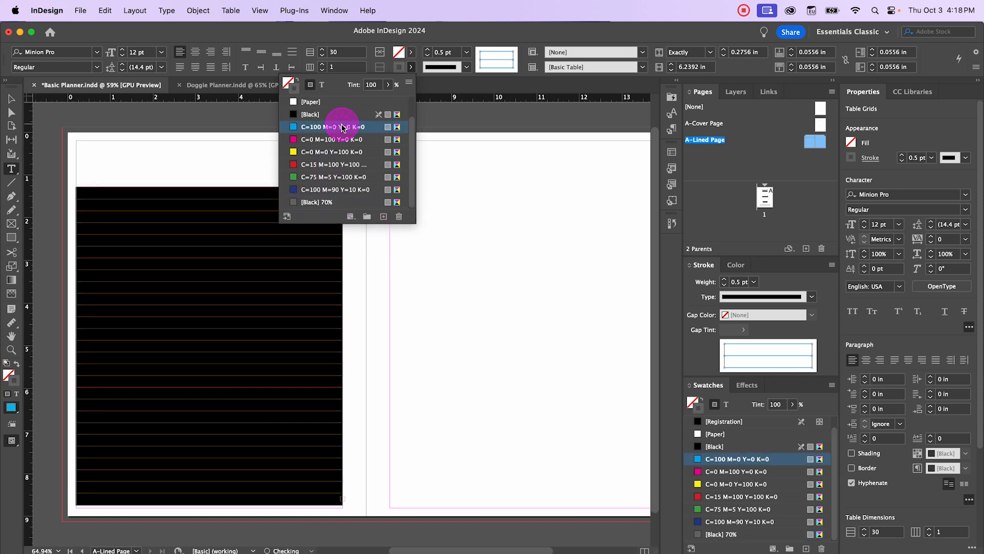
pyautogui.keyDown('shift'); pyautogui.click(338, 186); pyautogui.keyUp('shift')
pyautogui.rightClick(340, 189)
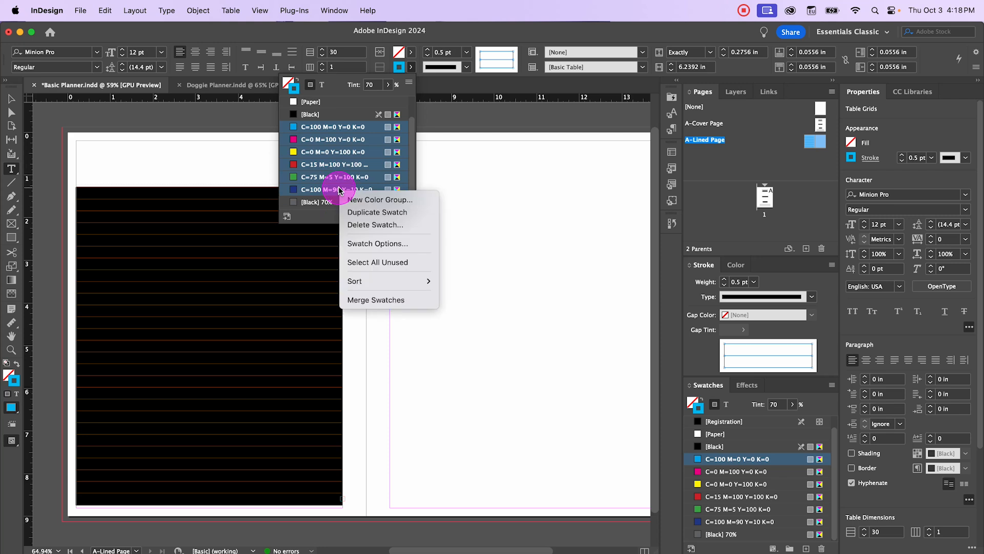
pyautogui.click(375, 224)
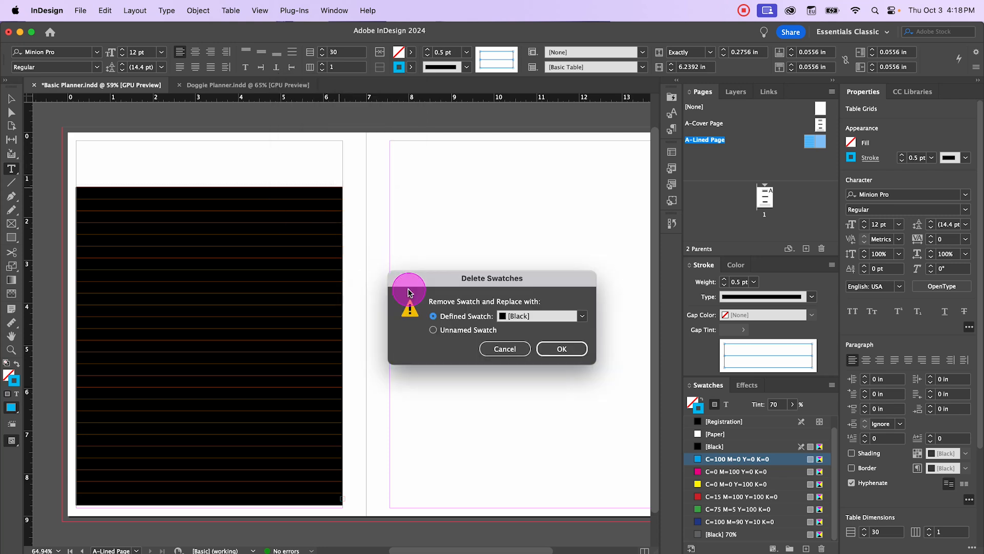
pyautogui.press('Return')
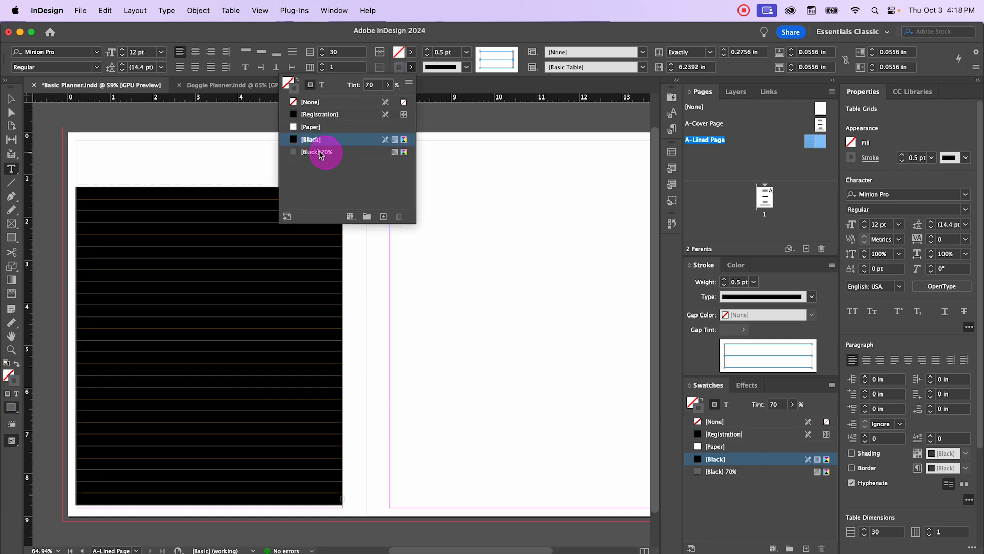
pyautogui.click(347, 167)
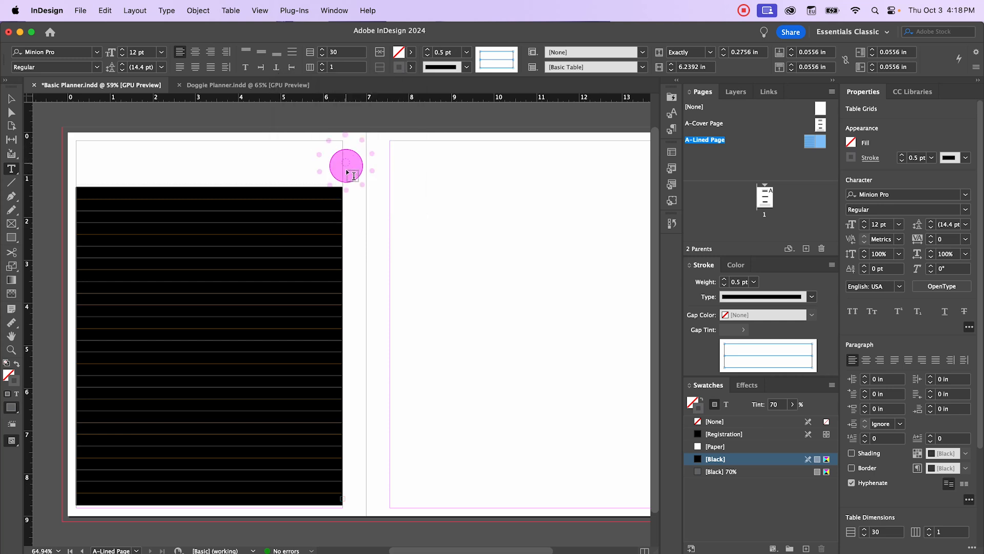
pyautogui.click(412, 67)
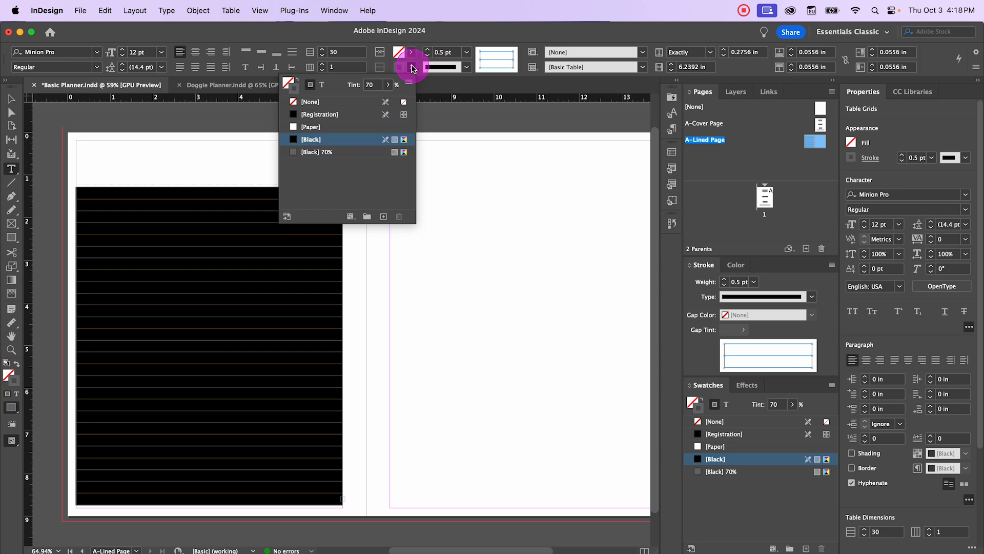
pyautogui.click(411, 67)
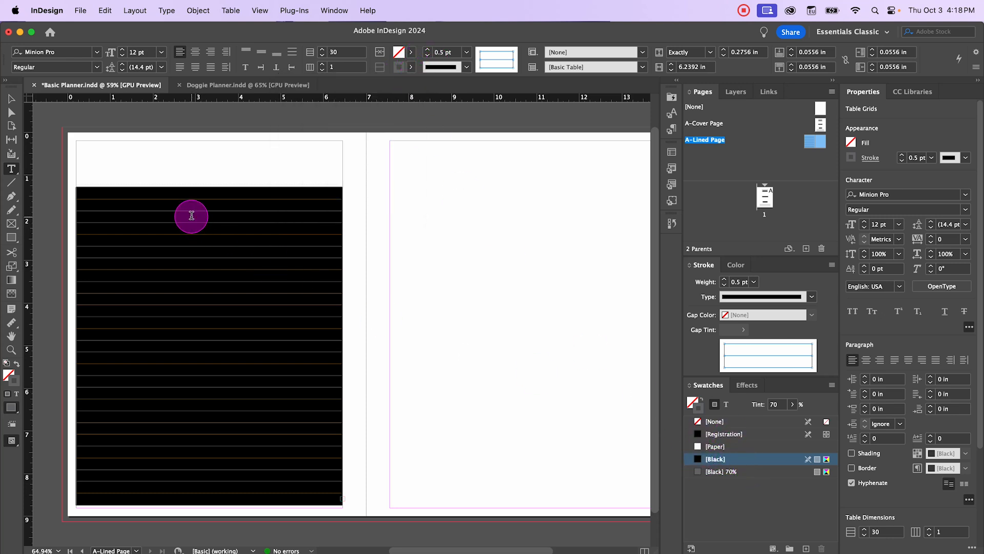
# Deselect the table and examine the thinner gray writing lines up close in Preview mode
pyautogui.click(10, 99)
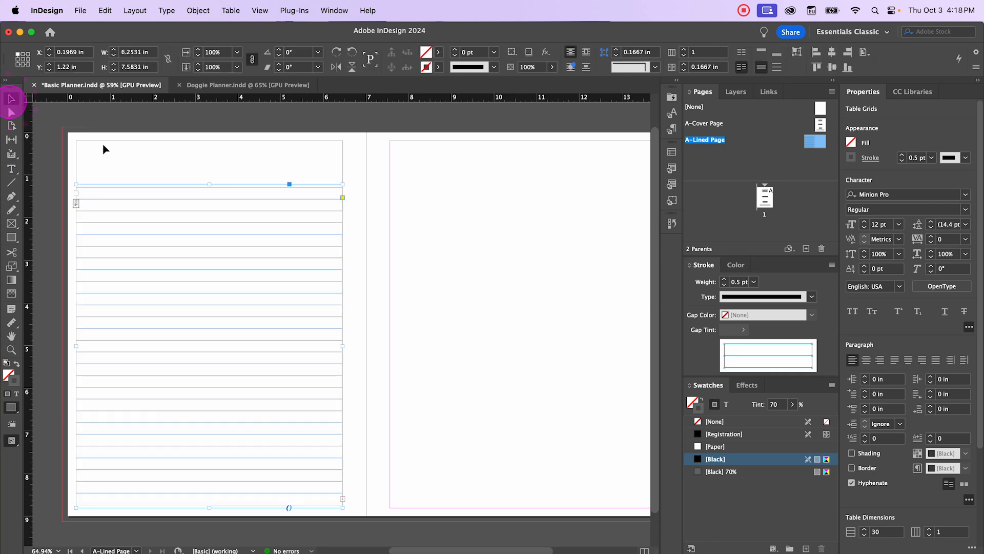
pyautogui.click(420, 310)
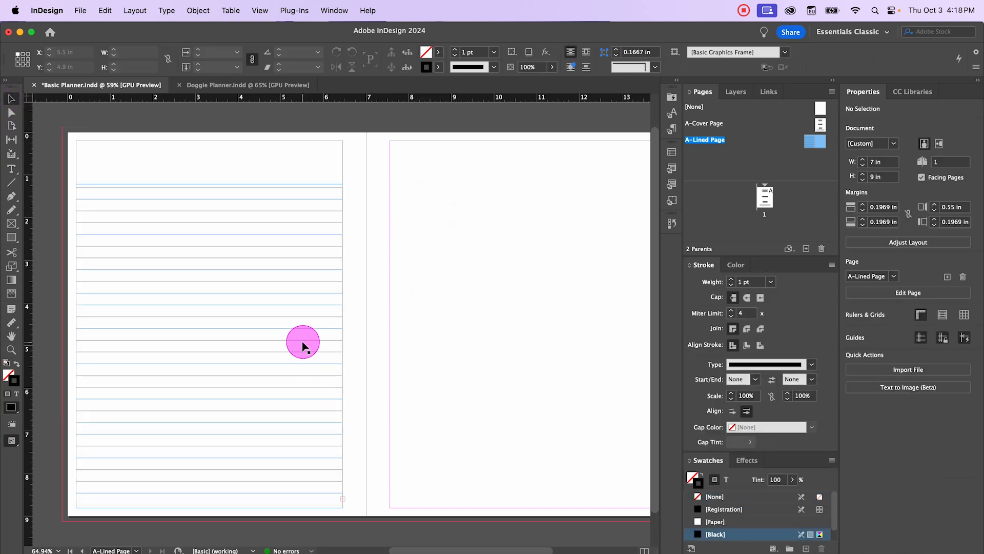
pyautogui.press('w')
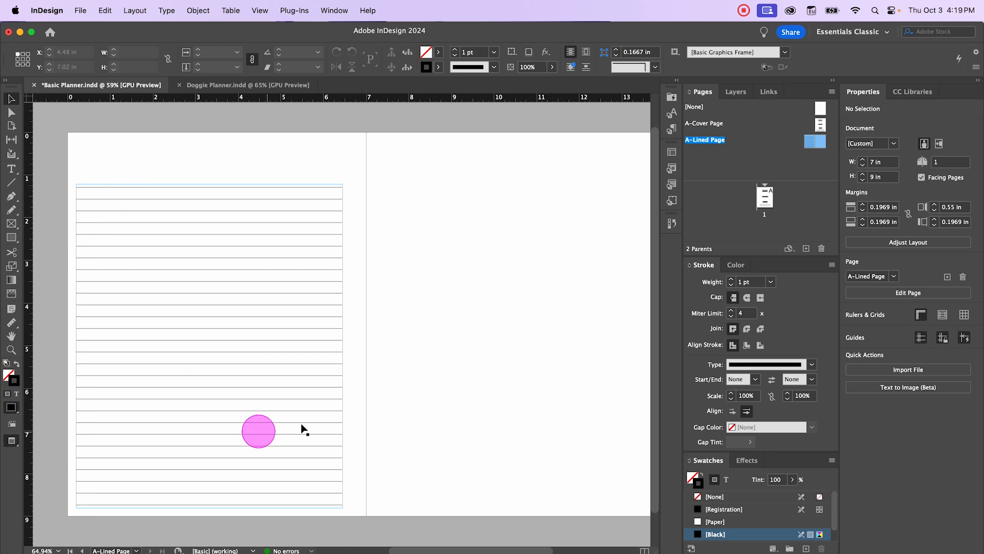
pyautogui.scroll(2, 201, 214)
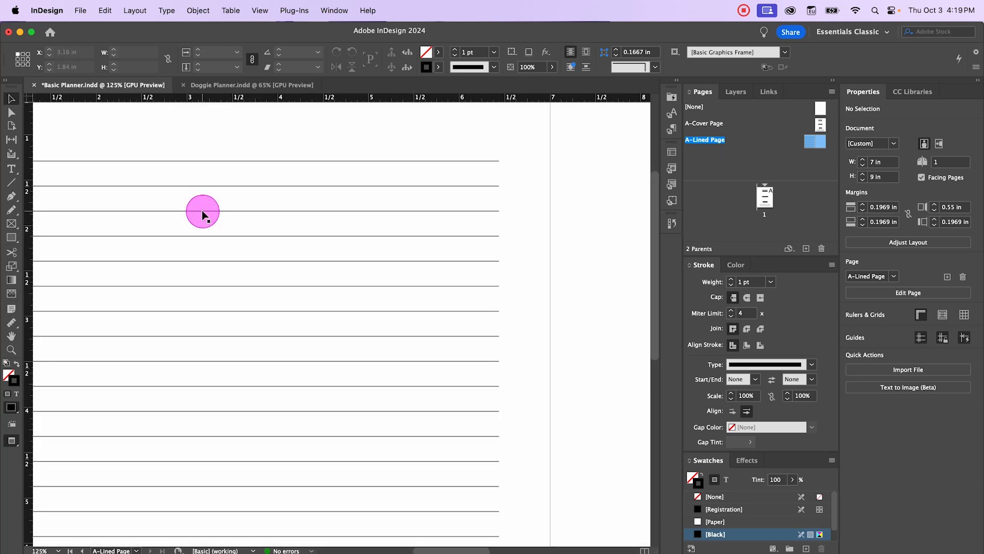
pyautogui.scroll(-4, 202, 211)
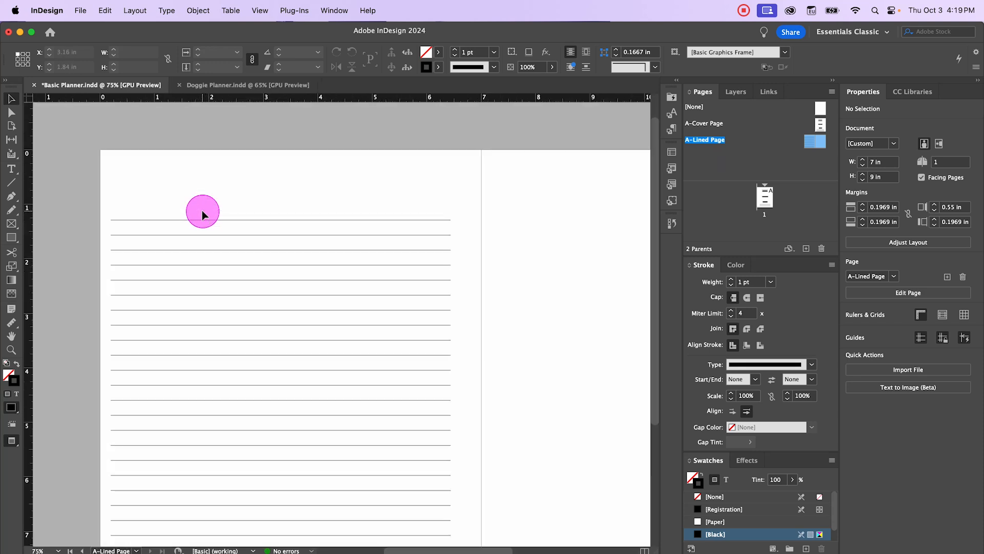
pyautogui.scroll(-3, 228, 233)
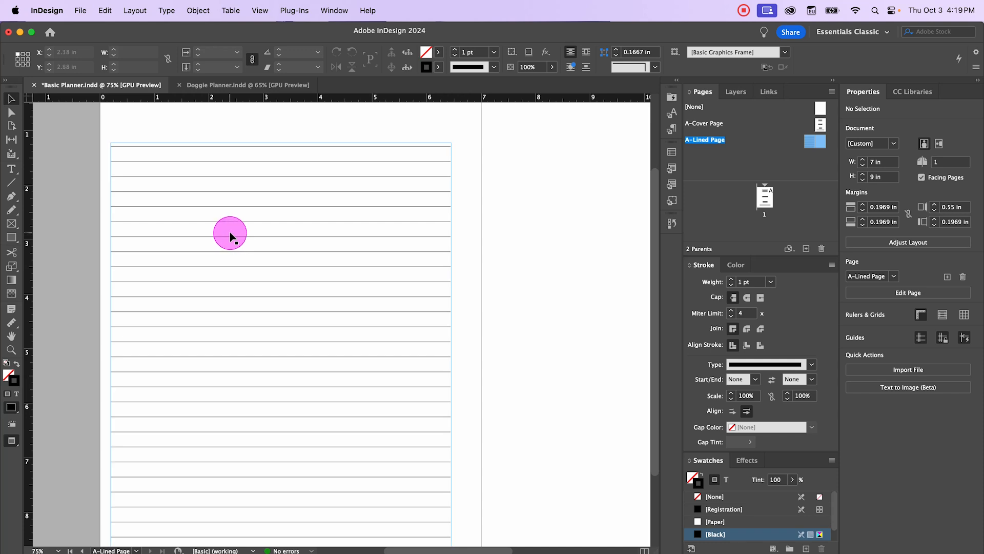
# Switch back to Normal view with the whole left page in sight and select the entire table
pyautogui.press('w')
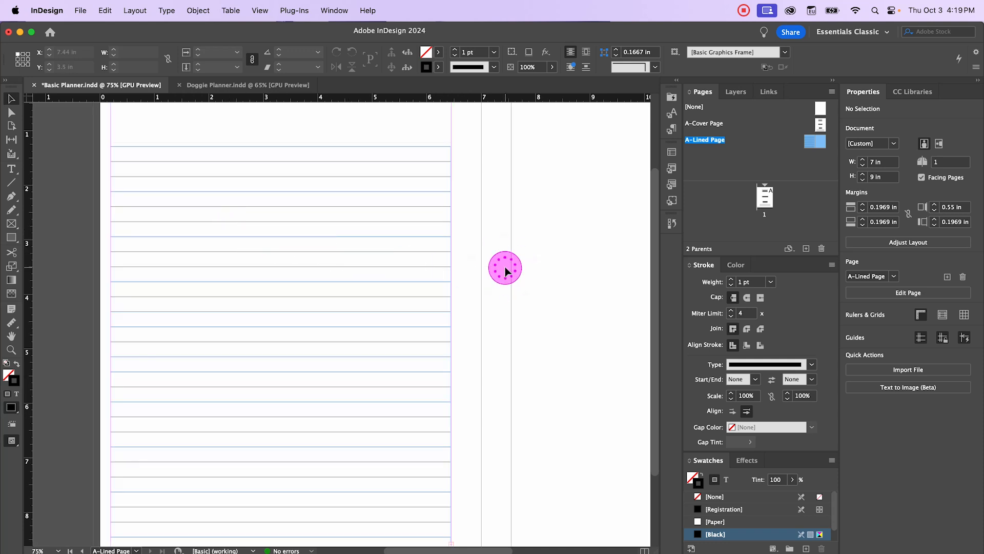
pyautogui.scroll(-2, 505, 275)
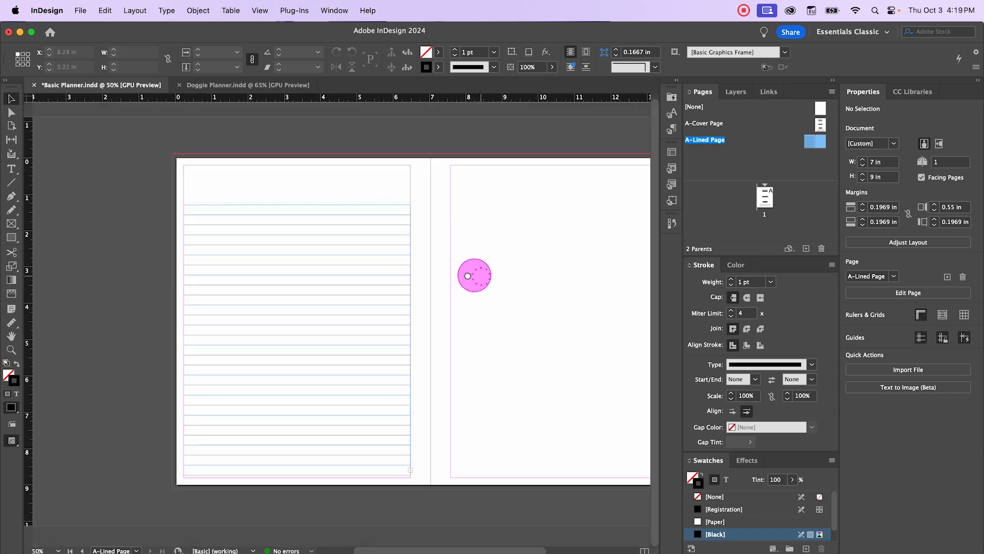
pyautogui.doubleClick(231, 214)
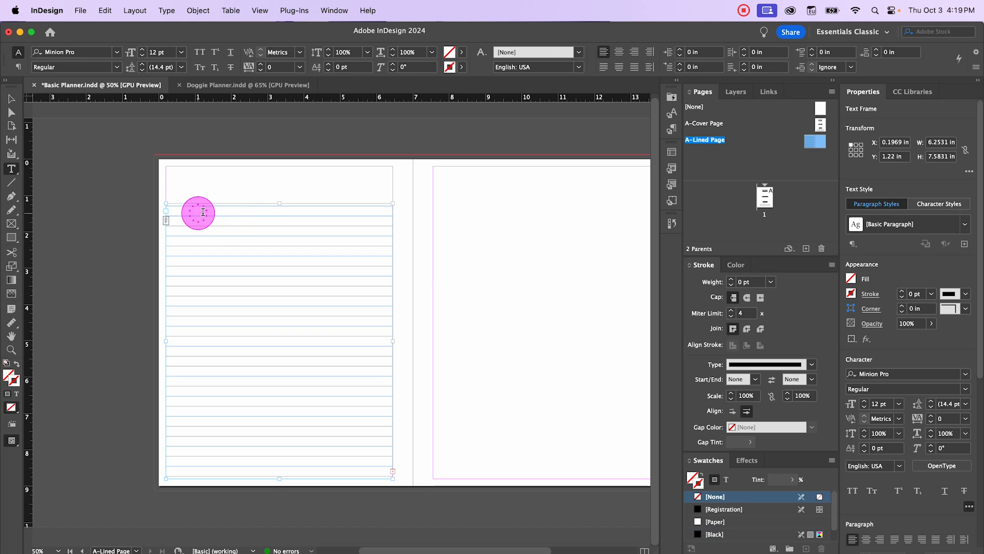
pyautogui.moveTo(203, 212); pyautogui.dragTo(330, 466)
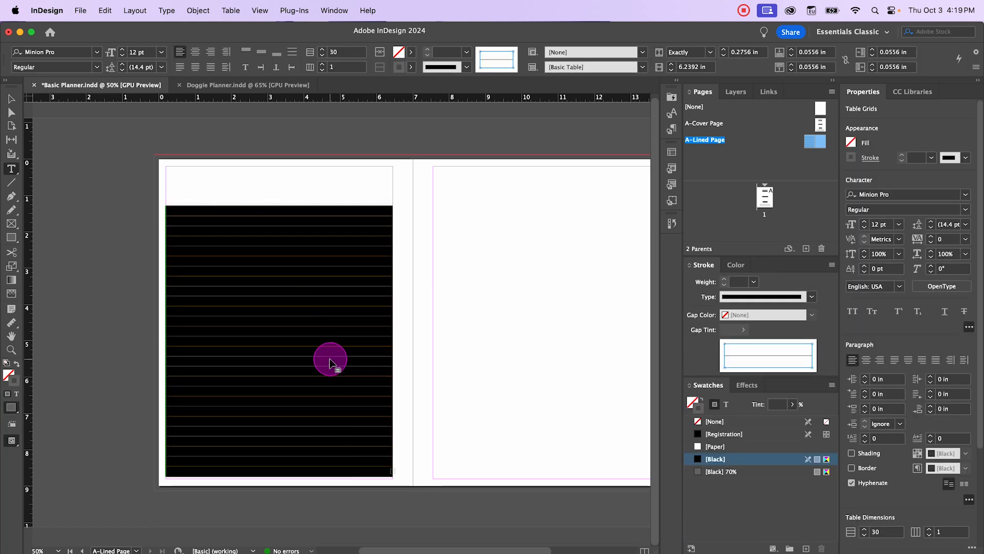
pyautogui.rightClick(292, 279)
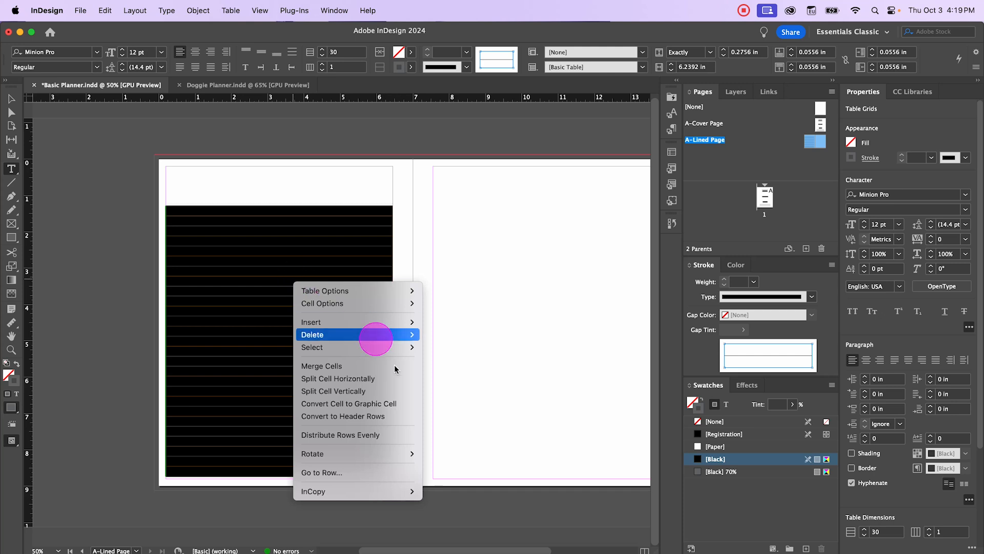
pyautogui.moveTo(351, 346)
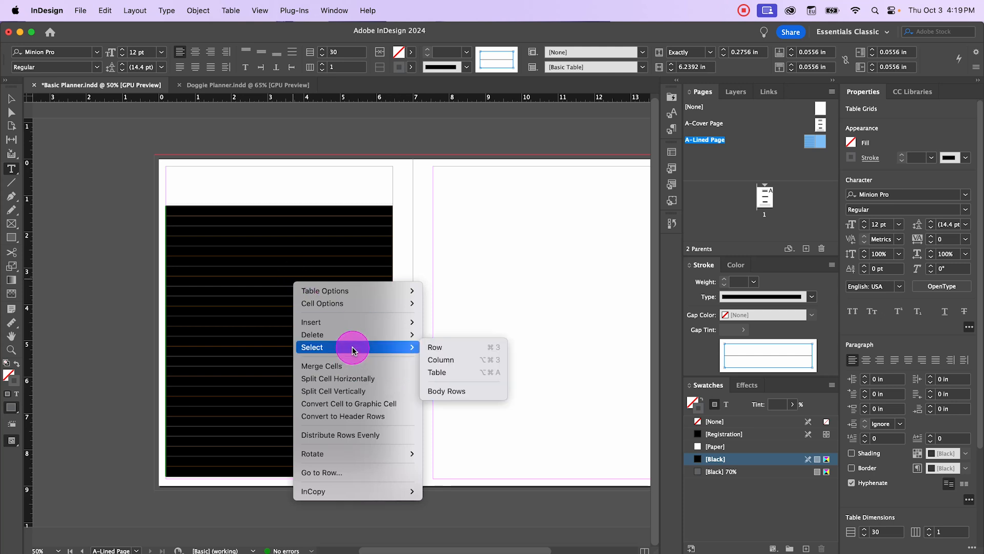
pyautogui.click(463, 370)
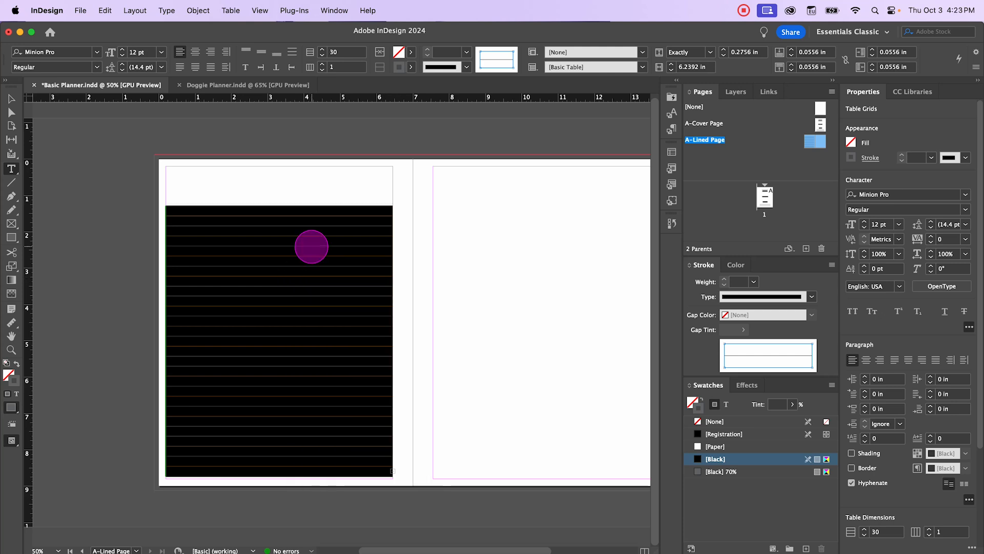
pyautogui.rightClick(311, 247)
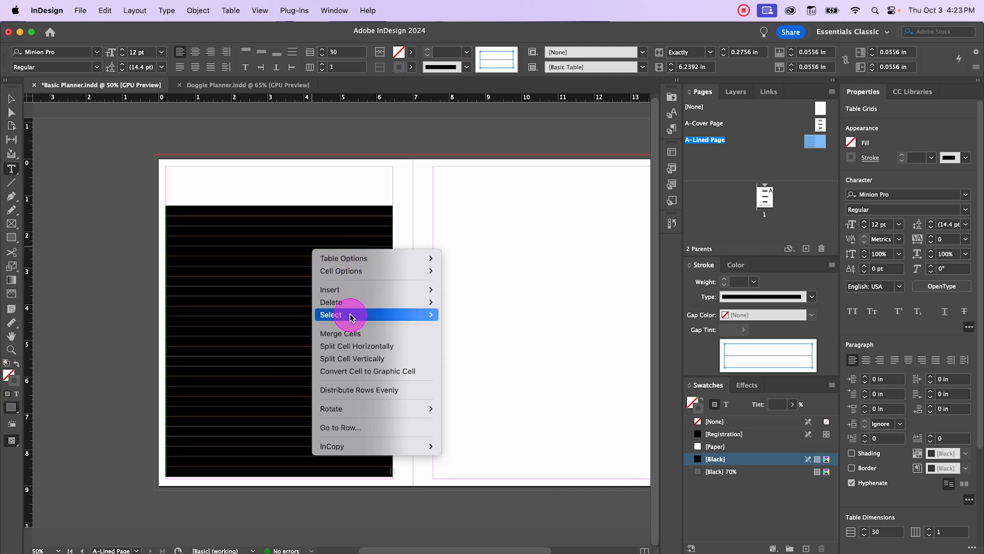
pyautogui.moveTo(345, 315)
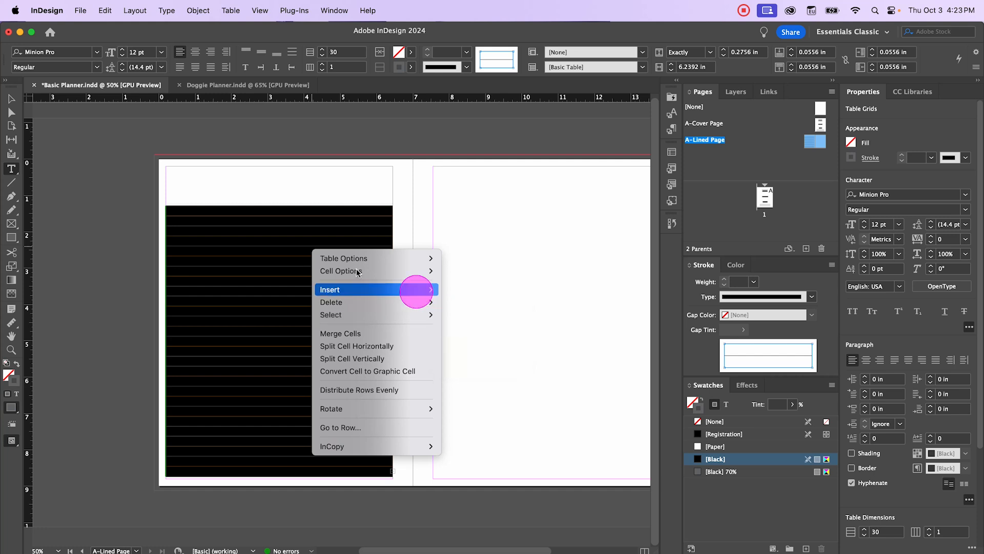
pyautogui.click(484, 342)
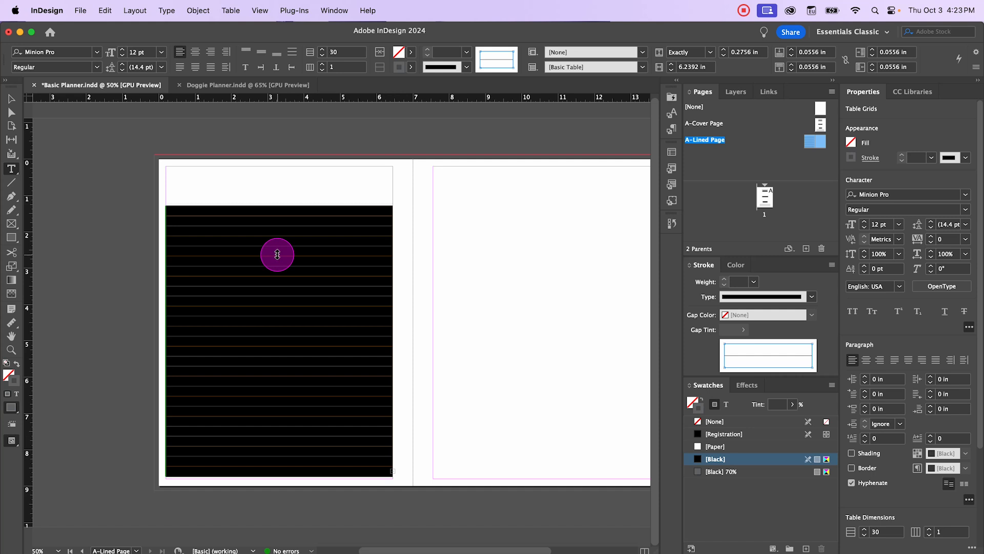
pyautogui.rightClick(277, 256)
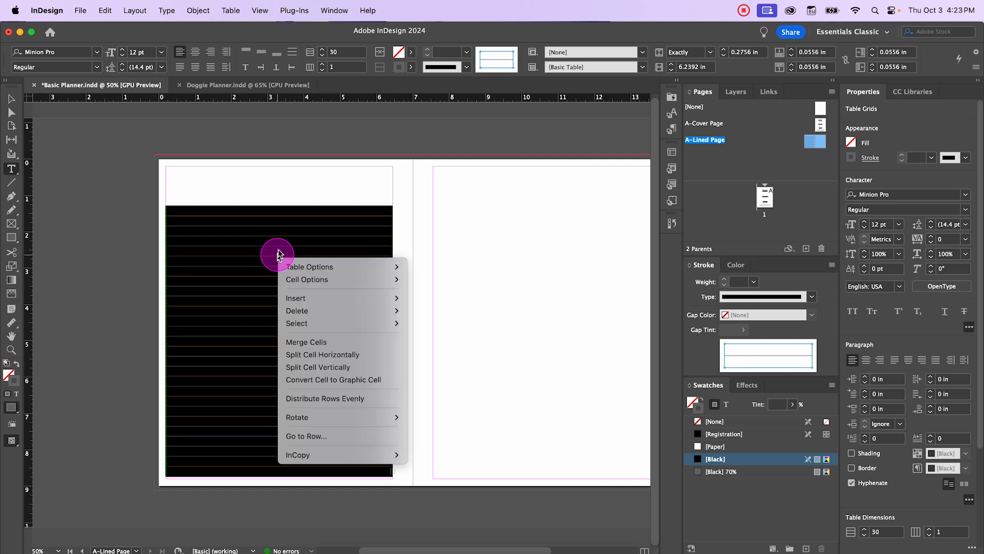
pyautogui.click(283, 243)
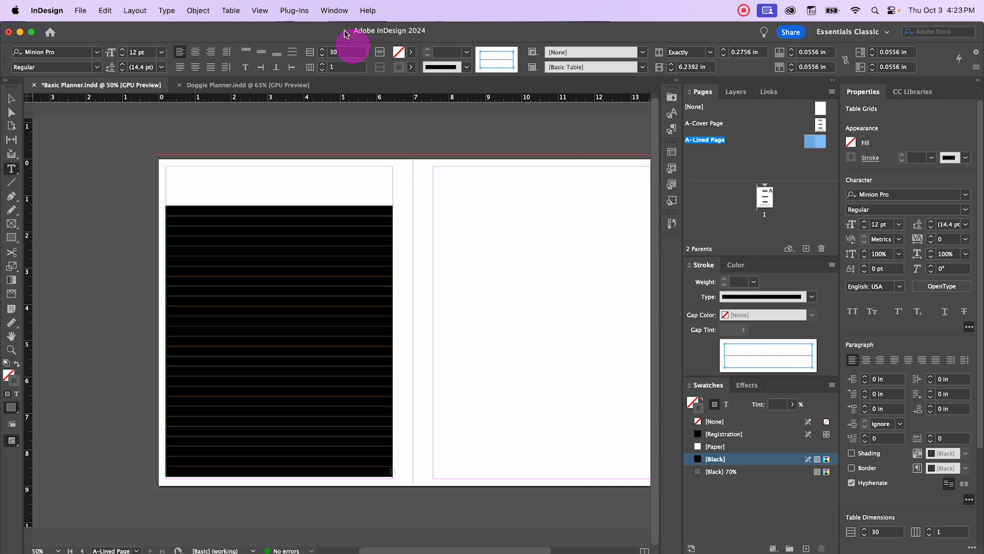
# Create a new cell style from the selected table's formatting and name it Lines
pyautogui.click(334, 10)
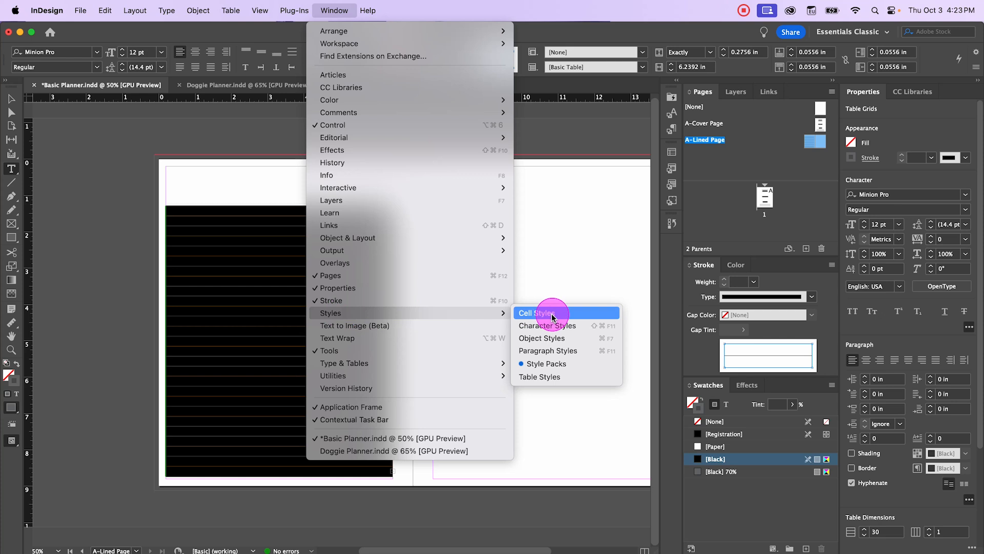
pyautogui.click(552, 318)
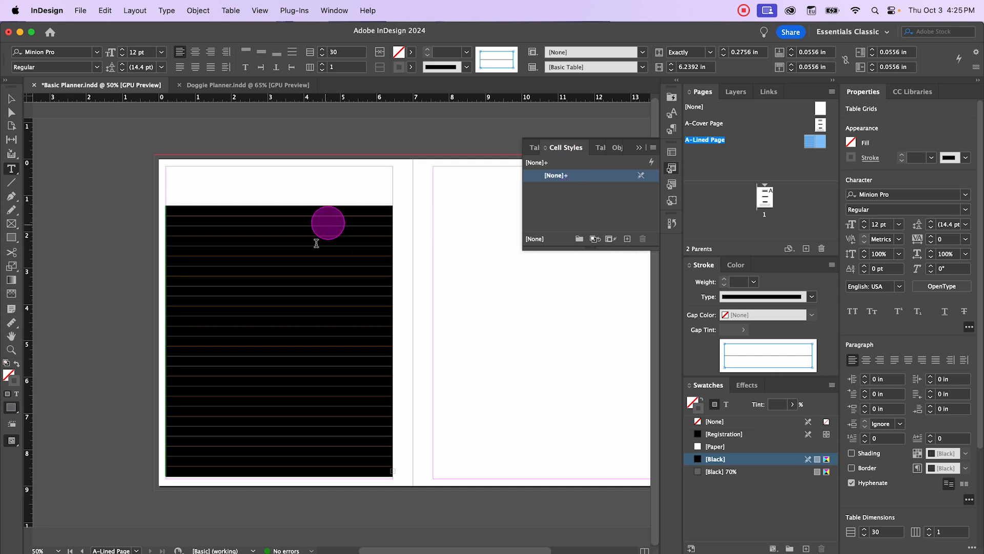
pyautogui.click(628, 239)
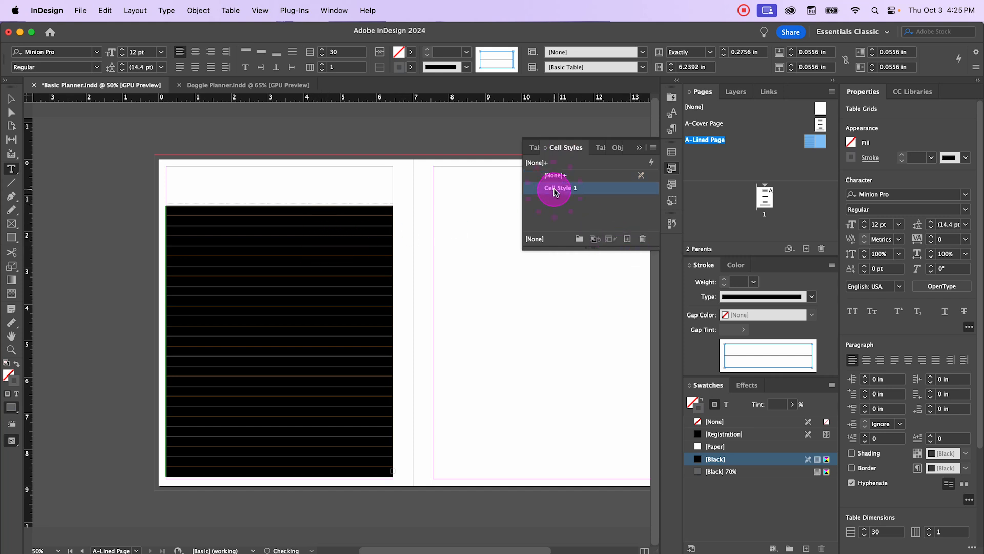
pyautogui.doubleClick(562, 189)
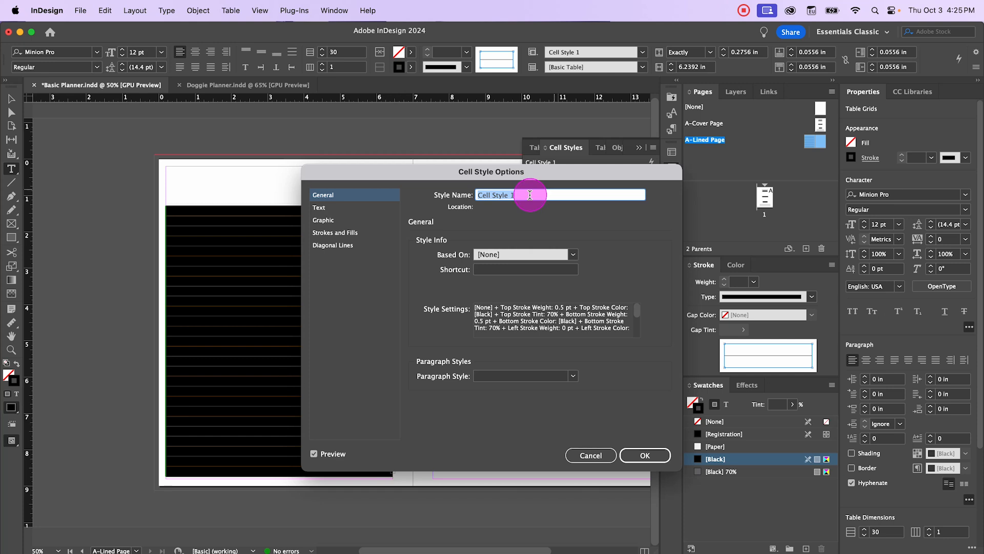
pyautogui.write('Lines')
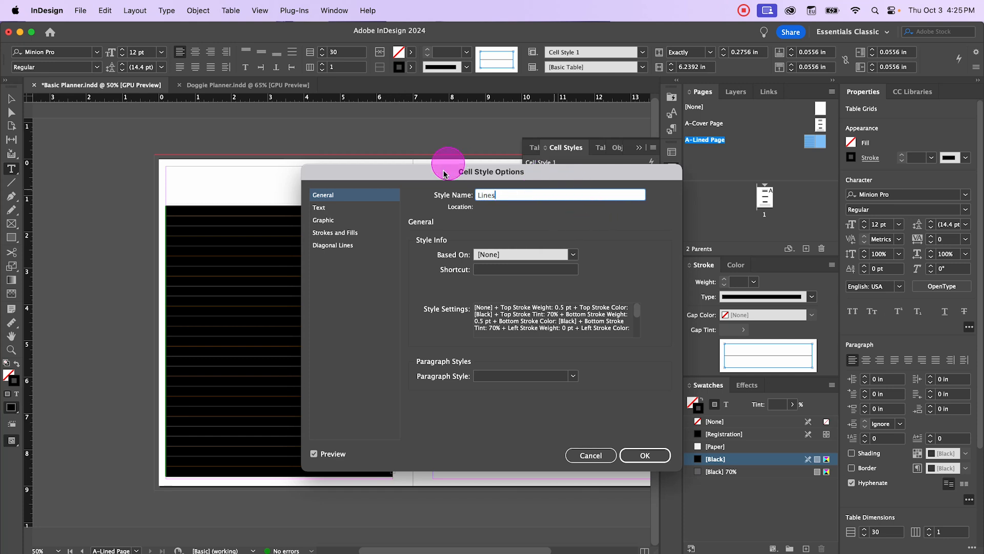
pyautogui.scroll(-1, 511, 333)
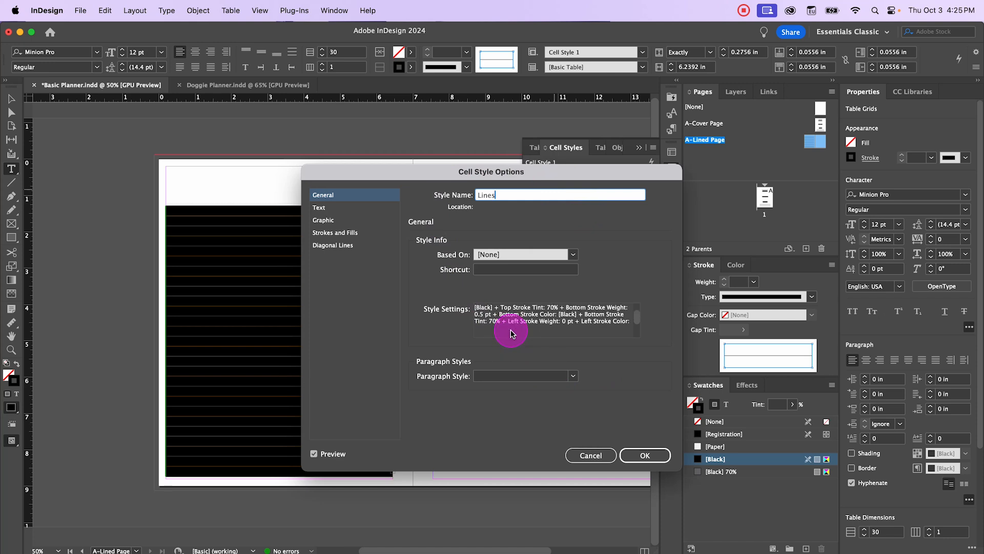
pyautogui.scroll(-1, 511, 334)
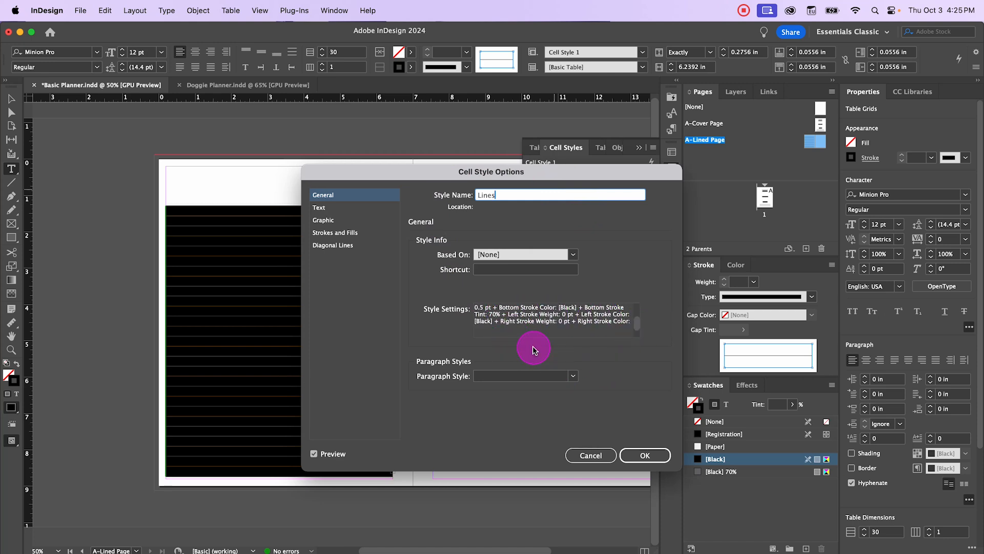
pyautogui.scroll(2, 532, 337)
pyautogui.click(644, 455)
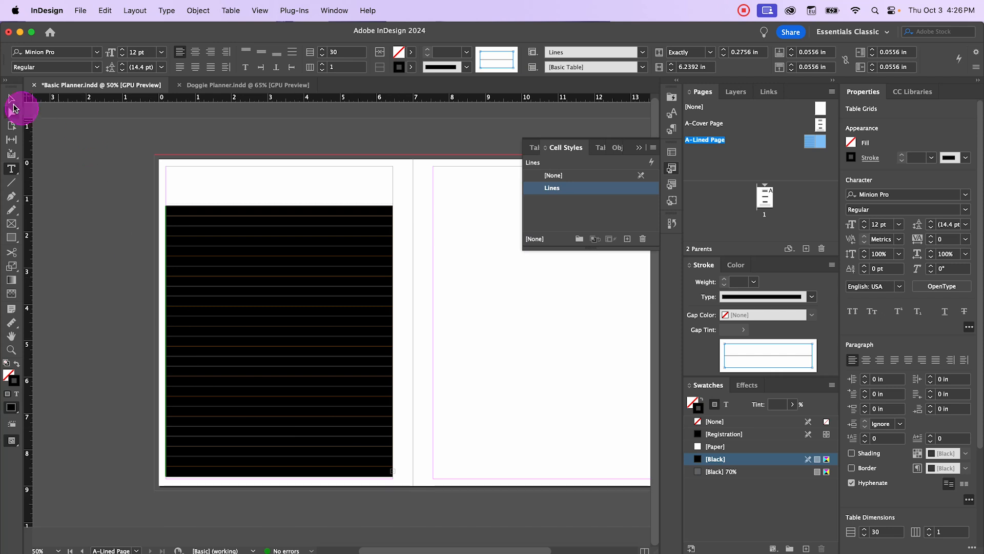
# Deselect the table and draw a horizontal line about 3.66 in long in the blank header area above the writing lines
pyautogui.click(11, 102)
pyautogui.click(136, 250)
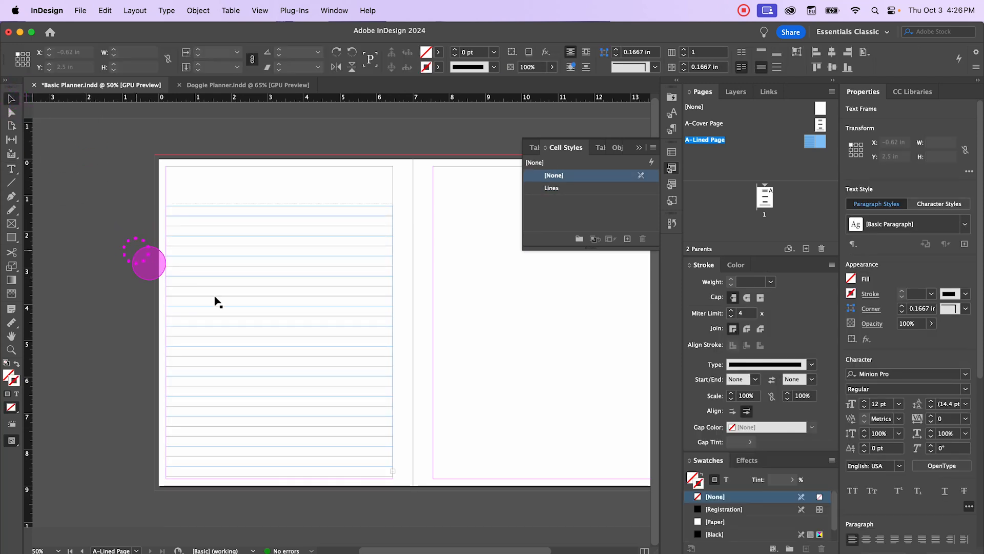
pyautogui.press('w')
pyautogui.press('w')
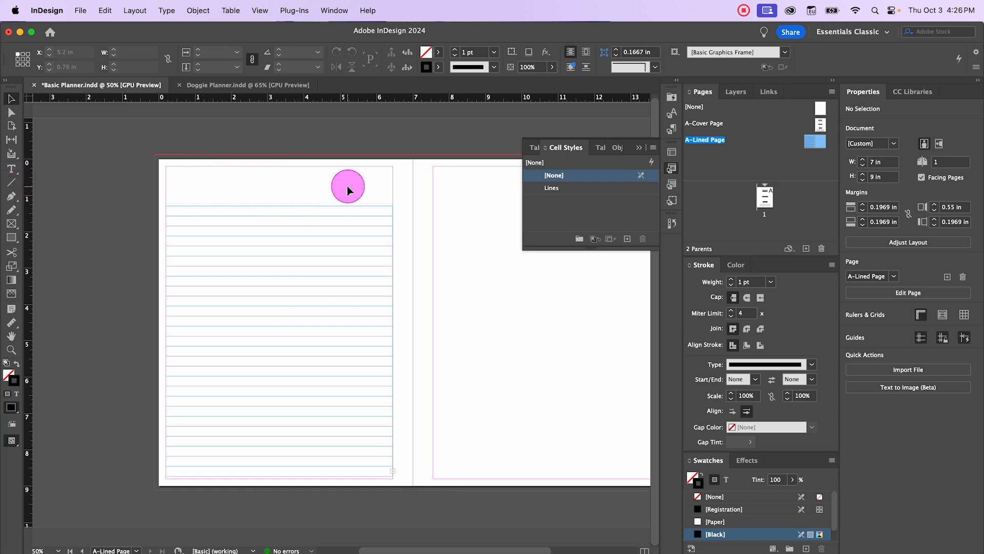
pyautogui.click(12, 184)
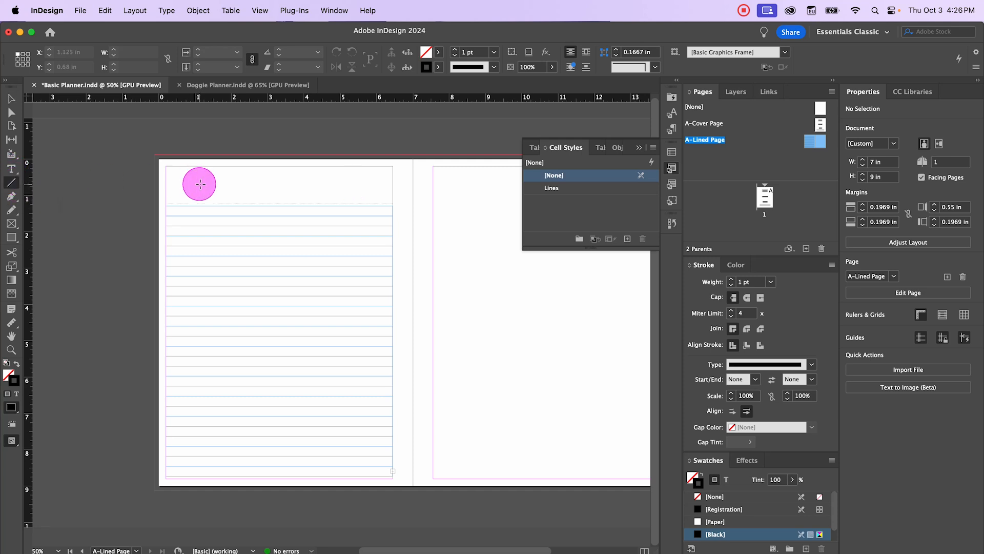
pyautogui.click(203, 184)
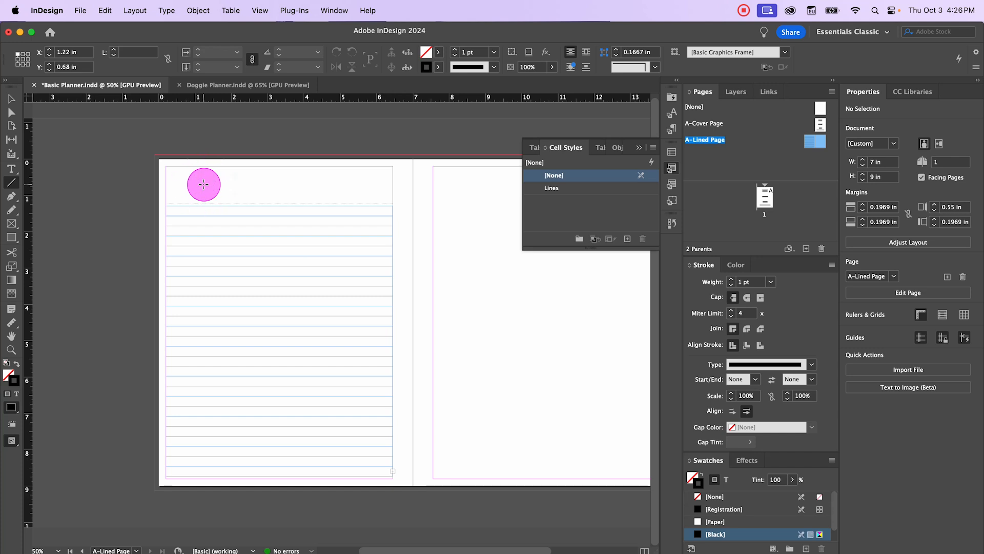
pyautogui.moveTo(204, 184); pyautogui.dragTo(336, 188)
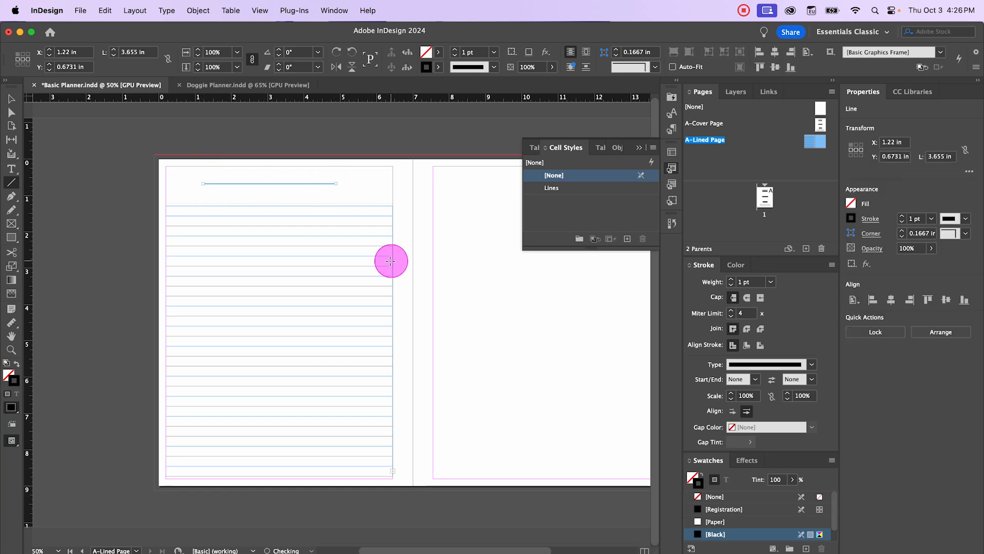
# Give the header line a 0.5 pt stroke in the [Black] 70% swatch and deselect it
pyautogui.click(9, 94)
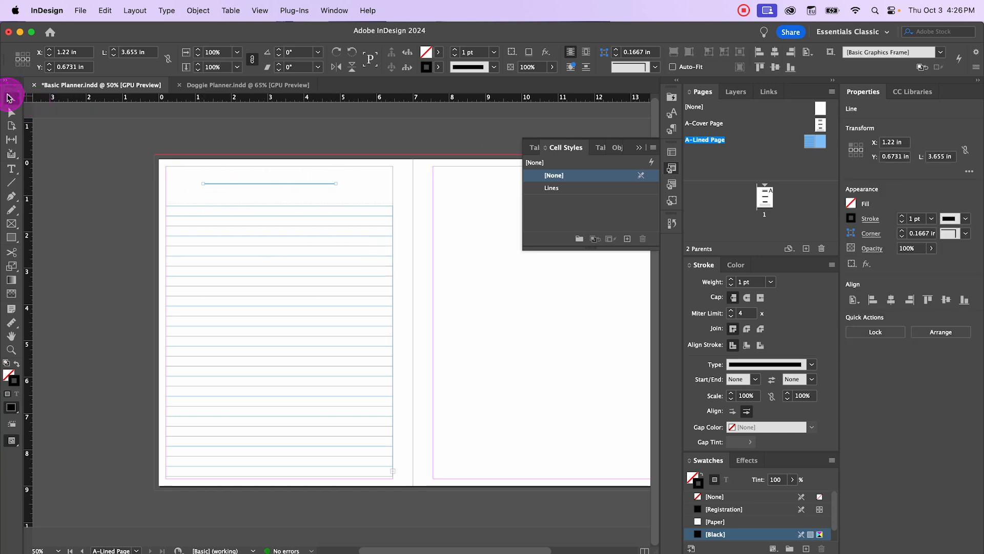
pyautogui.click(567, 198)
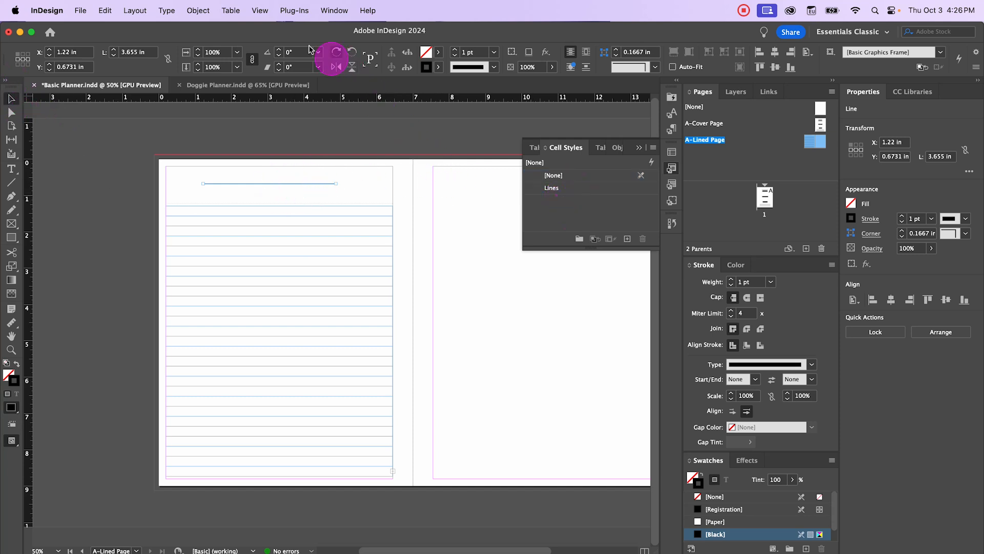
pyautogui.click(493, 52)
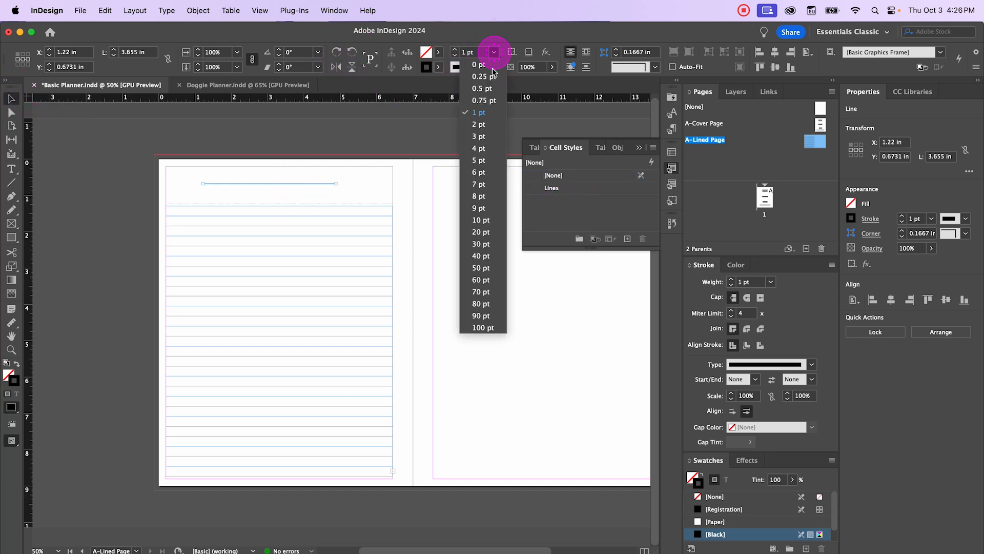
pyautogui.click(489, 88)
pyautogui.click(438, 68)
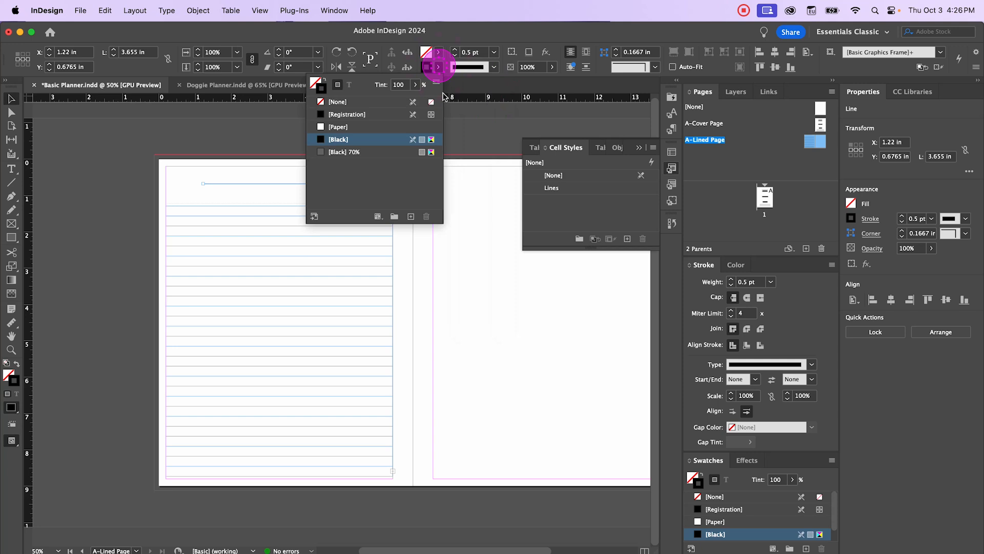
pyautogui.click(380, 152)
pyautogui.click(479, 135)
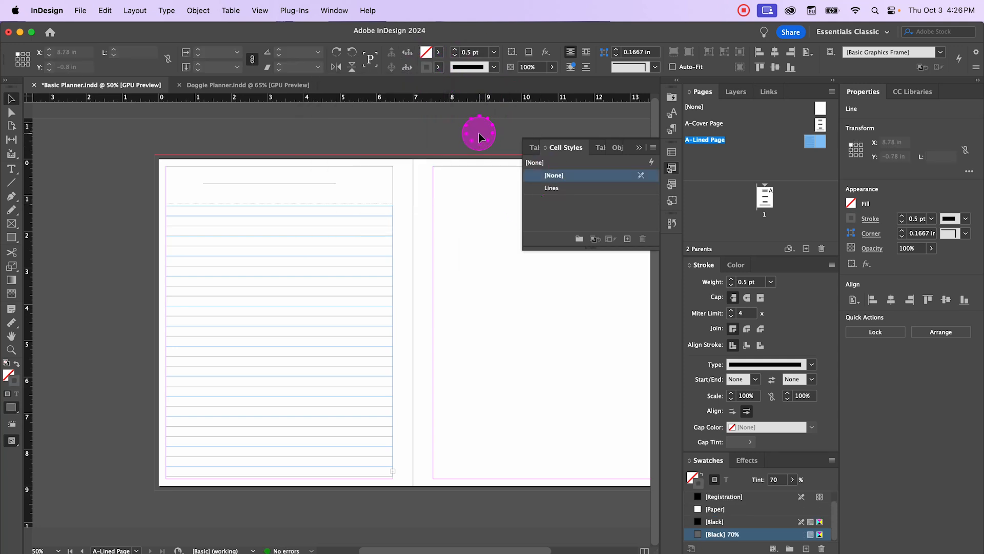
# Center the header line horizontally between the left page's margins and check it in Preview mode
pyautogui.click(268, 183)
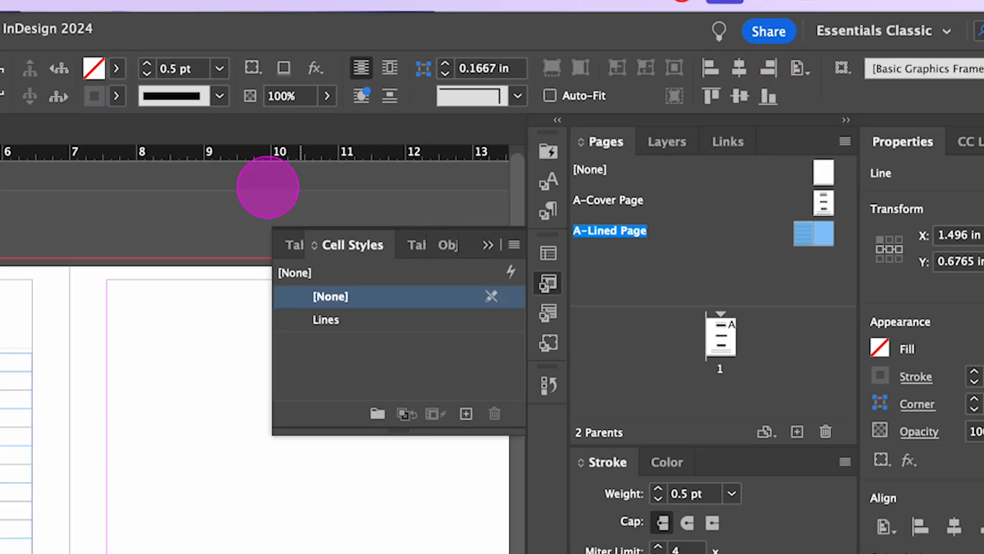
pyautogui.click(136, 172)
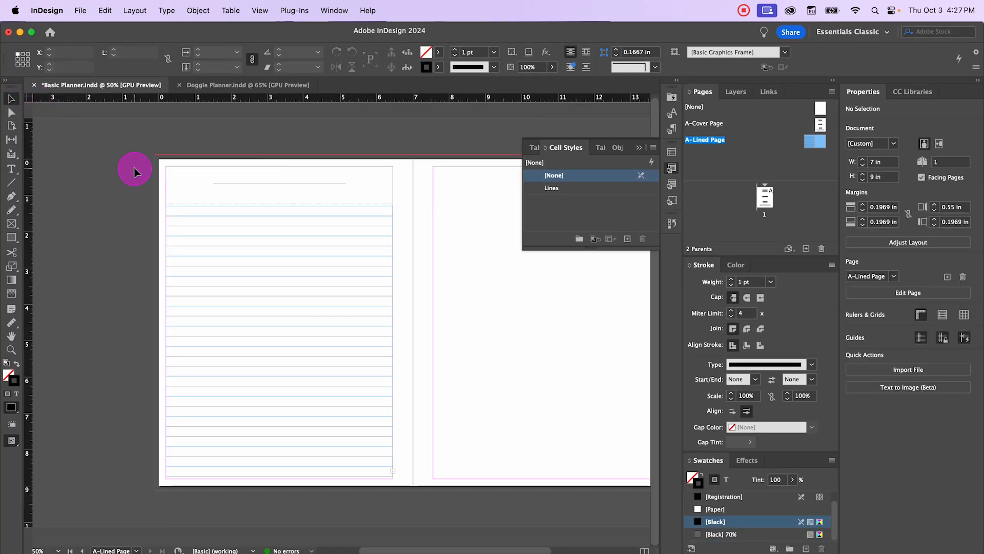
pyautogui.press('w')
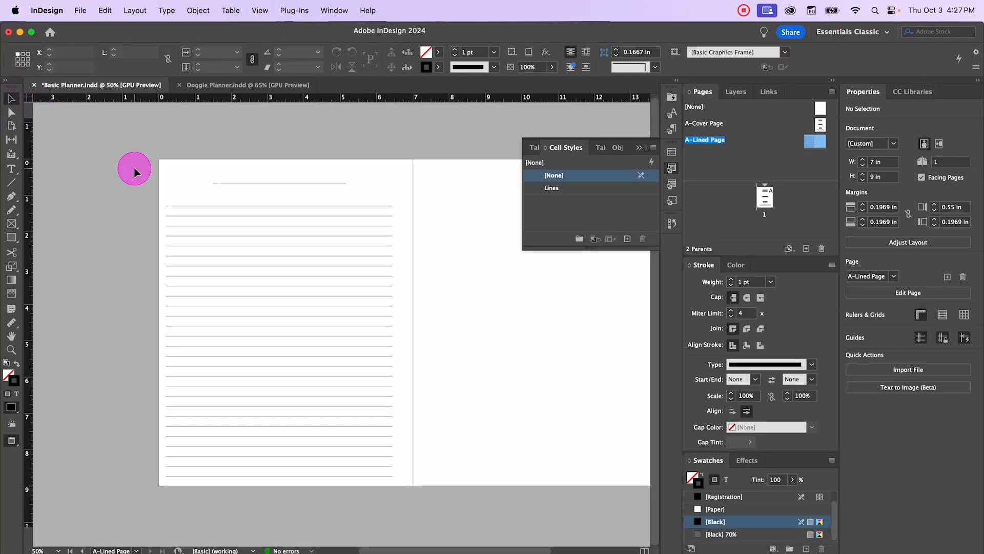
pyautogui.press('w')
# Nudge the header line down to a Y position of 0.746 in and check its placement in Preview mode
pyautogui.click(274, 183)
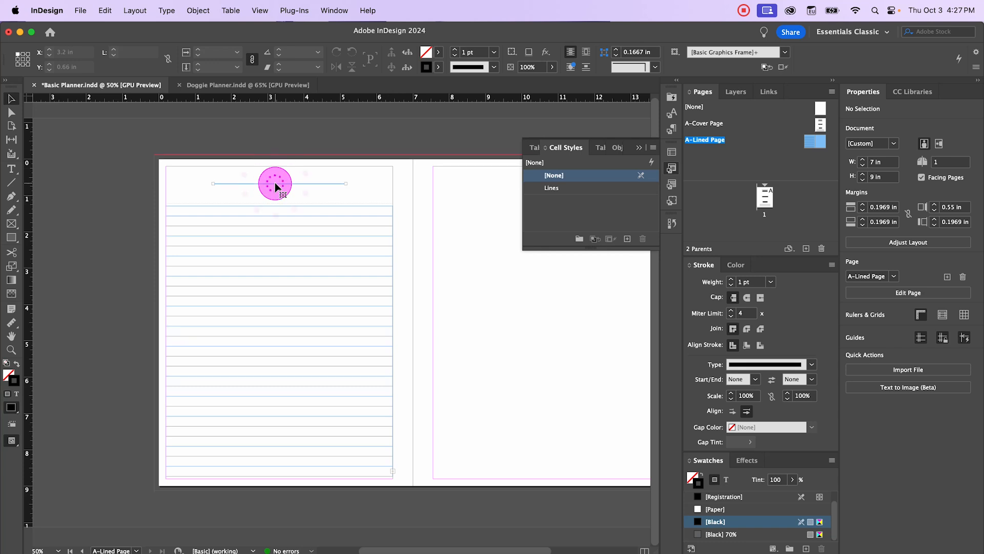
pyautogui.press('Down')
pyautogui.press('Down')
pyautogui.press('Down')
pyautogui.press('Down')
pyautogui.press('Down')
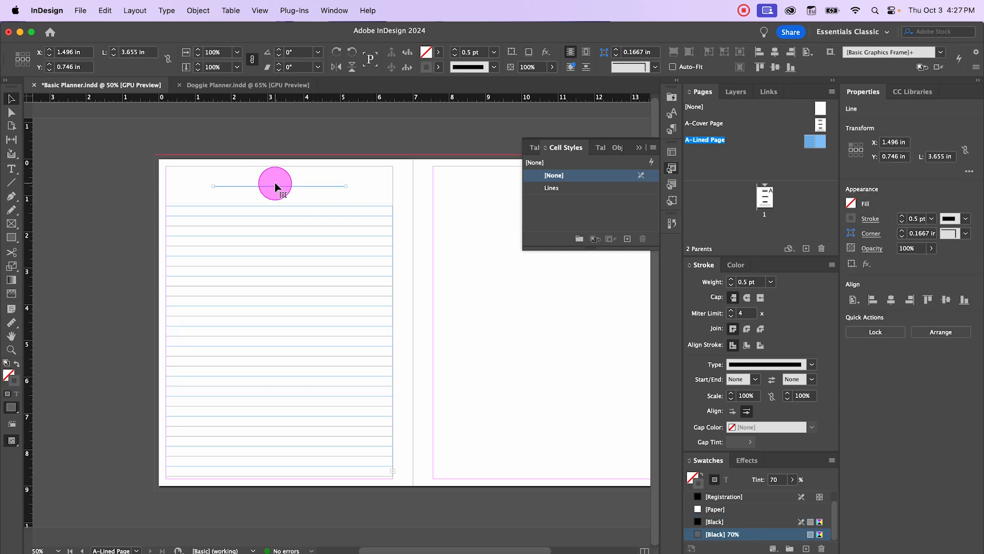
pyautogui.press('w')
pyautogui.click(118, 165)
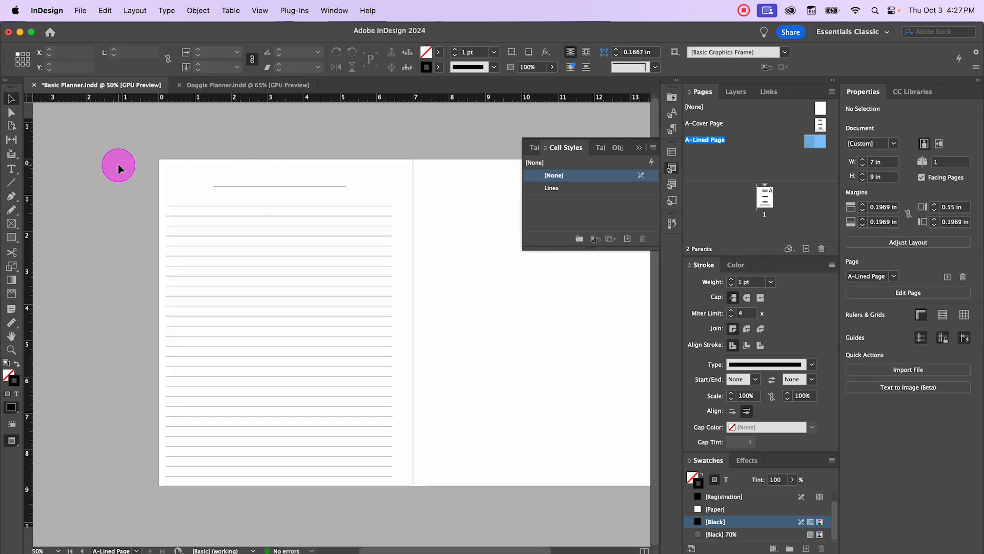
pyautogui.press('w')
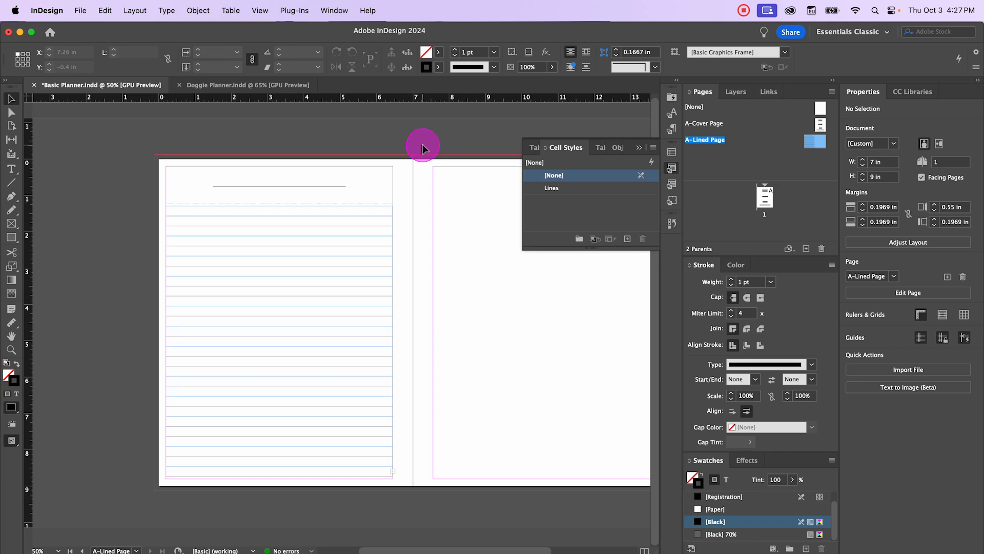
# Duplicate the left page's header line and lined table onto the right page, aligned to its margins, and preview the spread
pyautogui.moveTo(422, 132); pyautogui.dragTo(354, 132)
pyautogui.click(638, 147)
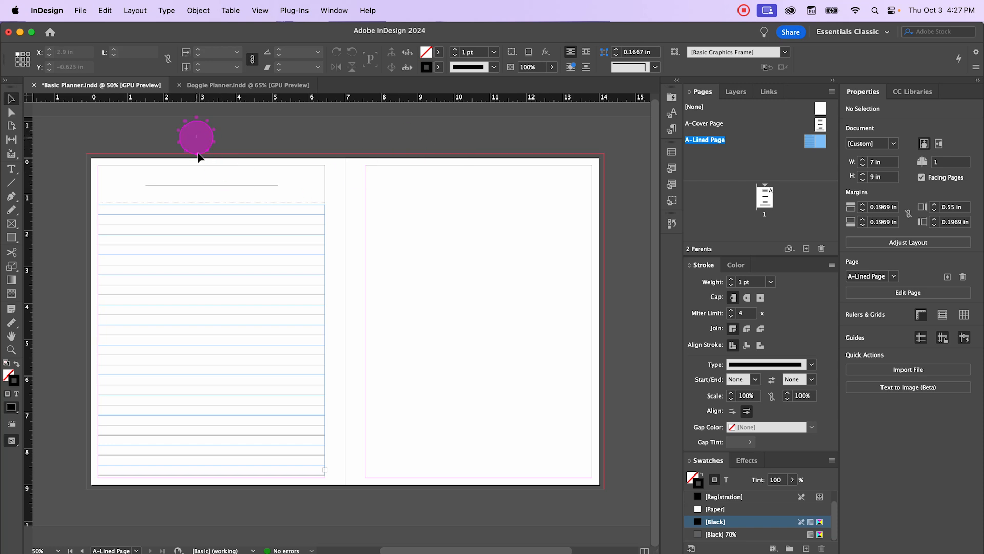
pyautogui.moveTo(199, 155); pyautogui.dragTo(258, 353)
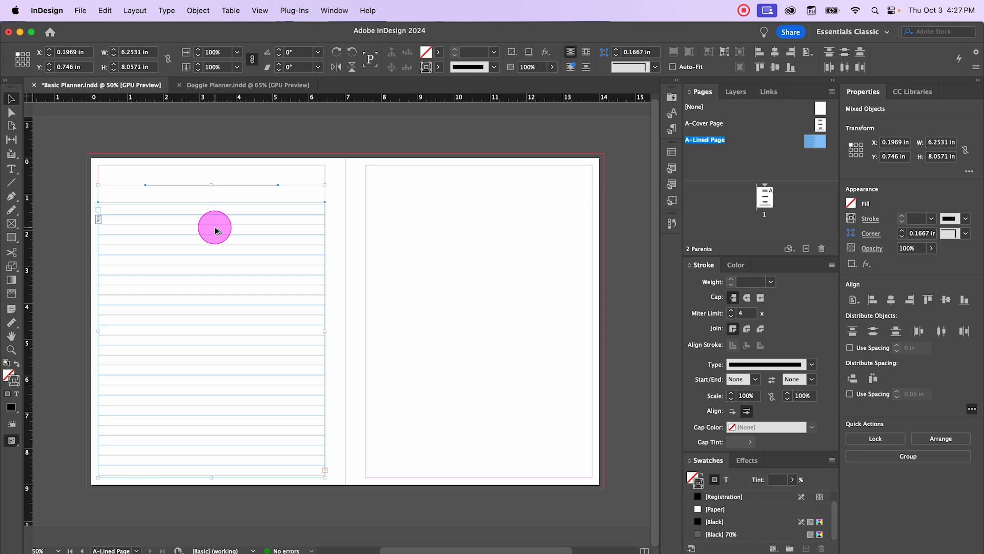
pyautogui.moveTo(216, 230); pyautogui.dragTo(481, 251)
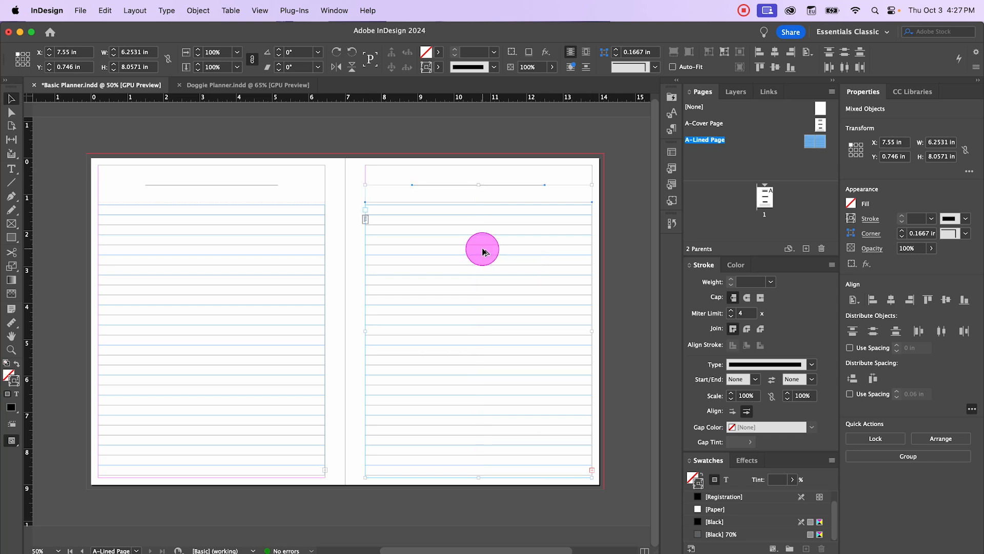
pyautogui.click(342, 187)
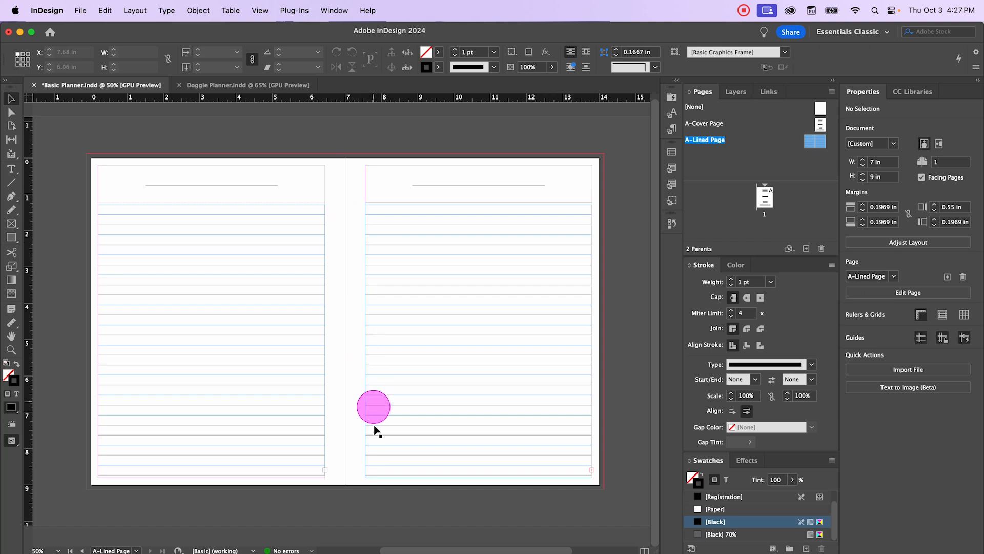
pyautogui.press('w')
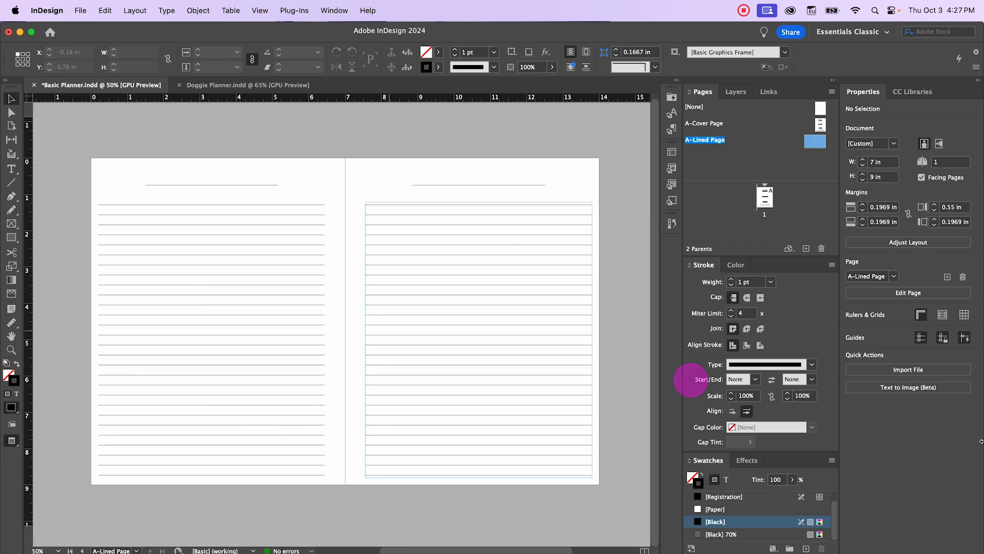
# Leave Preview mode, add a new two-page parent spread and name it "Dot Grid"
pyautogui.press('w')
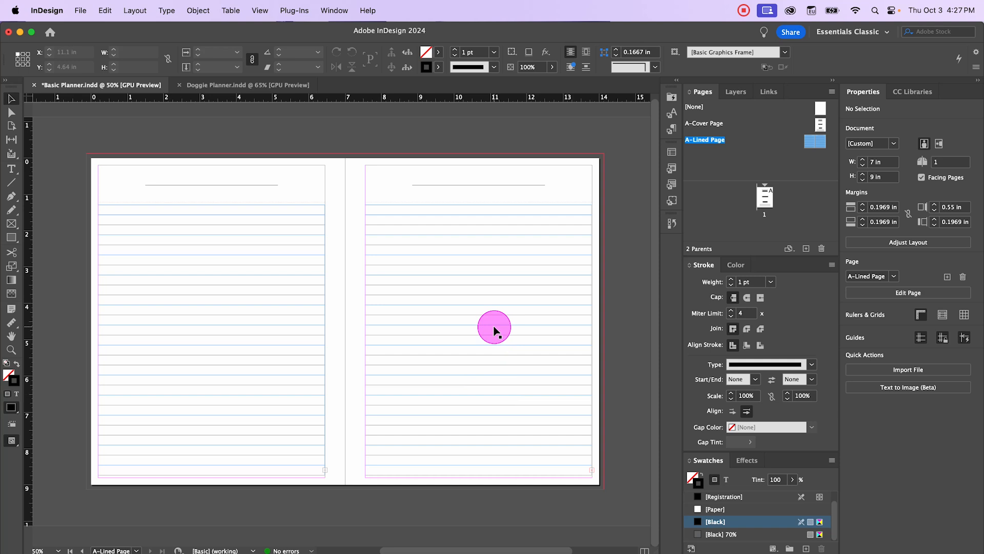
pyautogui.click(807, 250)
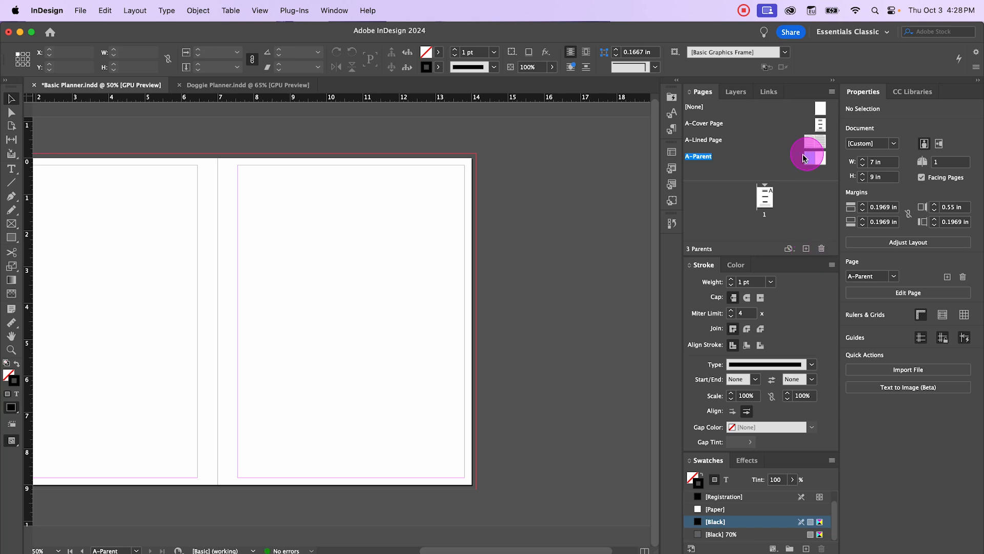
pyautogui.rightClick(703, 161)
pyautogui.click(774, 246)
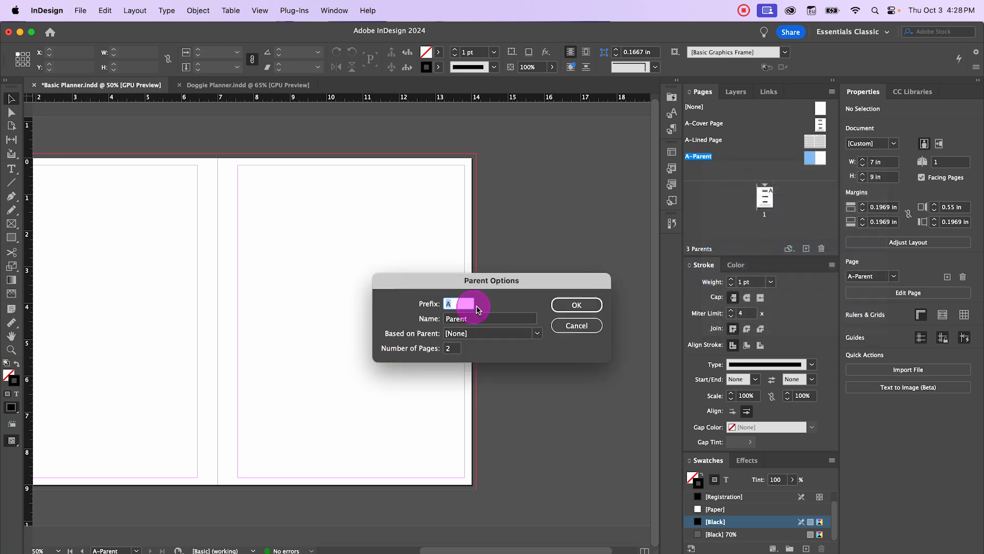
pyautogui.press('Tab')
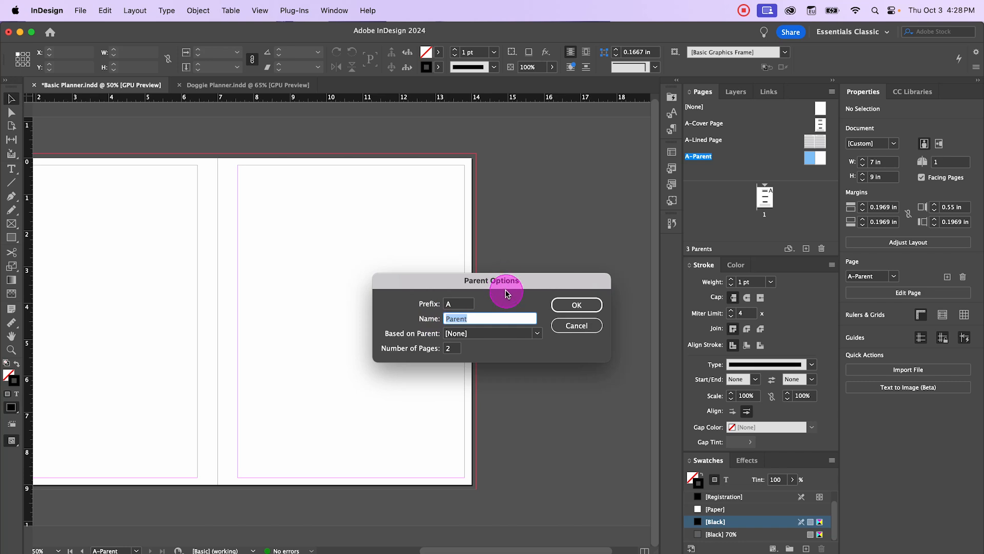
pyautogui.write('Dot Grid')
pyautogui.click(598, 306)
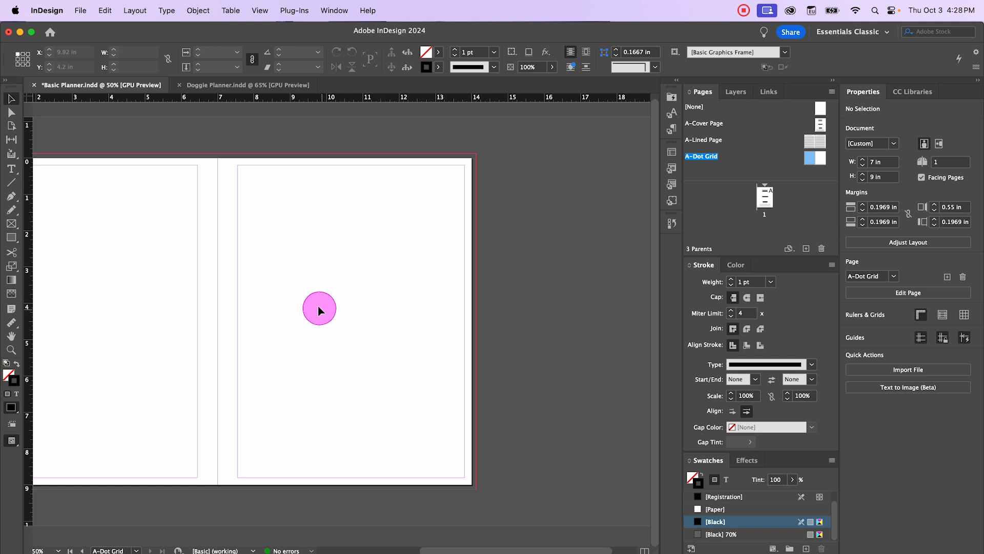
pyautogui.moveTo(260, 301); pyautogui.dragTo(398, 292)
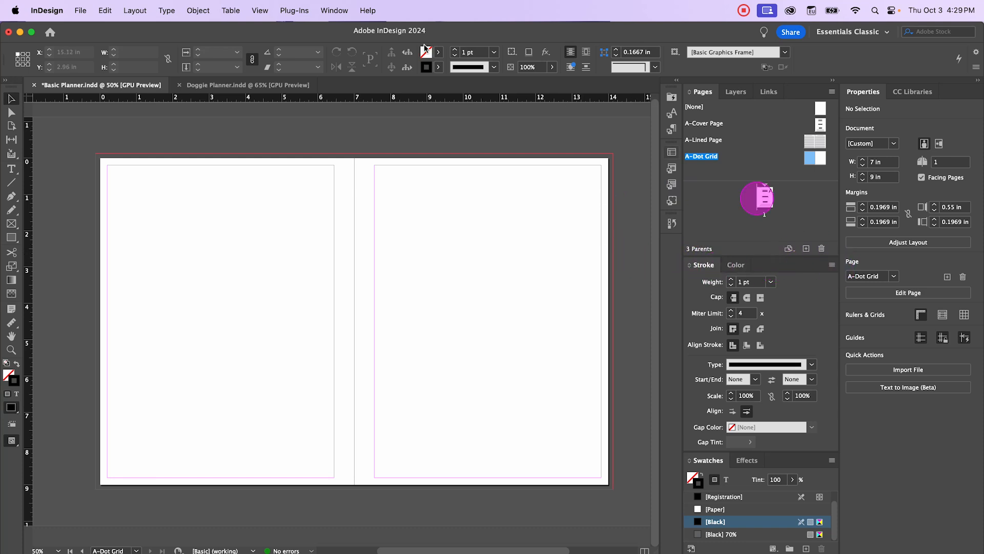
pyautogui.click(340, 11)
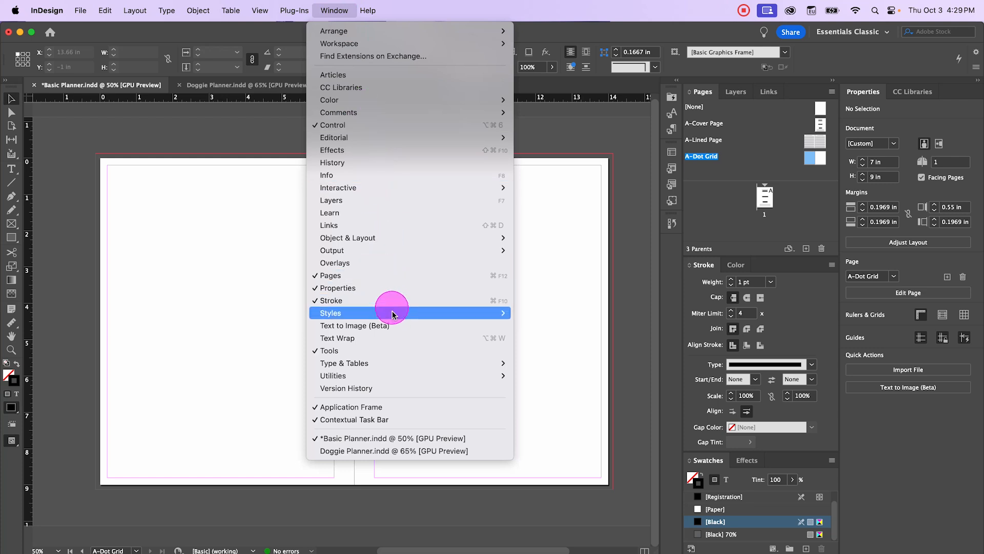
pyautogui.moveTo(394, 310)
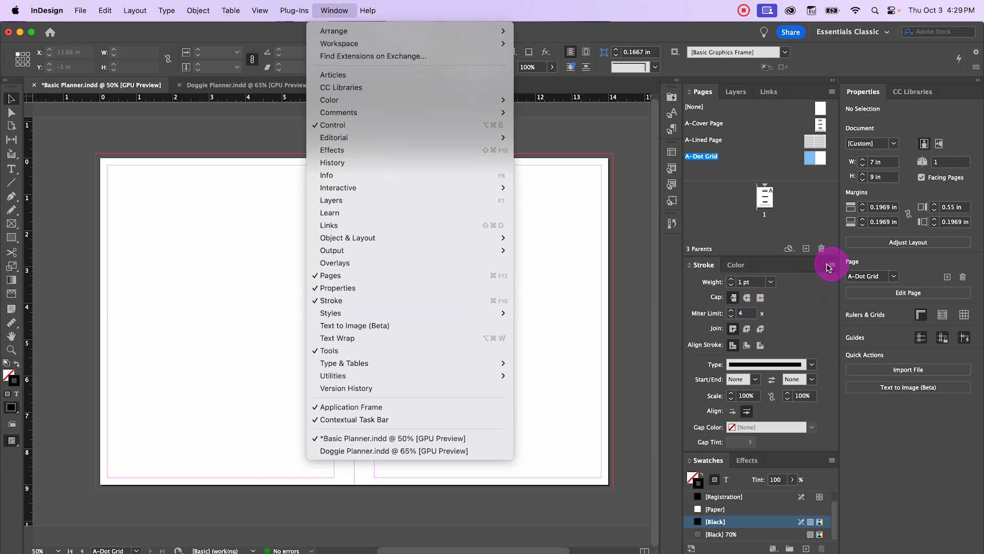
pyautogui.click(828, 267)
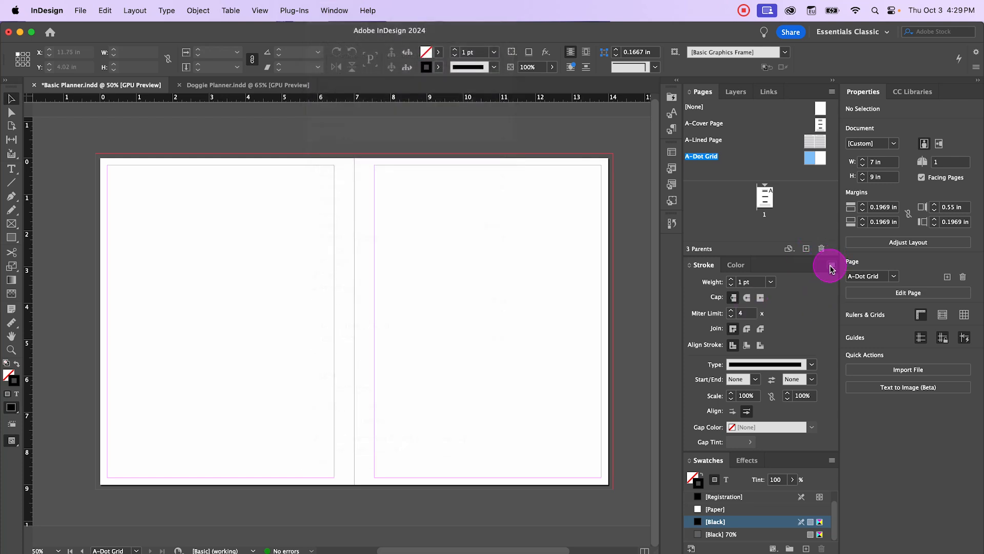
# Start a new custom stroke style named "5 MM dor grid"
pyautogui.click(831, 267)
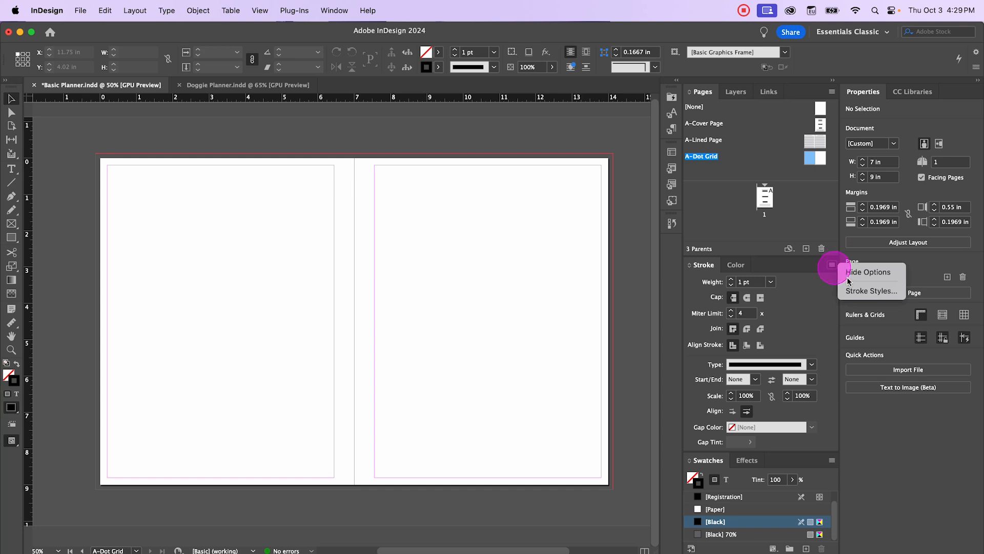
pyautogui.click(892, 291)
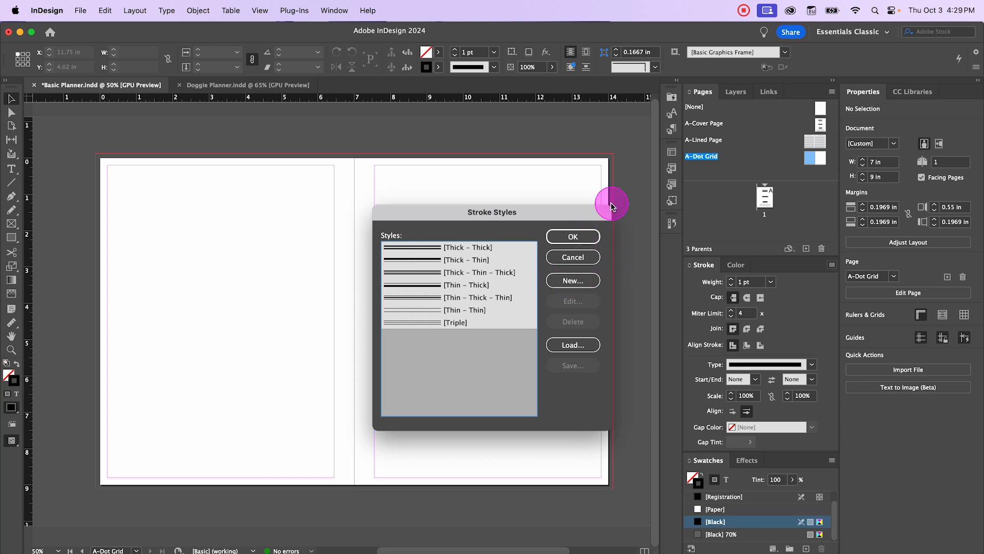
pyautogui.click(574, 281)
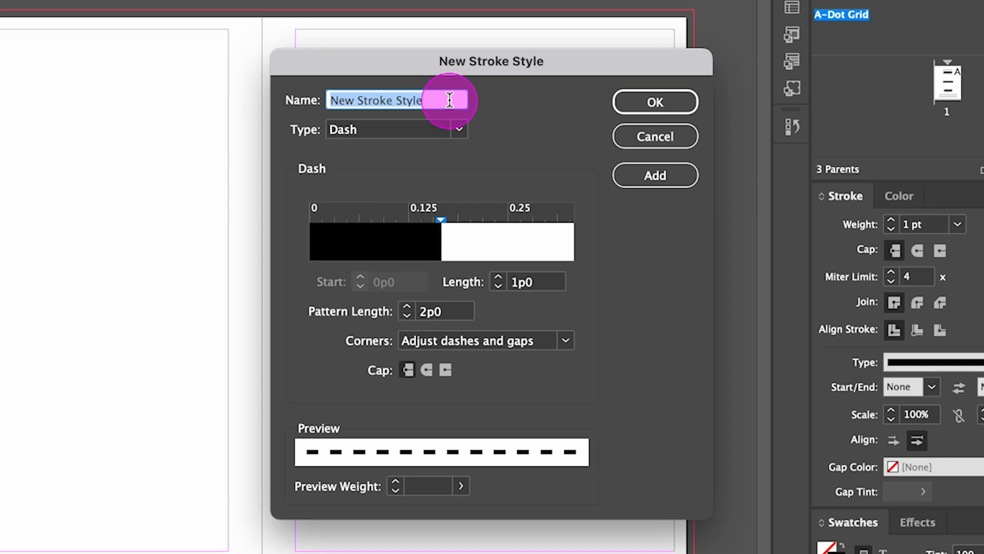
pyautogui.write('%')
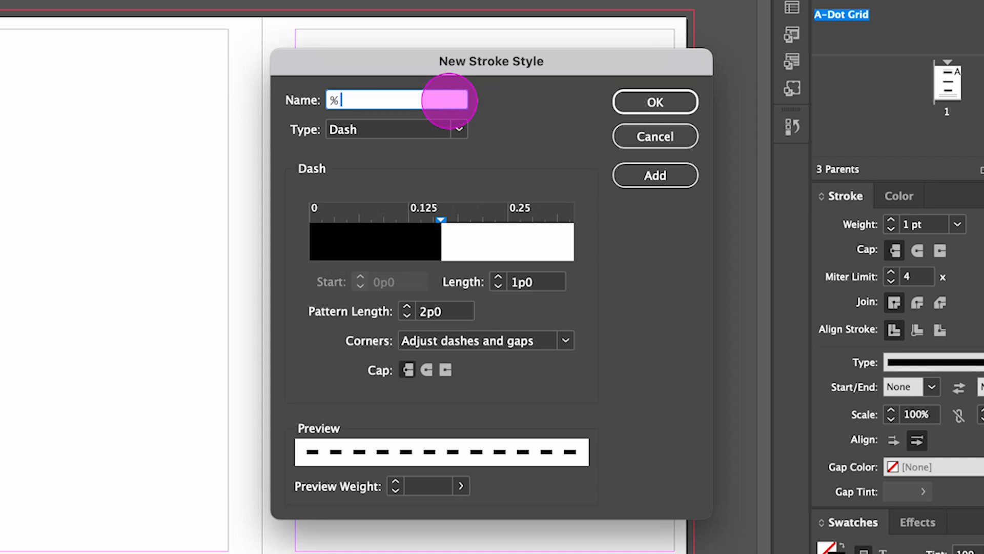
pyautogui.press('BackSpace')
pyautogui.write('5 MM dor grid')
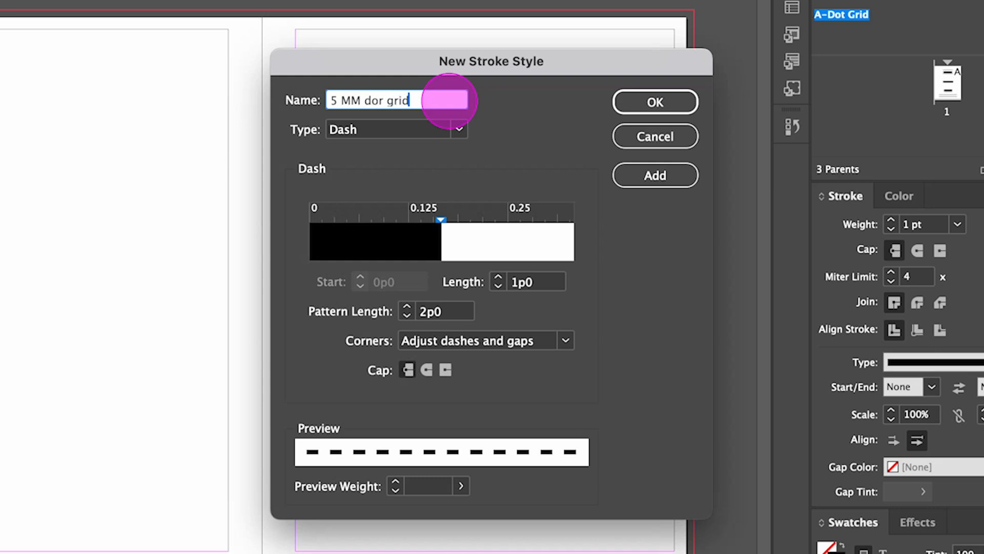
# Make the new stroke style Dotted with a 5 mm pattern length and save it to the document's stroke styles
pyautogui.click(461, 134)
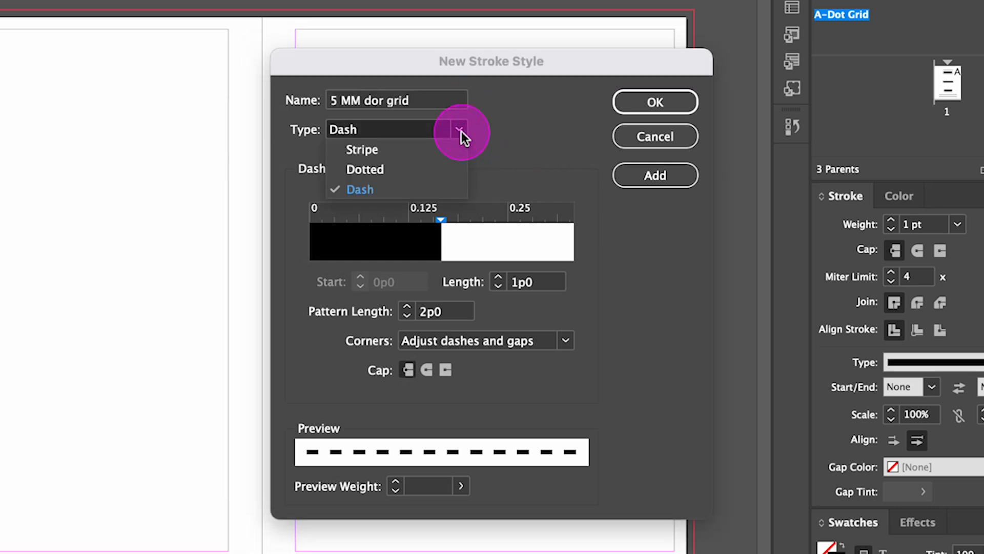
pyautogui.click(454, 164)
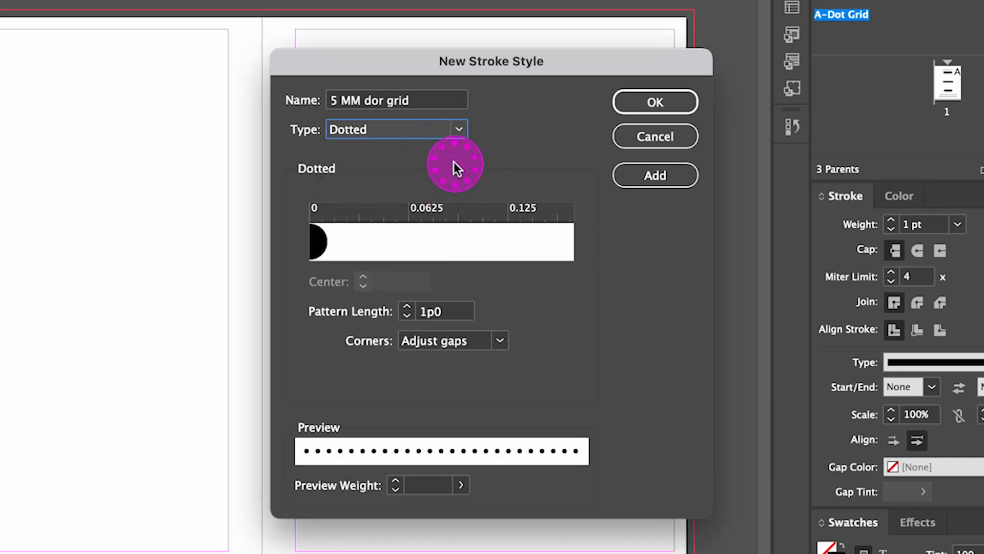
pyautogui.doubleClick(450, 311)
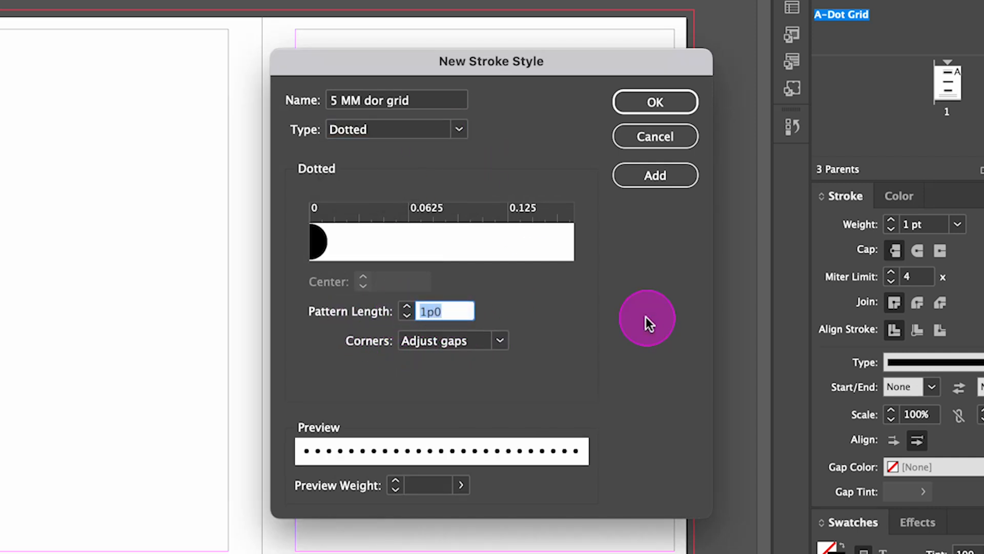
pyautogui.write('5mm')
pyautogui.press('Tab')
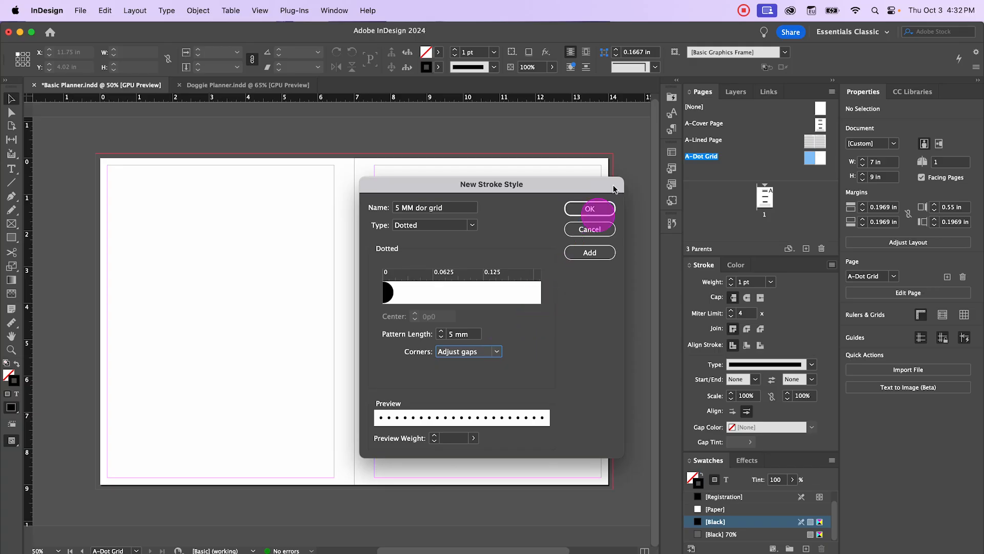
pyautogui.click(674, 103)
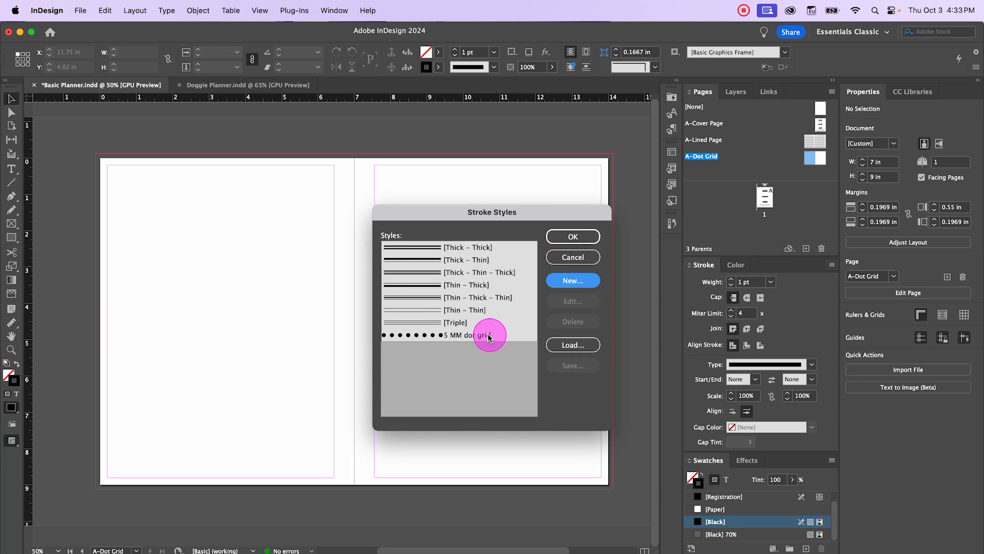
pyautogui.click(581, 241)
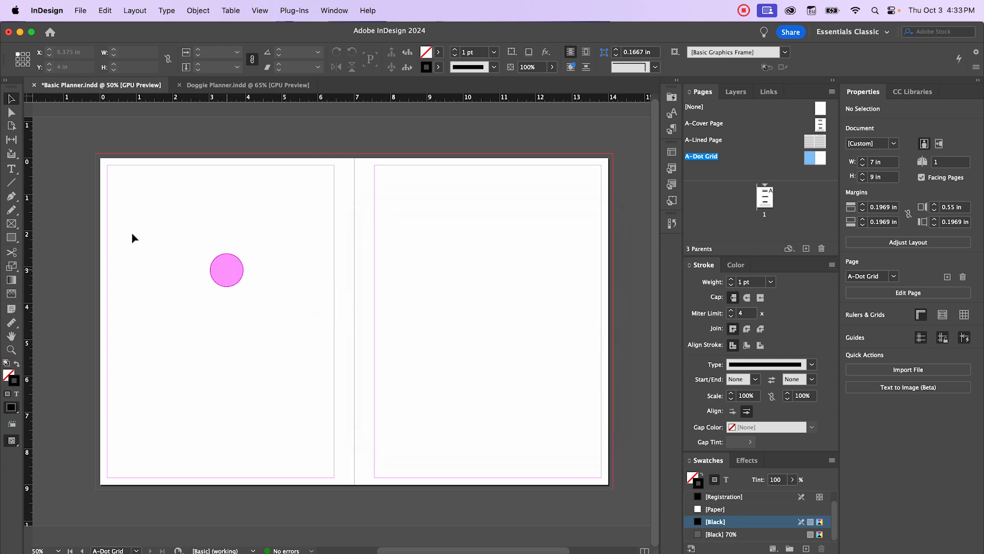
# Draw a horizontal test line about 11.3 in long across both pages and apply the "5 MM dor grid" stroke style
pyautogui.click(11, 183)
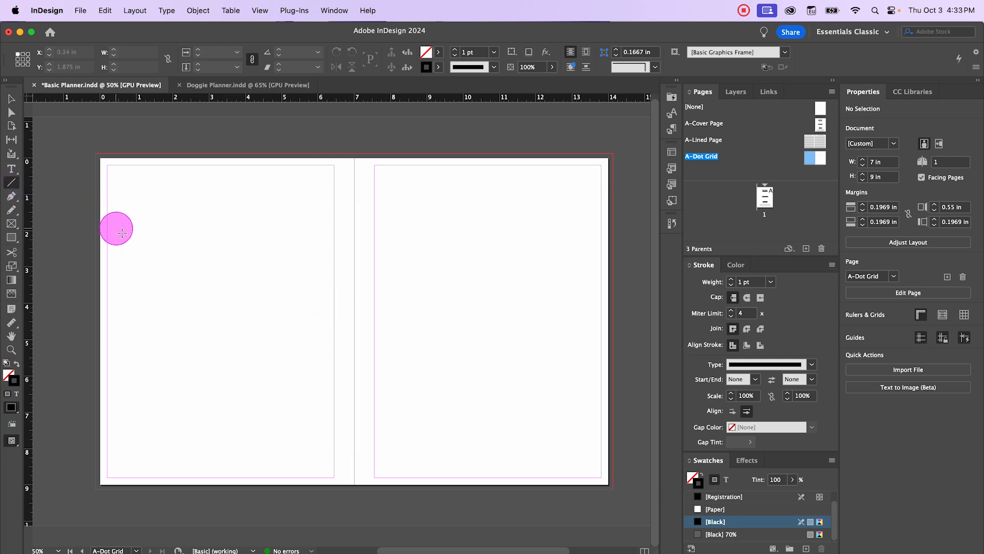
pyautogui.moveTo(123, 233); pyautogui.dragTo(534, 232)
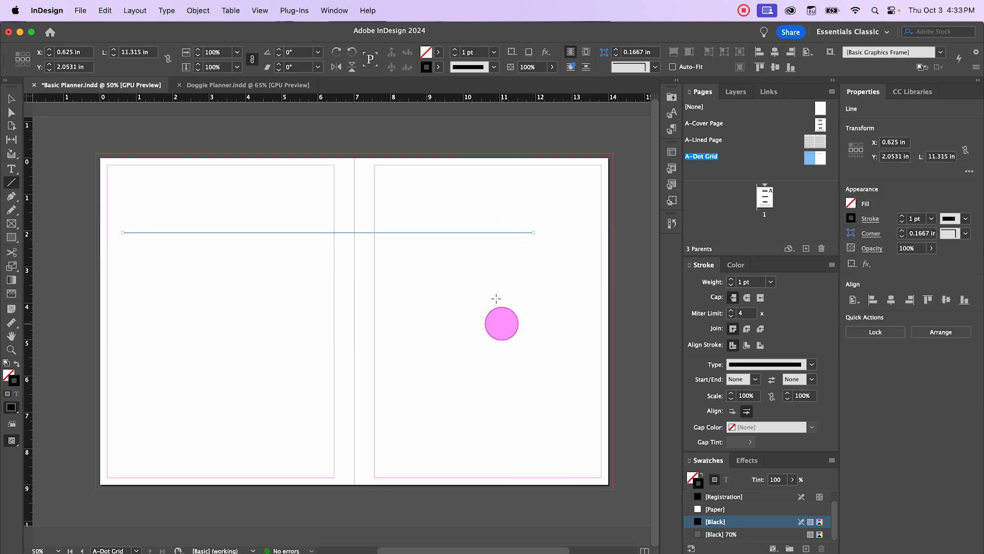
pyautogui.click(965, 219)
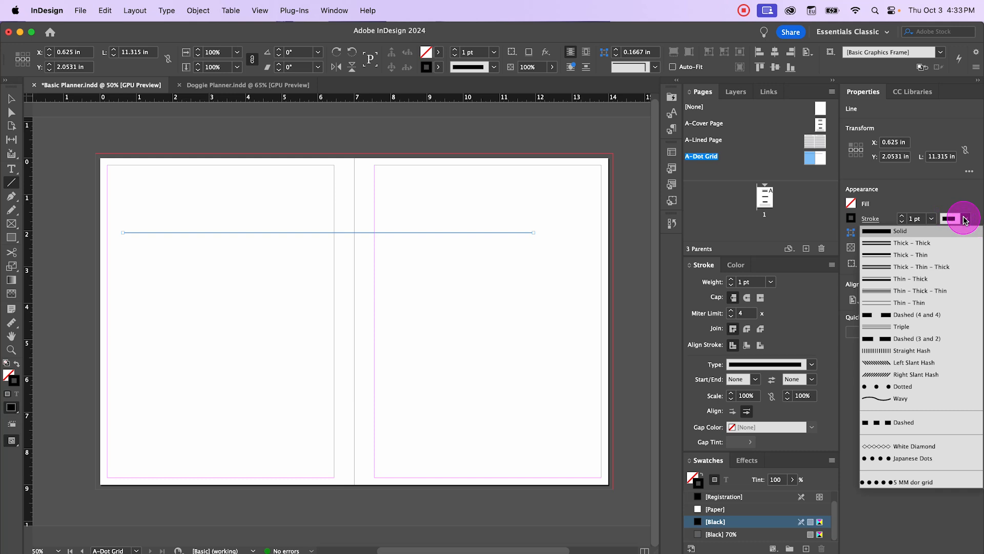
pyautogui.click(924, 481)
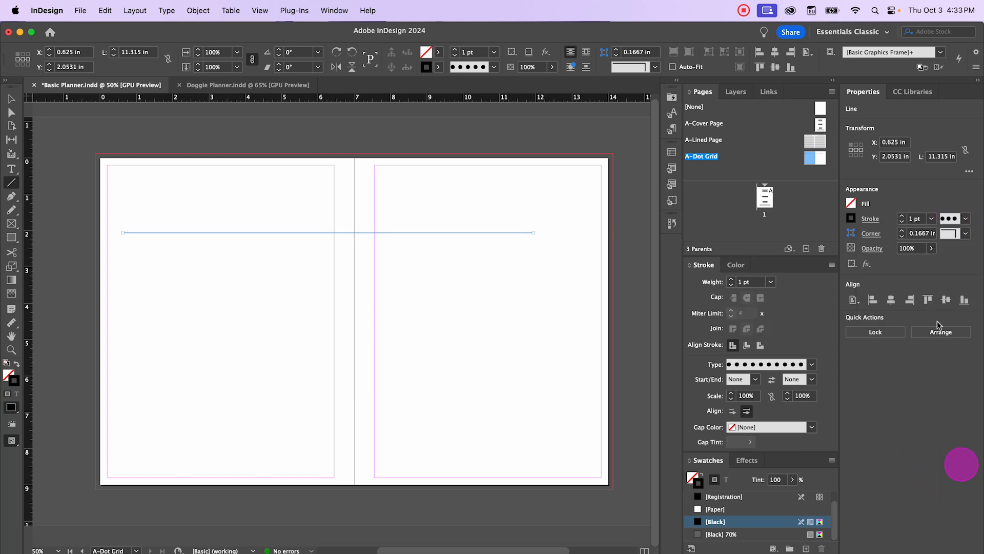
# Set the test line's stroke weight to 4 pt, deselect it and check the dots in Preview mode
pyautogui.click(934, 219)
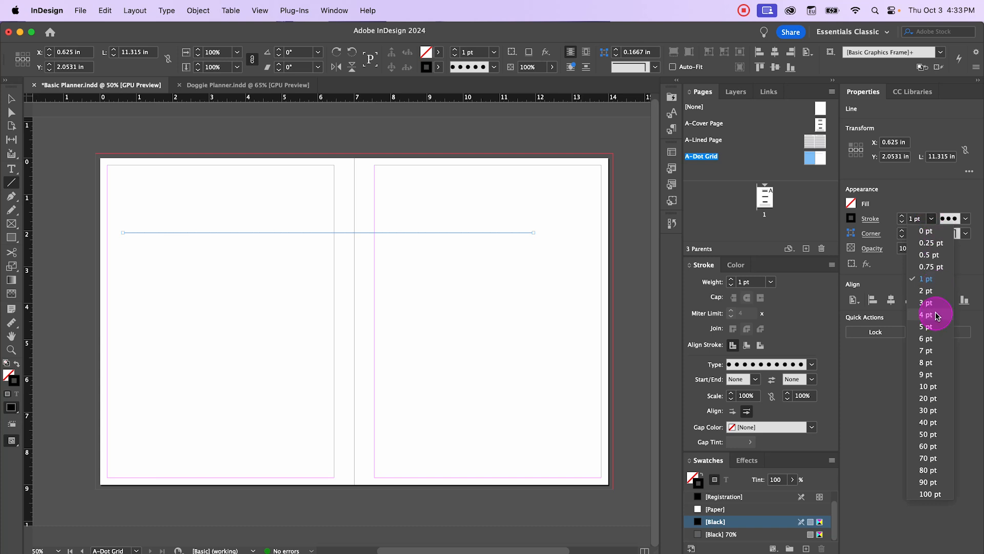
pyautogui.click(933, 314)
pyautogui.click(11, 98)
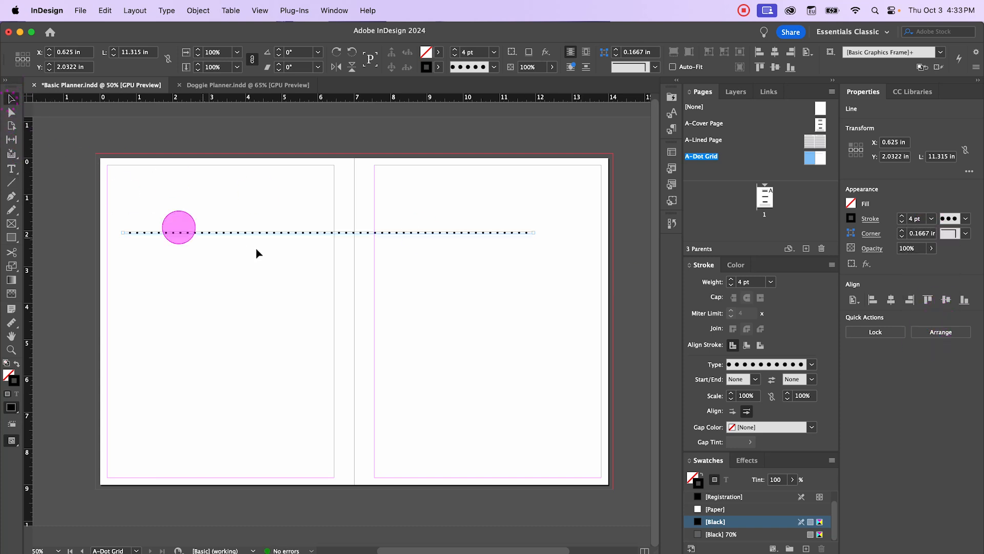
pyautogui.click(286, 261)
pyautogui.press('w')
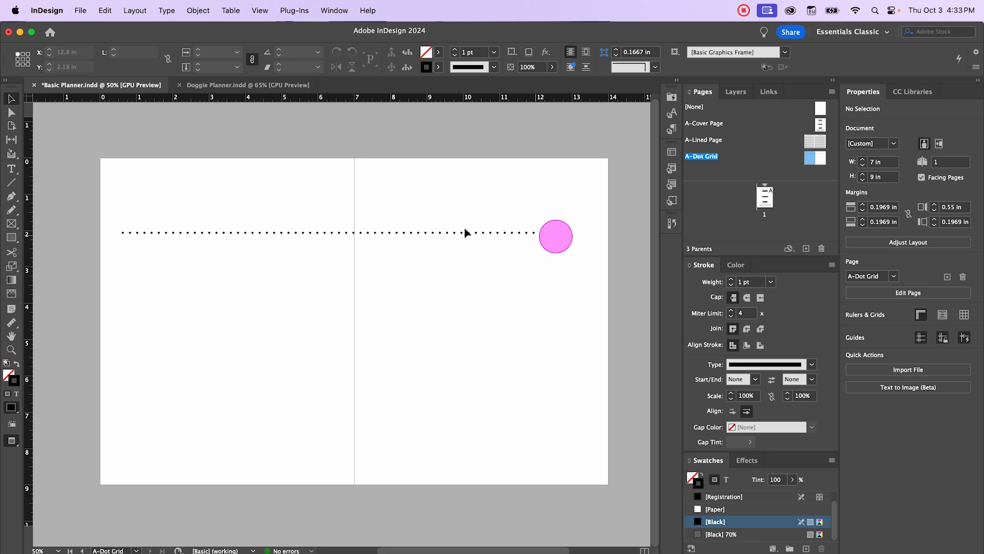
# Delete the dotted test line and return the spread to Normal view
pyautogui.click(179, 234)
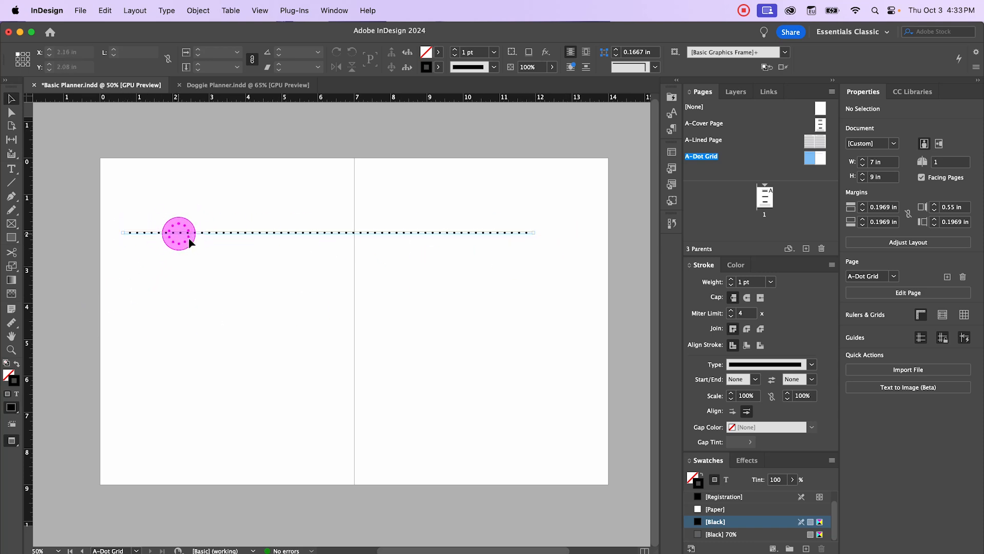
pyautogui.press('Delete')
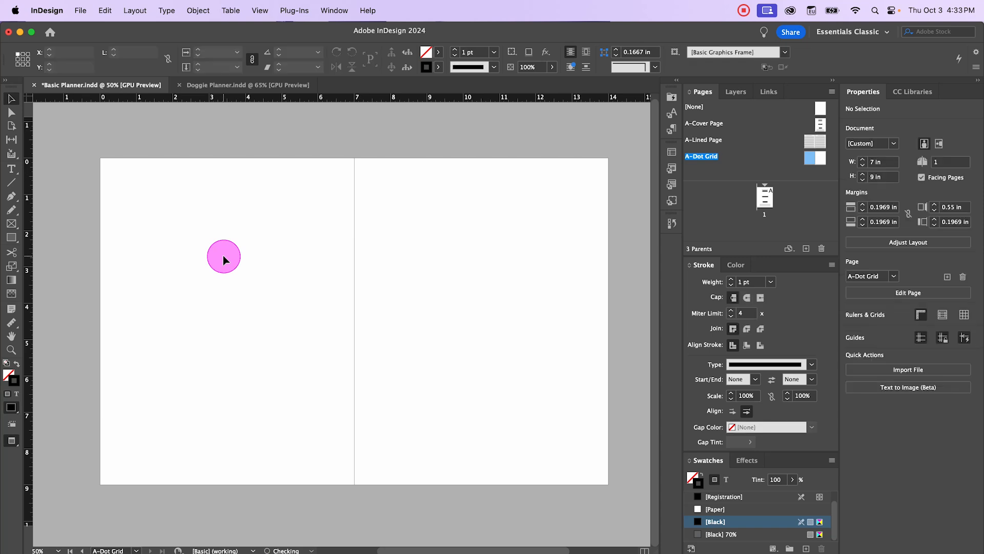
pyautogui.press('w')
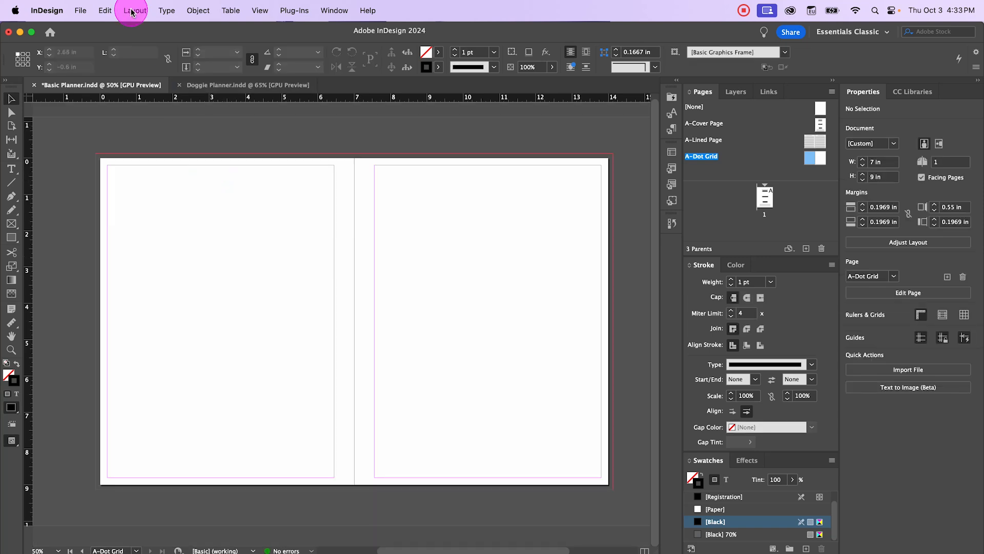
# Create a table with 45 body rows and 1 column within the left page's margins and select its whole column
pyautogui.click(230, 11)
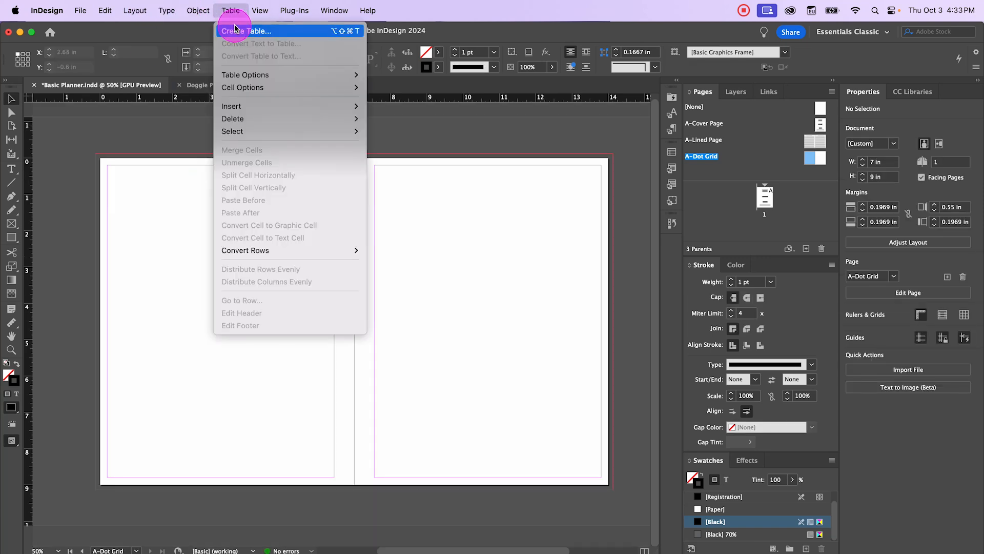
pyautogui.click(229, 29)
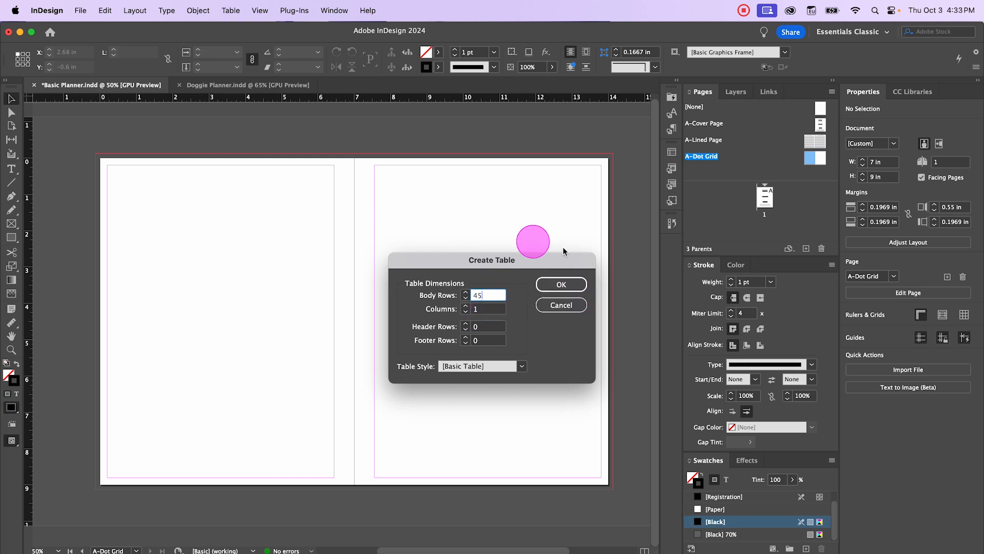
pyautogui.click(567, 286)
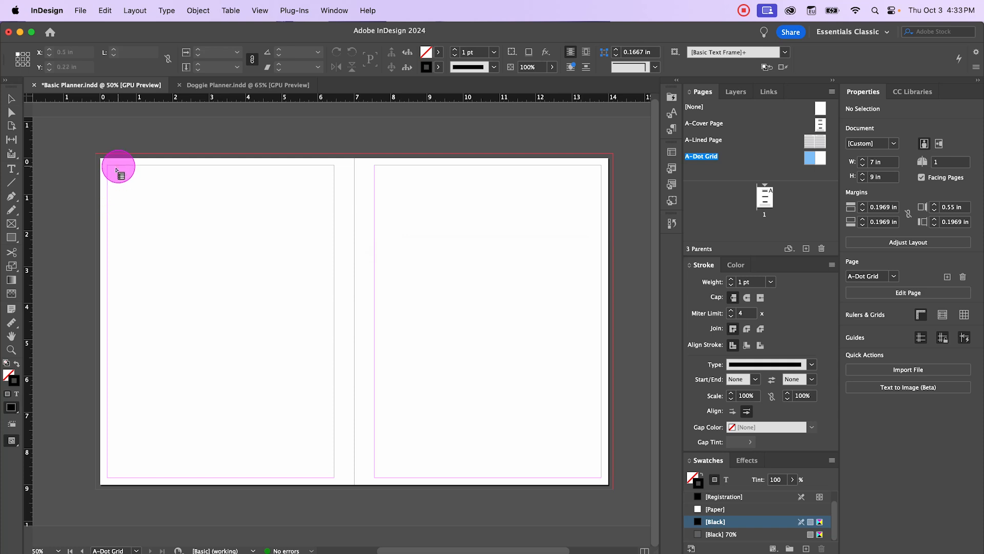
pyautogui.moveTo(109, 167); pyautogui.dragTo(335, 471)
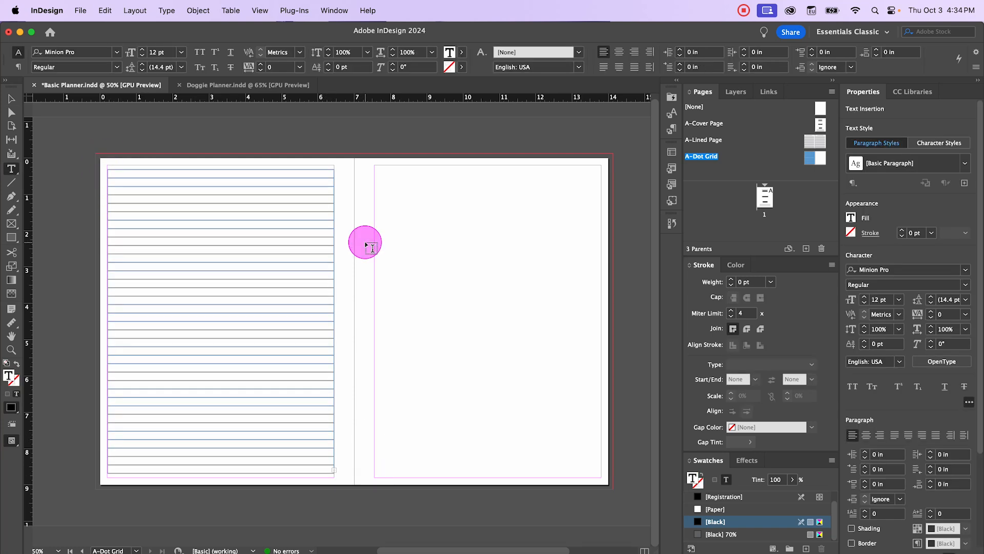
pyautogui.click(114, 168)
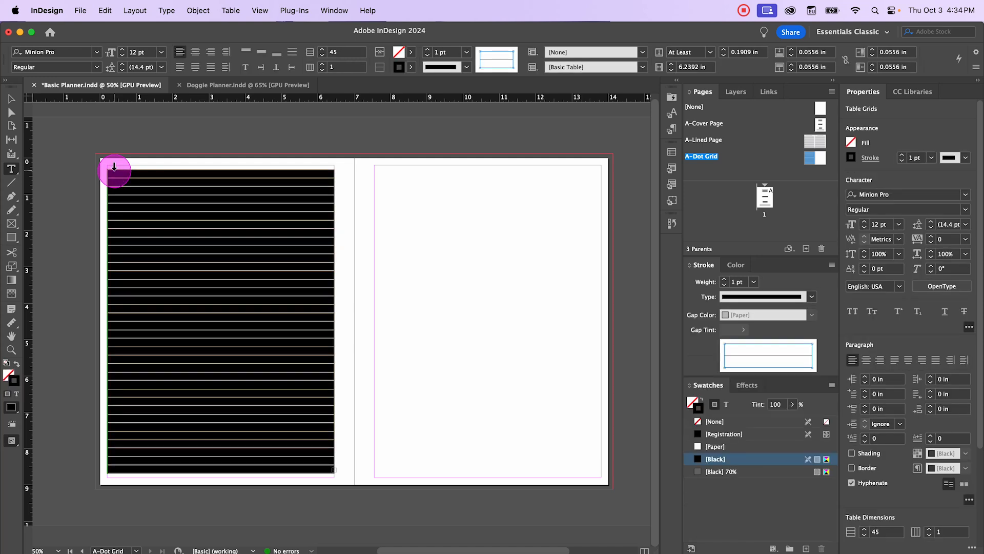
# Set the row height of all selected table cells to exactly 5 mm
pyautogui.rightClick(193, 179)
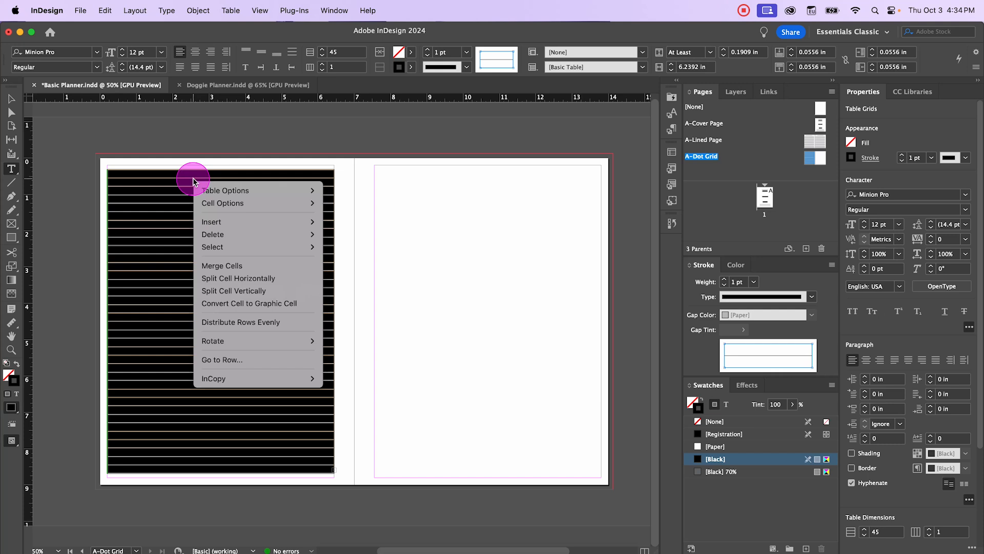
pyautogui.moveTo(266, 203)
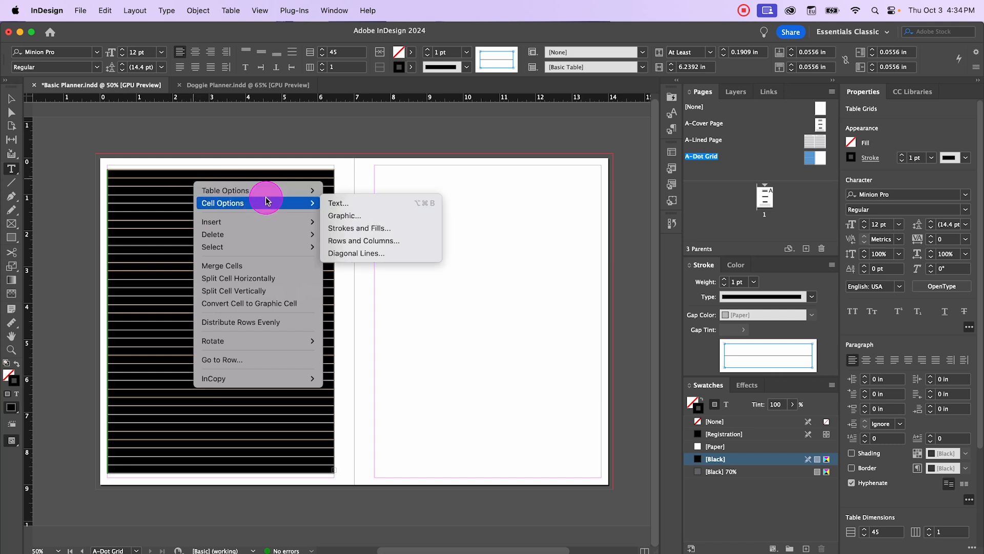
pyautogui.click(354, 240)
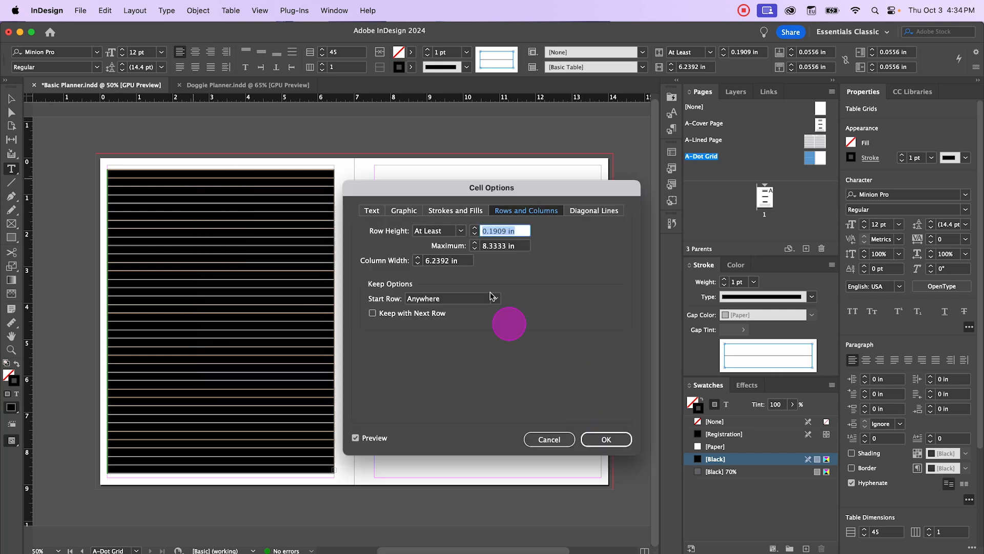
pyautogui.click(461, 231)
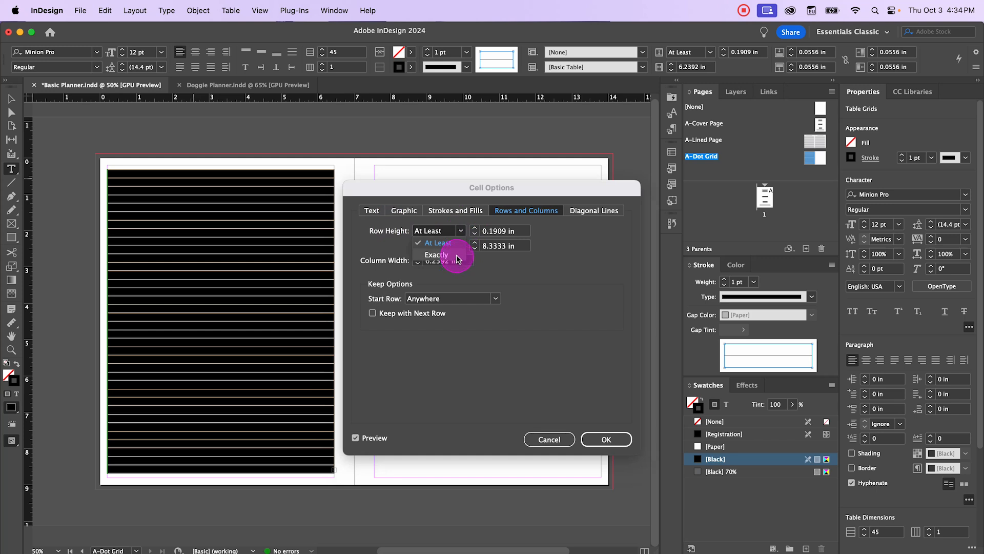
pyautogui.click(436, 254)
pyautogui.moveTo(522, 232); pyautogui.dragTo(474, 233)
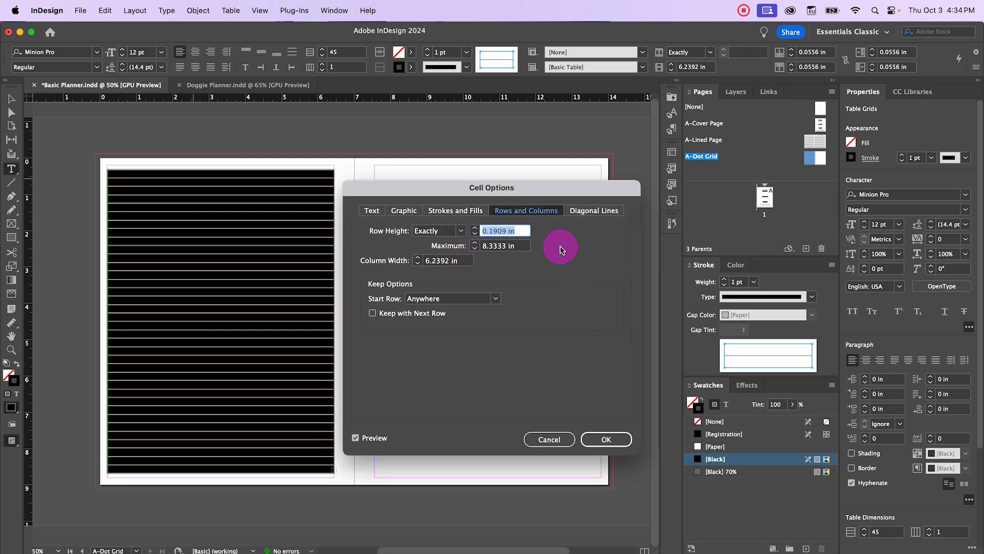
pyautogui.write('5mm')
pyautogui.press('Tab')
pyautogui.click(606, 439)
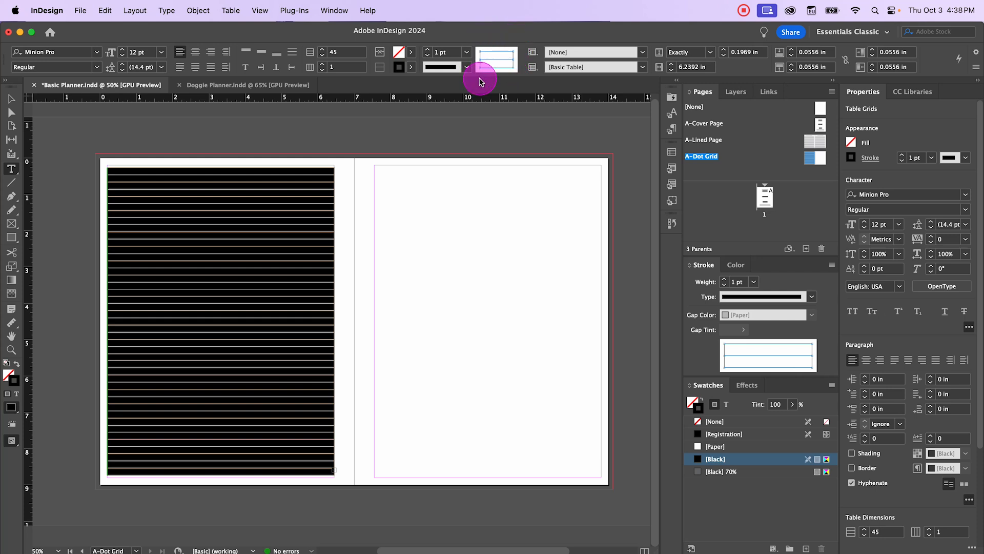
# Set the selected cells' stroke weight to 1.5 pt and its colour to [Black] 70%
pyautogui.click(468, 52)
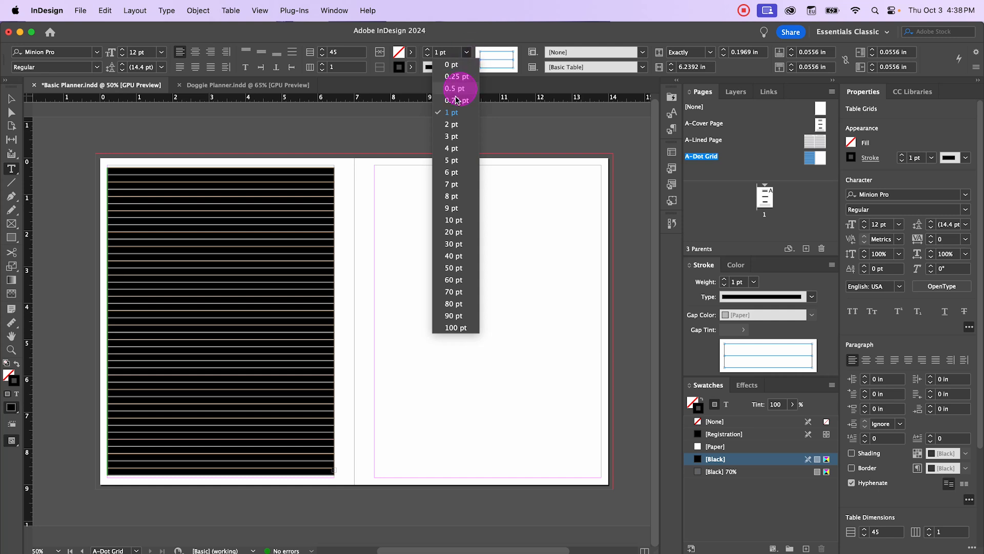
pyautogui.click(455, 52)
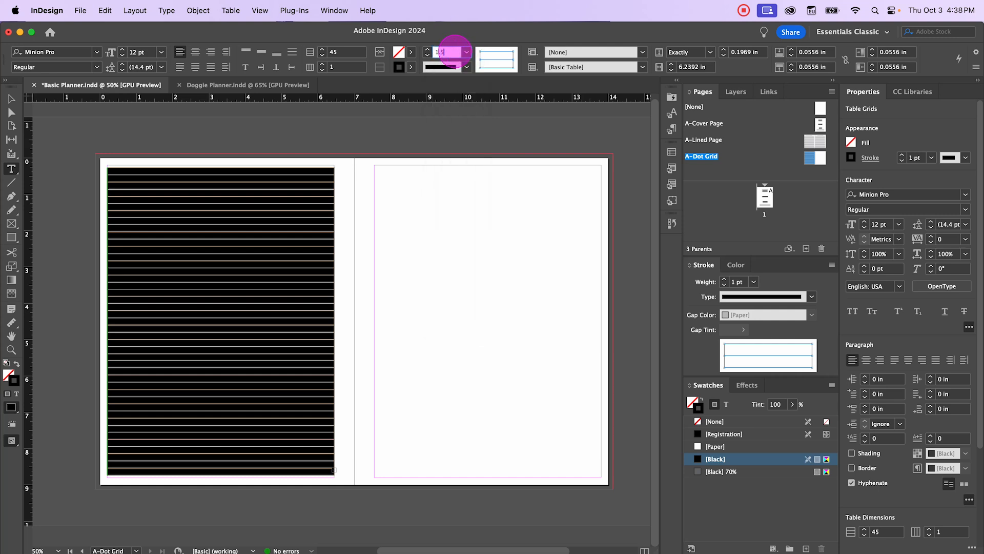
pyautogui.write('1.5')
pyautogui.press('Return')
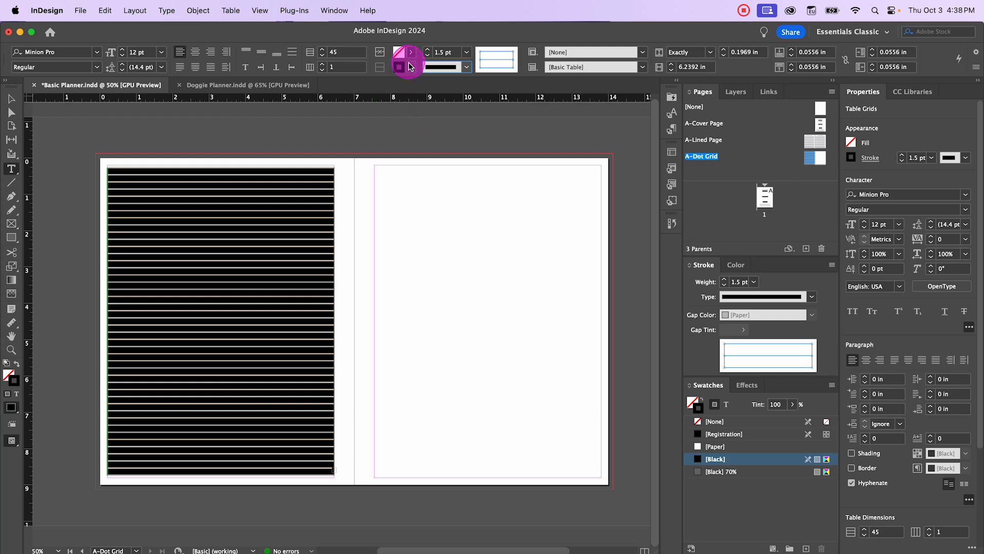
pyautogui.click(410, 67)
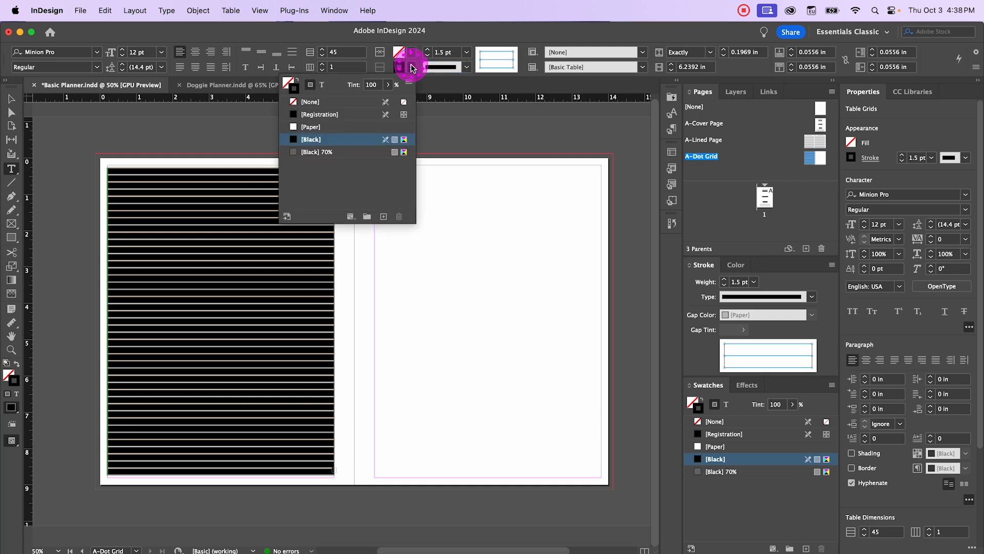
pyautogui.click(328, 152)
pyautogui.click(471, 35)
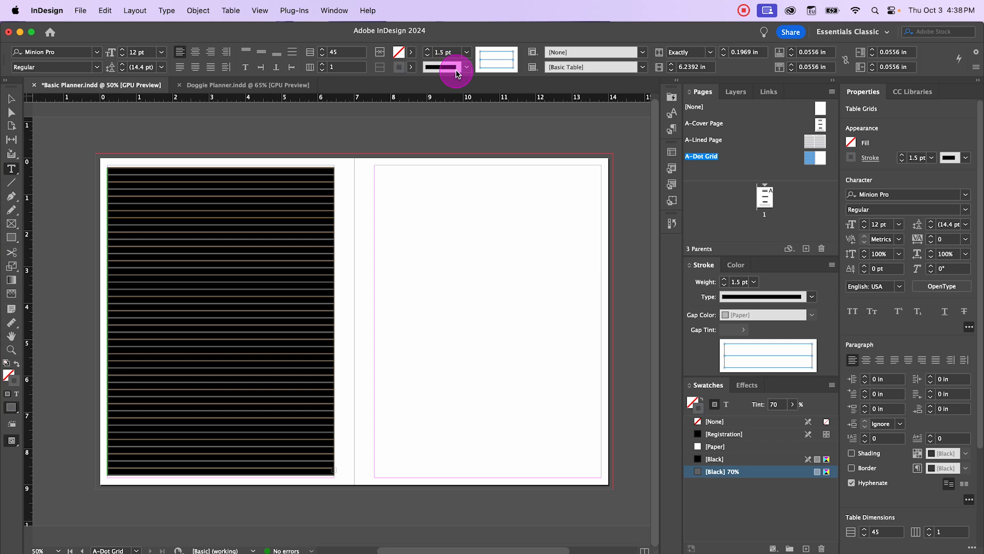
# Apply the "5 MM dor grid" stroke style to the cells, deselect the table and check it in Preview mode
pyautogui.click(469, 68)
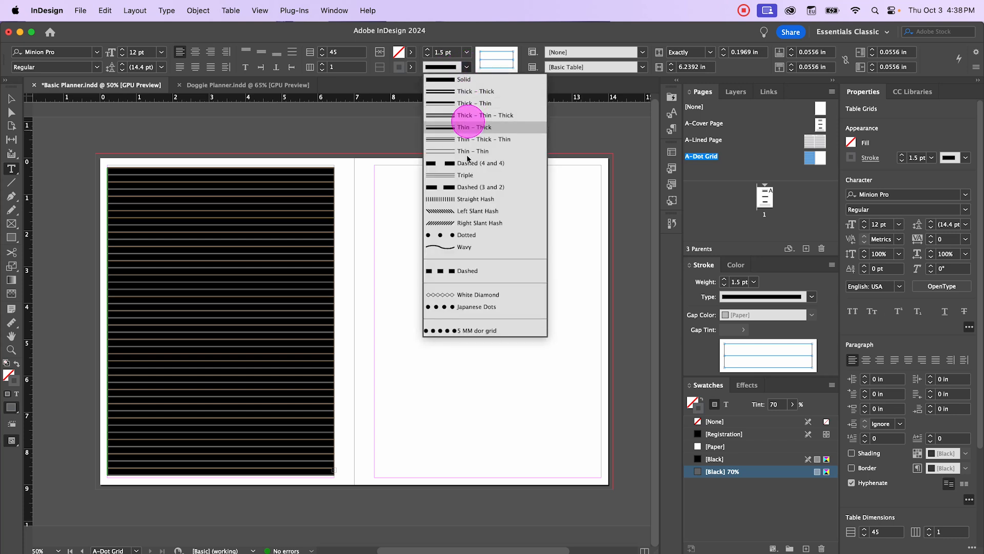
pyautogui.click(496, 330)
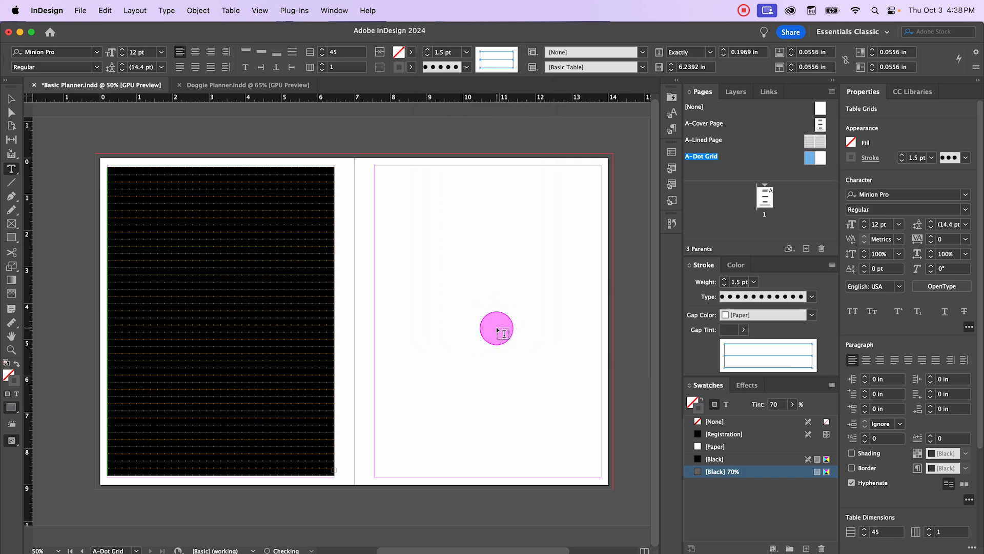
pyautogui.click(10, 99)
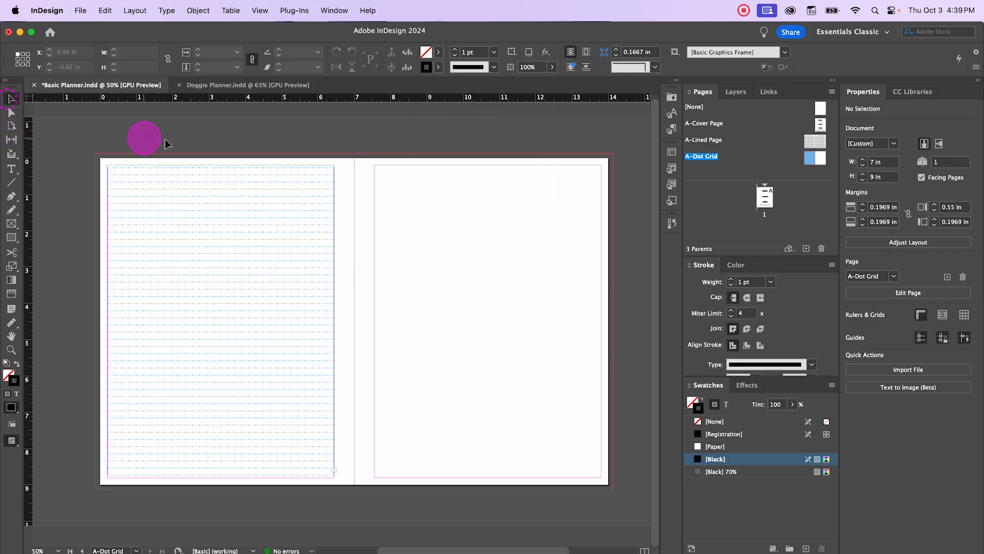
pyautogui.press('w')
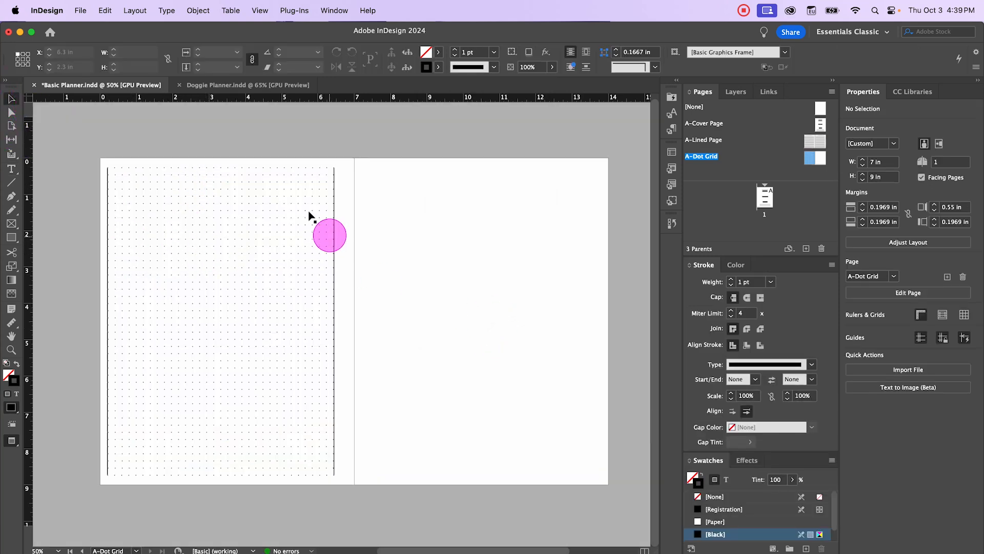
# Select the whole table again and set only its left and right border strokes to 0 pt, then deselect it
pyautogui.click(114, 167)
pyautogui.doubleClick(116, 166)
pyautogui.click(116, 164)
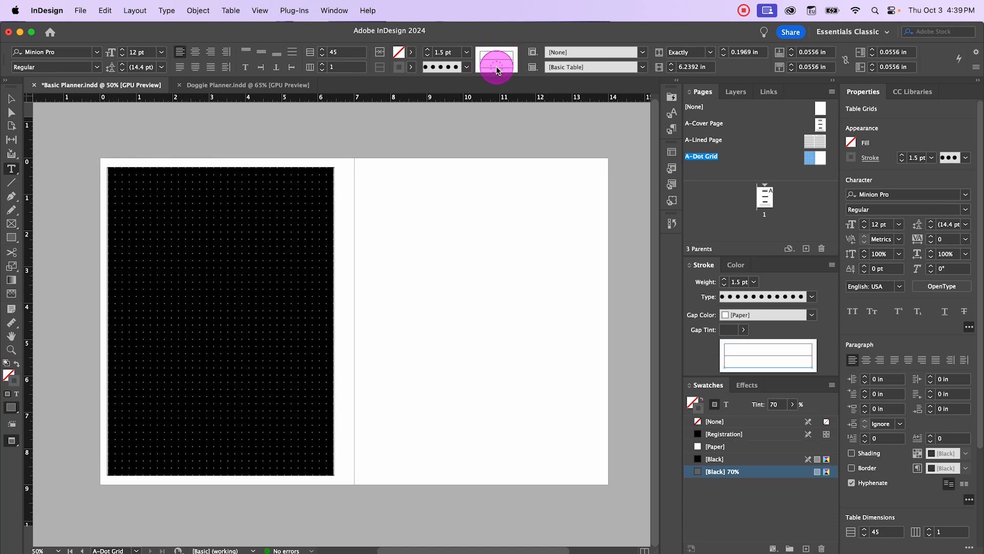
pyautogui.click(512, 59)
pyautogui.click(512, 60)
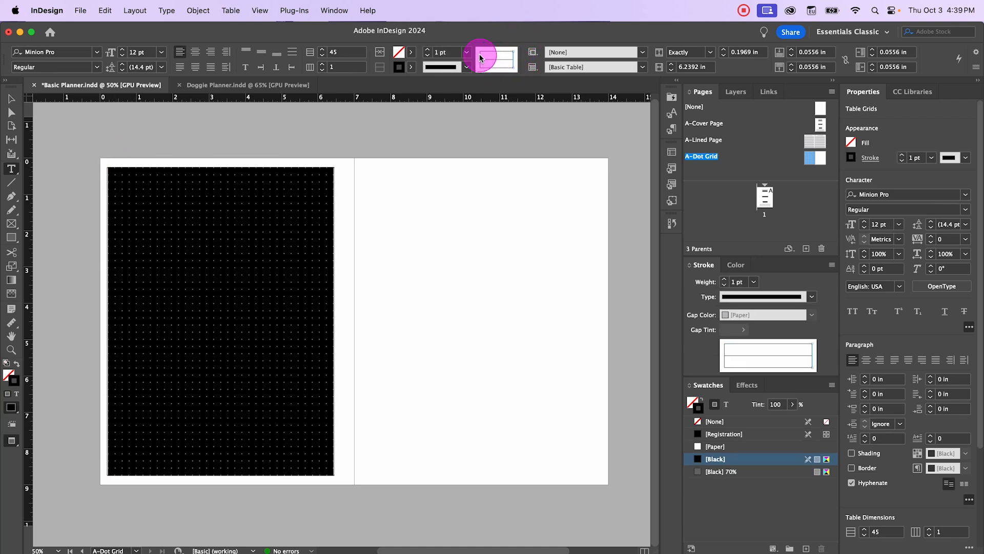
pyautogui.click(466, 52)
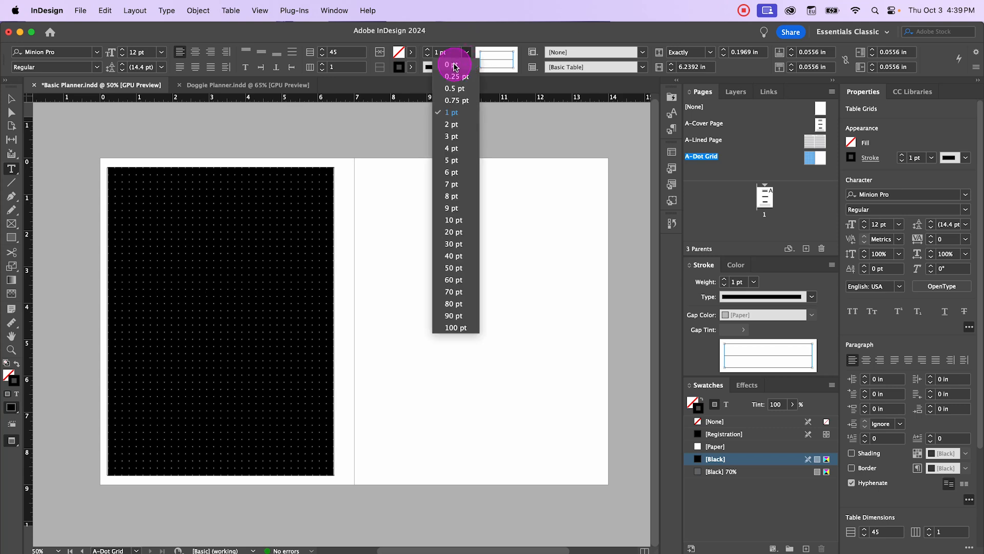
pyautogui.click(451, 63)
pyautogui.click(11, 99)
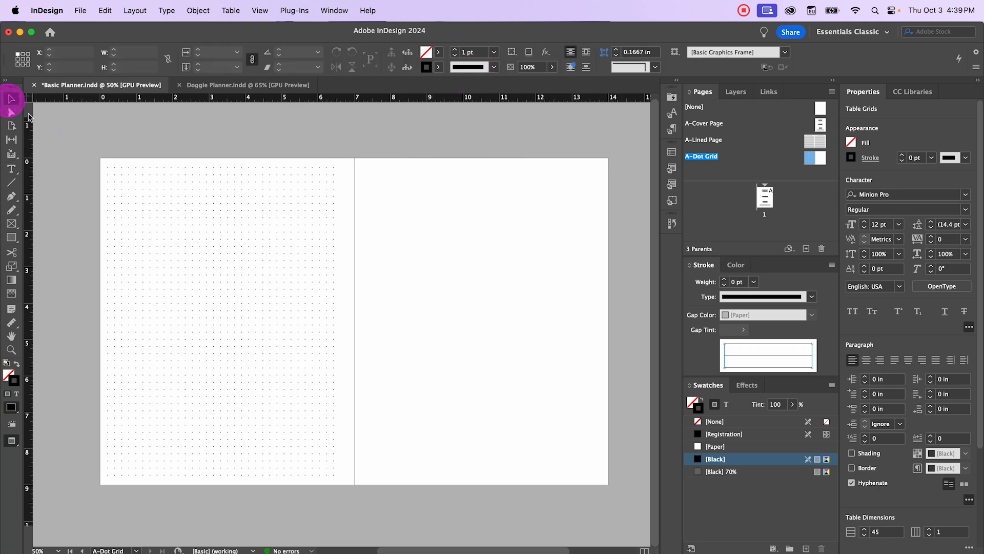
pyautogui.click(382, 217)
# Examine the dot spacing at 100% zoom and review the cells' row height and column width settings without changing them
pyautogui.click(215, 219)
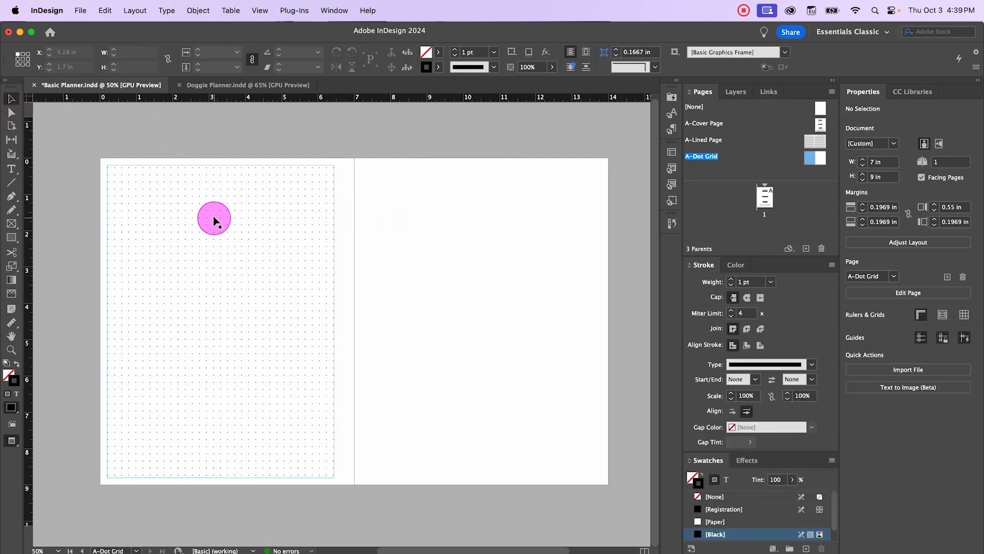
pyautogui.press('super+1')
pyautogui.moveTo(512, 234); pyautogui.dragTo(591, 263)
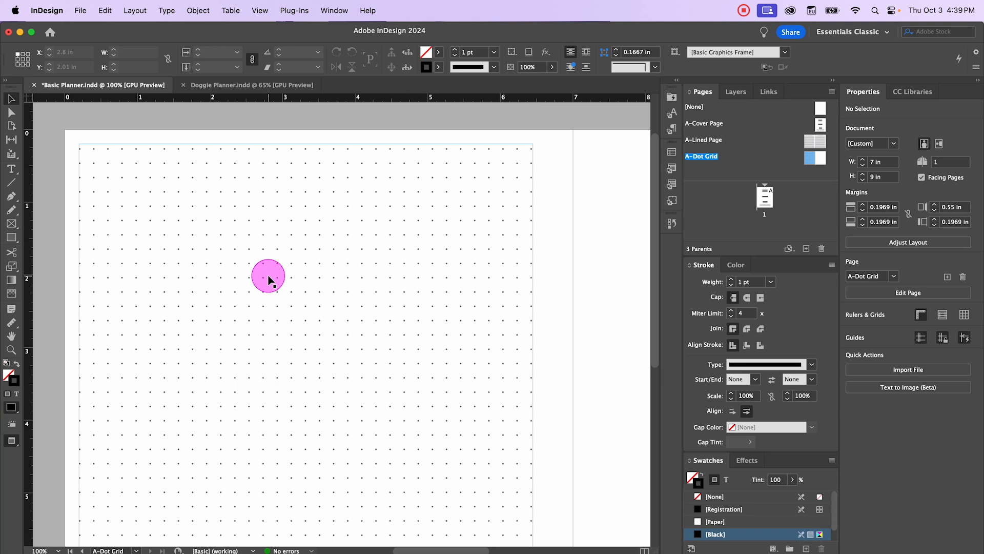
pyautogui.press('super+semicolon')
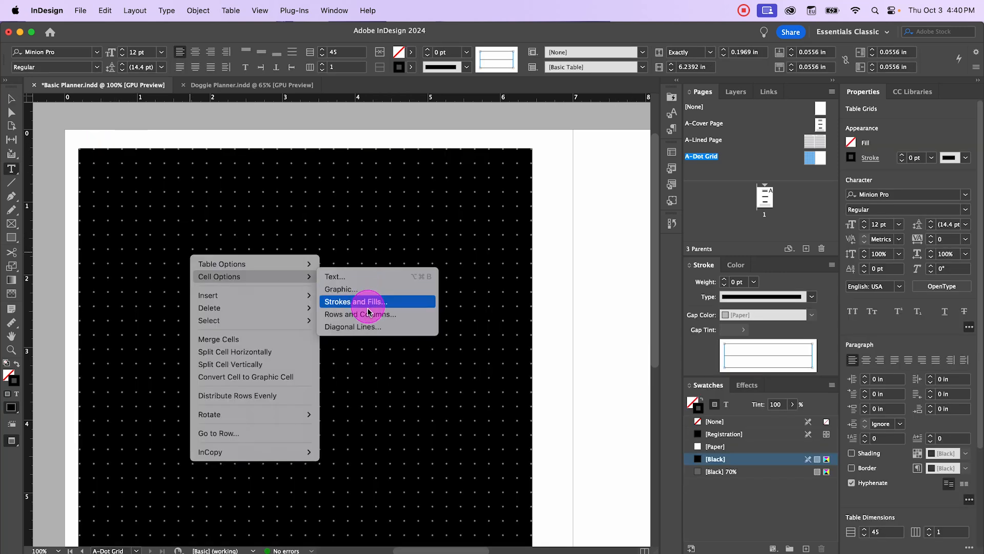
pyautogui.click(369, 310)
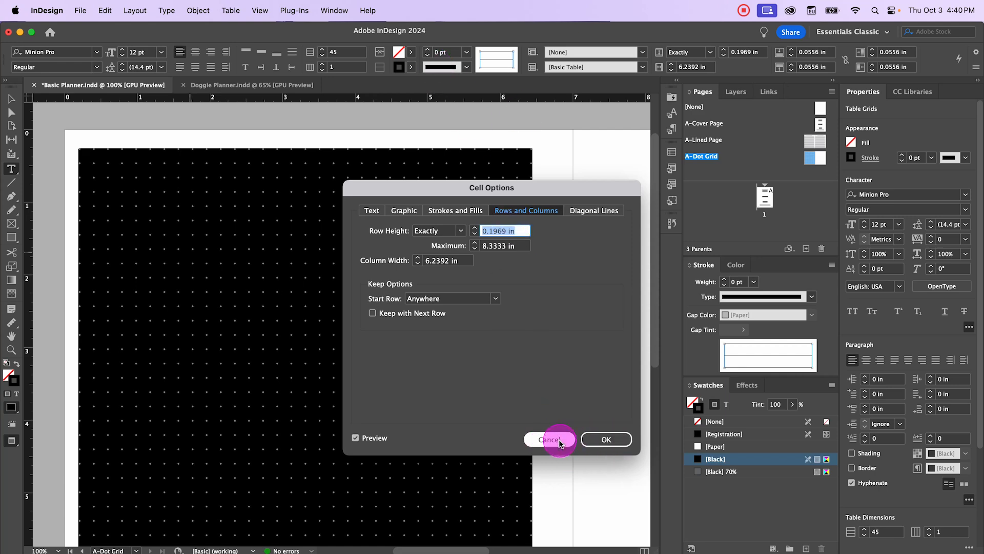
pyautogui.click(559, 442)
pyautogui.click(12, 98)
pyautogui.click(570, 240)
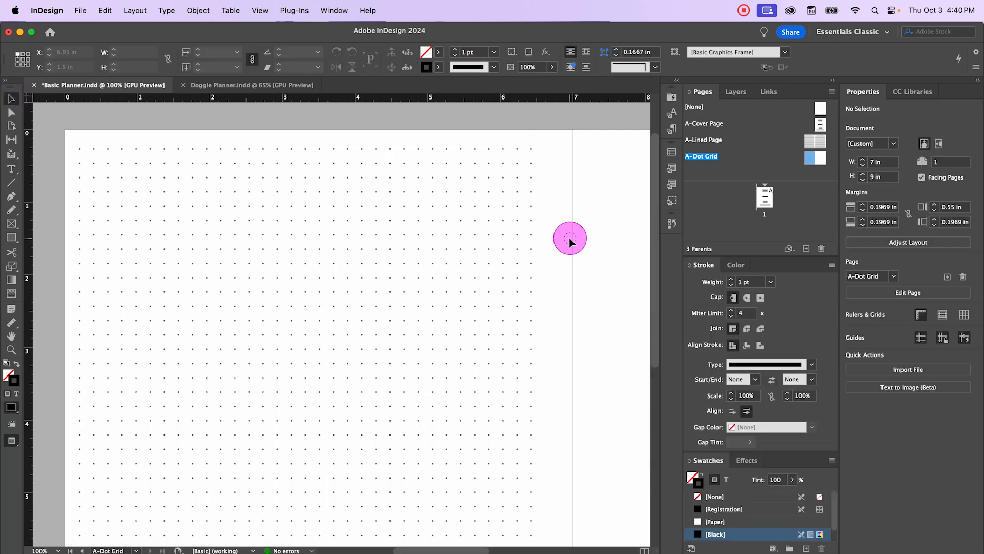
# Return to Normal view and duplicate the dotted table frame onto the right page, aligned with its margins at X 7.55 in, Y 0.1969 in
pyautogui.press('super+minus')
pyautogui.press('super+minus')
pyautogui.moveTo(566, 277); pyautogui.dragTo(390, 264)
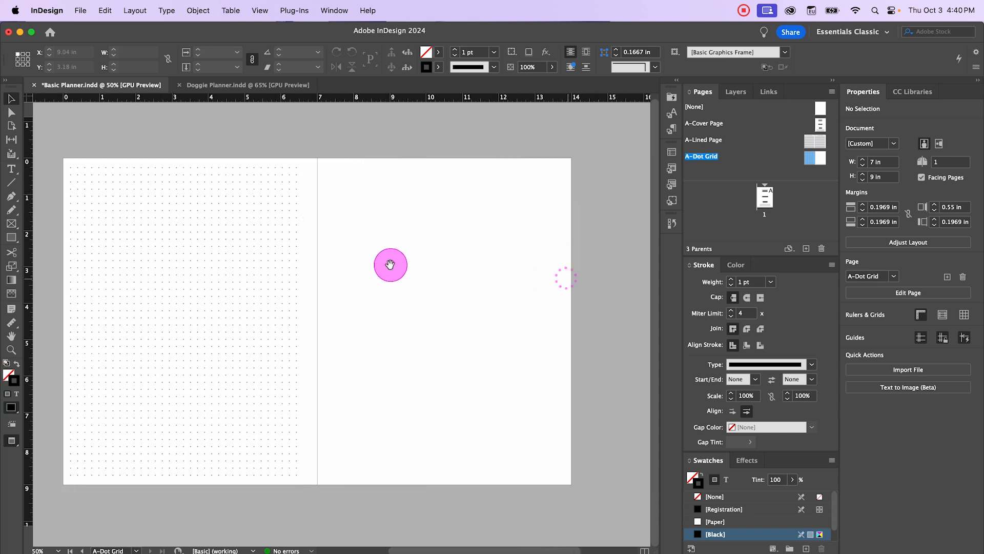
pyautogui.press('w')
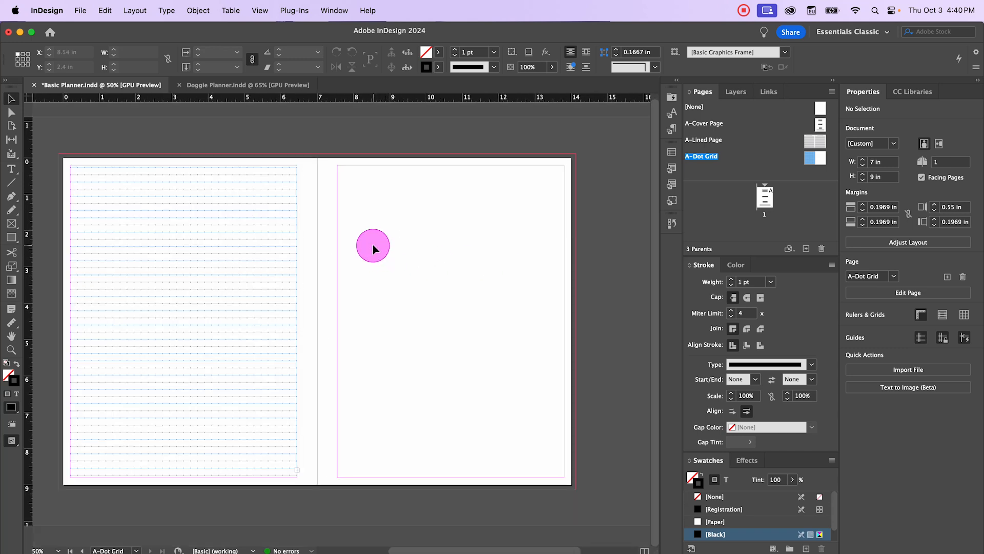
pyautogui.press('super+equal')
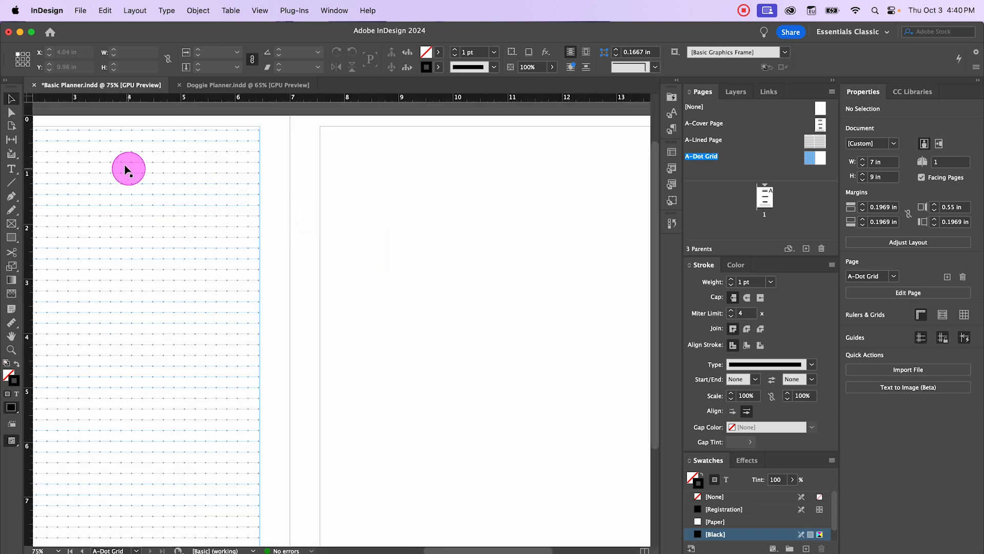
pyautogui.press('super+minus')
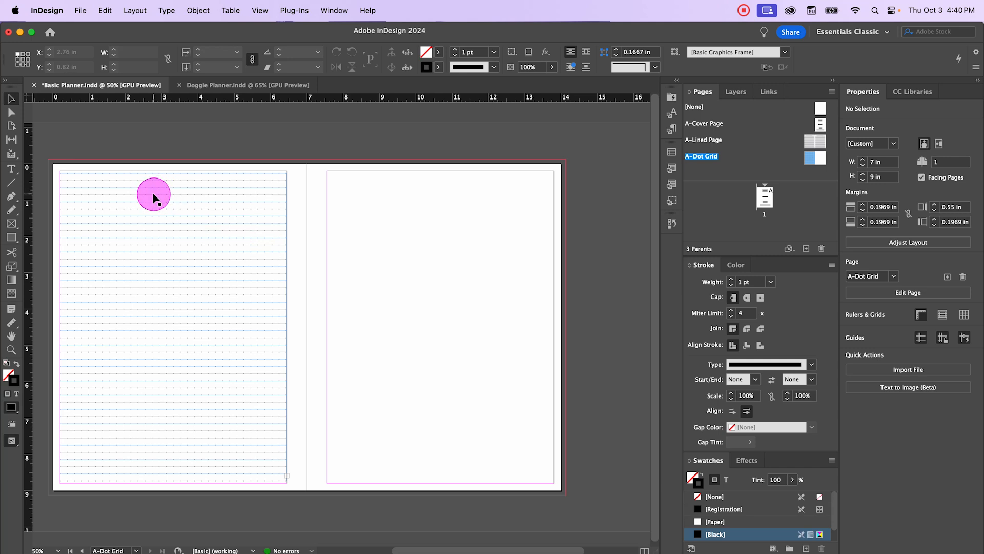
pyautogui.moveTo(154, 197); pyautogui.dragTo(424, 213)
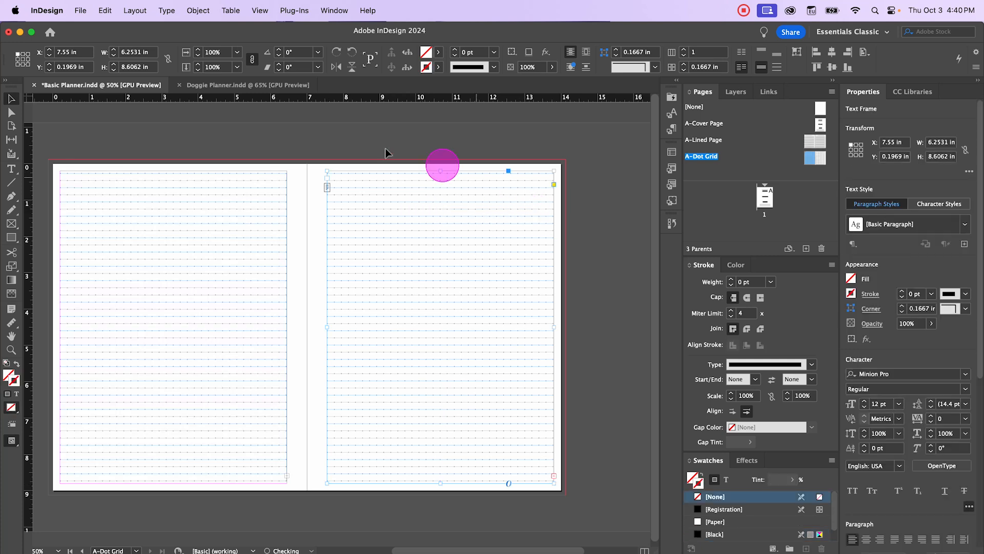
pyautogui.click(326, 140)
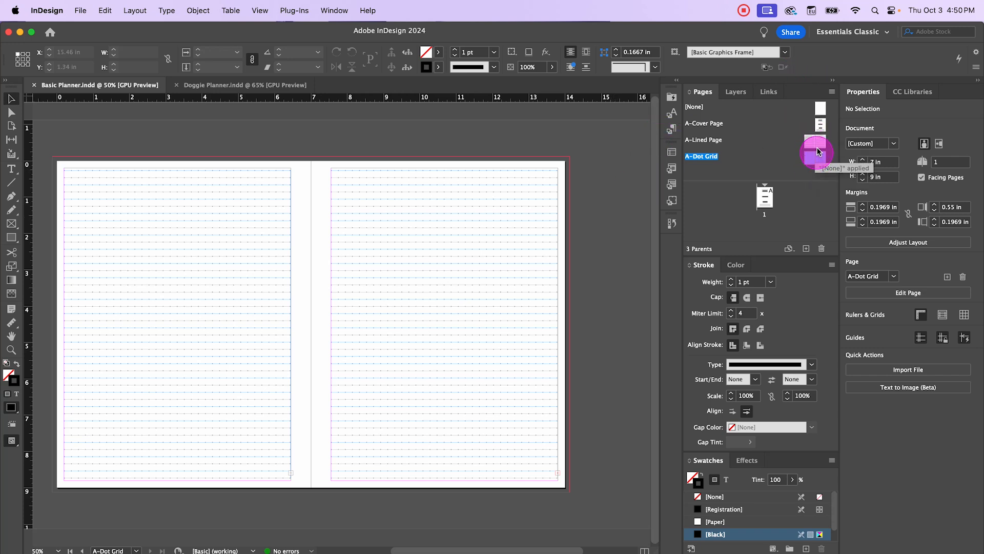
# Add a new two-page parent spread and name it "grid", keeping the prefix A
pyautogui.click(806, 248)
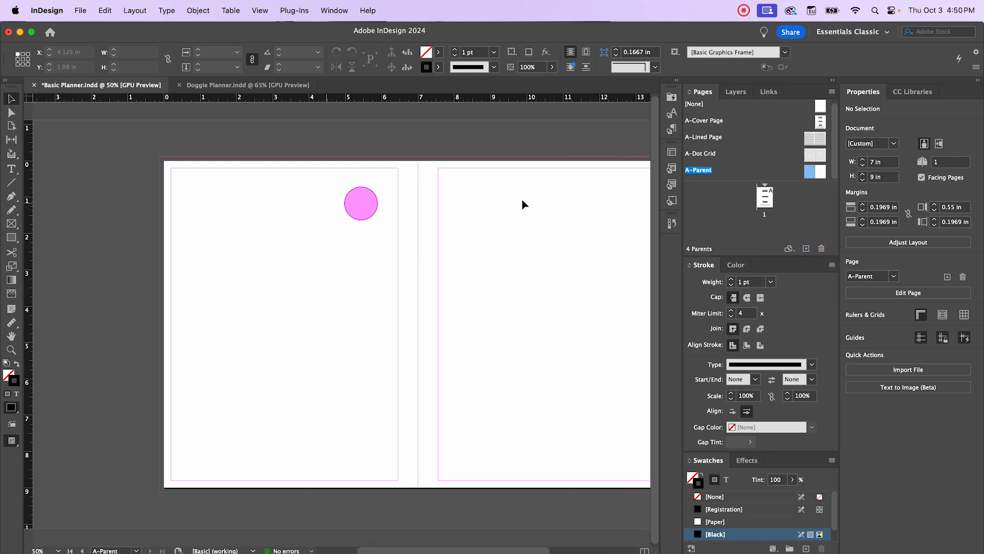
pyautogui.rightClick(710, 175)
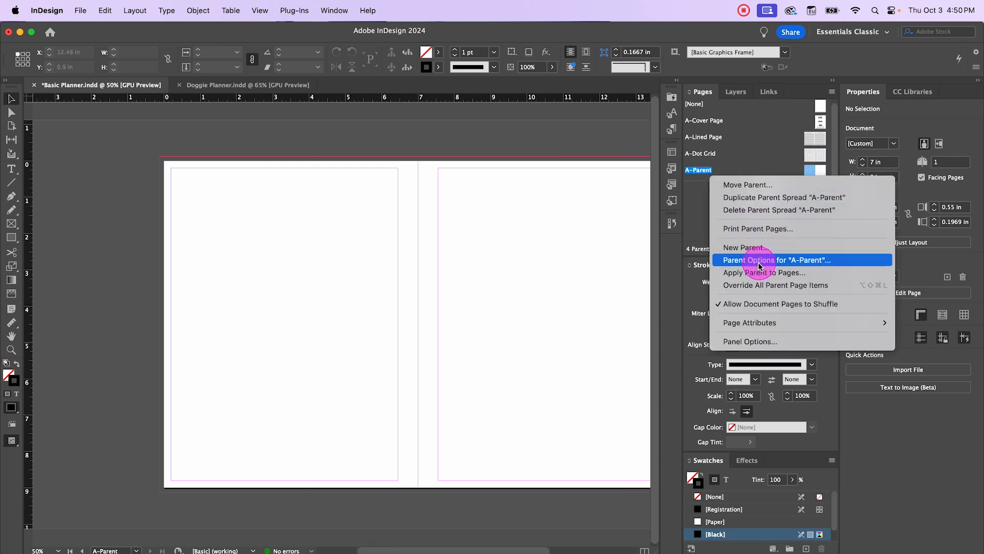
pyautogui.click(763, 261)
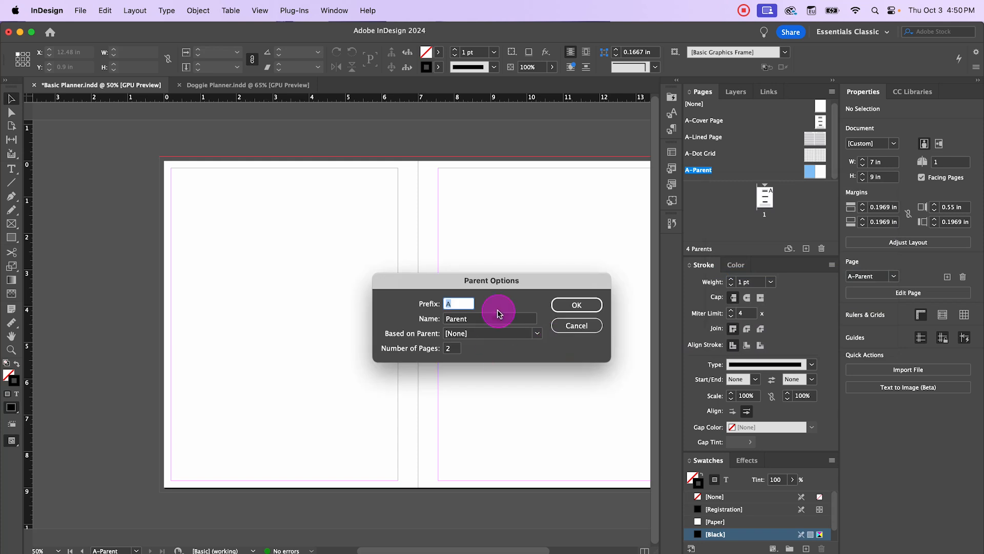
pyautogui.doubleClick(478, 319)
pyautogui.click(562, 327)
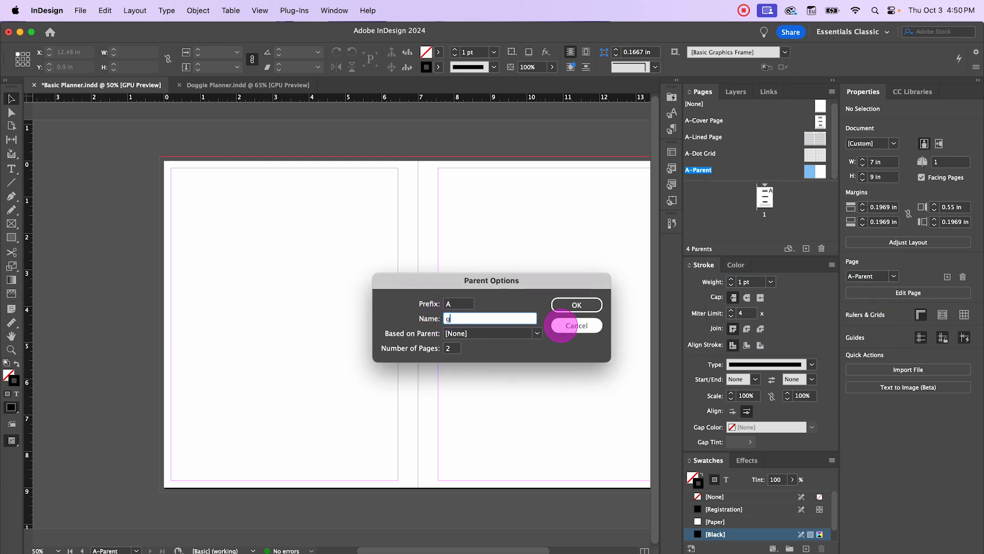
pyautogui.write('grid')
pyautogui.click(577, 305)
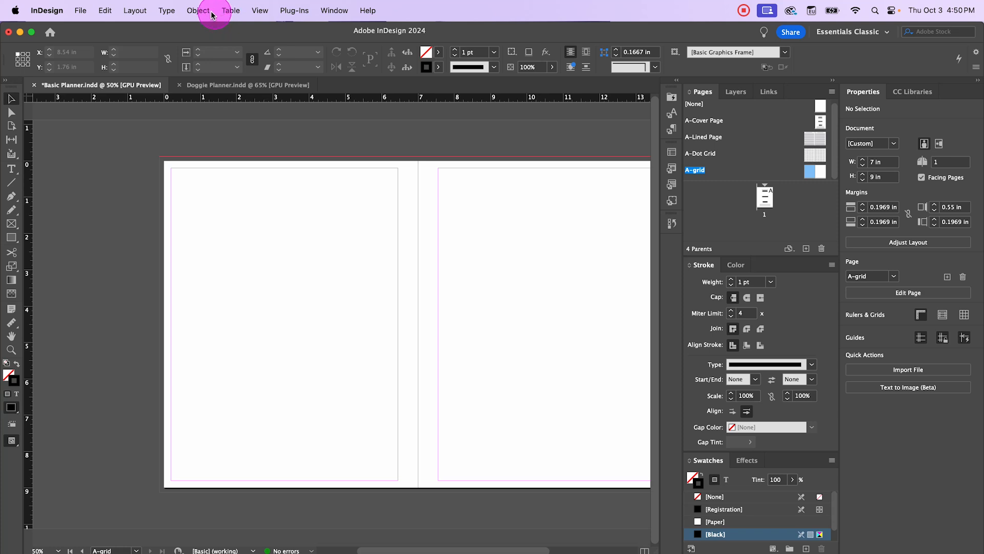
# Create a table with 45 body rows and 45 columns, placed to fill the left page from margin to margin
pyautogui.click(200, 10)
pyautogui.click(232, 30)
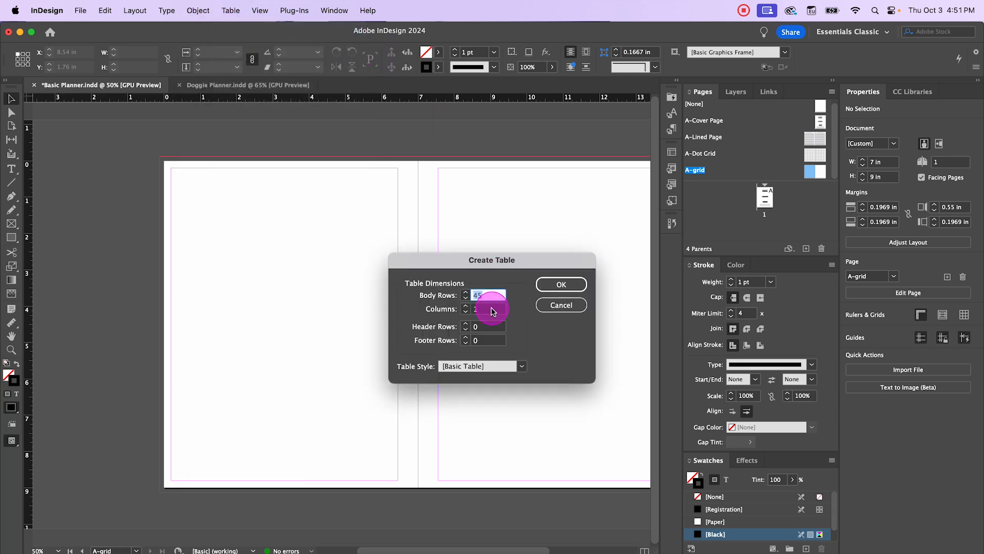
pyautogui.click(491, 310)
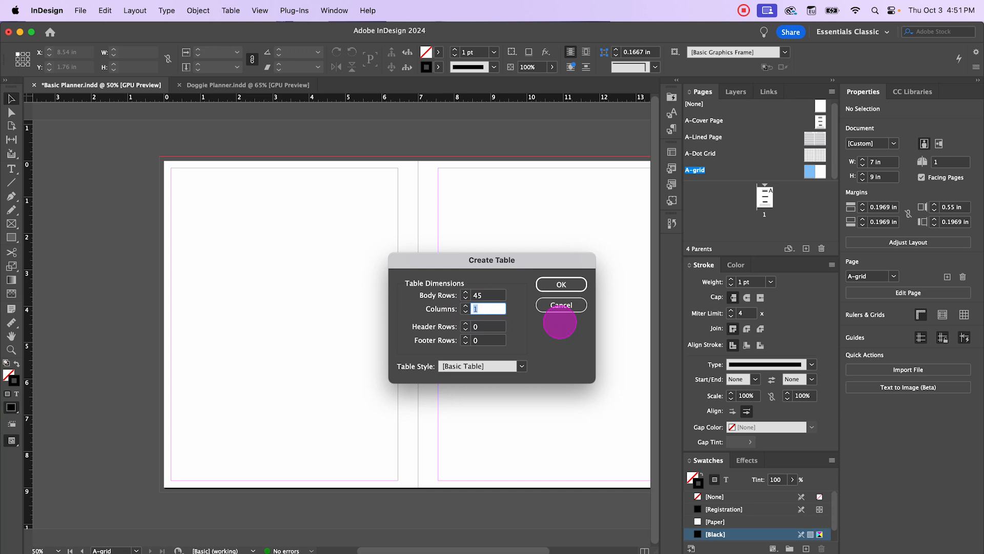
pyautogui.click(546, 285)
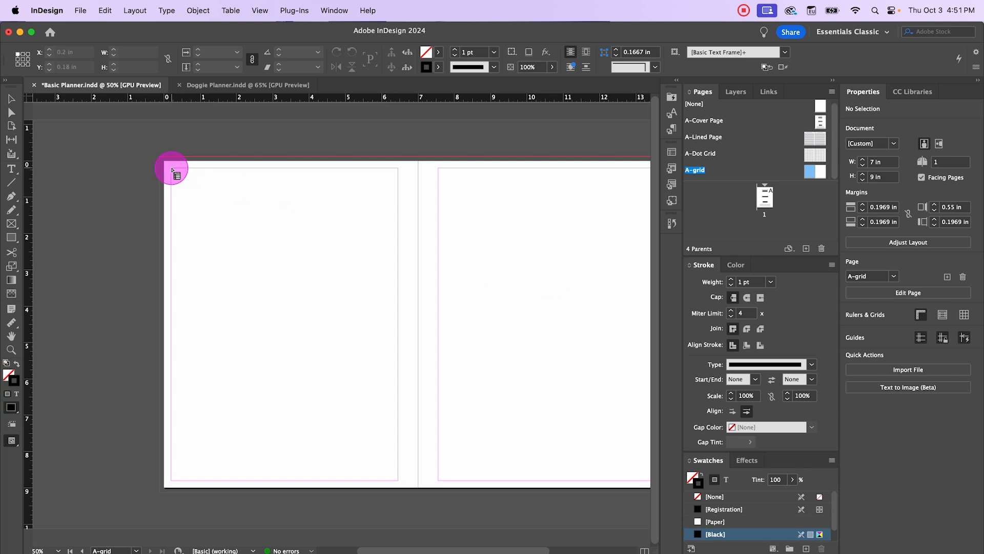
pyautogui.moveTo(173, 169); pyautogui.dragTo(398, 479)
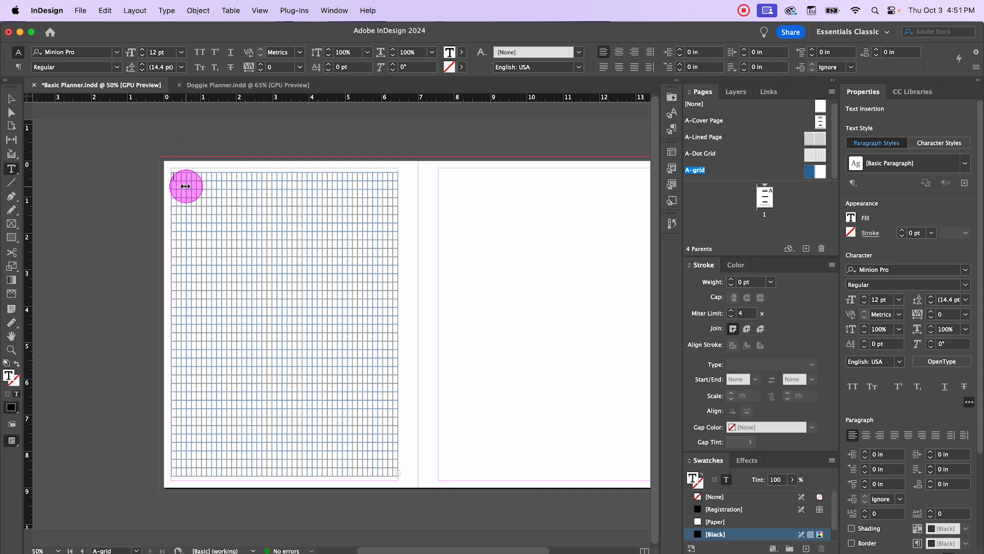
# Select the whole table and set all its cell strokes to 0.5 pt in the [Black] 70% swatch
pyautogui.press('super+alt+a')
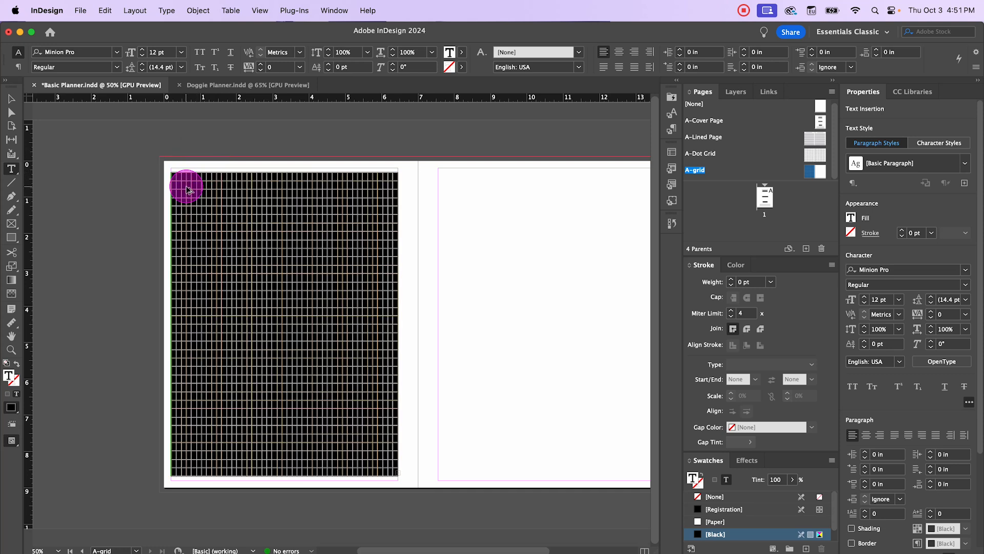
pyautogui.click(466, 52)
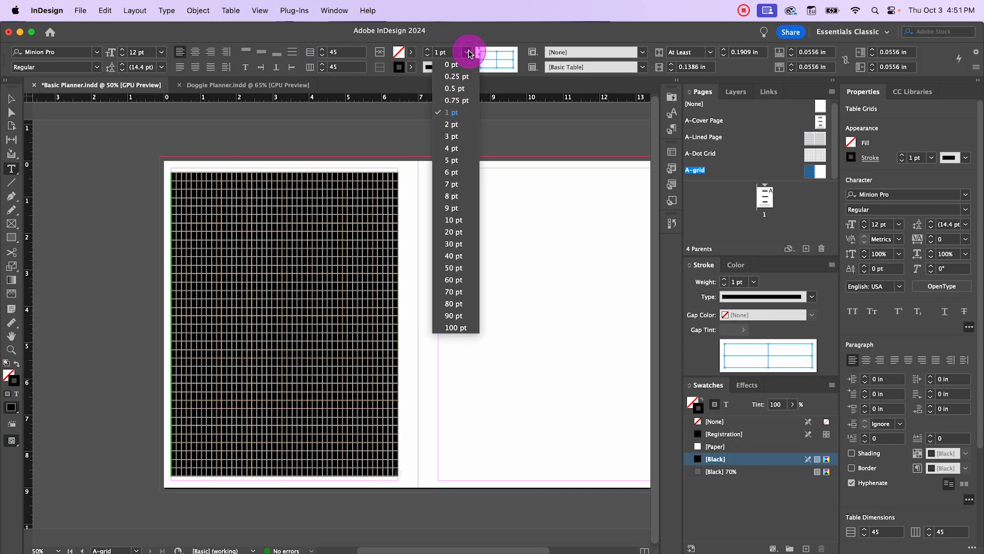
pyautogui.click(459, 92)
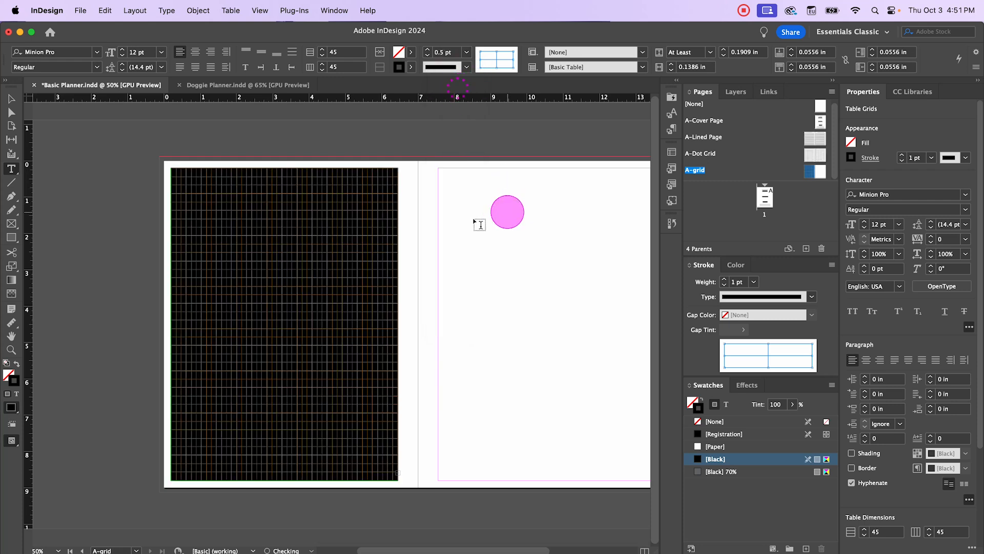
pyautogui.click(412, 68)
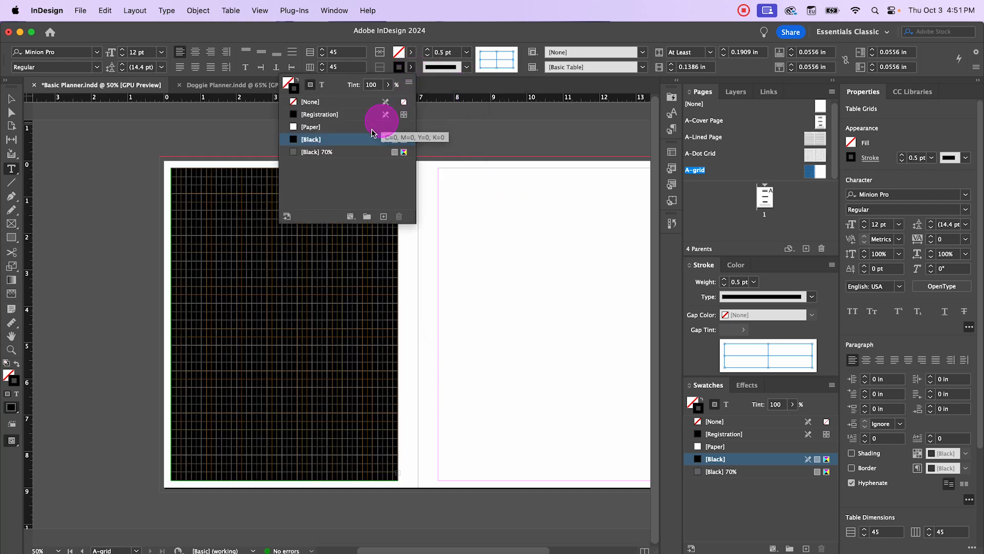
pyautogui.click(322, 152)
pyautogui.click(442, 228)
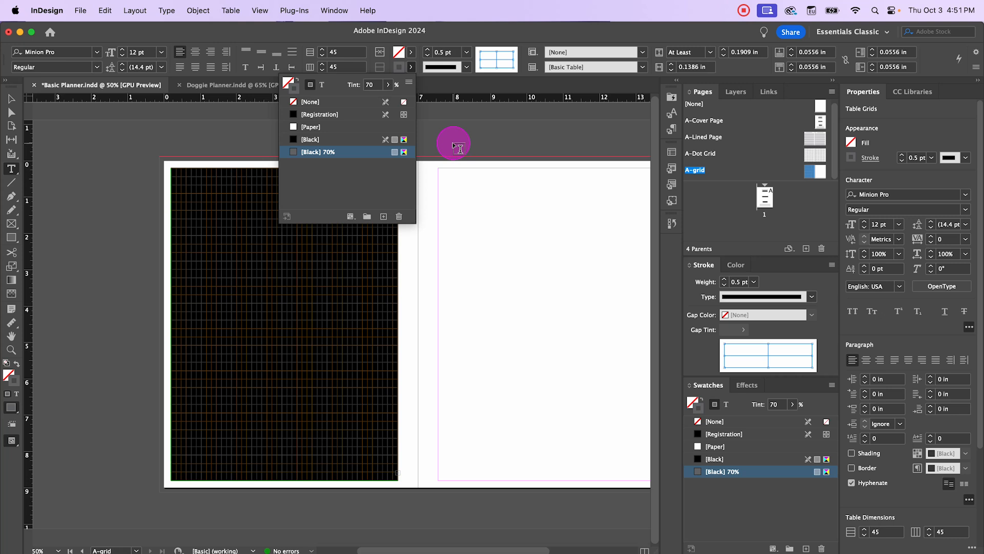
pyautogui.click(494, 41)
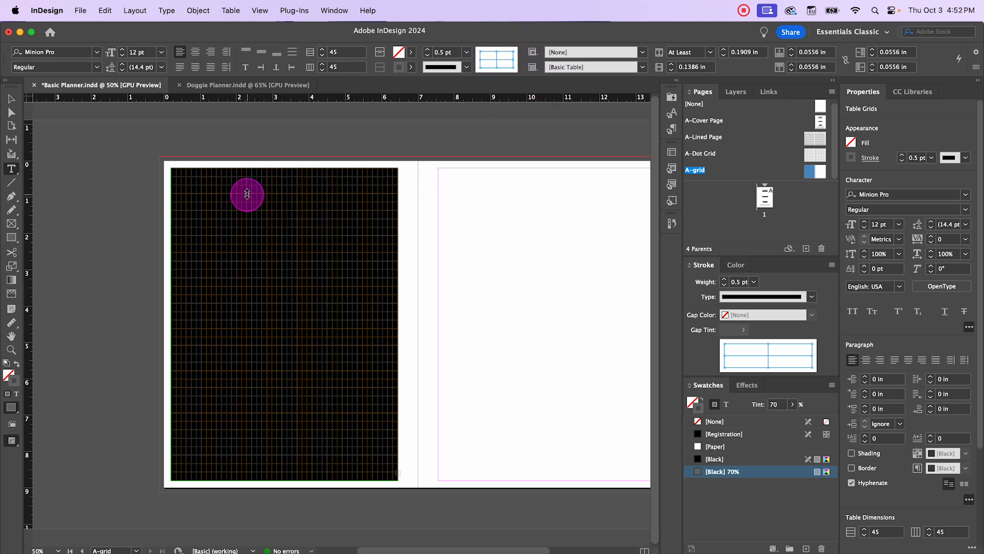
# In the cell options, set all table rows to exactly 5 mm high and all columns to 5 mm wide
pyautogui.rightClick(247, 194)
pyautogui.moveTo(314, 215)
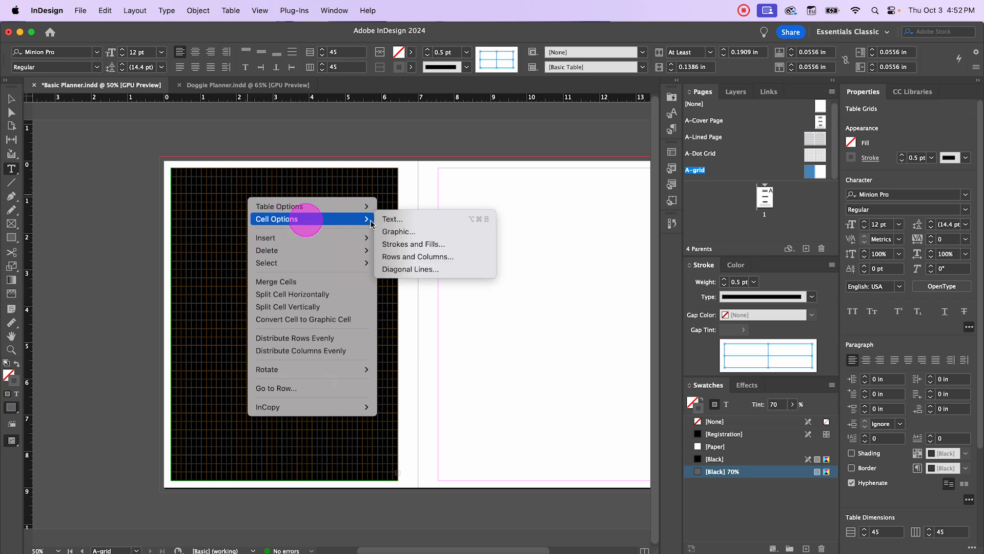
pyautogui.click(408, 256)
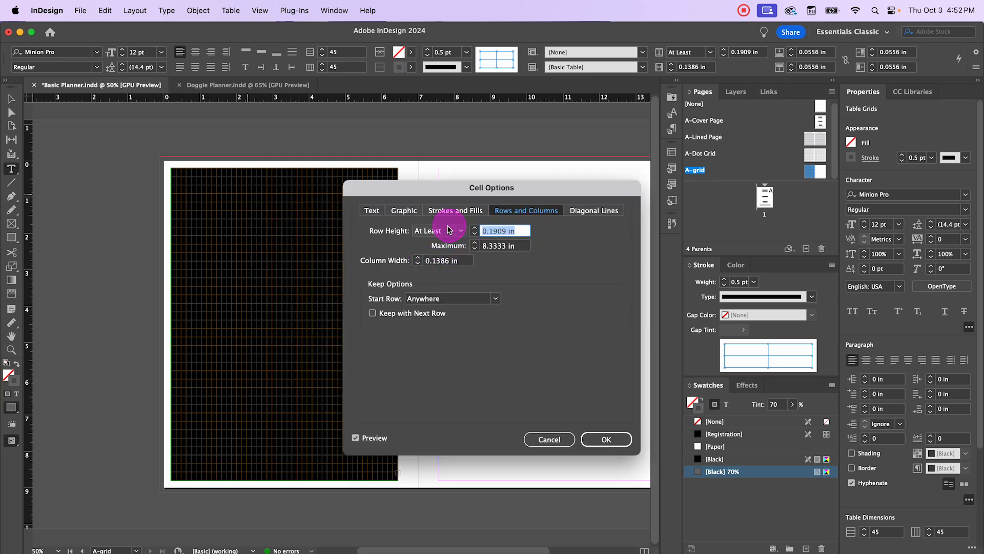
pyautogui.click(457, 232)
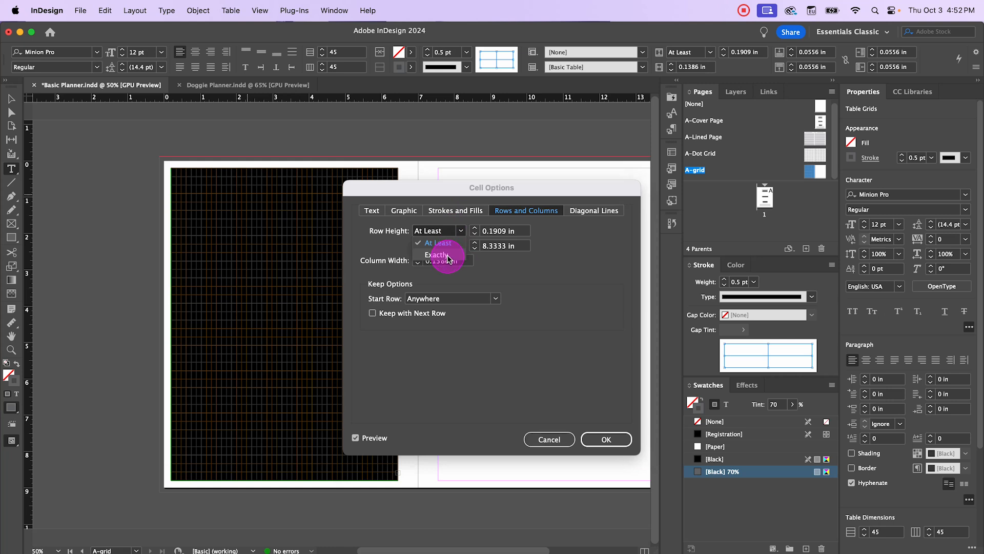
pyautogui.click(449, 257)
pyautogui.click(522, 232)
pyautogui.moveTo(523, 233); pyautogui.dragTo(488, 233)
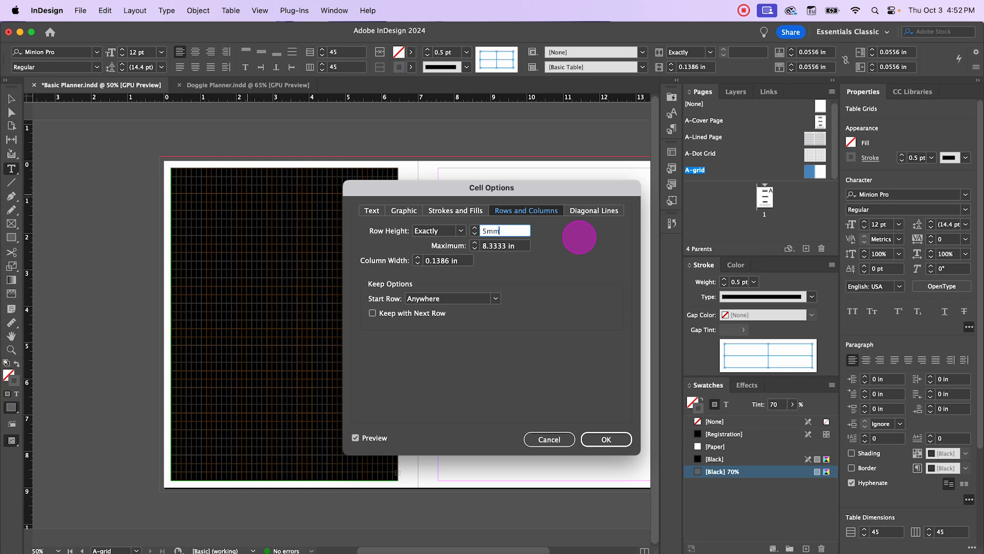
pyautogui.press('Tab')
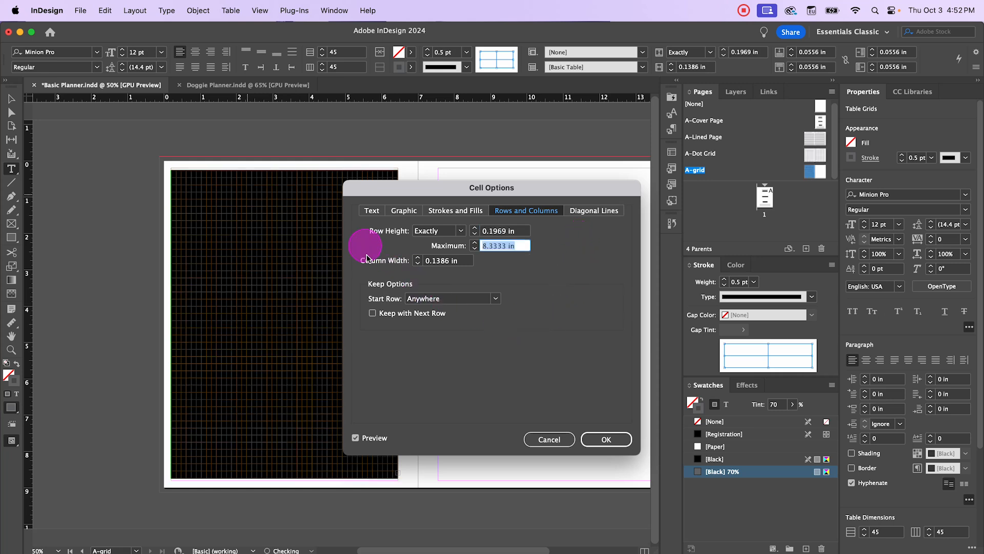
pyautogui.moveTo(455, 263); pyautogui.dragTo(426, 267)
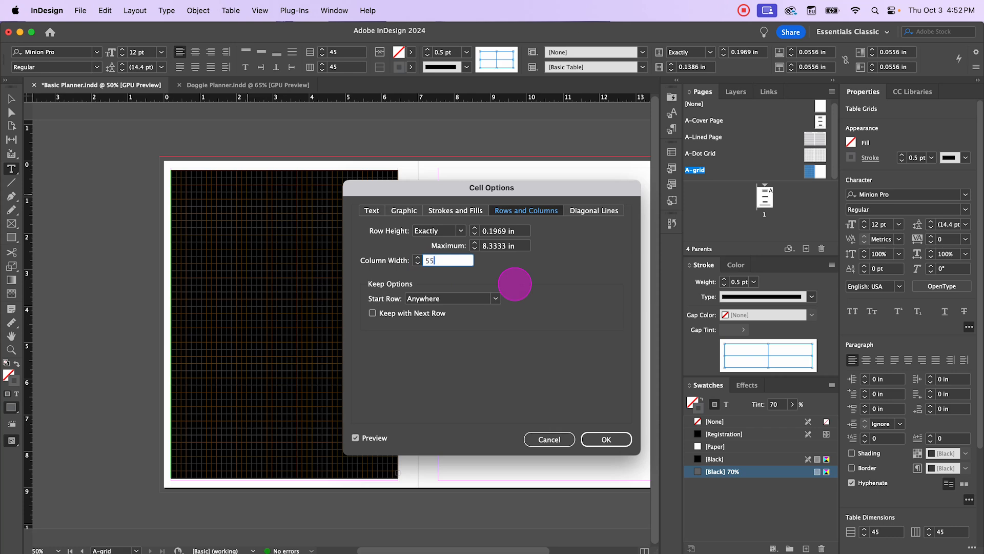
pyautogui.press('Tab')
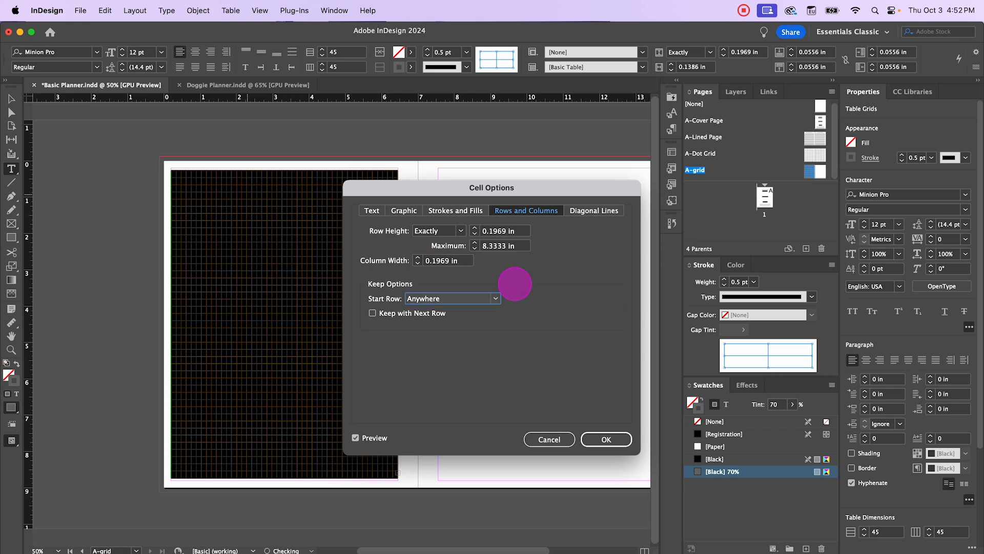
pyautogui.click(618, 443)
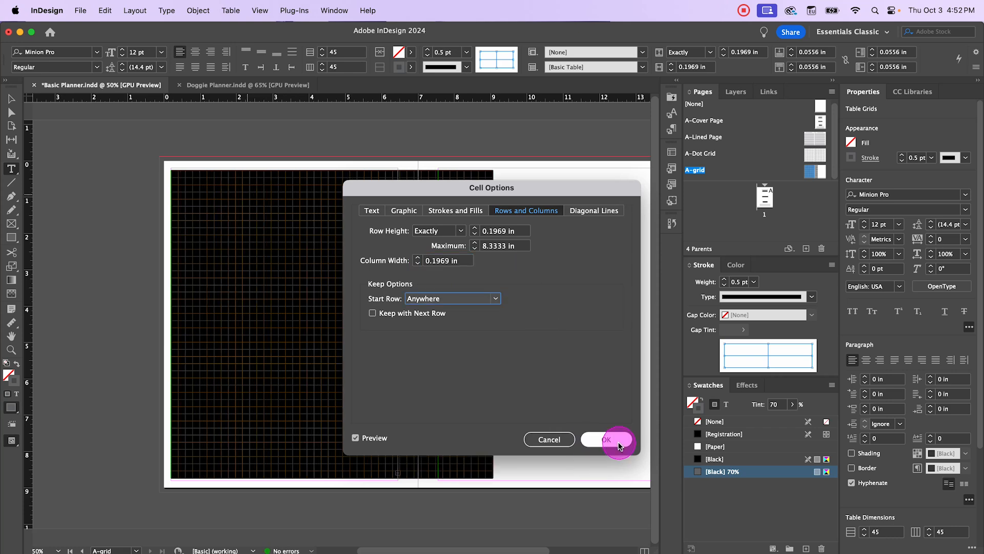
# Widen the table's text frame into the right page, to about 9.1 in on the ruler, enclosing all the columns
pyautogui.press('Escape')
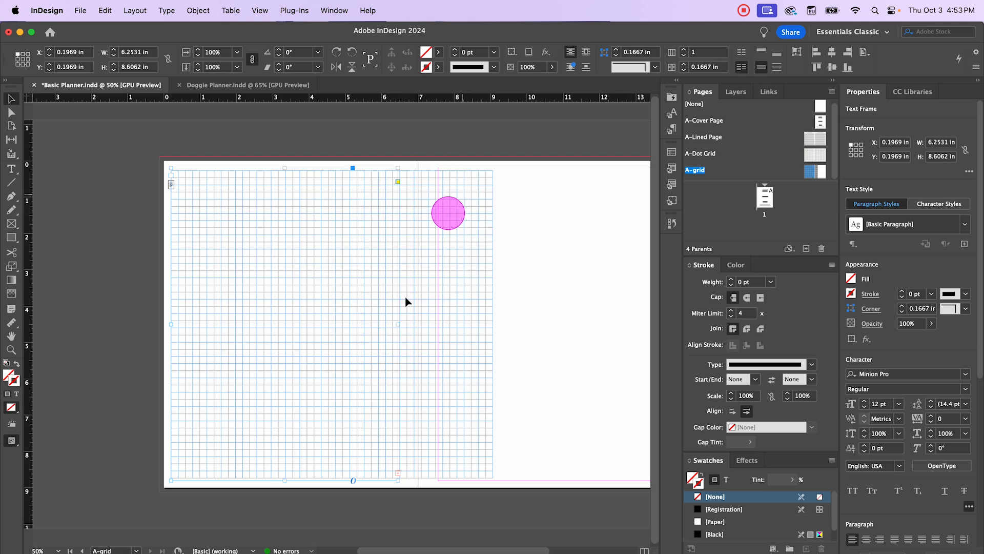
pyautogui.moveTo(398, 324); pyautogui.dragTo(495, 325)
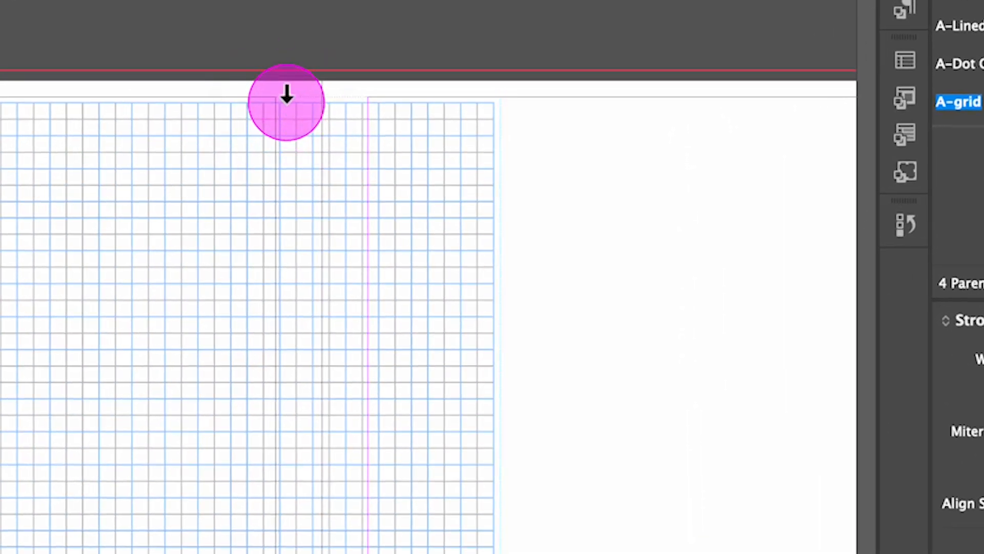
pyautogui.moveTo(285, 95); pyautogui.dragTo(481, 85)
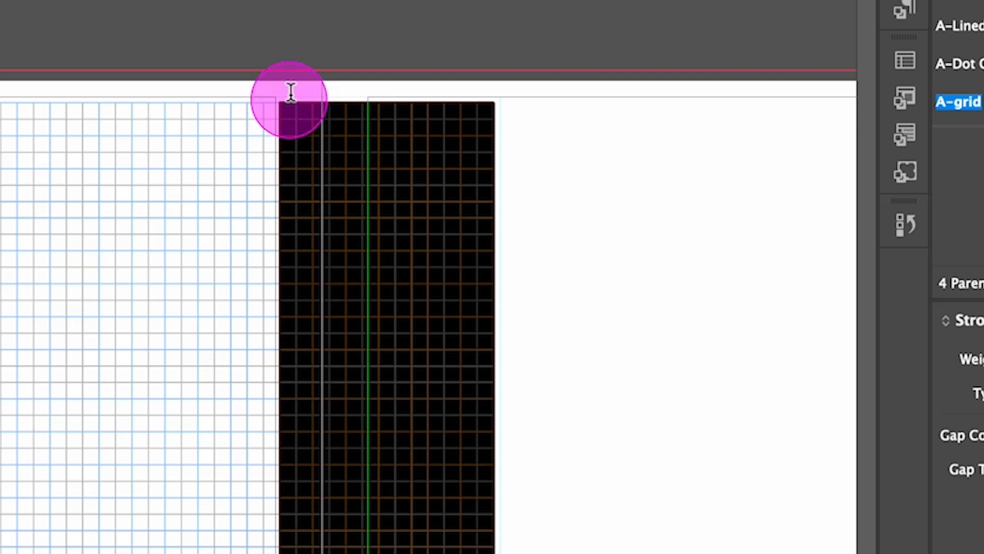
pyautogui.click(233, 185)
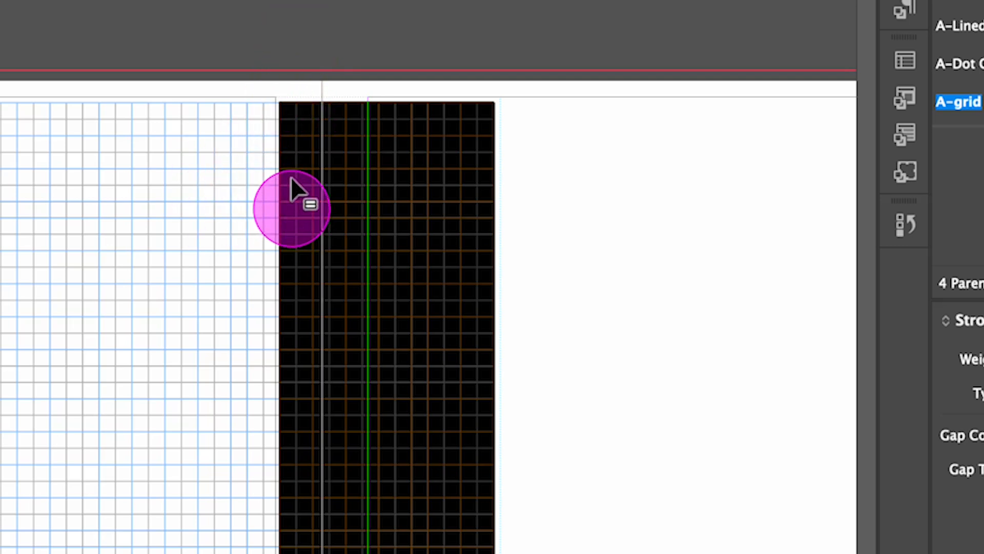
pyautogui.click(587, 197)
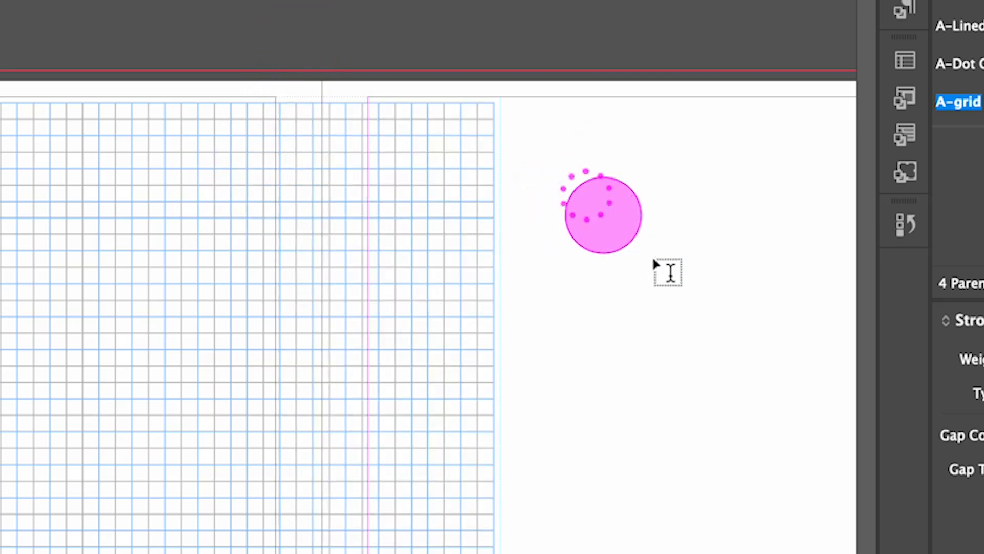
pyautogui.click(270, 135)
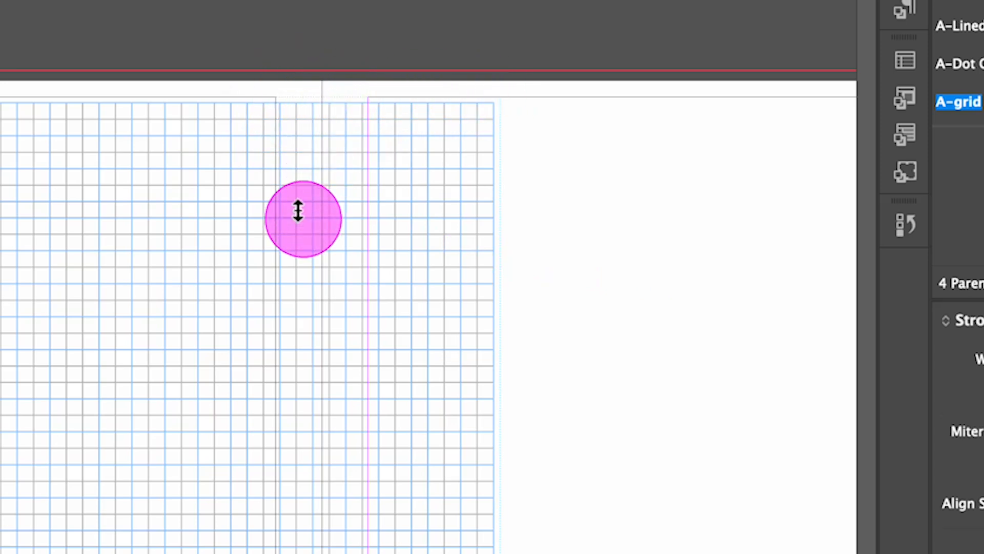
# Select the 13 table columns that extend past the left page's inner margin and delete them
pyautogui.click(288, 95)
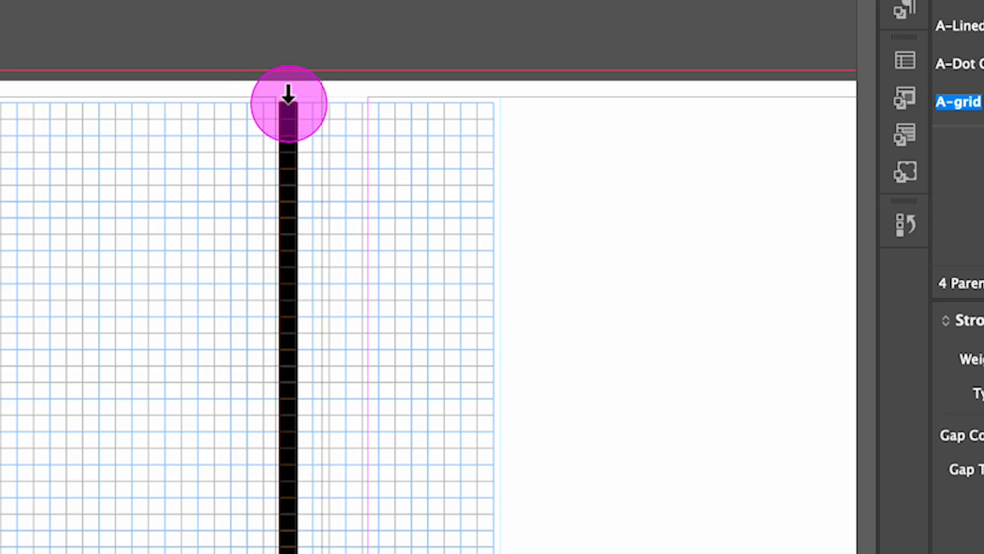
pyautogui.moveTo(289, 95); pyautogui.dragTo(486, 107)
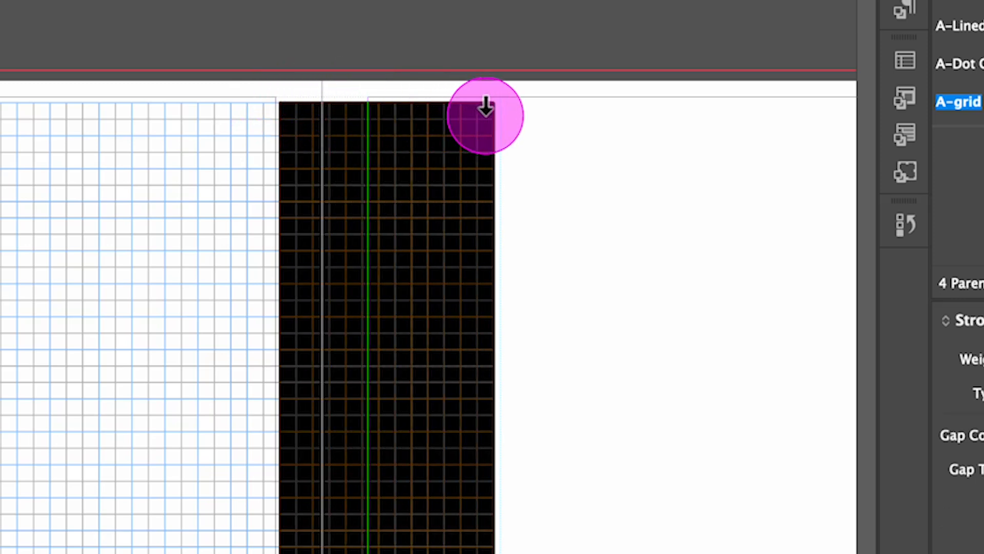
pyautogui.rightClick(340, 141)
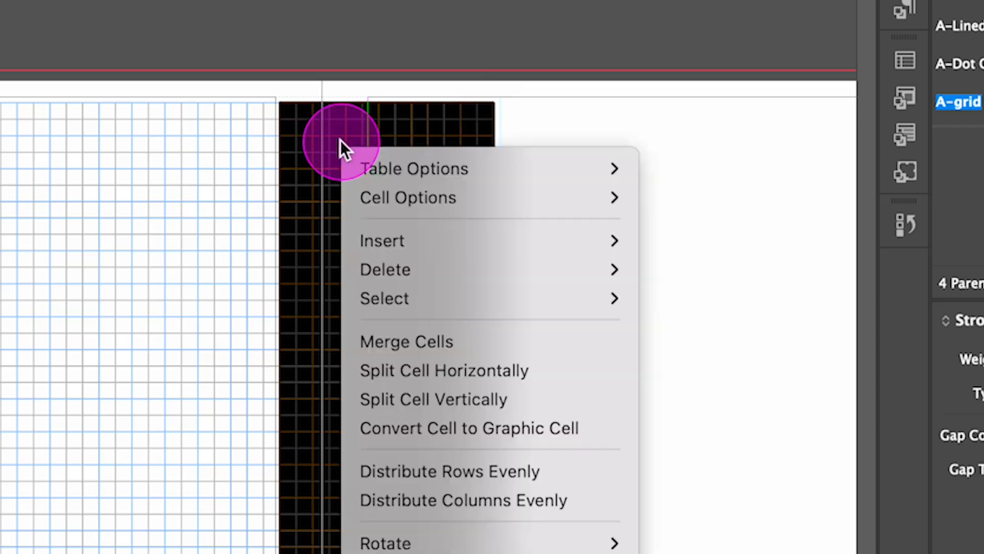
pyautogui.moveTo(429, 260)
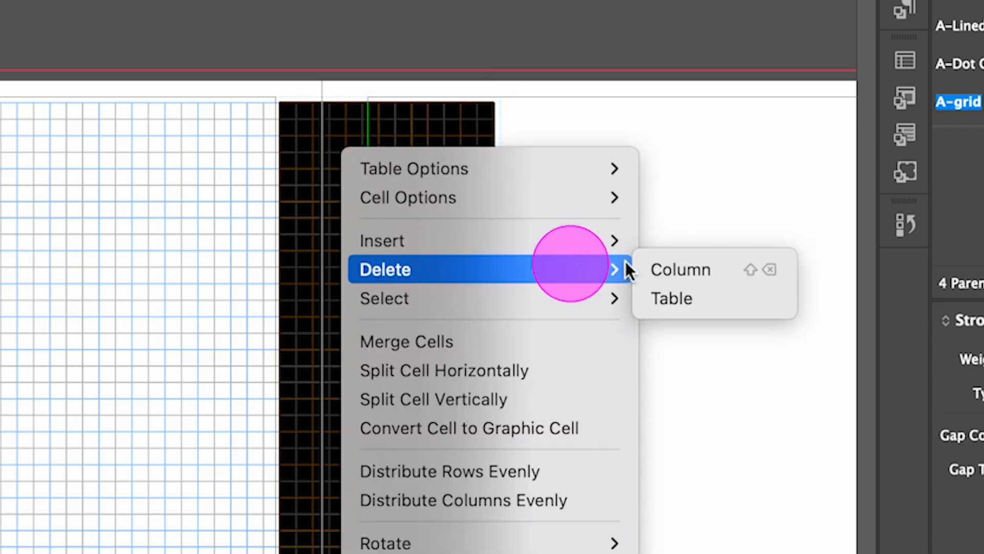
pyautogui.click(669, 266)
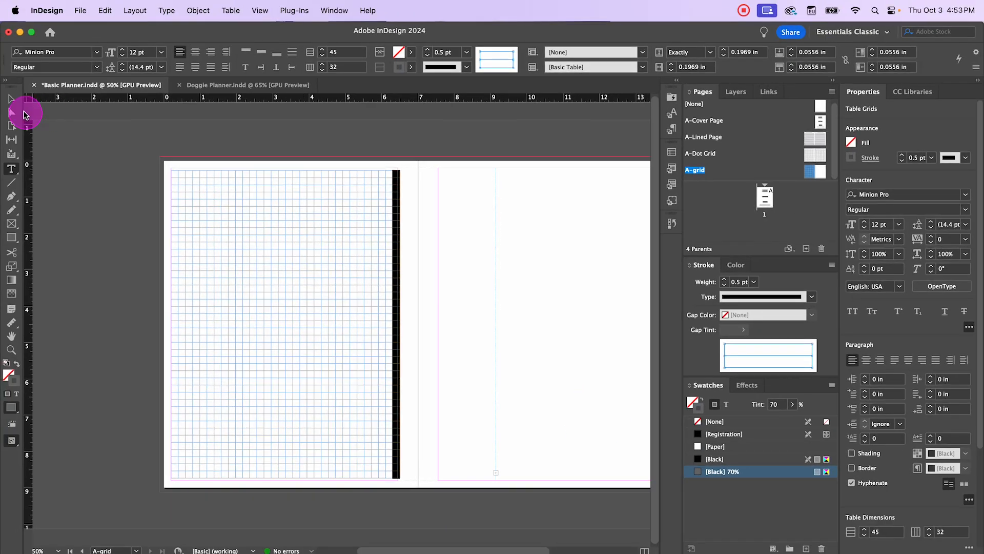
# Narrow the table's text frame to about 6.4 in, just around the remaining grid columns, and check the page in Preview mode
pyautogui.click(11, 98)
pyautogui.click(392, 247)
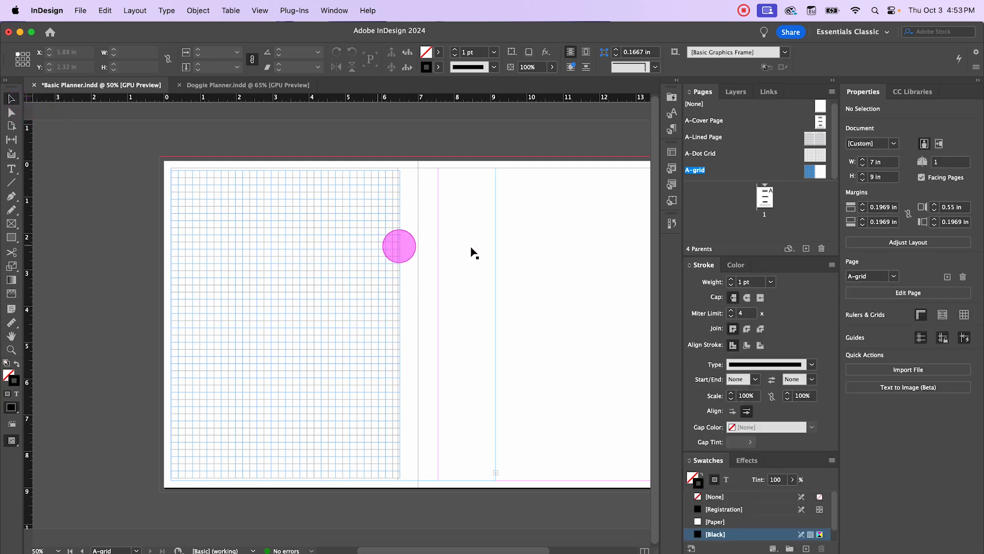
pyautogui.click(496, 280)
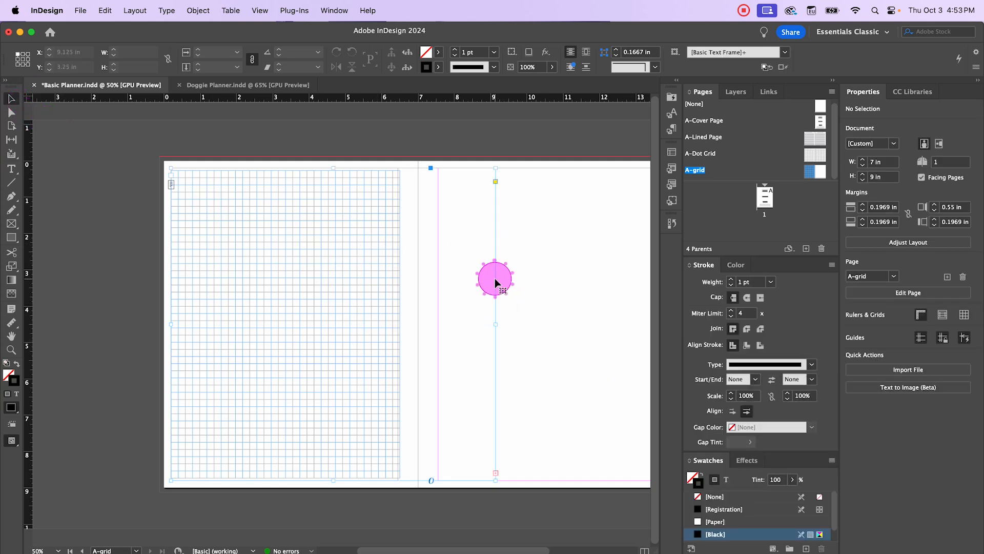
pyautogui.moveTo(495, 324); pyautogui.dragTo(403, 316)
pyautogui.click(94, 171)
pyautogui.press('w')
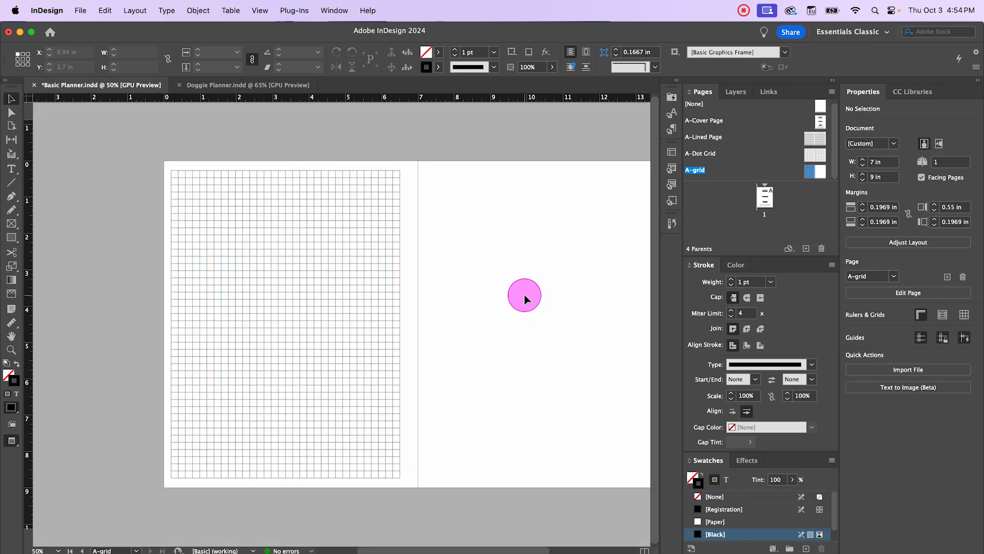
pyautogui.press('w')
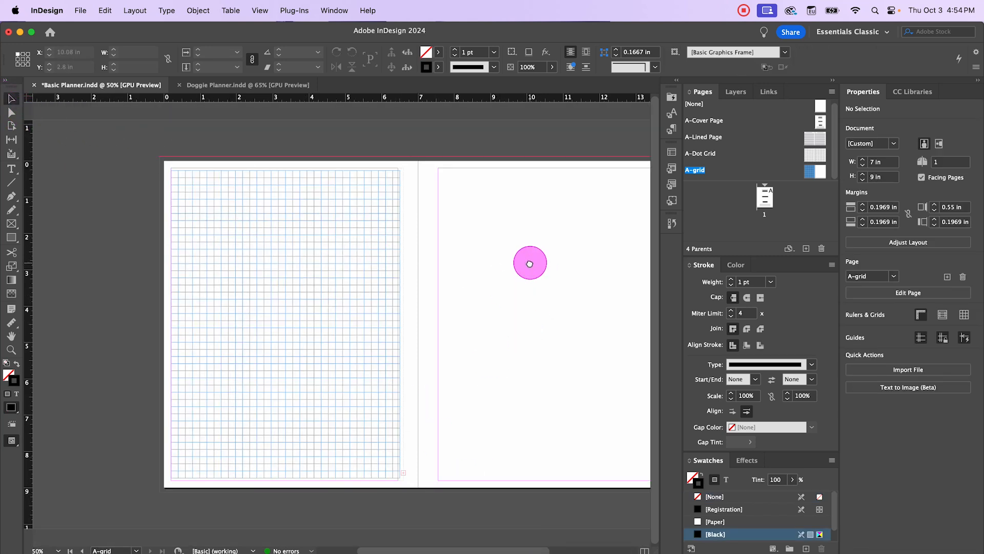
# Duplicate the grid table's frame onto the right page at X 7.4 in, Y 0.1969 in, against the outer margin
pyautogui.moveTo(527, 261); pyautogui.dragTo(441, 263)
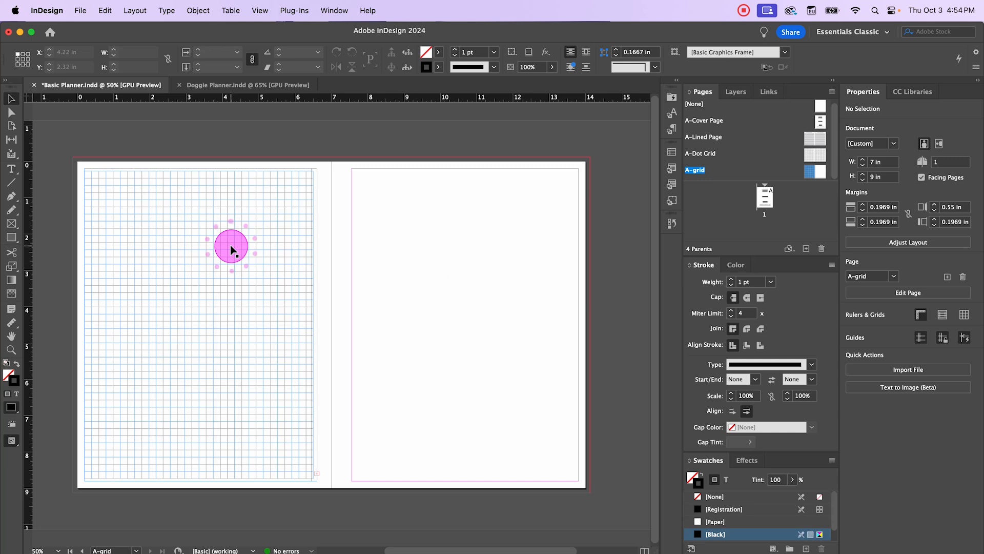
pyautogui.moveTo(230, 250); pyautogui.dragTo(497, 265)
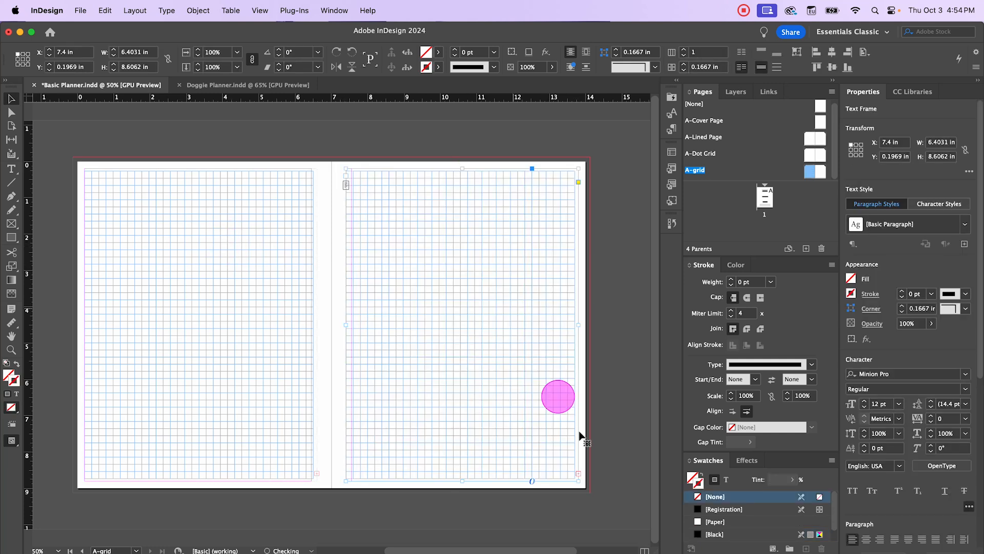
# Check both pages of the finished grid spread in Preview mode and save the planner document
pyautogui.click(259, 158)
pyautogui.press('w')
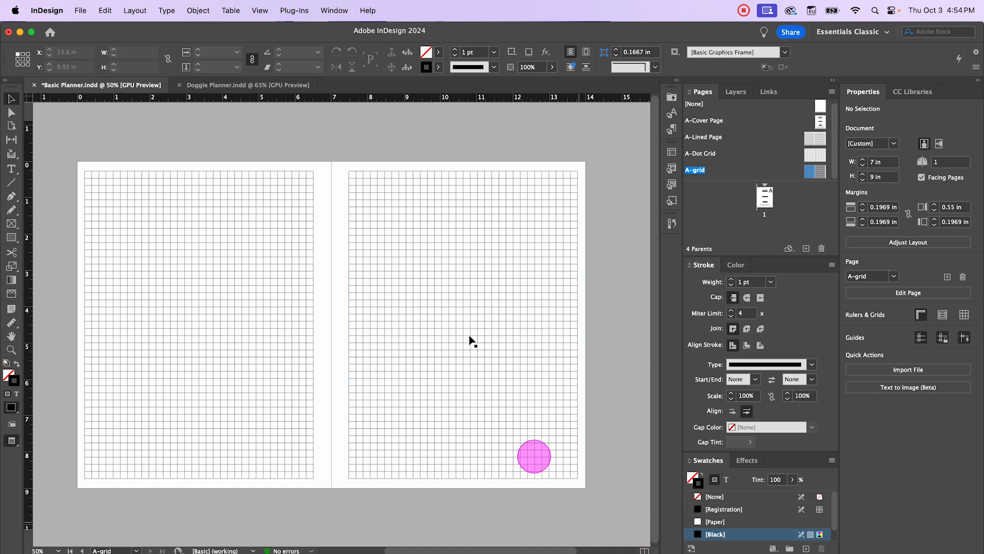
pyautogui.press('w')
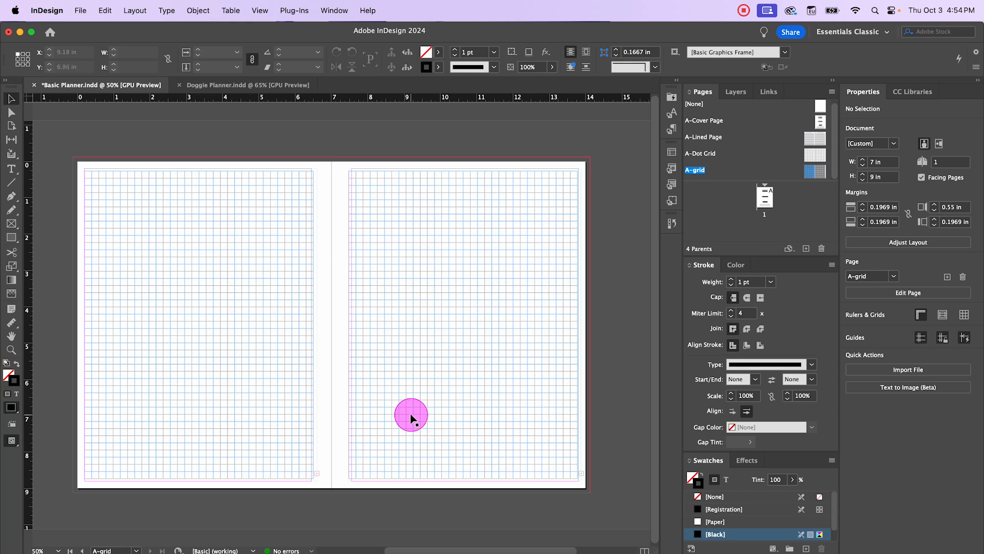
pyautogui.click(81, 10)
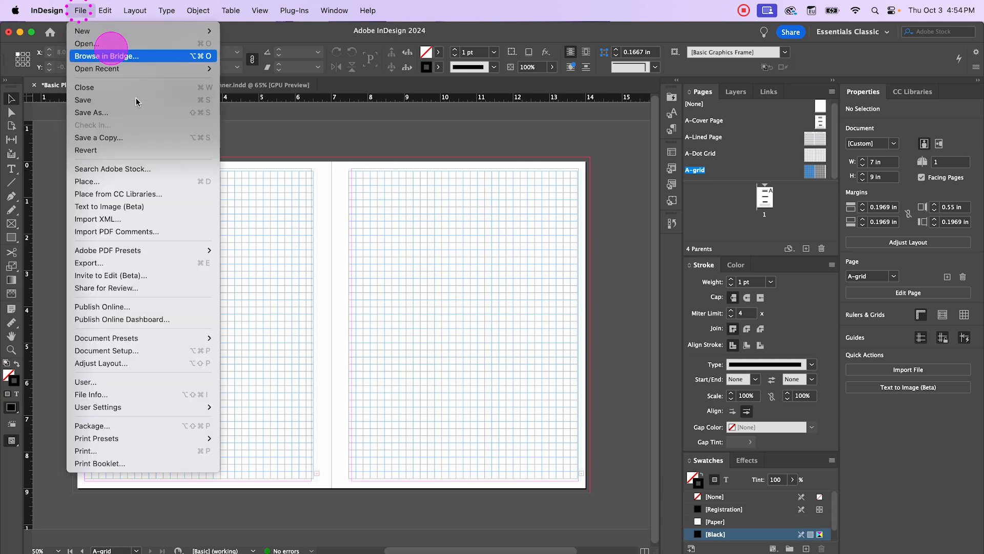
pyautogui.click(135, 112)
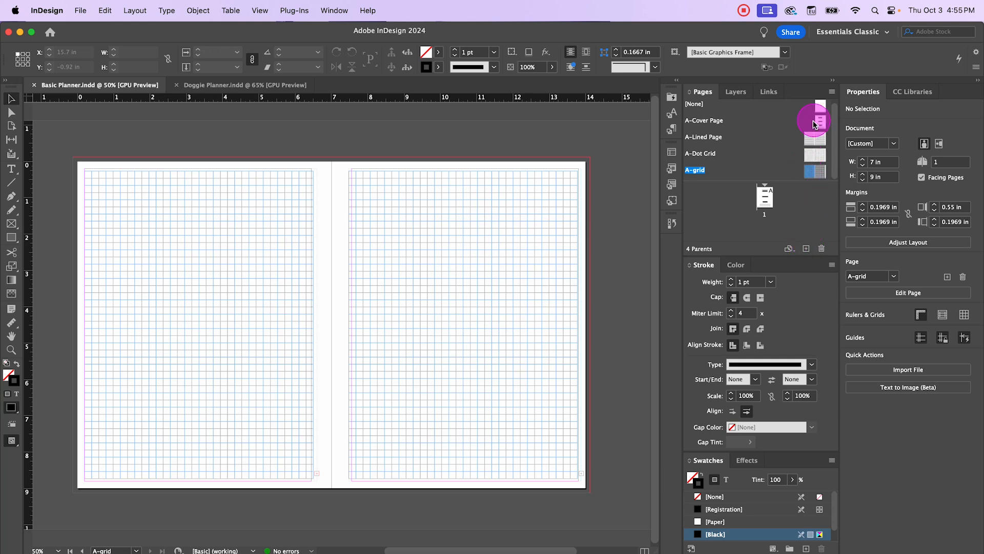
# Create a new two-page parent spread with prefix A and name it "To-Do 1"
pyautogui.click(807, 248)
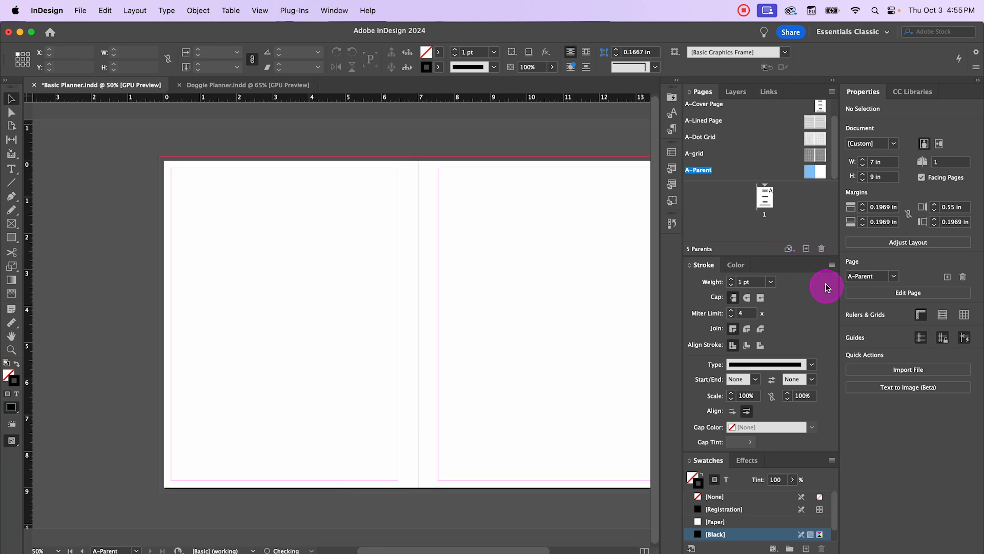
pyautogui.rightClick(700, 175)
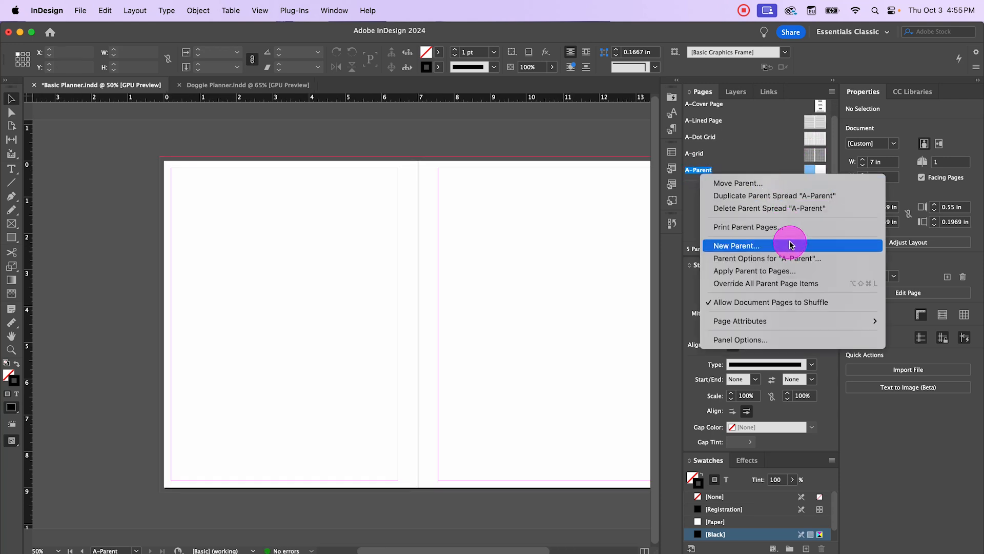
pyautogui.click(813, 261)
pyautogui.click(473, 307)
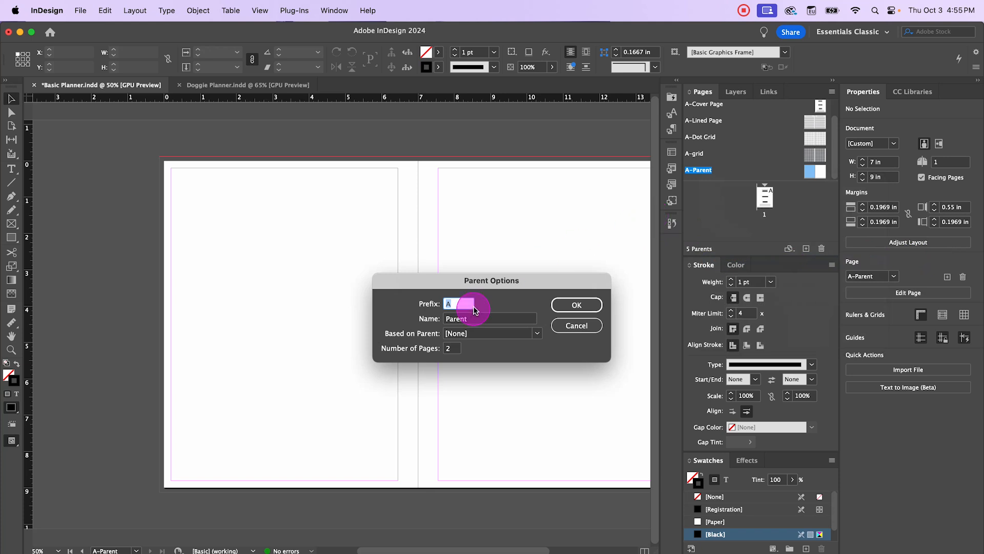
pyautogui.click(479, 319)
pyautogui.moveTo(481, 322); pyautogui.dragTo(445, 322)
pyautogui.write('To')
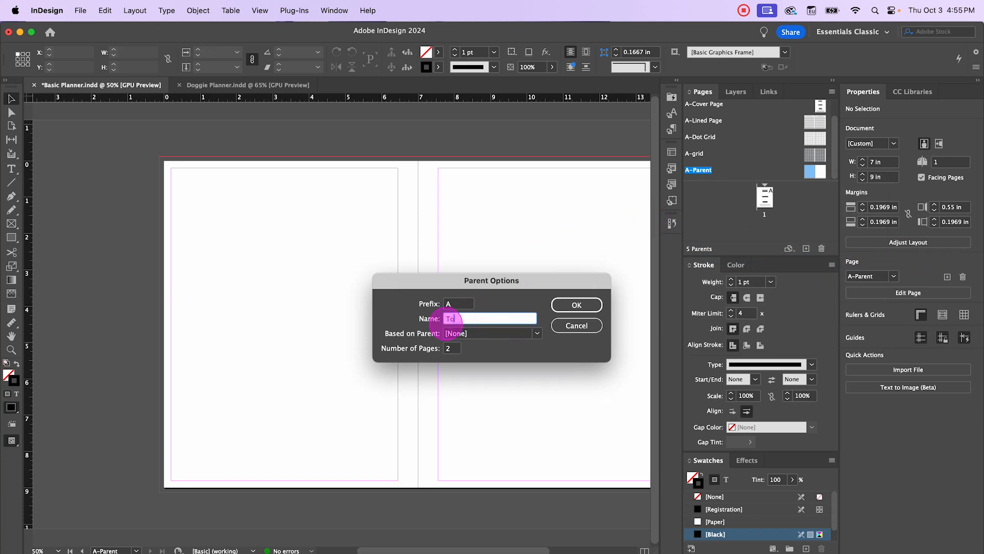
pyautogui.write('-Do 1')
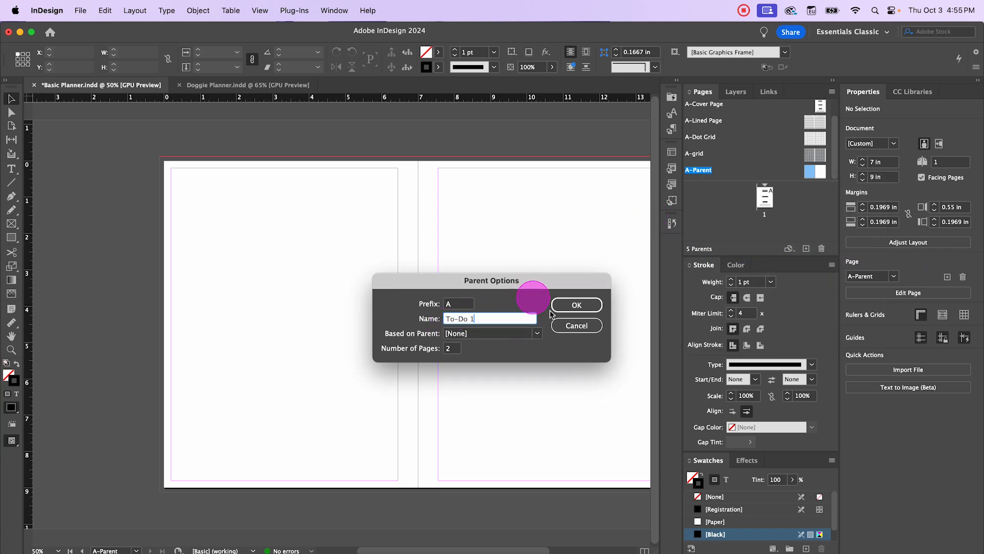
pyautogui.click(575, 306)
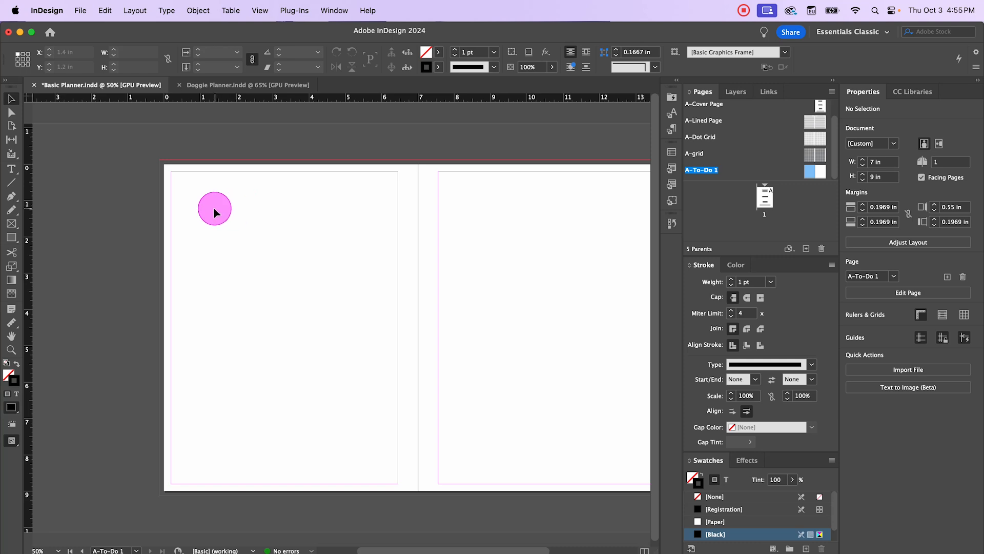
# Draw a rectangle about 6.25 in by 0.98 in across the top of the left page, spanning margin to margin
pyautogui.scroll(1, 214, 209)
pyautogui.moveTo(320, 277)
pyautogui.mouseDown()
pyautogui.moveTo(335, 214)
pyautogui.moveTo(345, 211)
pyautogui.moveTo(340, 259)
pyautogui.moveTo(318, 258)
pyautogui.mouseUp()
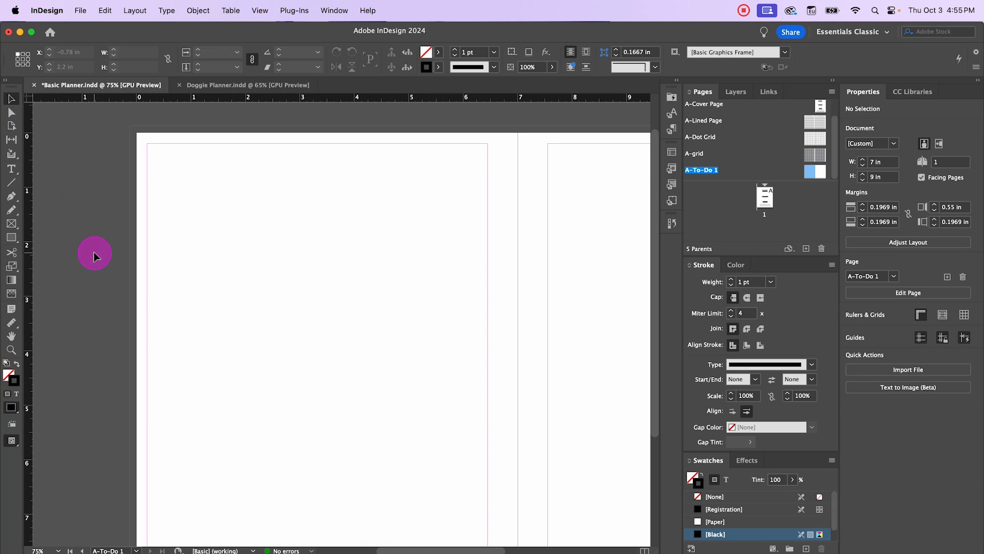
pyautogui.click(12, 237)
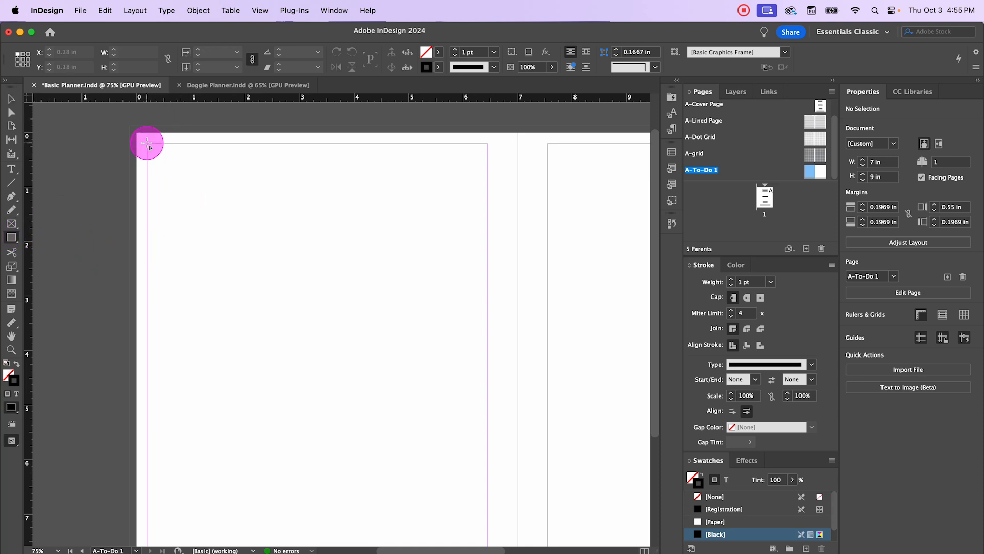
pyautogui.moveTo(145, 144); pyautogui.dragTo(487, 196)
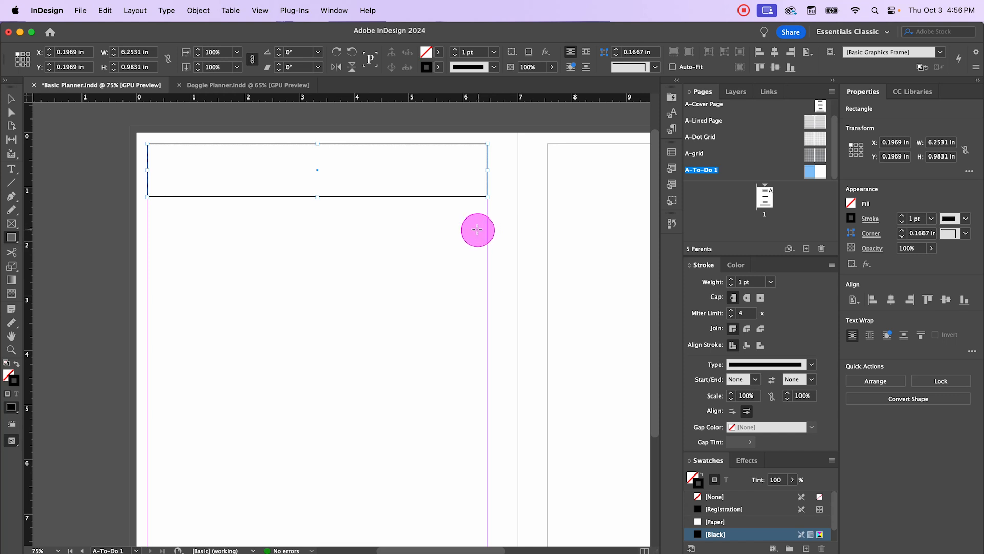
# Give the rectangle a 0.5 pt stroke in the [Black] 70% swatch and deselect it
pyautogui.click(494, 52)
pyautogui.click(496, 89)
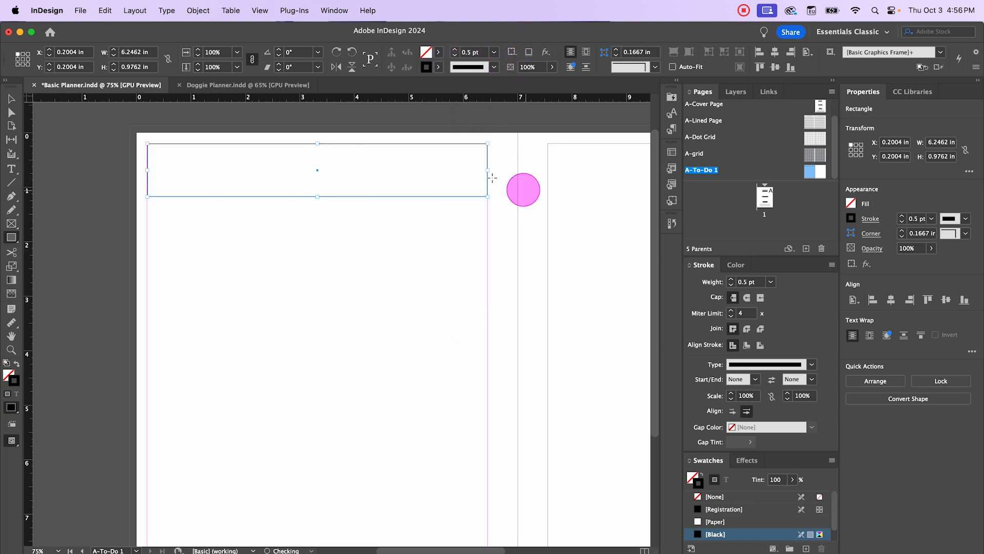
pyautogui.click(438, 67)
pyautogui.click(359, 153)
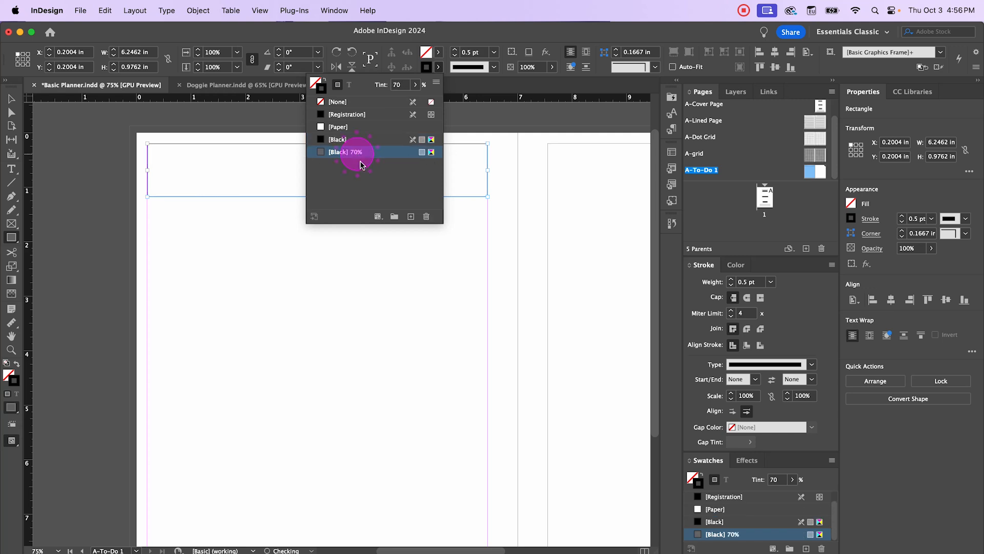
pyautogui.click(496, 225)
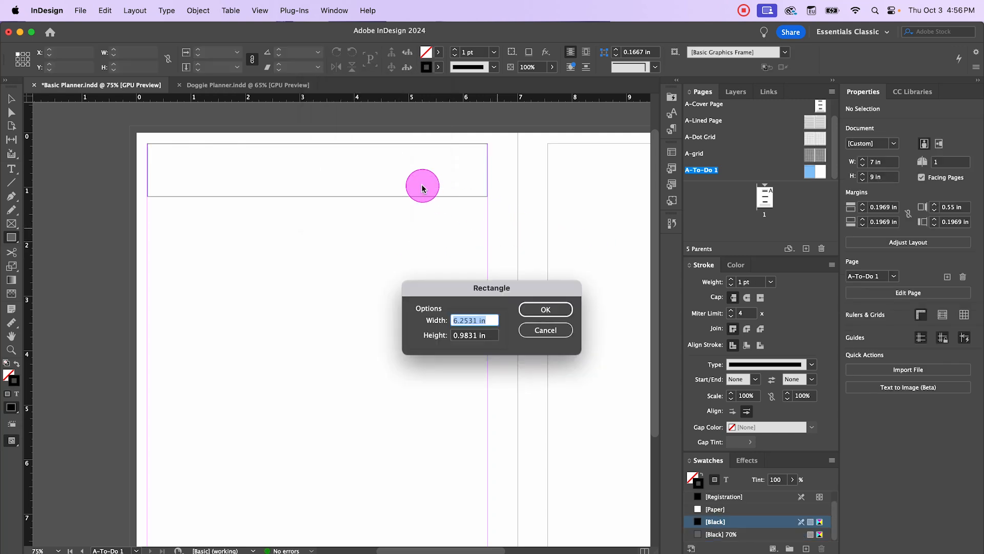
pyautogui.click(552, 331)
pyautogui.click(11, 99)
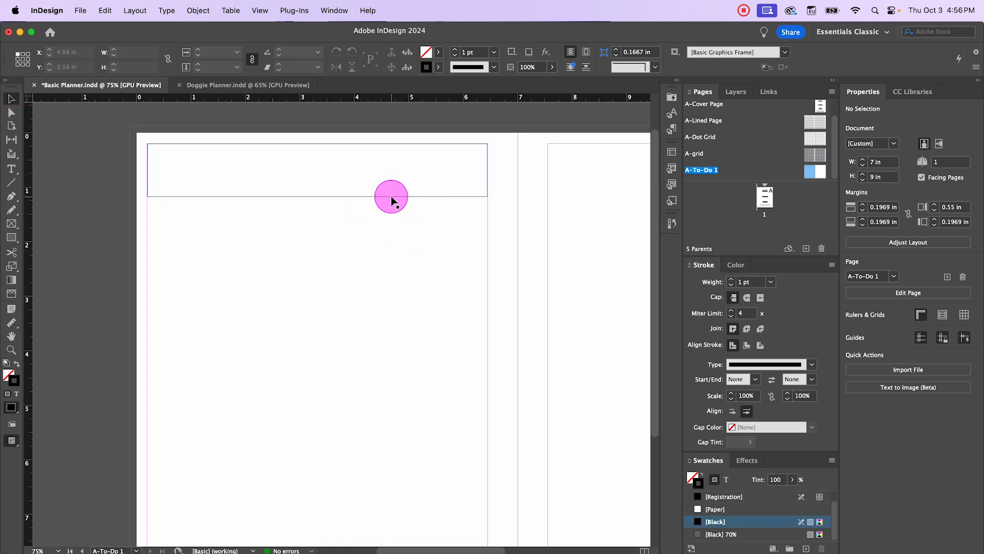
# Round all four corners of the rectangle to about 0.08 in using its live corner handles
pyautogui.click(391, 197)
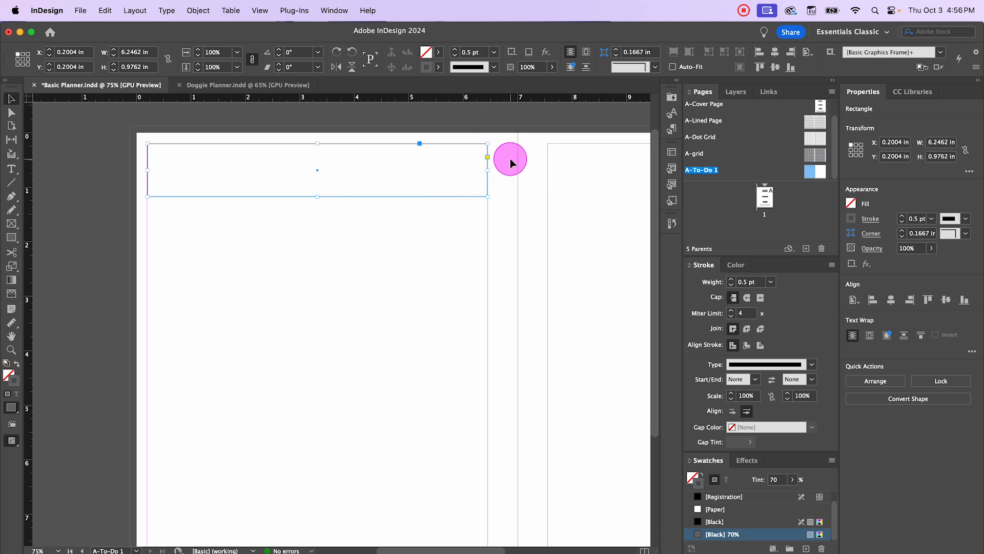
pyautogui.click(488, 159)
pyautogui.moveTo(488, 146); pyautogui.dragTo(482, 145)
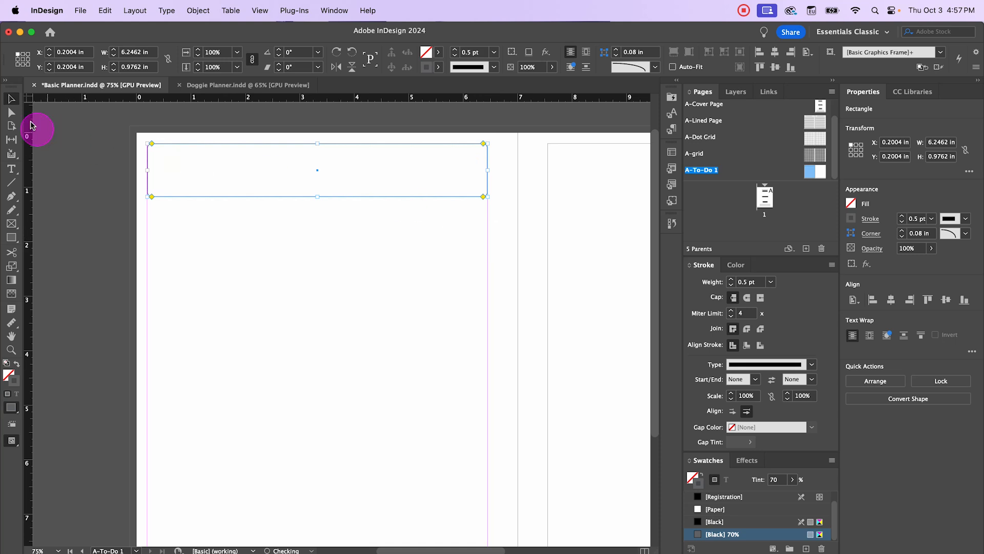
# Reselect the rectangle and choose Rounded as its corner shape
pyautogui.click(262, 221)
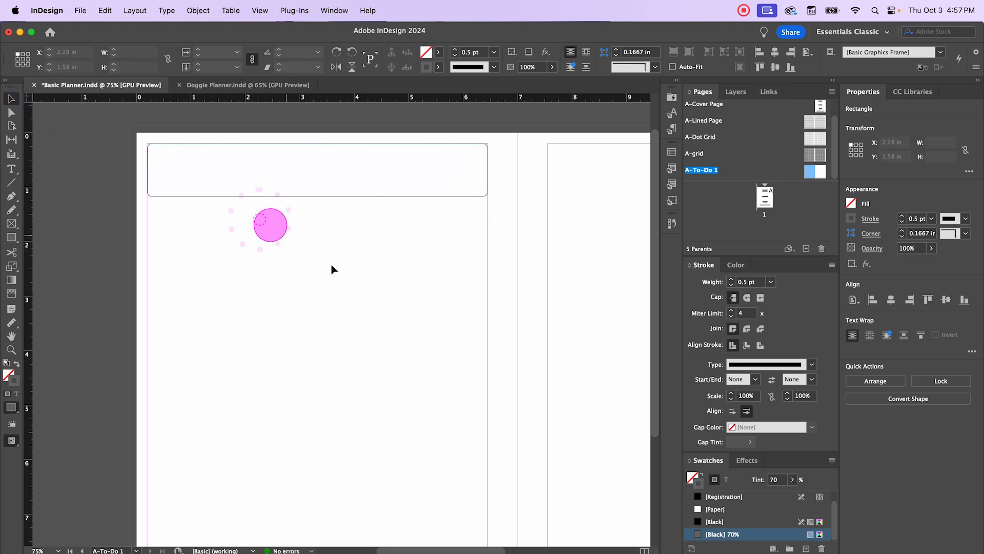
pyautogui.click(422, 197)
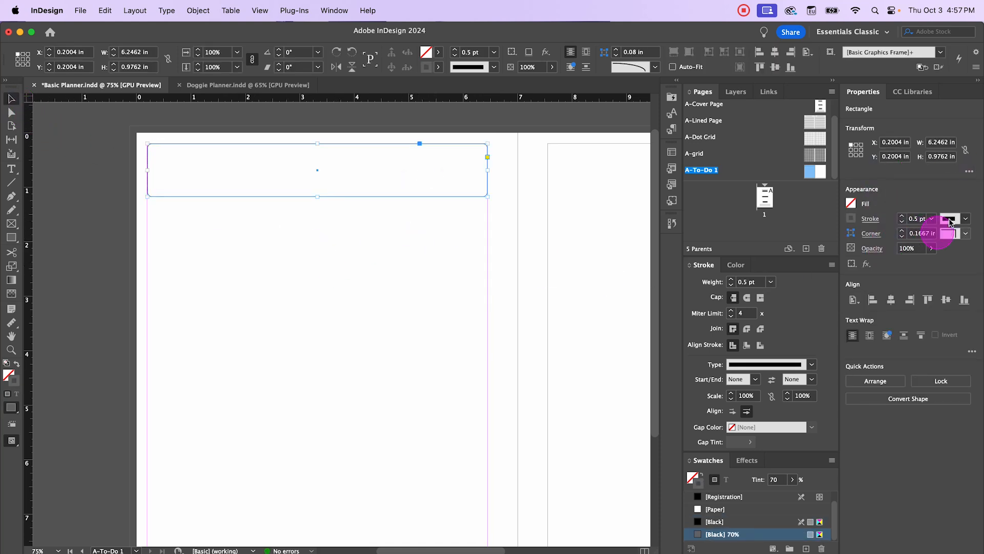
pyautogui.click(965, 236)
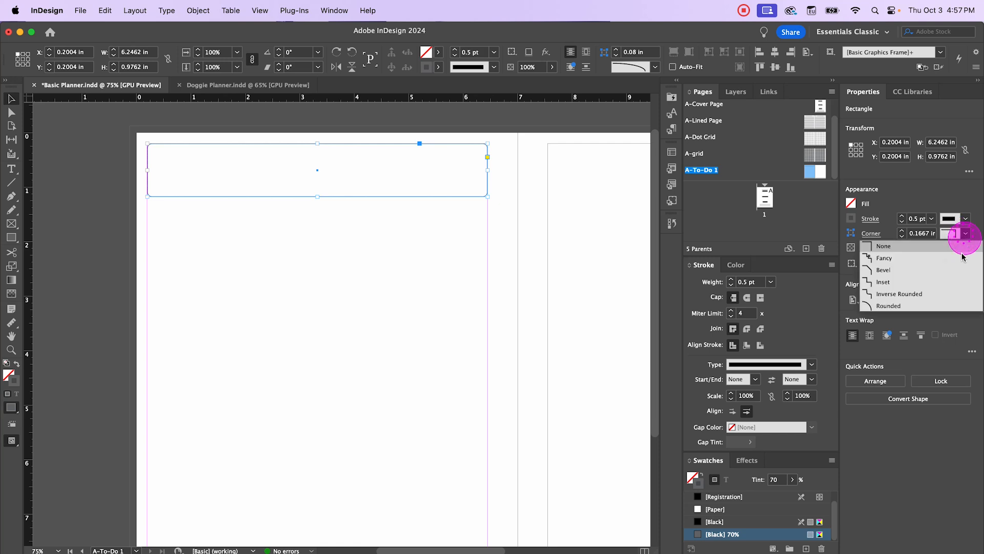
pyautogui.click(932, 304)
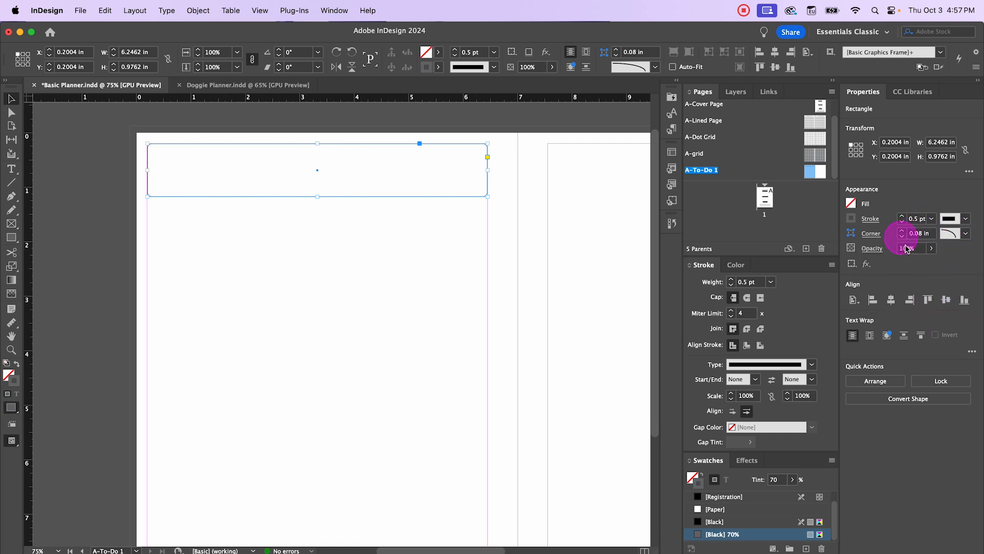
pyautogui.click(923, 240)
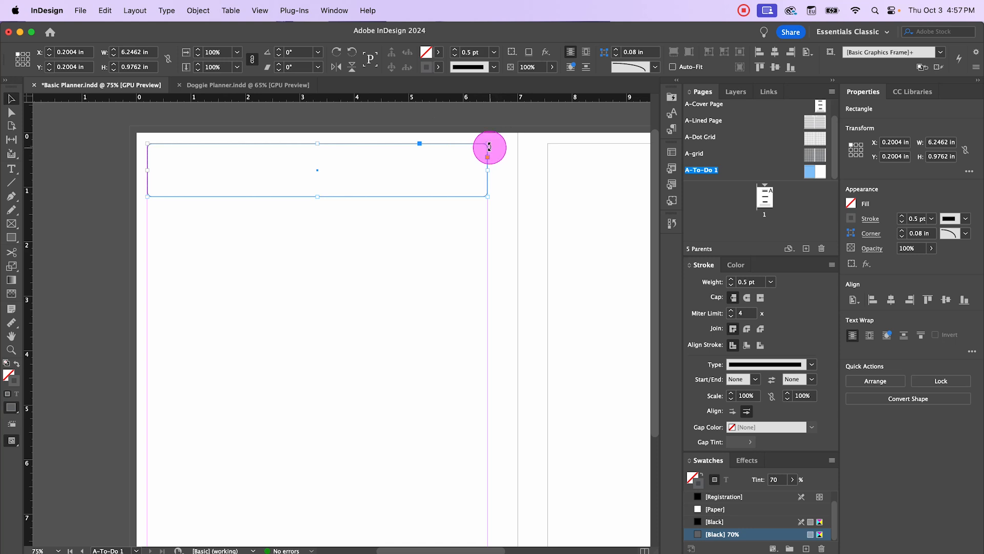
# Set the rectangle's corner size to 0.05 in and check the rounding in Preview mode
pyautogui.moveTo(488, 161); pyautogui.dragTo(482, 145)
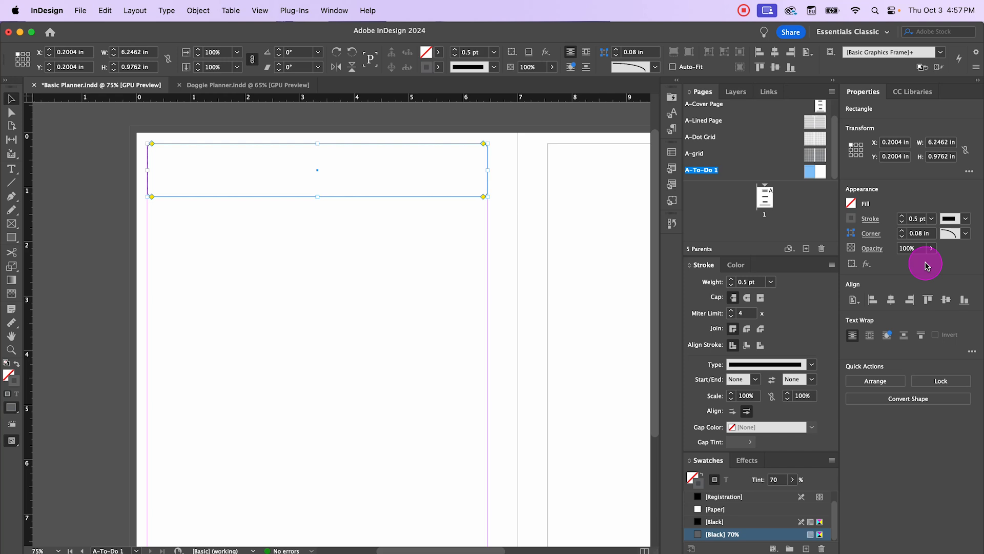
pyautogui.click(920, 233)
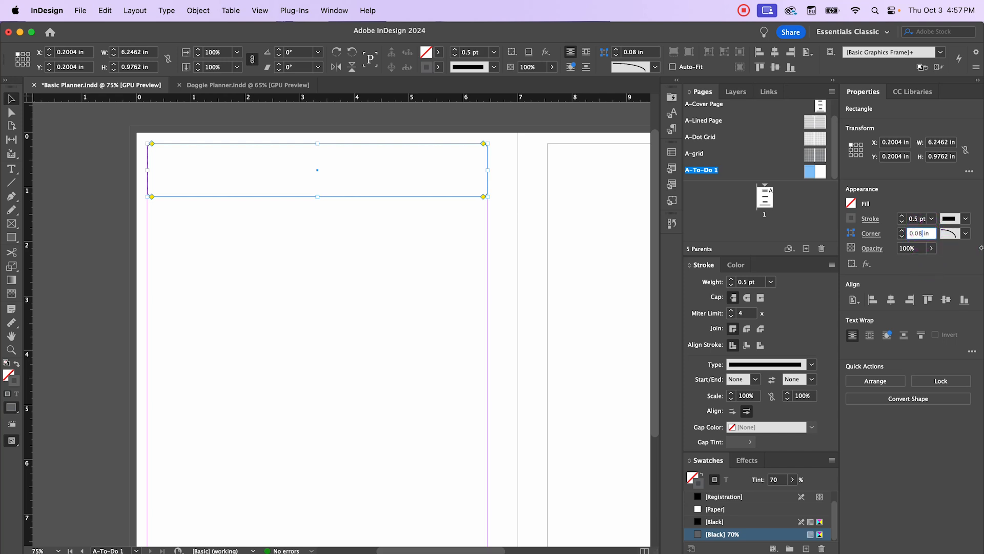
pyautogui.press('Tab')
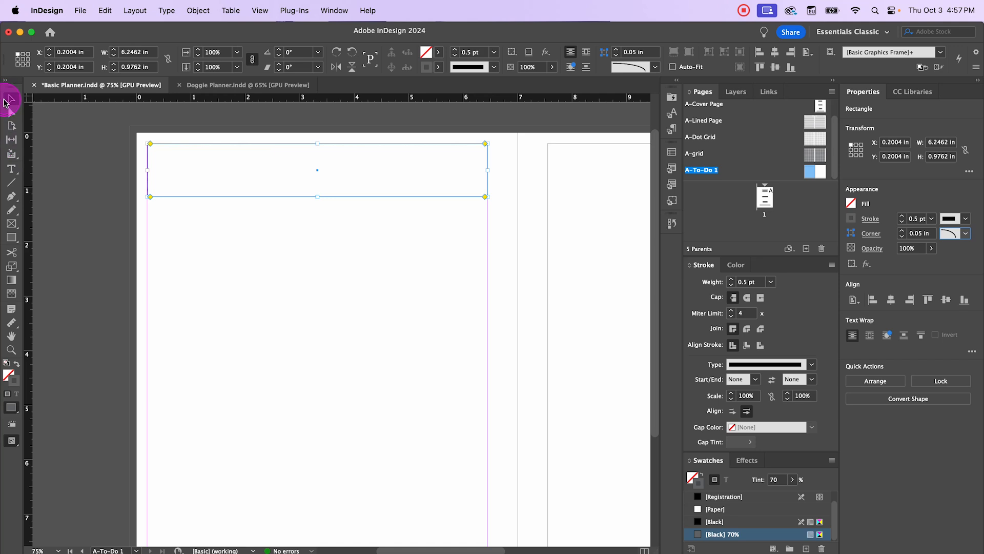
pyautogui.click(255, 256)
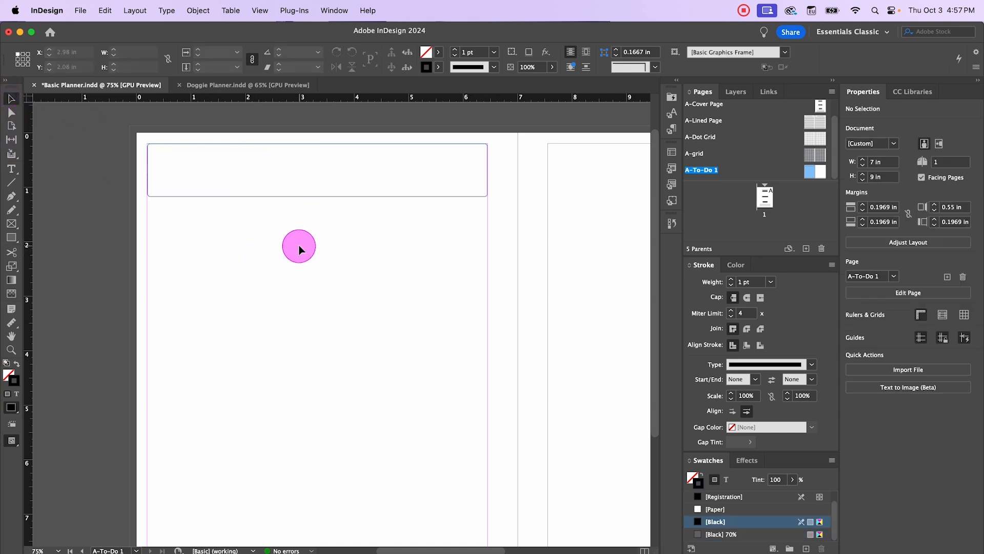
pyautogui.press('w')
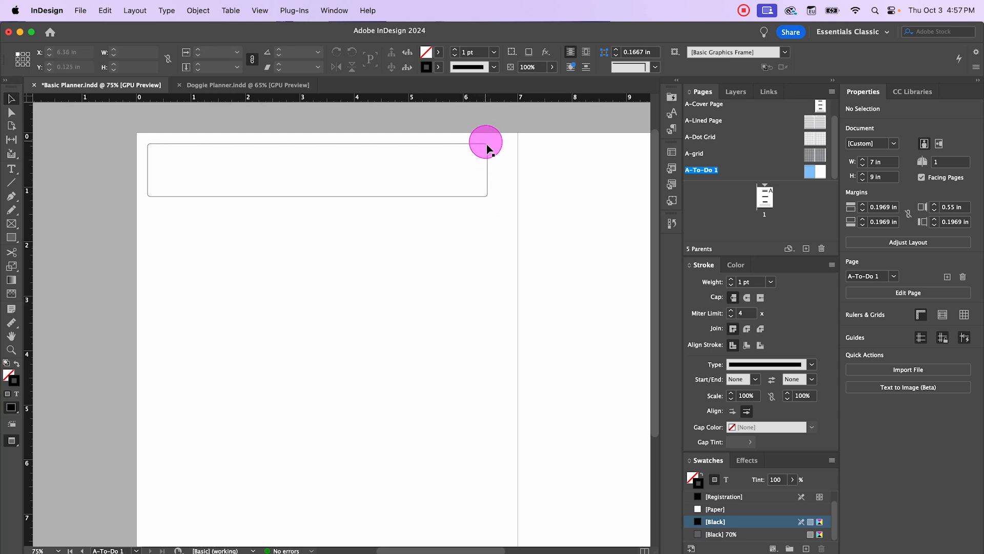
pyautogui.press('w')
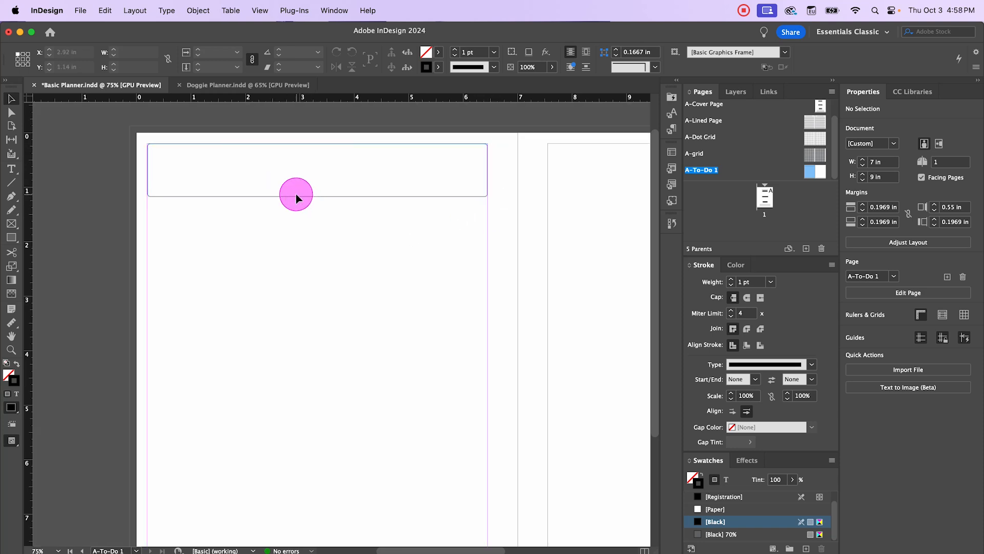
# Duplicate the rectangle directly below itself at Y 1.28 in and narrow the copy to about 2.52 in wide
pyautogui.click(323, 201)
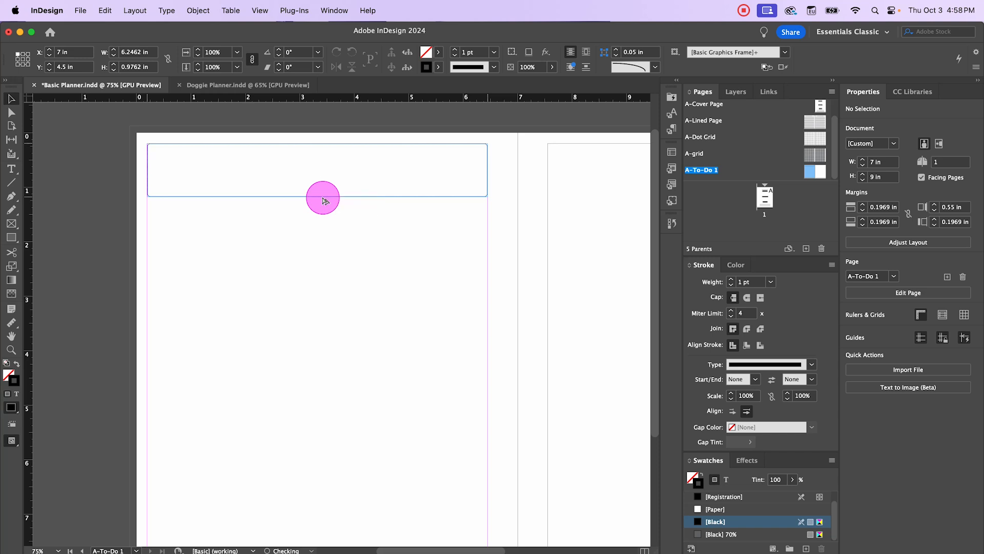
pyautogui.moveTo(325, 199); pyautogui.dragTo(321, 257)
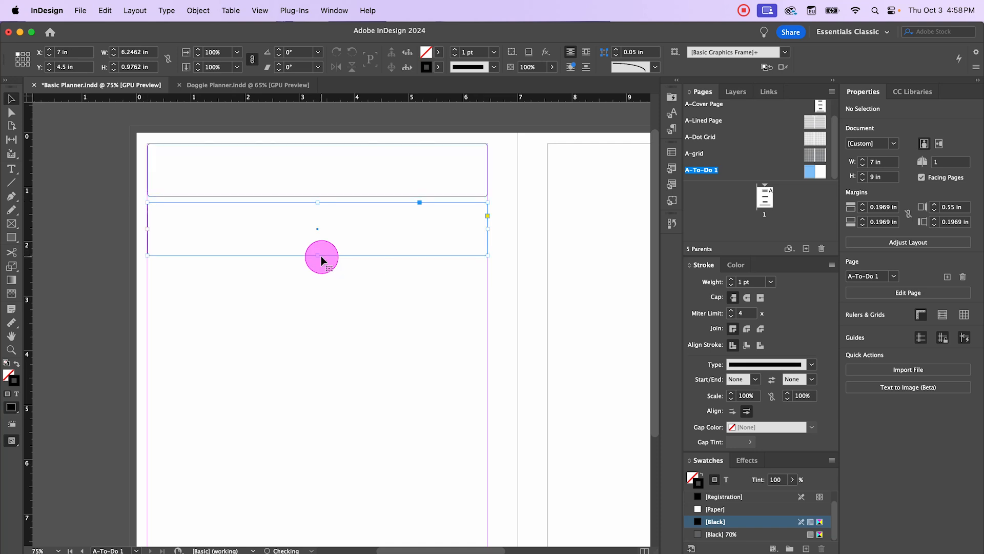
pyautogui.press('Up')
pyautogui.press('Up')
pyautogui.press('Up')
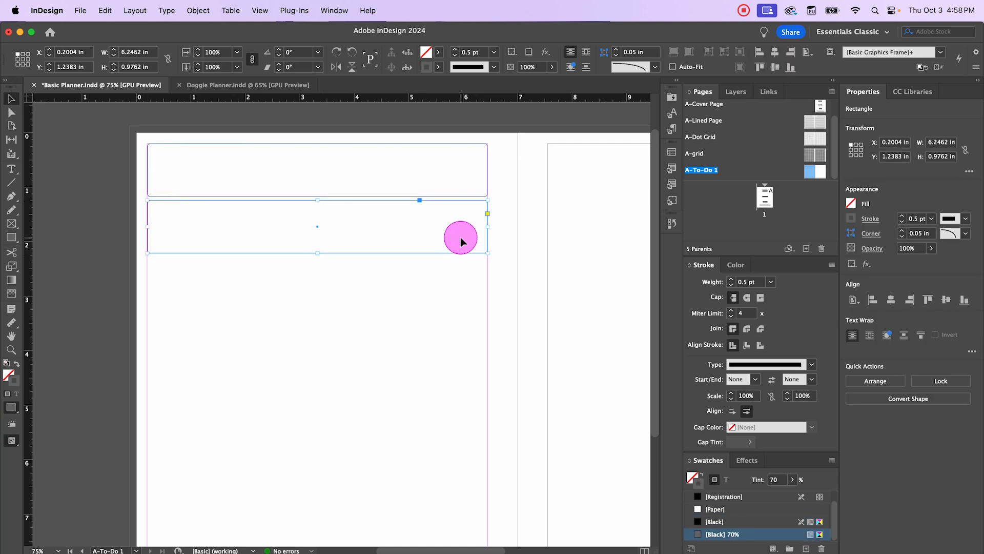
pyautogui.press('Down')
pyautogui.press('Down')
pyautogui.press('Down')
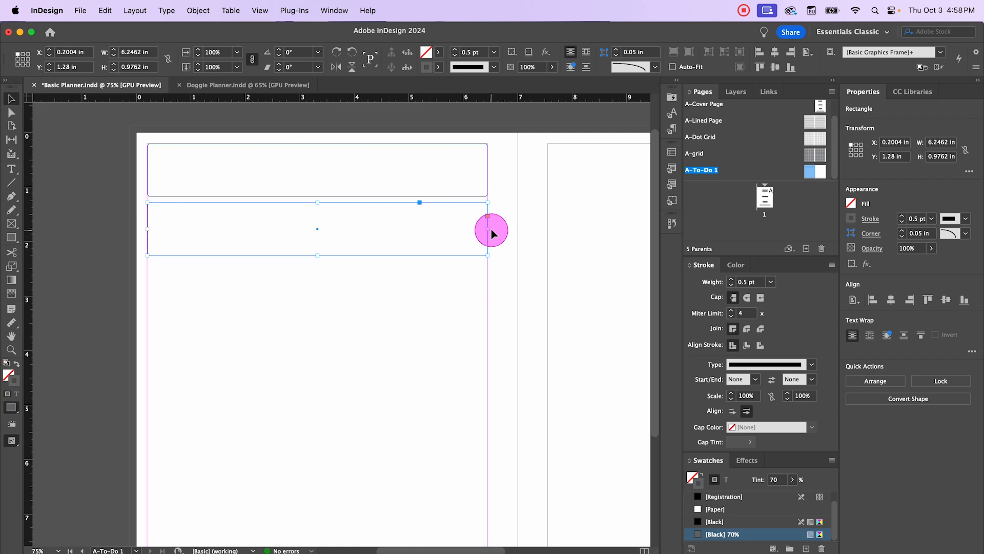
pyautogui.moveTo(487, 228); pyautogui.dragTo(284, 233)
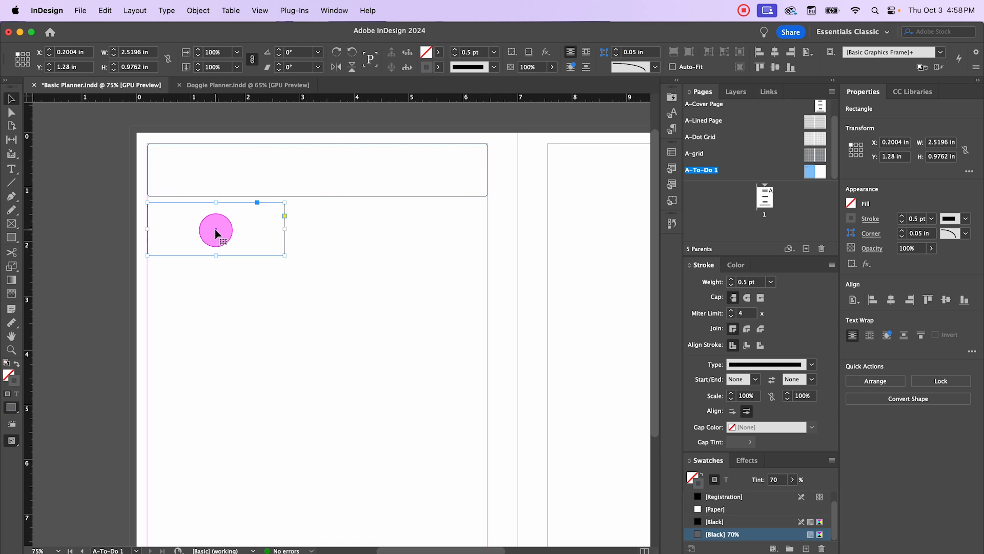
# Duplicate the narrow box beside itself at X 2.82 in, keeping it level at Y 1.28 in
pyautogui.click(215, 233)
pyautogui.moveTo(217, 233); pyautogui.dragTo(361, 238)
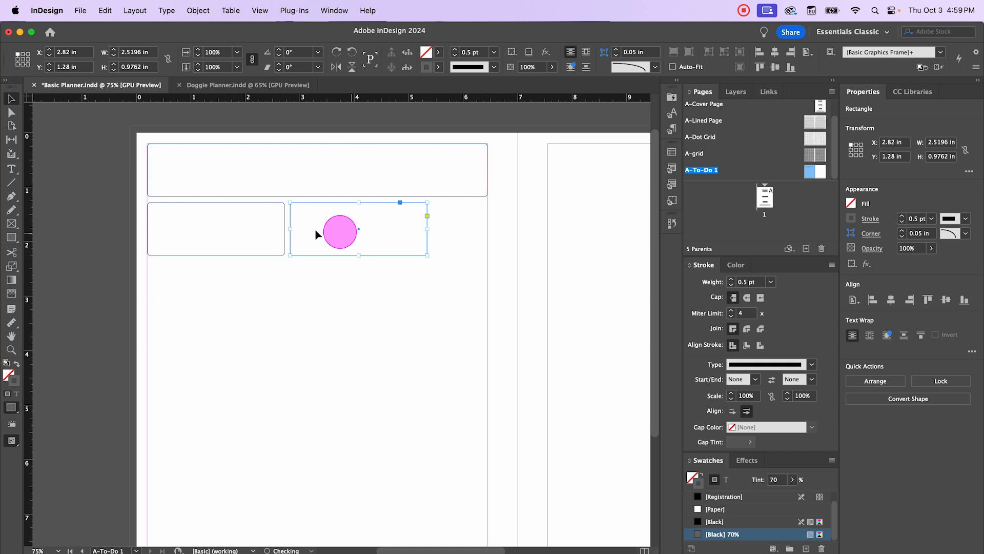
pyautogui.click(373, 292)
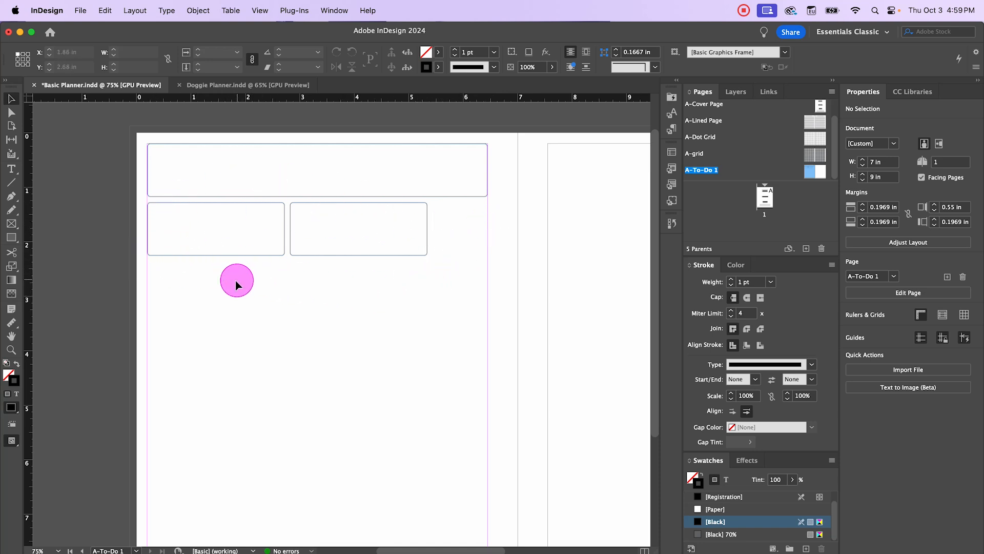
# Stretch both second-row boxes together to the inner margin, for an overall width of about 6.25 in
pyautogui.moveTo(233, 283); pyautogui.dragTo(328, 234)
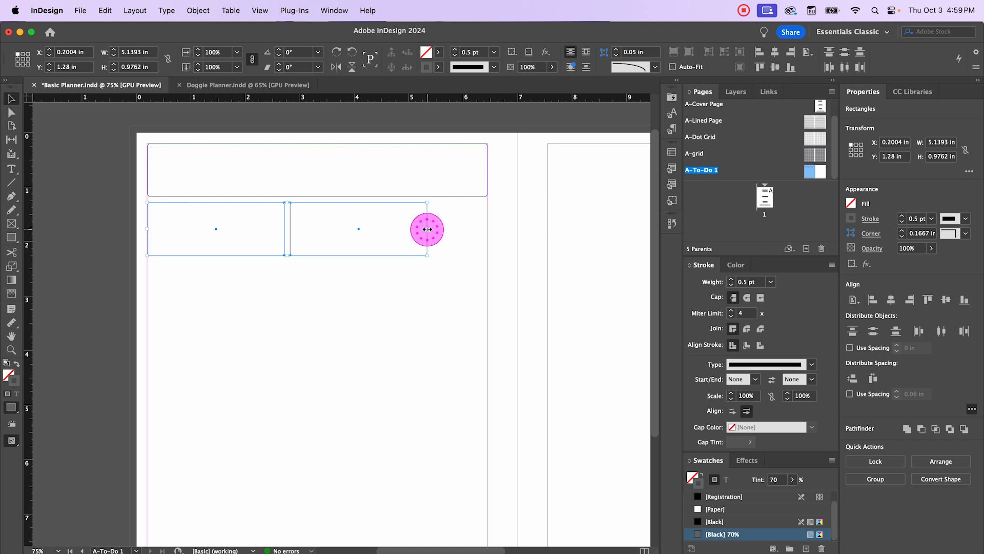
pyautogui.moveTo(426, 229); pyautogui.dragTo(487, 229)
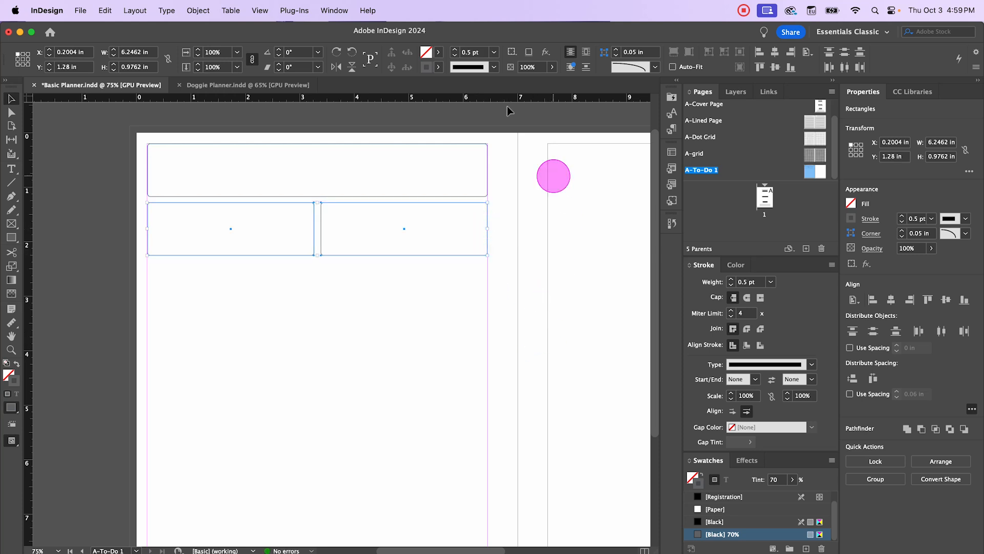
pyautogui.click(281, 290)
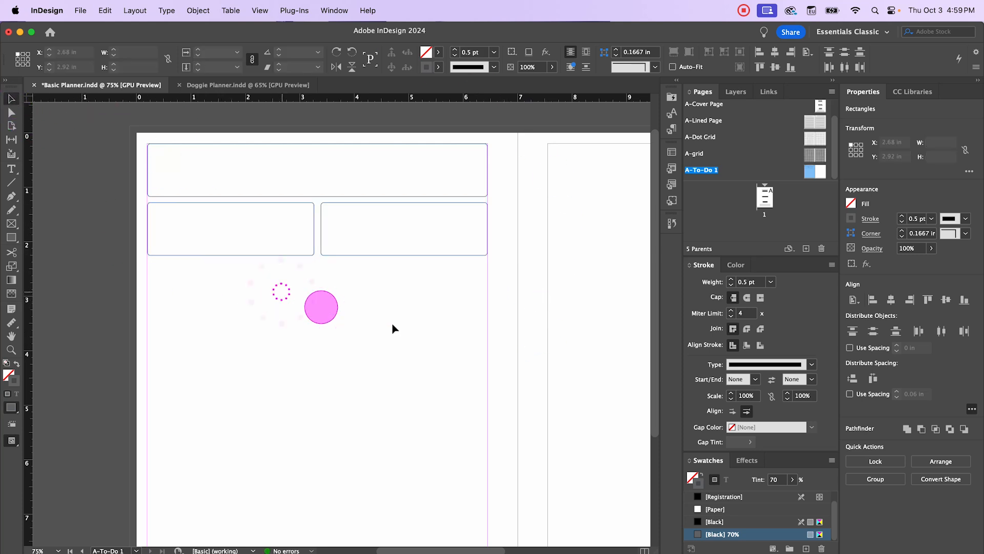
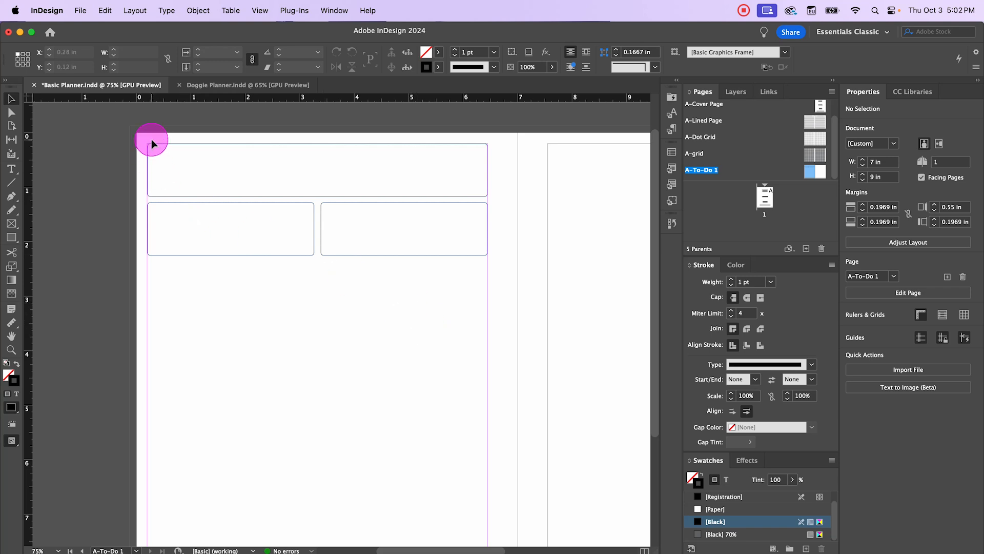
# Inspect the stroke color of the second box in the row and the frame attributes of the wide top box
pyautogui.click(393, 207)
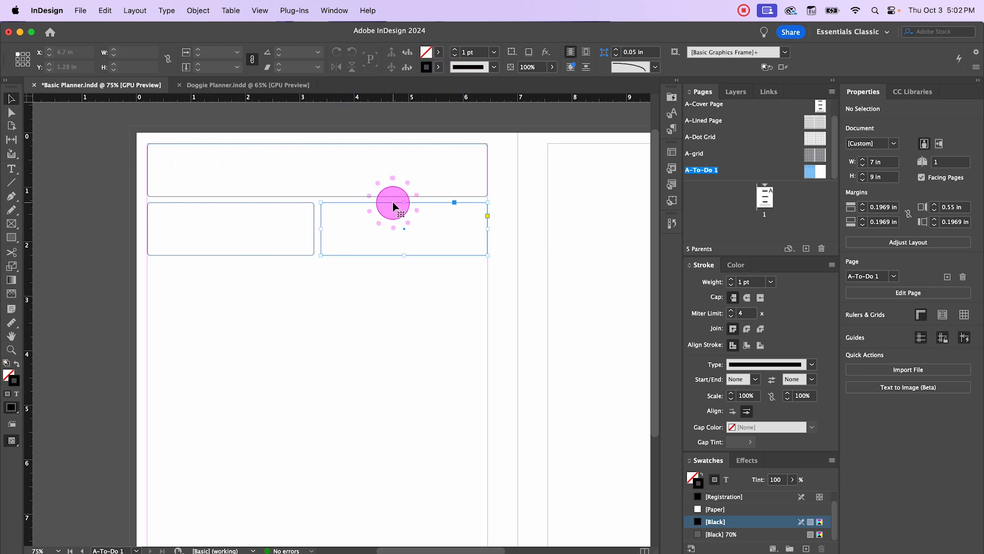
pyautogui.click(439, 67)
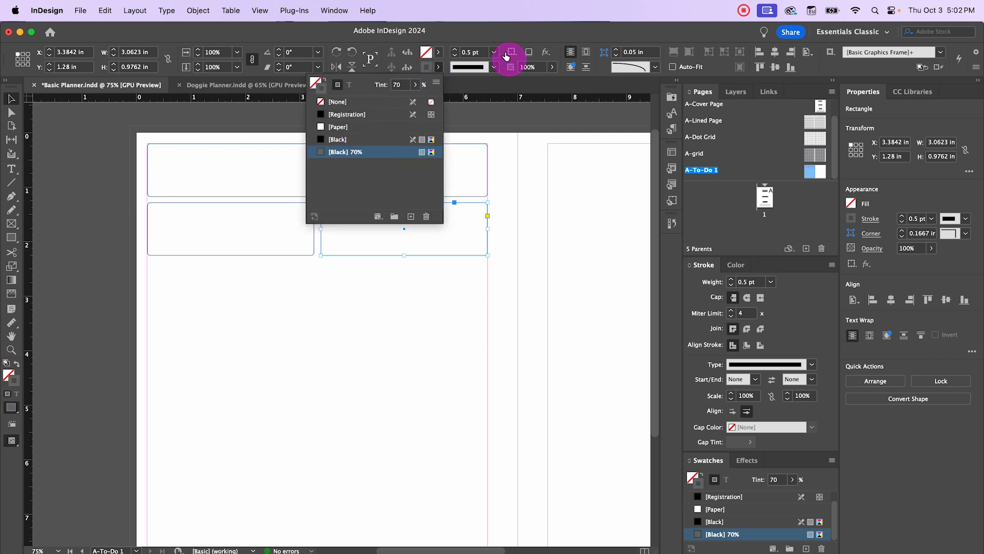
pyautogui.click(499, 36)
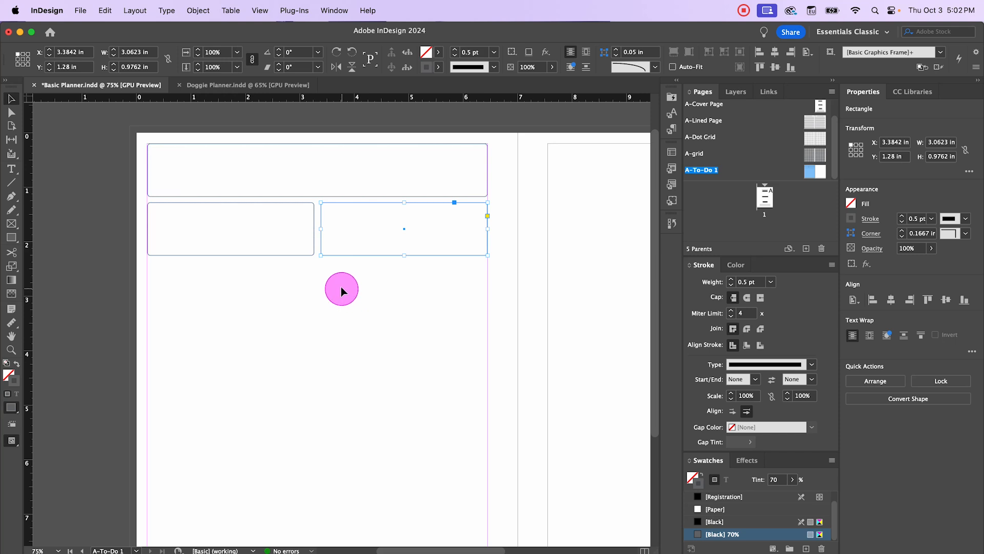
pyautogui.click(486, 151)
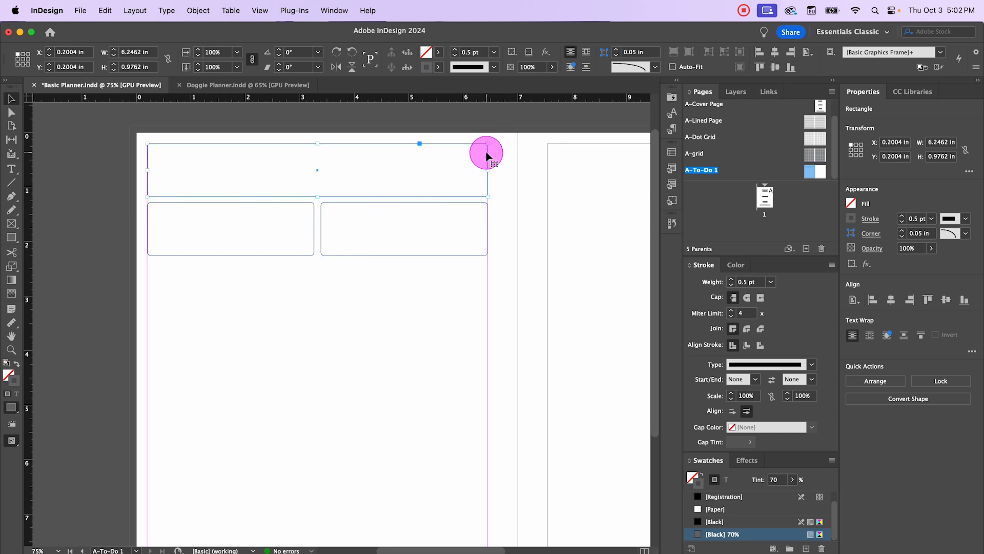
# Create a new object style from the second box in the lower row and name it "Boxes"
pyautogui.click(339, 205)
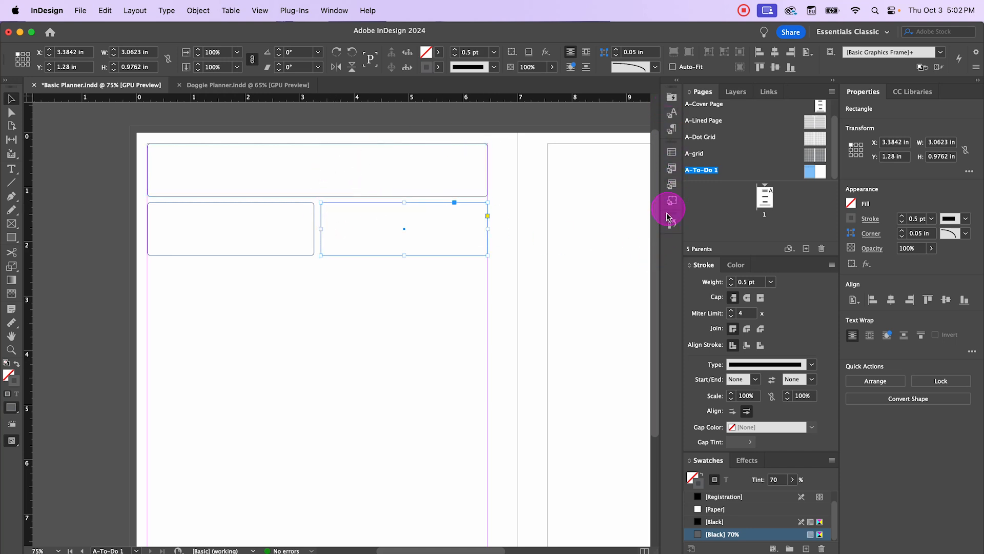
pyautogui.click(335, 10)
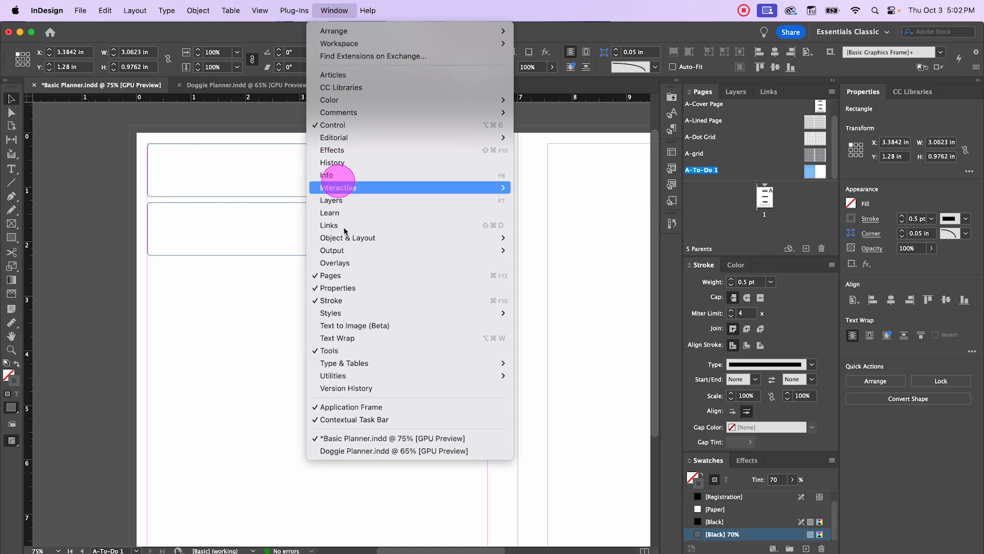
pyautogui.moveTo(357, 310)
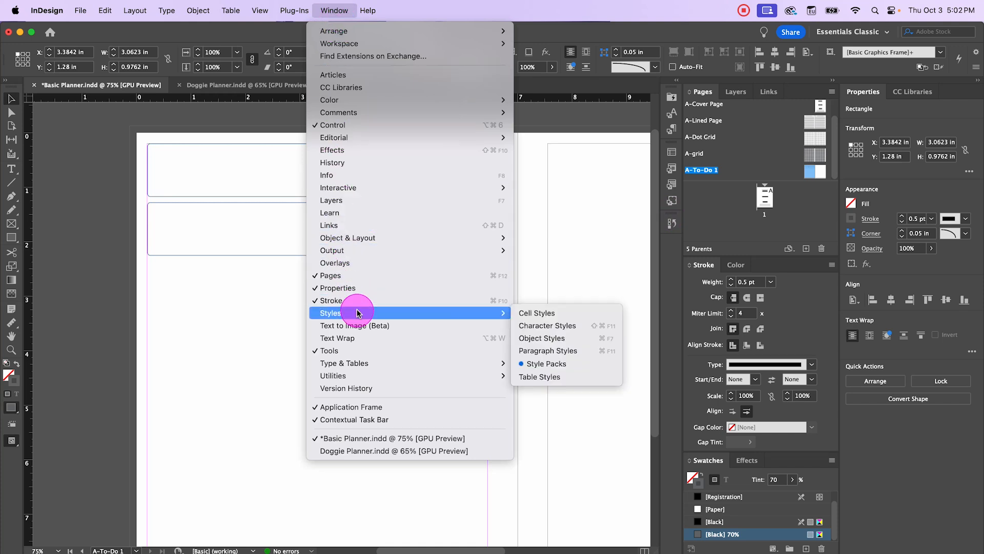
pyautogui.click(570, 338)
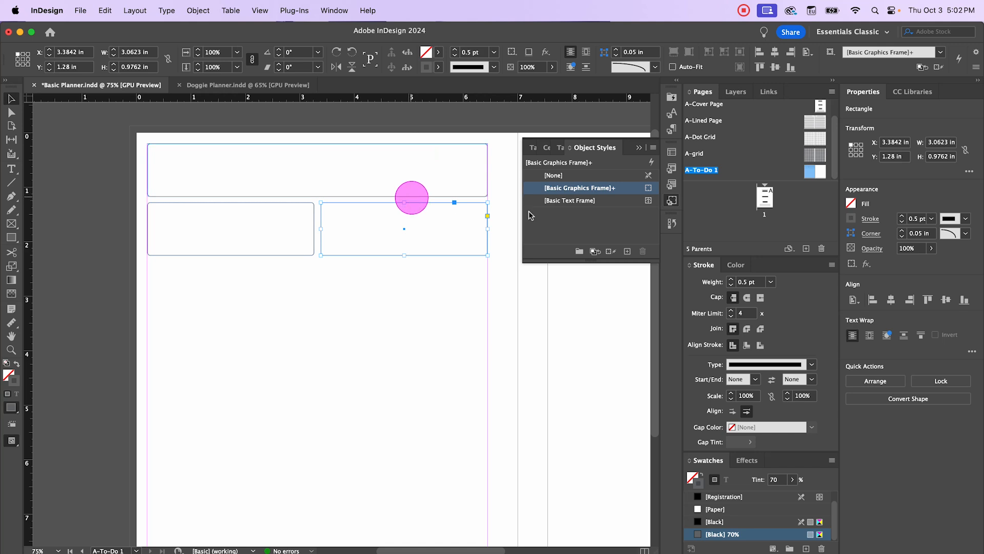
pyautogui.click(627, 254)
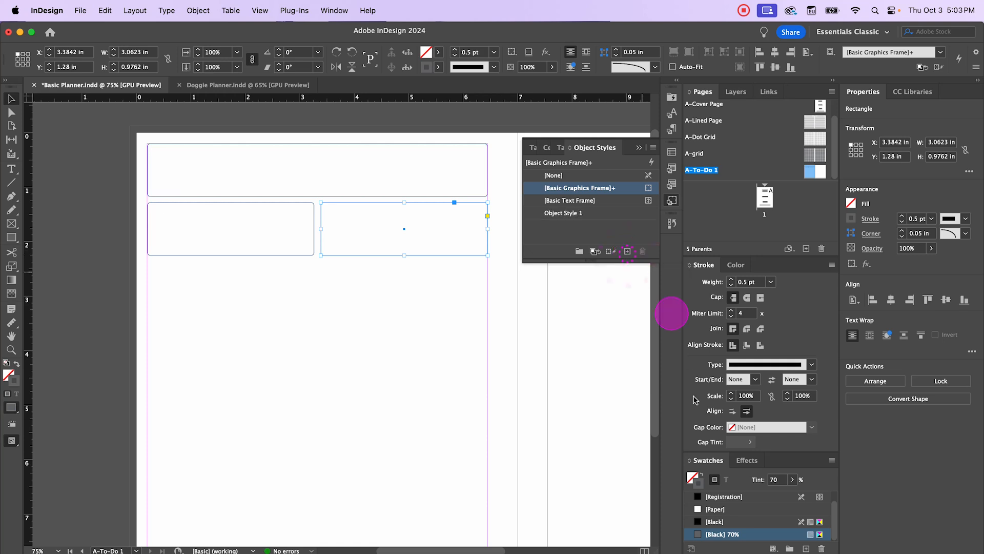
pyautogui.doubleClick(569, 214)
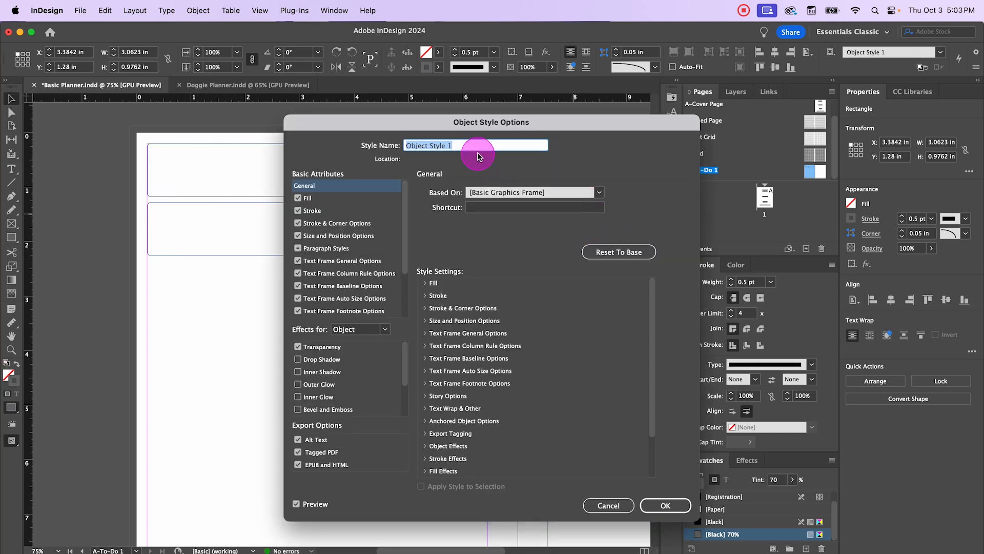
pyautogui.write('Boxes')
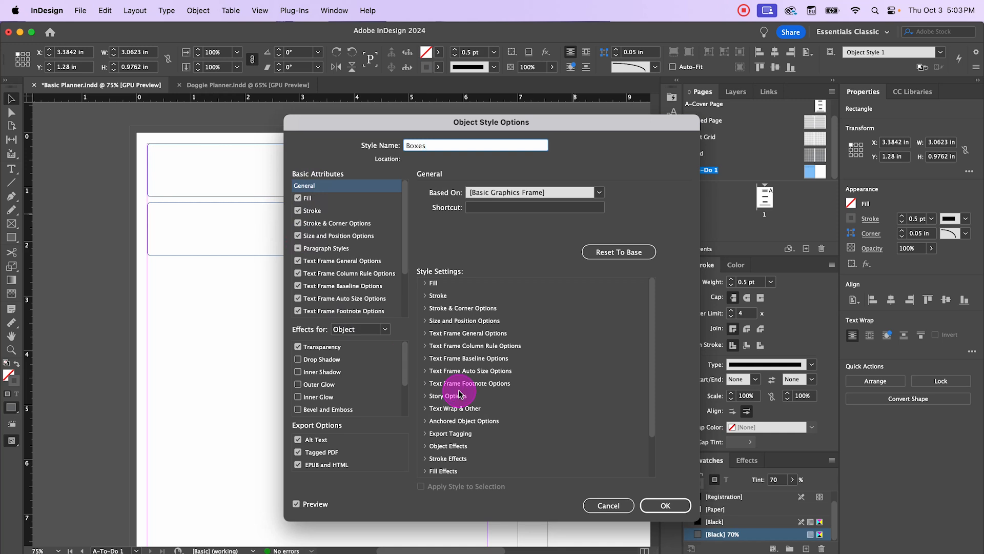
# Set the style to ignore Size and Position plus the Text Frame General, Column Rule, Baseline, Auto Size and Footnote options
pyautogui.scroll(-5, 340, 302)
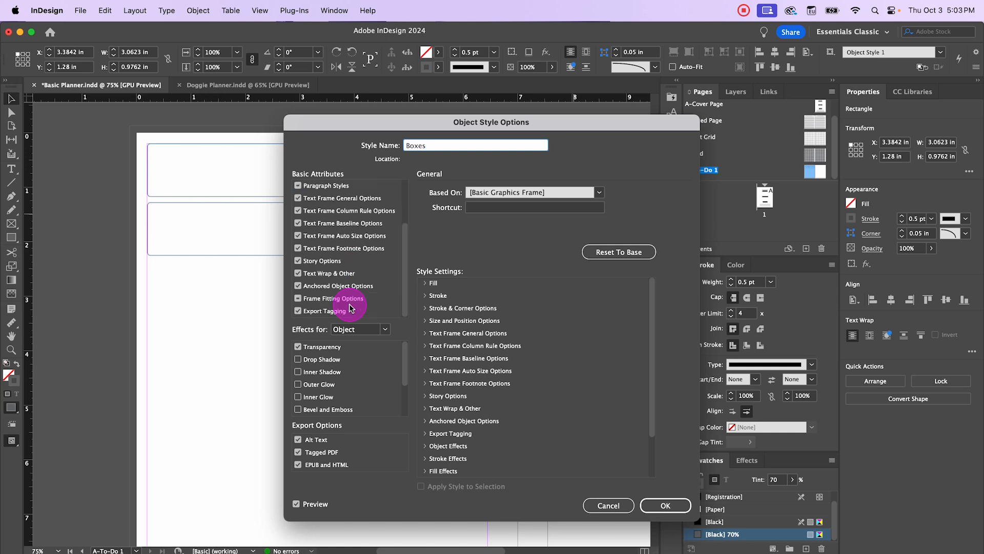
pyautogui.scroll(5, 340, 307)
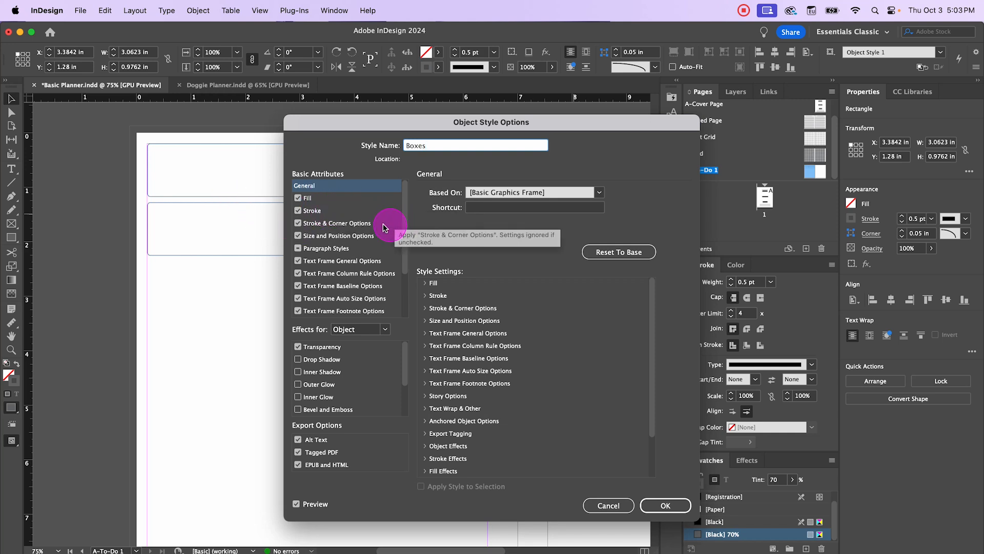
pyautogui.click(298, 235)
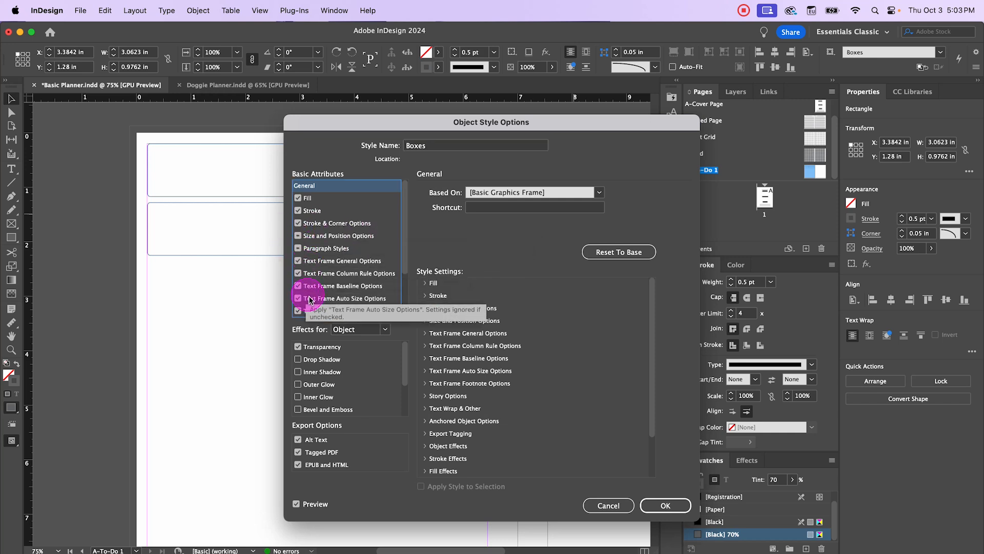
pyautogui.click(298, 261)
pyautogui.click(298, 273)
pyautogui.click(298, 286)
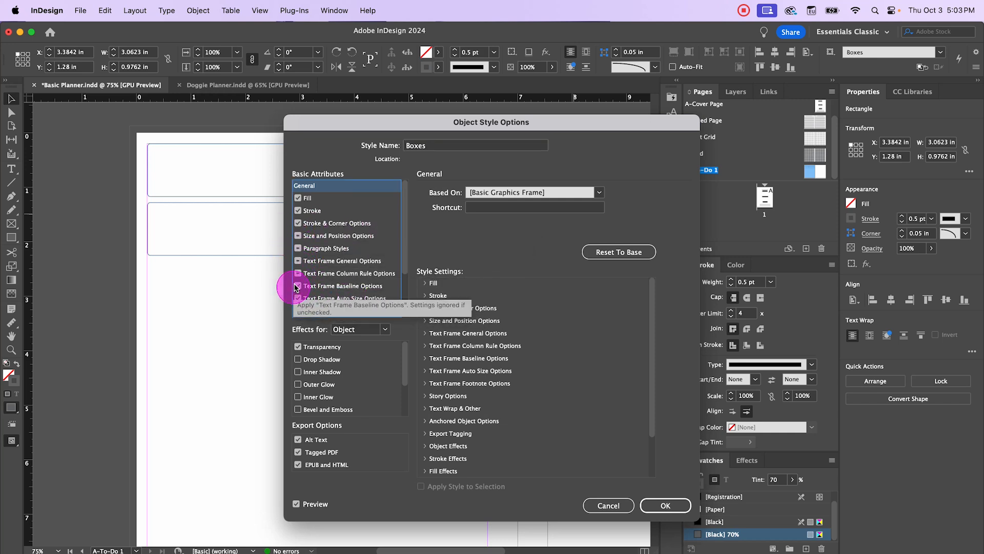
pyautogui.click(298, 298)
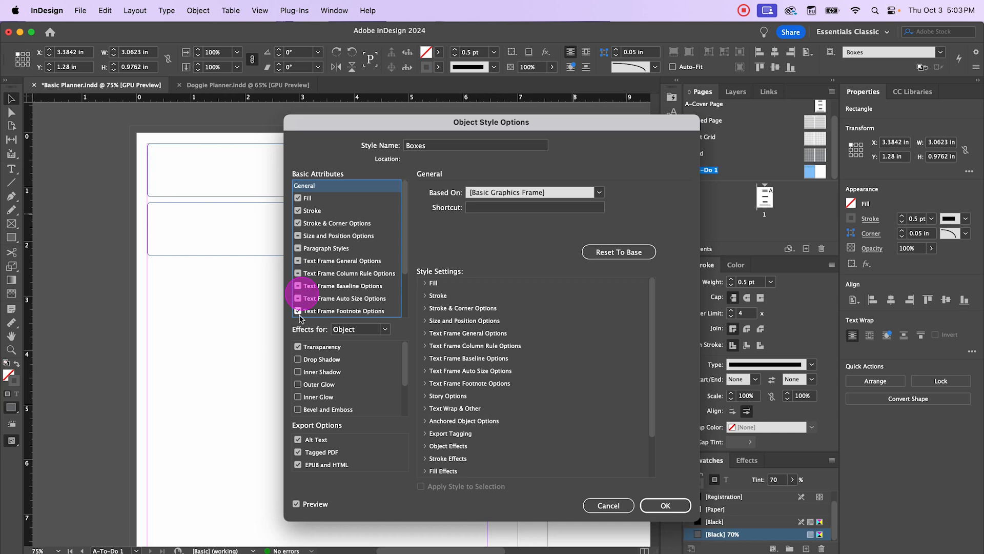
pyautogui.click(297, 311)
# Set the style to ignore Story, Text Wrap & Other, Anchored Object and Export Tagging options, and save it
pyautogui.scroll(-3, 324, 281)
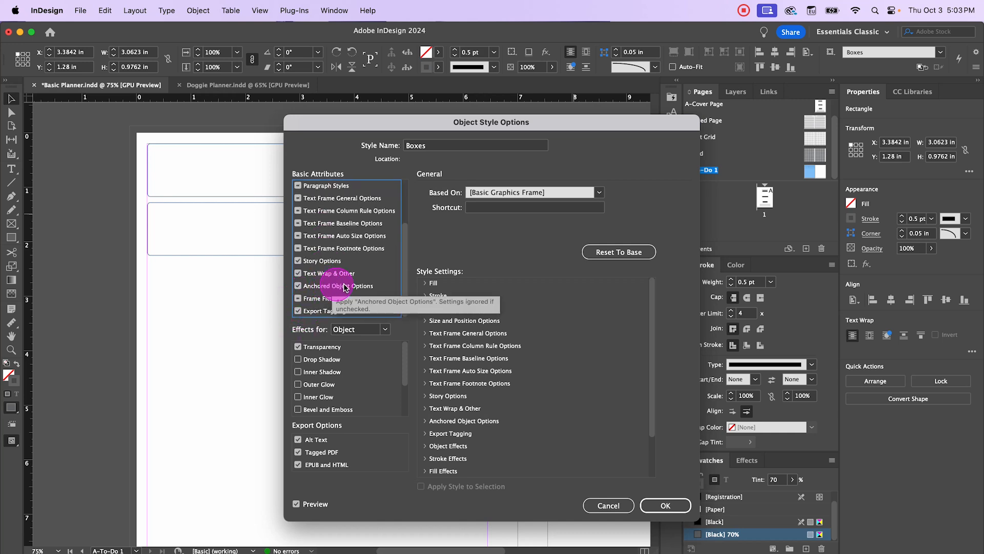
pyautogui.click(298, 261)
pyautogui.click(298, 273)
pyautogui.click(298, 285)
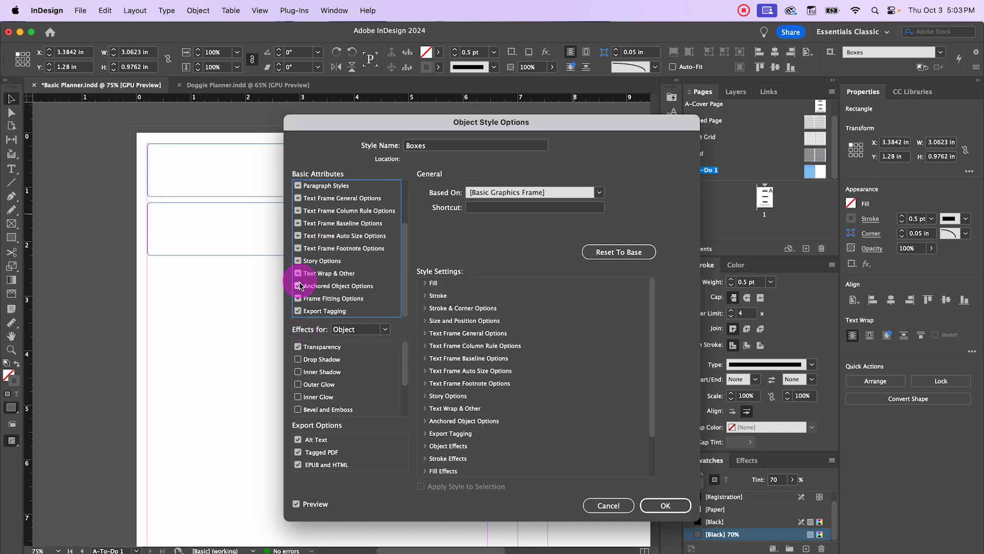
pyautogui.click(298, 311)
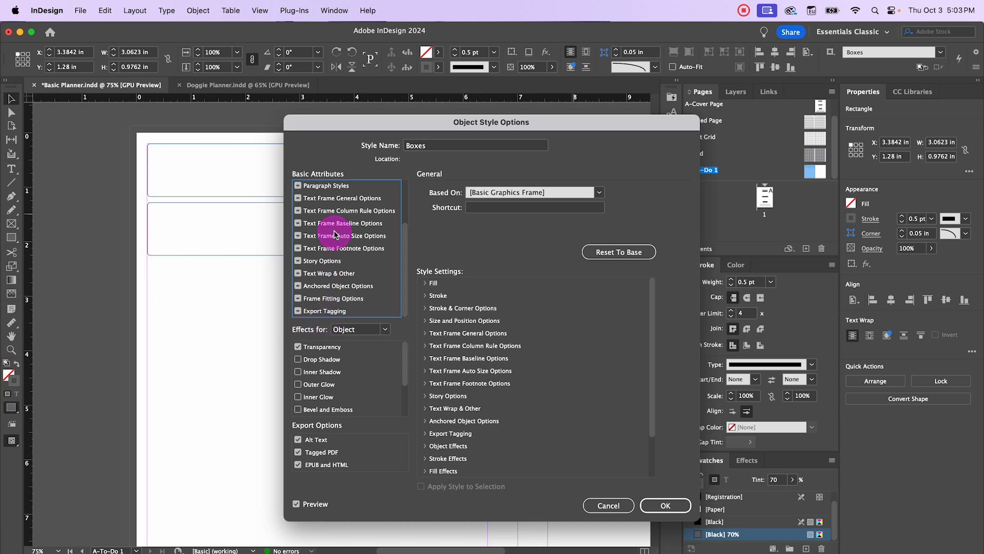
pyautogui.scroll(3, 328, 283)
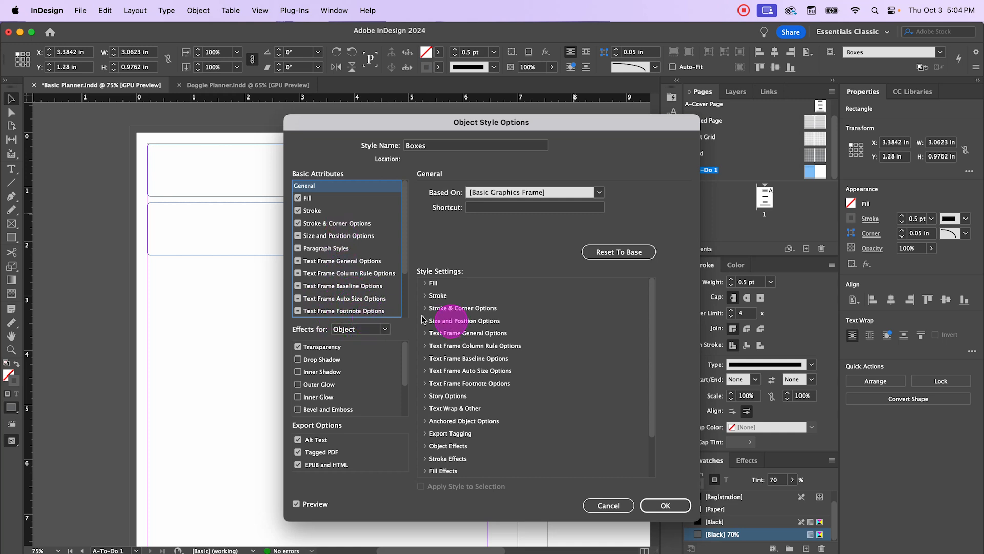
pyautogui.click(436, 307)
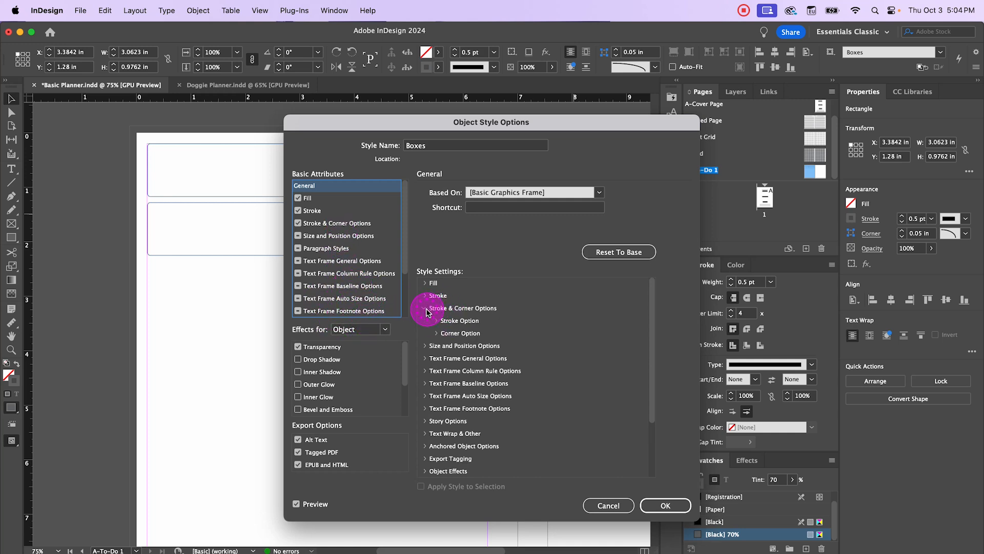
pyautogui.click(425, 309)
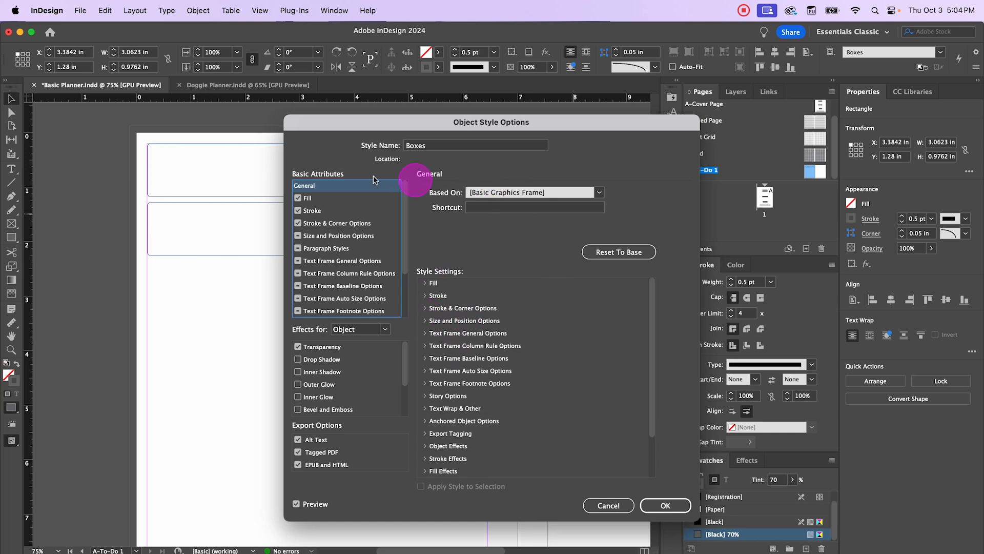
pyautogui.click(676, 502)
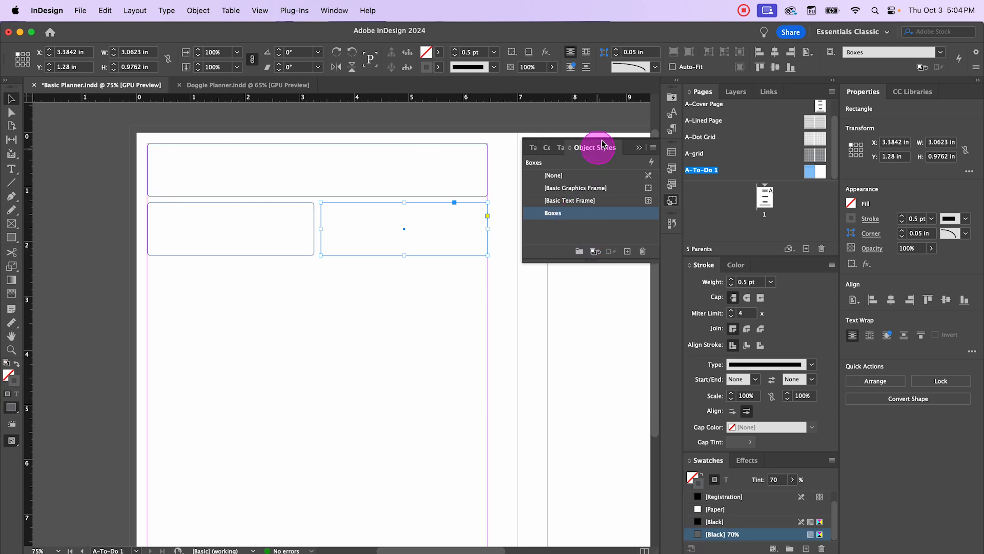
# Apply the "Boxes" object style to the first box of the second row and to the wide top box
pyautogui.click(293, 208)
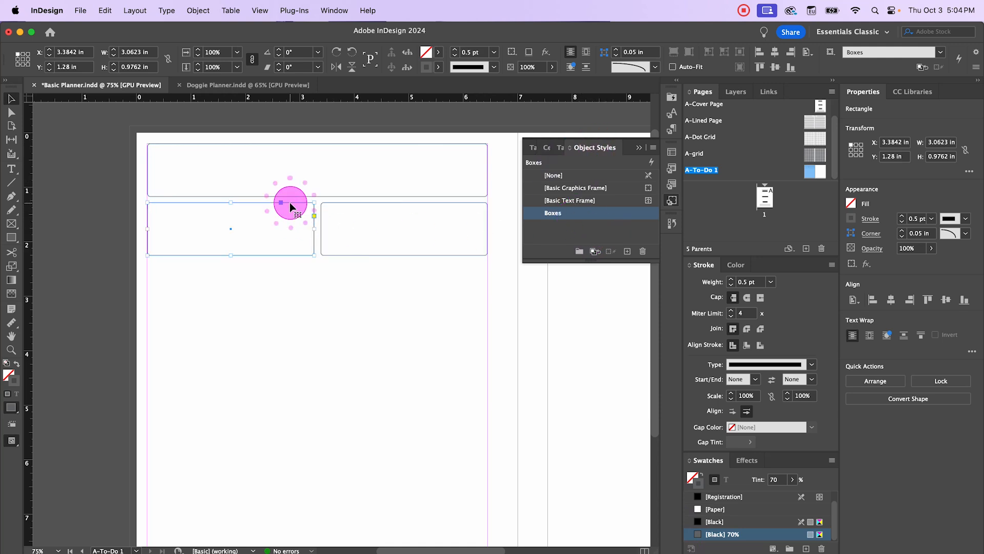
pyautogui.click(551, 212)
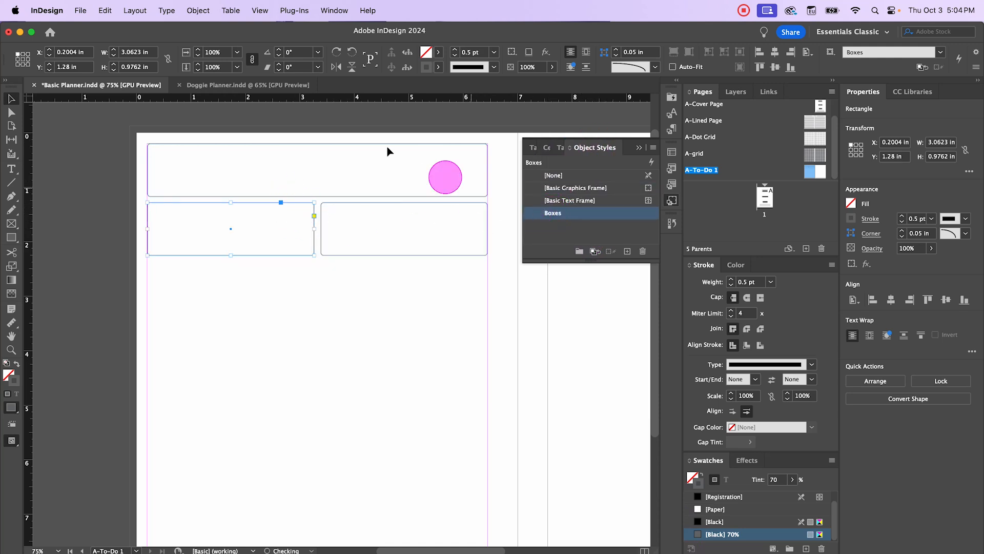
pyautogui.click(355, 142)
pyautogui.click(551, 213)
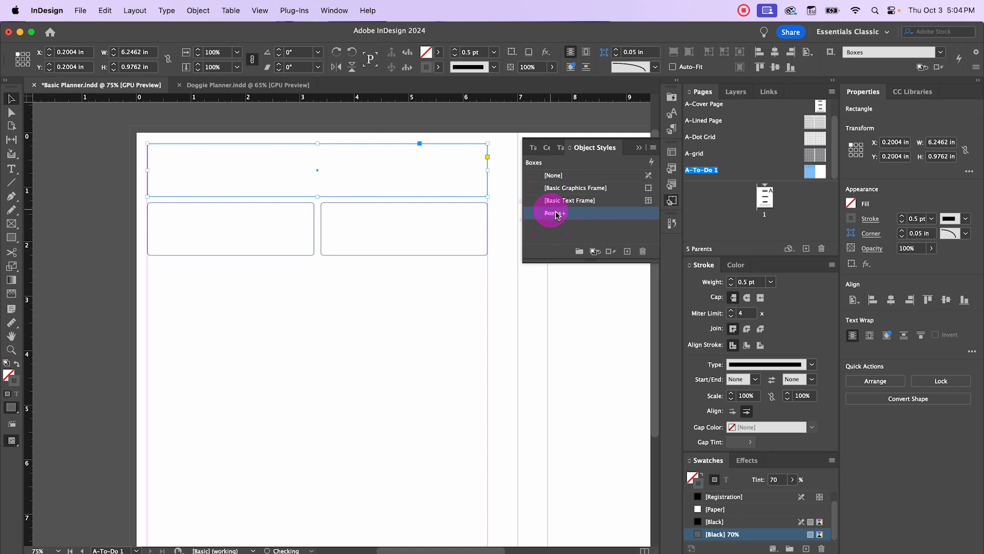
pyautogui.click(199, 277)
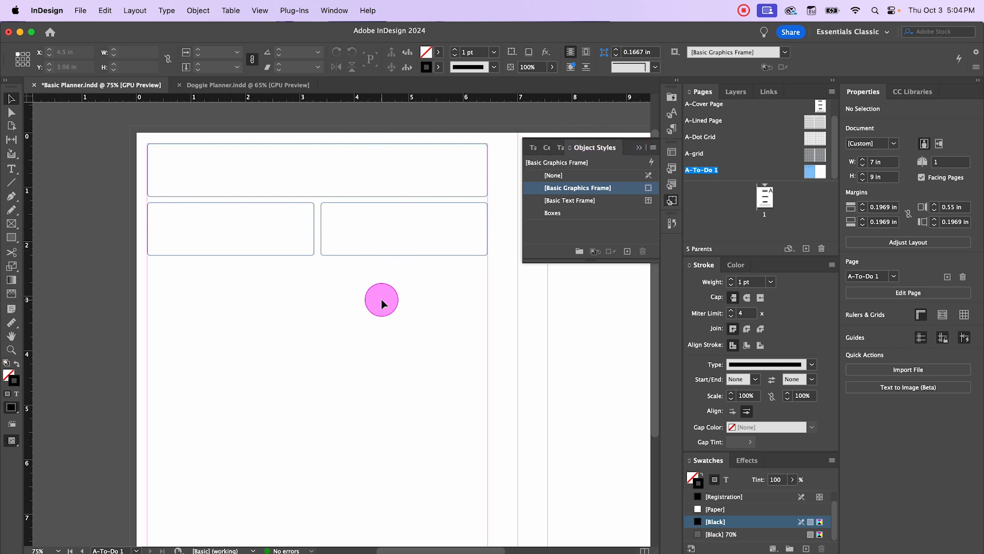
pyautogui.click(639, 147)
pyautogui.scroll(-1, 168, 307)
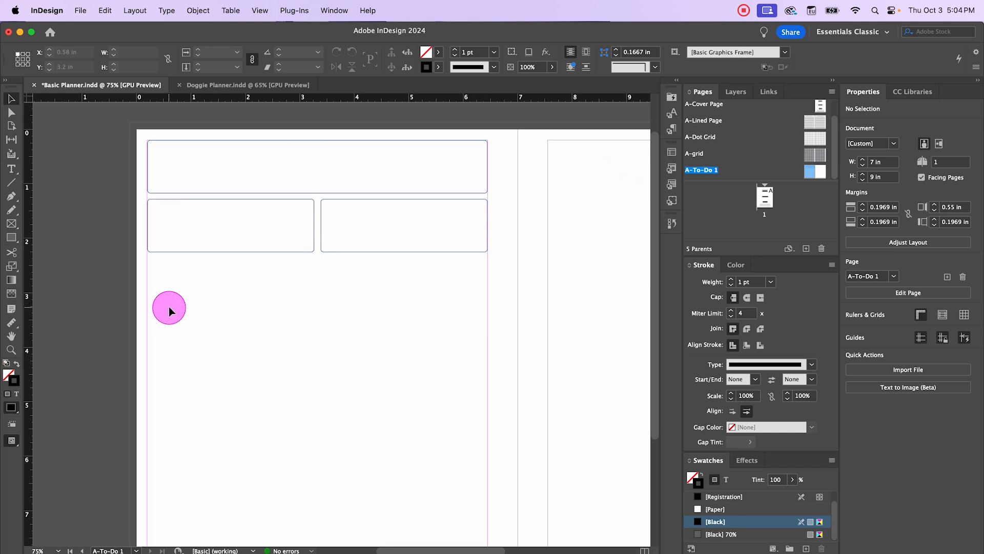
pyautogui.scroll(-4, 169, 306)
pyautogui.scroll(2, 168, 305)
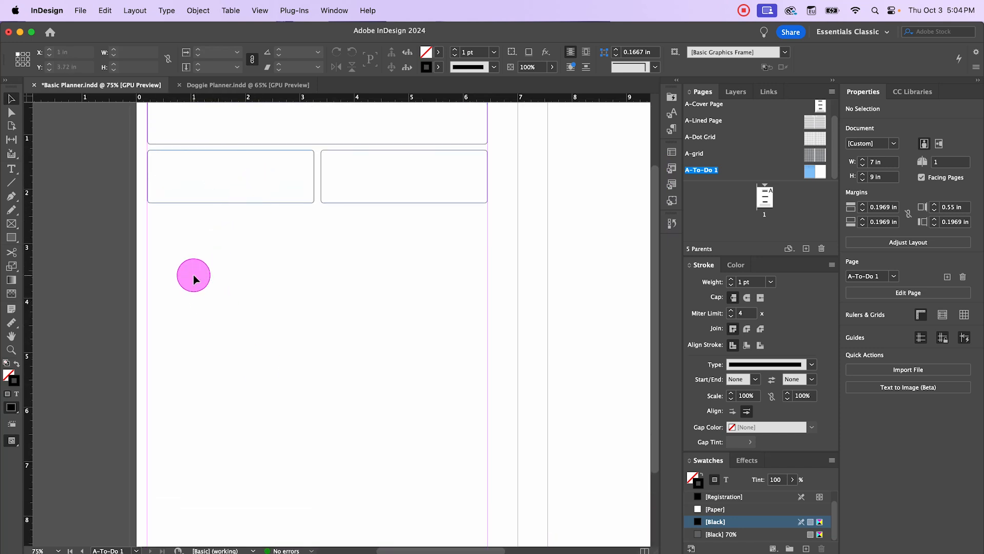
# Create a table with 20 body rows and 2 columns, about 3.06 by 6.22 in, below the second row's first box down to the bottom margin
pyautogui.click(235, 11)
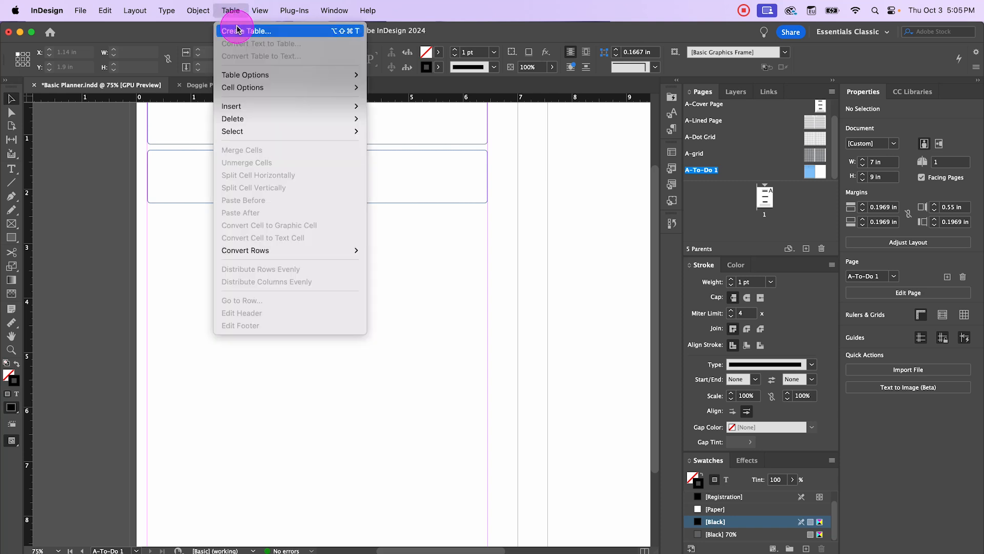
pyautogui.click(241, 31)
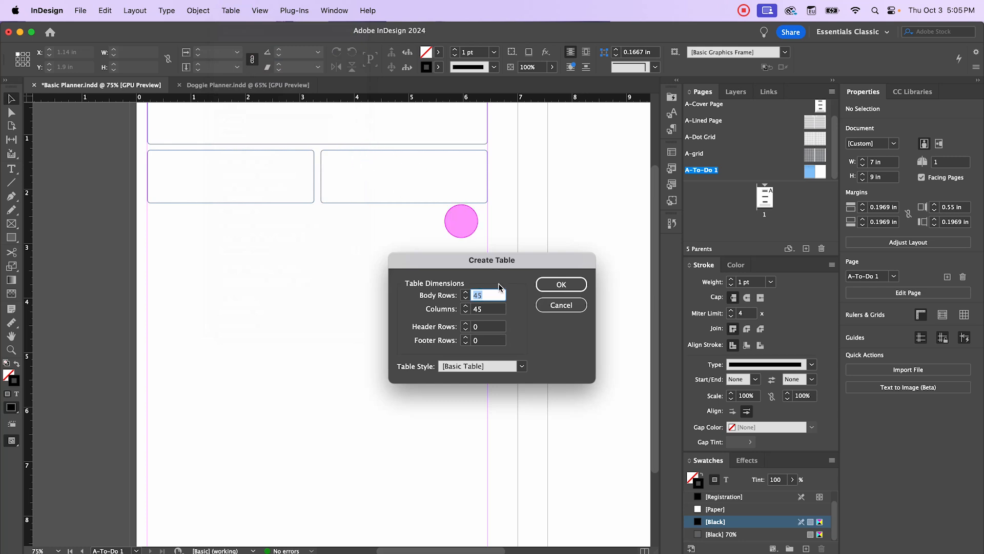
pyautogui.write('20')
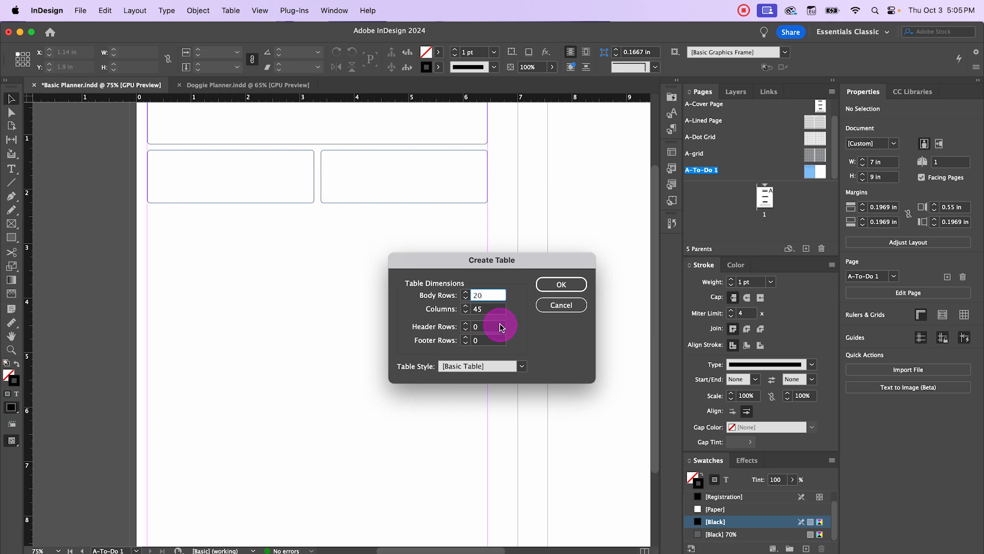
pyautogui.doubleClick(474, 310)
pyautogui.write('2')
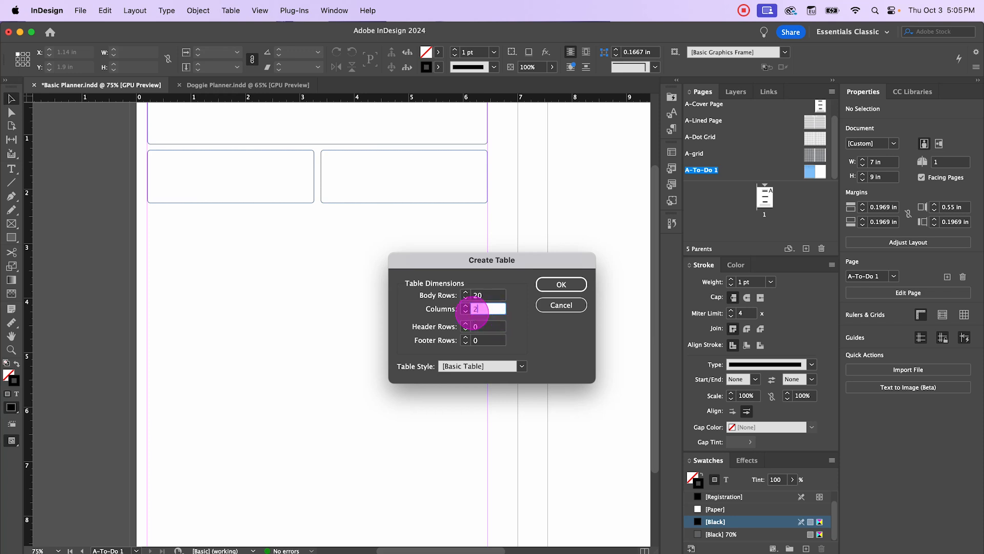
pyautogui.click(571, 285)
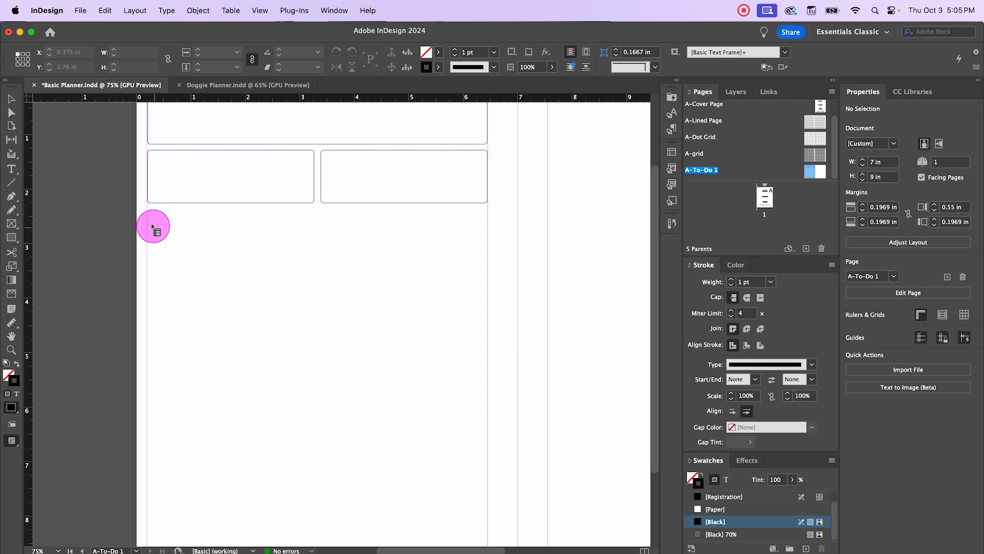
pyautogui.moveTo(147, 220); pyautogui.dragTo(312, 479)
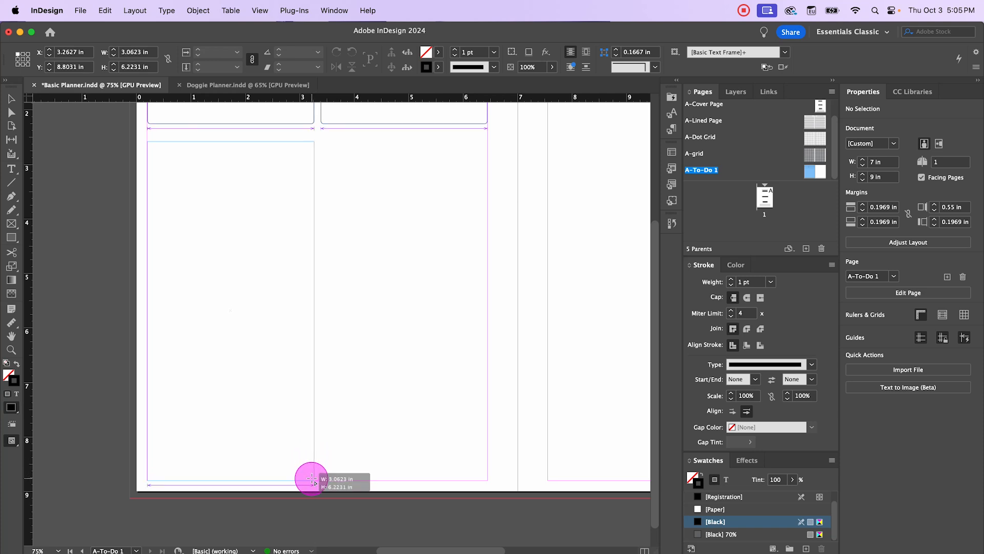
pyautogui.moveTo(312, 479); pyautogui.dragTo(311, 479)
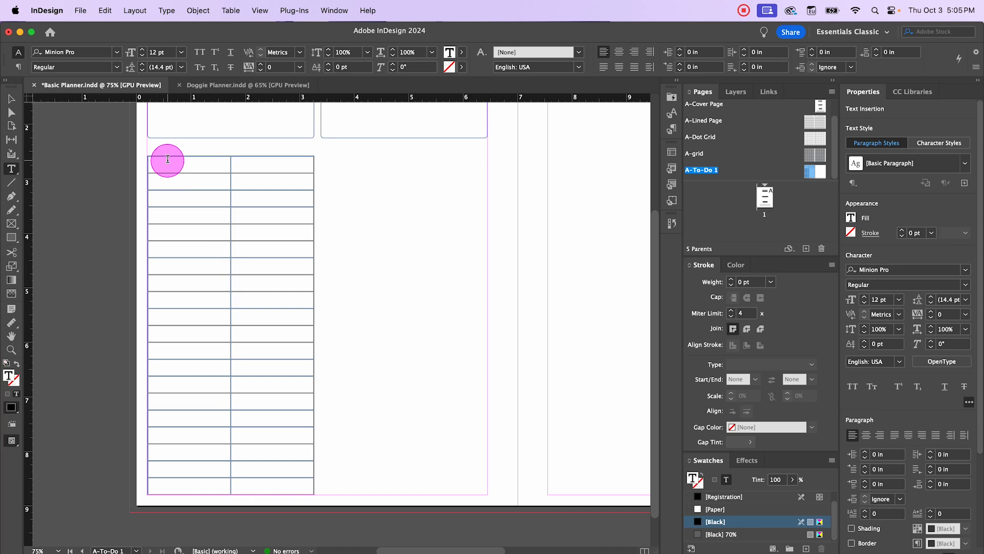
# Apply the "Lines" cell style to every cell of the new table and deselect it
pyautogui.moveTo(194, 168); pyautogui.dragTo(268, 235)
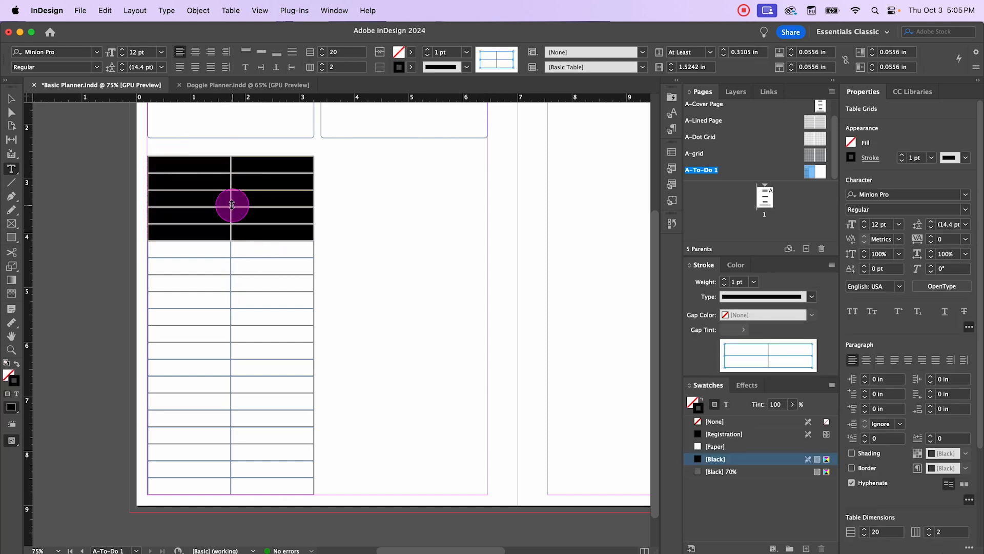
pyautogui.press('super+a')
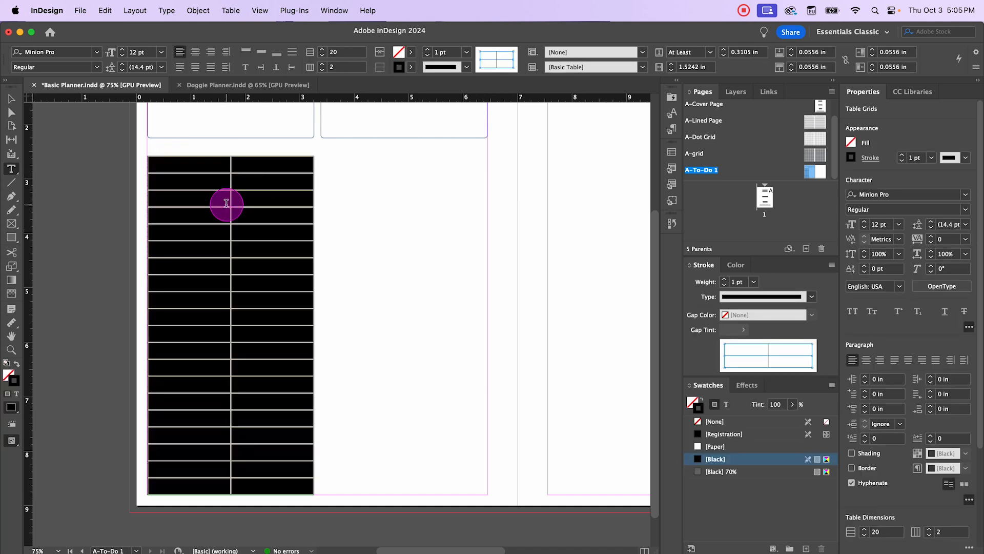
pyautogui.click(671, 172)
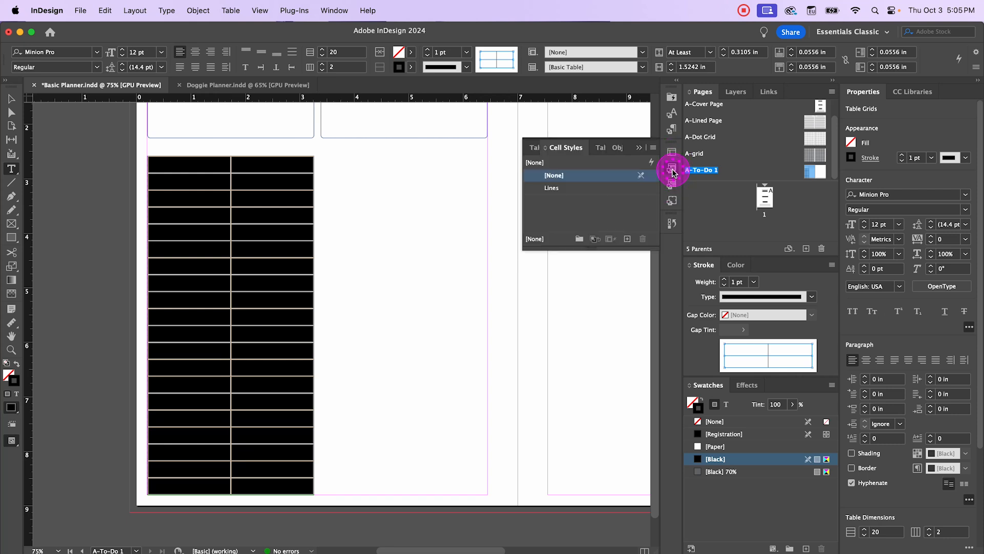
pyautogui.click(556, 188)
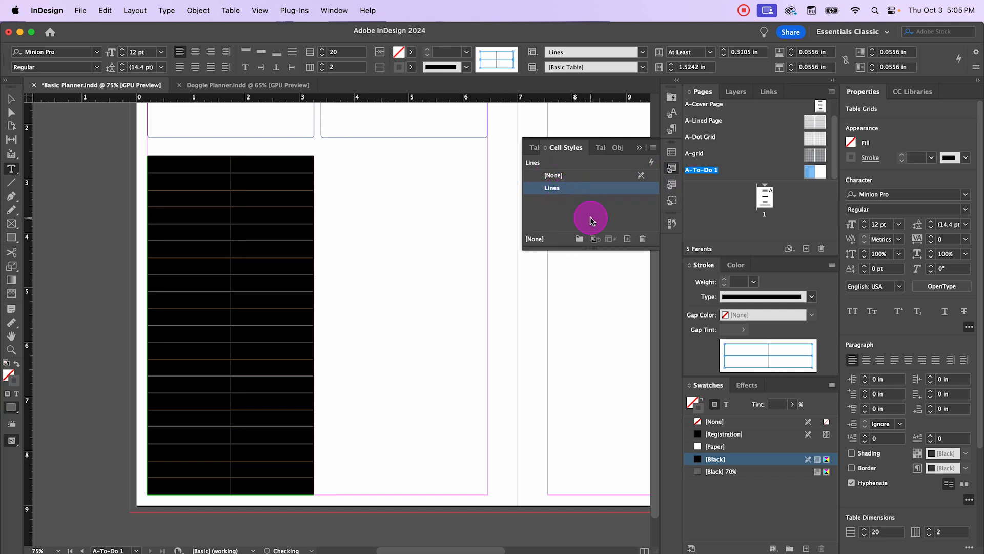
pyautogui.click(12, 100)
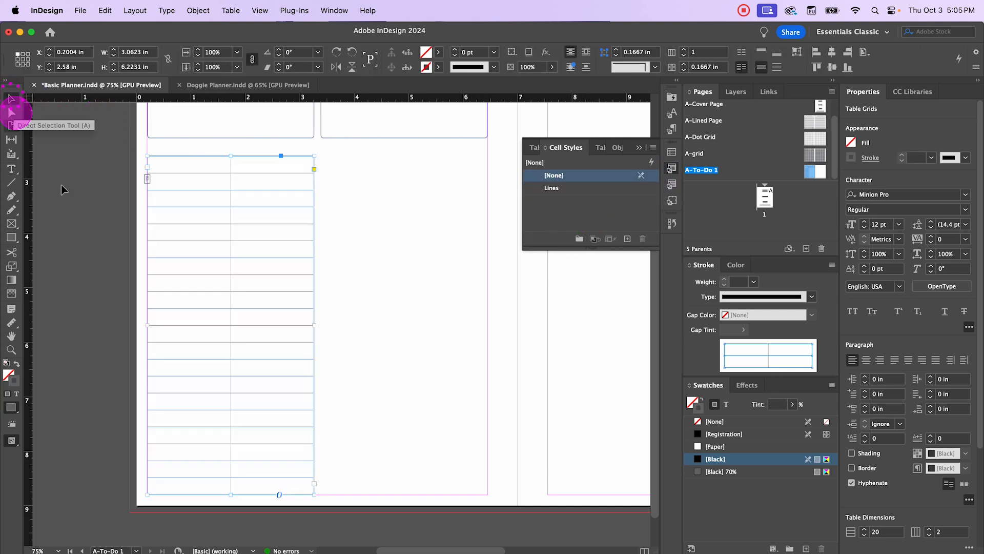
pyautogui.click(370, 261)
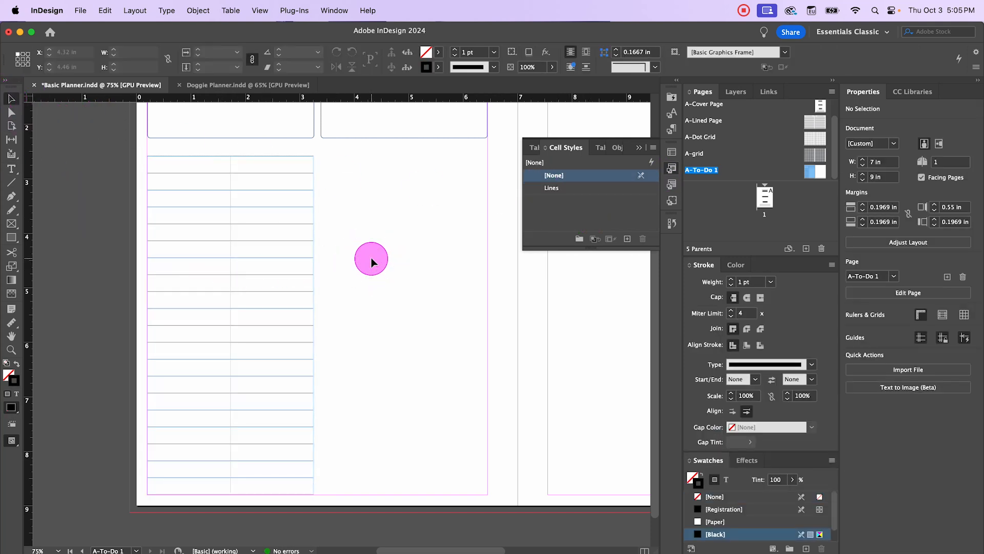
pyautogui.press('w')
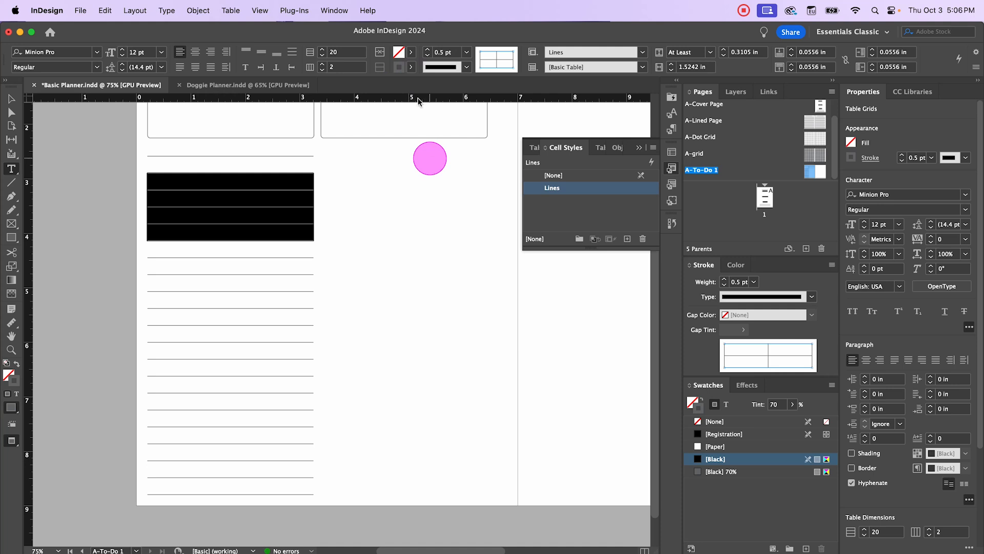
pyautogui.click(411, 68)
pyautogui.click(165, 161)
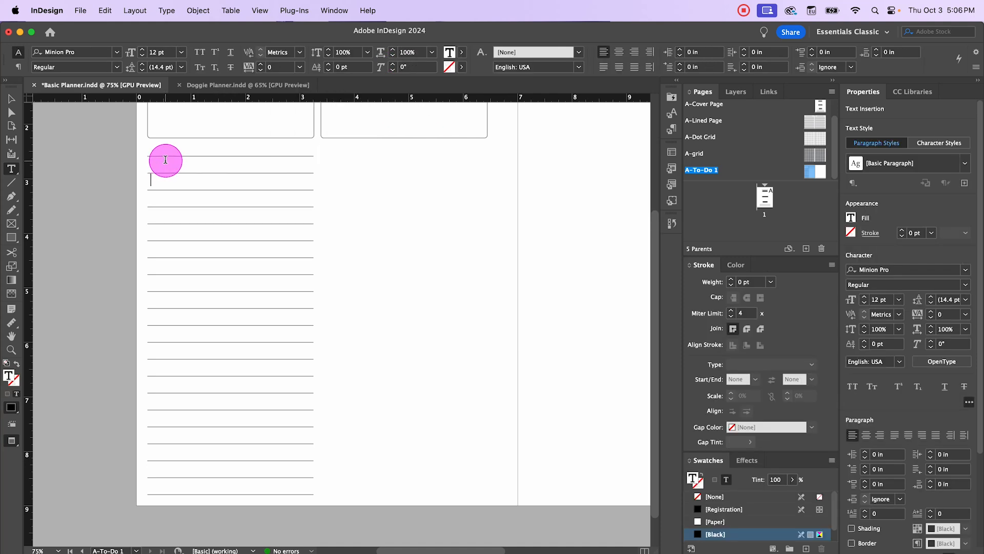
pyautogui.moveTo(165, 159)
pyautogui.mouseDown()
pyautogui.moveTo(195, 164)
pyautogui.moveTo(279, 395)
pyautogui.moveTo(274, 479)
pyautogui.mouseUp()
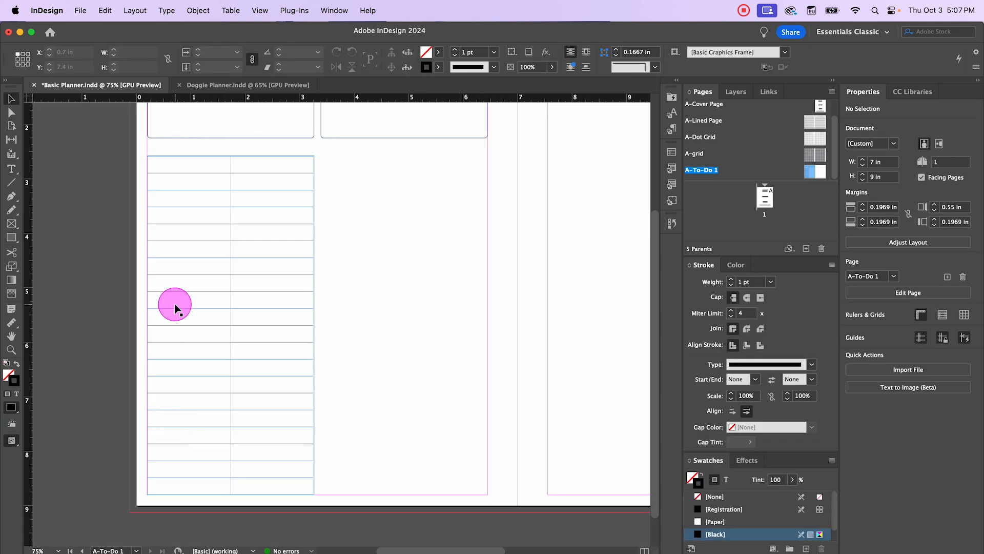
pyautogui.doubleClick(167, 168)
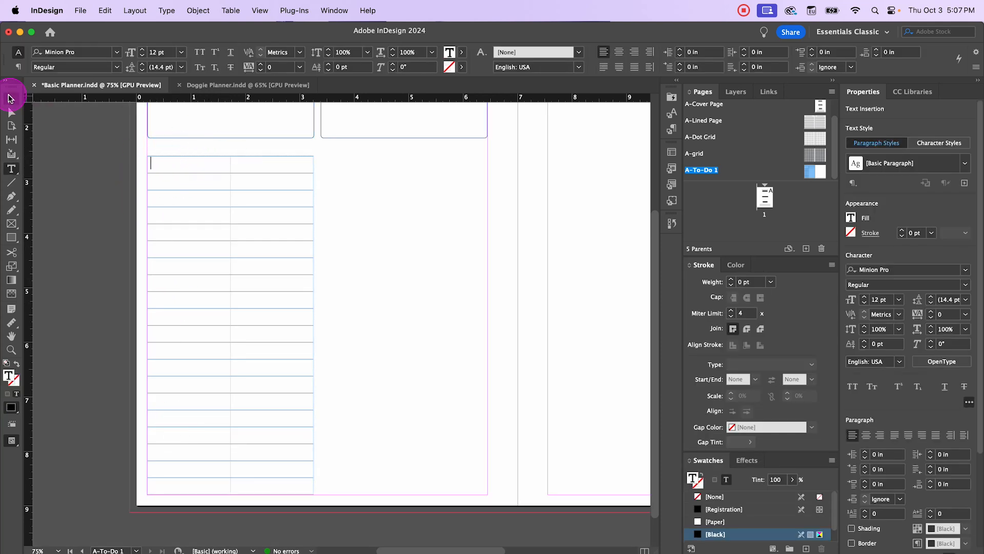
pyautogui.click(10, 98)
pyautogui.click(393, 219)
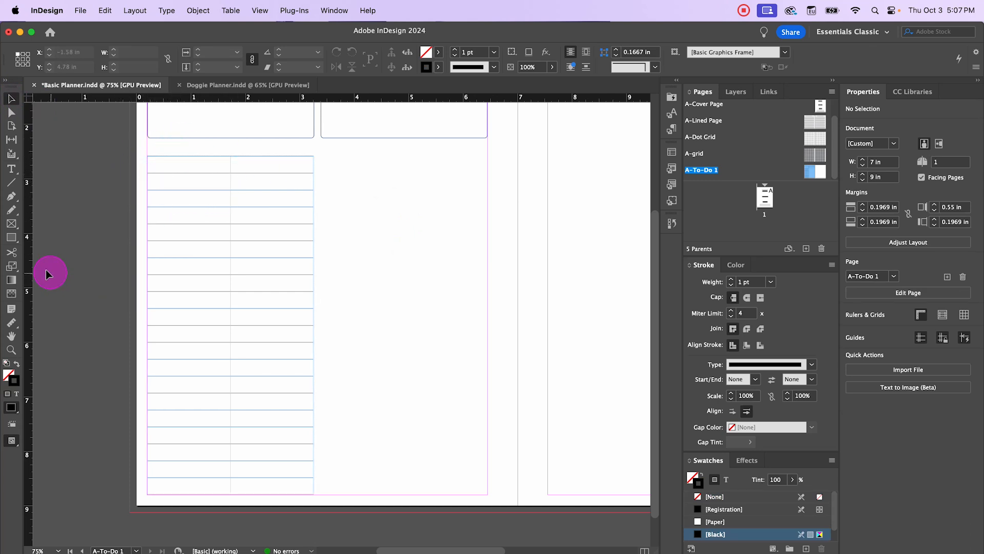
# Create a circle 0.2 in wide and 0.2 in high with the Ellipse tool in the empty area beside the table
pyautogui.click(11, 238)
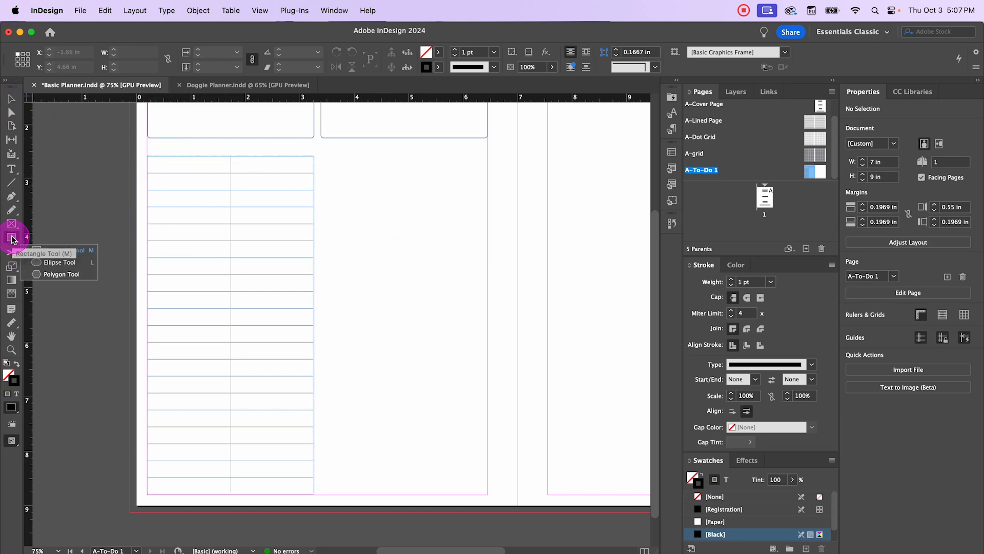
pyautogui.click(55, 262)
pyautogui.click(378, 228)
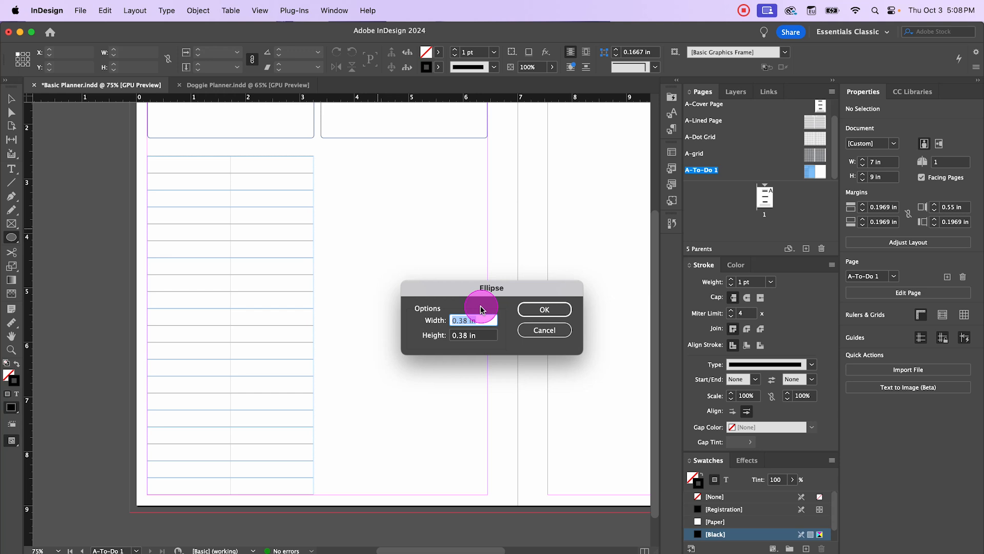
pyautogui.write('.2')
pyautogui.press('Tab')
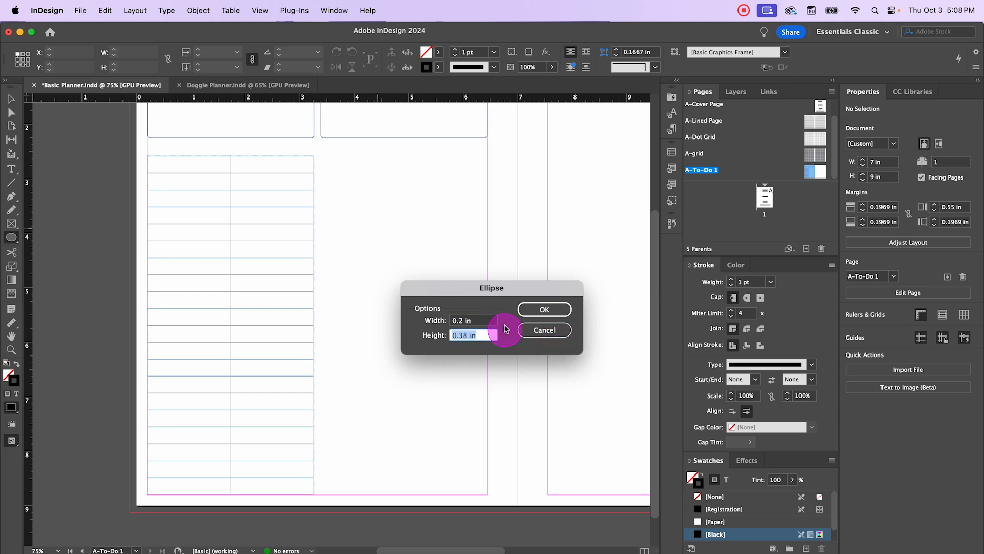
pyautogui.write('.2')
pyautogui.press('Return')
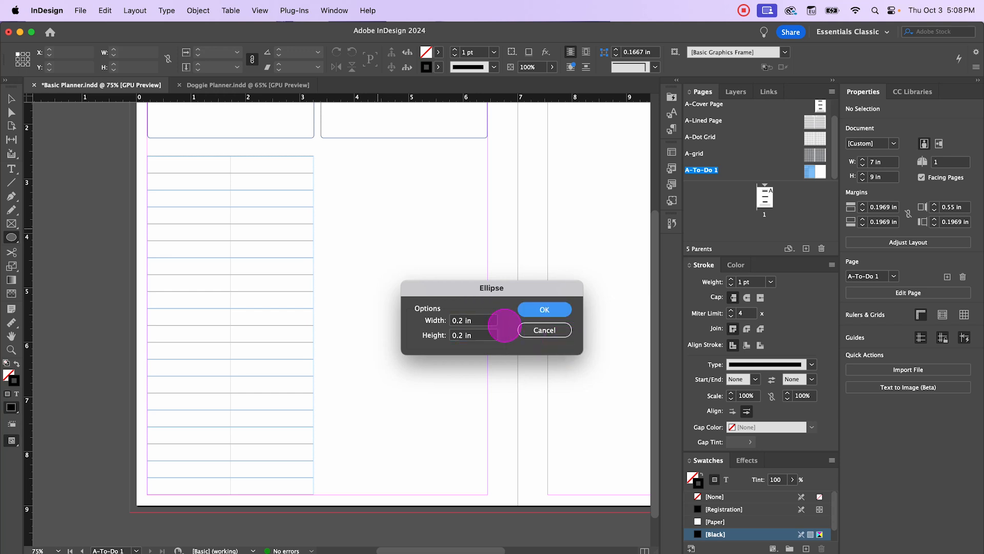
pyautogui.click(533, 312)
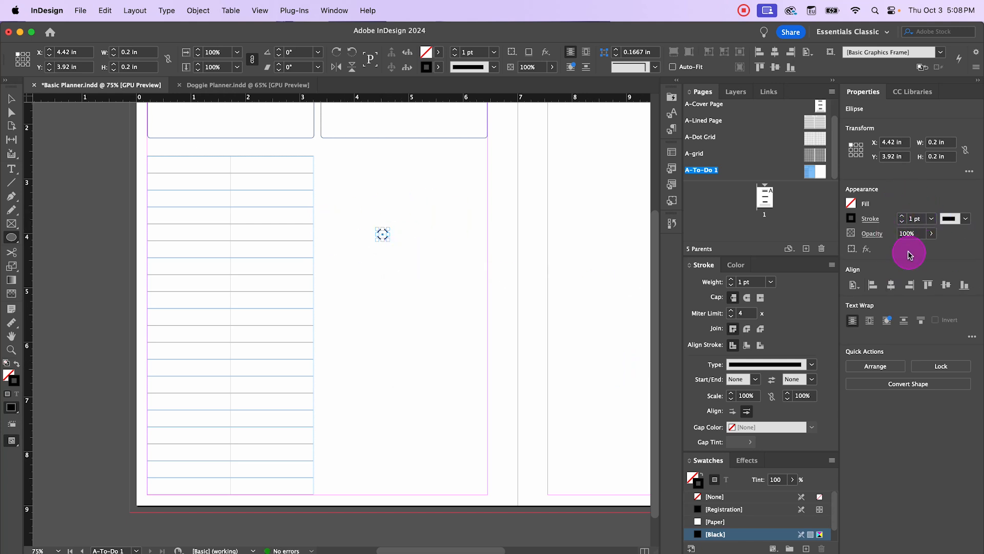
# Set the circle's stroke colour to the [Black] 70% swatch and deselect it
pyautogui.click(439, 68)
pyautogui.click(330, 151)
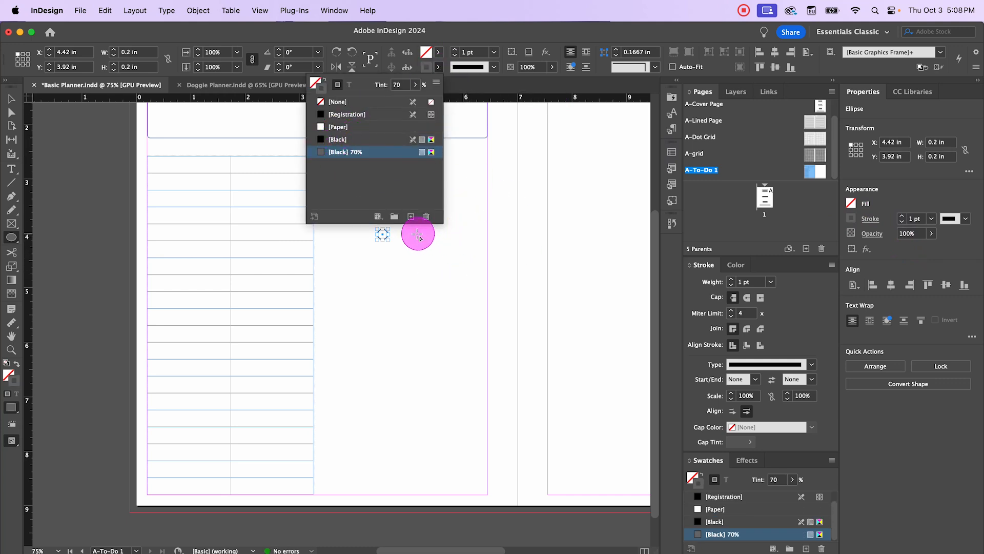
pyautogui.click(10, 99)
pyautogui.click(387, 266)
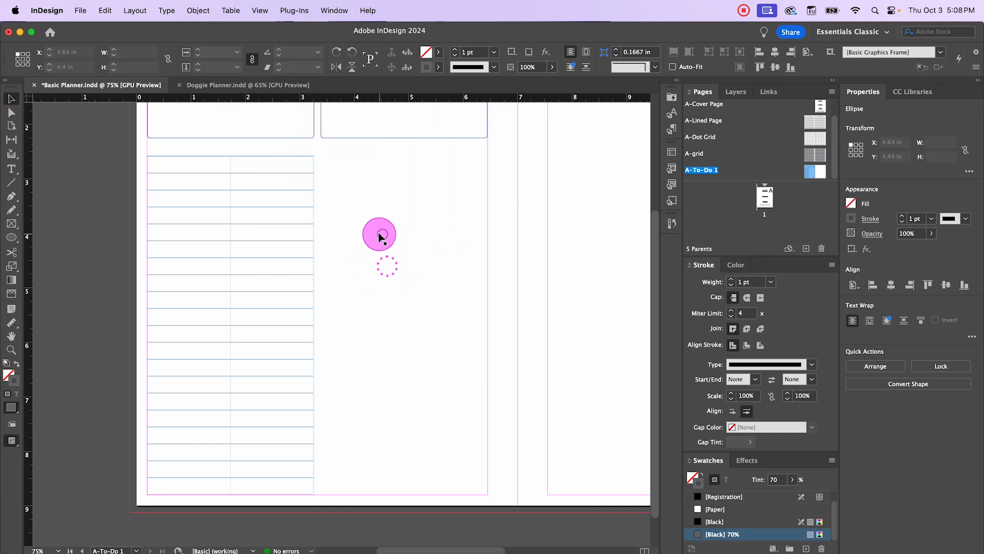
# Copy the circle and paste it inside the first cell of the table's top row
pyautogui.scroll(1, 358, 226)
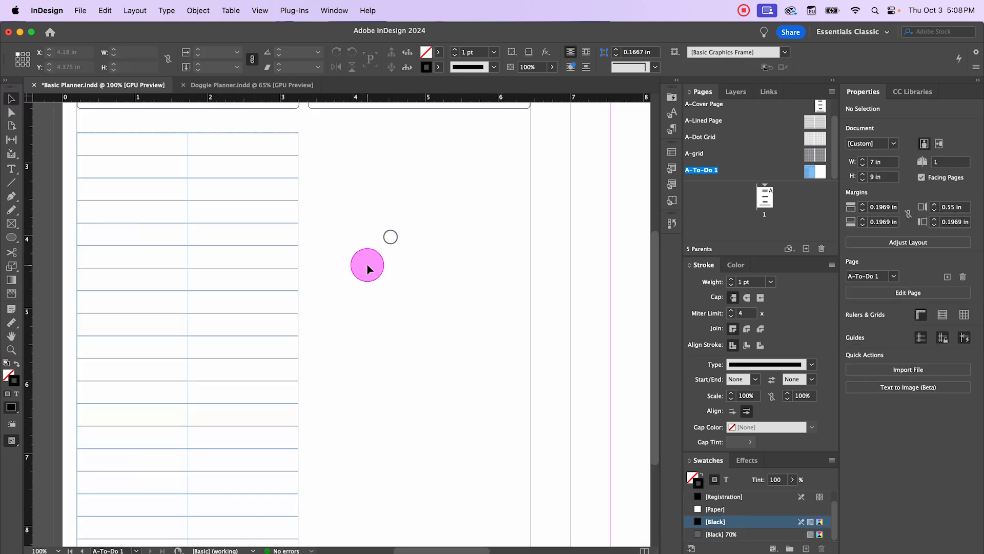
pyautogui.moveTo(363, 265); pyautogui.dragTo(442, 287)
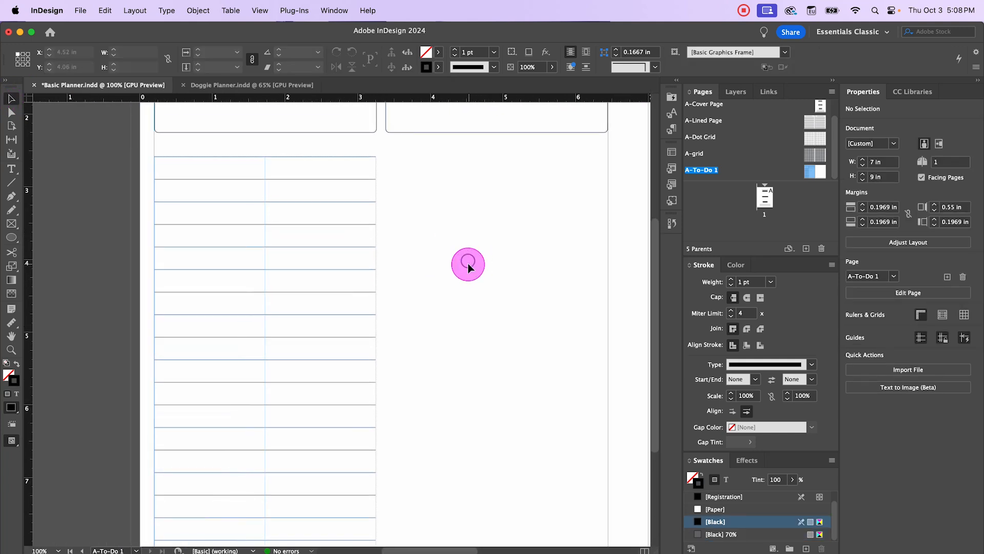
pyautogui.click(469, 262)
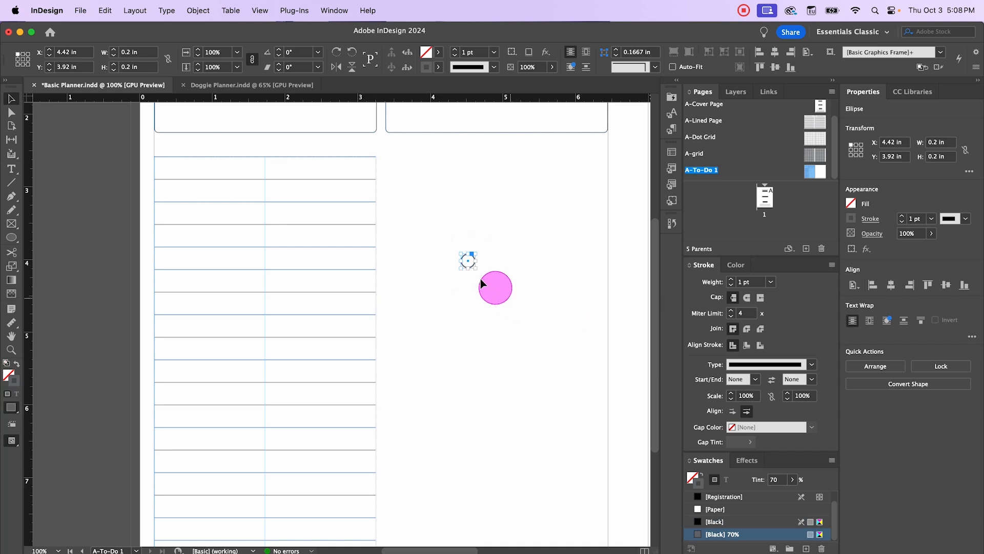
pyautogui.click(490, 245)
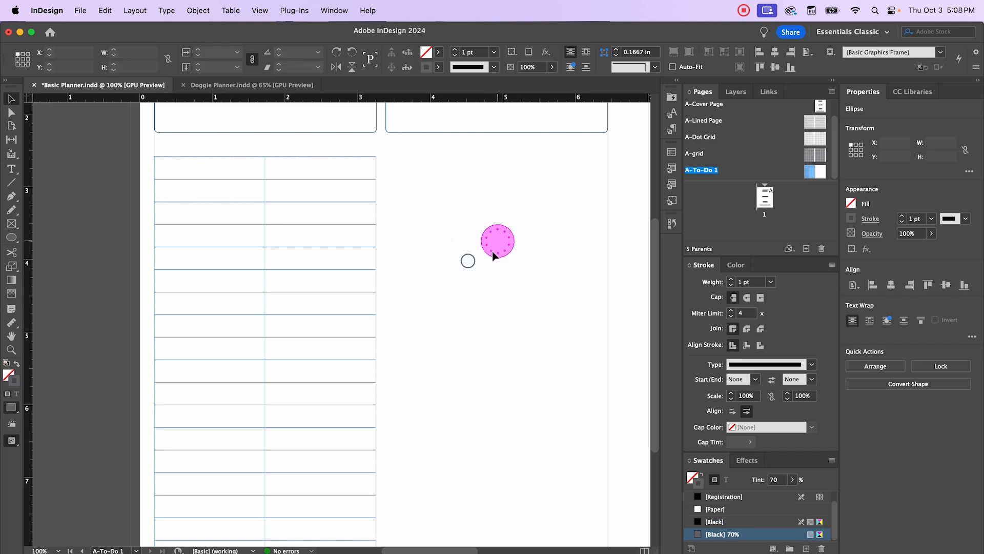
pyautogui.click(472, 270)
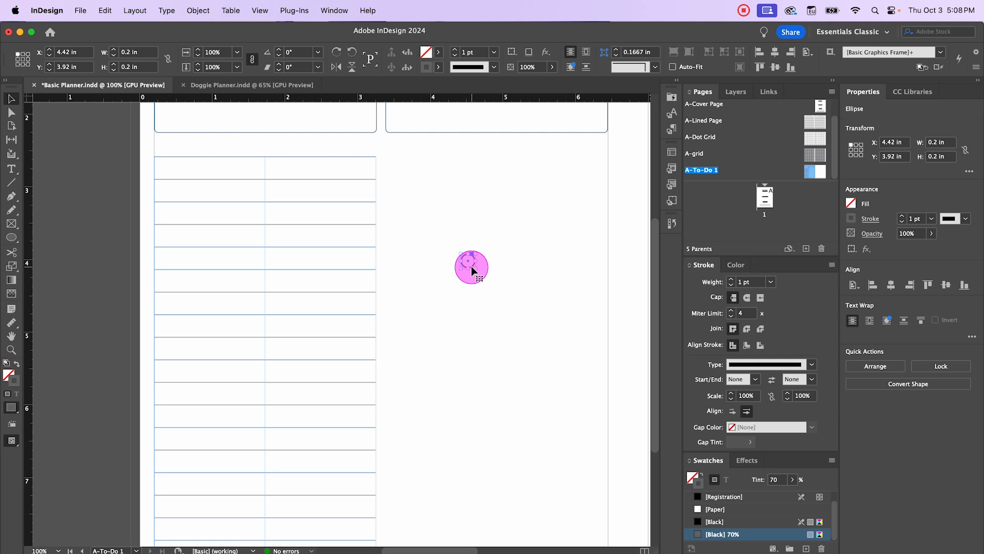
pyautogui.doubleClick(176, 169)
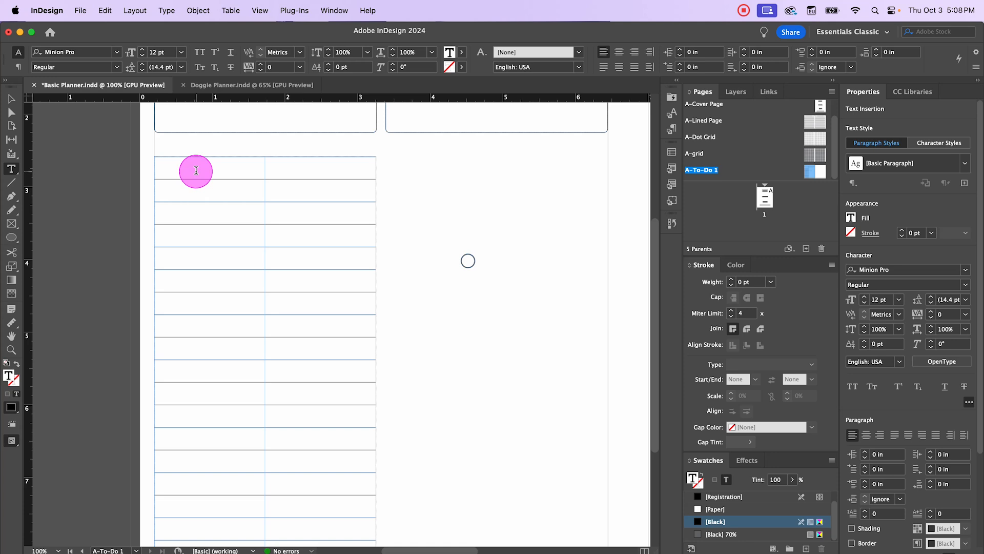
pyautogui.press('super+v')
pyautogui.click(11, 99)
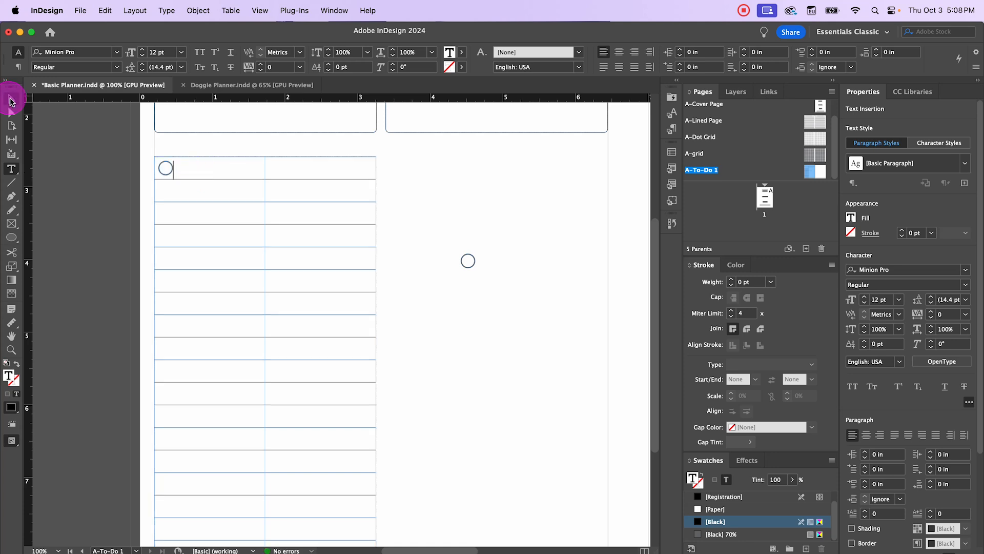
# Narrow the to-do table's first column to about 0.31 in so that it just fits the circle
pyautogui.doubleClick(269, 188)
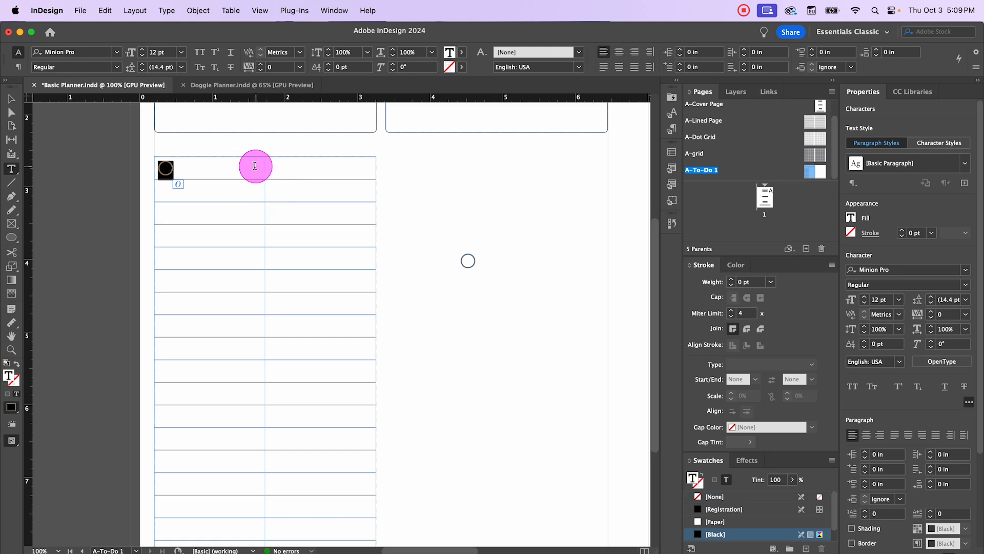
pyautogui.click(11, 98)
pyautogui.doubleClick(255, 181)
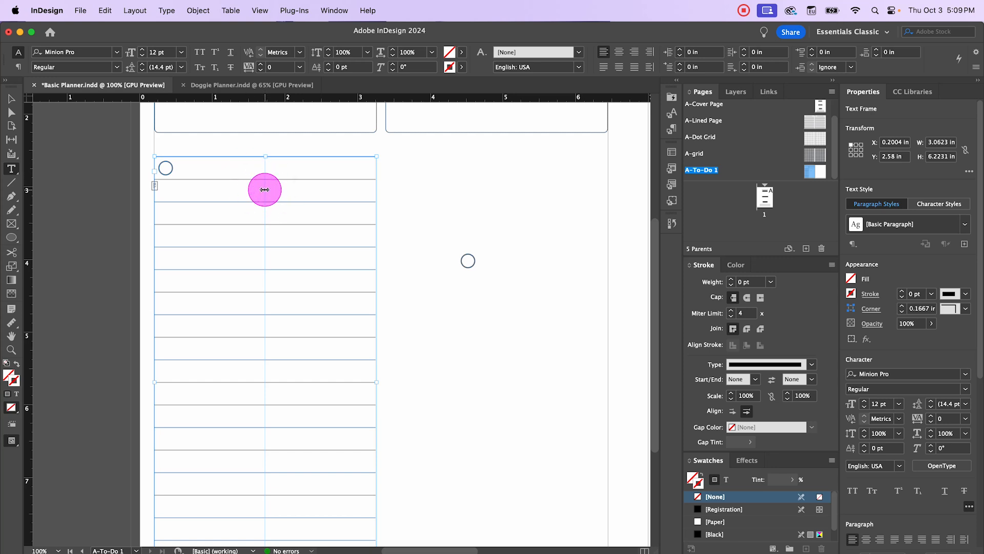
pyautogui.moveTo(265, 190); pyautogui.dragTo(176, 207)
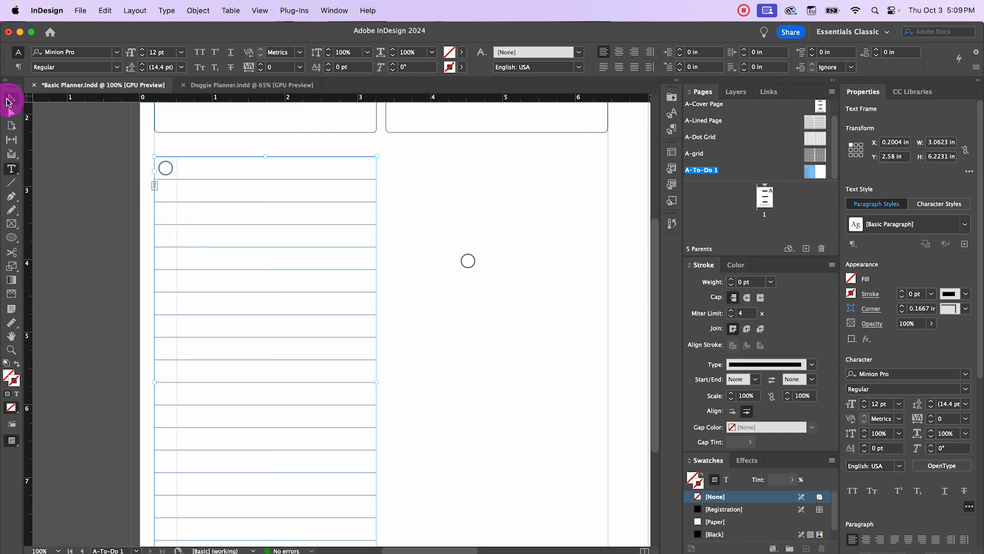
pyautogui.click(12, 99)
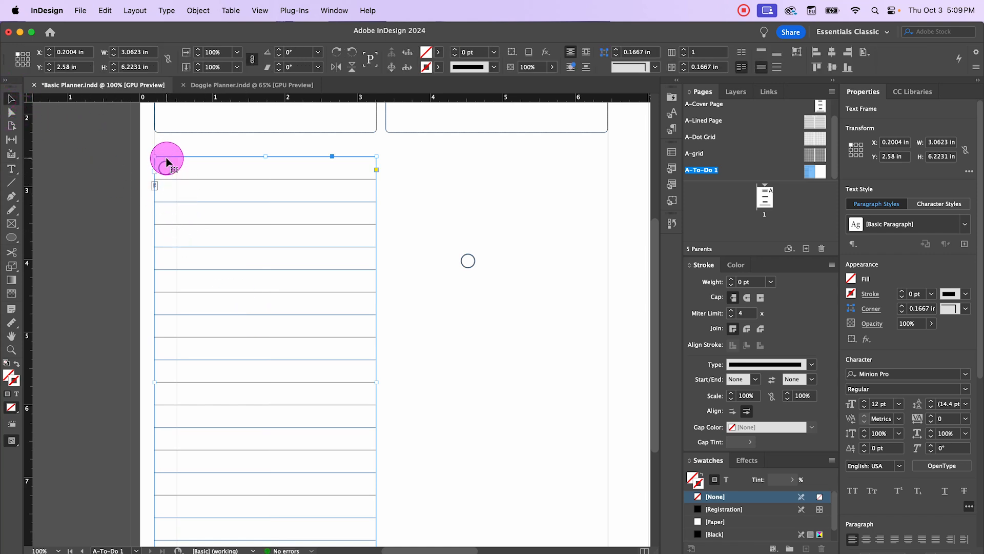
# Select the table's whole first column and set its cell border stroke to 0 pt
pyautogui.doubleClick(166, 169)
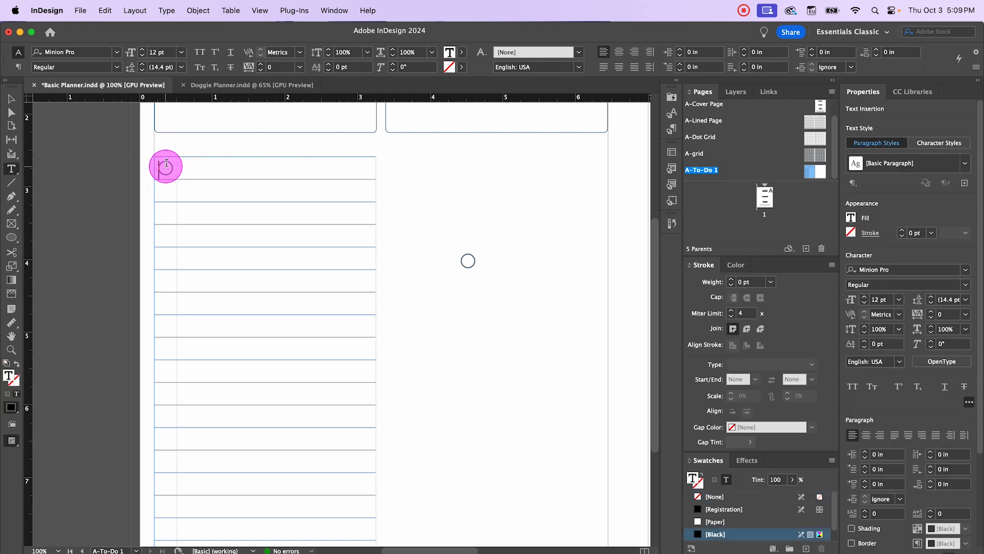
pyautogui.click(168, 152)
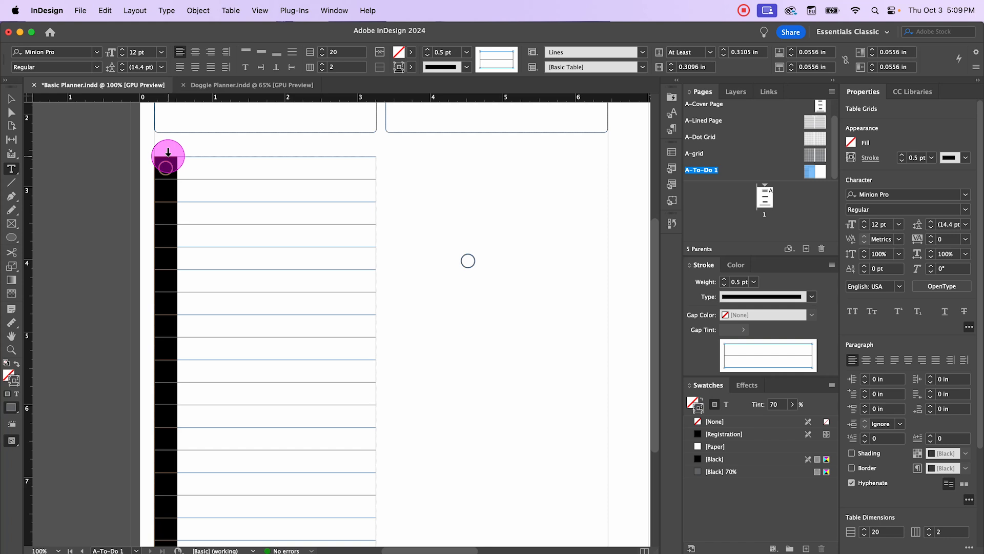
pyautogui.click(468, 57)
pyautogui.click(455, 68)
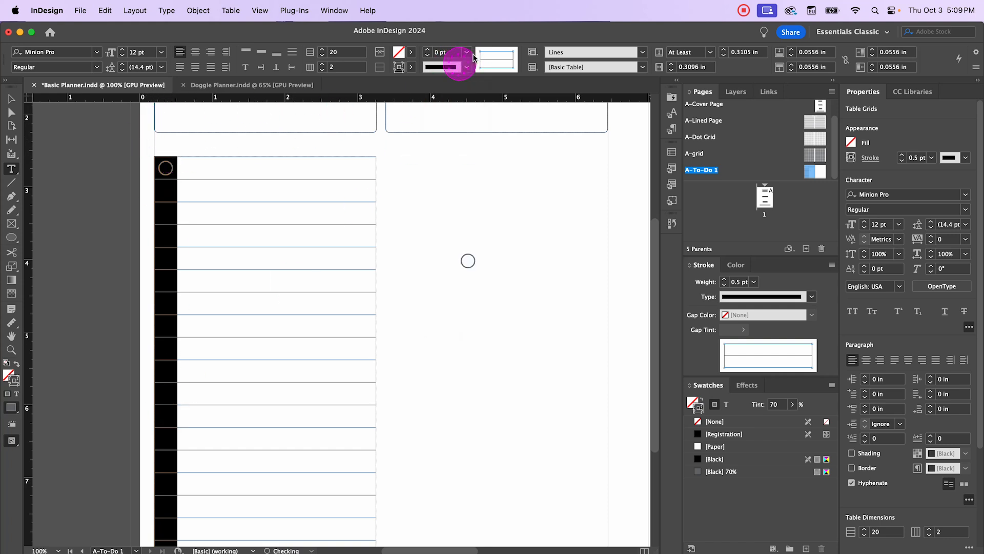
pyautogui.click(28, 109)
pyautogui.click(11, 102)
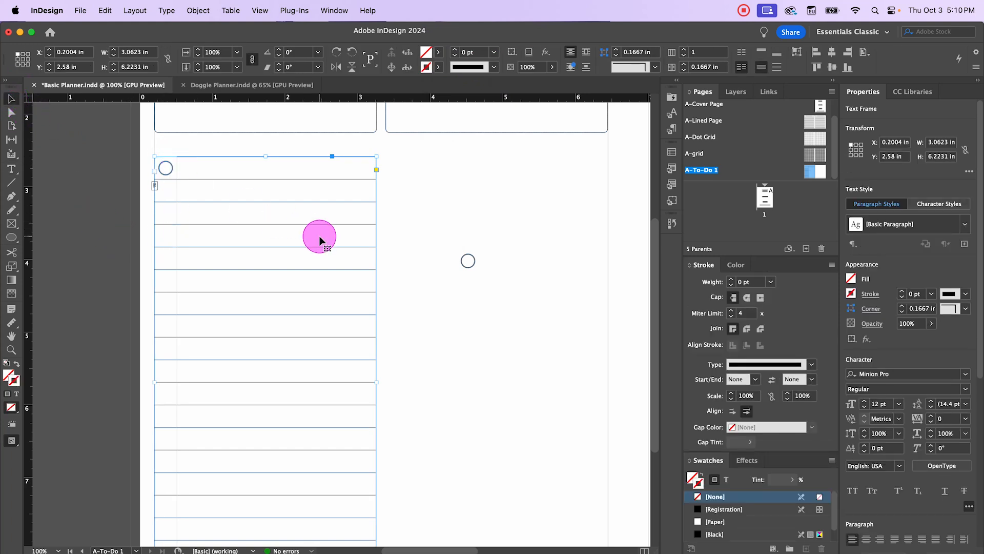
# Include the inner horizontal lines in the first column's border selection and set their stroke to 0 pt
pyautogui.doubleClick(166, 168)
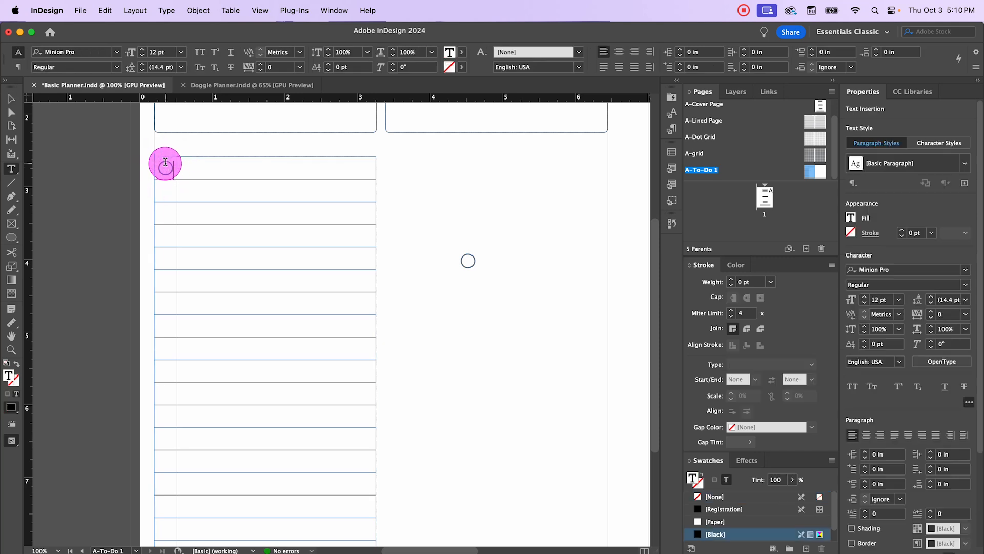
pyautogui.click(167, 154)
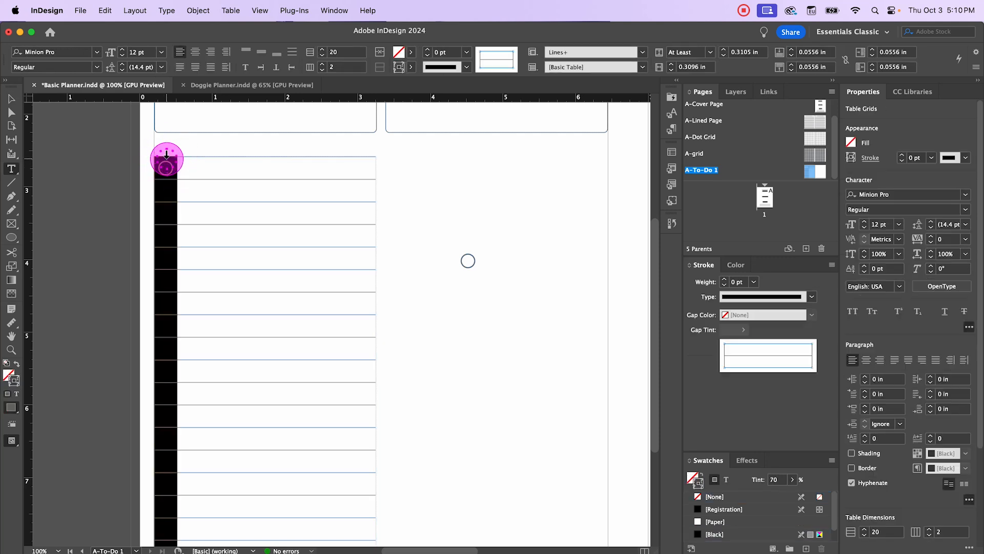
pyautogui.click(499, 63)
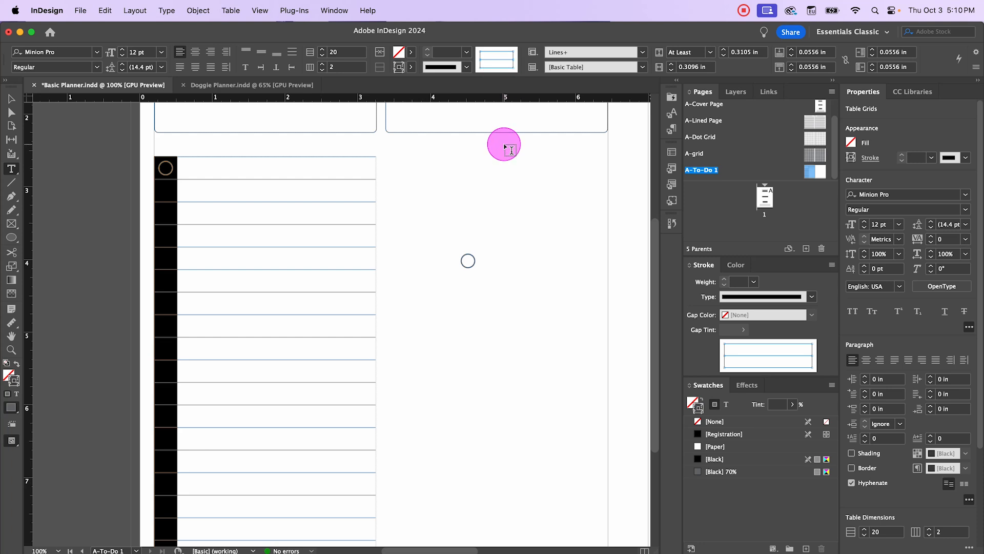
pyautogui.click(467, 53)
pyautogui.click(454, 64)
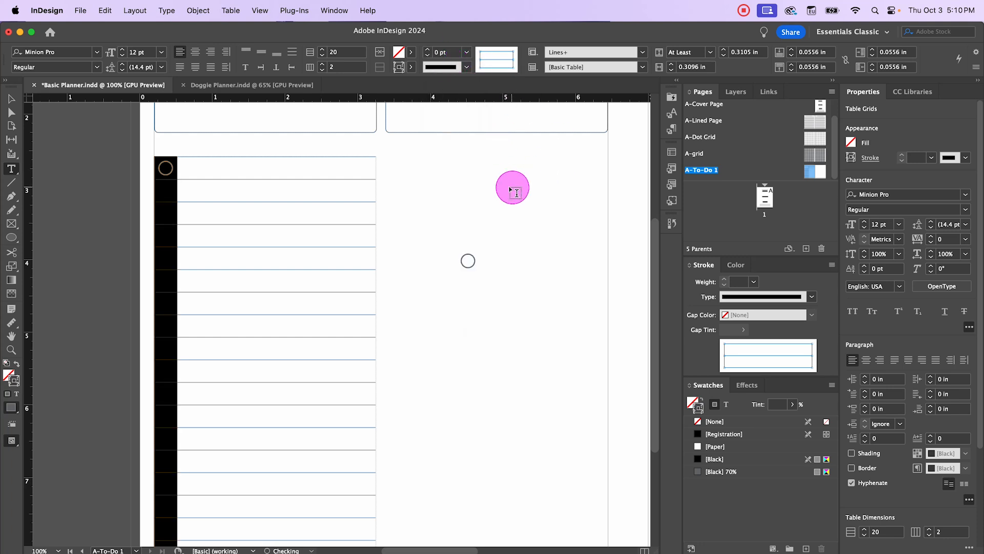
pyautogui.click(7, 100)
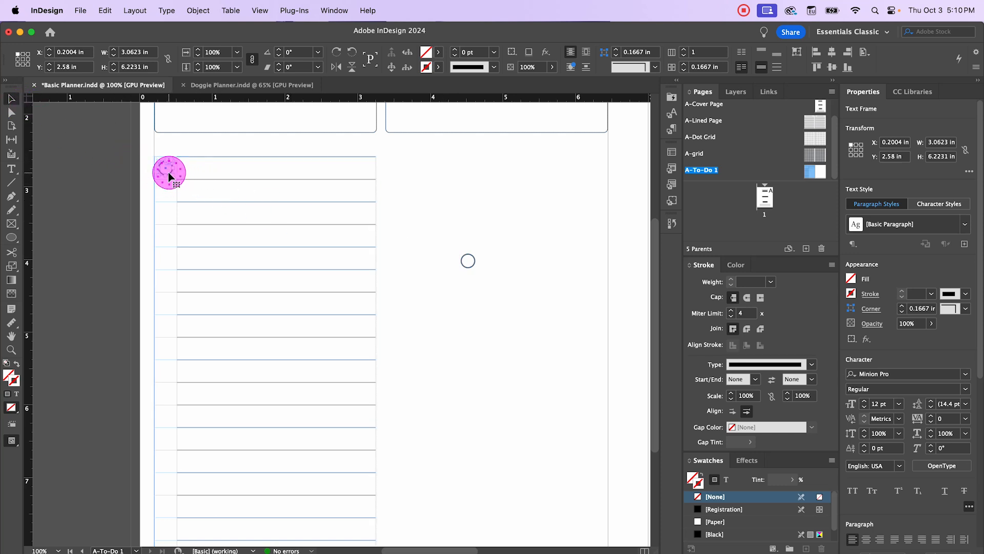
# Copy the loose circle and paste it into the first-column cells of rows 2 to 4
pyautogui.click(463, 267)
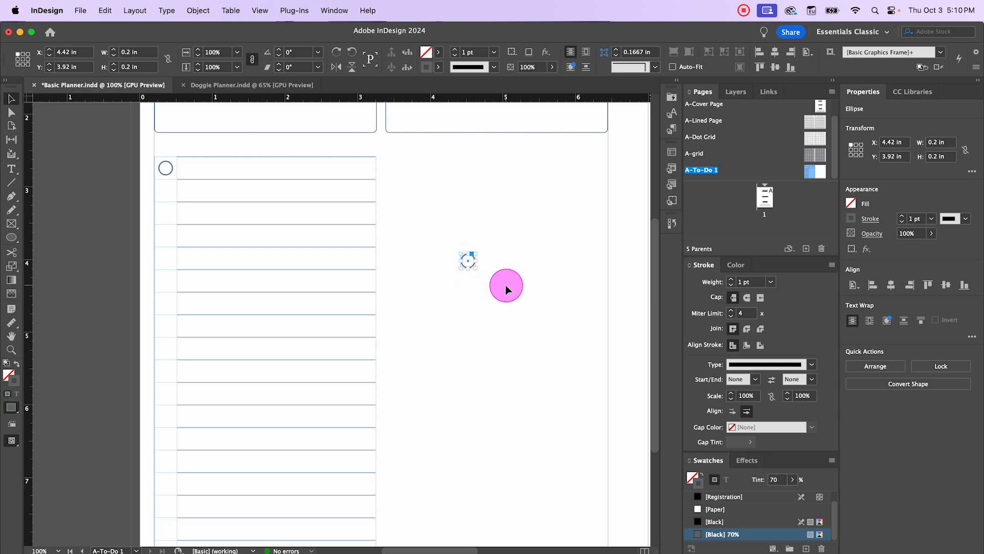
pyautogui.click(167, 195)
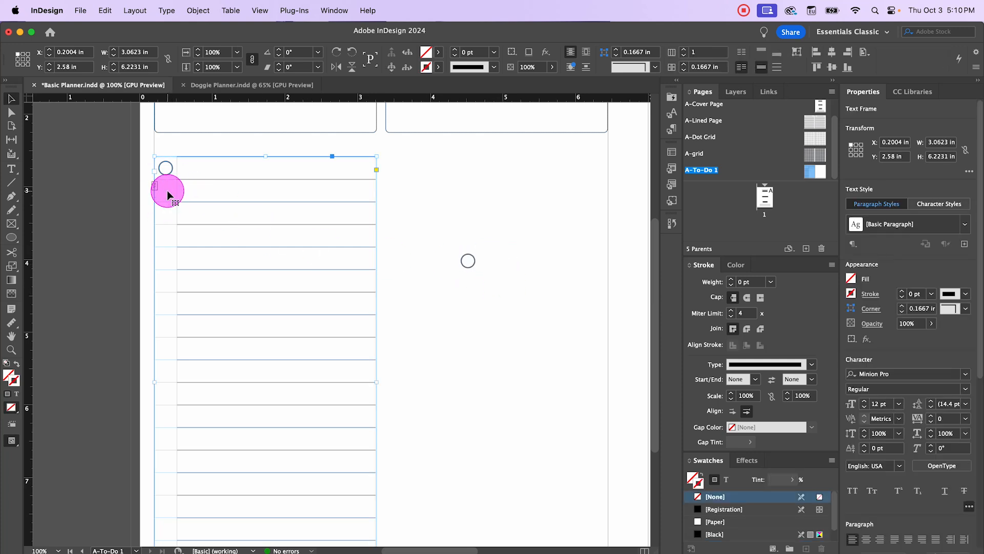
pyautogui.doubleClick(170, 195)
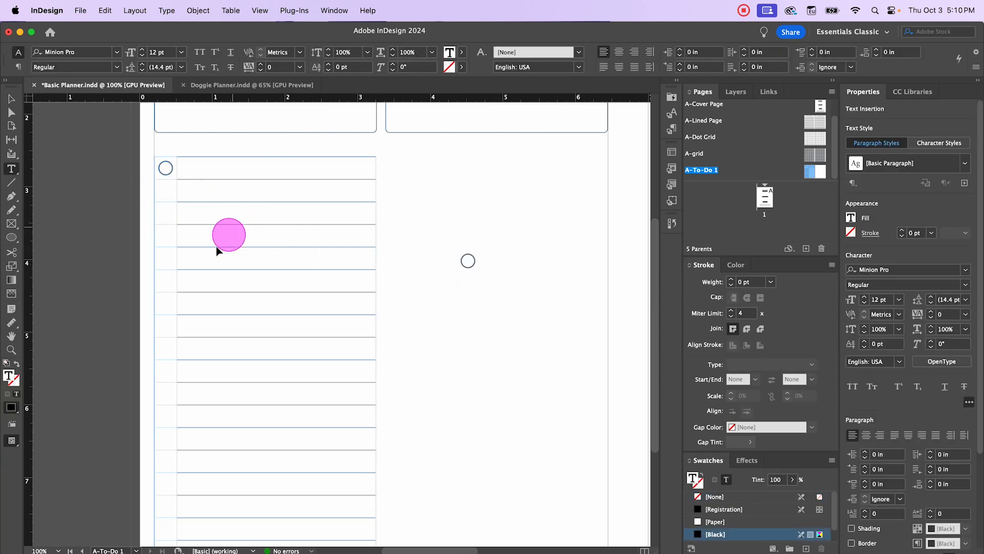
pyautogui.press('Return')
pyautogui.press('Return')
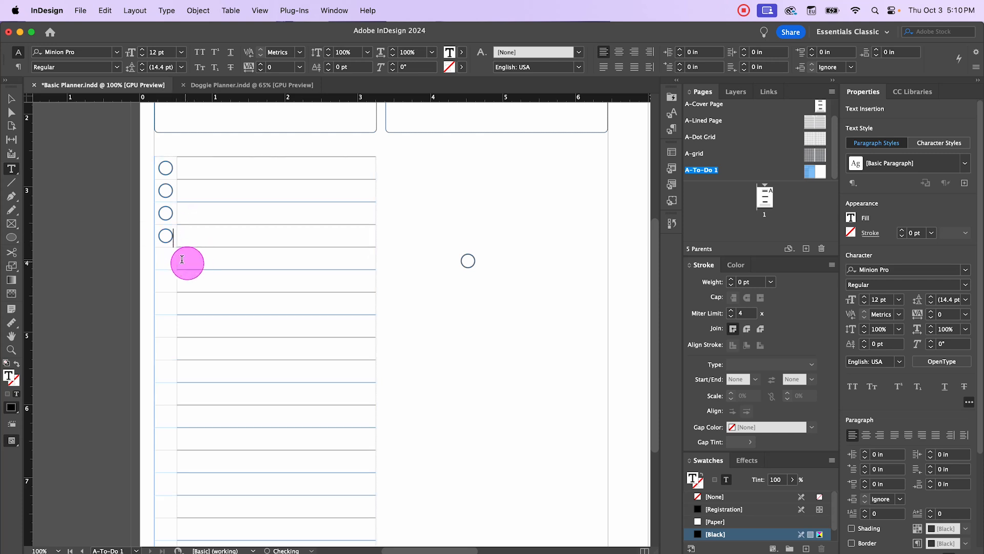
# Paste the circle into the first-column cells of rows 5, 6 and 7
pyautogui.moveTo(173, 258); pyautogui.dragTo(178, 261)
pyautogui.click(170, 259)
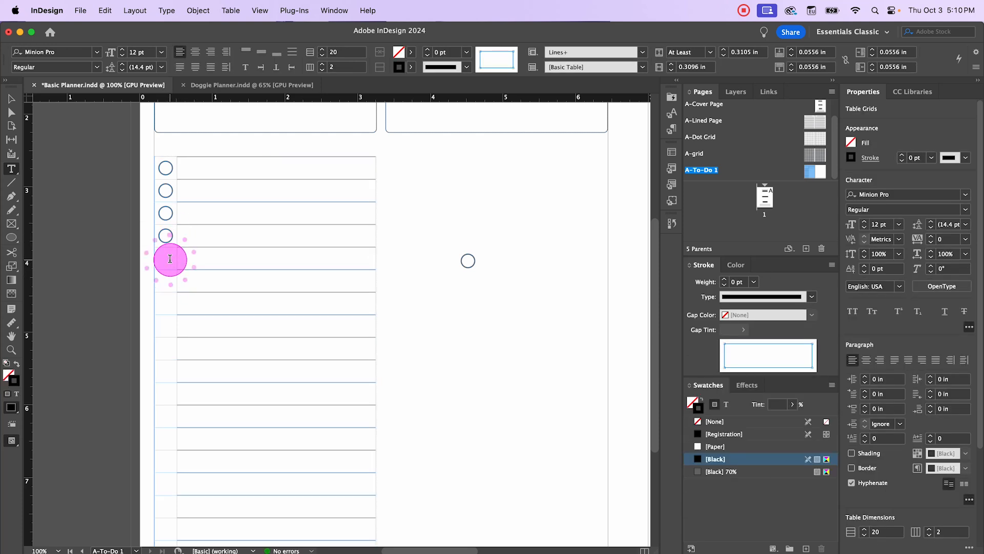
pyautogui.press('super+v')
pyautogui.click(165, 277)
pyautogui.press('super+v')
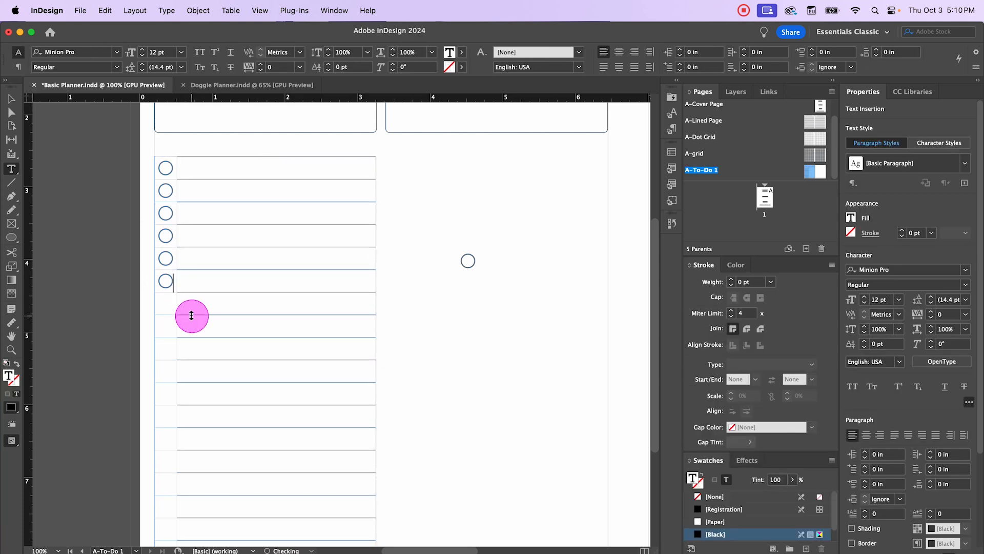
pyautogui.click(167, 299)
pyautogui.press('super+v')
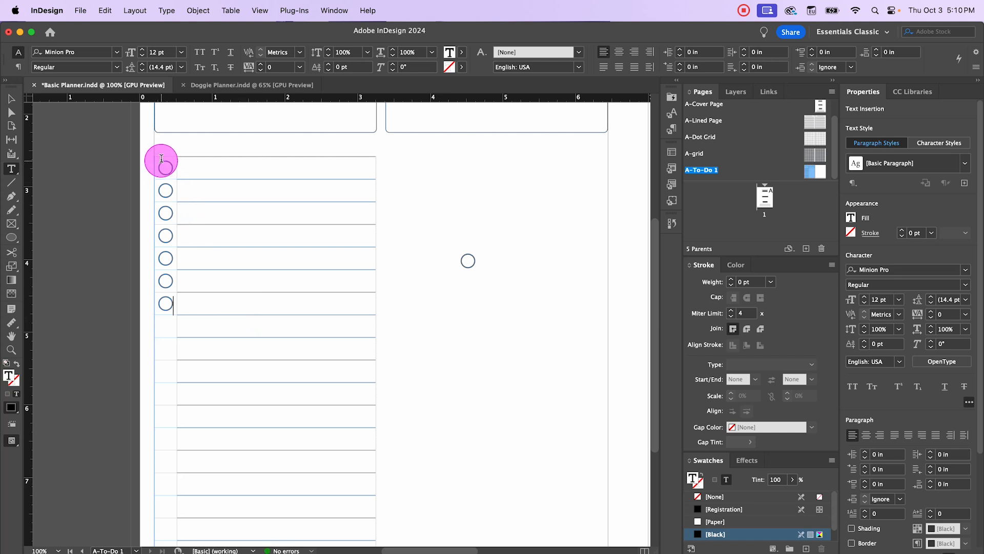
# Copy the seven circle cells, undo a paste into the single eighth cell, and paste them over the selected first-column cells of rows 8 to 14
pyautogui.moveTo(162, 159); pyautogui.dragTo(161, 298)
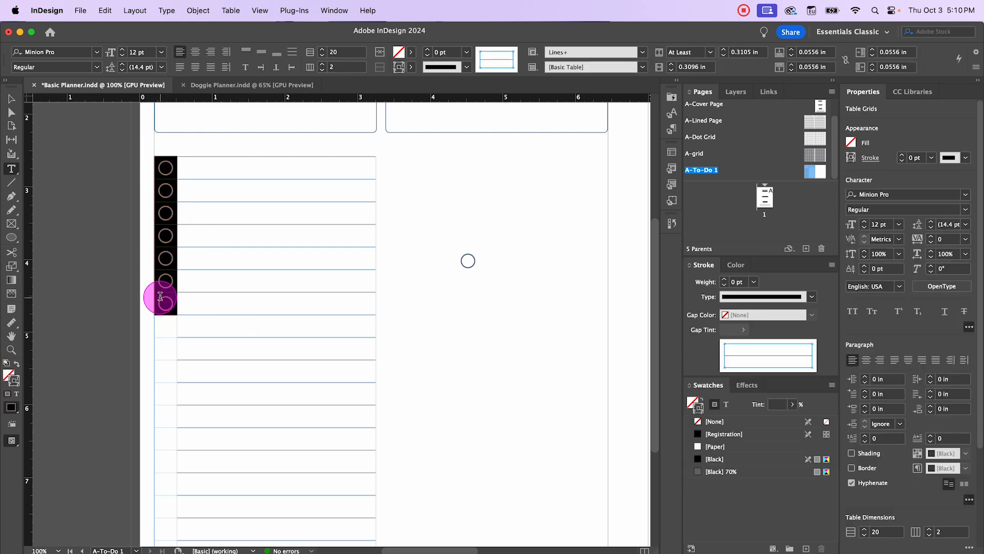
pyautogui.click(161, 327)
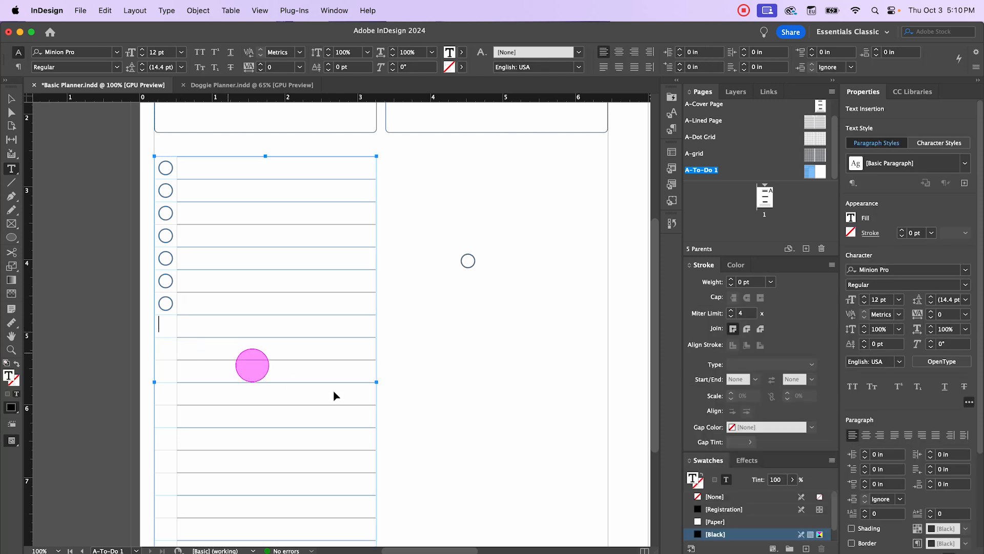
pyautogui.press('super+v')
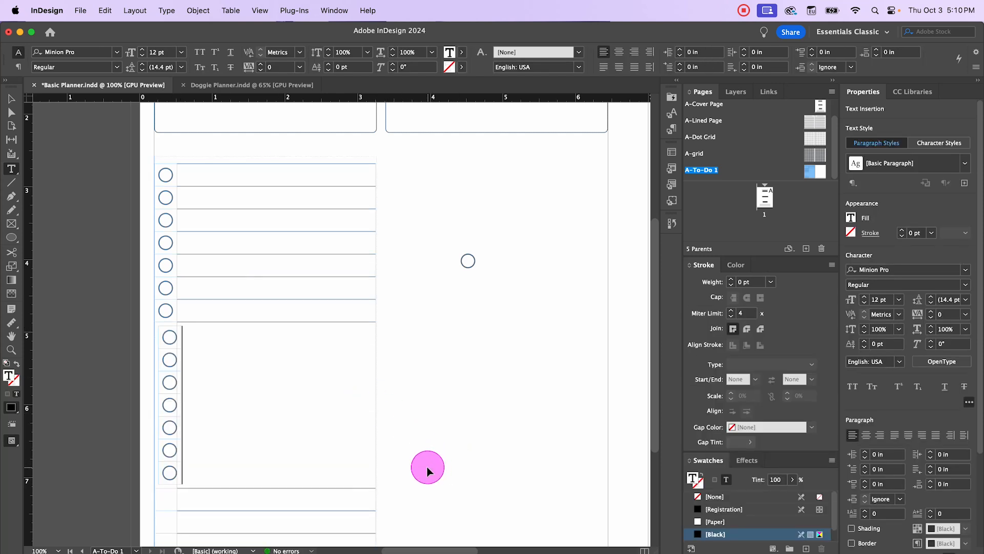
pyautogui.press('super+z')
pyautogui.moveTo(161, 324); pyautogui.dragTo(160, 451)
pyautogui.press('super+v')
# Paste the circle into each of the five remaining visible empty cells at the bottom of the first column
pyautogui.scroll(-5, 402, 494)
pyautogui.click(167, 347)
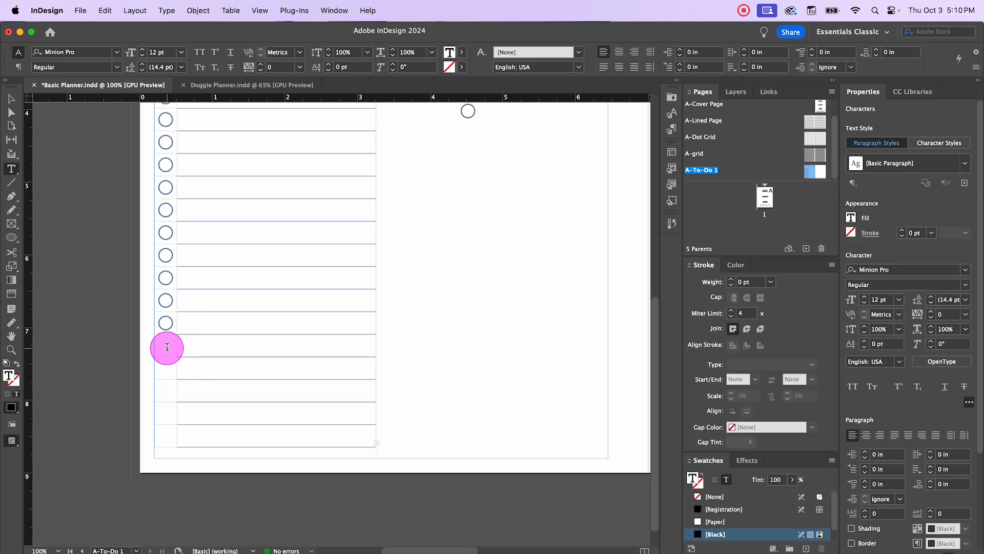
pyautogui.press('super+v')
pyautogui.click(174, 374)
pyautogui.press('super+v')
pyautogui.click(162, 388)
pyautogui.press('super+v')
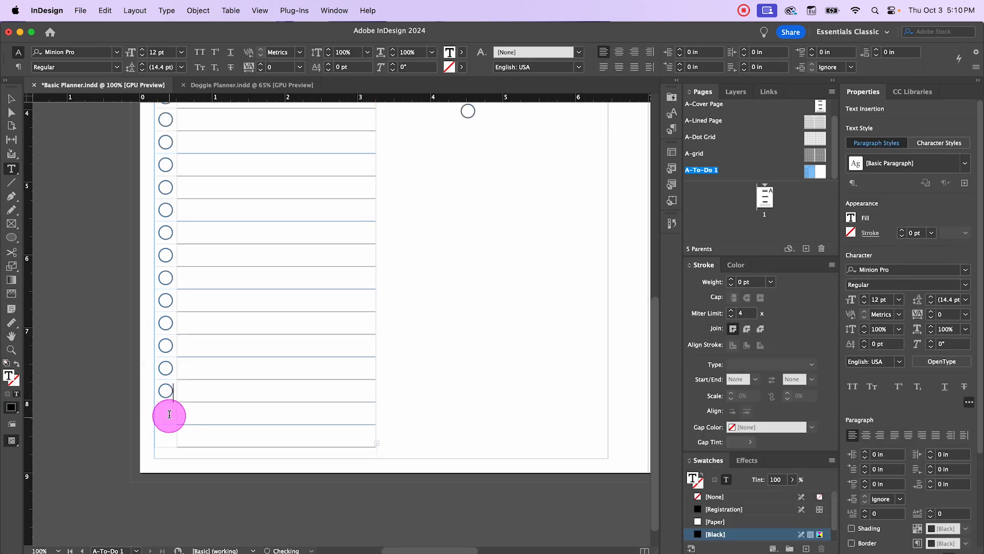
pyautogui.click(169, 414)
pyautogui.press('super+v')
pyautogui.click(163, 435)
pyautogui.press('super+v')
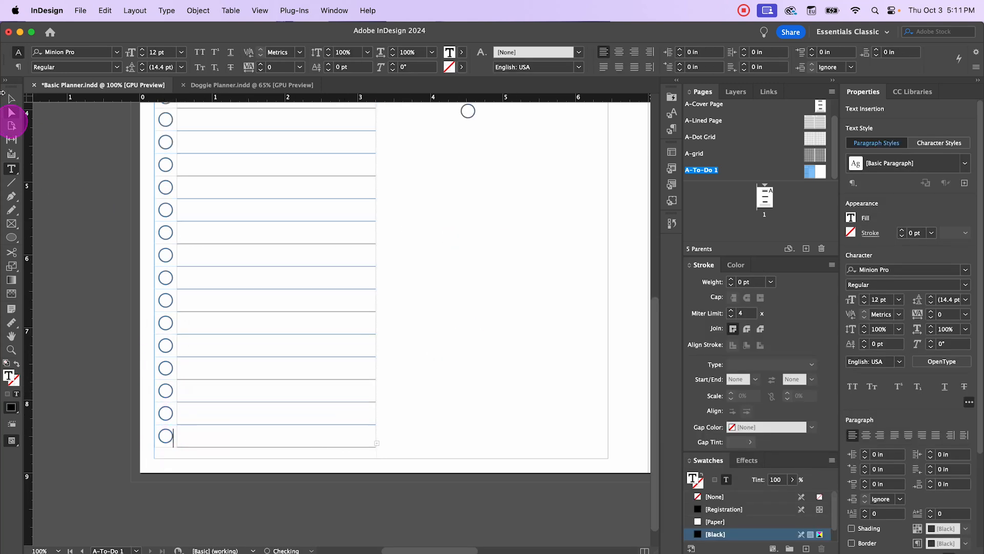
pyautogui.click(11, 97)
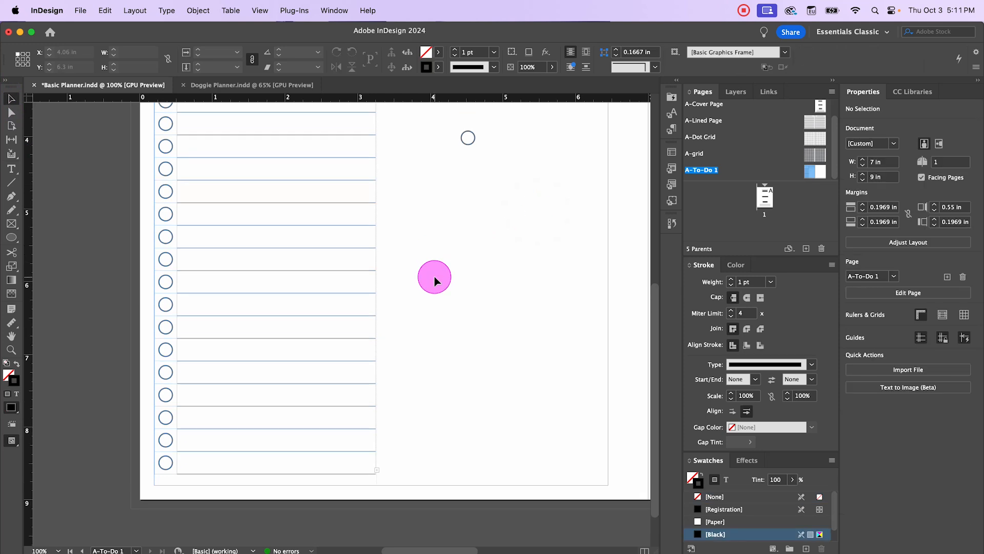
# Check the finished to-do list in preview mode, without guides and frame edges
pyautogui.scroll(5, 433, 275)
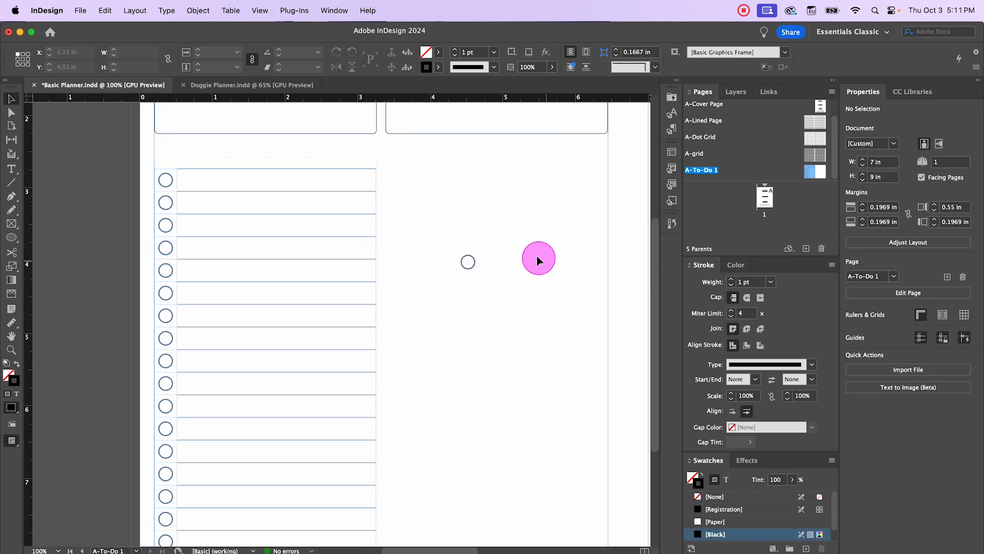
pyautogui.press('w')
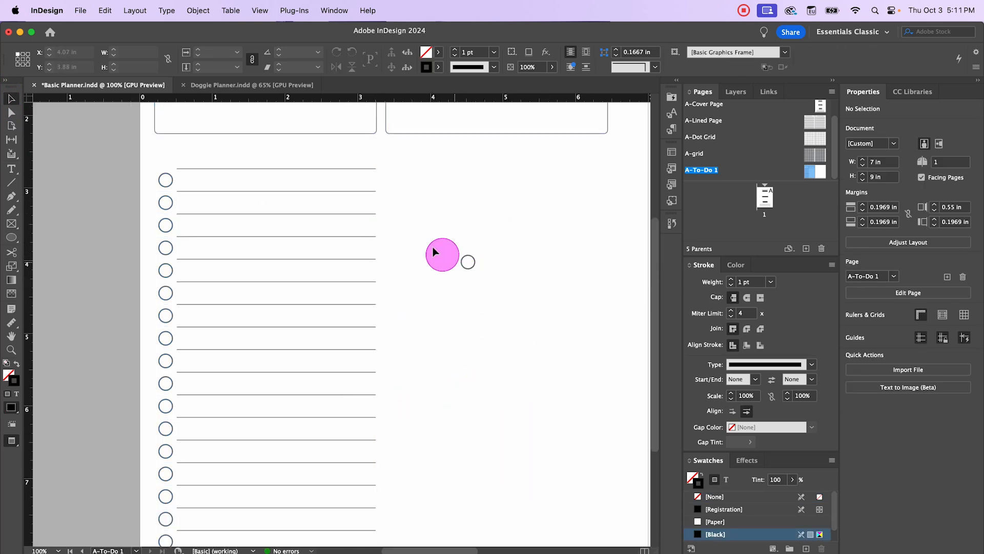
pyautogui.press('w')
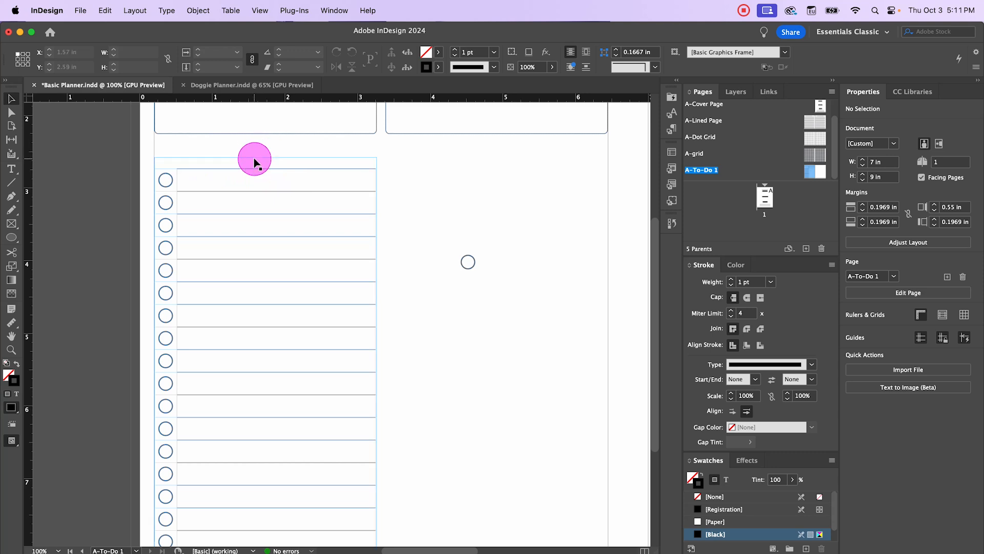
pyautogui.click(206, 180)
pyautogui.doubleClick(206, 180)
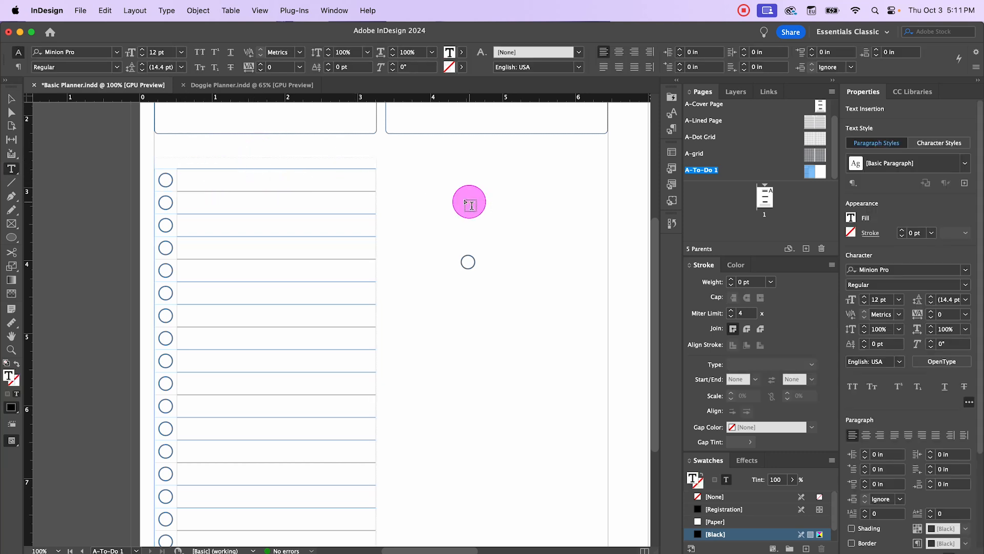
pyautogui.click(477, 193)
pyautogui.press('w')
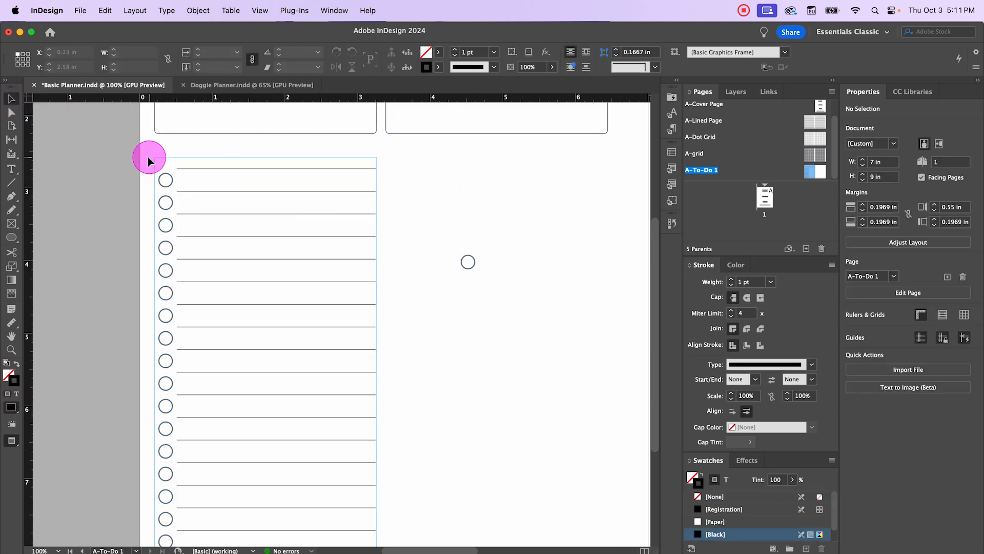
# Remove the top border line of the first row's writing cell and preview the list
pyautogui.scroll(-5, 398, 278)
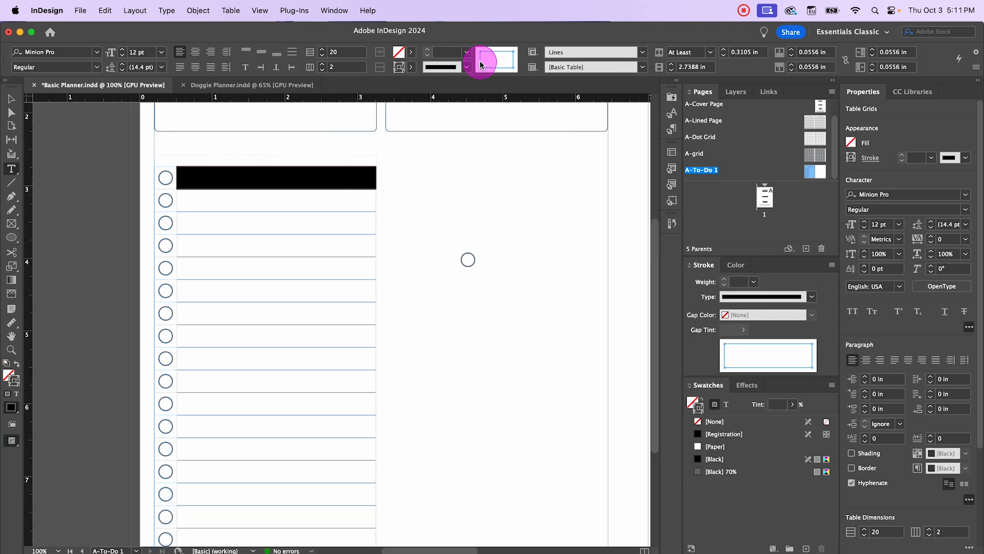
pyautogui.click(500, 71)
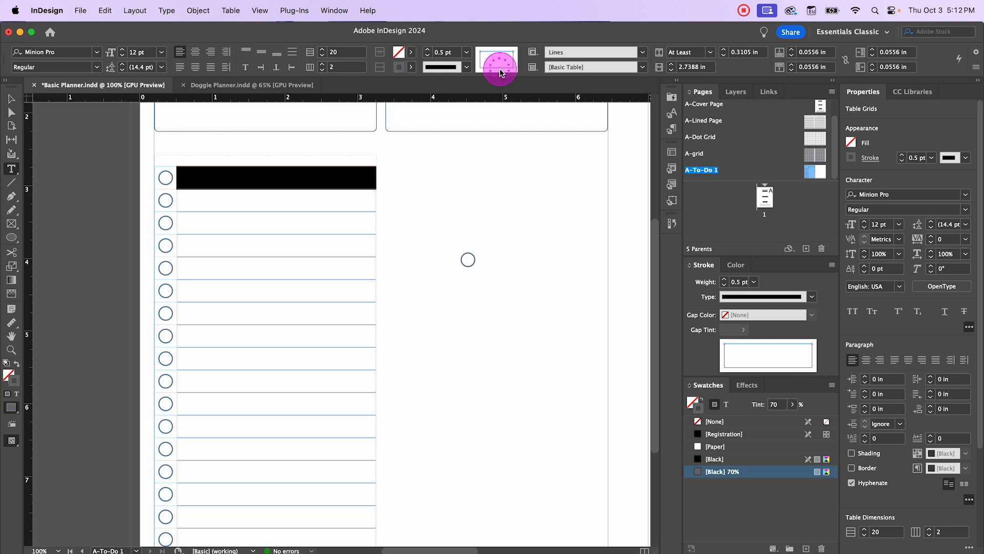
pyautogui.click(464, 53)
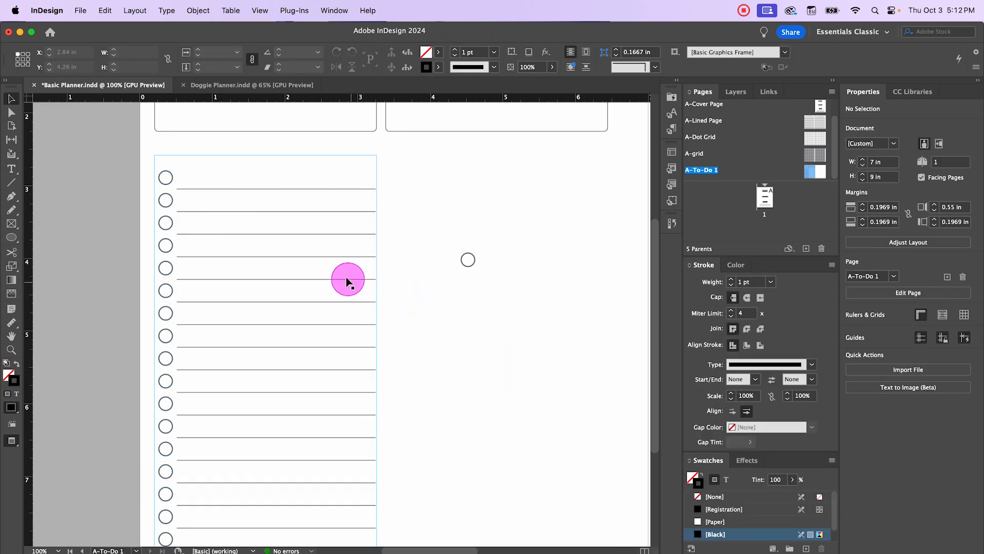
# Delete the leftover circle in the empty area beside the to-do list
pyautogui.press('super+minus')
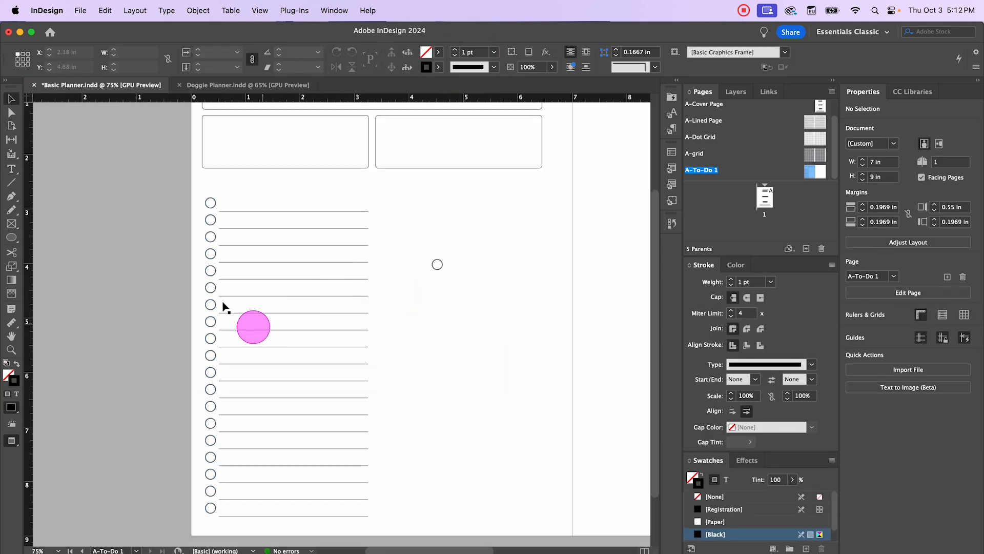
pyautogui.moveTo(200, 169); pyautogui.dragTo(203, 518)
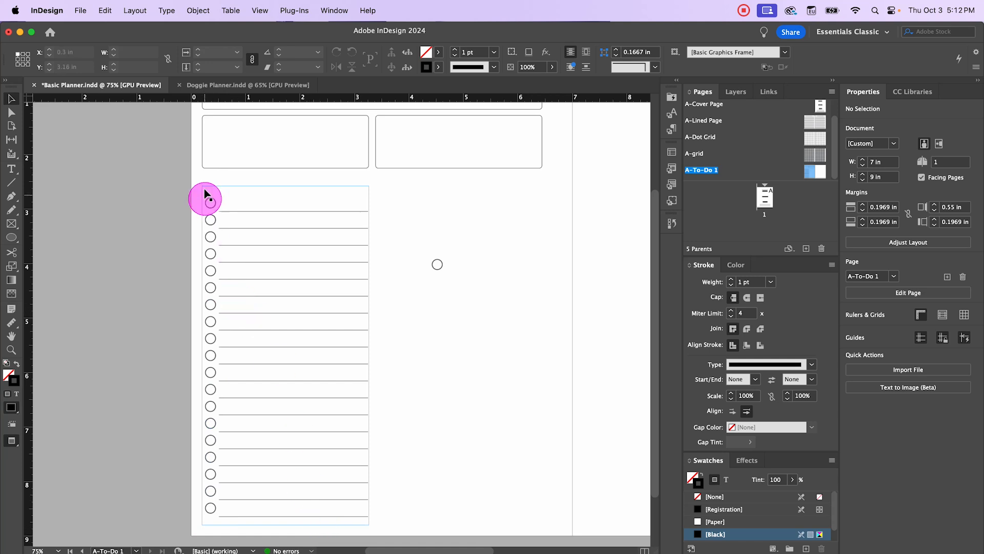
pyautogui.click(437, 264)
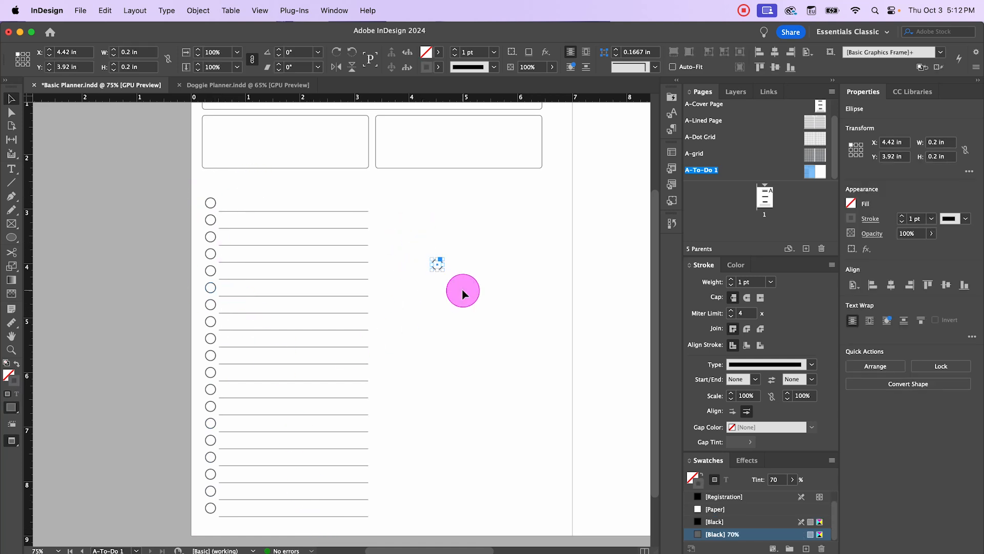
pyautogui.click(462, 293)
# Duplicate the to-do list frame into the second column, aligned under the right-hand box at X 3.3842 in, Y 2.58 in
pyautogui.click(245, 213)
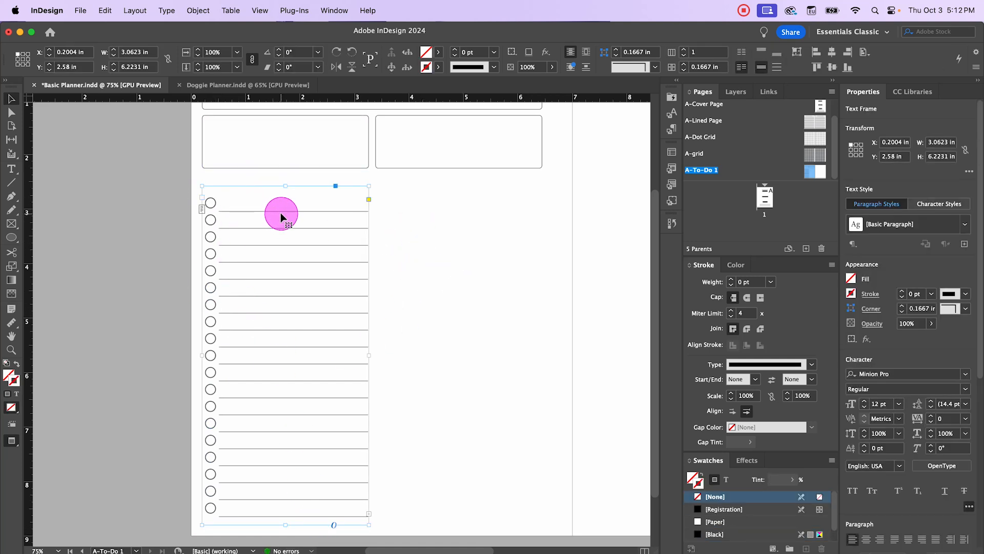
pyautogui.moveTo(282, 213); pyautogui.dragTo(455, 216)
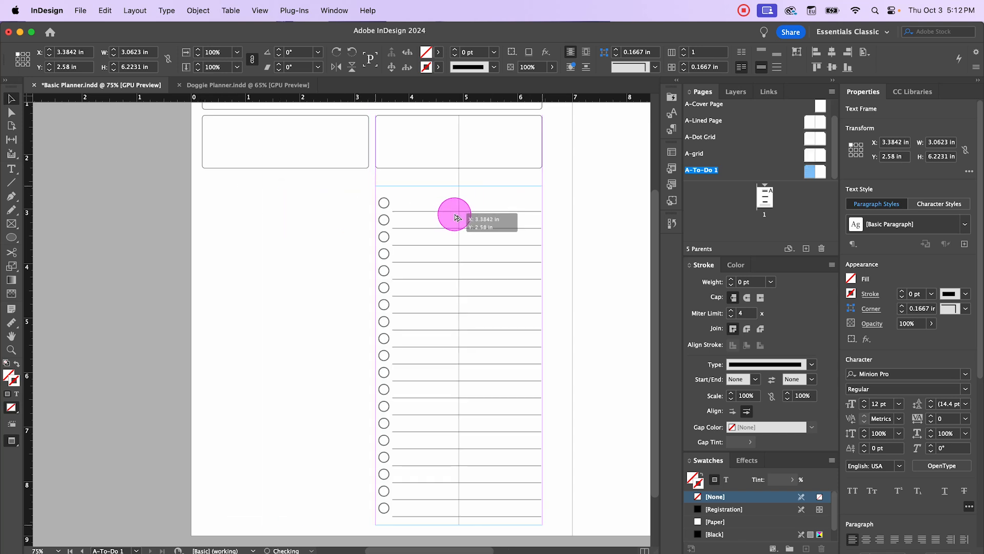
pyautogui.click(598, 310)
# Check the whole two-column to-do page in preview mode, without guides and frame edges
pyautogui.press('super+minus')
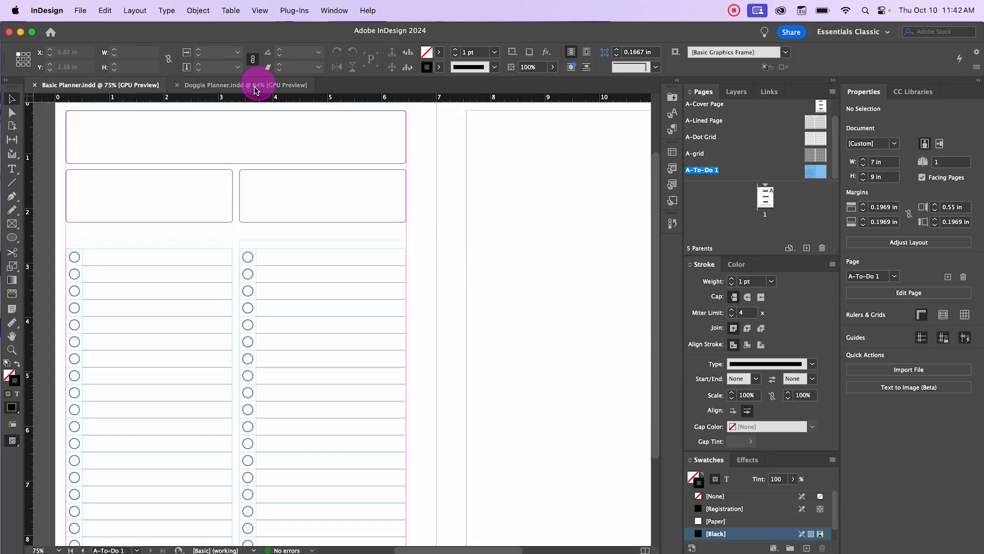
pyautogui.press('w')
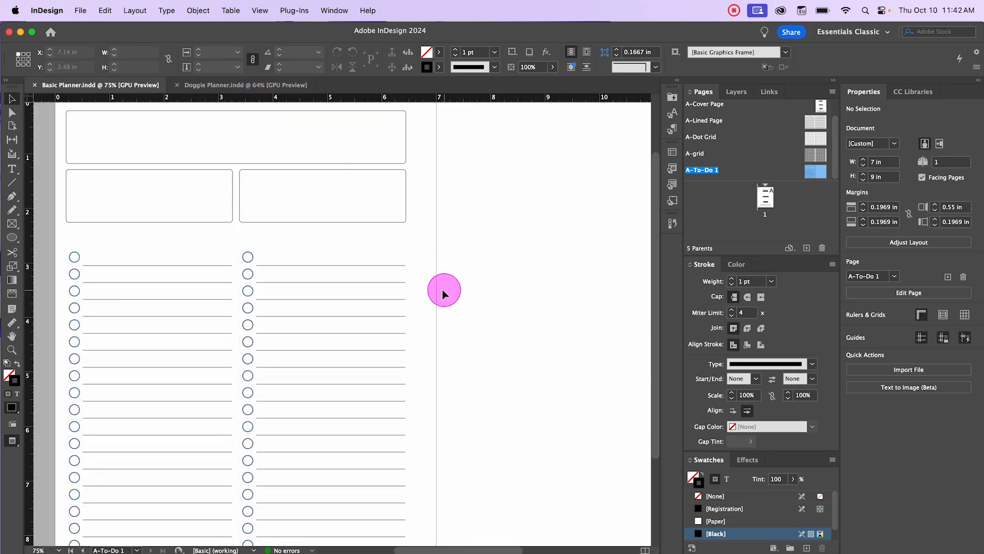
pyautogui.scroll(-1, 439, 290)
pyautogui.scroll(-2, 437, 293)
pyautogui.scroll(4, 437, 293)
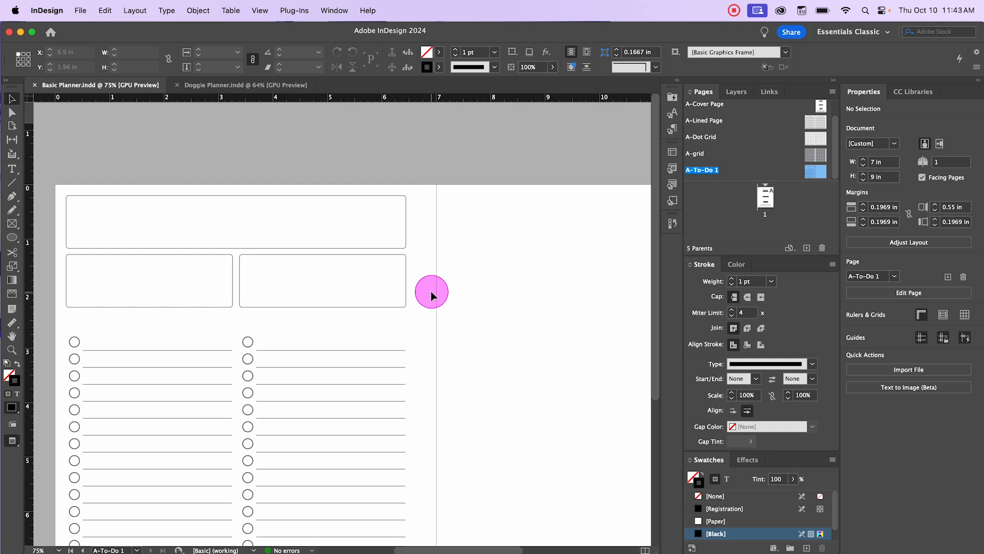
pyautogui.press('super+minus')
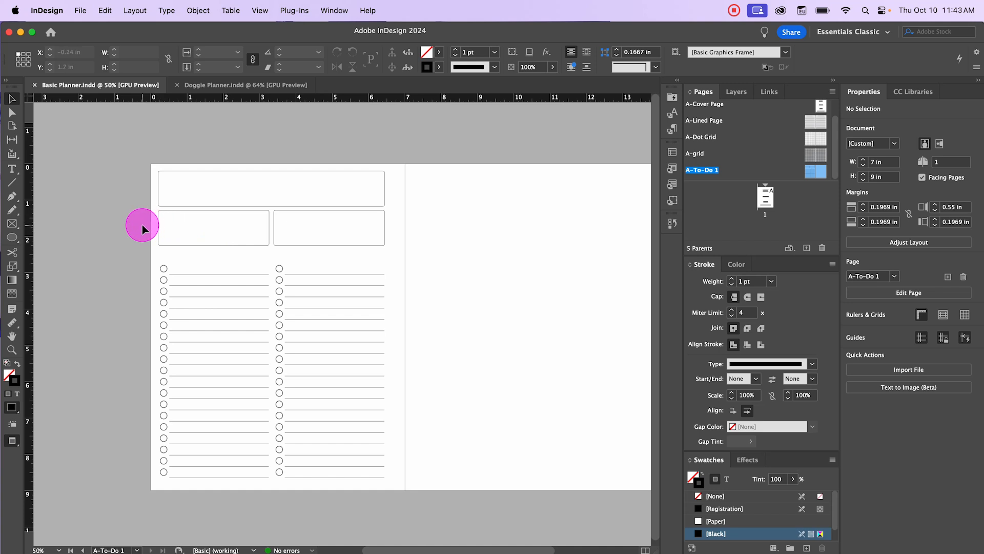
# Move the two side-by-side boxes down to about Y 1.52 in and extend the wide top box downward toward them
pyautogui.moveTo(143, 225); pyautogui.dragTo(272, 242)
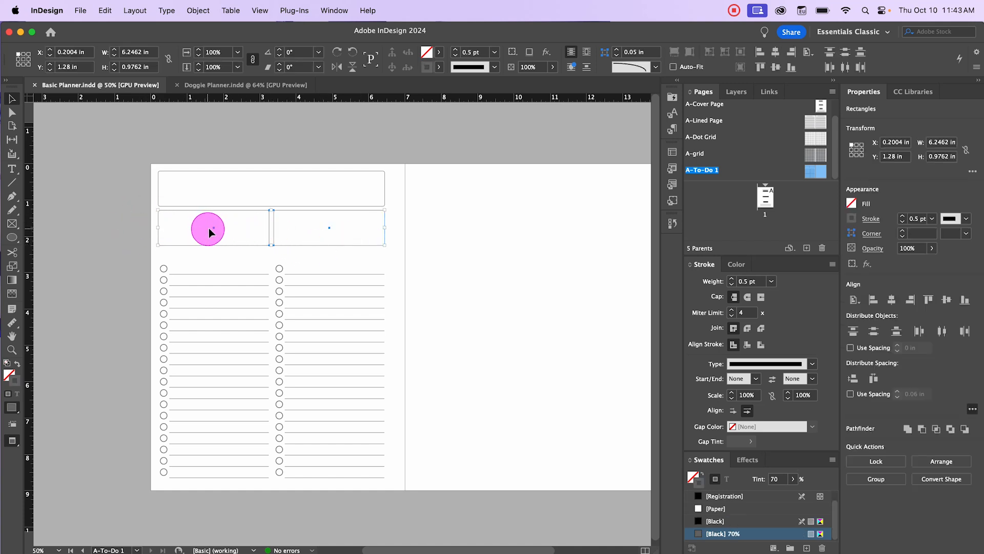
pyautogui.moveTo(215, 228); pyautogui.dragTo(216, 241)
pyautogui.click(258, 168)
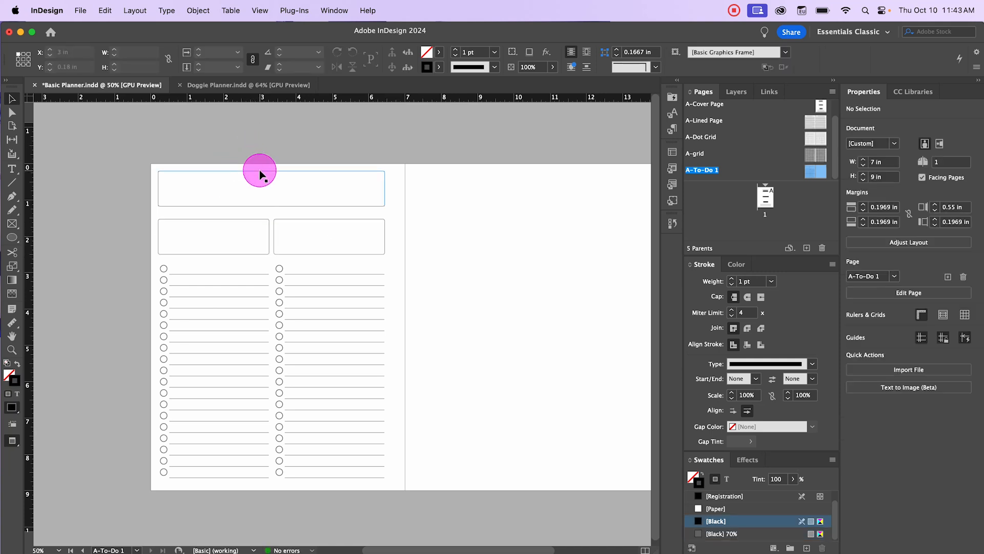
pyautogui.click(275, 206)
pyautogui.moveTo(273, 207); pyautogui.dragTo(270, 213)
pyautogui.click(539, 413)
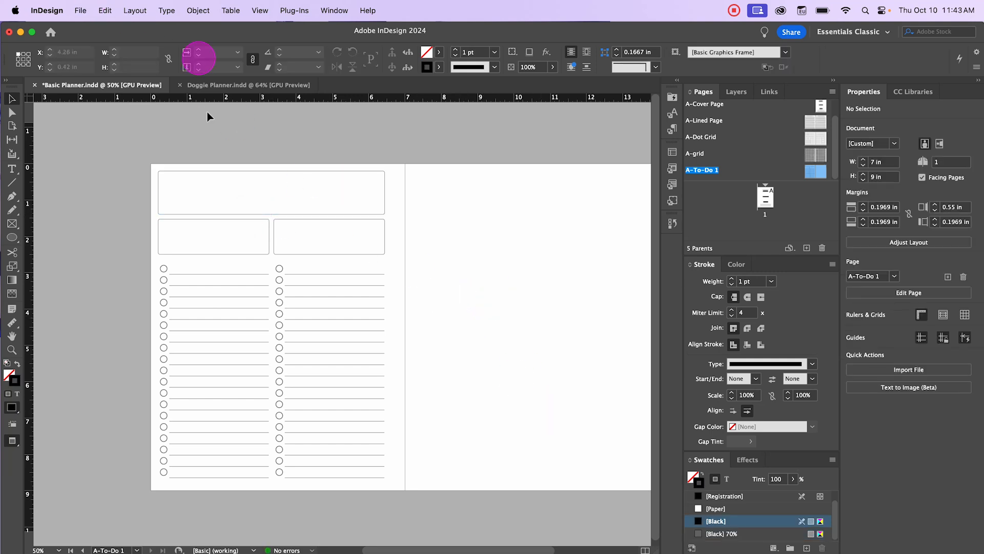
# Leave preview and copy the left column's box and to-do list onto the right page, against its inner margin at X 7.55 in
pyautogui.press('w')
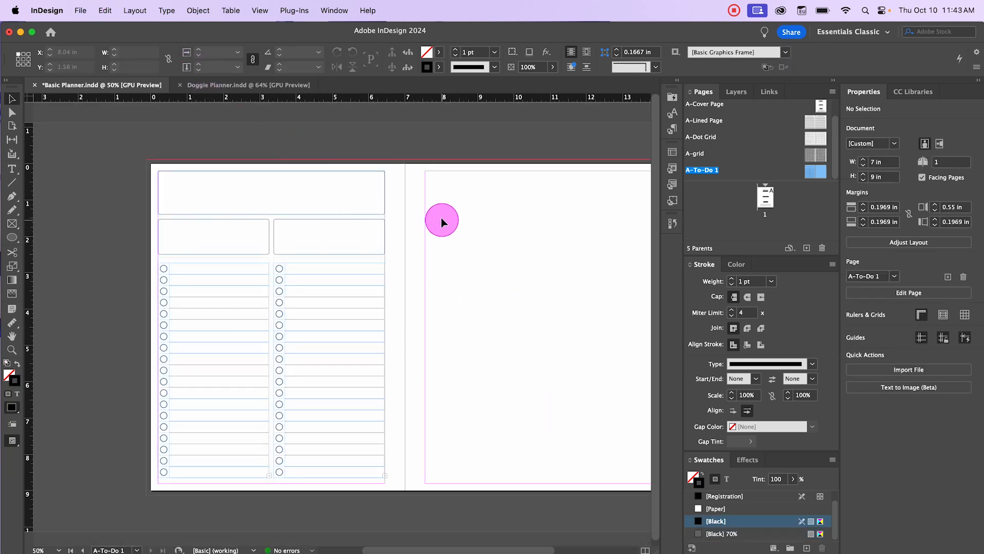
pyautogui.moveTo(439, 224); pyautogui.dragTo(395, 215)
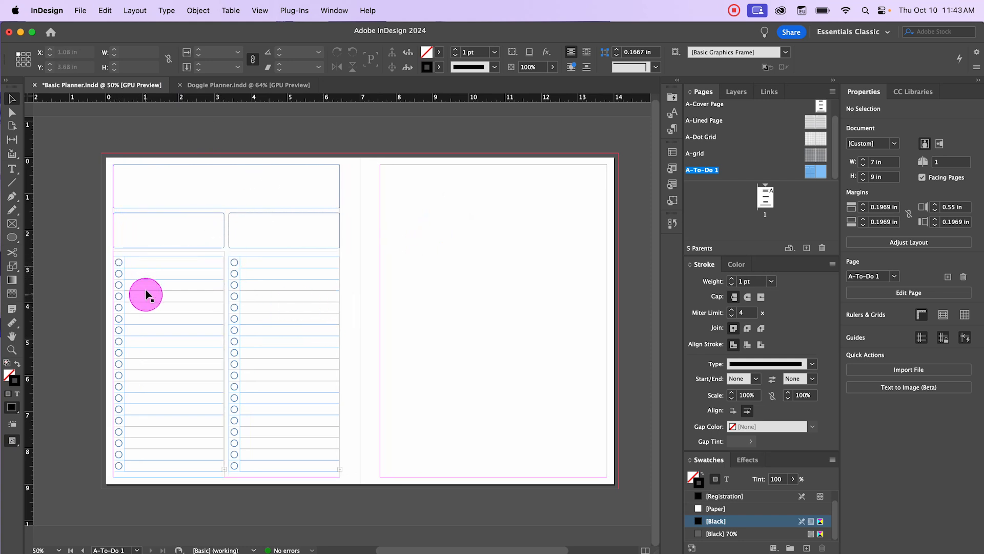
pyautogui.press('super+equal')
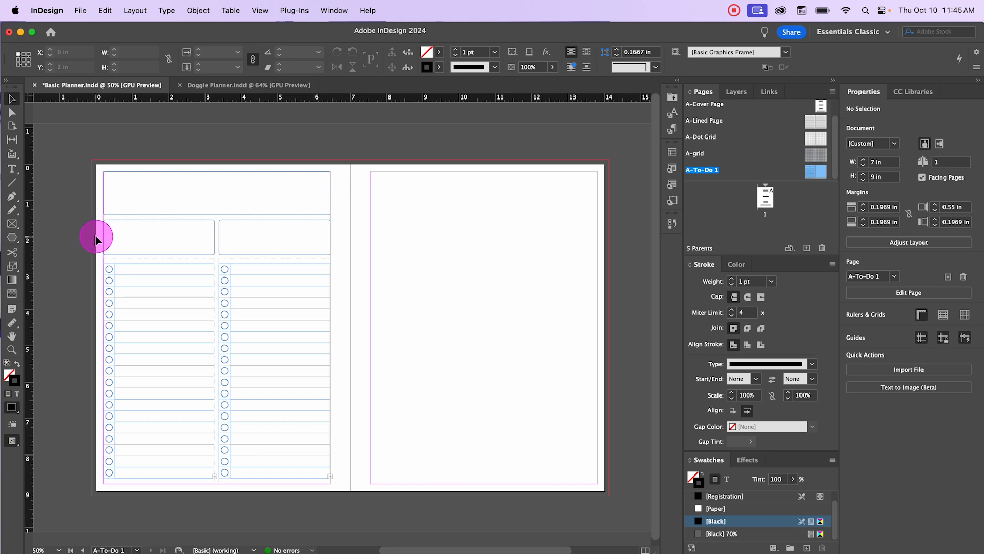
pyautogui.moveTo(92, 236); pyautogui.dragTo(162, 279)
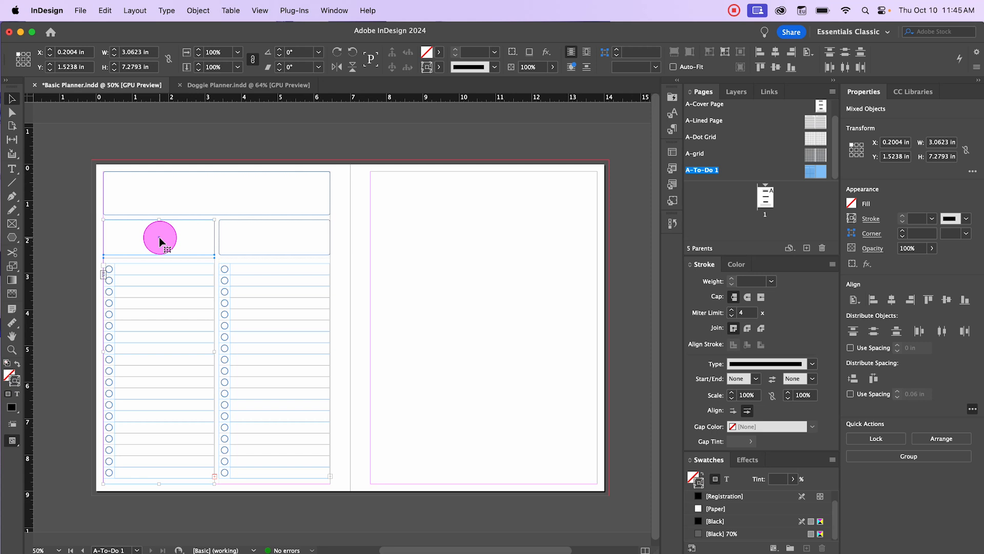
pyautogui.moveTo(159, 237); pyautogui.dragTo(158, 237)
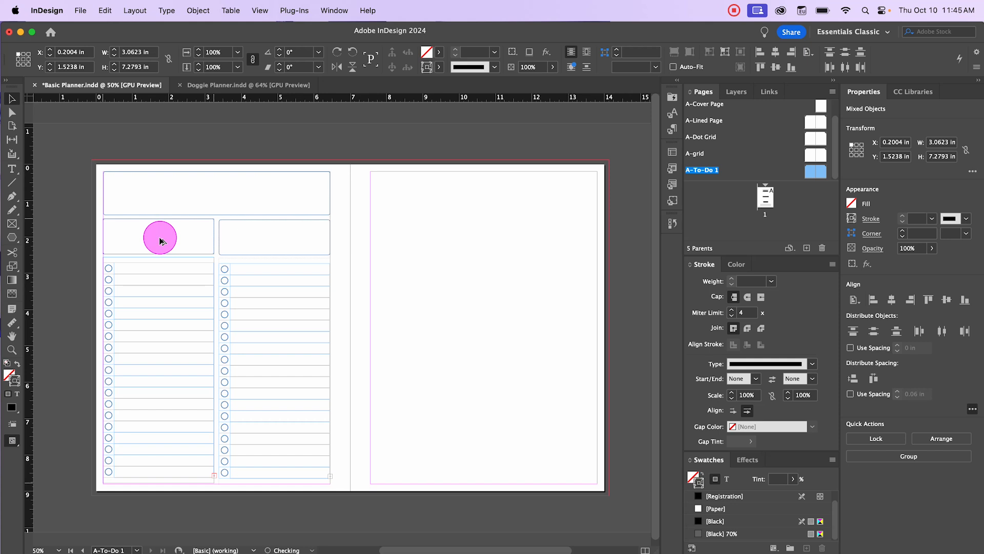
pyautogui.moveTo(161, 236); pyautogui.dragTo(429, 239)
pyautogui.click(535, 279)
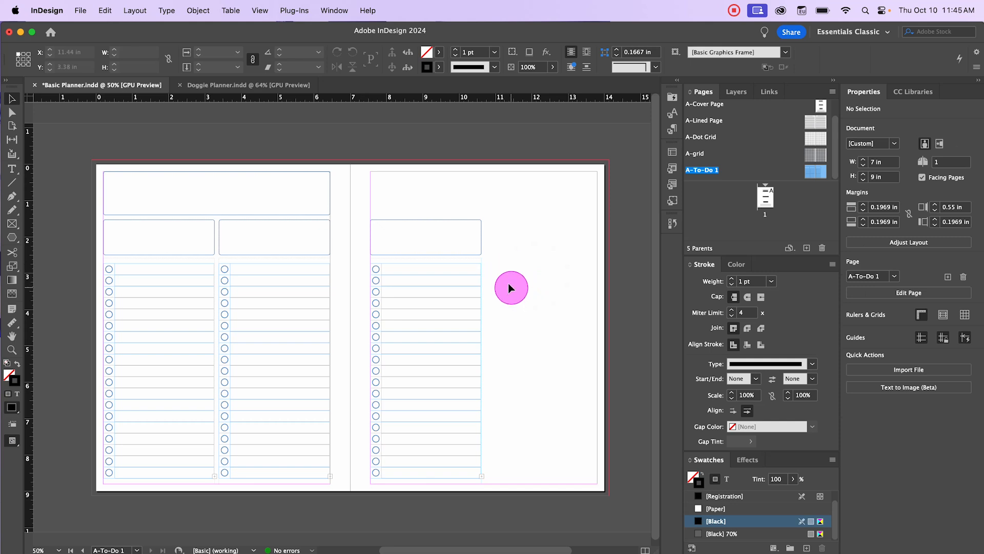
# Move the right page's box up to the top margin at Y 0.1969 in and shorten it from its lower edge
pyautogui.click(437, 220)
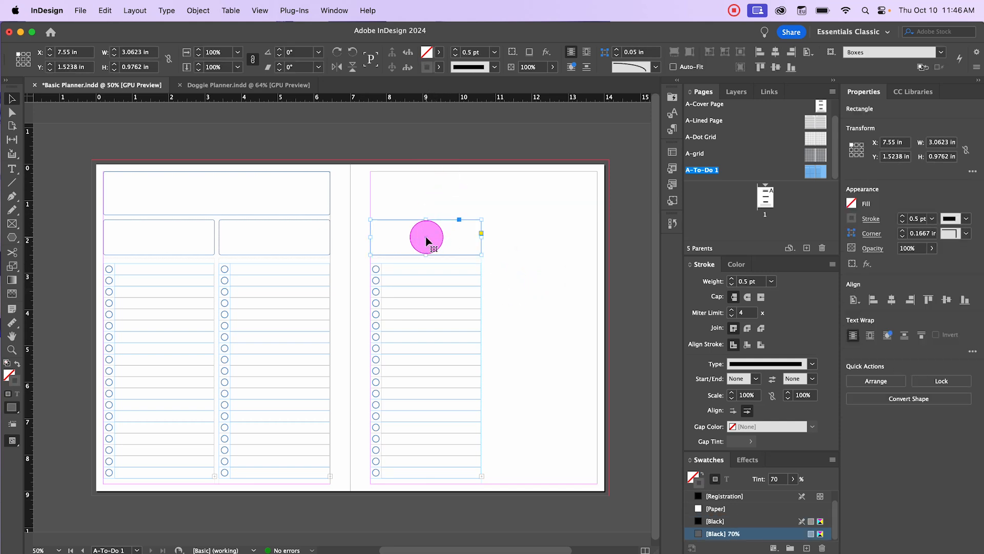
pyautogui.moveTo(425, 236); pyautogui.dragTo(425, 188)
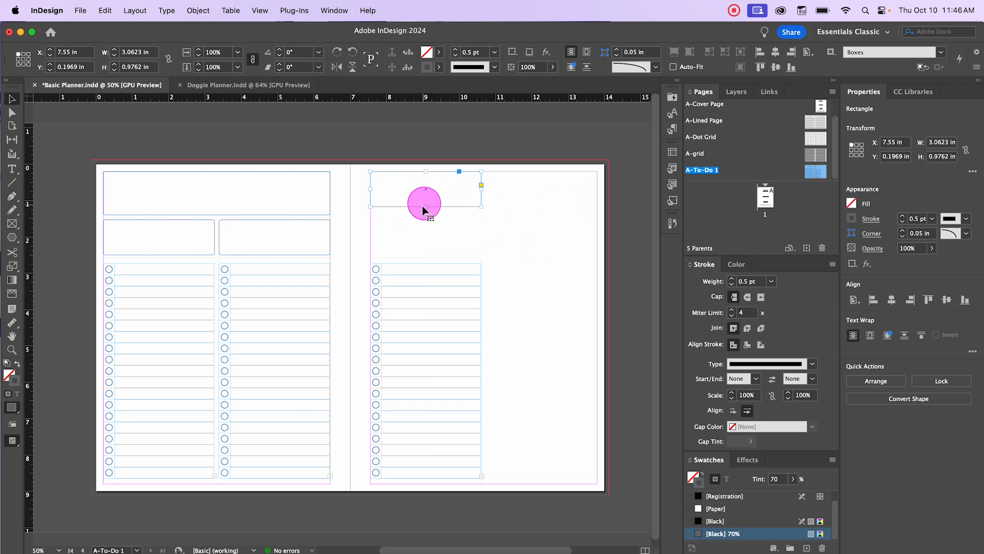
pyautogui.moveTo(426, 206); pyautogui.dragTo(426, 193)
pyautogui.click(486, 238)
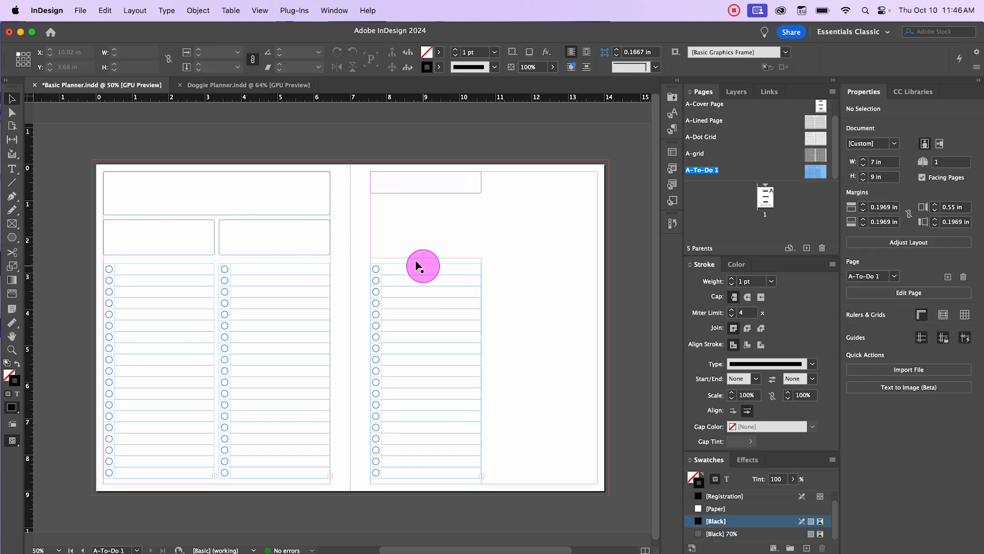
# Move the right page's to-do list up to just below its box, at Y 0.875 in
pyautogui.scroll(1, 426, 275)
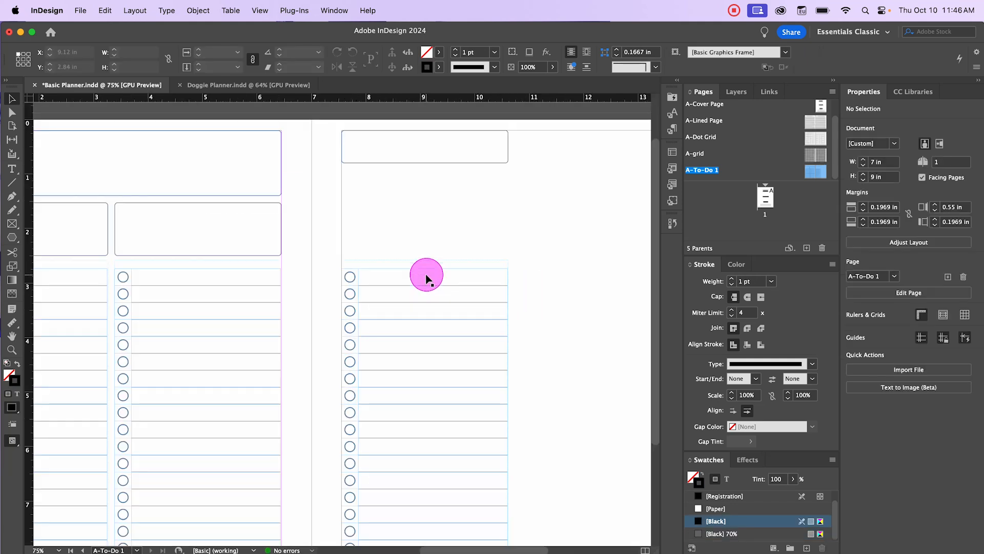
pyautogui.moveTo(570, 328); pyautogui.dragTo(513, 317)
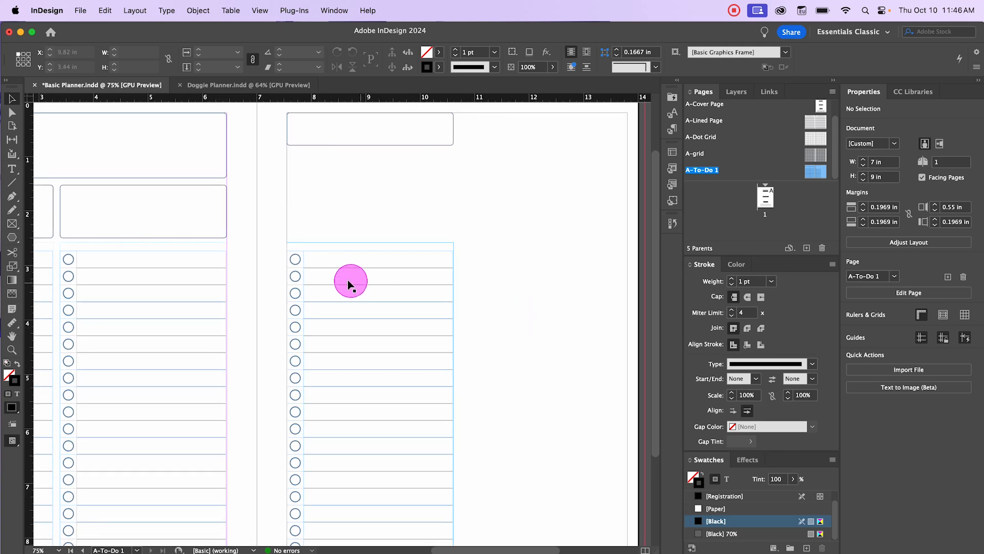
pyautogui.click(352, 216)
pyautogui.moveTo(353, 216); pyautogui.dragTo(347, 180)
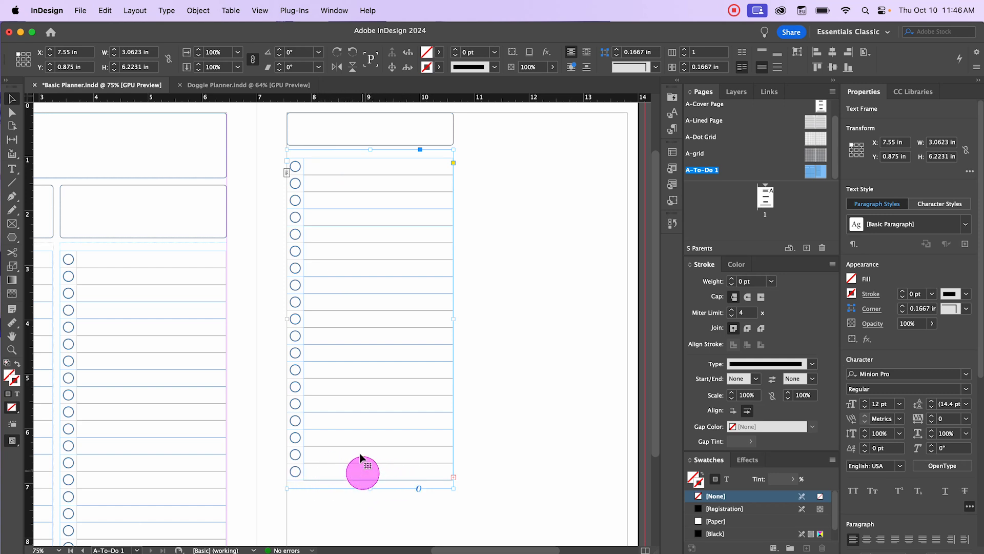
# Shorten the right page's list frame to 3.225 in high, leaving ten visible rows, and preview it briefly
pyautogui.moveTo(371, 487); pyautogui.dragTo(370, 359)
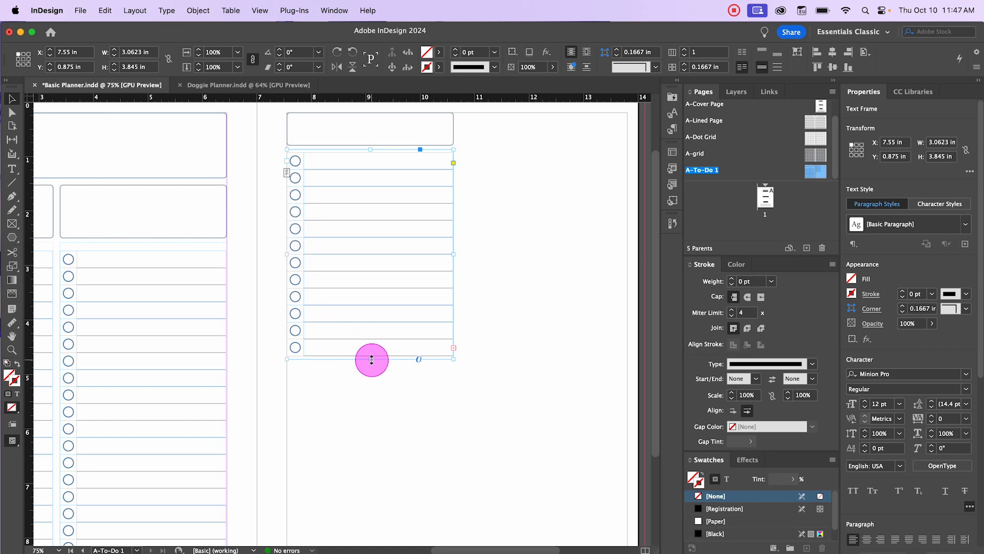
pyautogui.moveTo(371, 359); pyautogui.dragTo(371, 323)
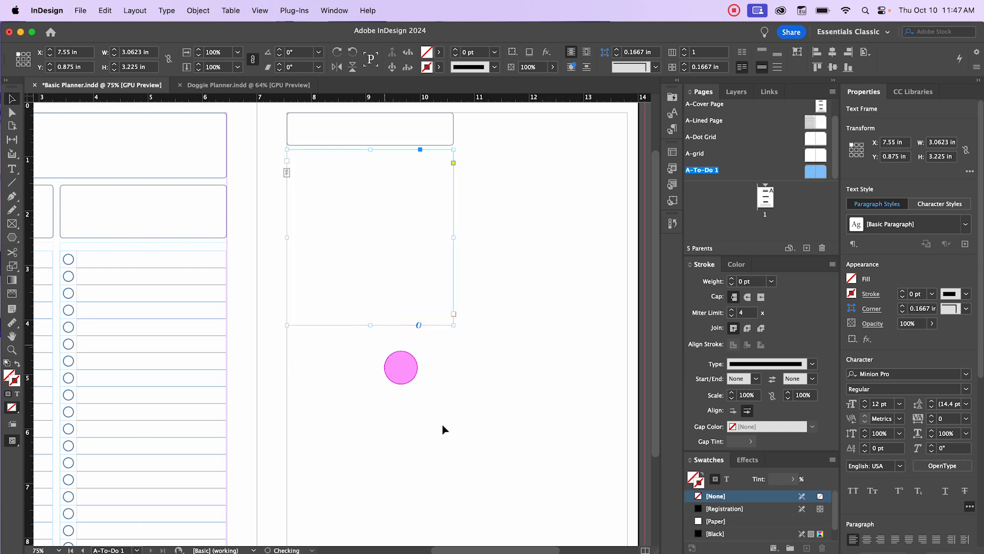
pyautogui.click(402, 372)
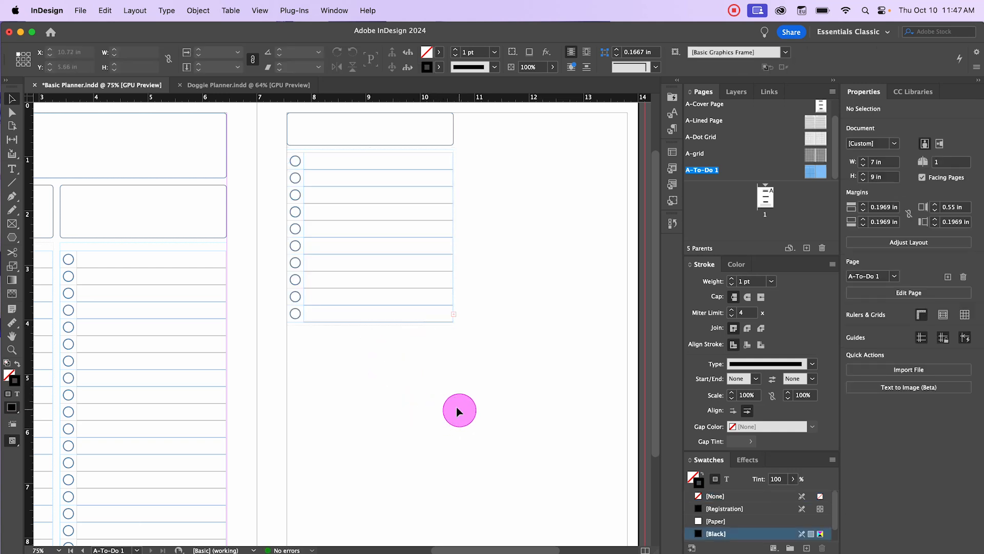
pyautogui.press('w')
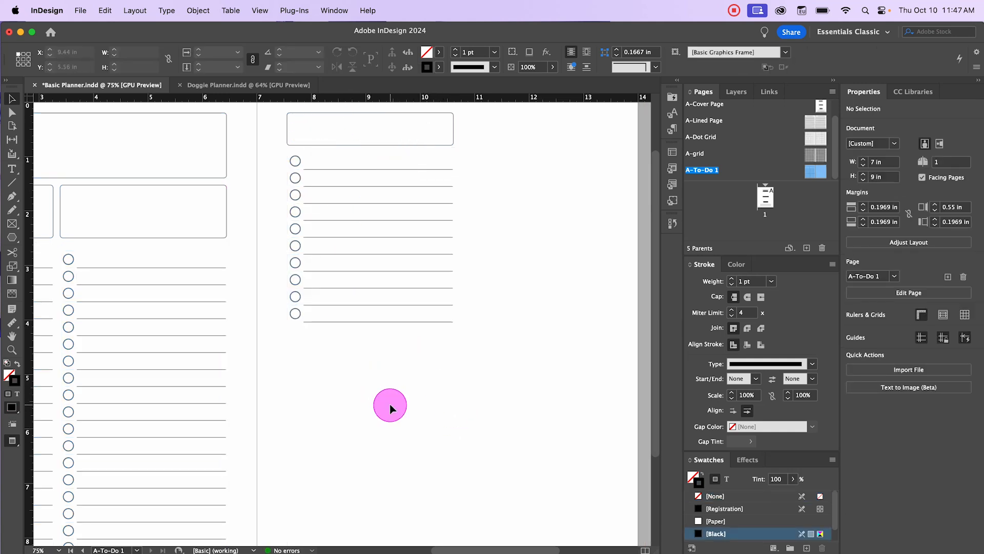
pyautogui.press('w')
# Duplicate the short box and its ten-row list into the right page's second column, ending at the outer margin
pyautogui.press('super+minus')
pyautogui.moveTo(388, 405); pyautogui.dragTo(362, 144)
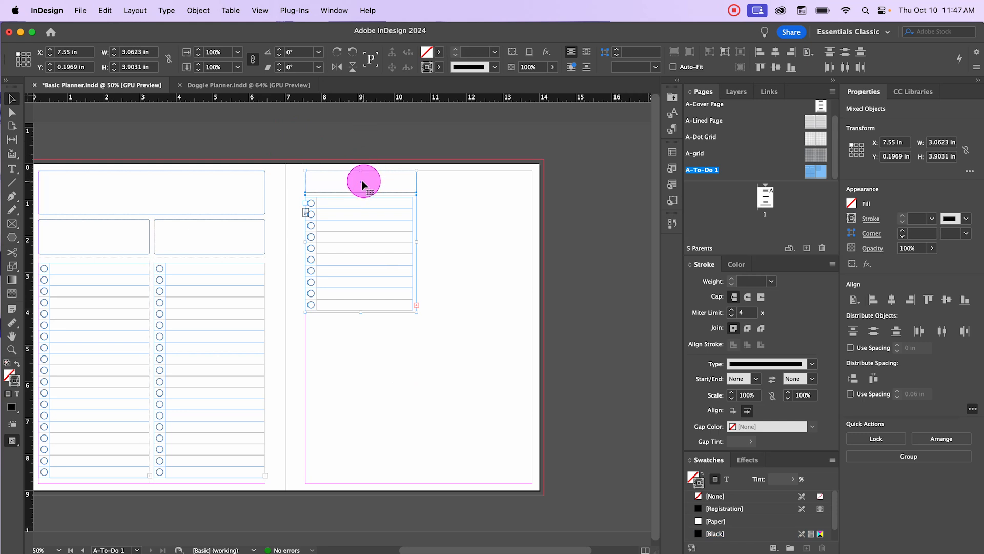
pyautogui.moveTo(362, 181); pyautogui.dragTo(482, 189)
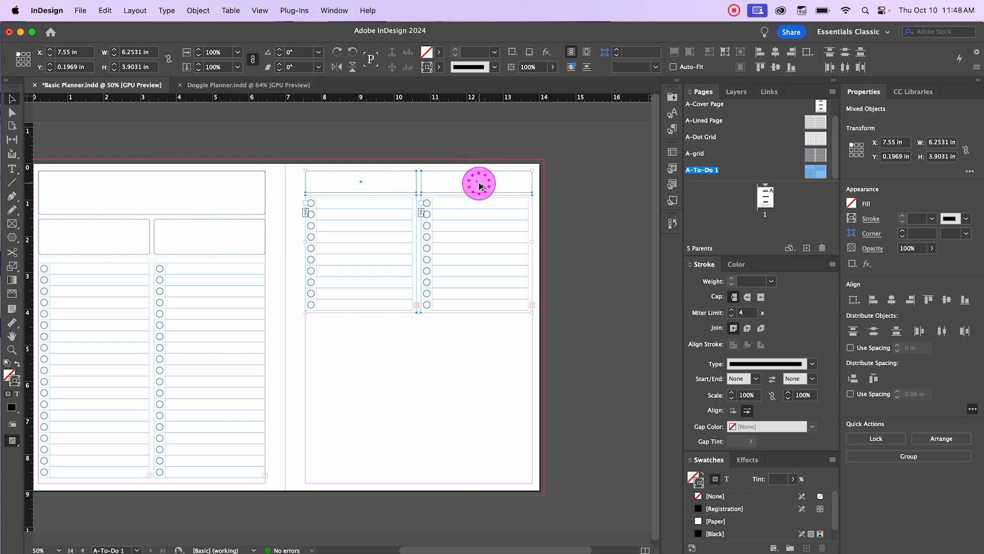
pyautogui.click(348, 122)
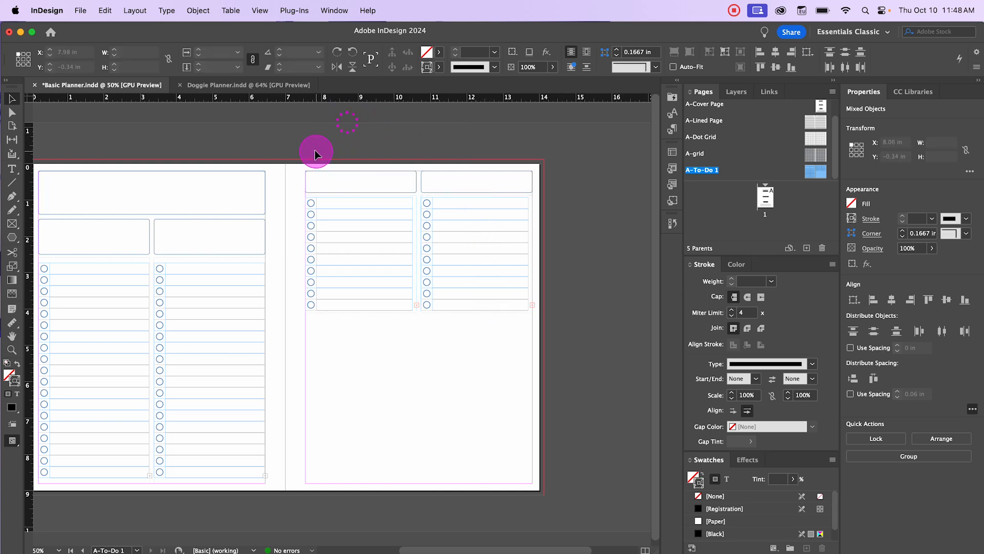
# Duplicate both short boxes with their lists into the lower half of the right page, at Y 4.9 in
pyautogui.moveTo(315, 150); pyautogui.dragTo(561, 296)
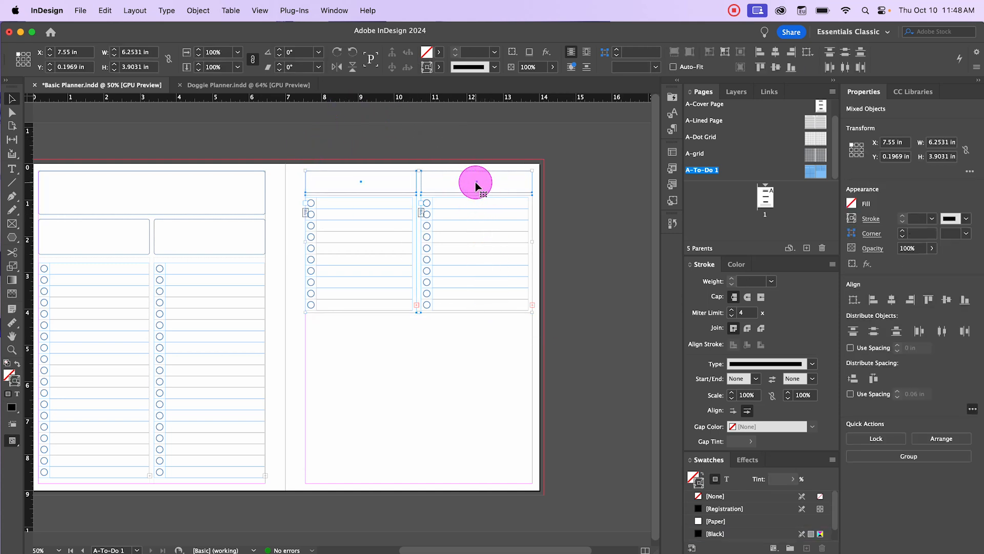
pyautogui.moveTo(475, 186); pyautogui.dragTo(469, 354)
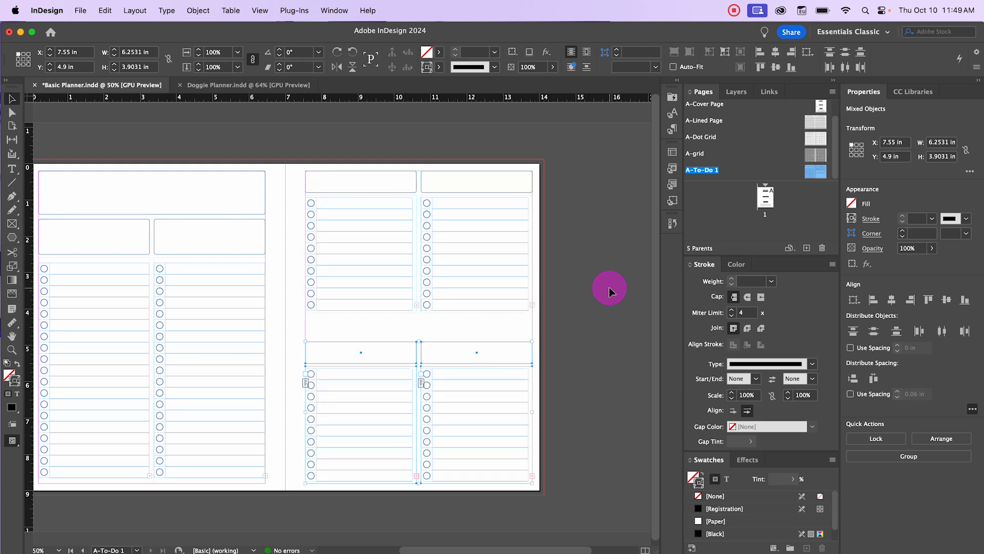
pyautogui.click(613, 261)
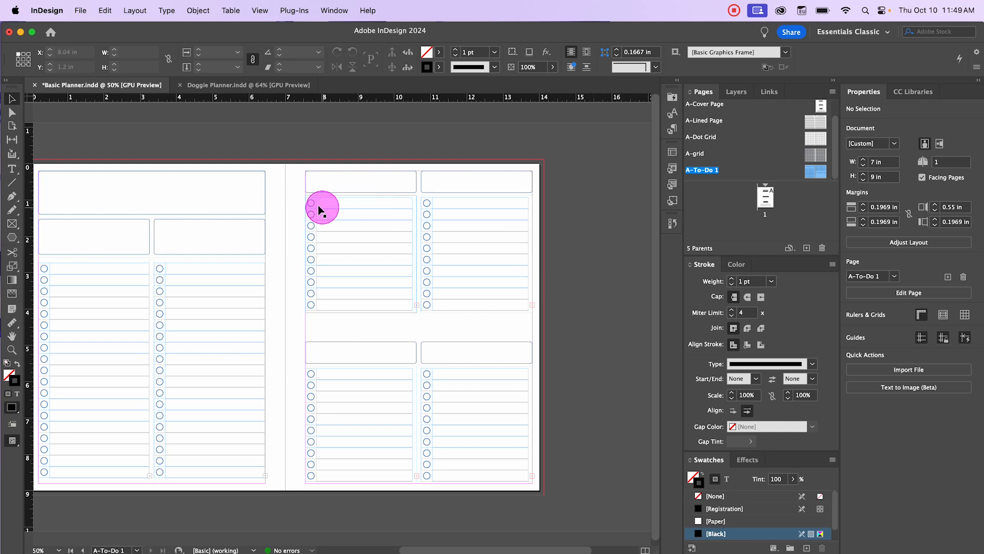
# Nudge the two upper lists on the right page down to leave room for taller header boxes
pyautogui.moveTo(298, 202); pyautogui.dragTo(545, 307)
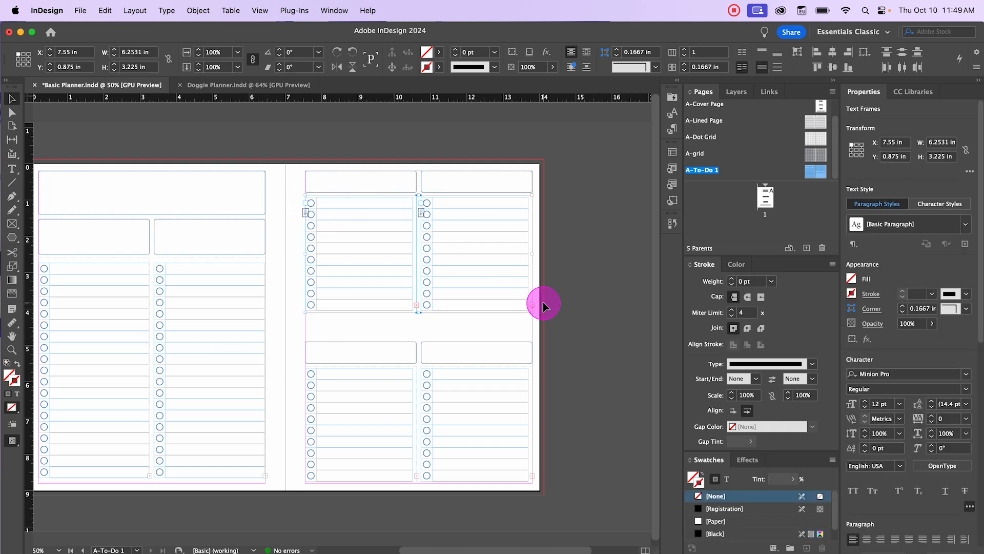
pyautogui.press('Down')
pyautogui.press('Down')
pyautogui.press('Down')
pyautogui.press('Down')
pyautogui.press('Down')
pyautogui.press('Down')
pyautogui.press('Down')
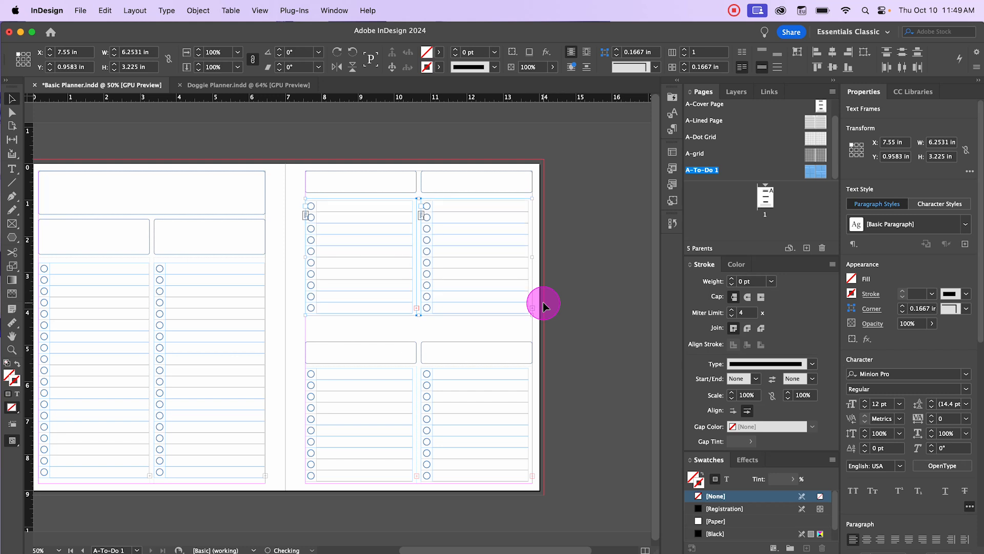
# Extend both upper header boxes on the right page downward toward their lists and preview the spread
pyautogui.moveTo(340, 164); pyautogui.dragTo(492, 197)
pyautogui.moveTo(420, 191); pyautogui.dragTo(421, 196)
pyautogui.click(629, 261)
pyautogui.press('w')
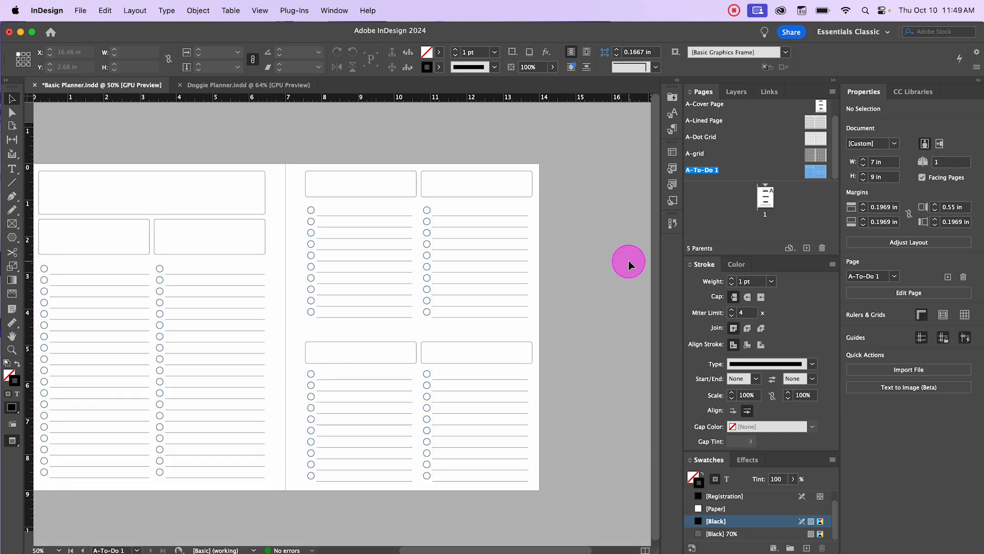
pyautogui.press('w')
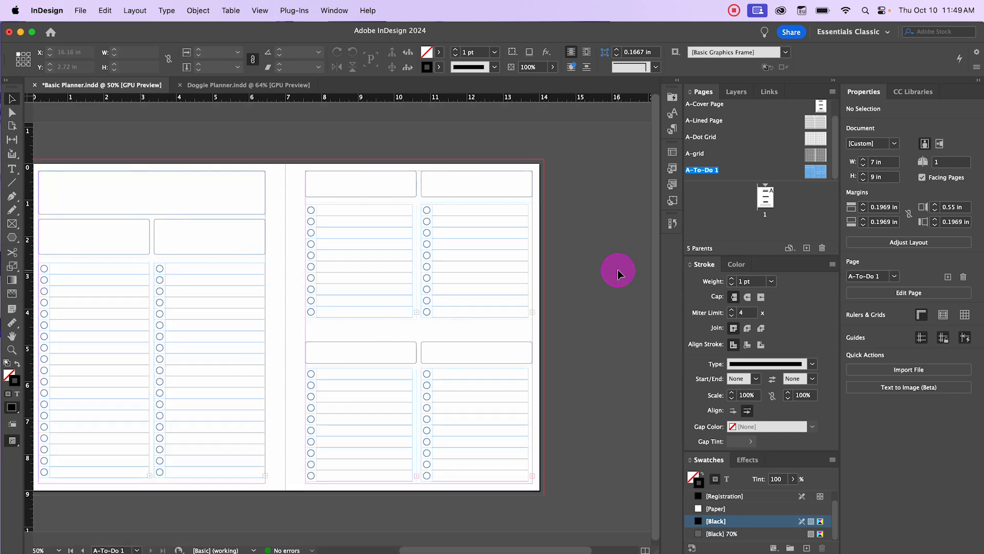
# Replace the right page's lower boxes and lists with a duplicate of the resized upper set
pyautogui.moveTo(295, 337); pyautogui.dragTo(589, 512)
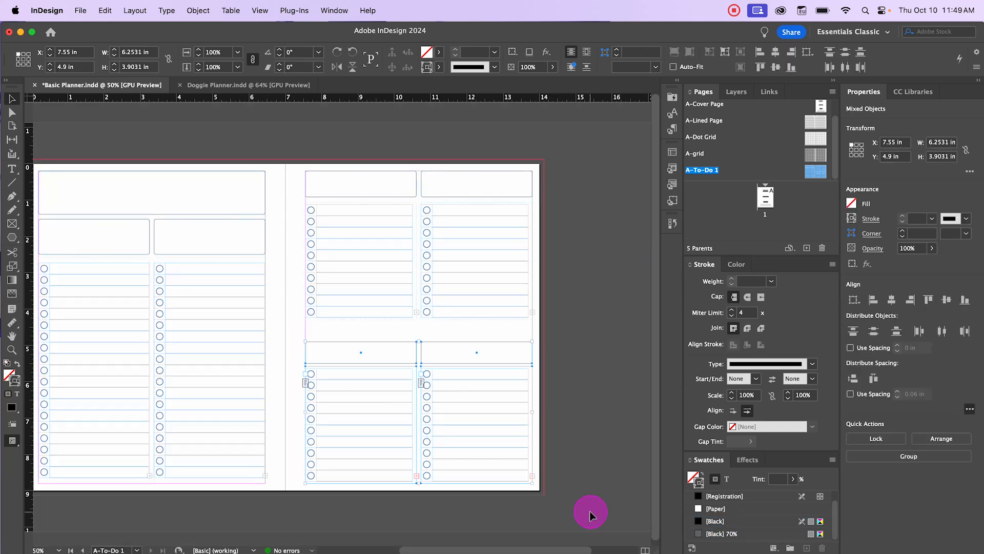
pyautogui.press('Delete')
pyautogui.moveTo(301, 165); pyautogui.dragTo(529, 271)
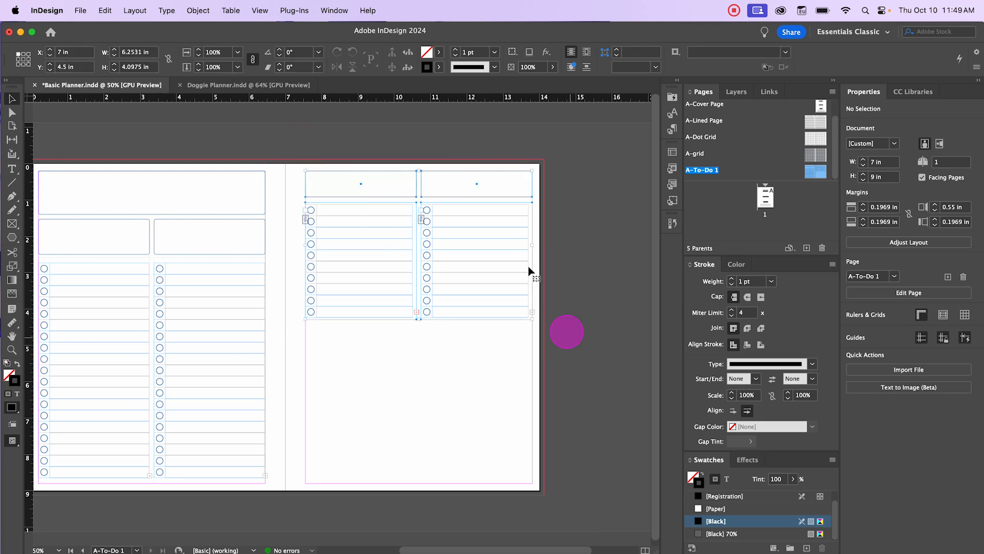
pyautogui.moveTo(476, 186); pyautogui.dragTo(469, 338)
# Nudge the right page's upper boxes and lists slightly down together and preview the finished spread
pyautogui.moveTo(320, 145); pyautogui.dragTo(500, 322)
pyautogui.press('Down')
pyautogui.press('Down')
pyautogui.press('Down')
pyautogui.press('Down')
pyautogui.press('Down')
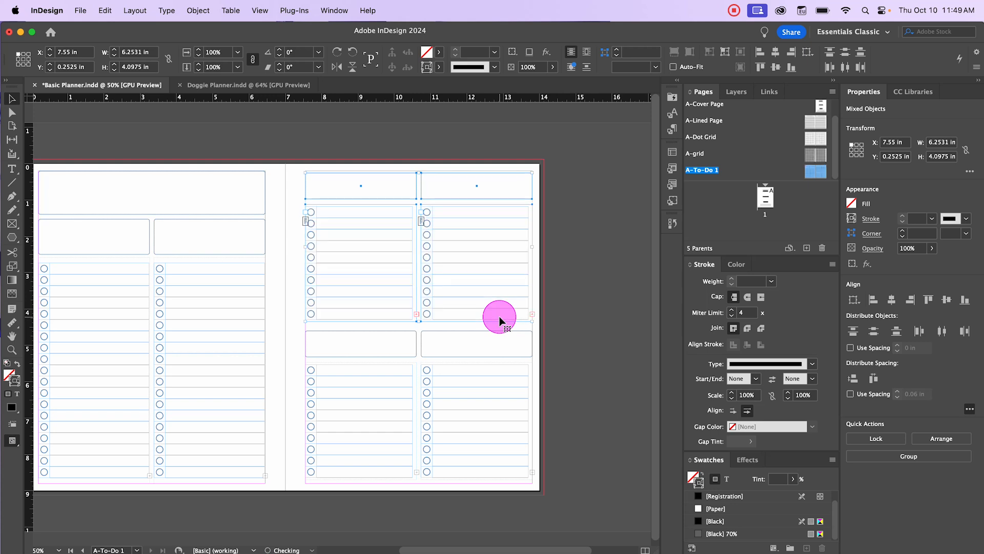
pyautogui.click(570, 275)
pyautogui.press('w')
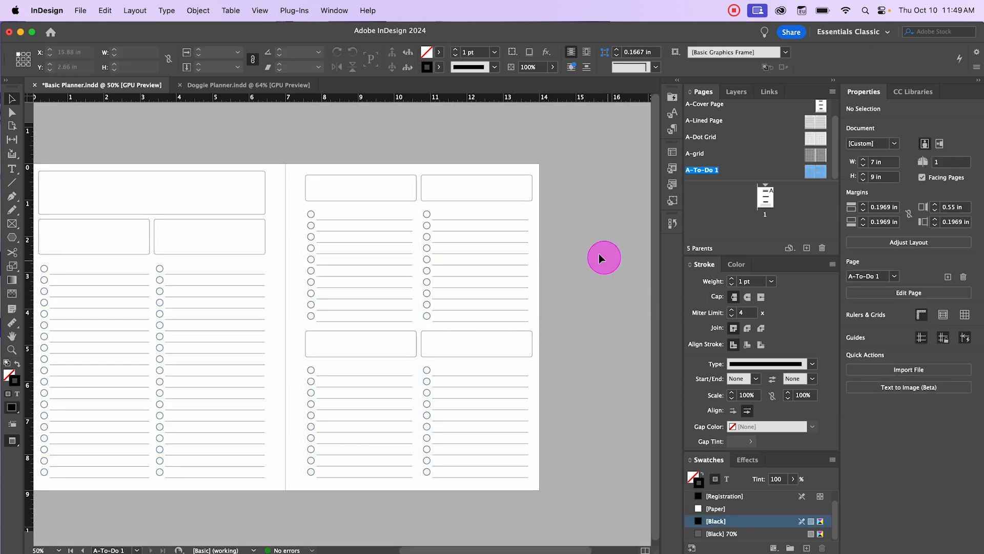
pyautogui.press('w')
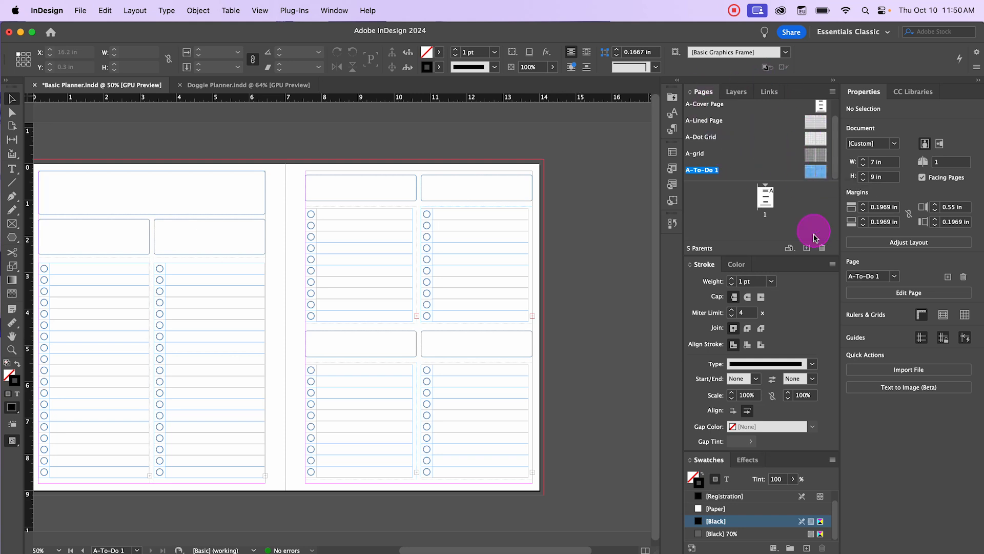
# Create a new two-page parent spread with prefix A and name it To-Do 3&4
pyautogui.click(807, 249)
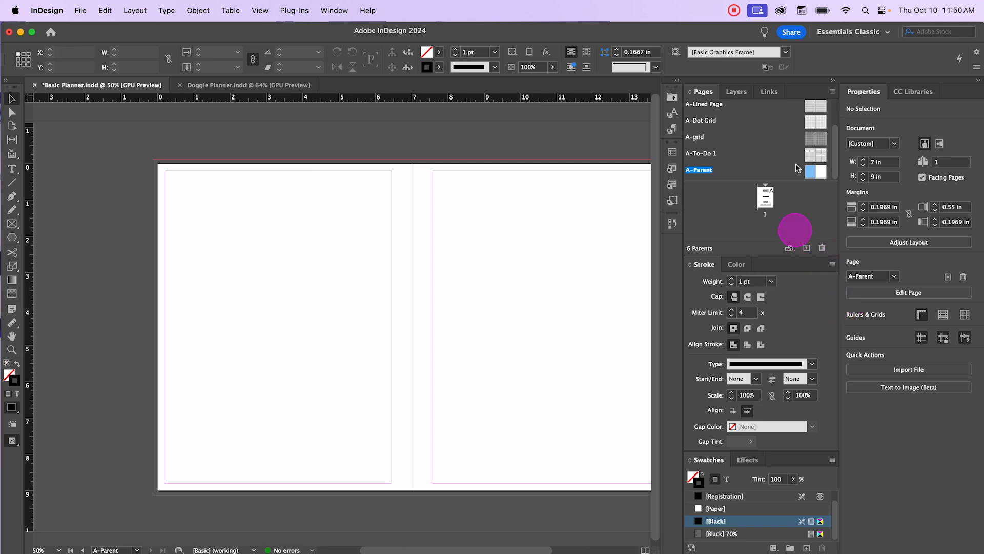
pyautogui.rightClick(711, 172)
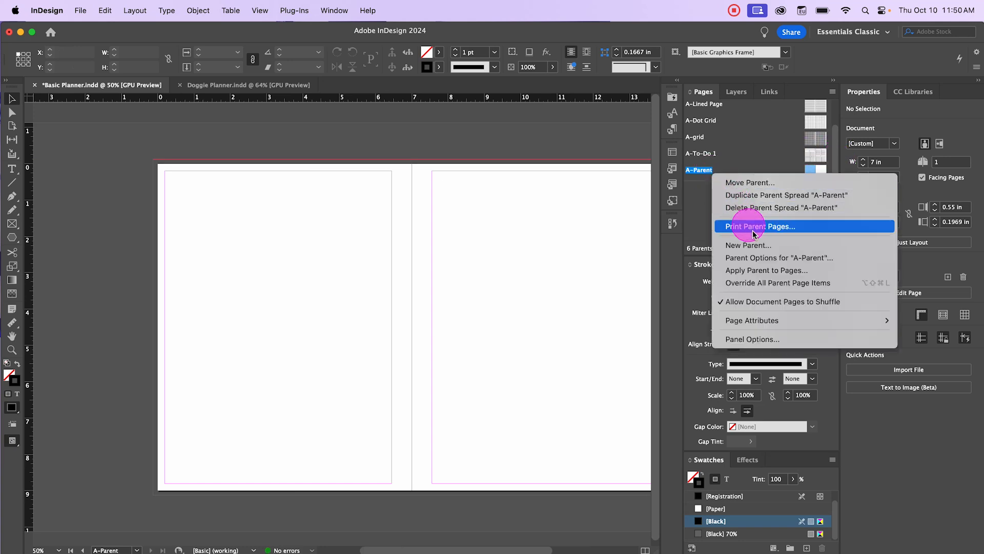
pyautogui.click(811, 263)
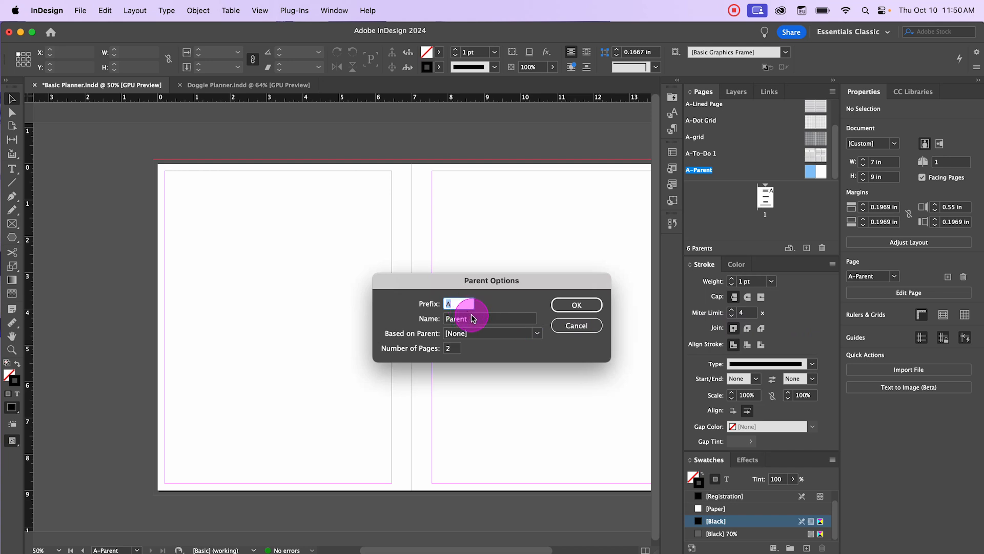
pyautogui.click(486, 320)
pyautogui.moveTo(494, 318); pyautogui.dragTo(451, 318)
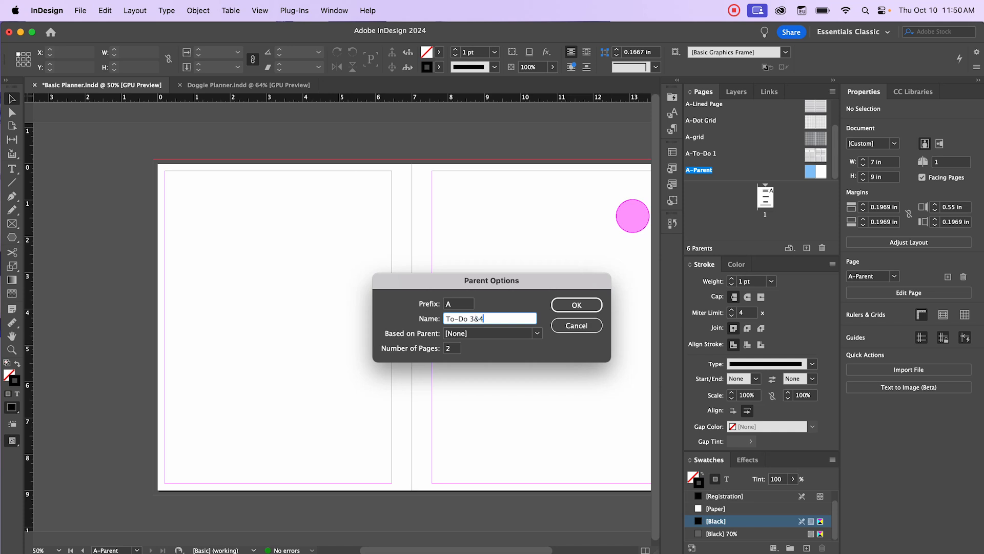
pyautogui.write('To-Do 3&4')
pyautogui.click(576, 304)
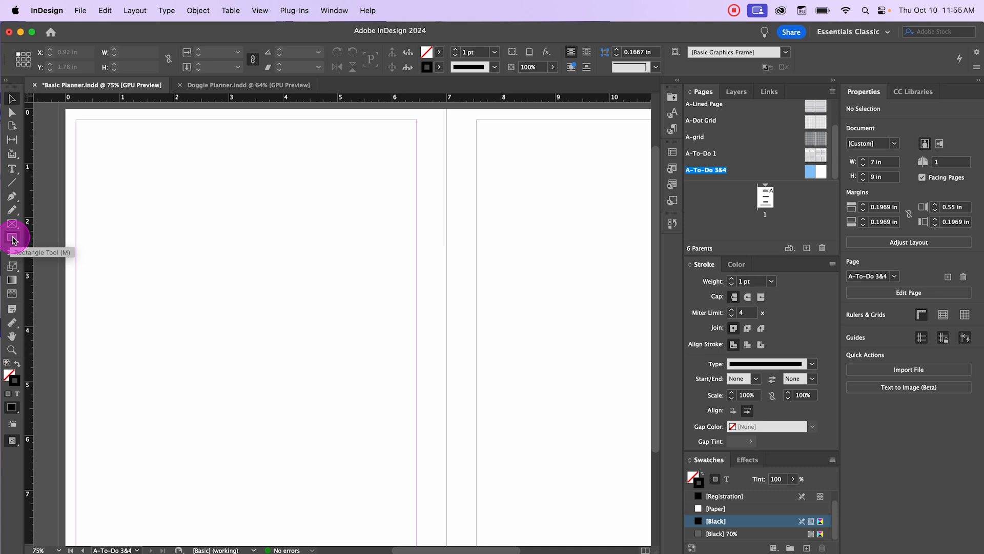
# Draw a rectangle about 2.96 by 2.1 in against the left page's outer margin and give it a 2 pt stroke
pyautogui.click(13, 238)
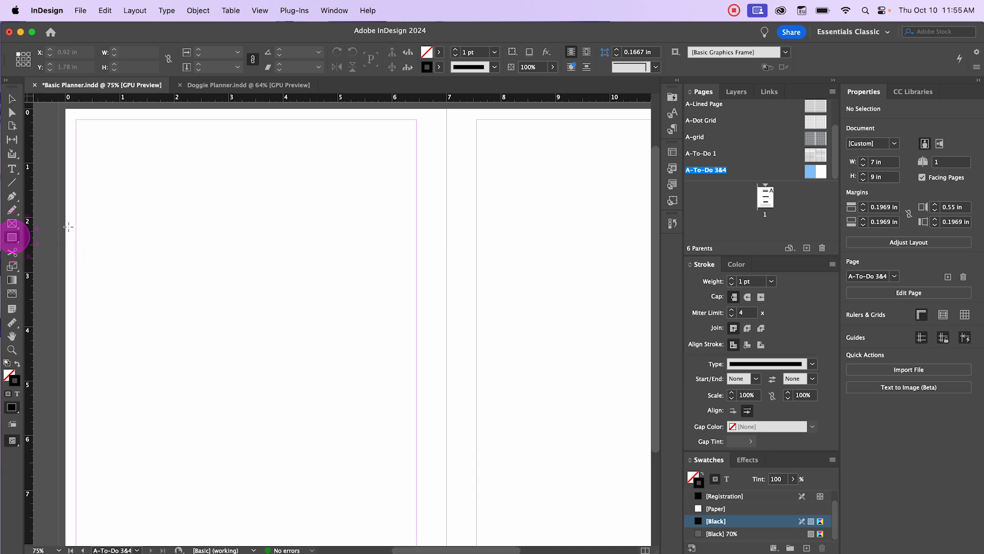
pyautogui.moveTo(77, 162); pyautogui.dragTo(237, 276)
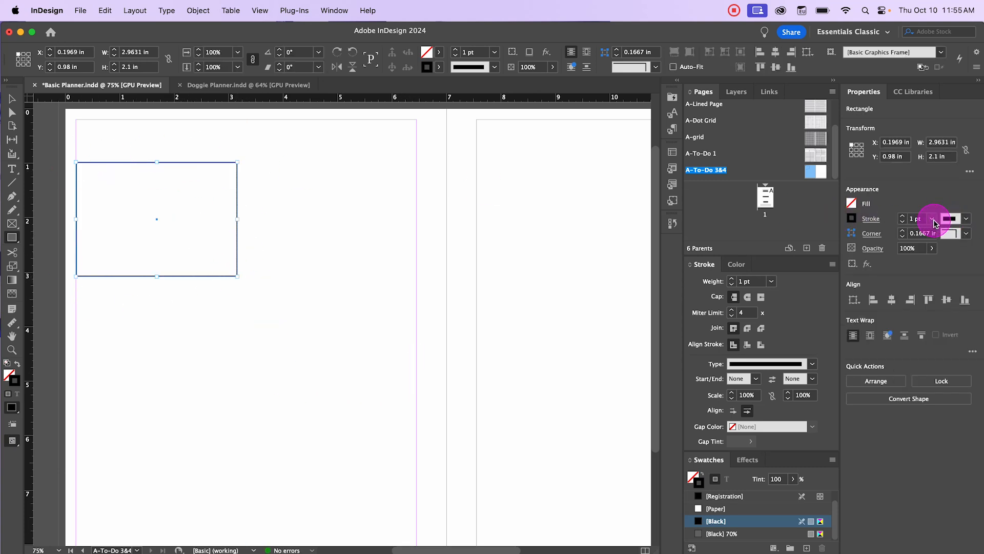
pyautogui.click(931, 219)
pyautogui.click(927, 291)
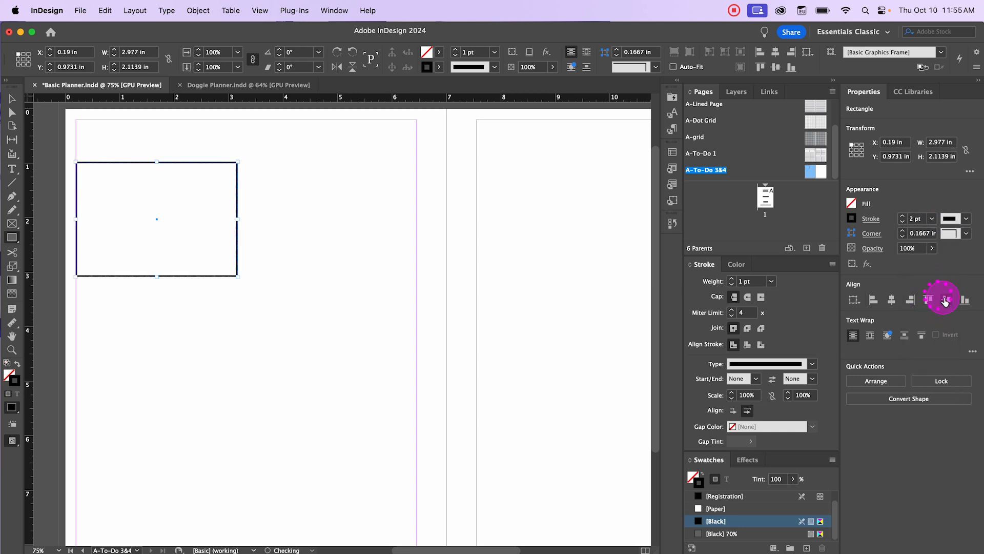
# Give the rectangle rounded corners with a 0.2 in radius
pyautogui.click(910, 234)
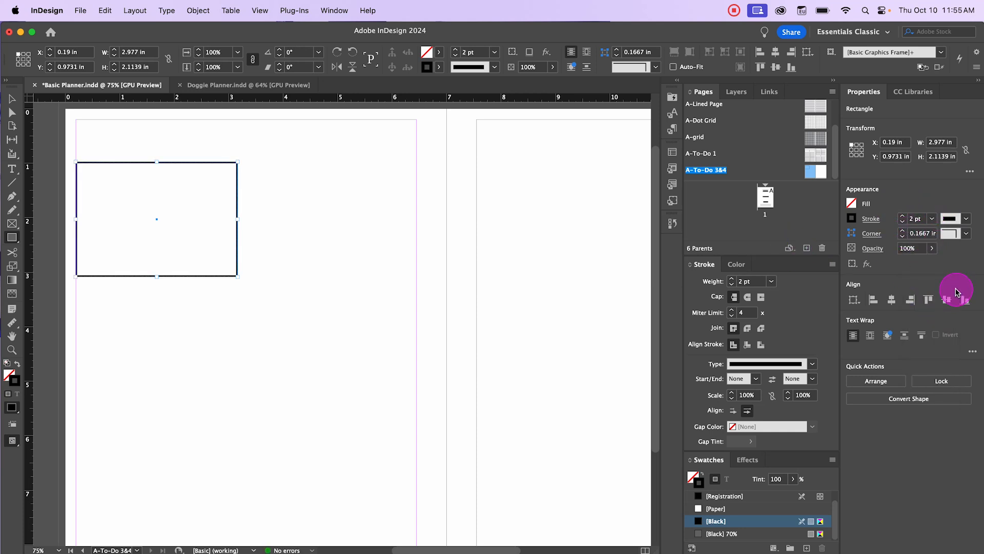
pyautogui.click(967, 235)
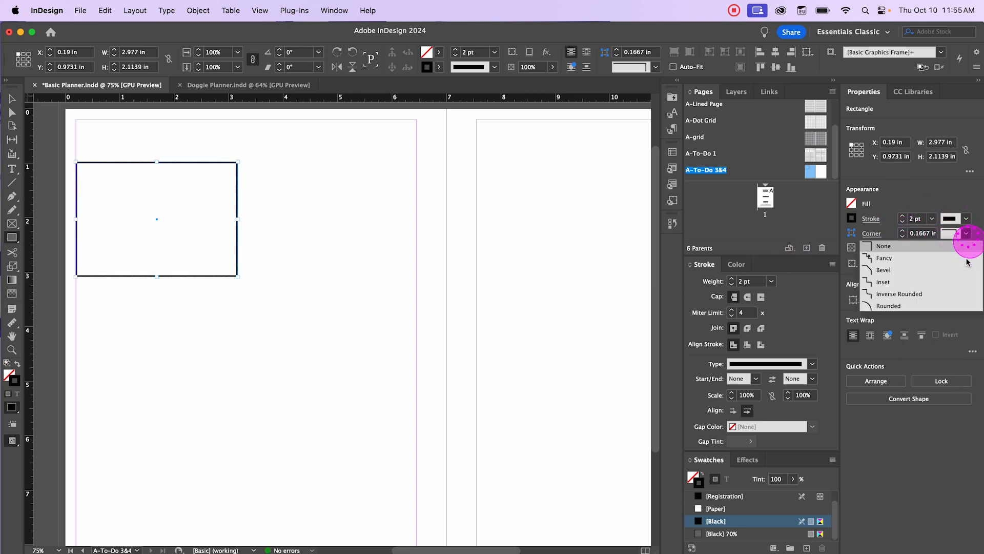
pyautogui.click(931, 294)
pyautogui.click(927, 237)
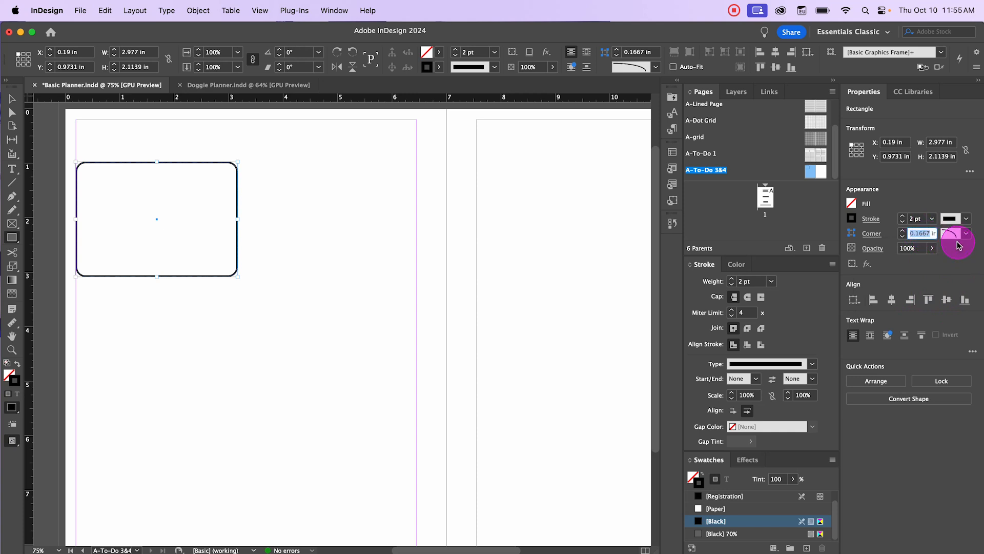
pyautogui.write('0.2')
pyautogui.press('Return')
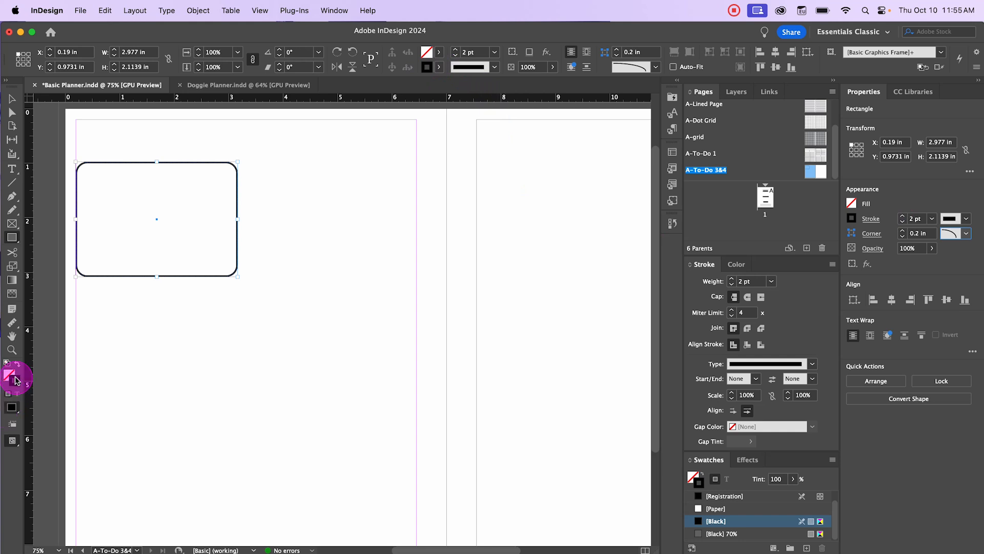
# Recolor the rounded rectangle's stroke to a muted pink and deselect it
pyautogui.doubleClick(16, 380)
pyautogui.click(436, 382)
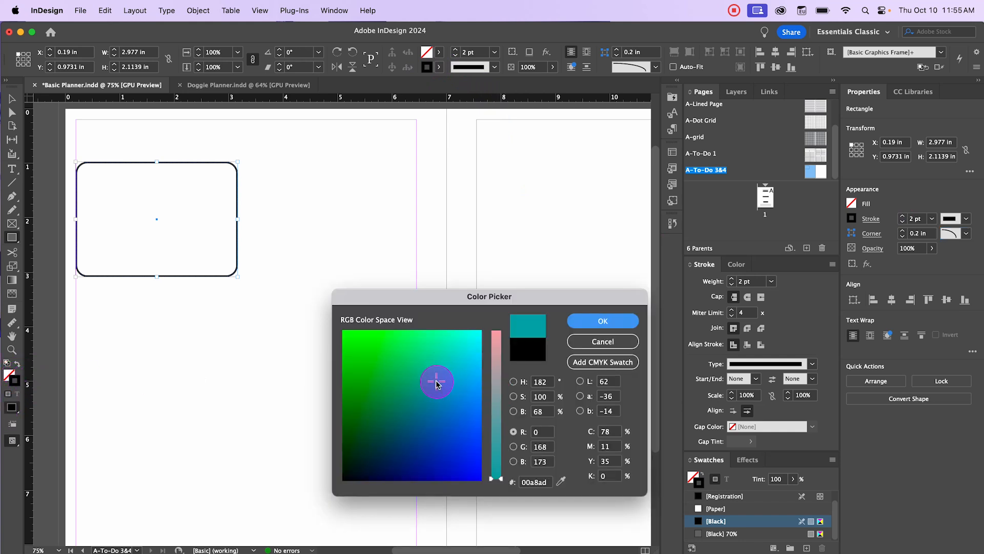
pyautogui.moveTo(495, 358); pyautogui.dragTo(496, 346)
pyautogui.click(603, 316)
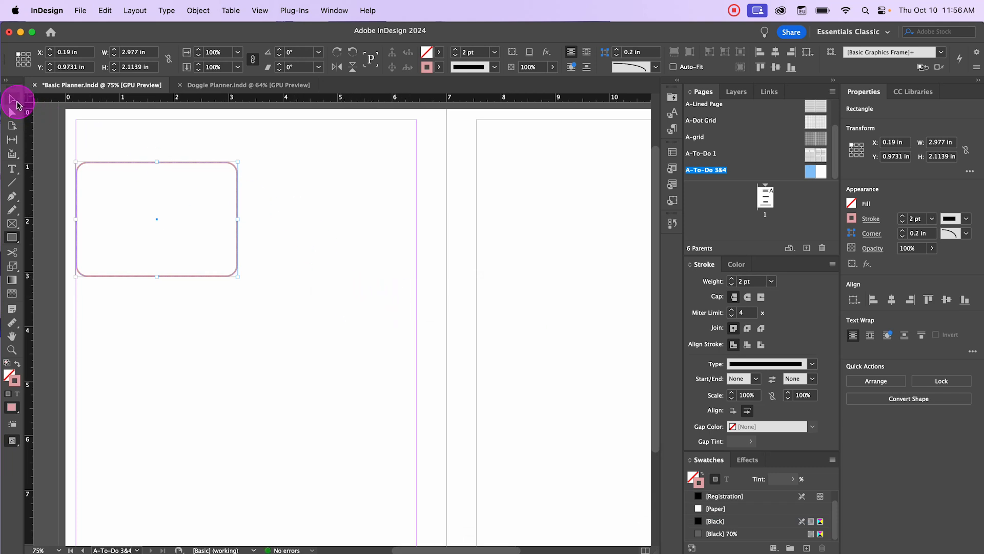
pyautogui.click(13, 100)
pyautogui.click(275, 246)
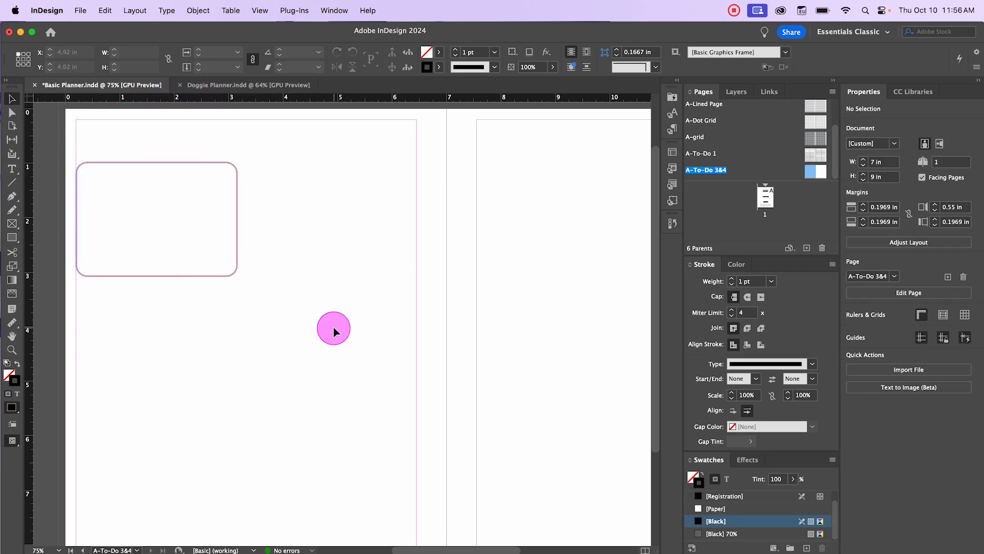
# Draw a header rectangle about 2.66 by 0.44 in inside the upper part of the pink box
pyautogui.click(13, 237)
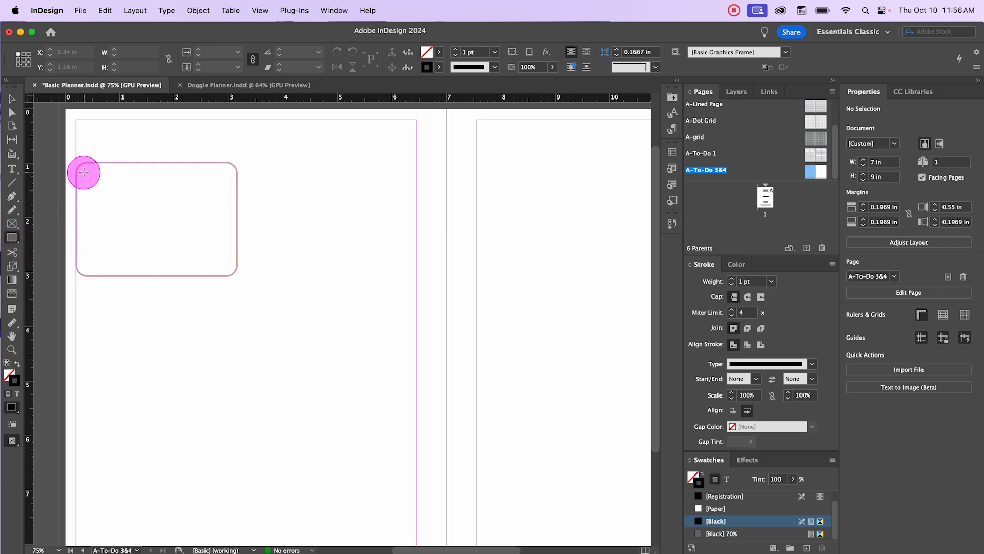
pyautogui.click(84, 172)
pyautogui.click(543, 331)
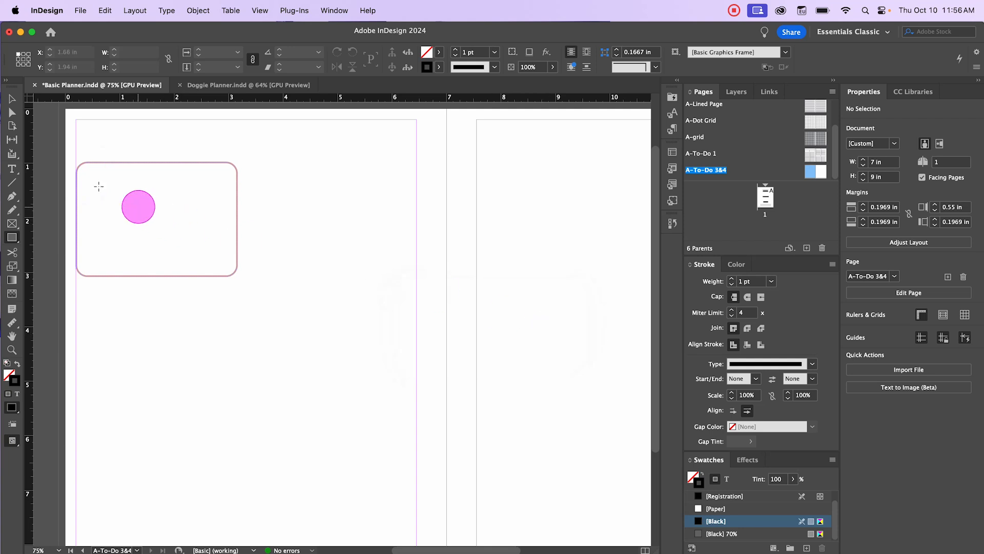
pyautogui.click(84, 171)
pyautogui.moveTo(84, 172); pyautogui.dragTo(229, 183)
pyautogui.click(12, 98)
# Give the header rectangle rounded corners with a 0.125 in radius
pyautogui.click(967, 234)
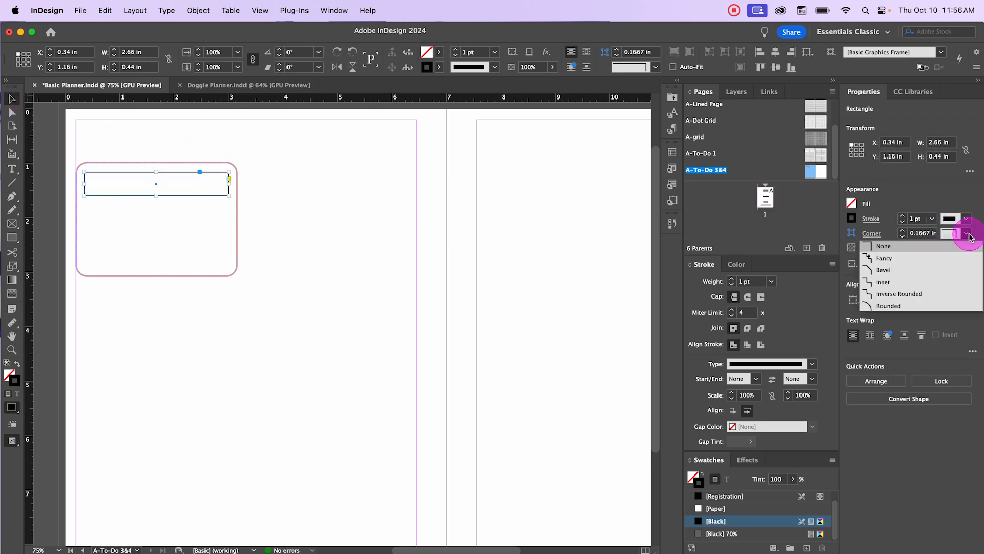
pyautogui.click(941, 306)
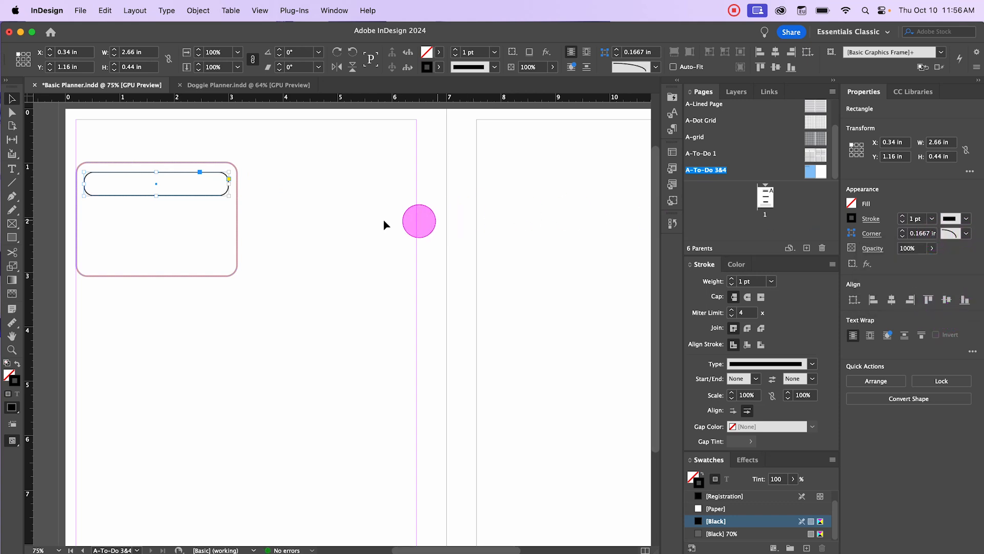
pyautogui.click(936, 235)
pyautogui.write('0.125')
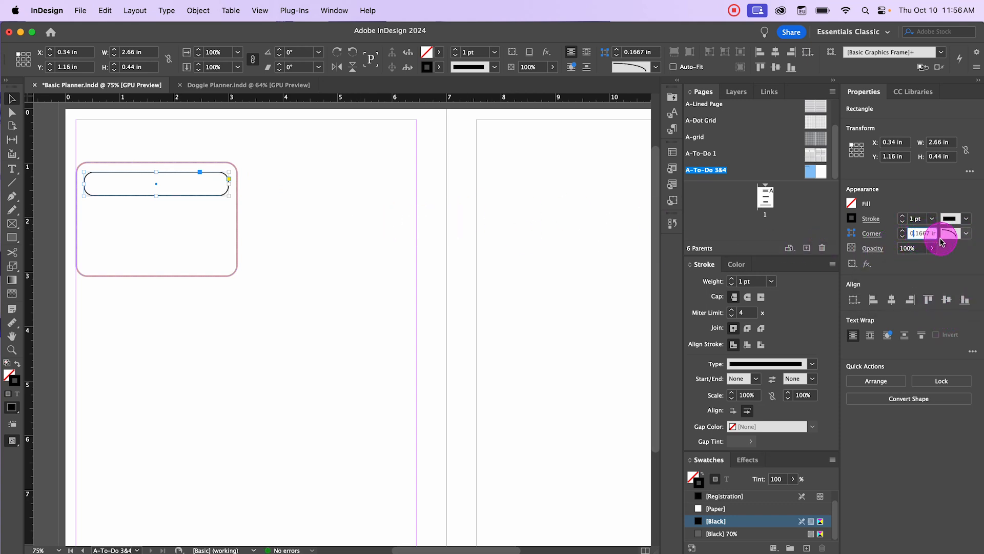
pyautogui.press('Return')
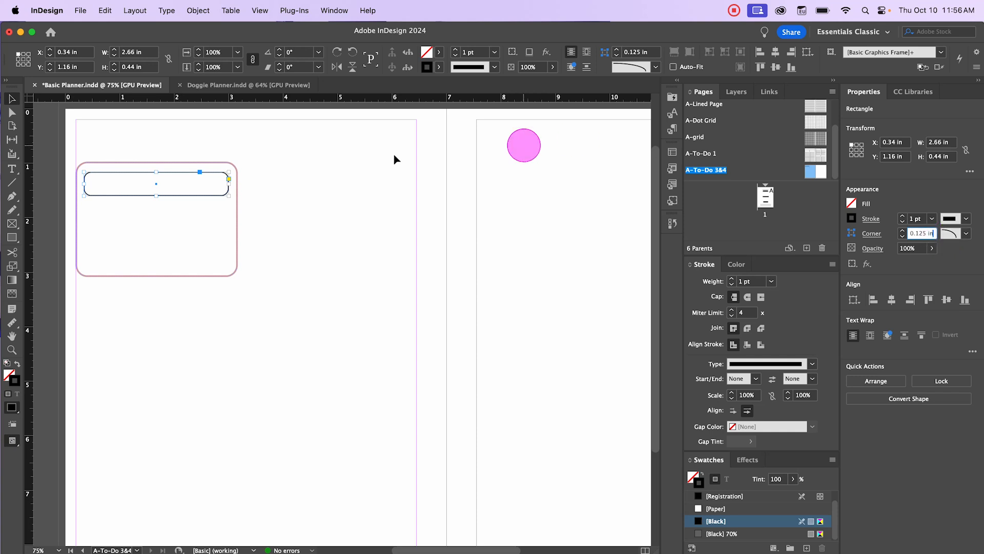
# Set the header rectangle's stroke to 0.5 pt in [Black] 70%
pyautogui.click(931, 219)
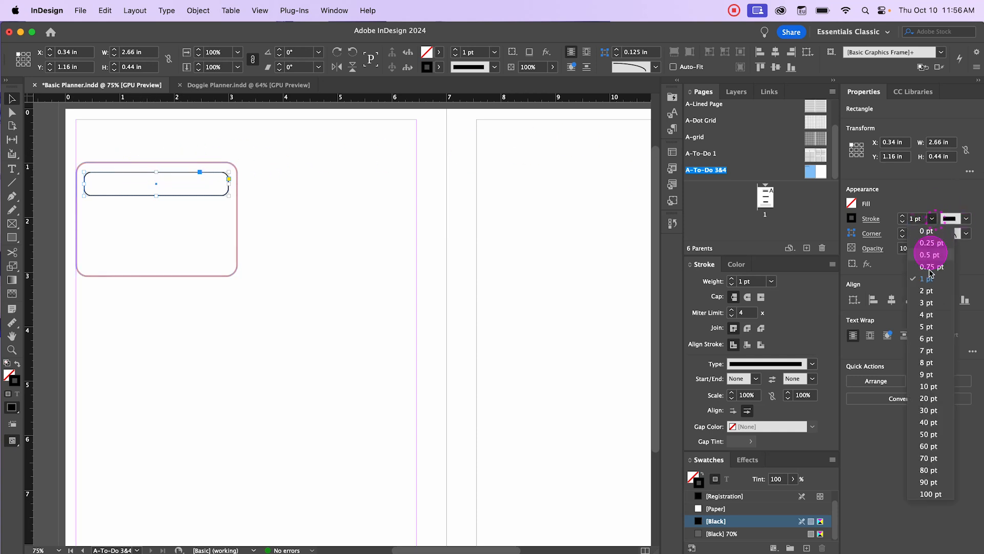
pyautogui.click(937, 252)
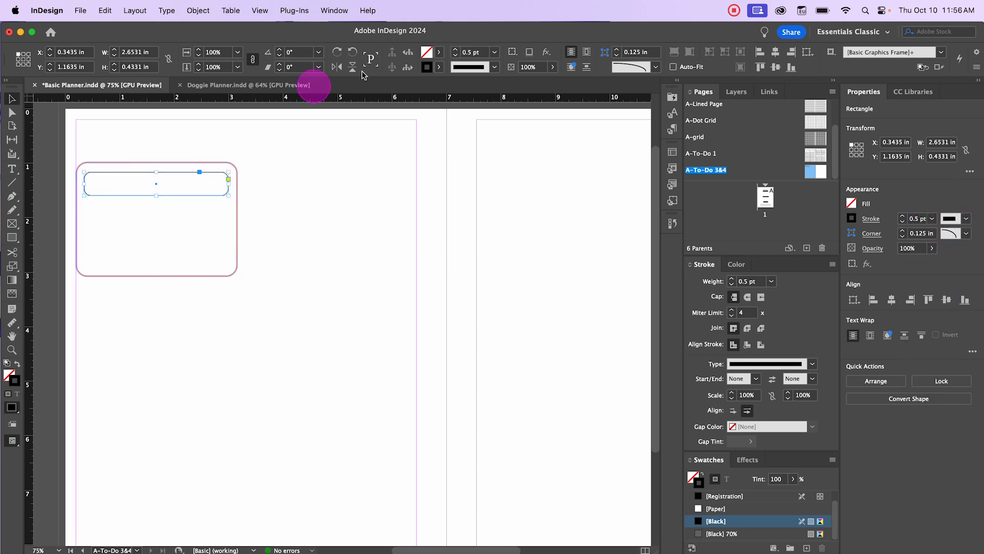
pyautogui.click(439, 67)
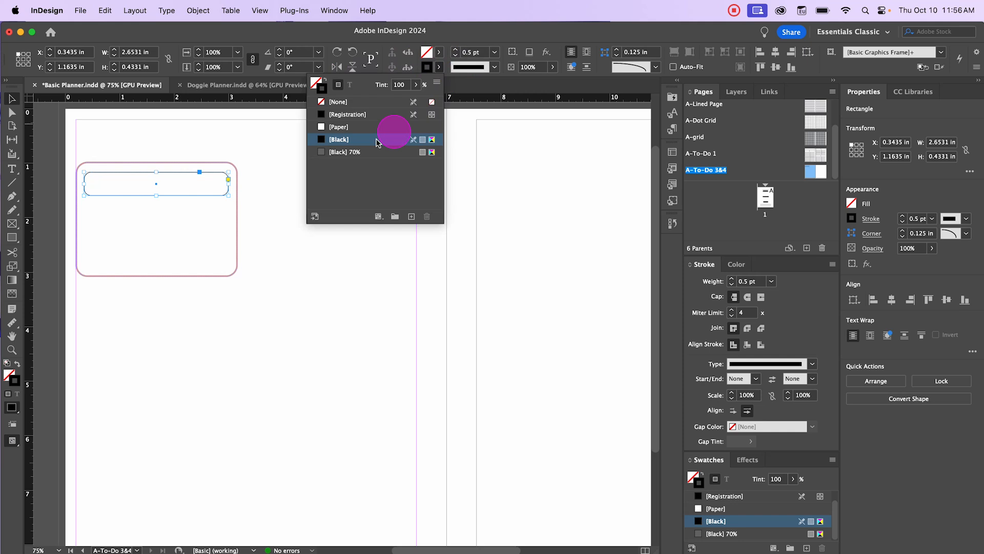
pyautogui.click(353, 152)
pyautogui.click(292, 200)
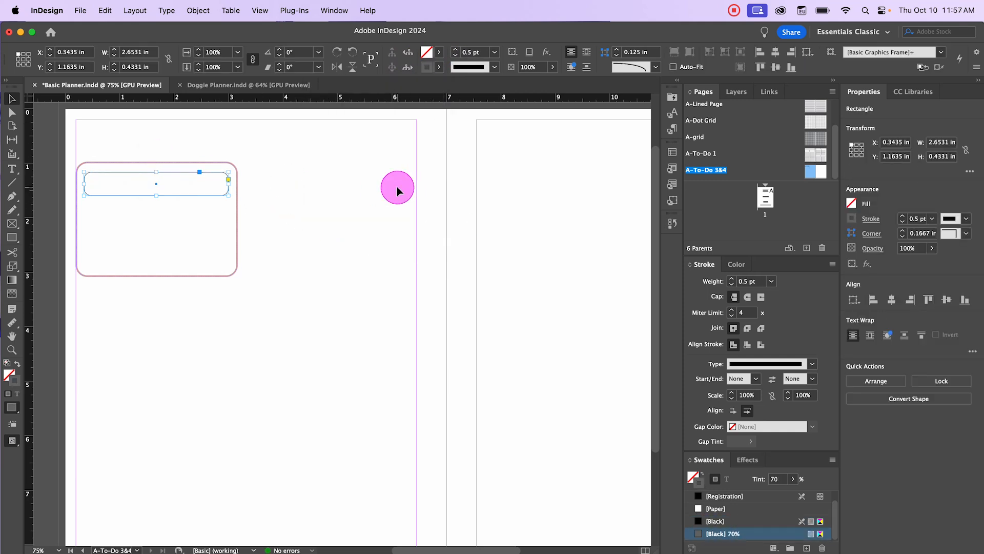
# Nudge the header rectangle up inside the pink box to Y 1.1218 in
pyautogui.press('Up')
pyautogui.press('Up')
pyautogui.press('Up')
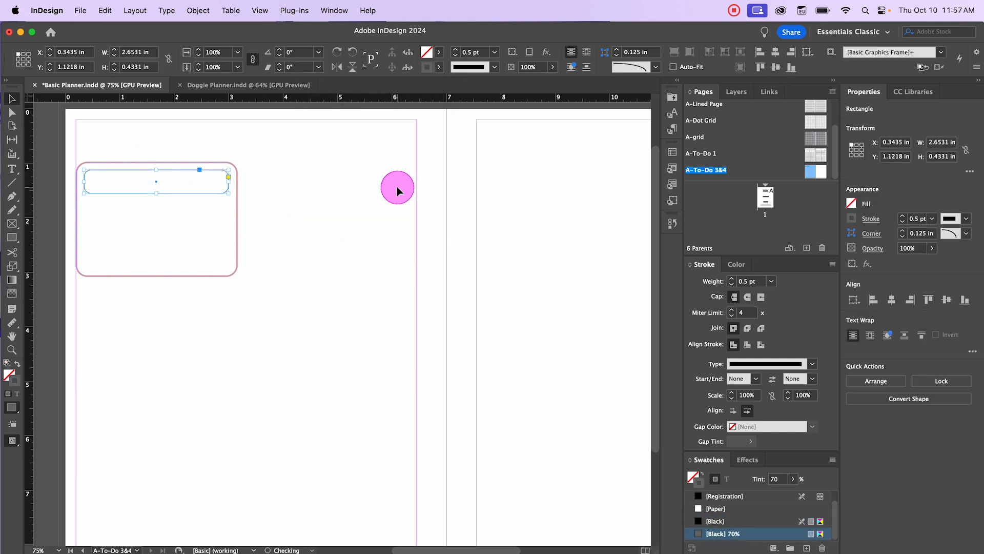
# Center the header rectangle horizontally on the pink box, using the pink box as the key object
pyautogui.click(288, 222)
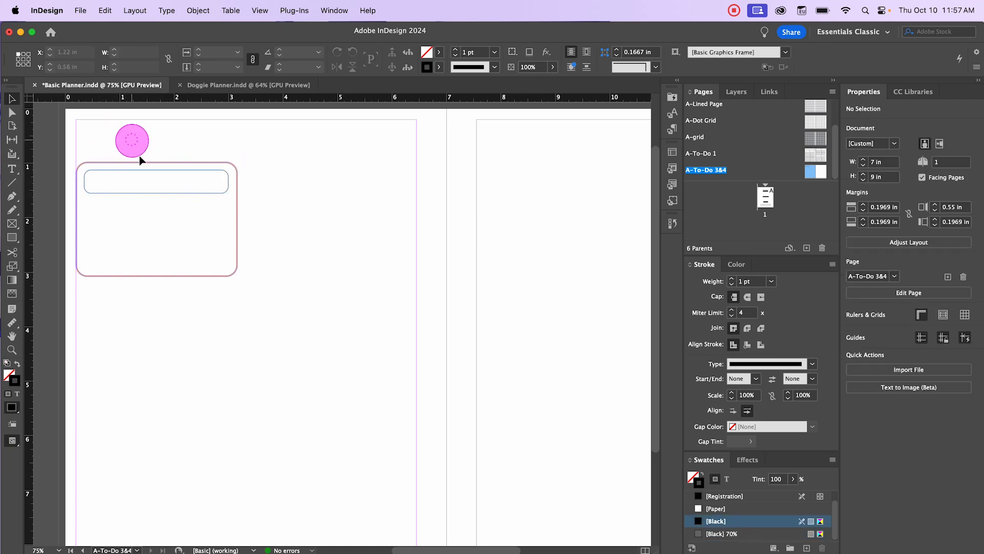
pyautogui.moveTo(131, 141); pyautogui.dragTo(194, 226)
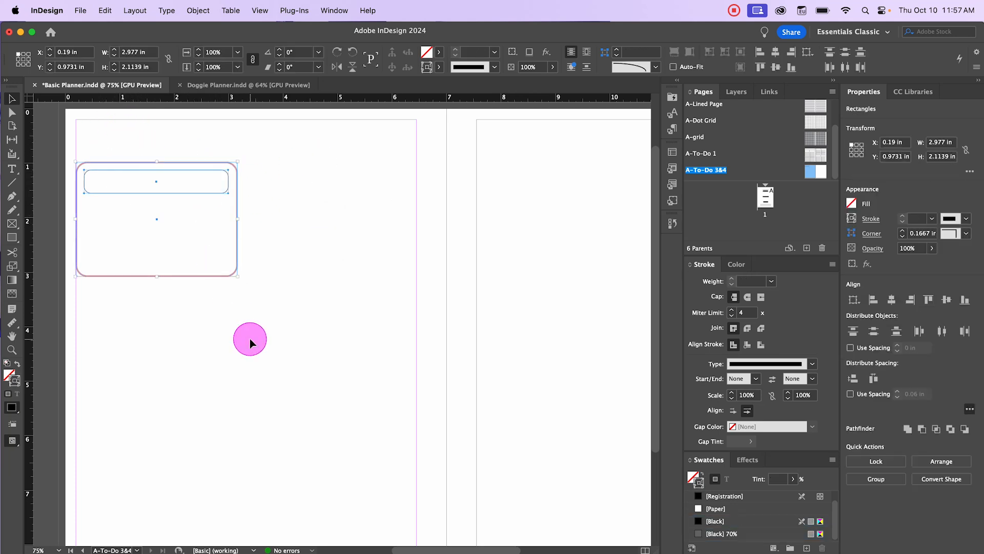
pyautogui.click(184, 162)
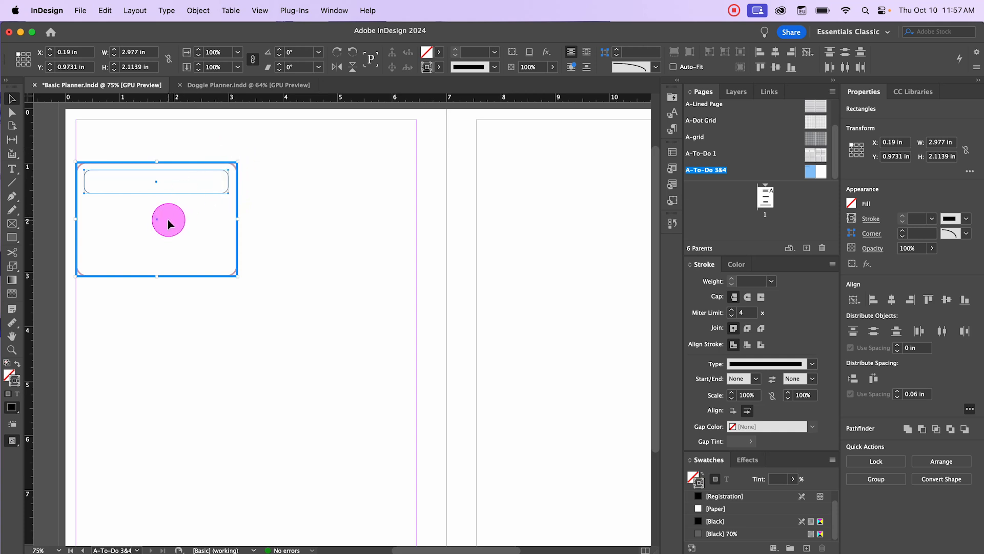
pyautogui.click(776, 53)
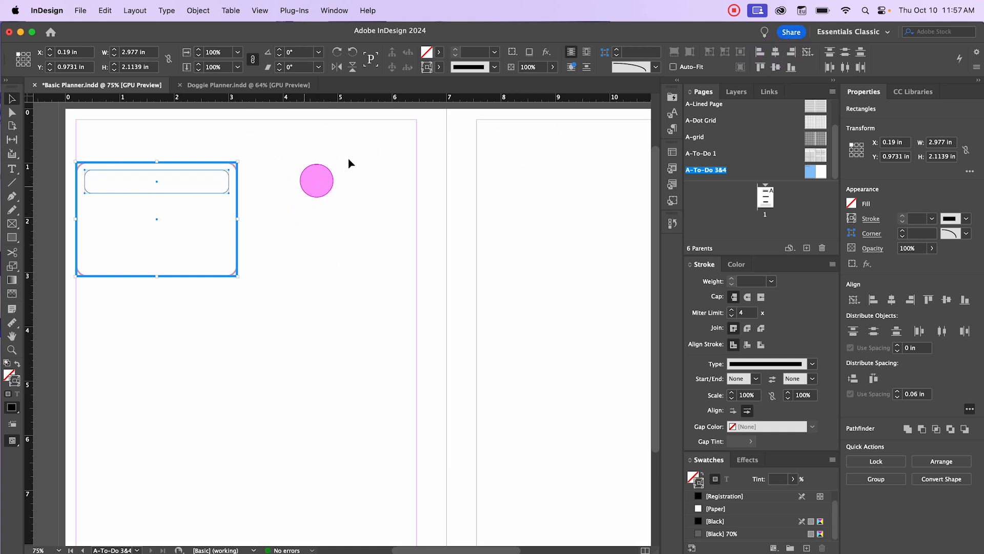
pyautogui.click(777, 68)
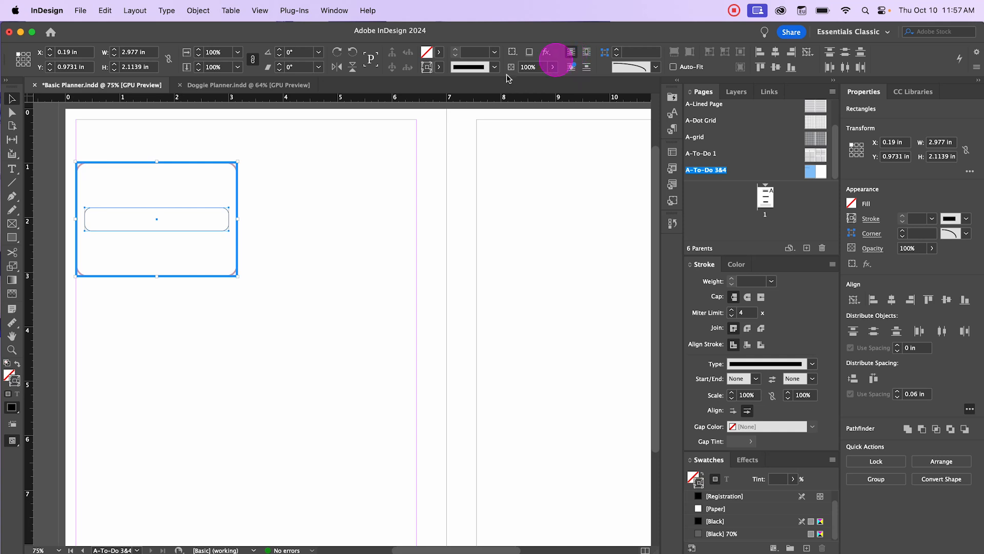
pyautogui.press('super+z')
pyautogui.click(360, 258)
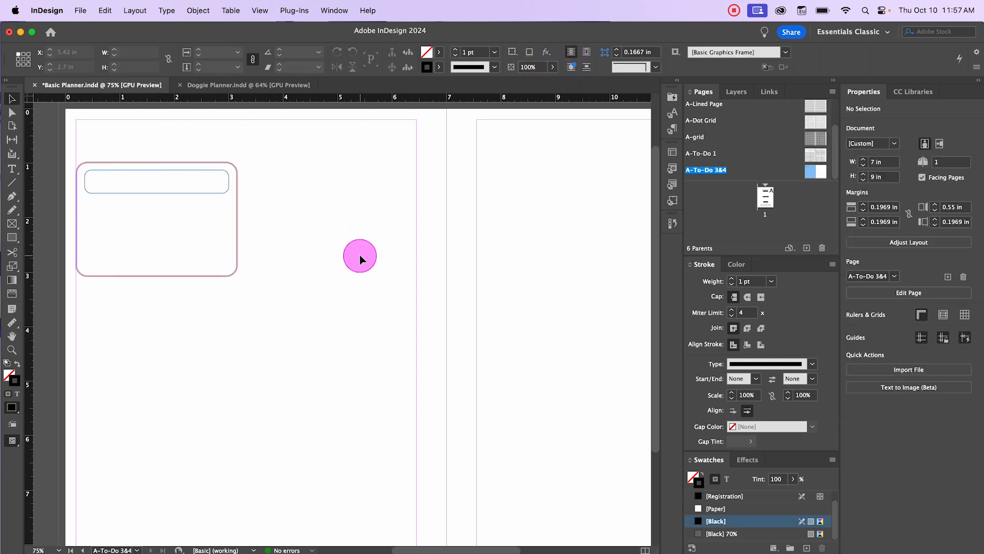
# Duplicate the pink box with its header rectangle to the right, placing the copy at X 3.3235 in
pyautogui.moveTo(136, 137); pyautogui.dragTo(177, 244)
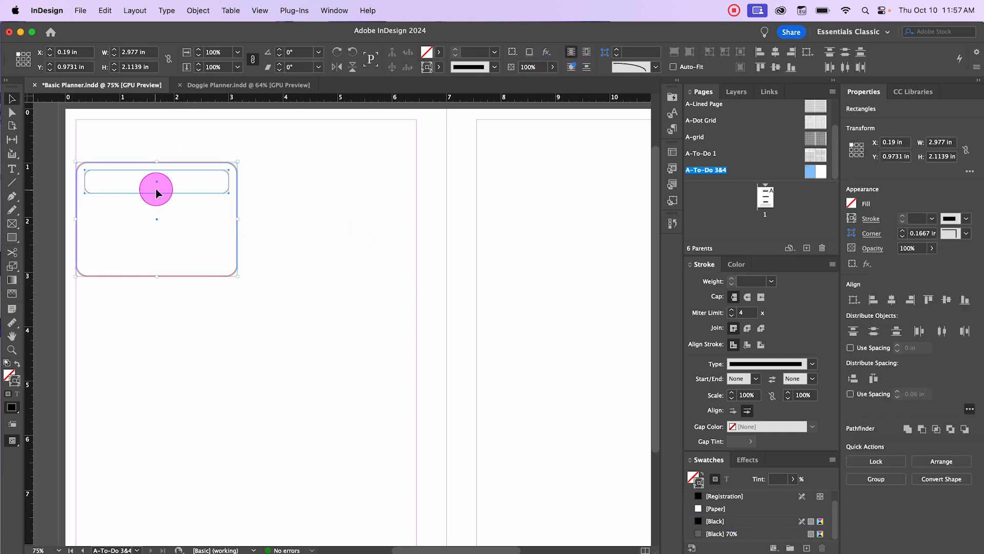
pyautogui.moveTo(158, 183)
pyautogui.mouseDown()
pyautogui.moveTo(149, 123)
pyautogui.moveTo(189, 259)
pyautogui.moveTo(176, 193)
pyautogui.moveTo(156, 184)
pyautogui.mouseUp()
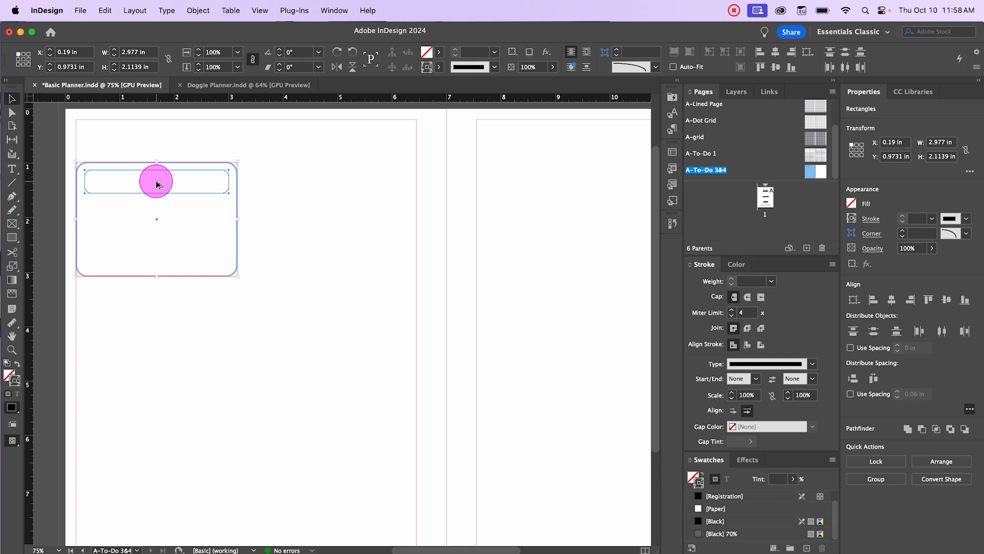
pyautogui.moveTo(158, 185); pyautogui.dragTo(329, 185)
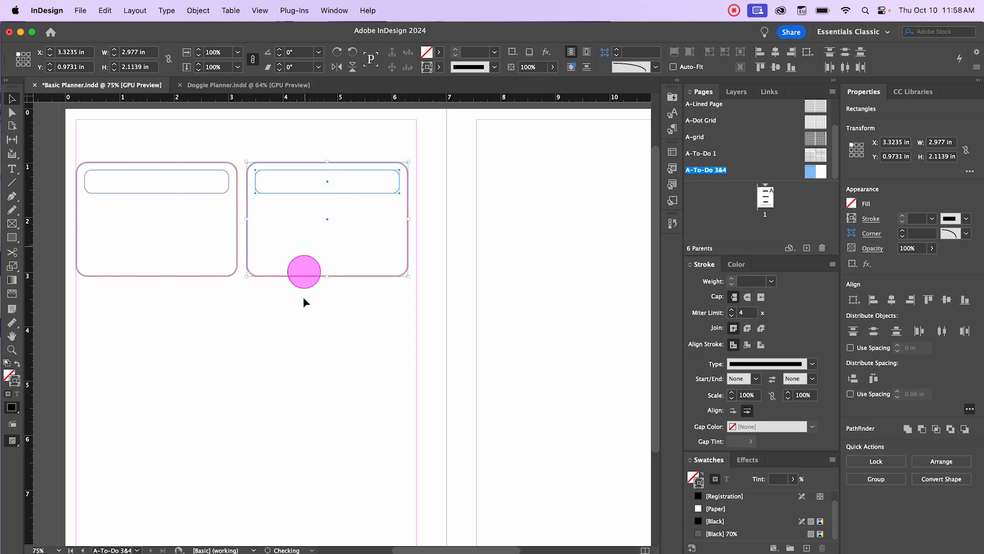
pyautogui.click(295, 316)
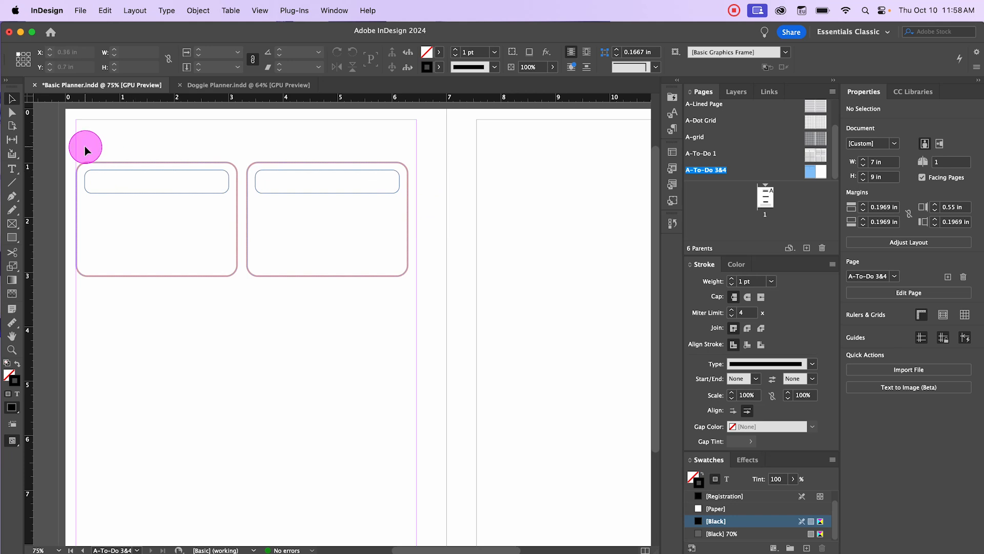
# Scale both boxes and their headers together to a total width of 6.26 in, reaching the page's right margin
pyautogui.moveTo(85, 146); pyautogui.dragTo(363, 255)
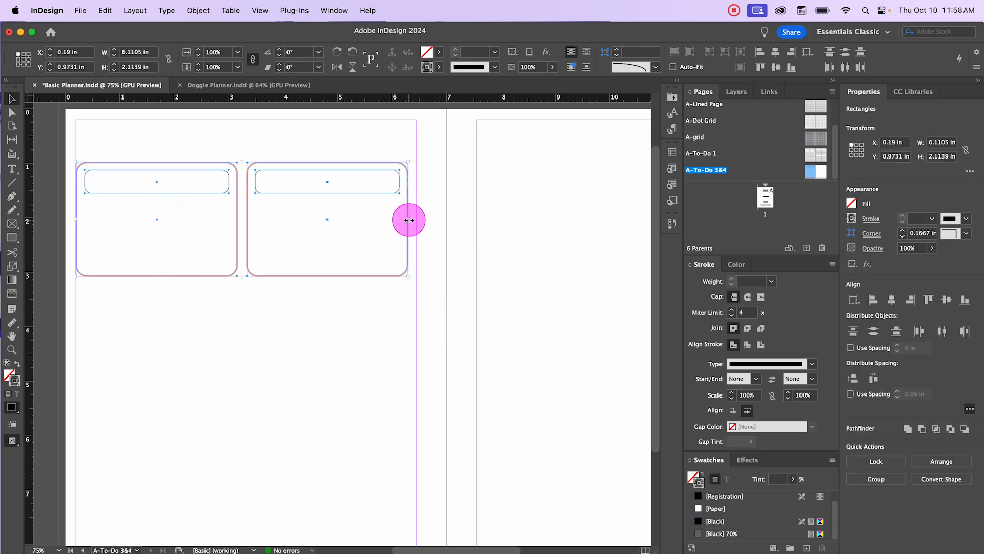
pyautogui.moveTo(408, 219); pyautogui.dragTo(417, 218)
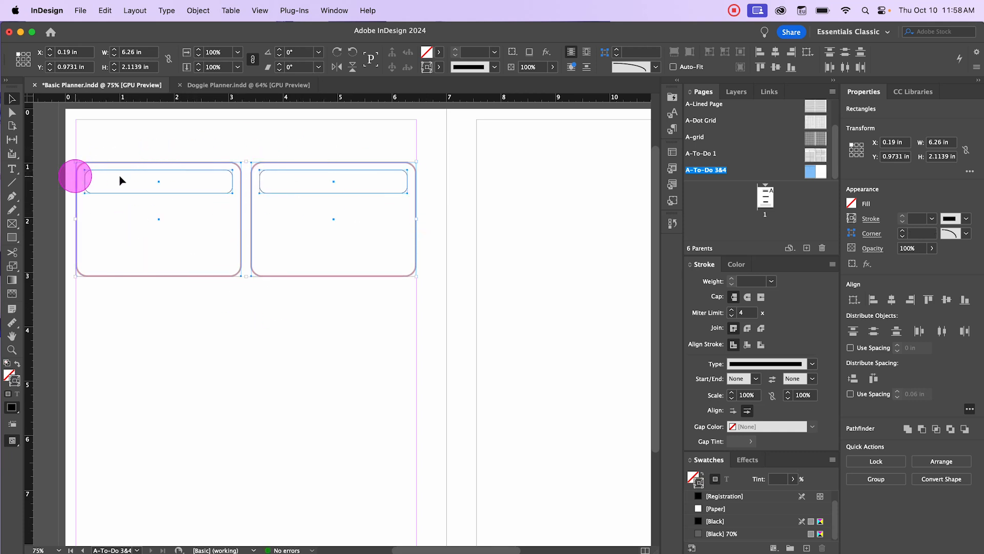
pyautogui.click(230, 327)
# Duplicate the row of two boxes with headers directly below the first row, placing the copy at Y 3.2611 in
pyautogui.scroll(-1, 229, 338)
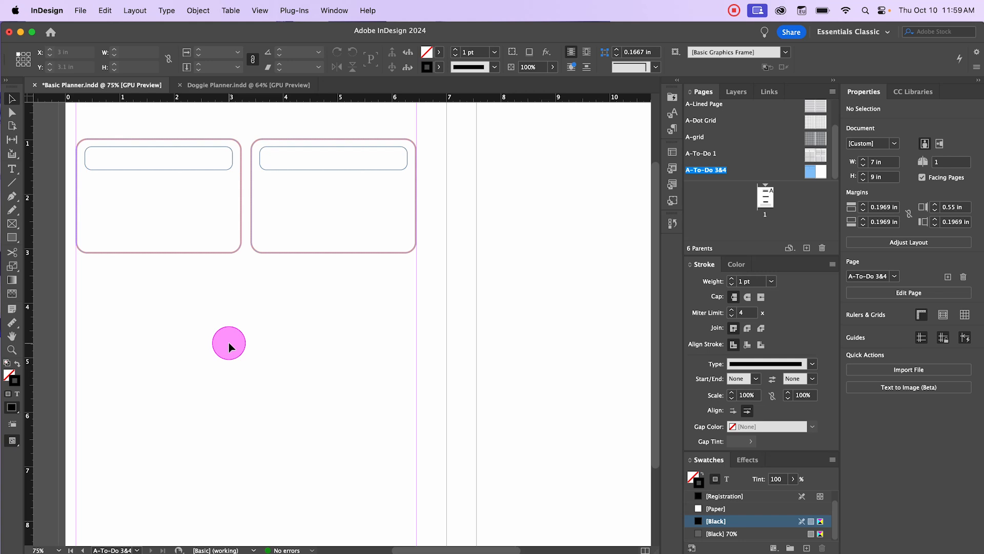
pyautogui.scroll(-4, 223, 348)
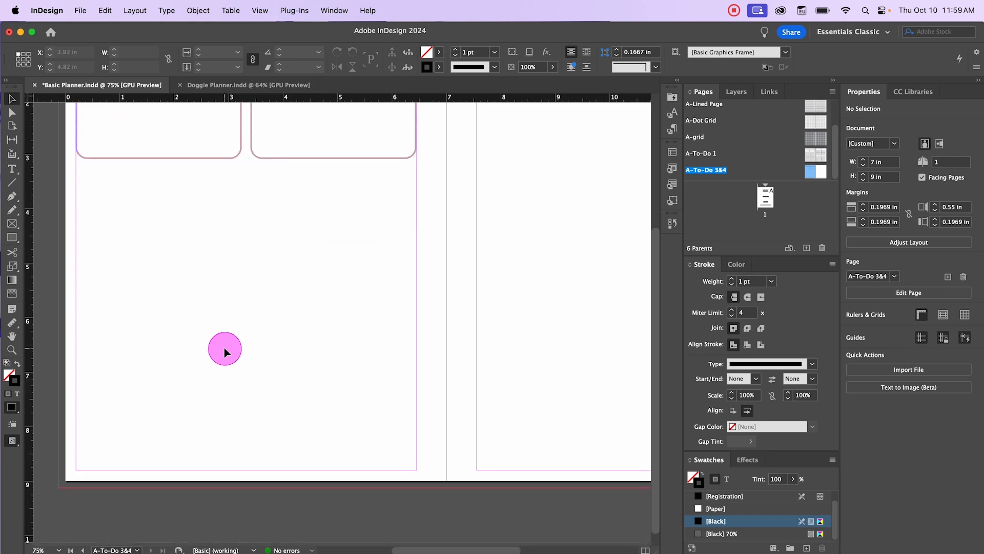
pyautogui.scroll(6, 223, 348)
pyautogui.scroll(-2, 277, 461)
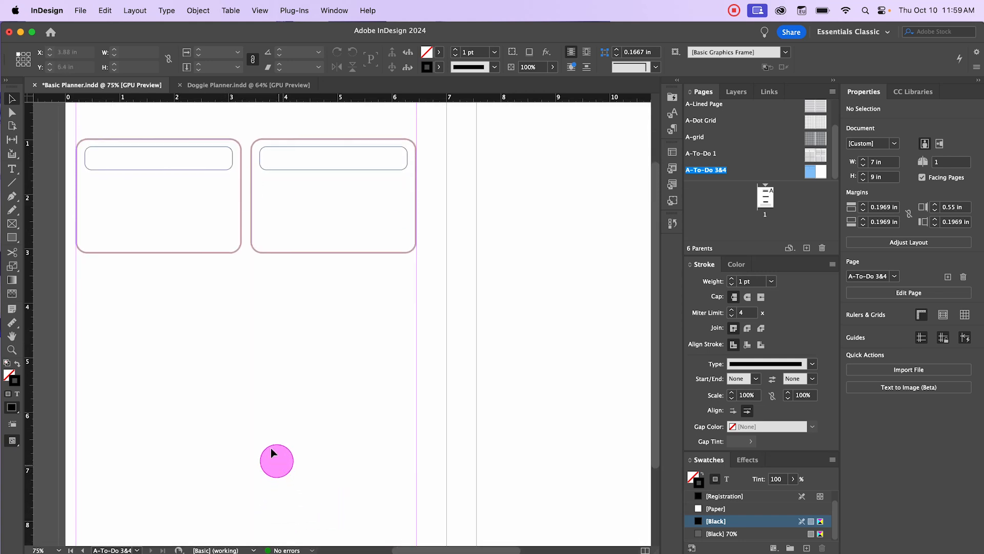
pyautogui.moveTo(70, 136); pyautogui.dragTo(461, 276)
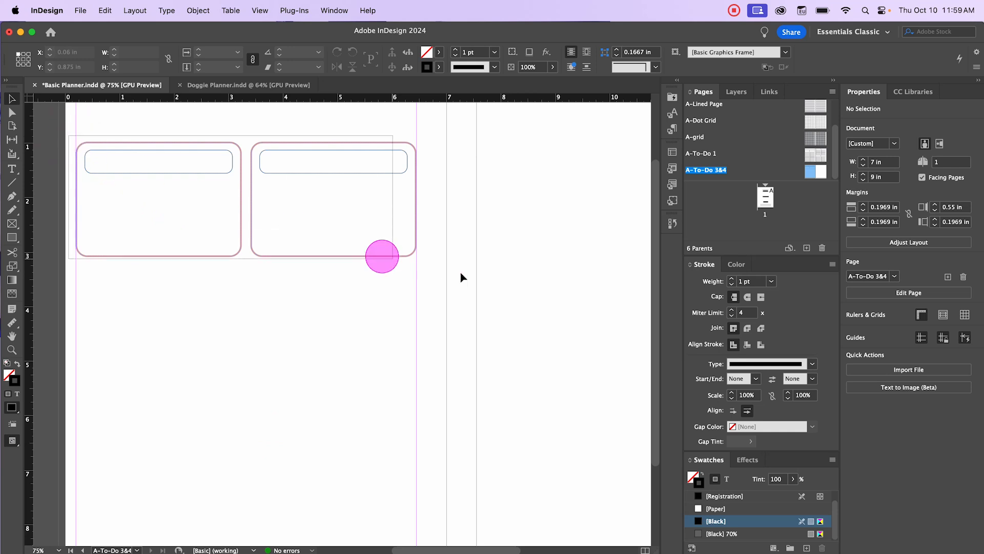
pyautogui.moveTo(334, 161); pyautogui.dragTo(350, 290)
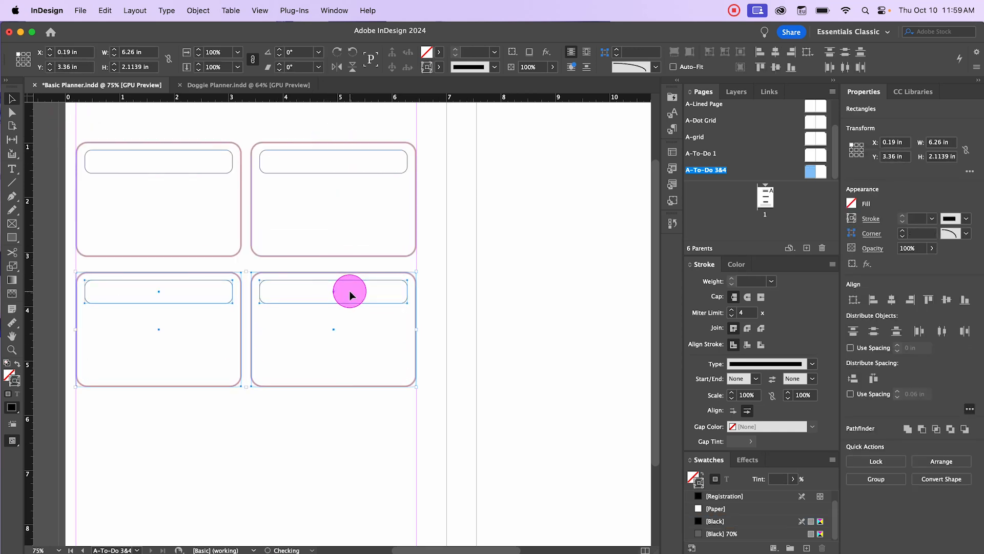
pyautogui.press('super+z')
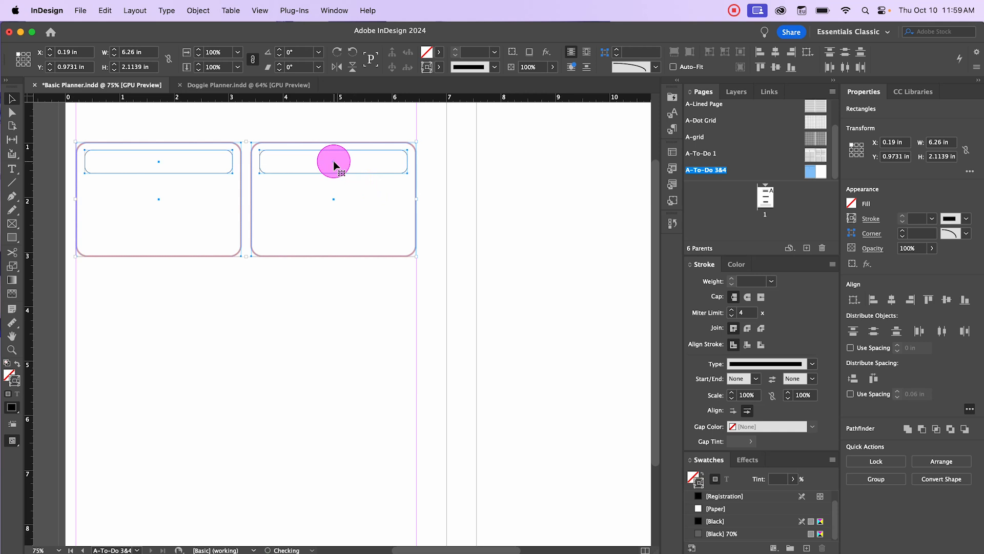
pyautogui.moveTo(334, 161); pyautogui.dragTo(337, 261)
pyautogui.moveTo(337, 277); pyautogui.dragTo(340, 290)
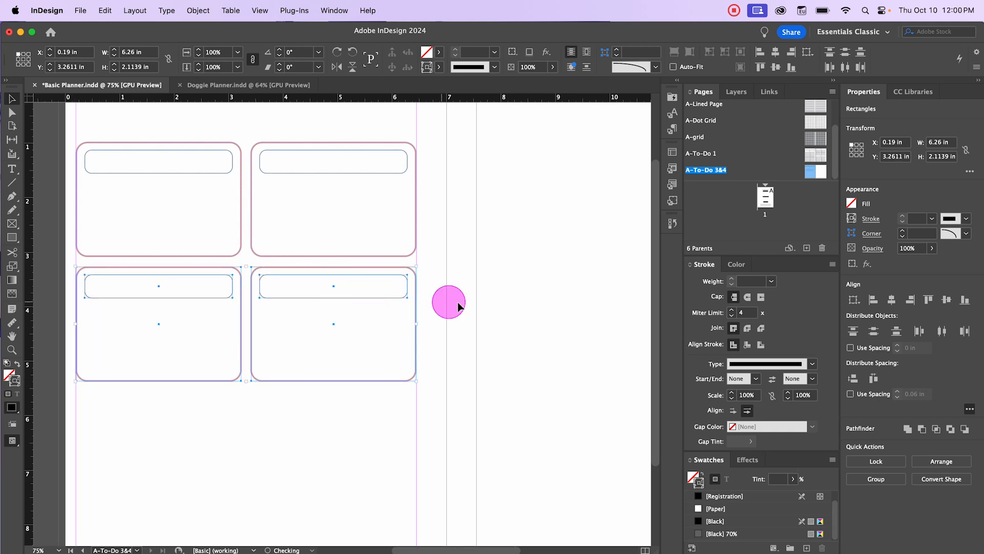
# Repeat the duplication of the second row to add a third row of boxes at the same spacing
pyautogui.scroll(-2, 453, 302)
pyautogui.scroll(1, 446, 298)
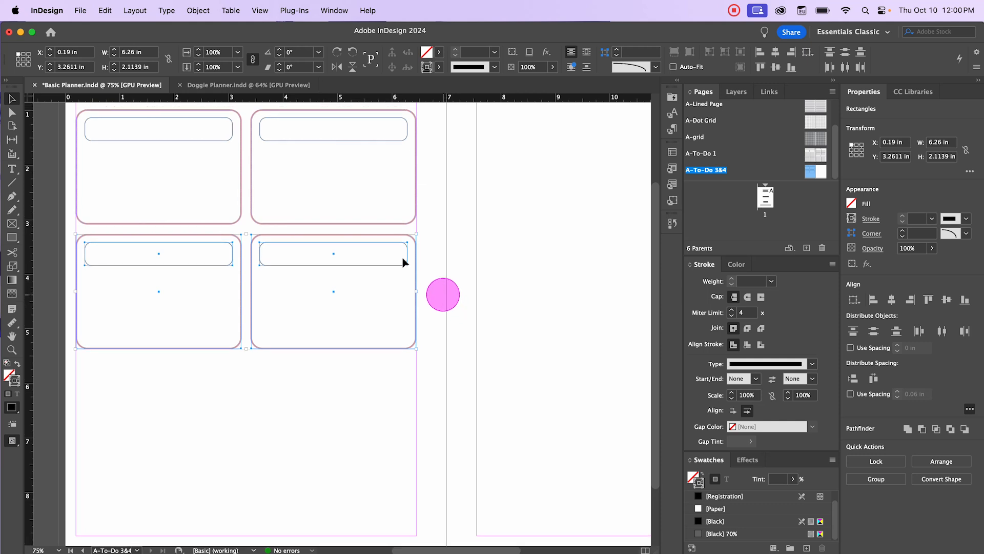
pyautogui.rightClick(303, 235)
pyautogui.click(105, 11)
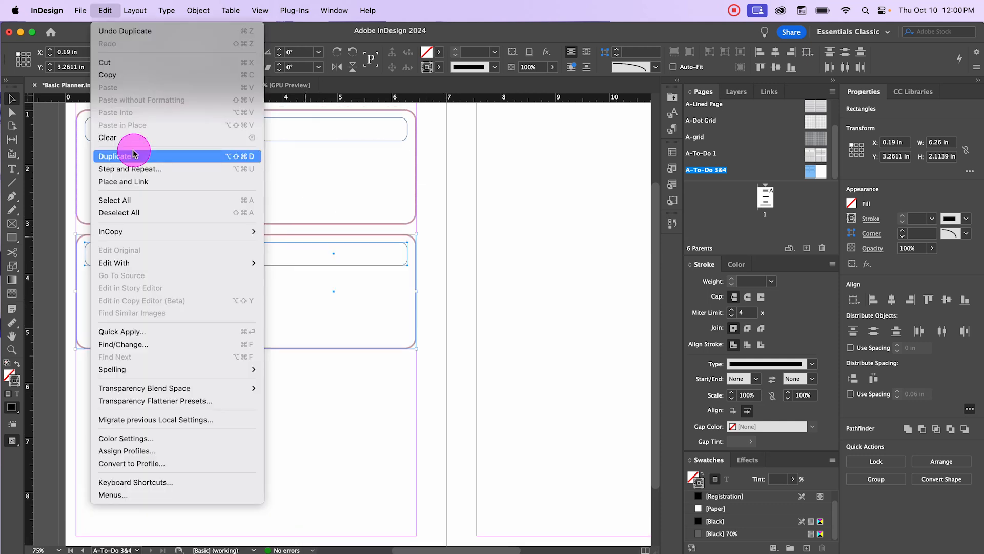
pyautogui.click(112, 155)
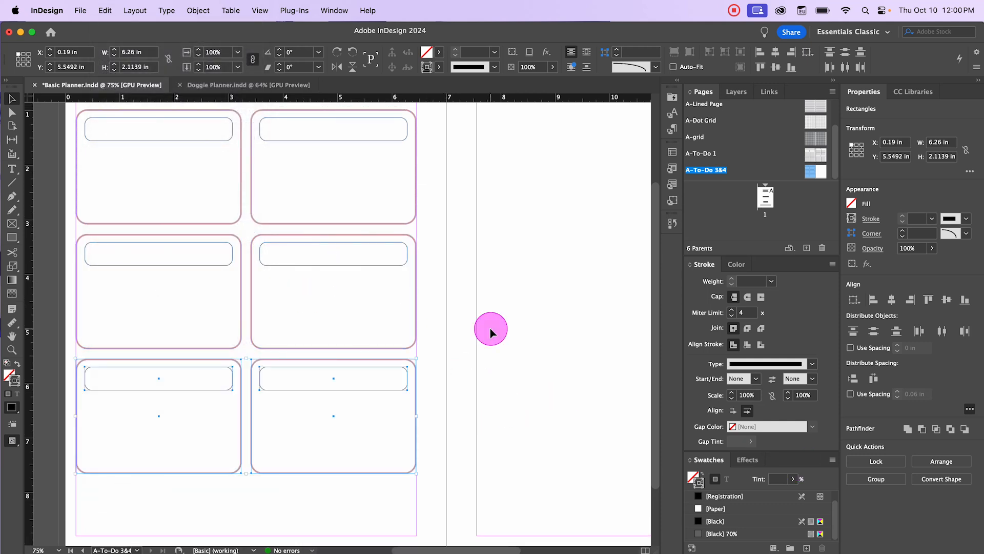
# Scale all six boxes and their headers together to a total height of 7.83 in, reaching the bottom margin
pyautogui.scroll(-1, 490, 328)
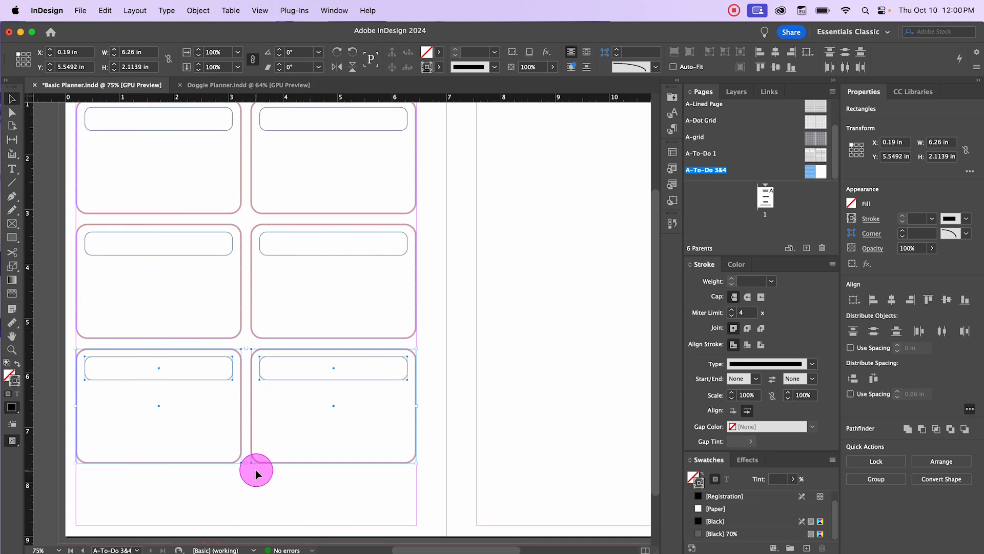
pyautogui.press('super+minus')
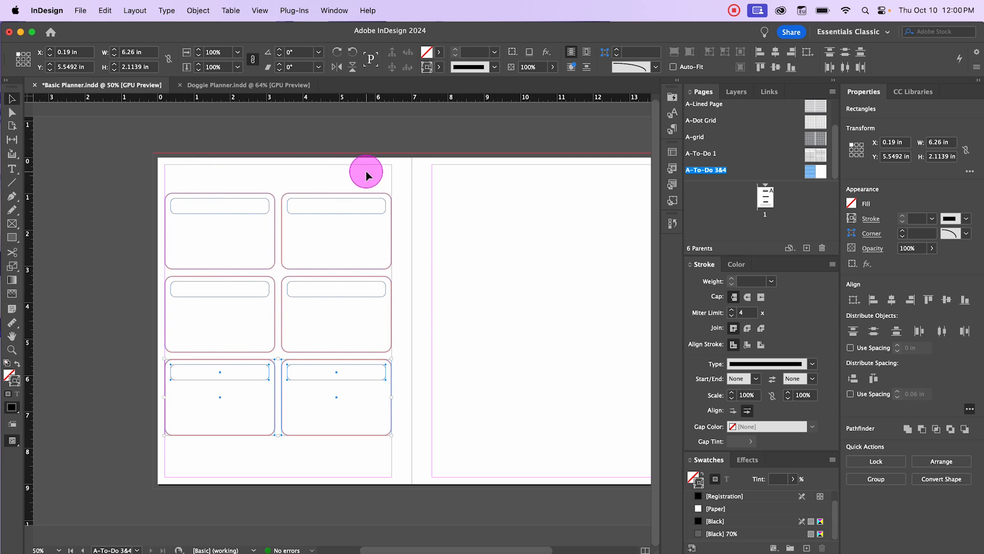
pyautogui.moveTo(153, 183); pyautogui.dragTo(428, 441)
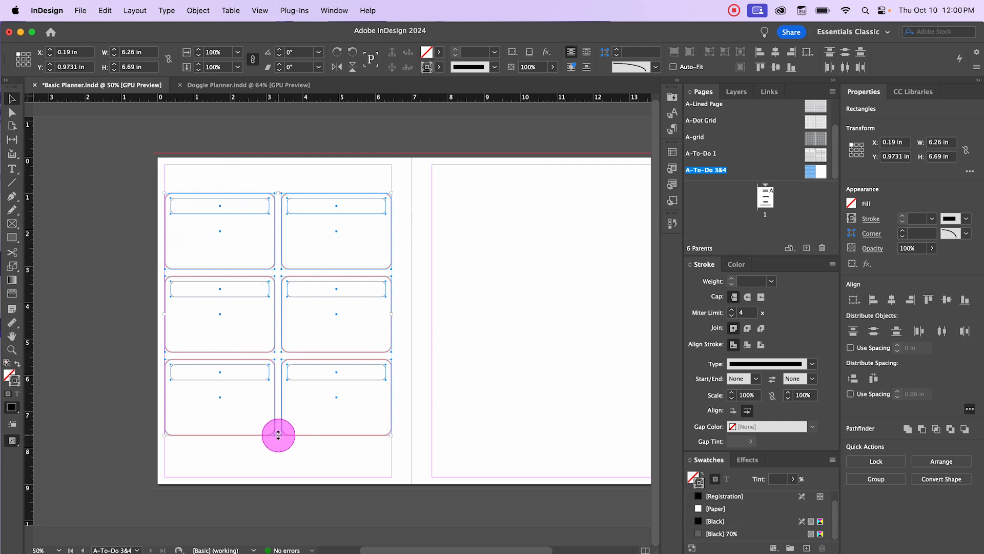
pyautogui.scroll(2, 283, 466)
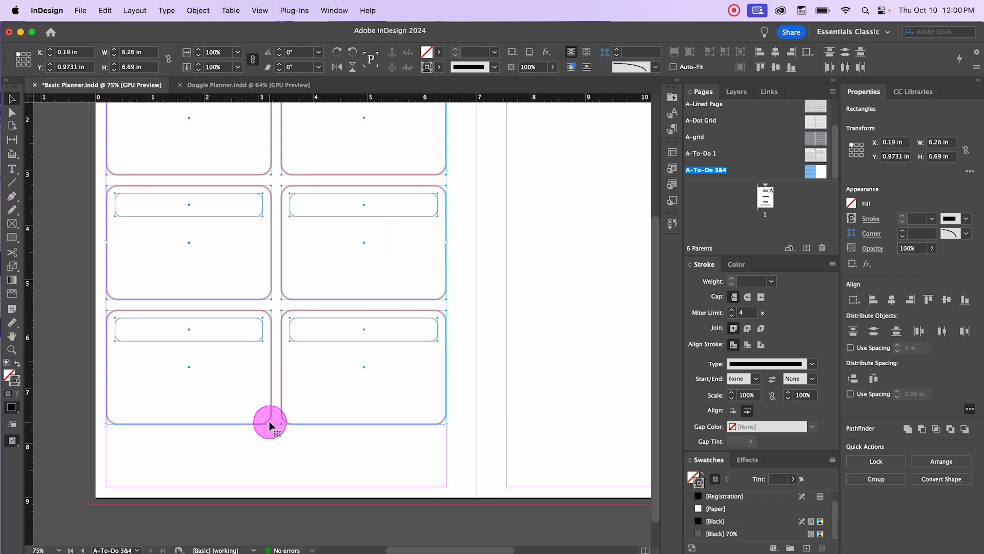
pyautogui.scroll(3, 270, 426)
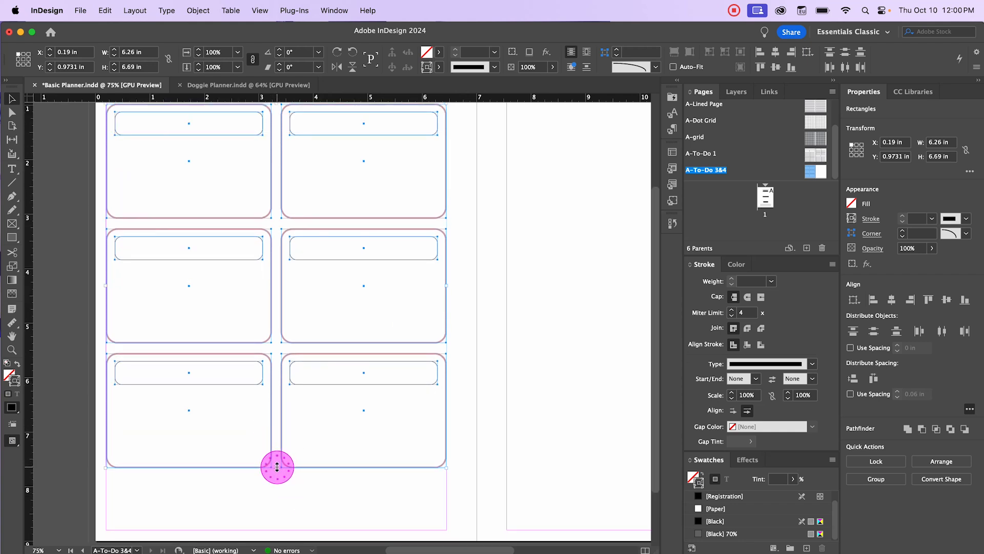
pyautogui.moveTo(276, 466); pyautogui.dragTo(281, 530)
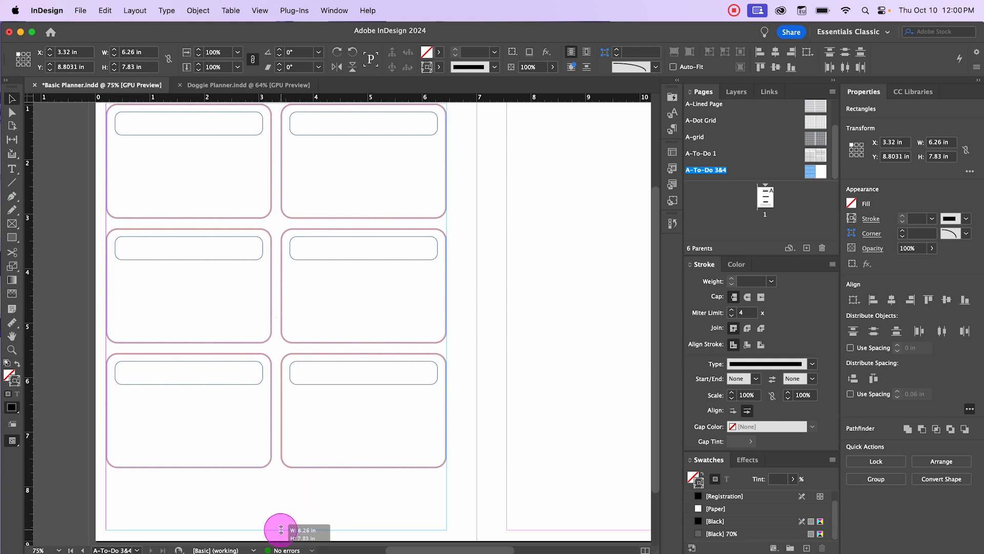
pyautogui.moveTo(280, 529); pyautogui.dragTo(281, 531)
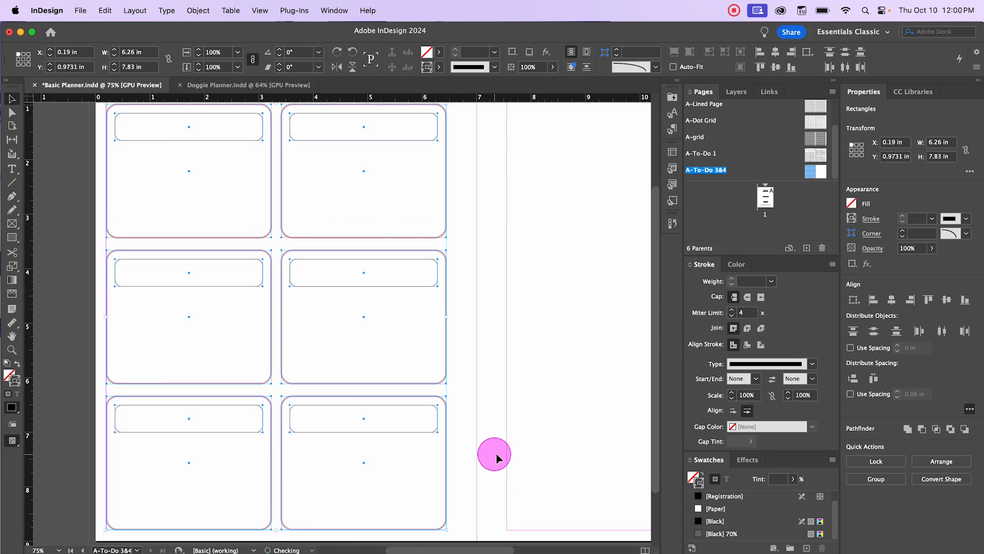
pyautogui.press('super+minus')
pyautogui.click(433, 286)
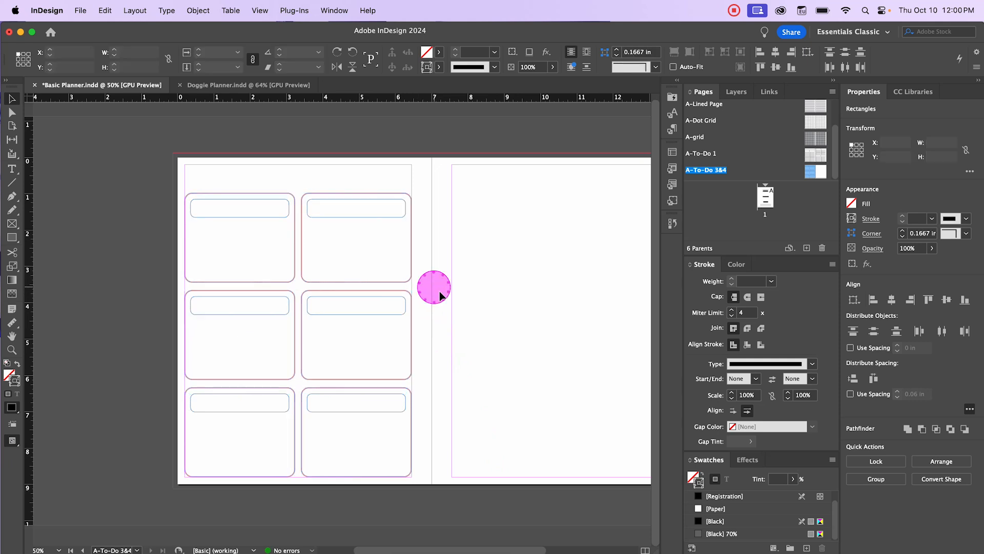
# Create a table with 5 body rows and 1 column under the first box's header, about 2.72 by 1.52 in
pyautogui.scroll(5, 334, 250)
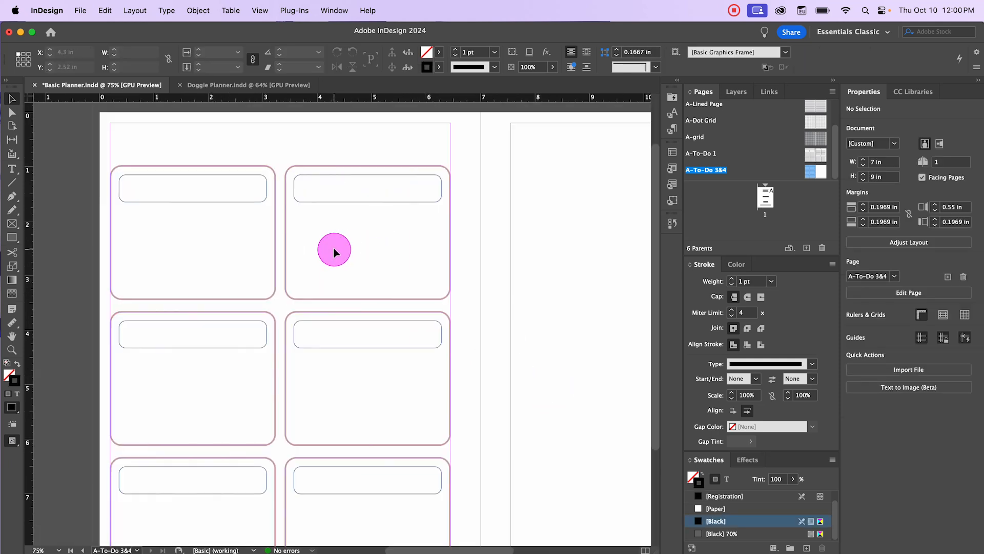
pyautogui.press('super+minus')
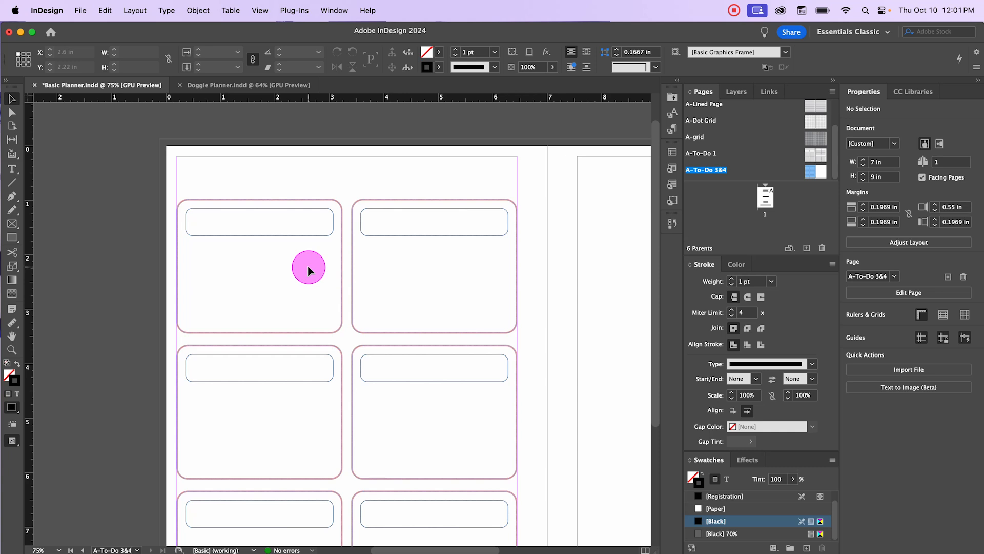
pyautogui.click(231, 10)
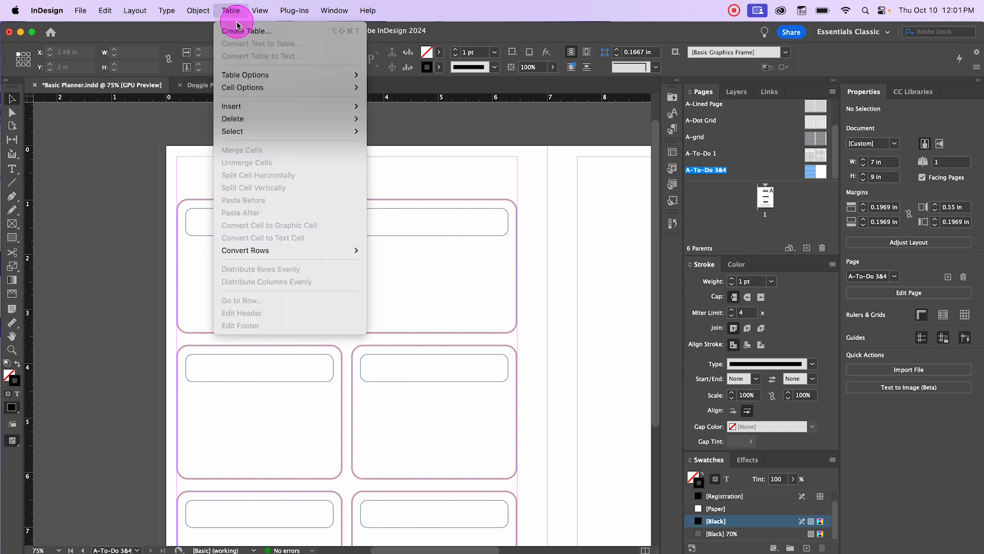
pyautogui.click(240, 33)
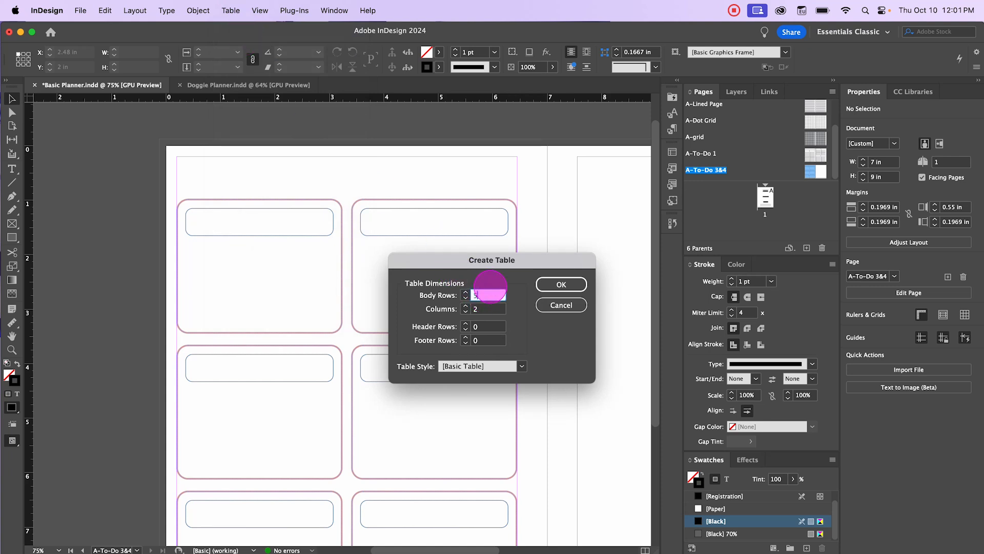
pyautogui.click(476, 309)
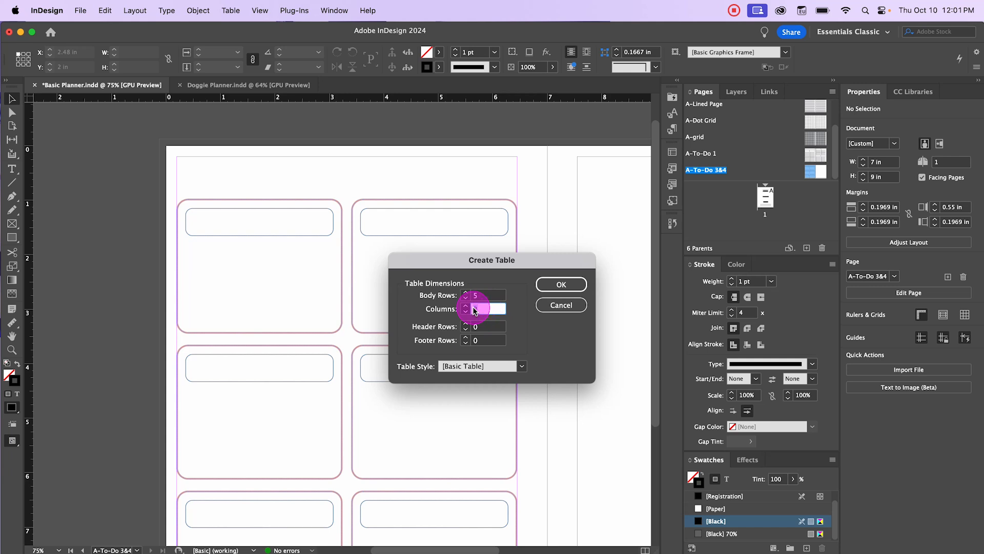
pyautogui.write('1')
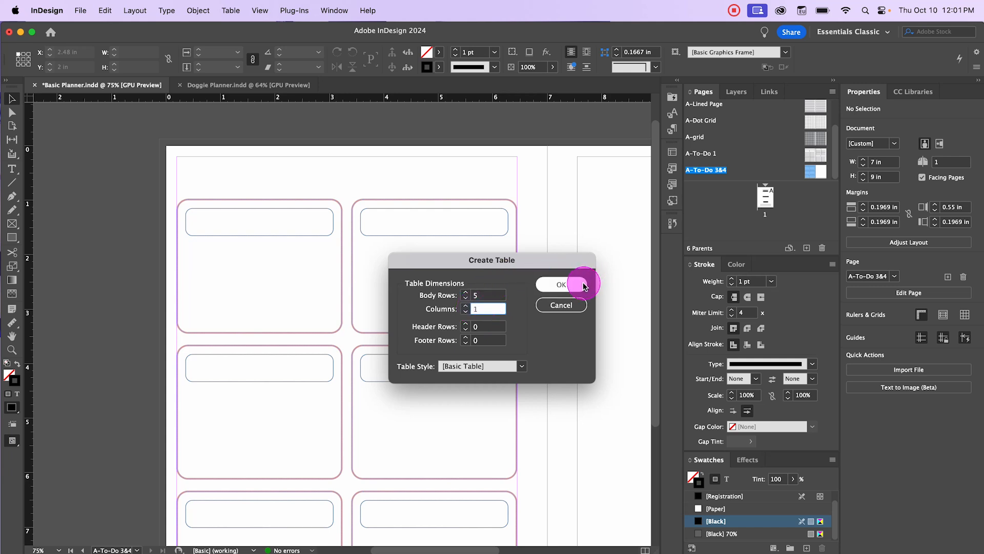
pyautogui.click(578, 284)
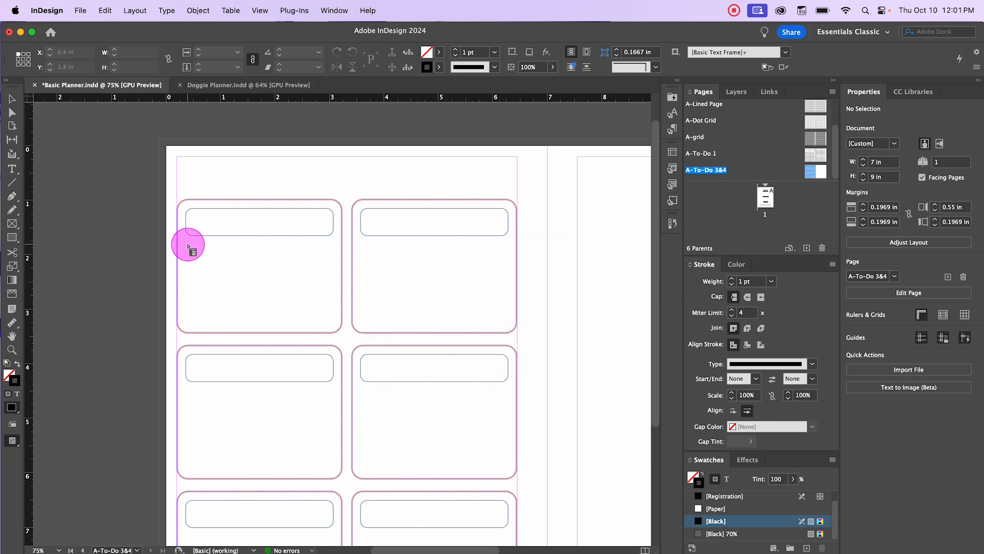
pyautogui.moveTo(186, 246); pyautogui.dragTo(334, 326)
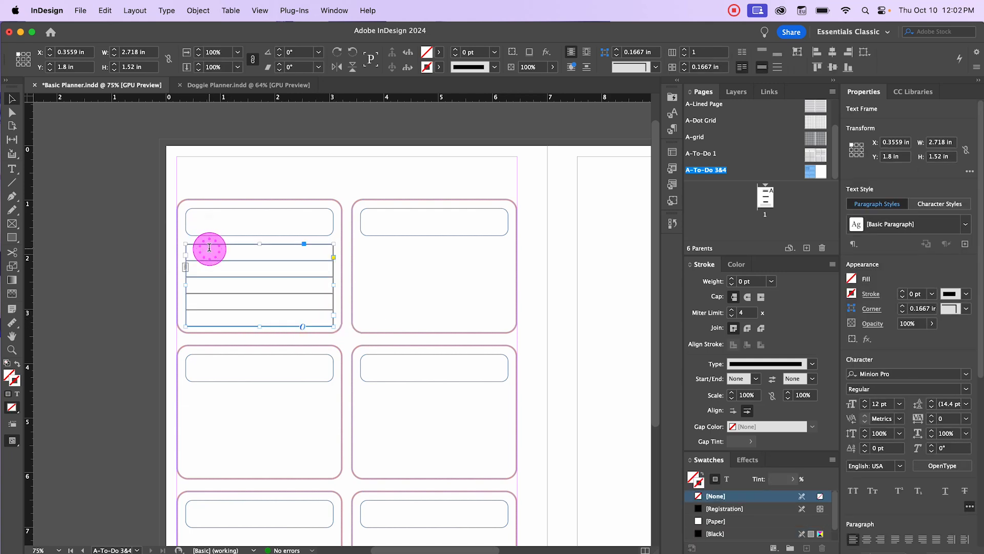
# Apply the Lines cell style to all cells of the new table and preview the page without frame edges
pyautogui.moveTo(209, 247); pyautogui.dragTo(290, 261)
pyautogui.rightClick(239, 253)
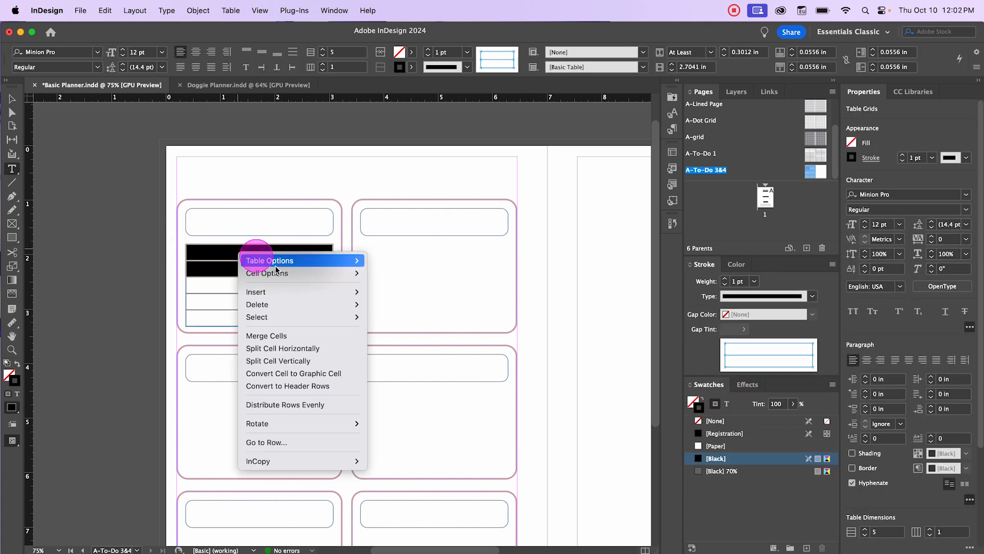
pyautogui.moveTo(287, 317)
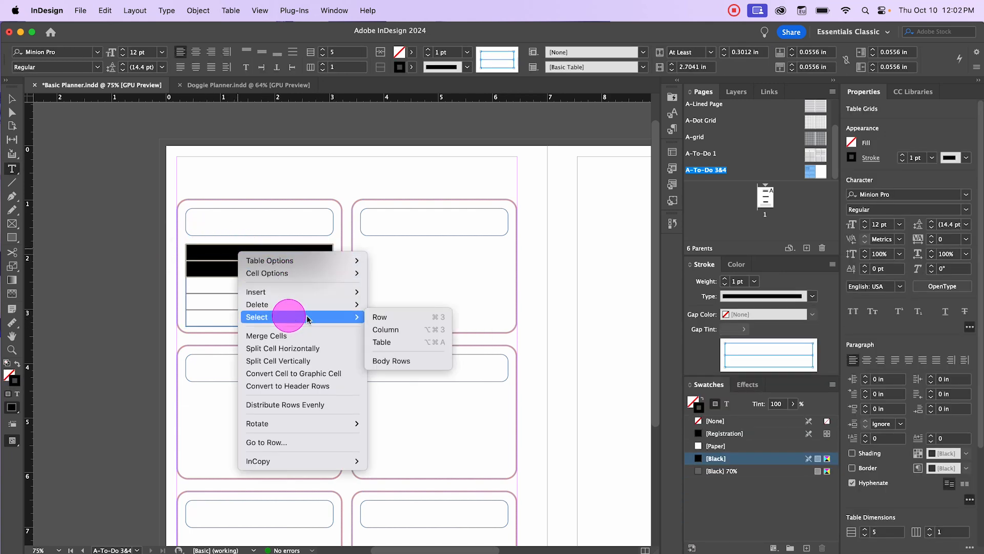
pyautogui.click(405, 325)
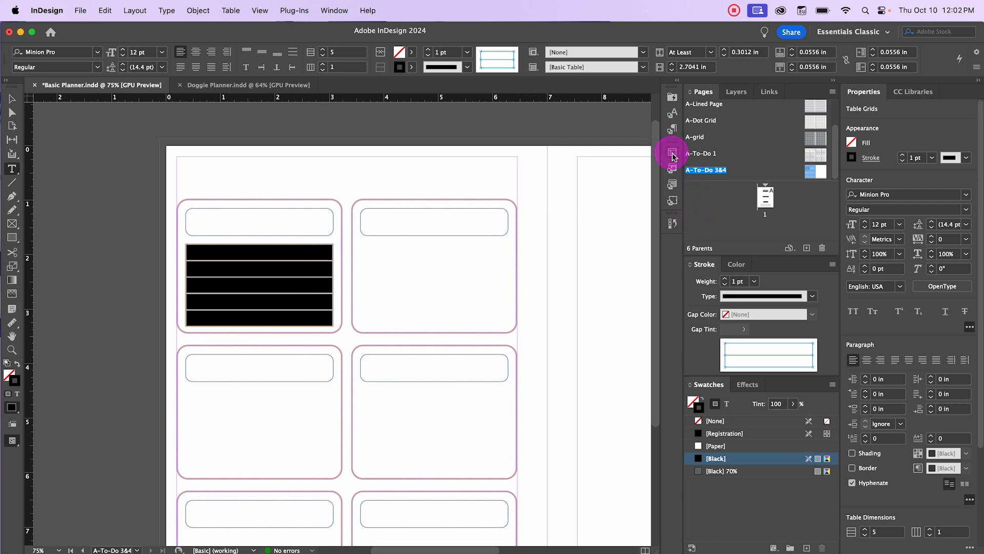
pyautogui.click(673, 170)
pyautogui.click(551, 195)
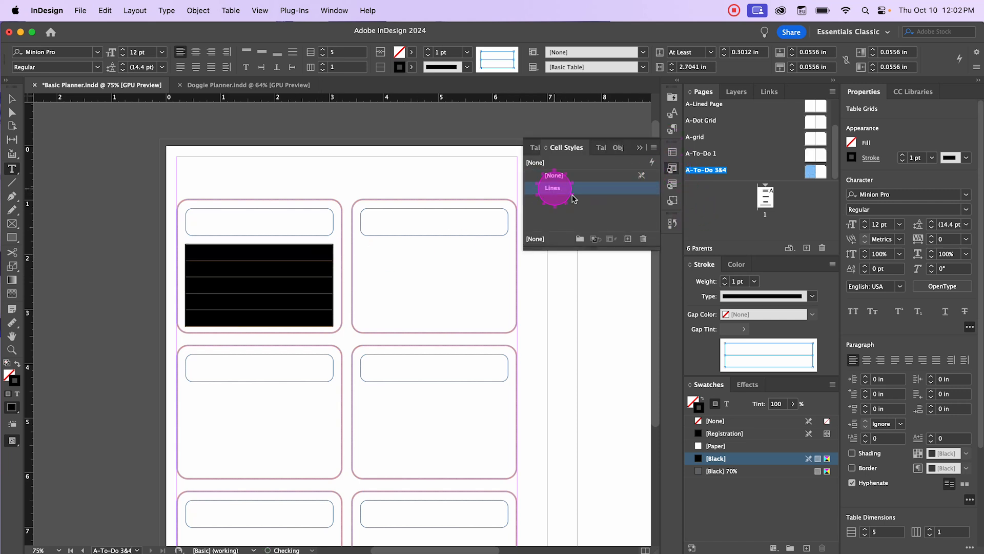
pyautogui.click(13, 100)
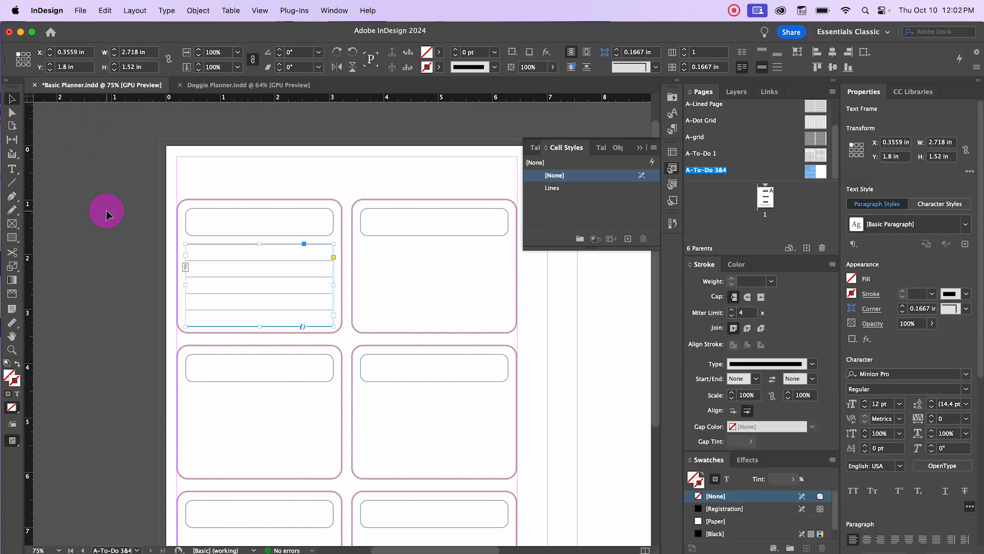
pyautogui.click(106, 210)
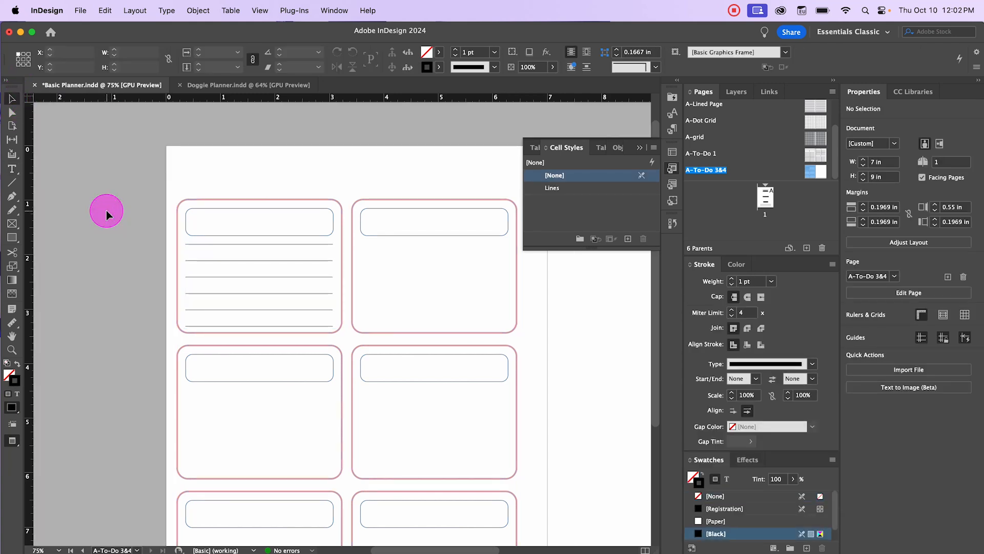
pyautogui.press('w')
# Set the row height of all the table's rows to exactly 7 mm and preview the page
pyautogui.press('t')
pyautogui.click(181, 238)
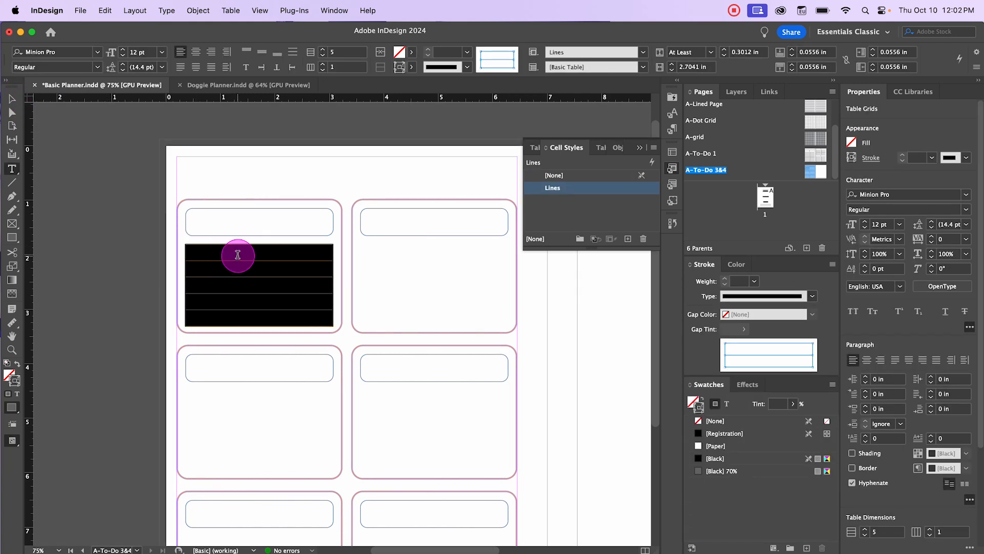
pyautogui.rightClick(255, 251)
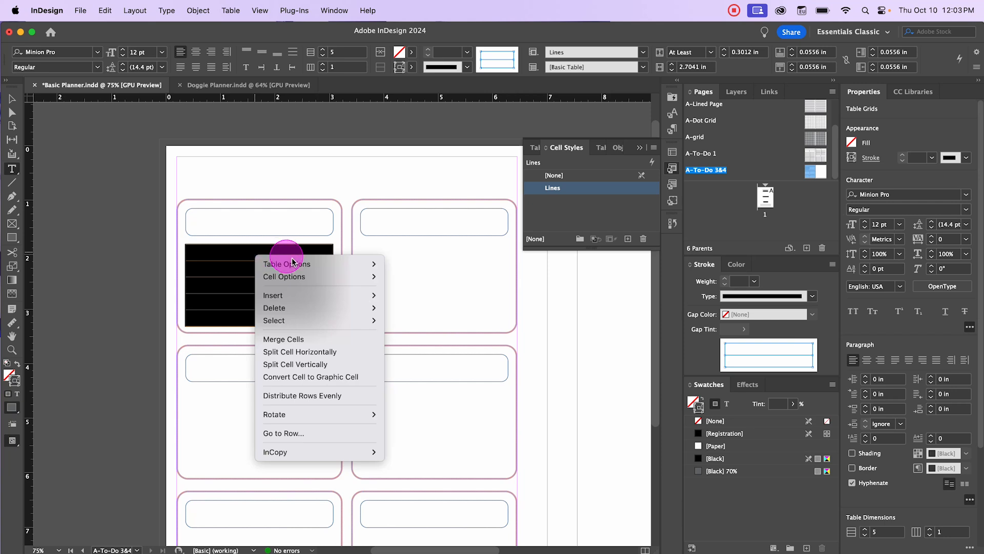
pyautogui.moveTo(308, 276)
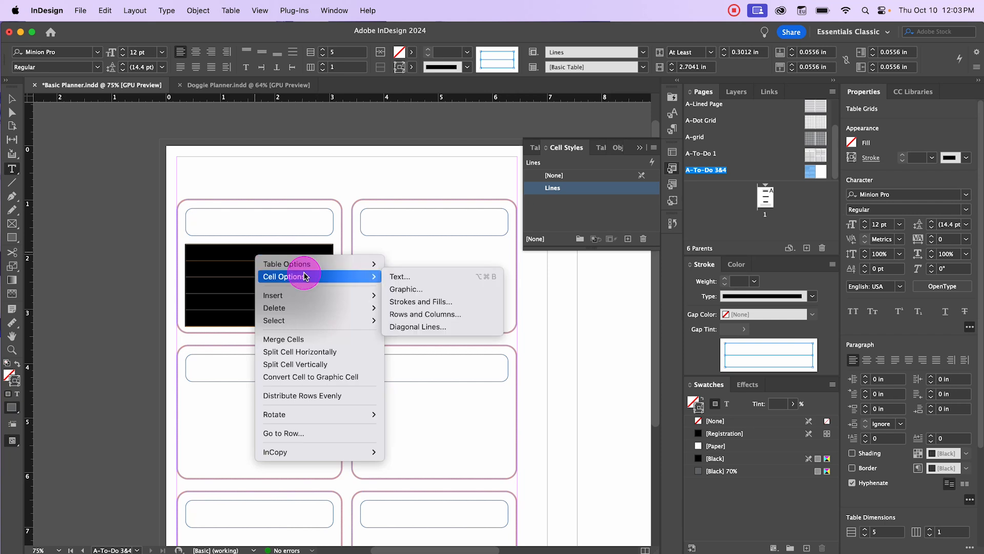
pyautogui.click(449, 315)
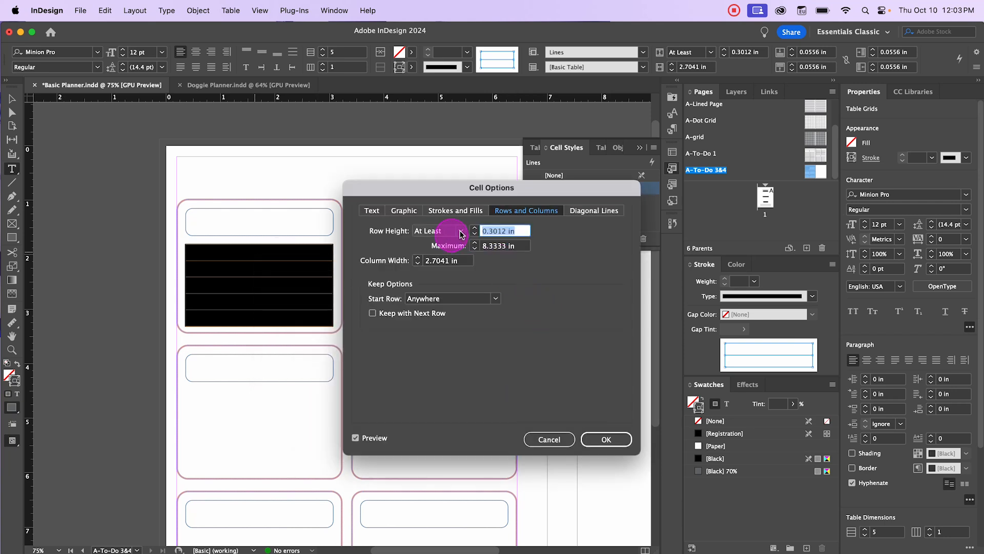
pyautogui.click(467, 233)
pyautogui.click(465, 246)
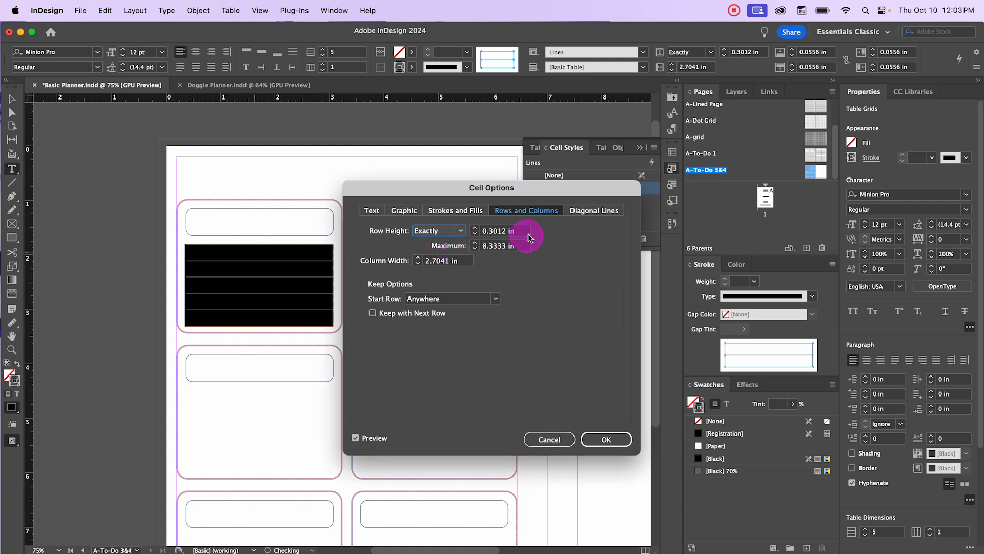
pyautogui.moveTo(517, 231); pyautogui.dragTo(439, 232)
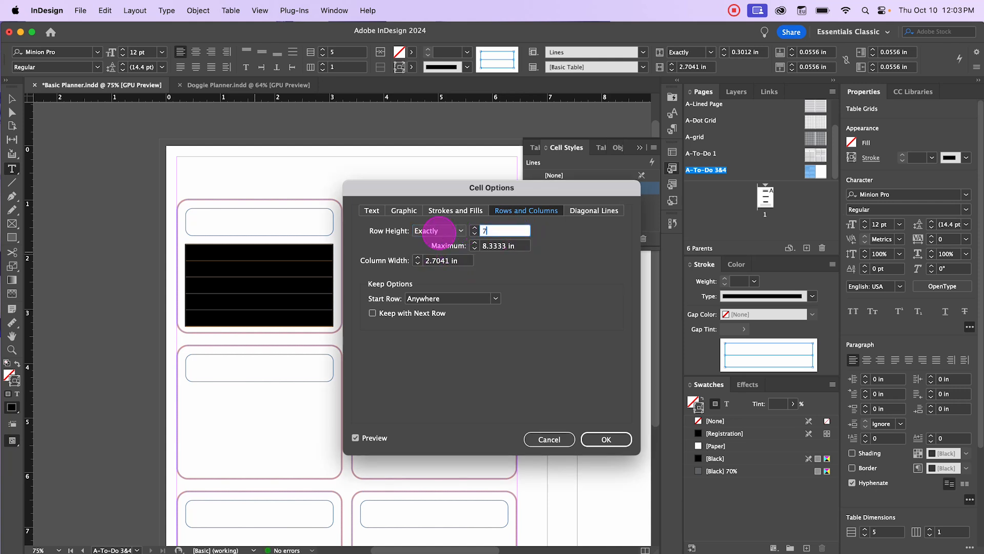
pyautogui.write('7mm')
pyautogui.press('Tab')
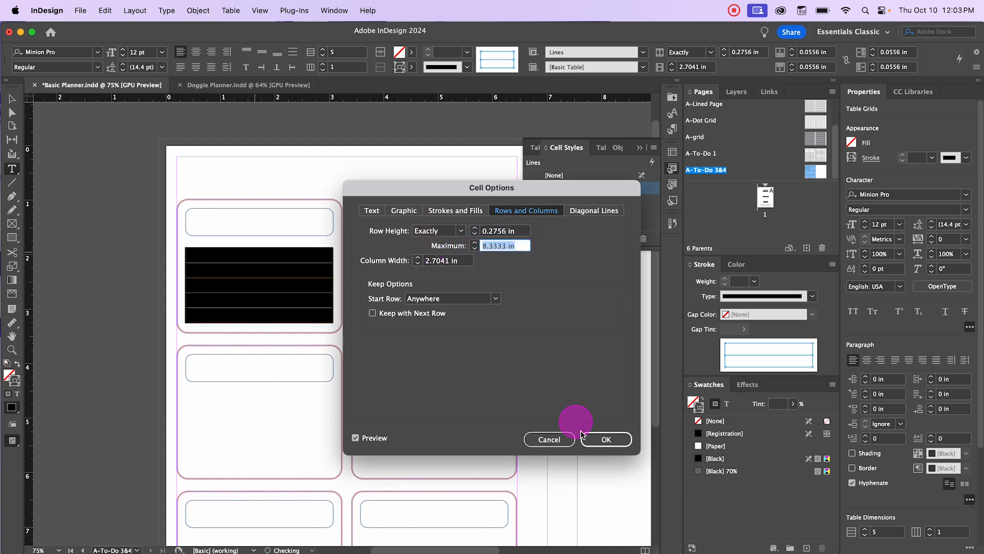
pyautogui.click(606, 440)
pyautogui.click(11, 99)
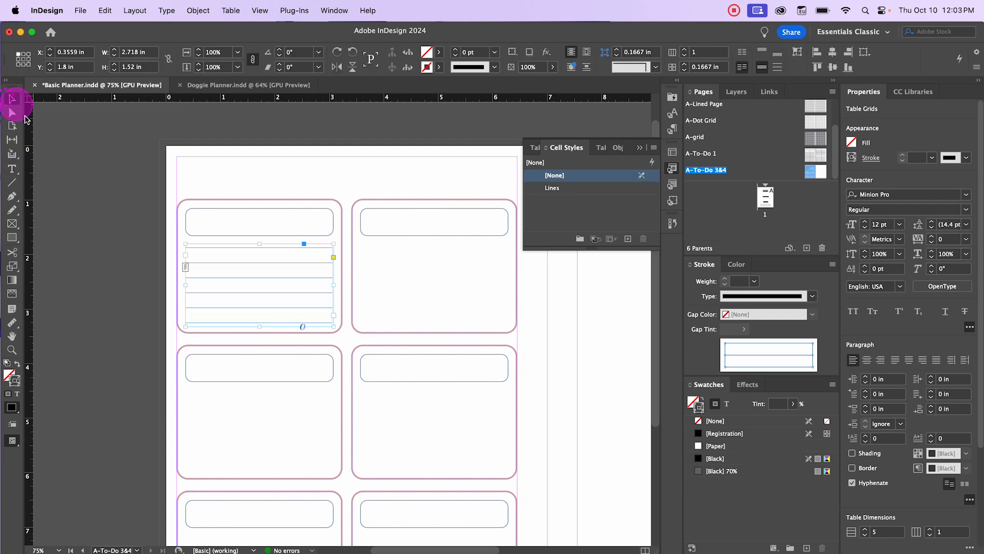
pyautogui.click(116, 254)
pyautogui.press('w')
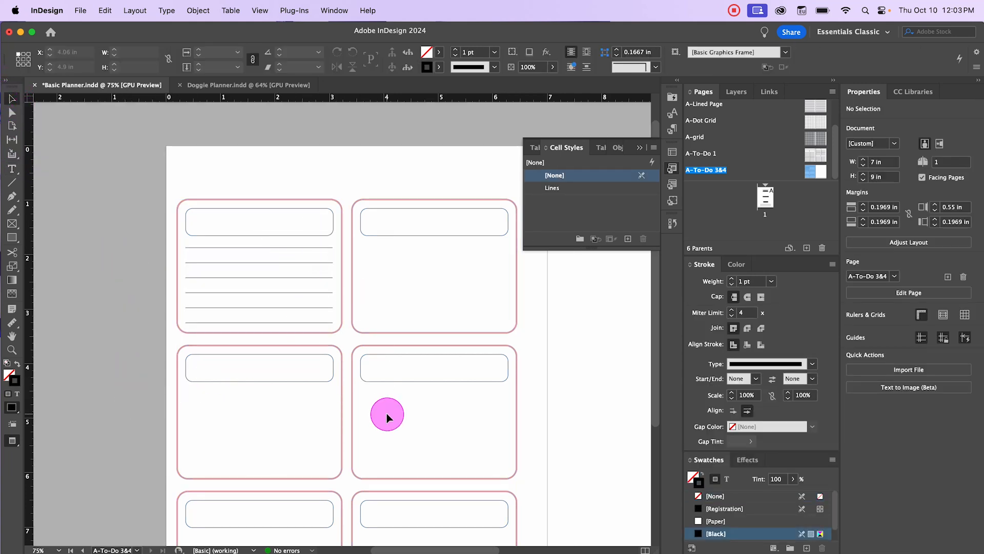
# Nudge the lined table down within the first box to Y 1.8833 in
pyautogui.press('w')
pyautogui.click(285, 280)
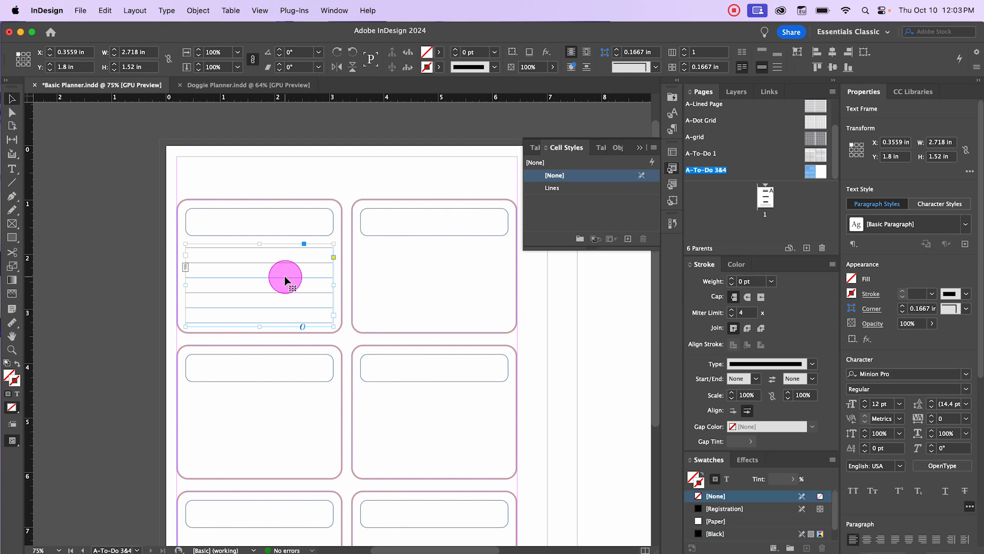
pyautogui.press('Down')
pyautogui.press('Down')
pyautogui.press('Down')
pyautogui.press('Down')
pyautogui.press('Down')
pyautogui.press('Down')
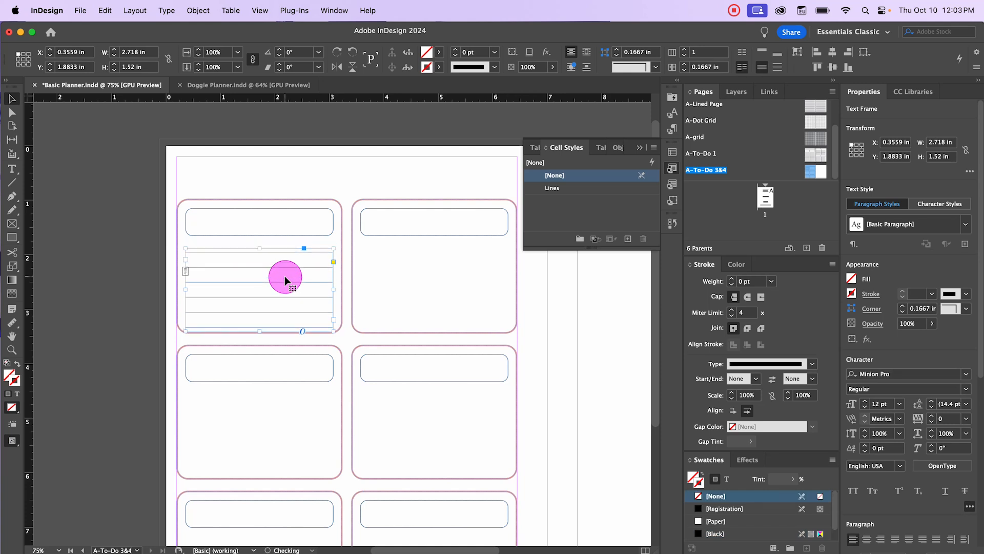
pyautogui.click(141, 201)
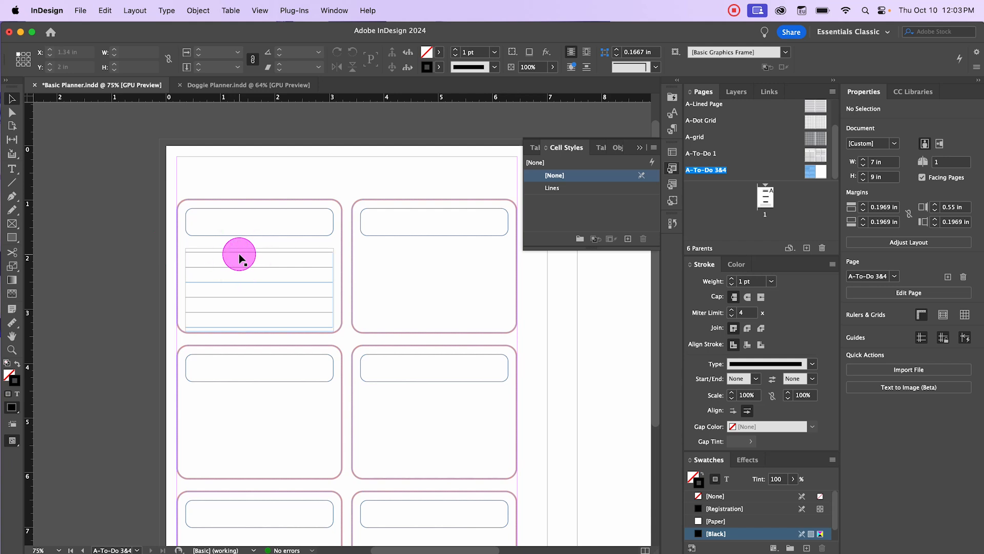
# Duplicate the table into the top row's second box at X 3.5661 in, and copy both tables into the second row at Y 4.5705 in
pyautogui.moveTo(239, 255); pyautogui.dragTo(416, 255)
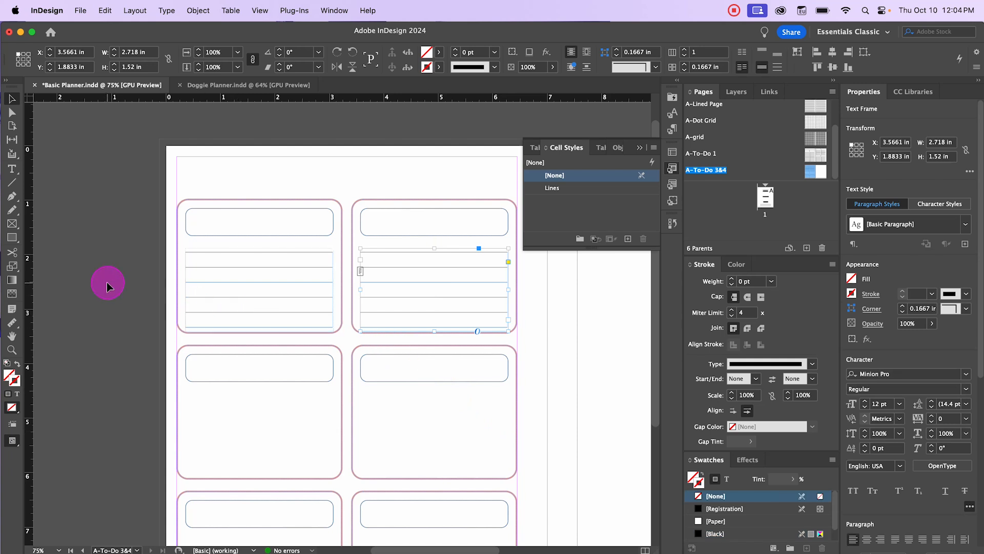
pyautogui.keyDown('shift'); pyautogui.click(256, 283); pyautogui.keyUp('shift')
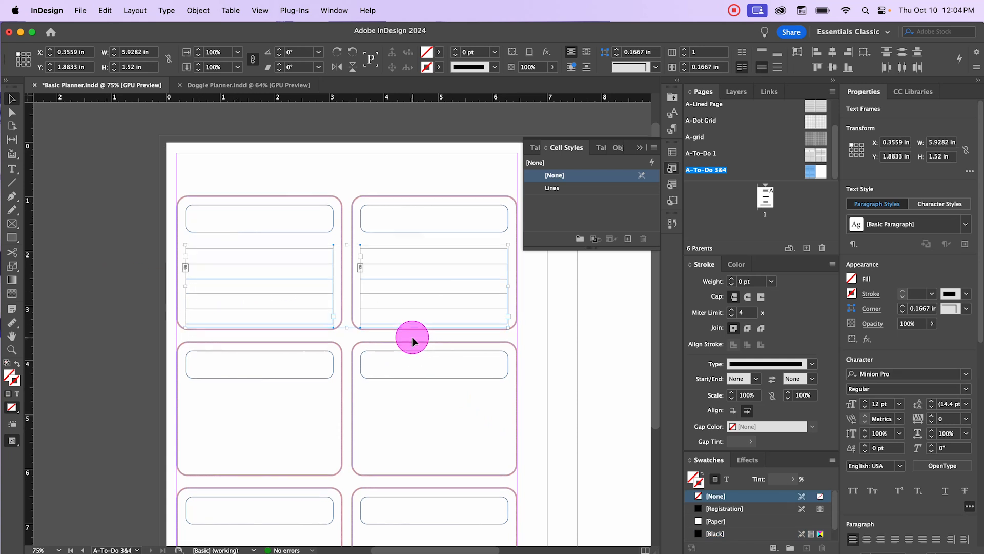
pyautogui.scroll(-2, 412, 337)
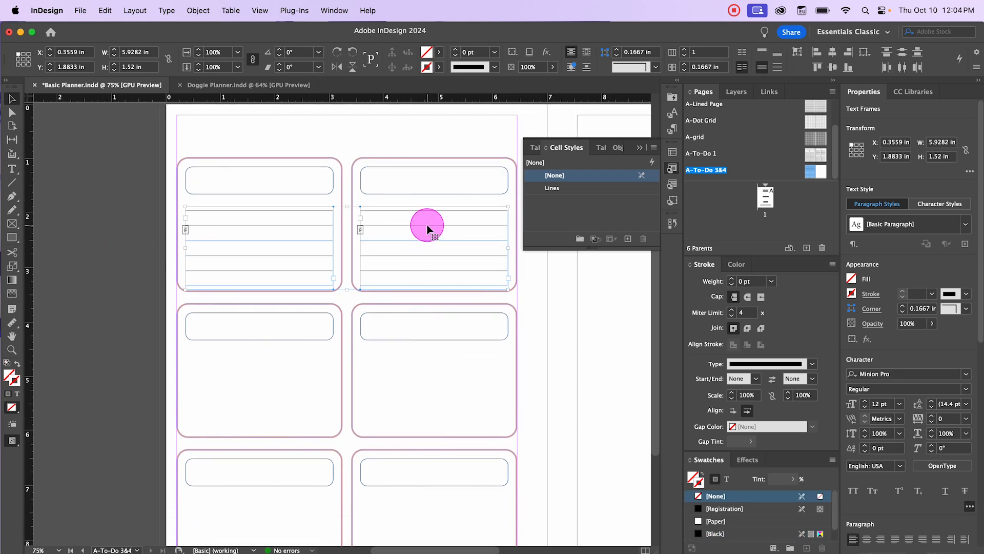
pyautogui.moveTo(427, 227); pyautogui.dragTo(429, 373)
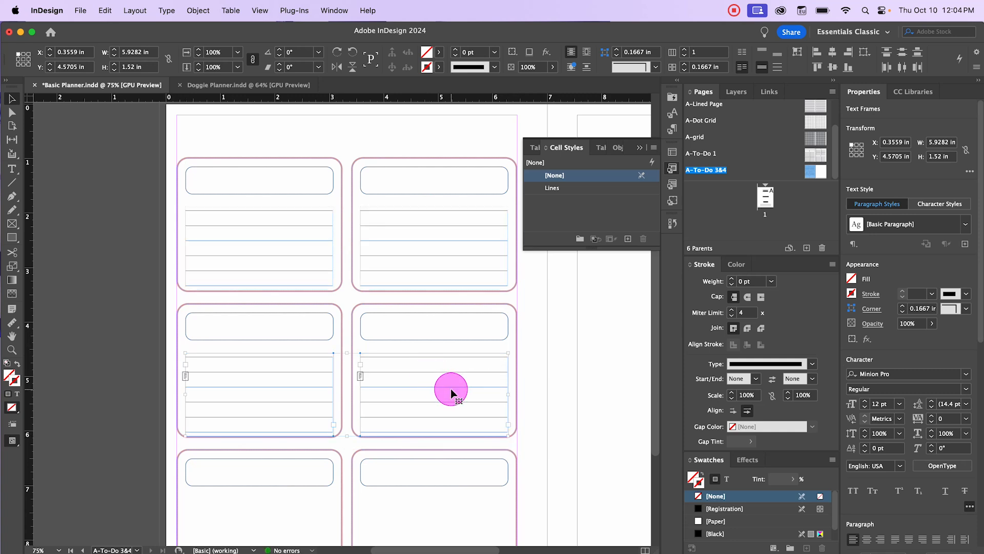
# Duplicate the pair of lined tables into the third row of boxes and preview the finished page
pyautogui.scroll(-5, 451, 389)
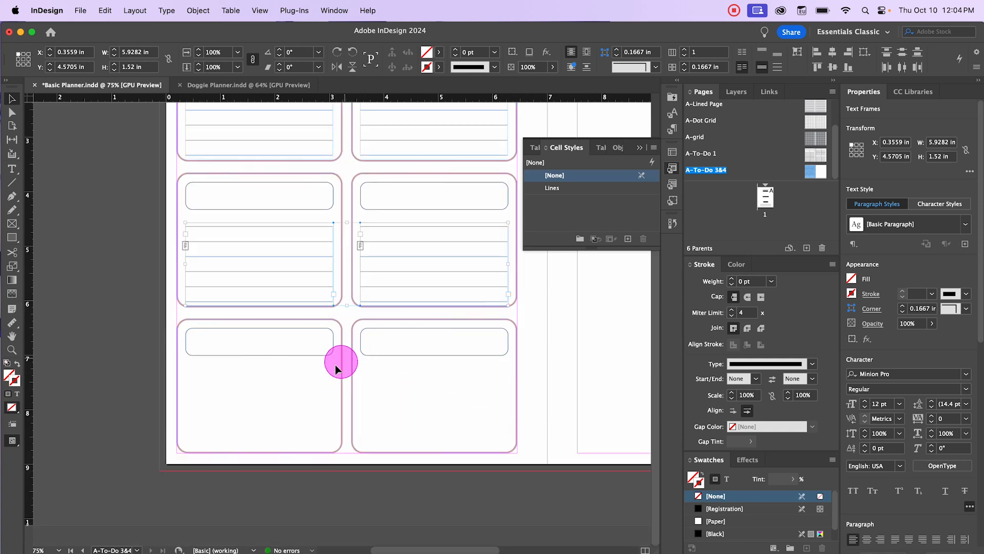
pyautogui.moveTo(428, 245); pyautogui.dragTo(435, 385)
pyautogui.click(558, 444)
pyautogui.press('super+minus')
pyautogui.moveTo(551, 387); pyautogui.dragTo(424, 395)
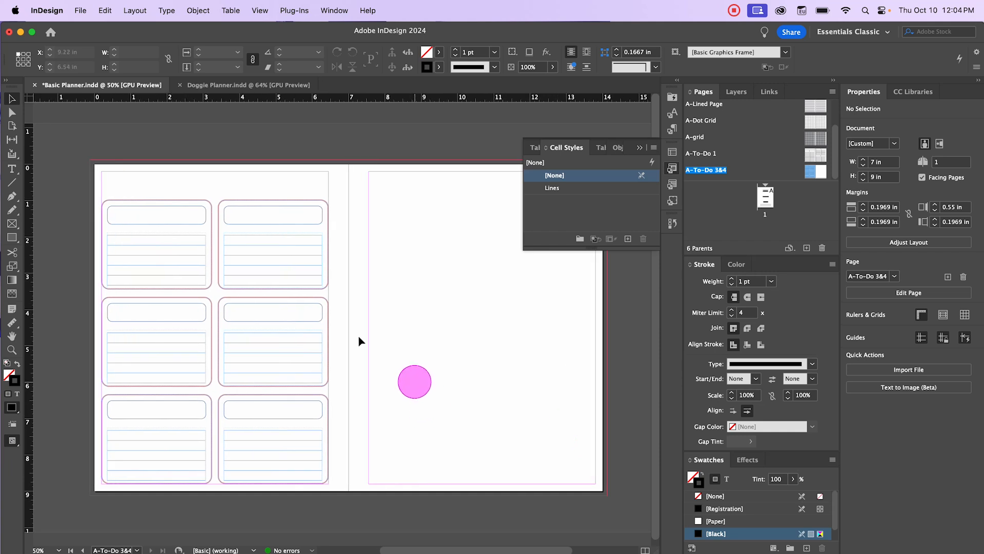
pyautogui.press('w')
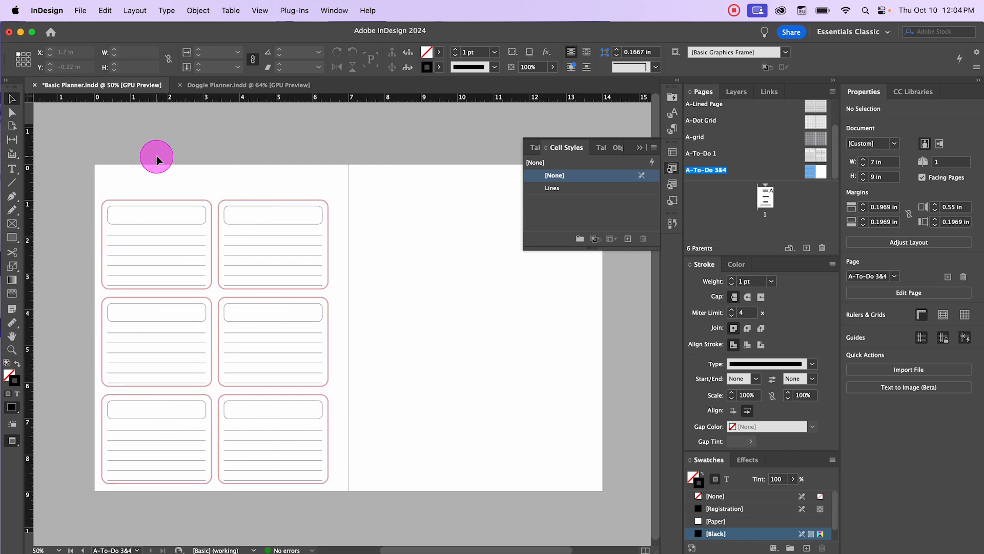
pyautogui.moveTo(186, 176); pyautogui.dragTo(237, 165)
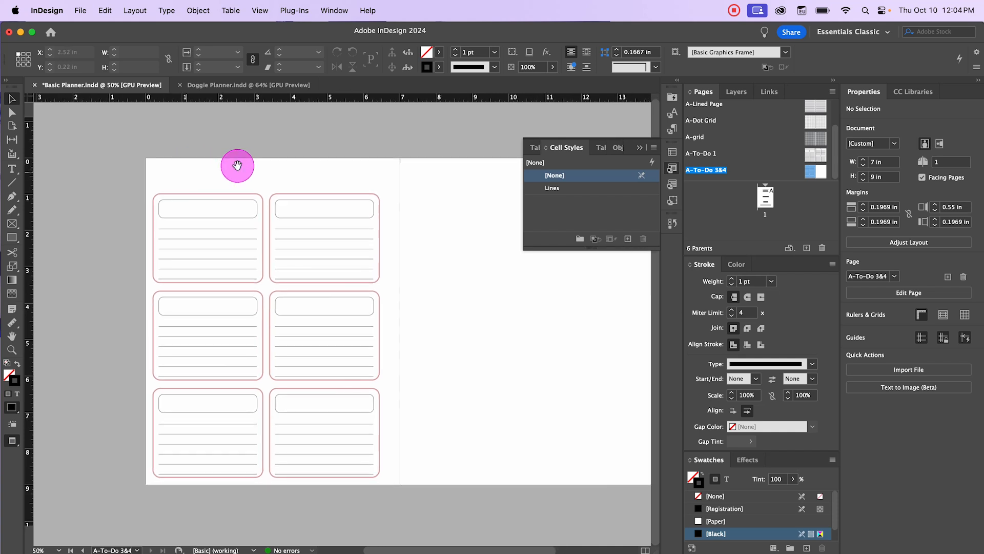
pyautogui.scroll(2, 219, 165)
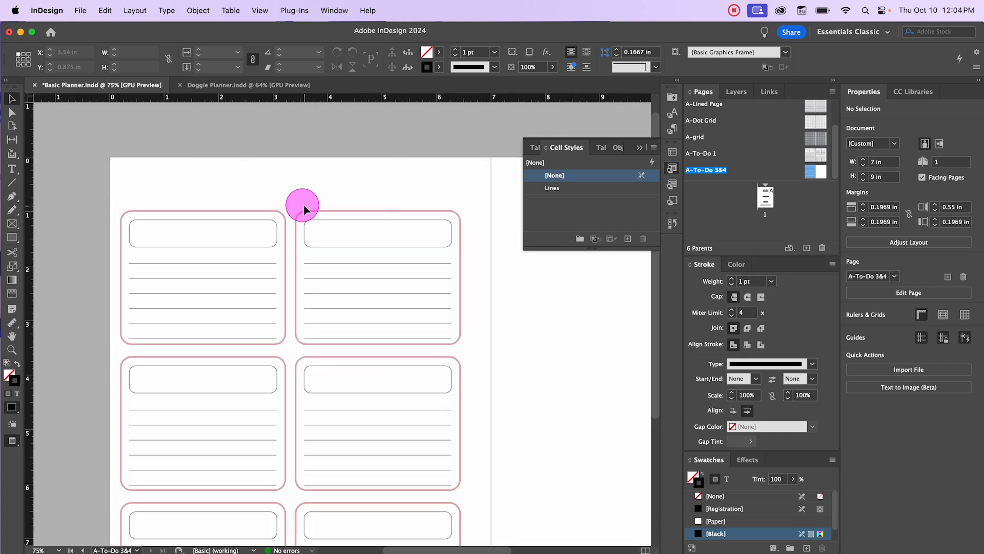
# Draw a horizontal line about 4.6 in long in the empty title area above the top row of boxes
pyautogui.scroll(-2, 294, 196)
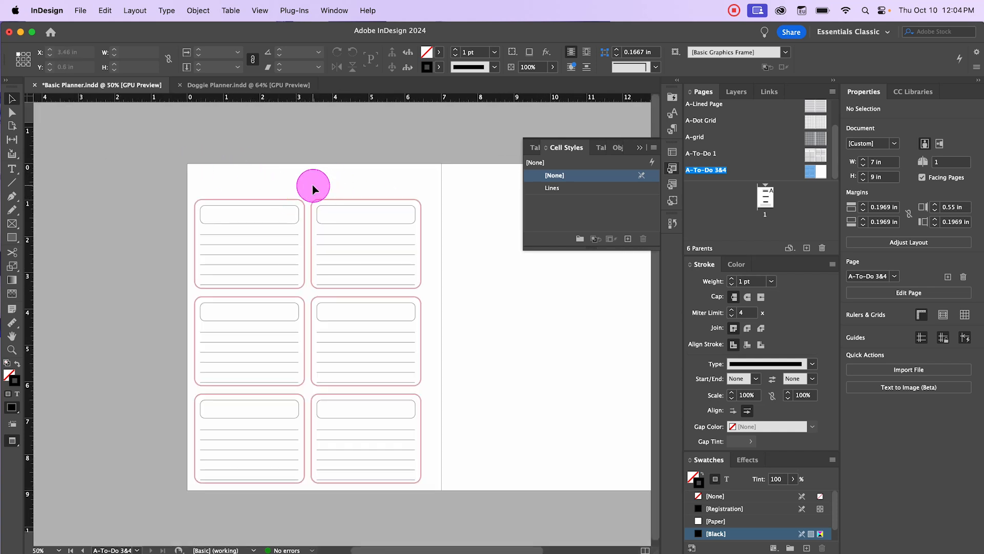
pyautogui.scroll(2, 313, 181)
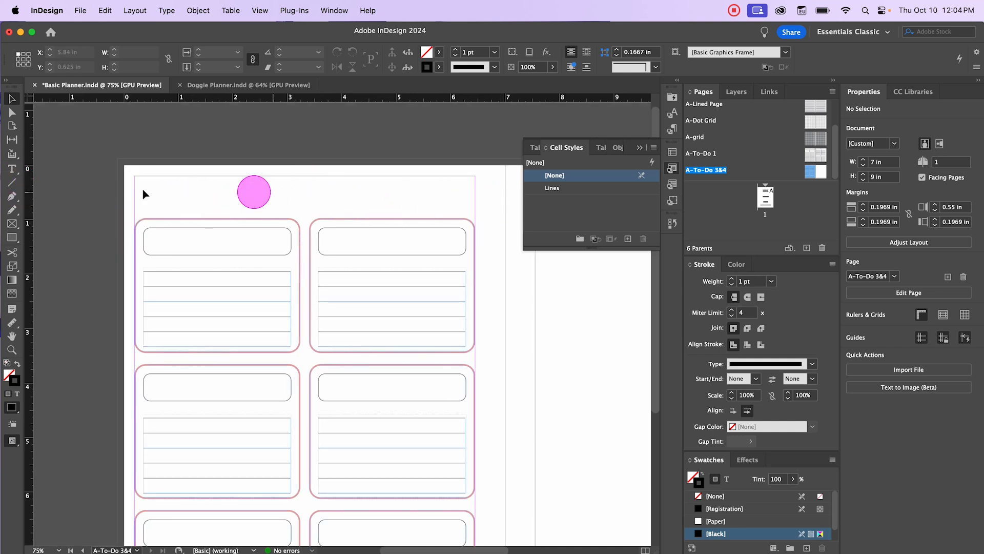
pyautogui.click(6, 183)
pyautogui.moveTo(180, 196)
pyautogui.mouseDown()
pyautogui.moveTo(405, 206)
pyautogui.moveTo(431, 197)
pyautogui.mouseUp()
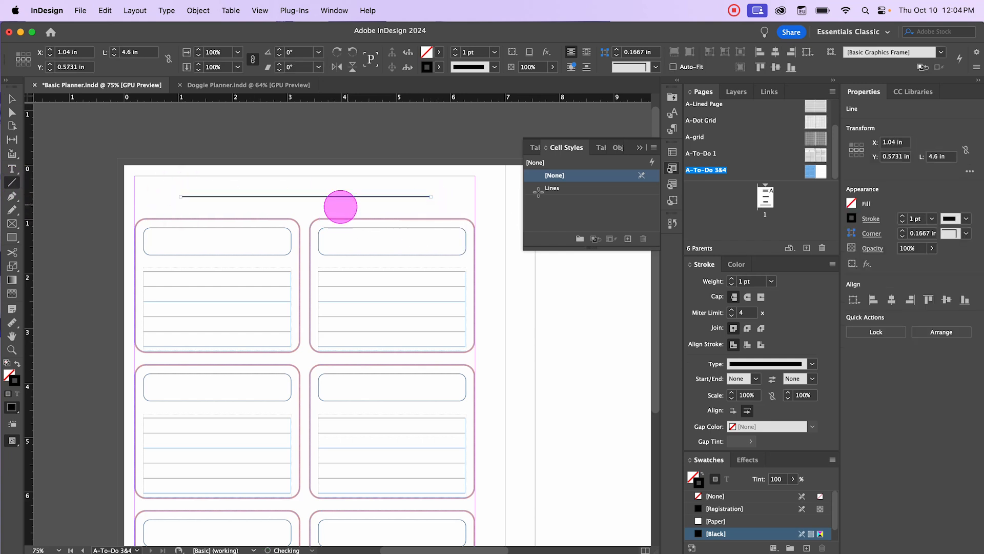
# Set the title line's stroke weight to 0.5 pt and its color to [Black] 70%
pyautogui.click(930, 220)
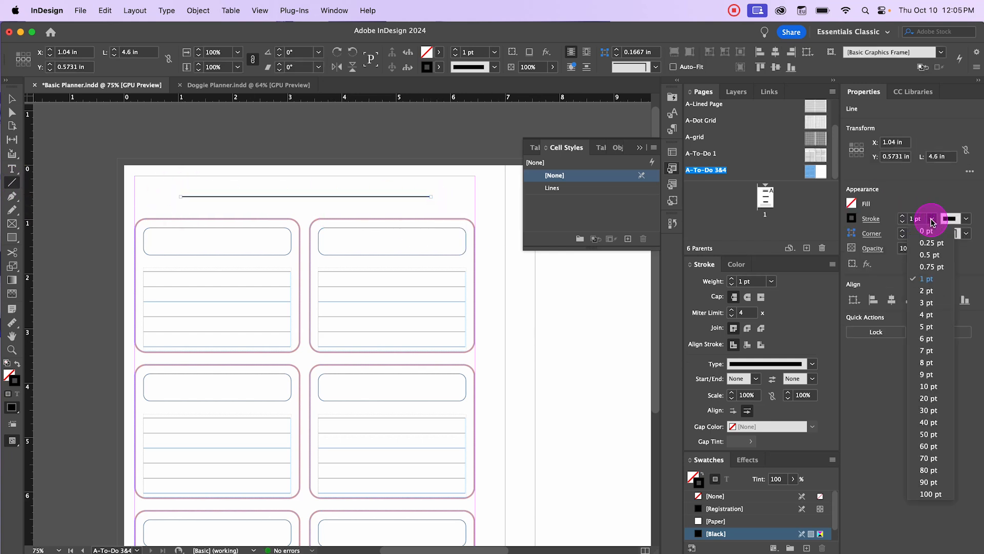
pyautogui.click(935, 259)
pyautogui.click(439, 66)
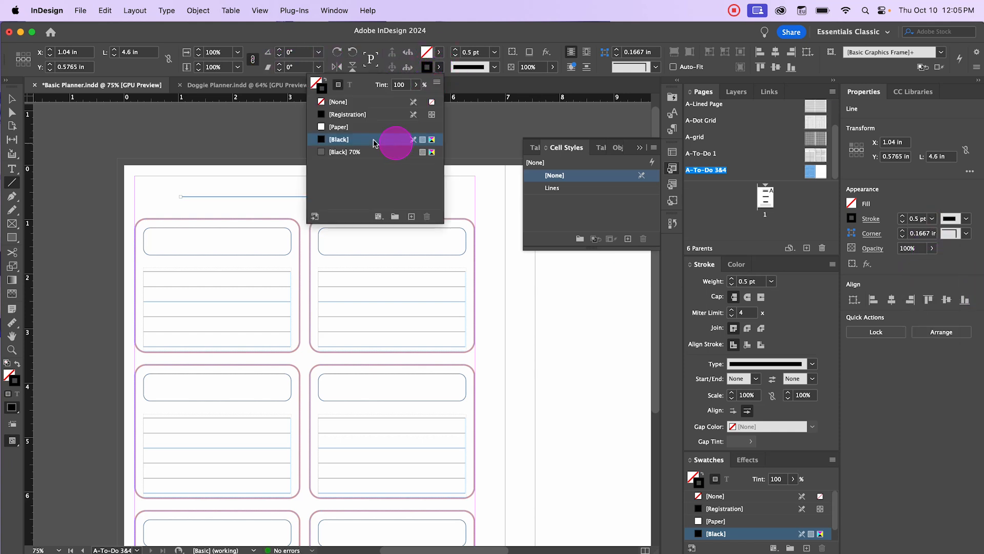
pyautogui.click(352, 152)
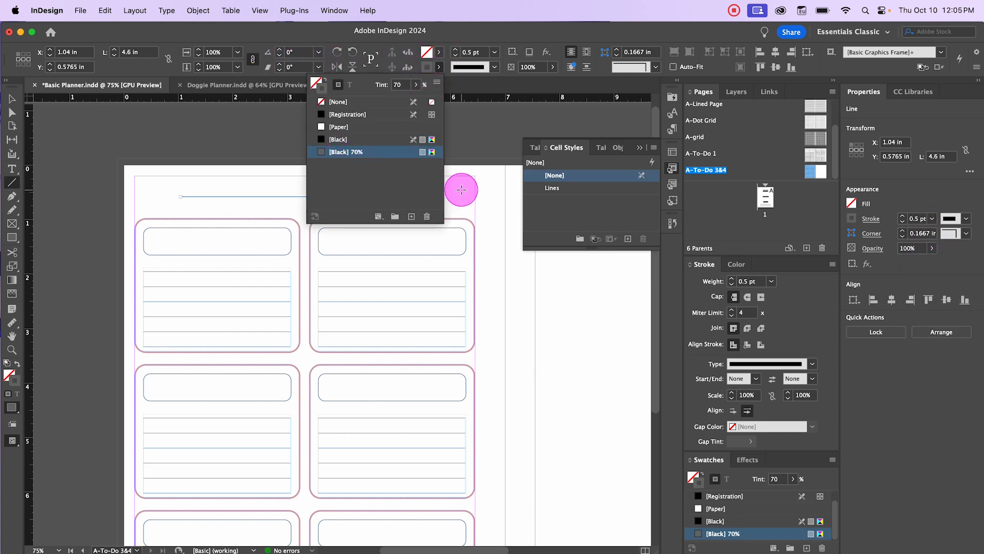
pyautogui.click(12, 98)
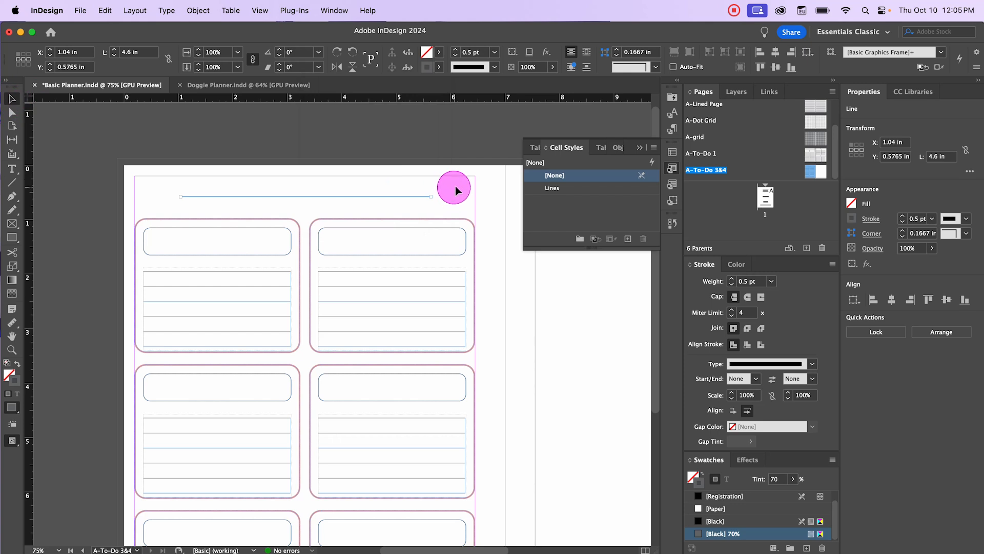
# Align the title line to the margins, centered horizontally, and preview the page
pyautogui.click(811, 52)
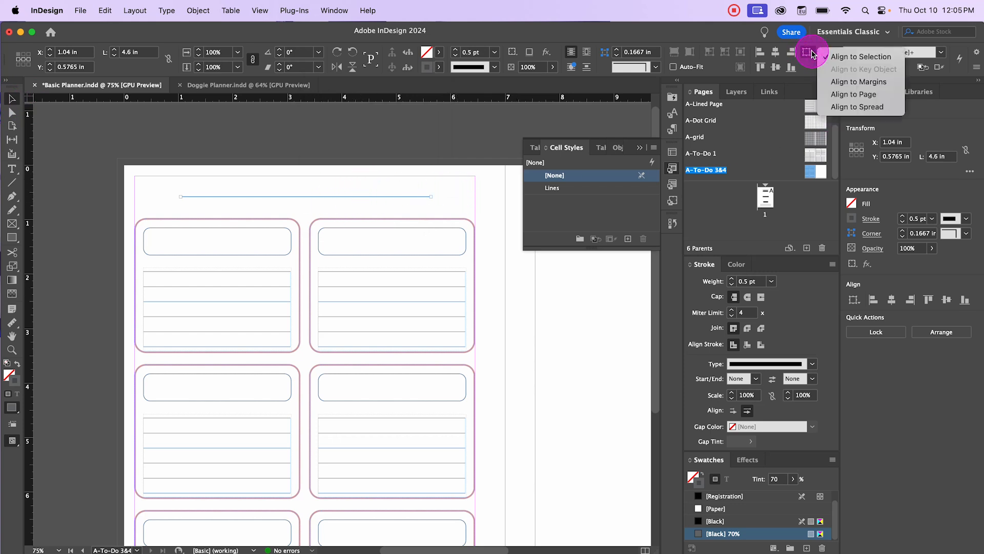
pyautogui.click(883, 84)
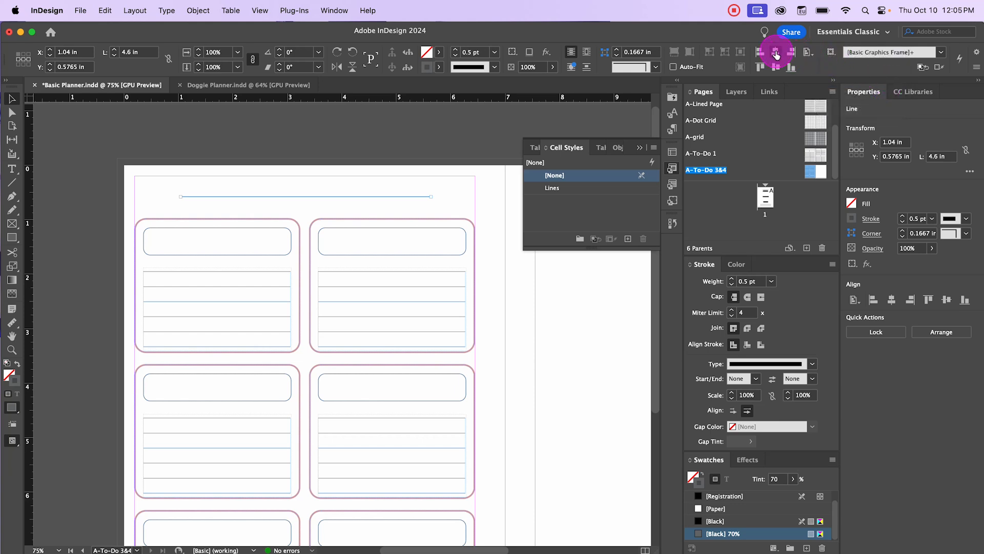
pyautogui.click(776, 53)
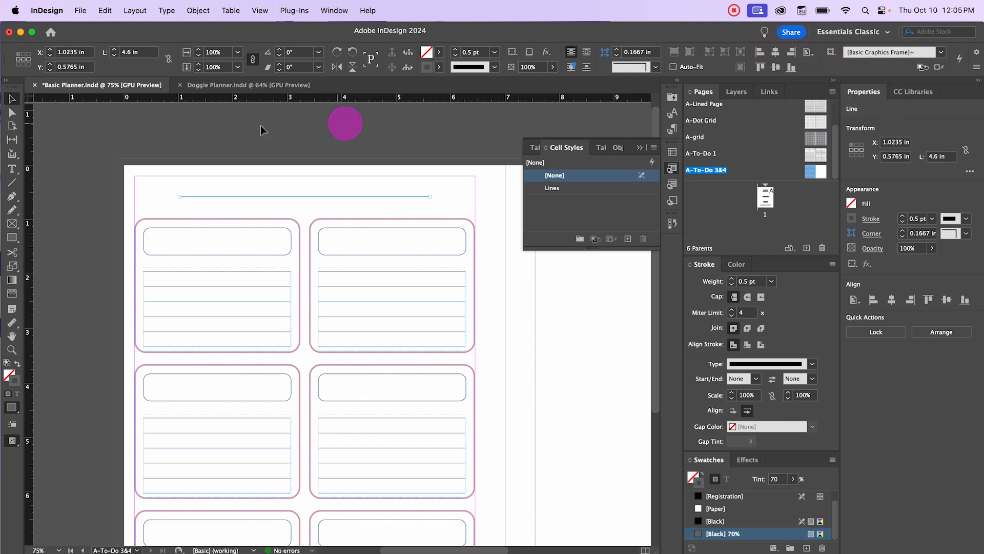
pyautogui.click(138, 129)
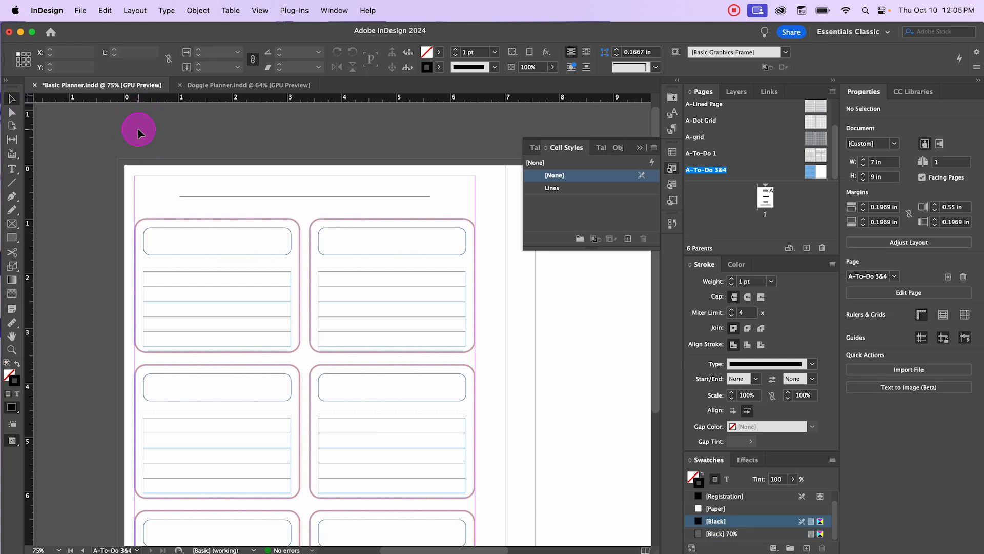
pyautogui.press('w')
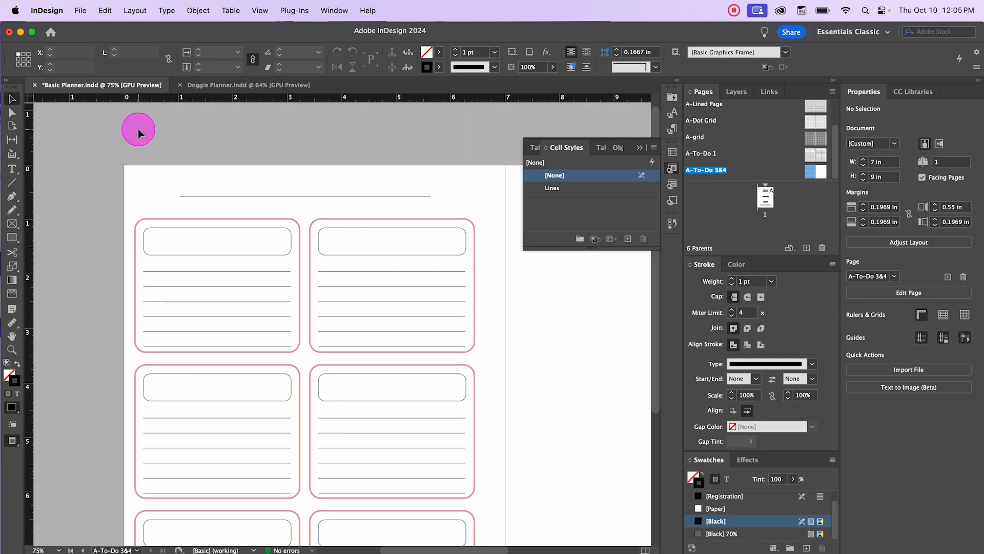
pyautogui.press('w')
# Save the first box's pink stroke color as a new swatch named PEACH instead of its color values
pyautogui.moveTo(595, 317); pyautogui.dragTo(382, 255)
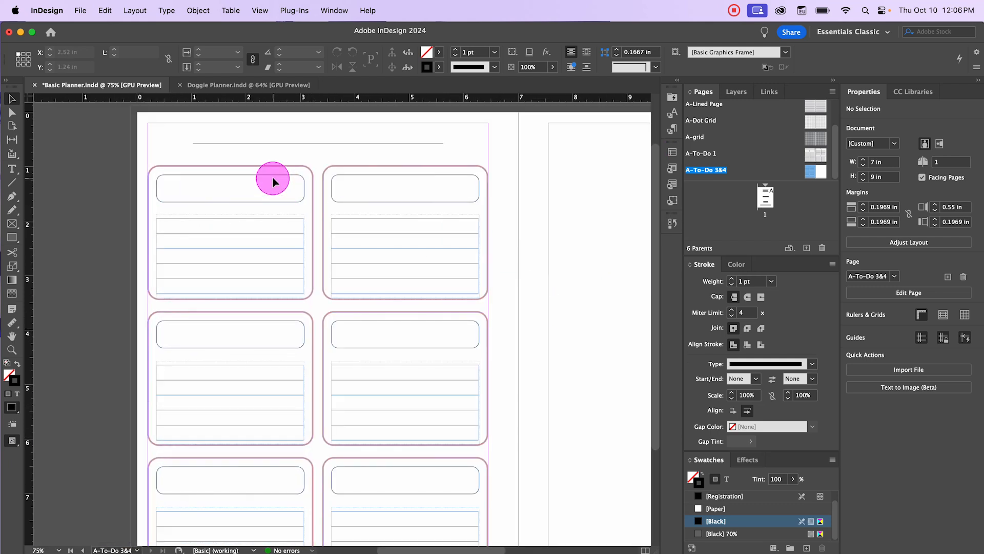
pyautogui.click(388, 166)
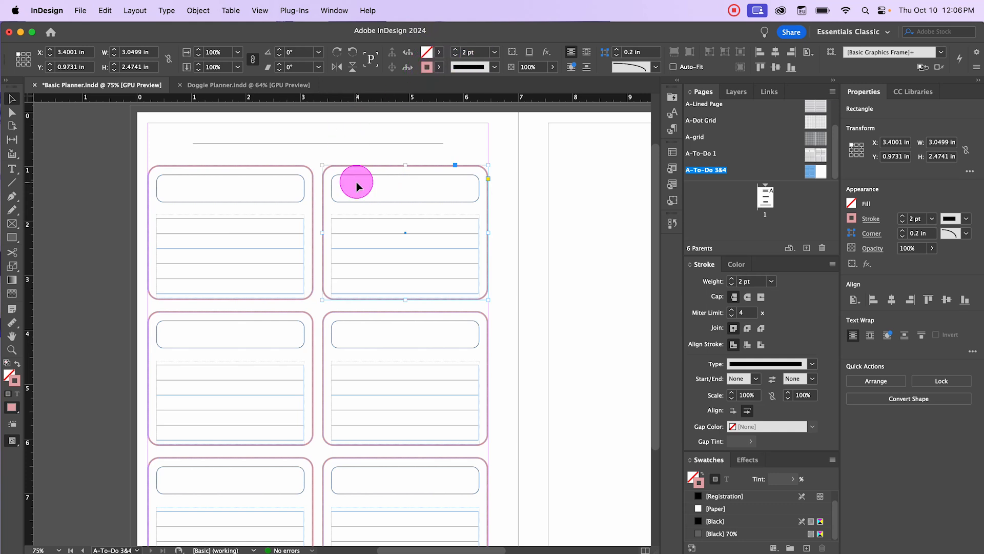
pyautogui.click(282, 163)
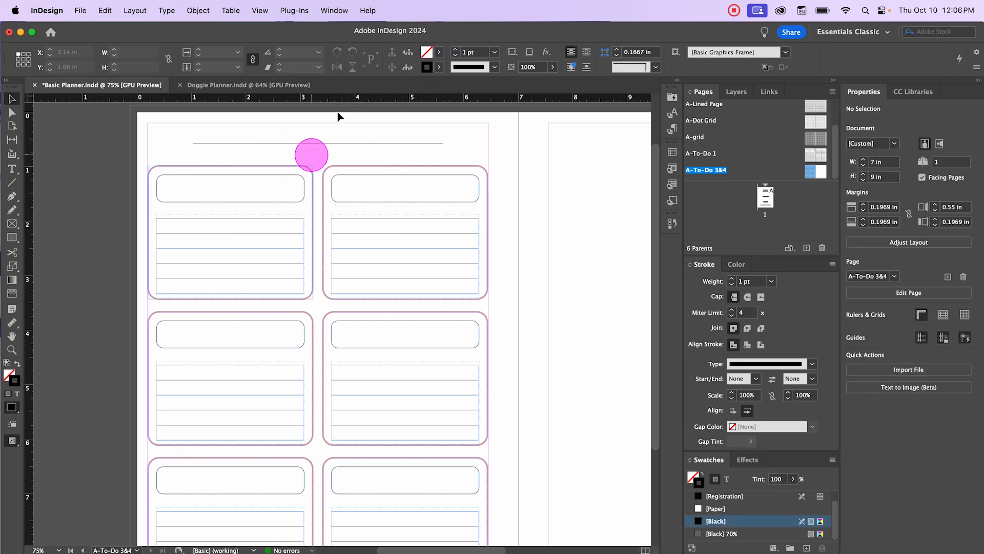
pyautogui.click(298, 165)
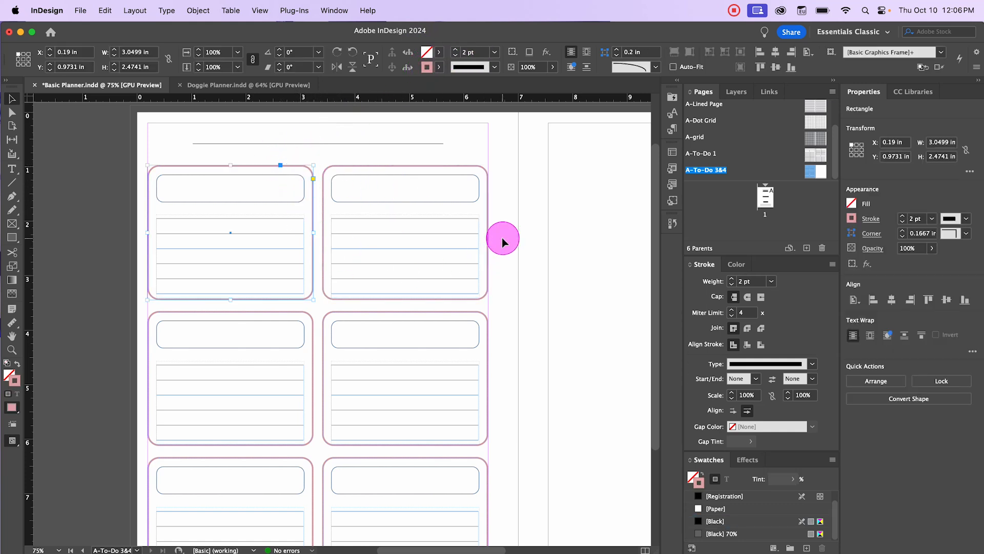
pyautogui.click(439, 68)
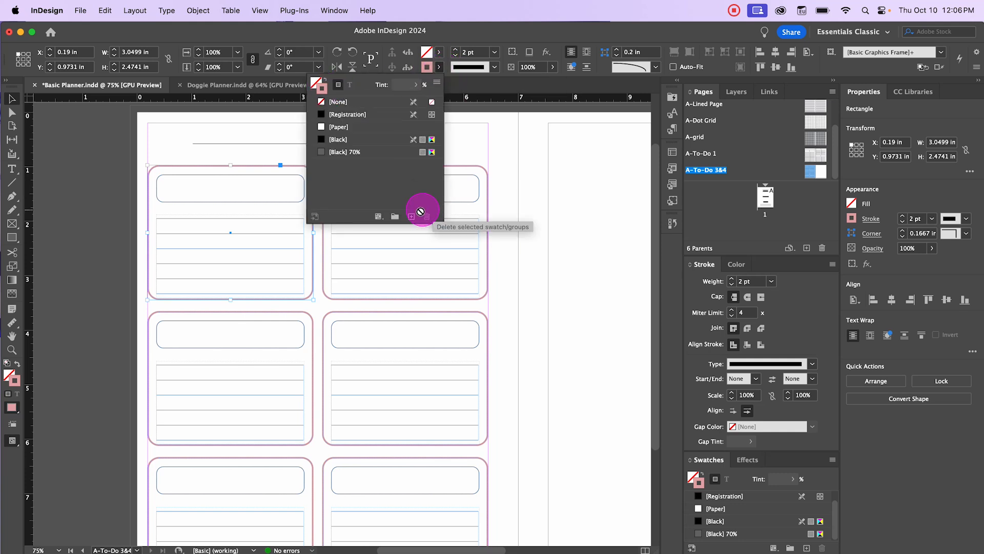
pyautogui.click(412, 216)
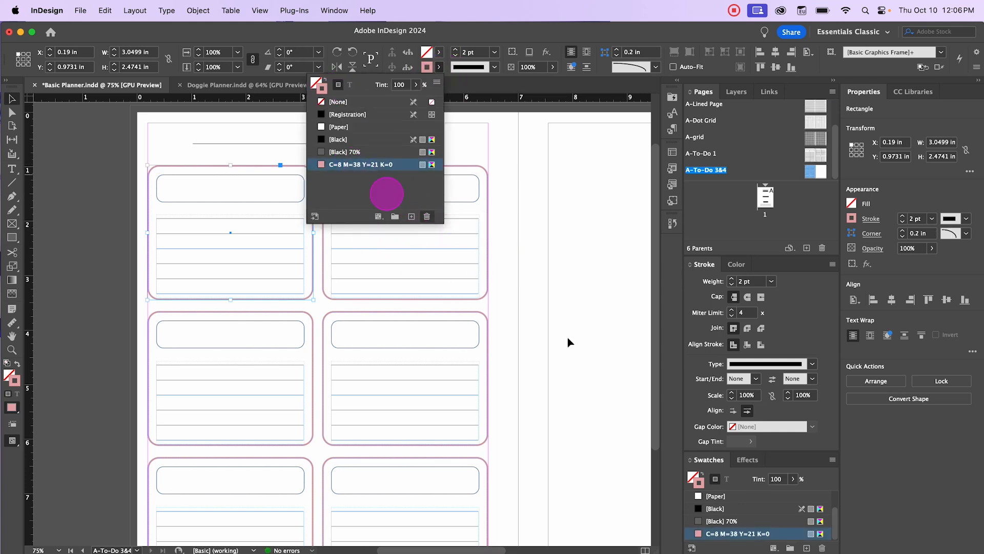
pyautogui.doubleClick(378, 164)
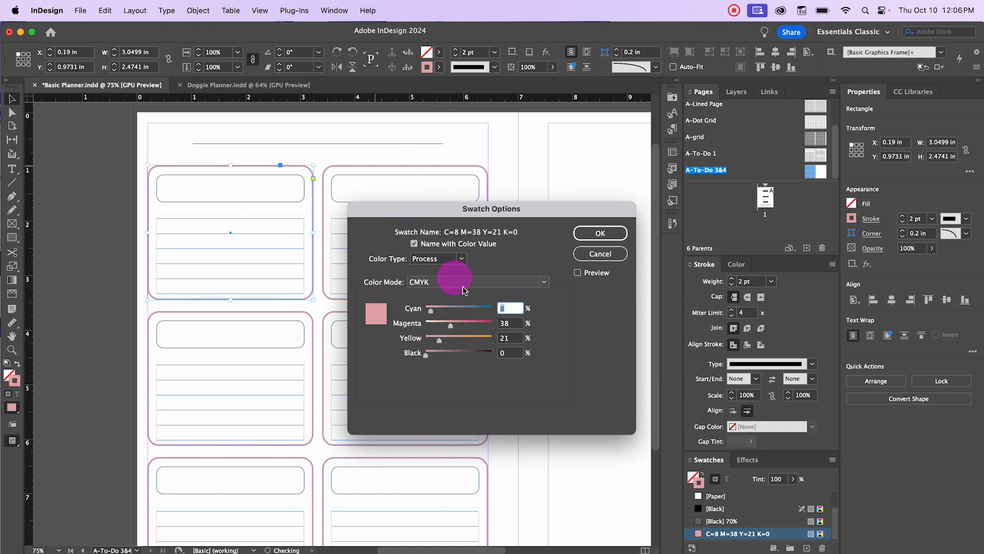
pyautogui.click(414, 244)
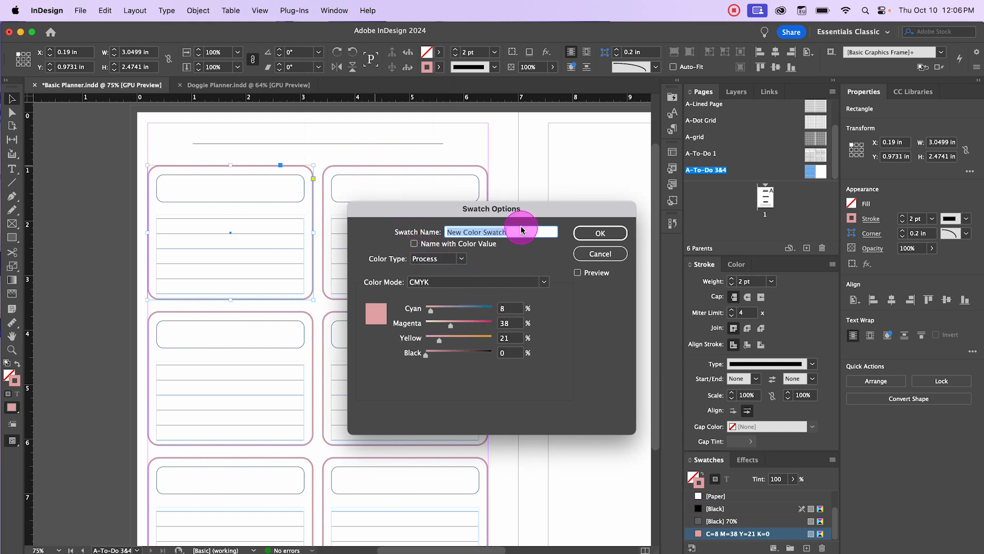
pyautogui.write('PIN')
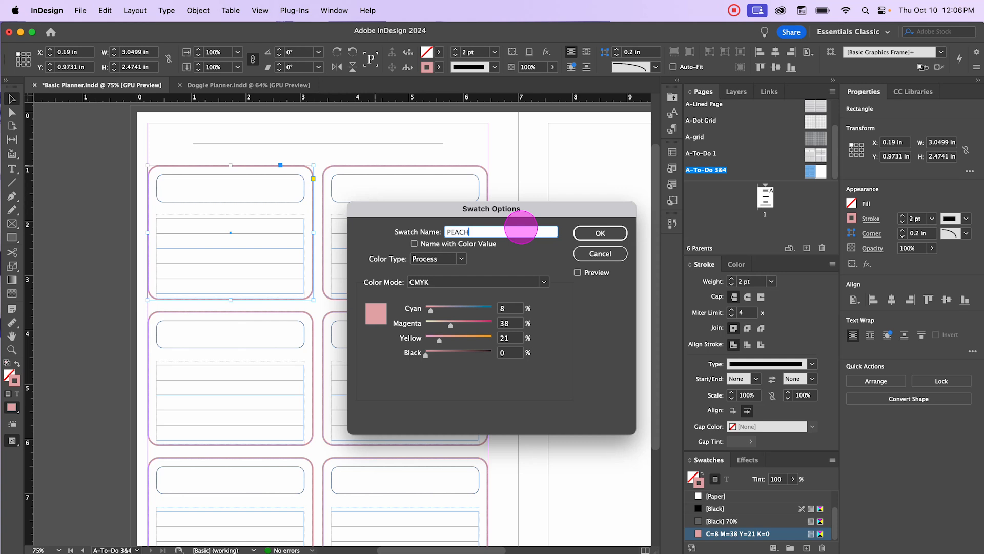
pyautogui.click(603, 233)
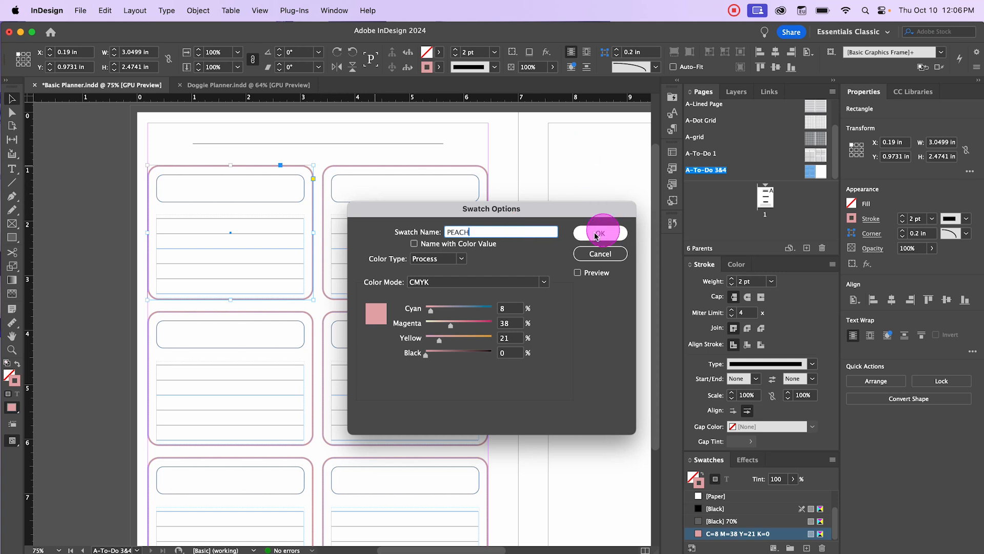
# Change the stroke color of the top row's second box to the muted blue #8ca9ad
pyautogui.click(397, 166)
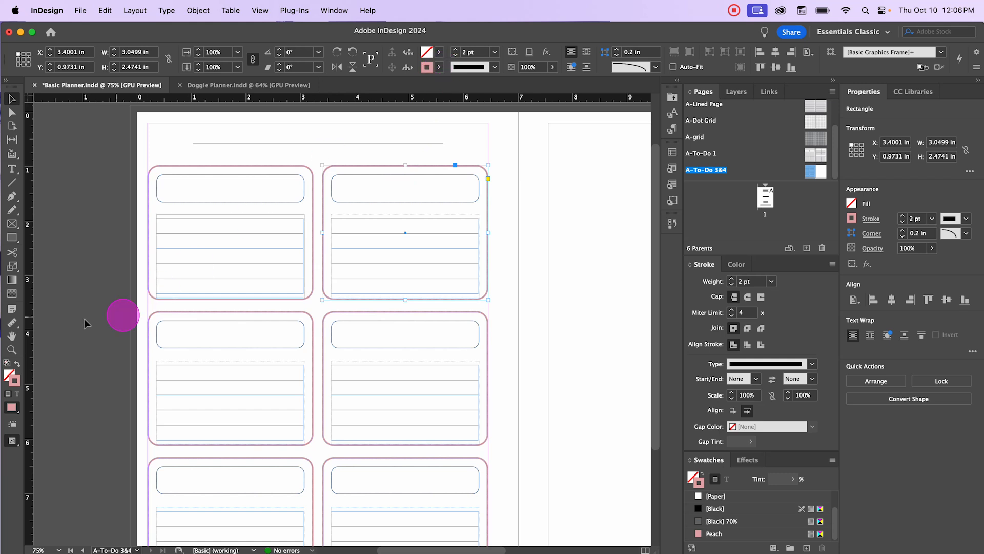
pyautogui.doubleClick(19, 379)
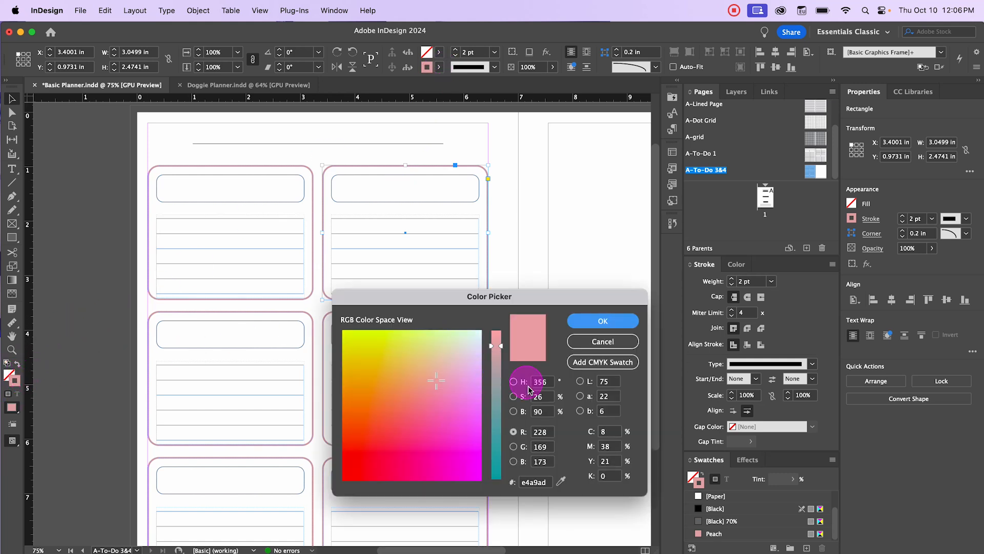
pyautogui.moveTo(496, 400)
pyautogui.mouseDown()
pyautogui.moveTo(494, 387)
pyautogui.moveTo(492, 399)
pyautogui.mouseUp()
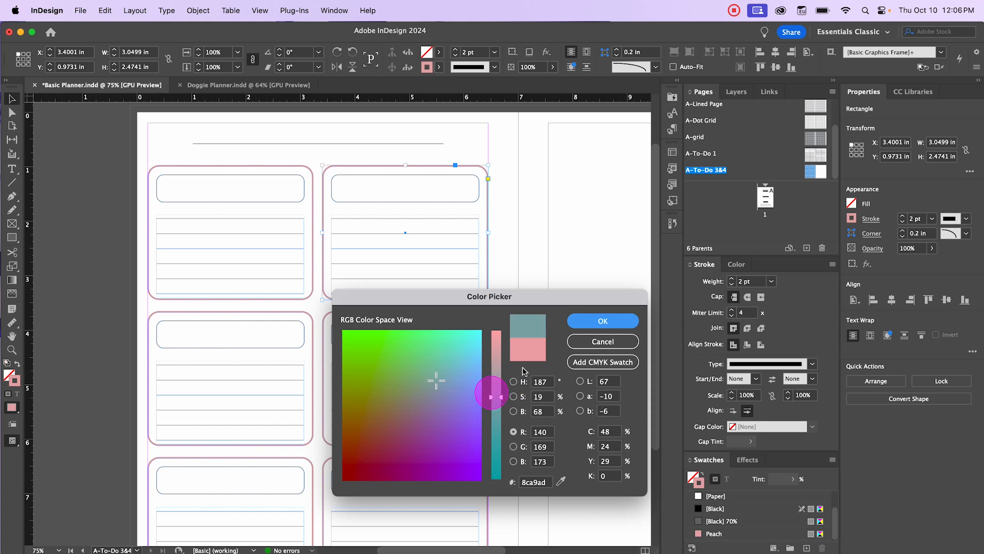
pyautogui.click(603, 323)
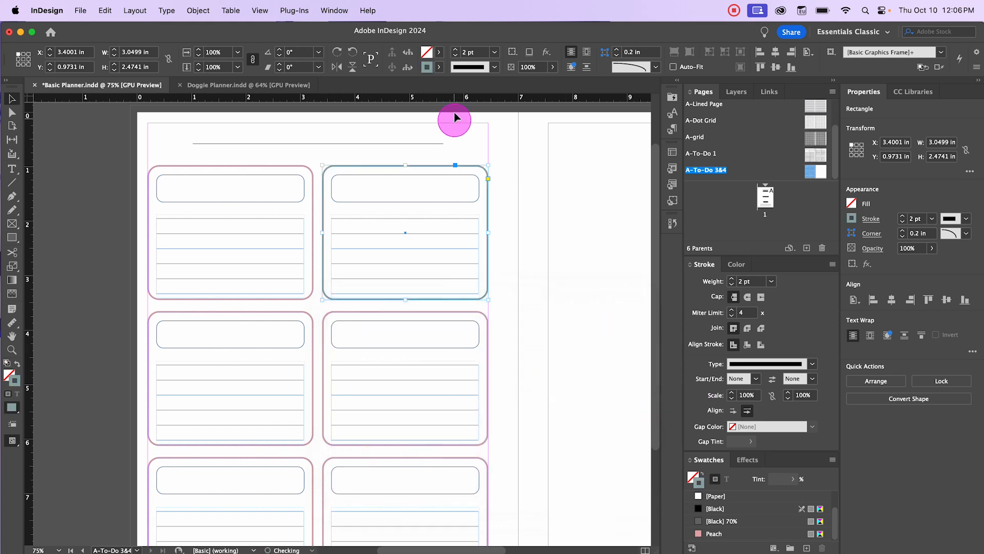
# Add the second box's stroke color as a swatch named Blue
pyautogui.click(439, 66)
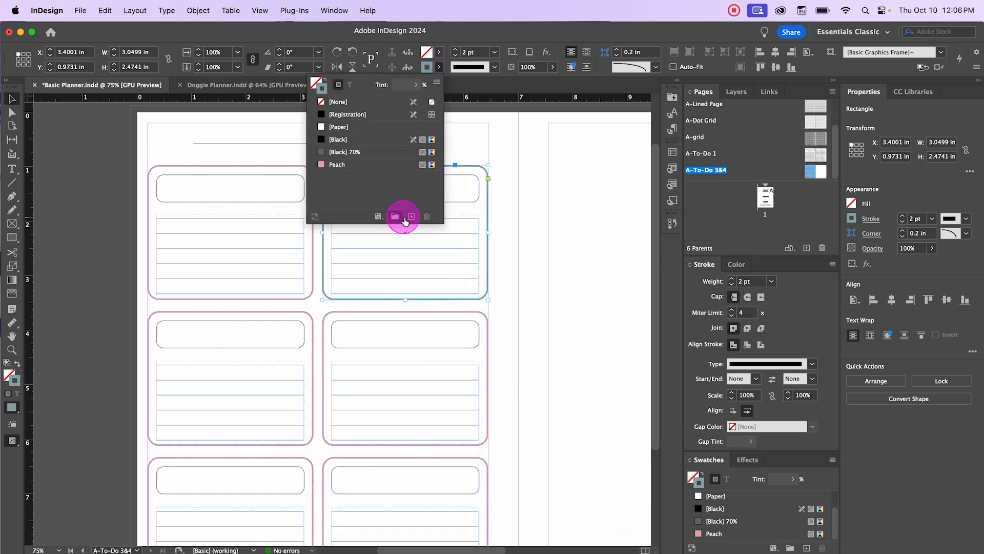
pyautogui.click(411, 217)
pyautogui.doubleClick(357, 177)
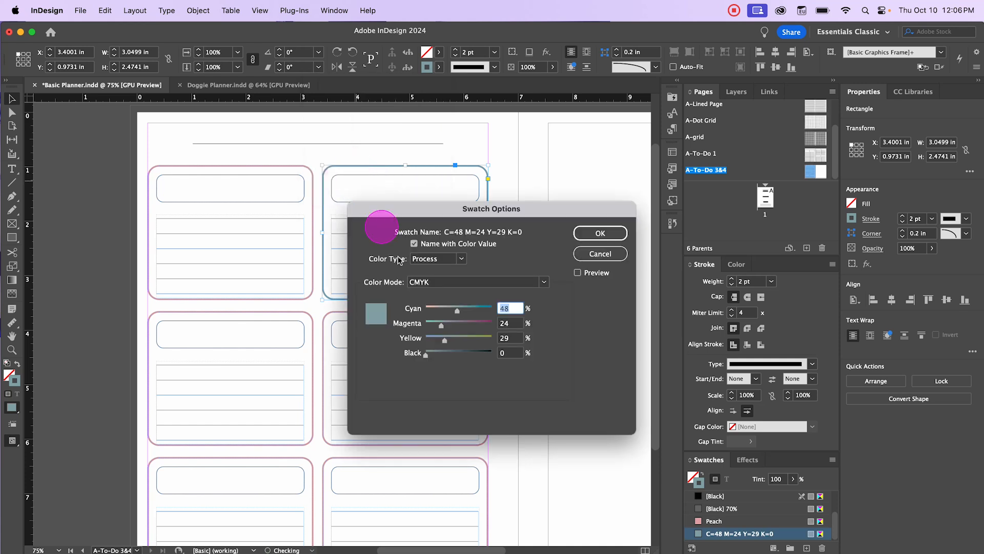
pyautogui.click(414, 243)
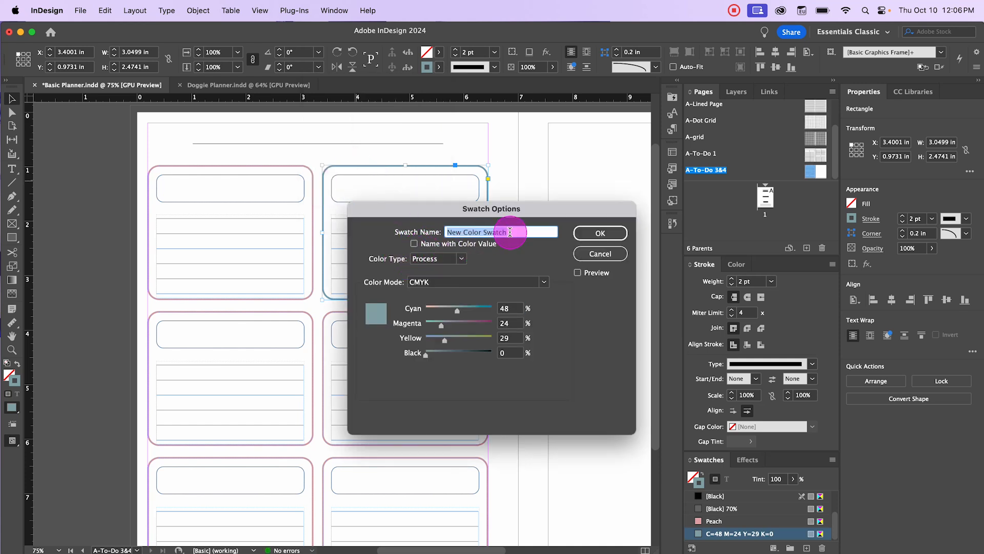
pyautogui.write('Blue')
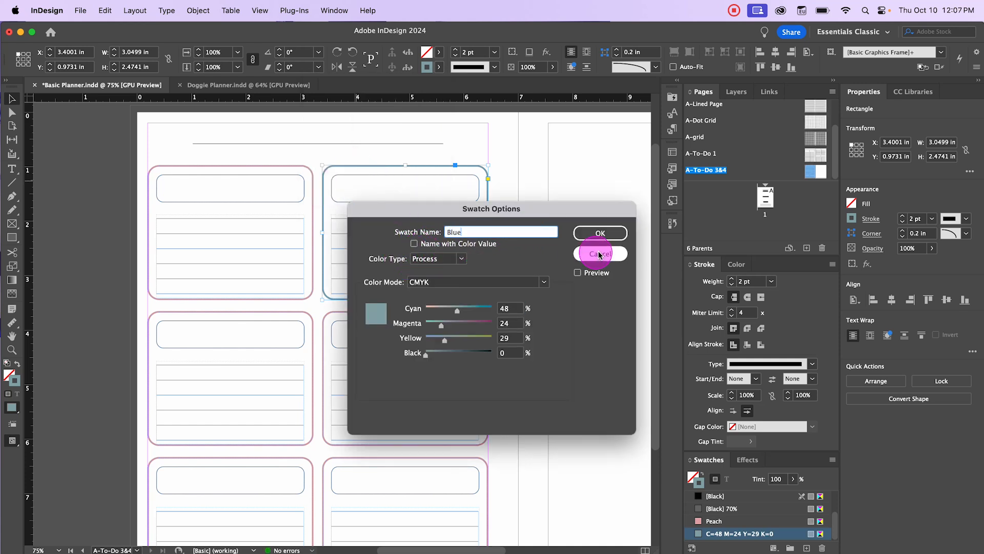
pyautogui.click(599, 233)
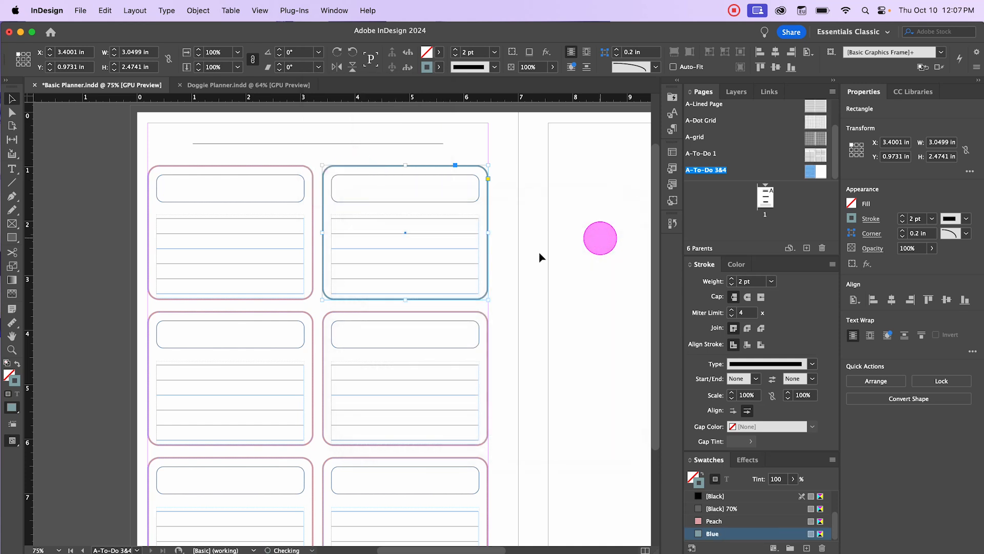
# Recolor the stroke of the second row's first box to a muted green and save it as the swatch Green
pyautogui.click(272, 310)
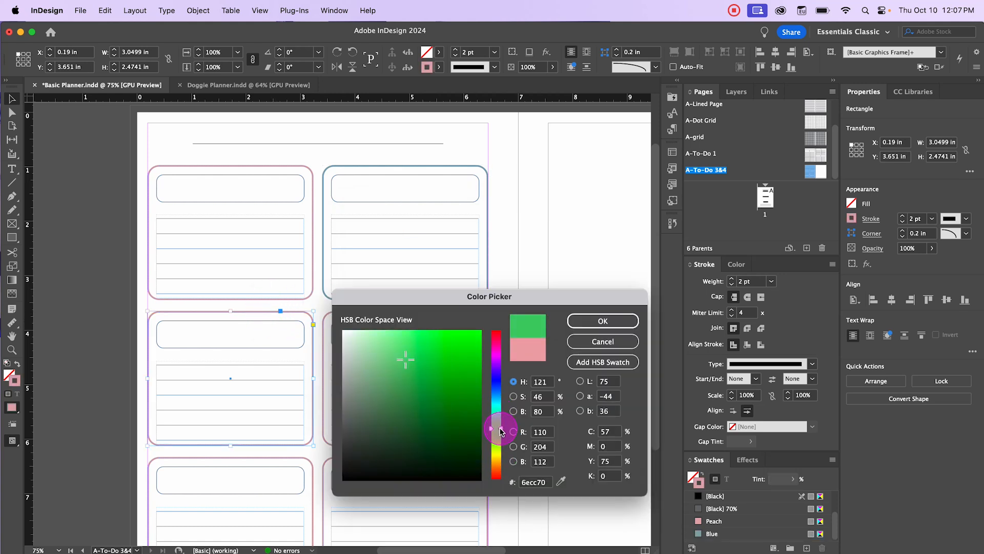
pyautogui.click(367, 378)
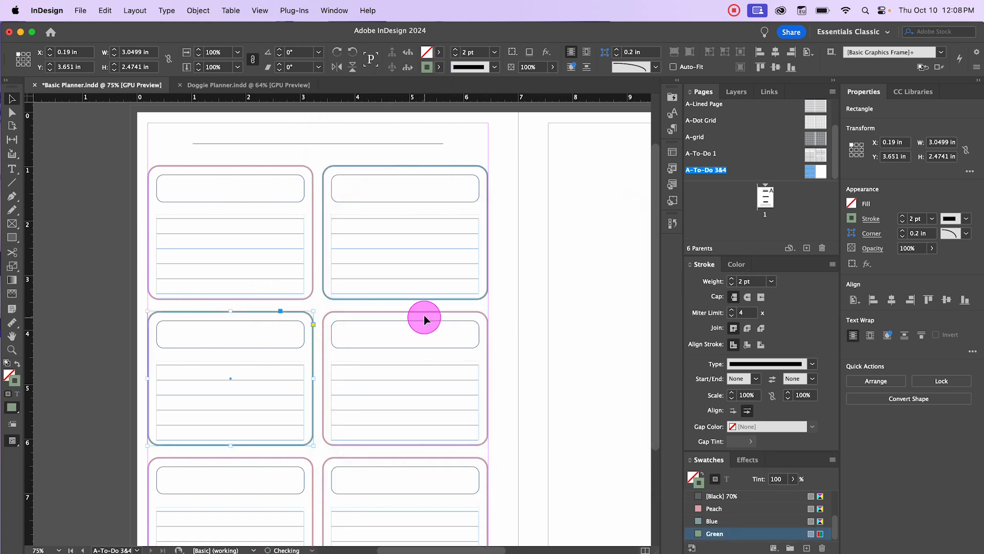
# Change the stroke color of the second row's second box to a muted purple by shifting its hue and darkening it
pyautogui.click(424, 313)
pyautogui.doubleClick(426, 66)
pyautogui.click(513, 382)
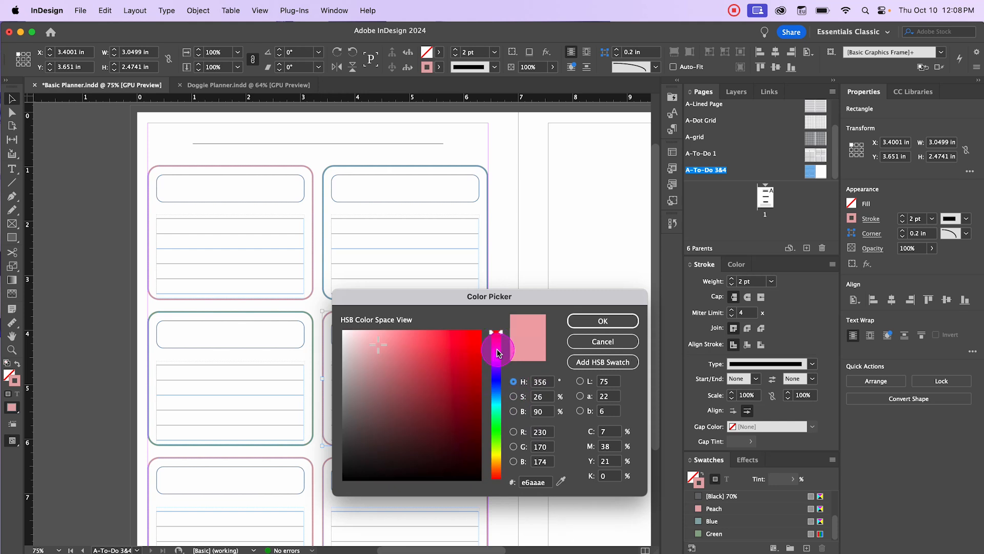
pyautogui.click(496, 364)
pyautogui.moveTo(380, 384); pyautogui.dragTo(374, 389)
pyautogui.click(581, 322)
# Add the second row's second box stroke color as a swatch named Purple
pyautogui.click(439, 67)
pyautogui.click(423, 238)
pyautogui.doubleClick(366, 220)
pyautogui.click(414, 244)
pyautogui.write('Purple')
pyautogui.press('Return')
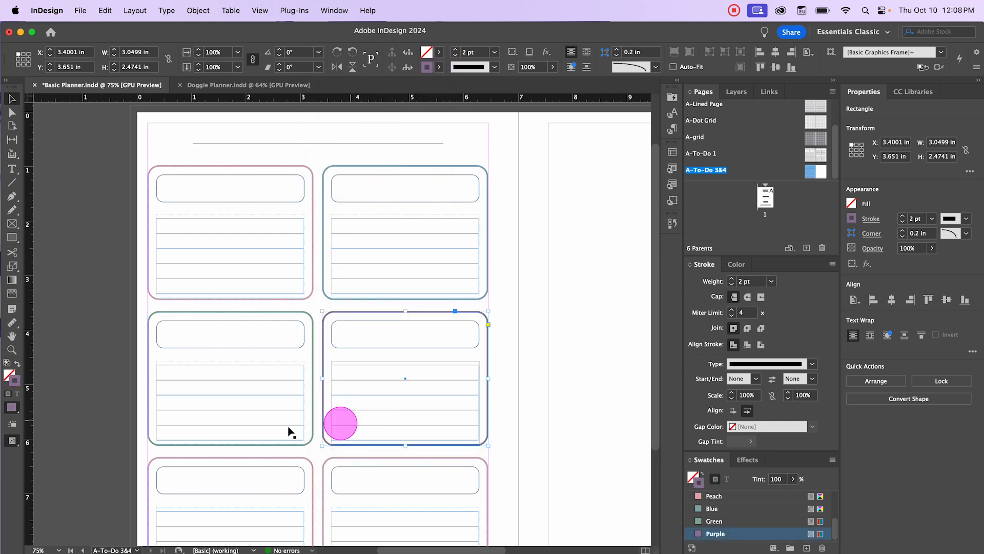
# Recolor the stroke of the third row's first box to a muted tan with hue 31, saturation 26 and brightness 63
pyautogui.click(277, 458)
pyautogui.doubleClick(426, 66)
pyautogui.click(513, 382)
pyautogui.click(496, 356)
pyautogui.click(396, 373)
pyautogui.click(496, 454)
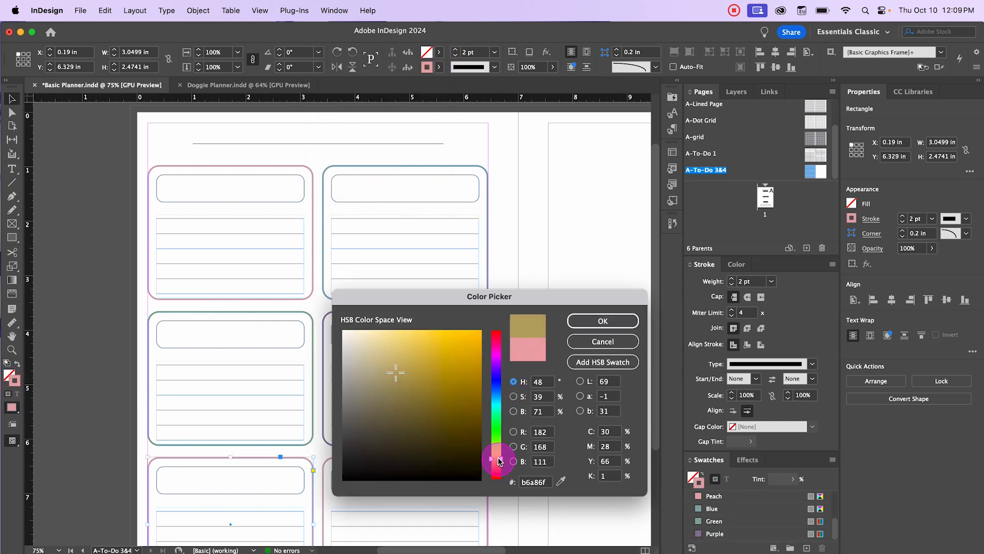
pyautogui.click(496, 463)
pyautogui.click(602, 321)
# Add the third row's first box stroke color as a swatch named Tan
pyautogui.click(439, 68)
pyautogui.click(411, 217)
pyautogui.doubleClick(359, 203)
pyautogui.click(414, 243)
pyautogui.write('Tan')
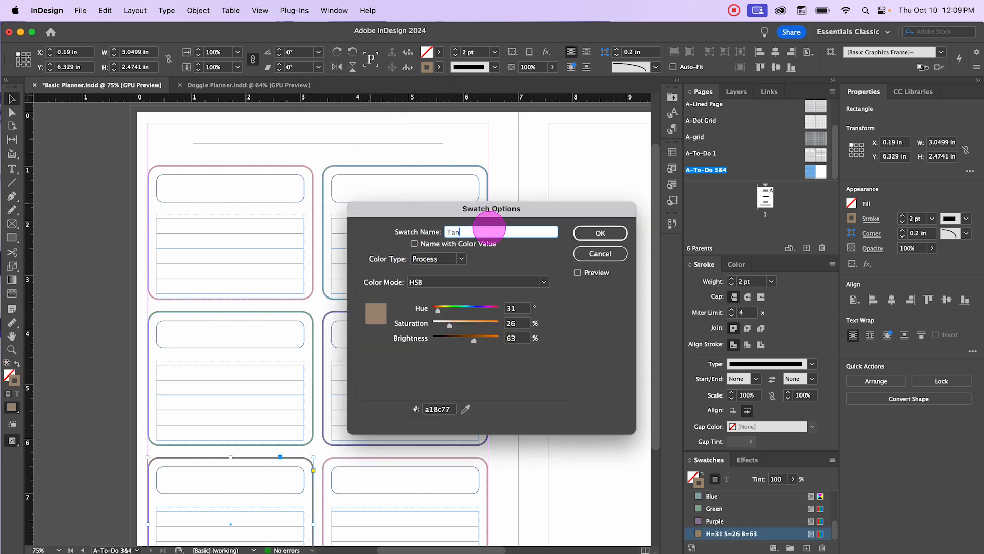
pyautogui.press('Return')
# Recolor the stroke of the third row's second box to a neutral gray and save it as the swatch Grey
pyautogui.click(402, 457)
pyautogui.doubleClick(15, 381)
pyautogui.click(603, 321)
pyautogui.click(438, 67)
pyautogui.click(412, 217)
pyautogui.doubleClick(358, 202)
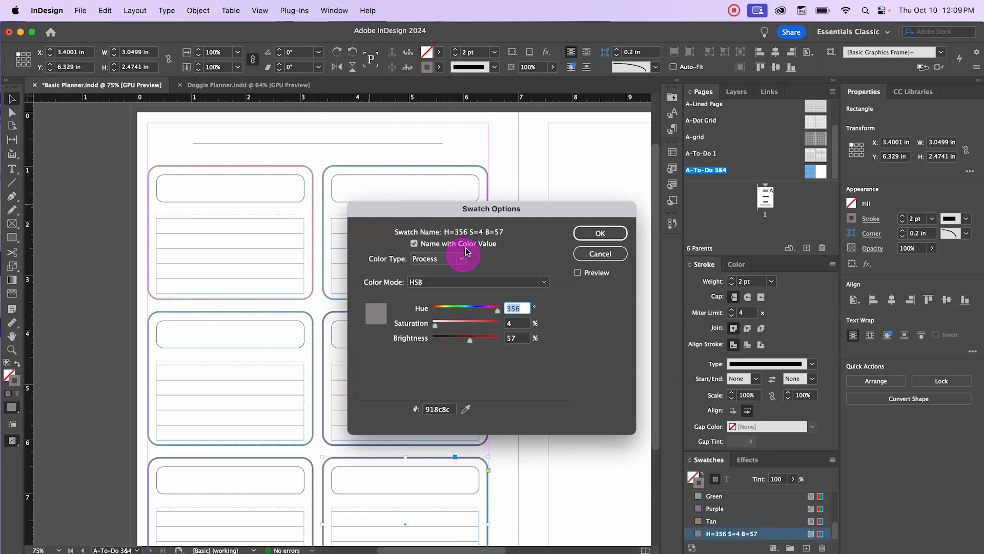
pyautogui.click(413, 243)
pyautogui.write('Gray')
pyautogui.press('Return')
# Check the saved color swatches in the list of available stroke colors
pyautogui.click(61, 138)
pyautogui.press('super+minus')
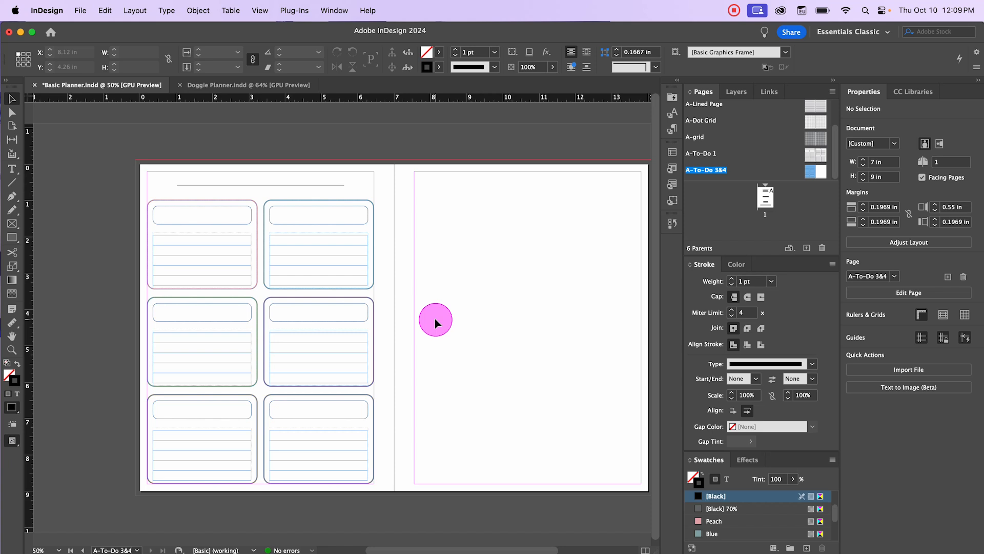
pyautogui.click(439, 67)
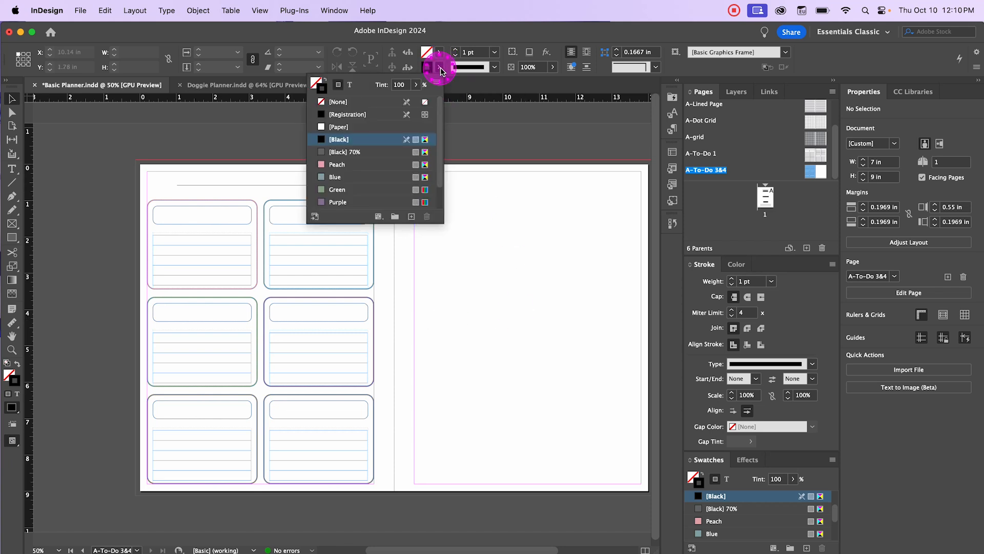
pyautogui.scroll(-2, 365, 201)
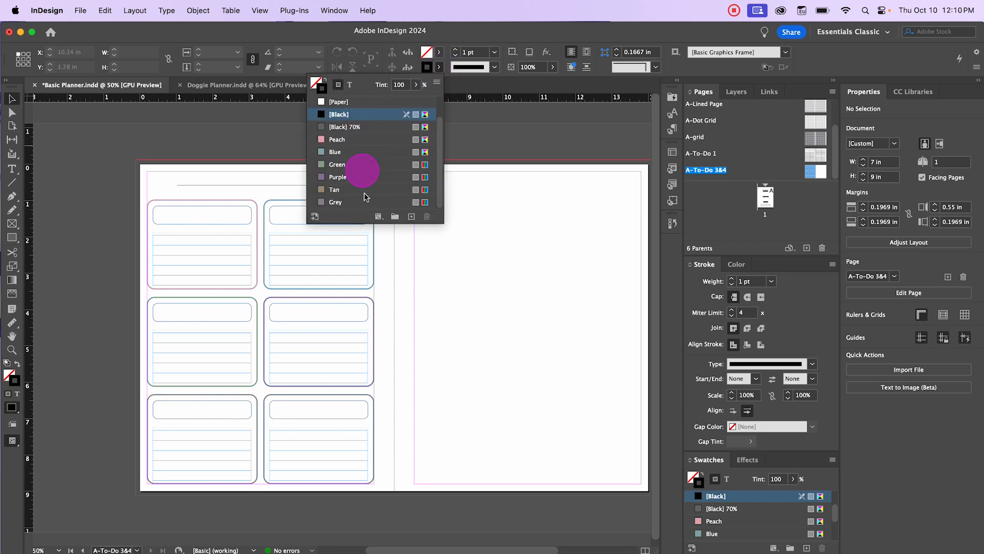
pyautogui.click(494, 180)
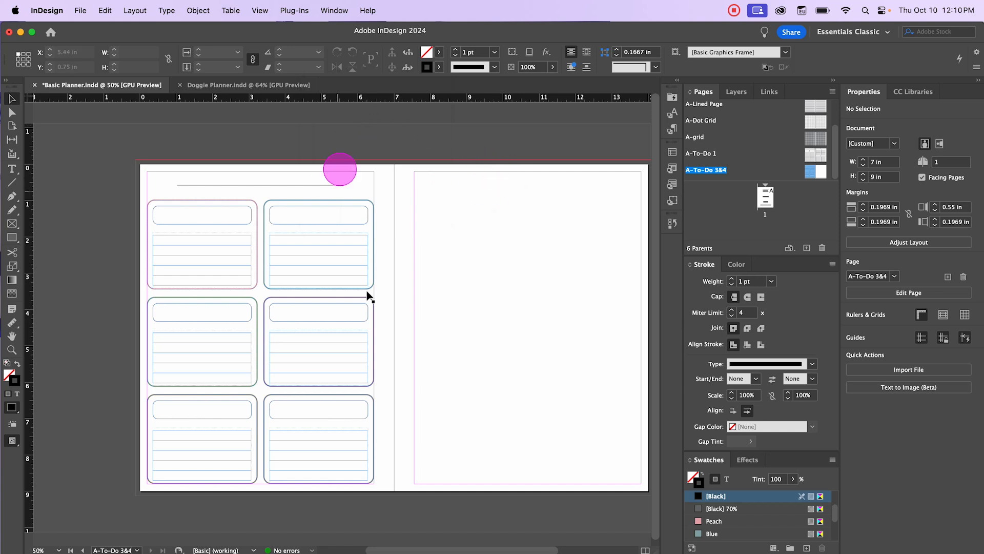
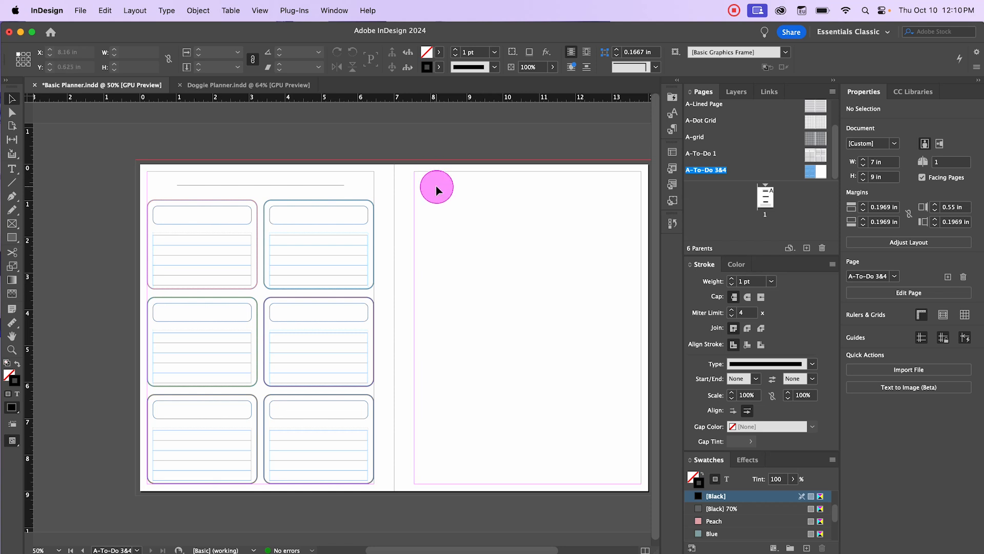
# Create a 2.4 by 2.4 in square on the right-hand page and place it at about X 8 in, Y 1.05 in
pyautogui.hscroll(3, 469, 236)
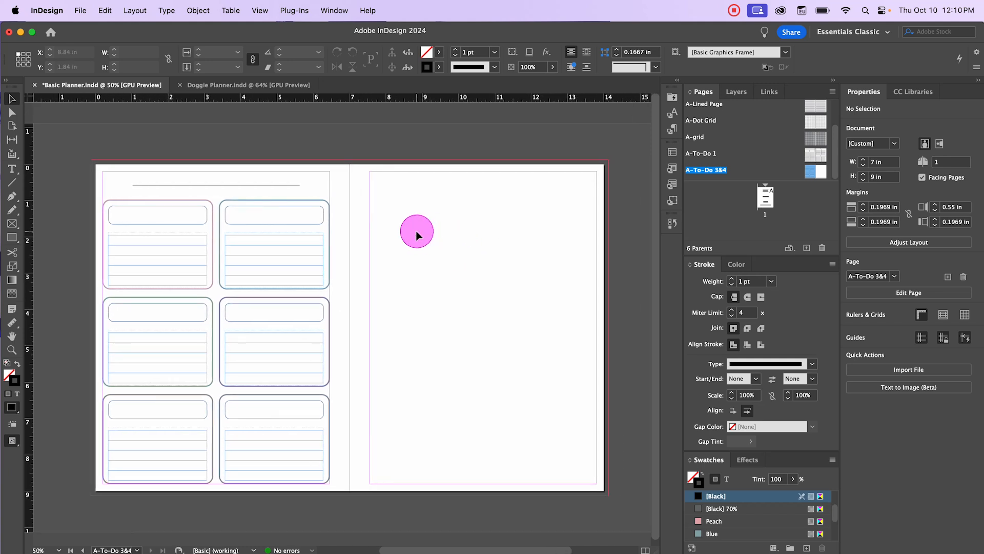
pyautogui.press('m')
pyautogui.click(419, 239)
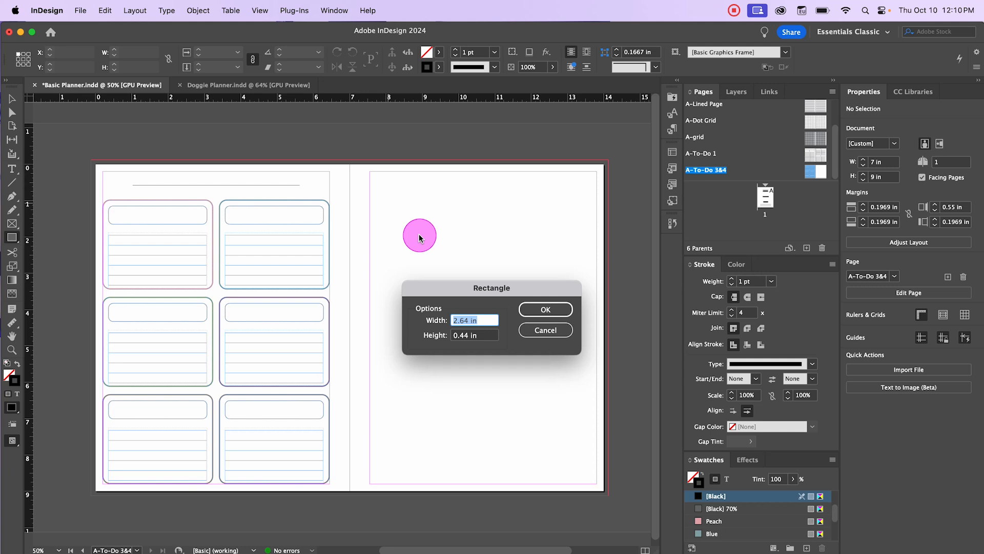
pyautogui.write('2.4')
pyautogui.press('Tab')
pyautogui.write('2.')
pyautogui.click(545, 309)
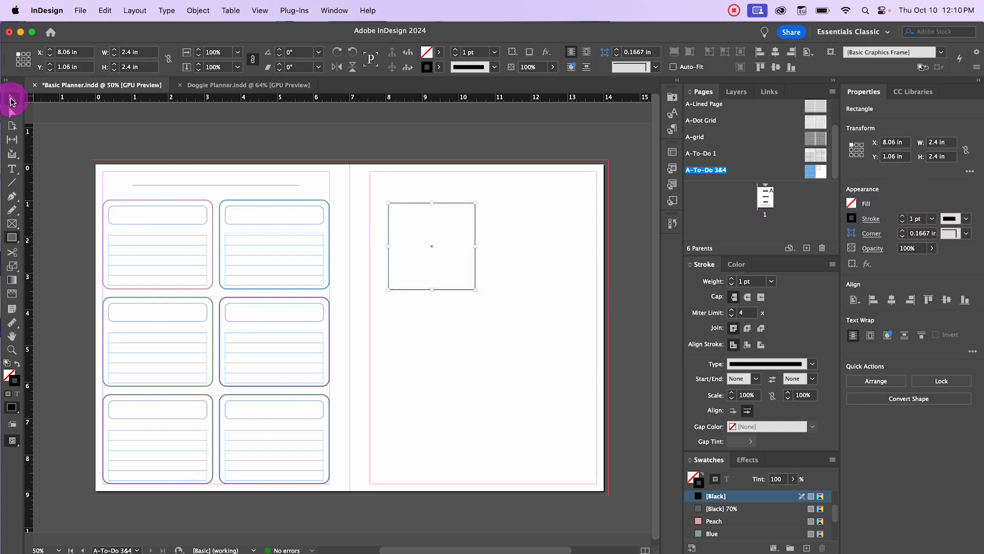
pyautogui.click(11, 101)
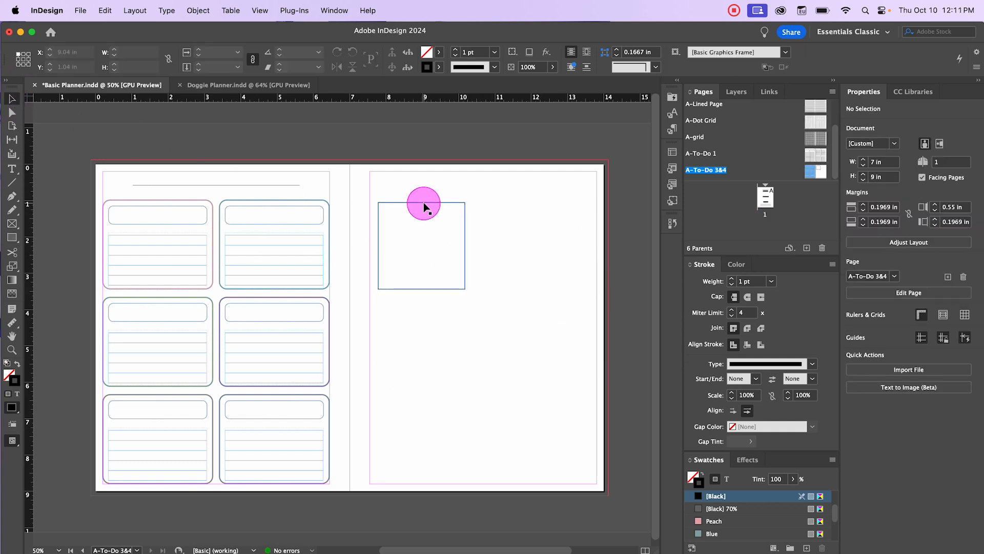
pyautogui.moveTo(424, 203)
pyautogui.mouseDown()
pyautogui.moveTo(446, 203)
pyautogui.moveTo(424, 202)
pyautogui.moveTo(432, 205)
pyautogui.mouseUp()
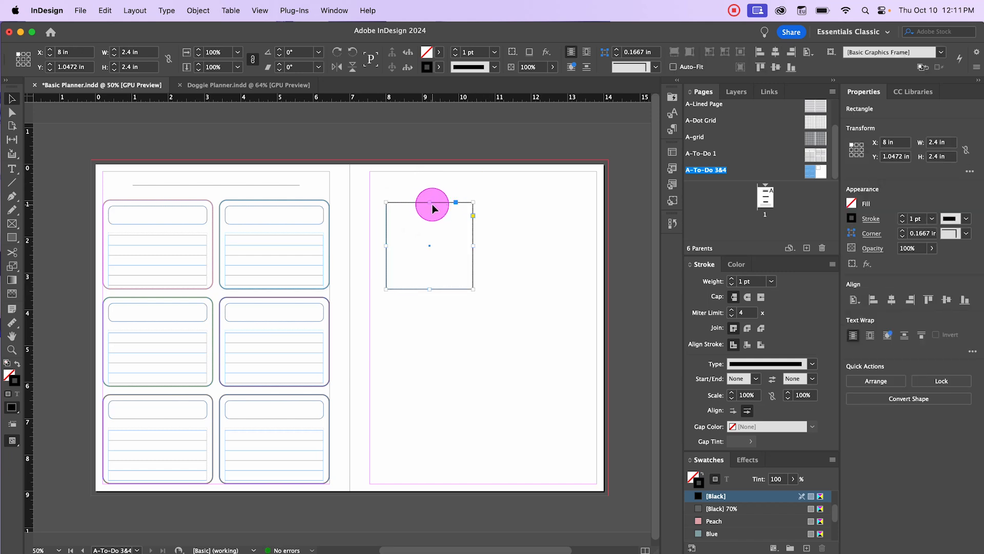
# Create a 1.5 by 0.37 in rectangle below the square as a tape strip
pyautogui.press('m')
pyautogui.click(485, 348)
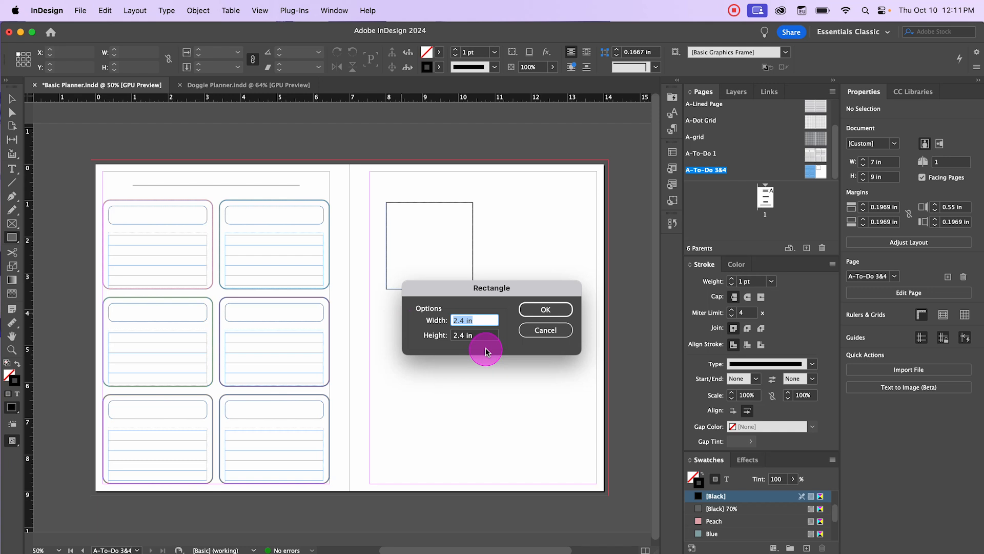
pyautogui.write('1.5')
pyautogui.press('Tab')
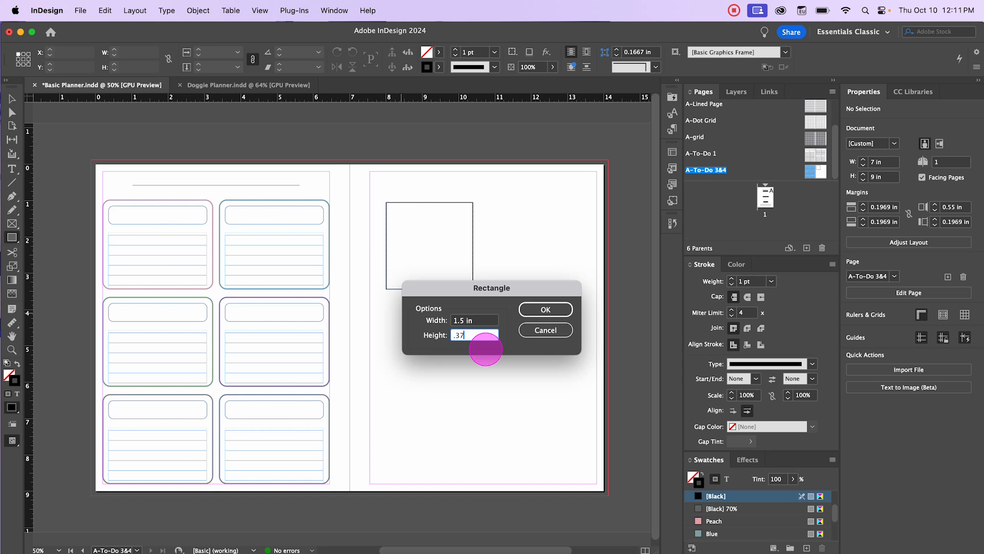
pyautogui.click(546, 309)
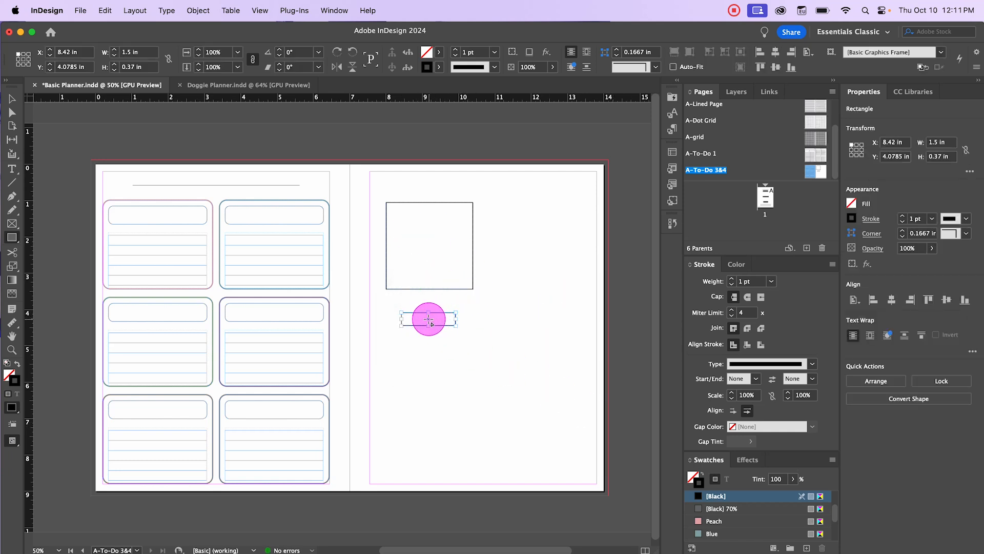
# Move the tape strip over the square's upper left part, at about X 7.67 in, Y 1.33 in
pyautogui.scroll(3, 408, 198)
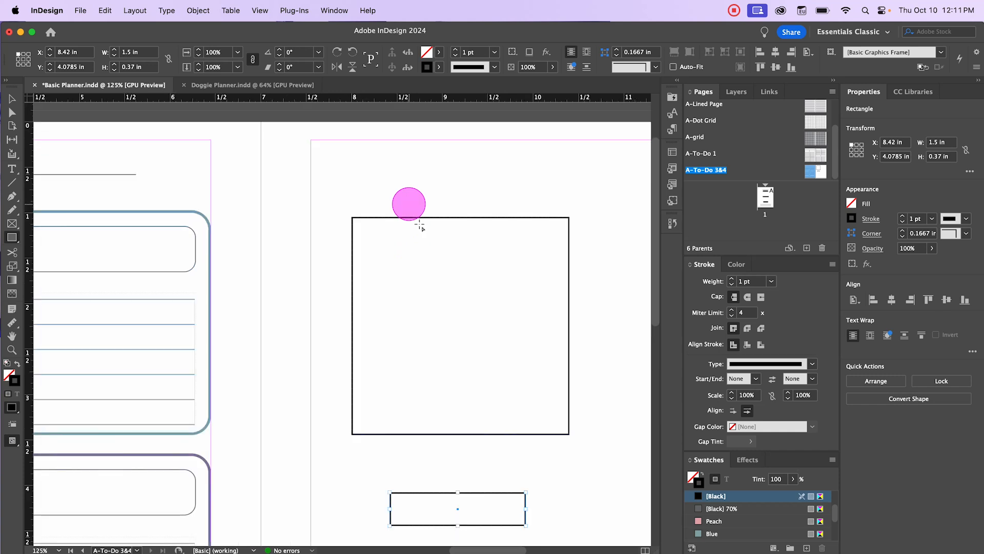
pyautogui.click(11, 99)
pyautogui.click(296, 380)
pyautogui.click(474, 505)
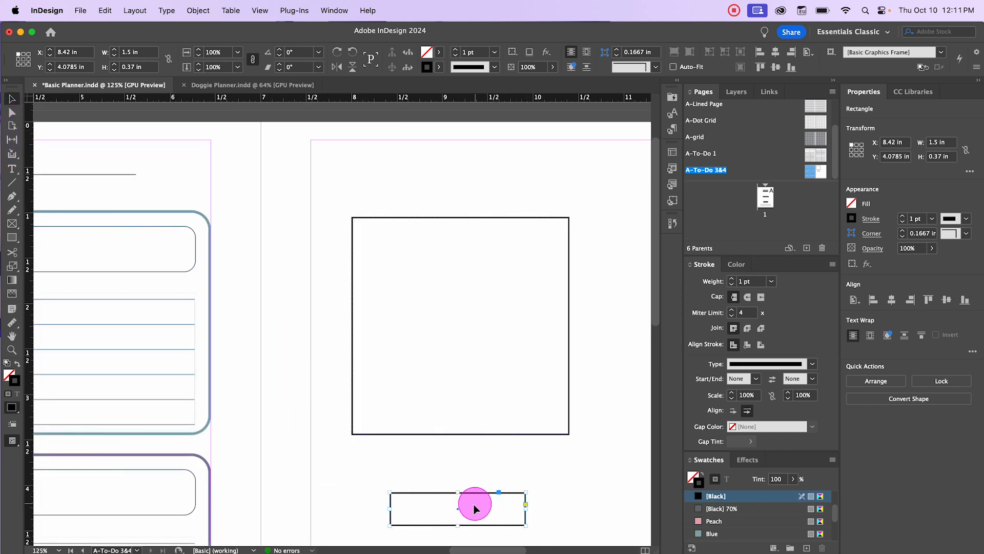
pyautogui.moveTo(458, 510); pyautogui.dragTo(391, 262)
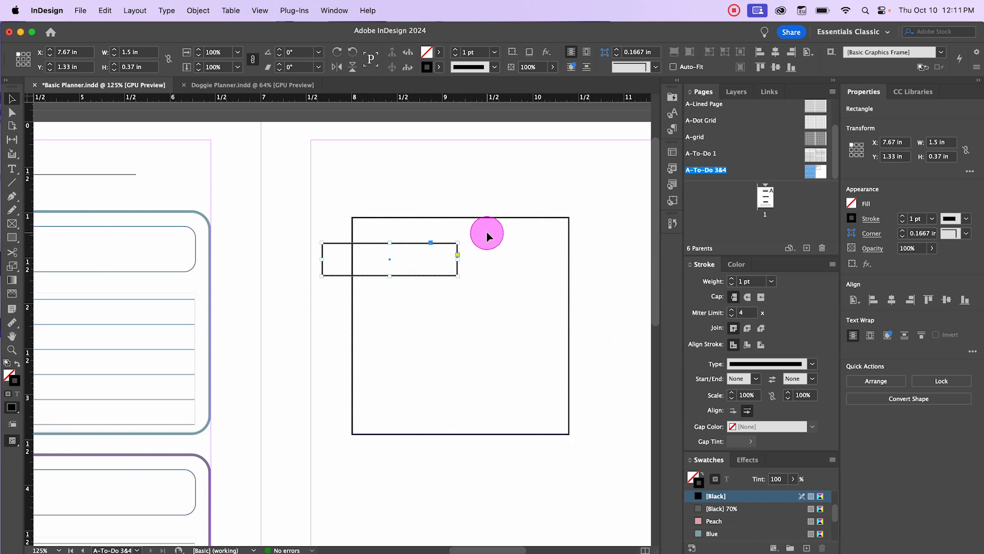
# Rotate the tape strip 45° and position it diagonally across the square's upper left corner
pyautogui.moveTo(464, 281); pyautogui.dragTo(464, 282)
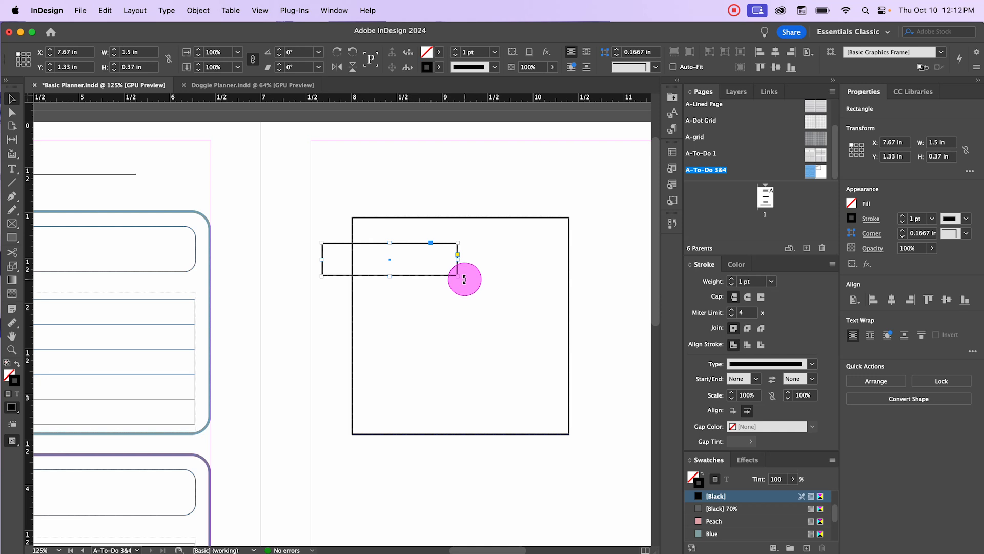
pyautogui.moveTo(464, 279); pyautogui.dragTo(484, 230)
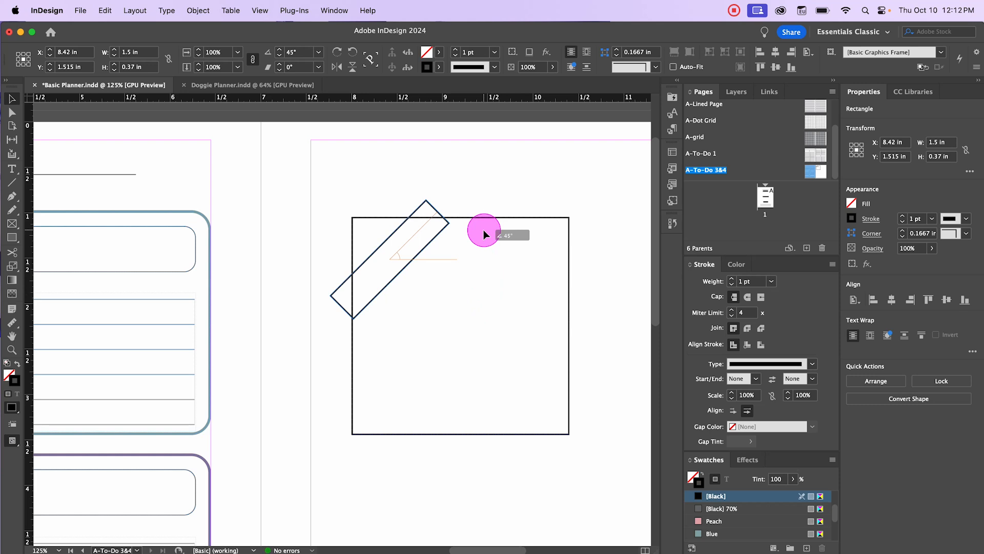
pyautogui.moveTo(483, 230); pyautogui.dragTo(484, 229)
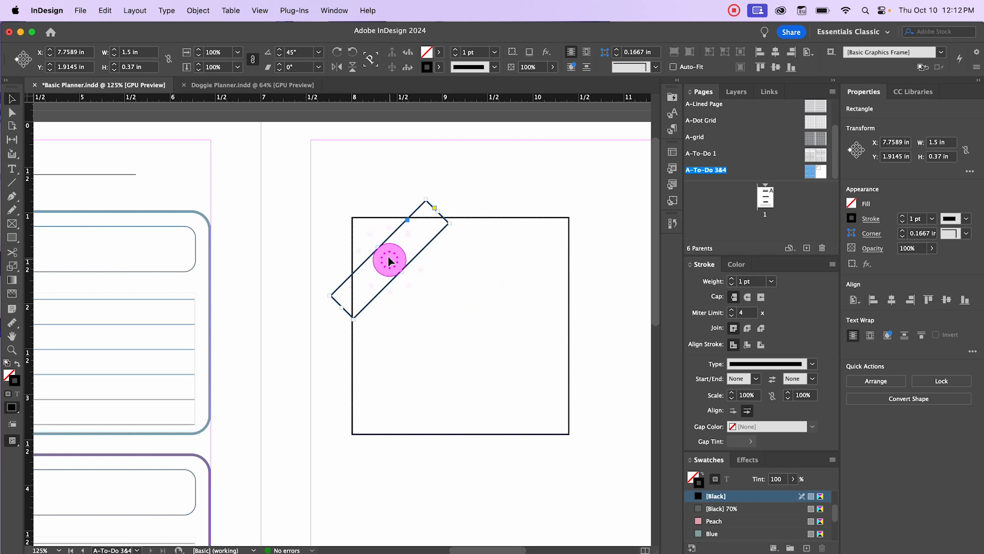
pyautogui.moveTo(386, 259); pyautogui.dragTo(380, 241)
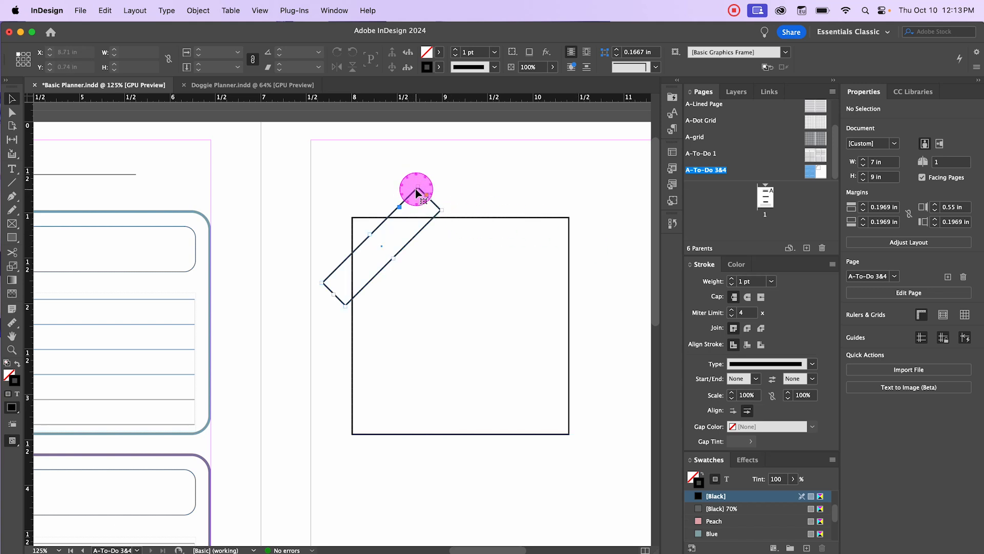
# Fill the tape strip with the Paper swatch so it covers the square's corner
pyautogui.click(409, 225)
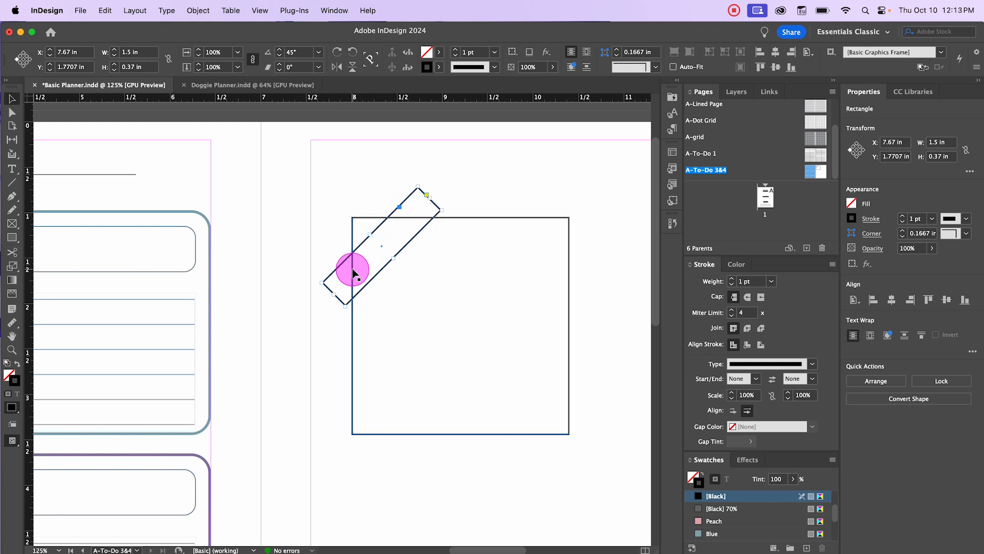
pyautogui.click(852, 203)
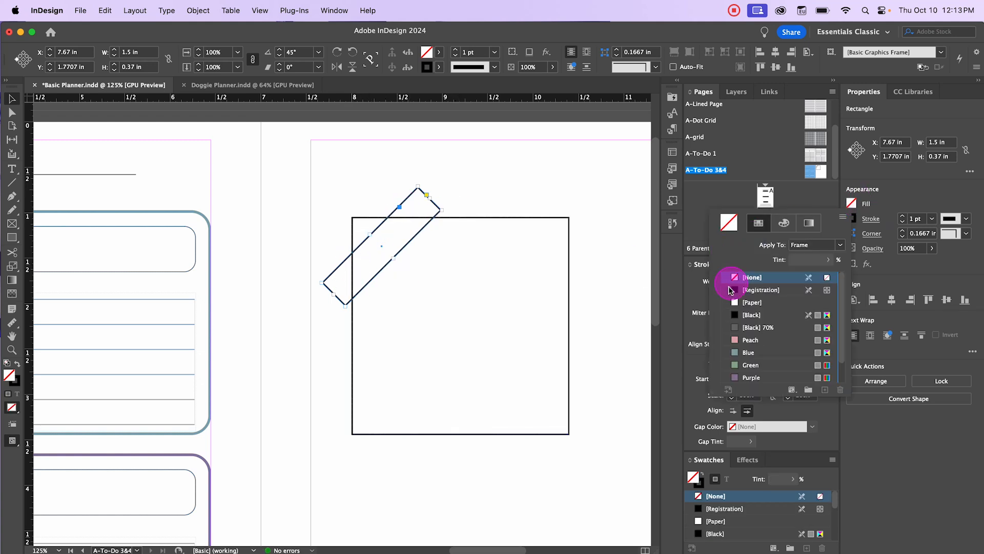
pyautogui.click(734, 302)
pyautogui.click(313, 165)
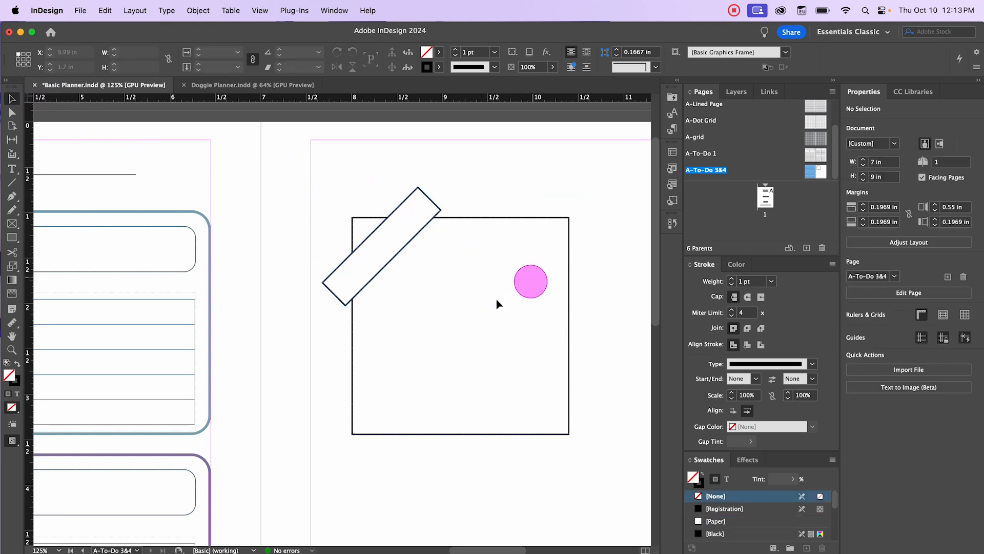
# Select the square together with its tape strip and group them as one taped note
pyautogui.scroll(-2, 486, 319)
pyautogui.scroll(-1, 486, 319)
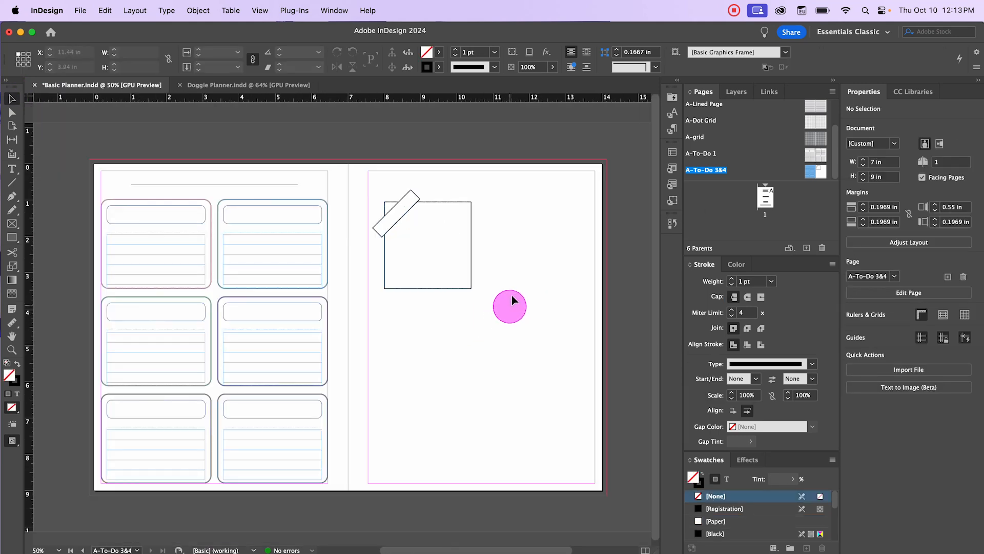
pyautogui.moveTo(522, 283); pyautogui.dragTo(495, 331)
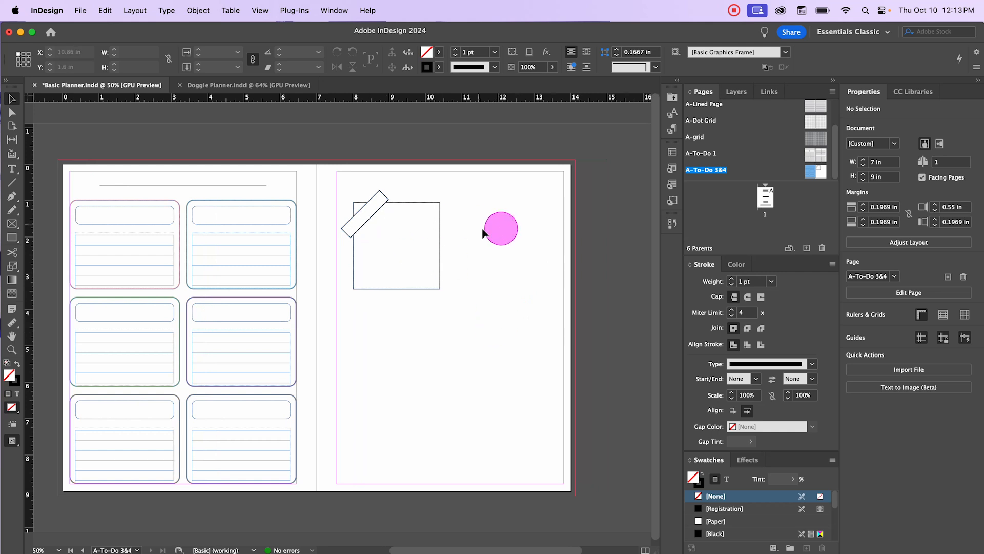
pyautogui.moveTo(347, 188); pyautogui.dragTo(398, 270)
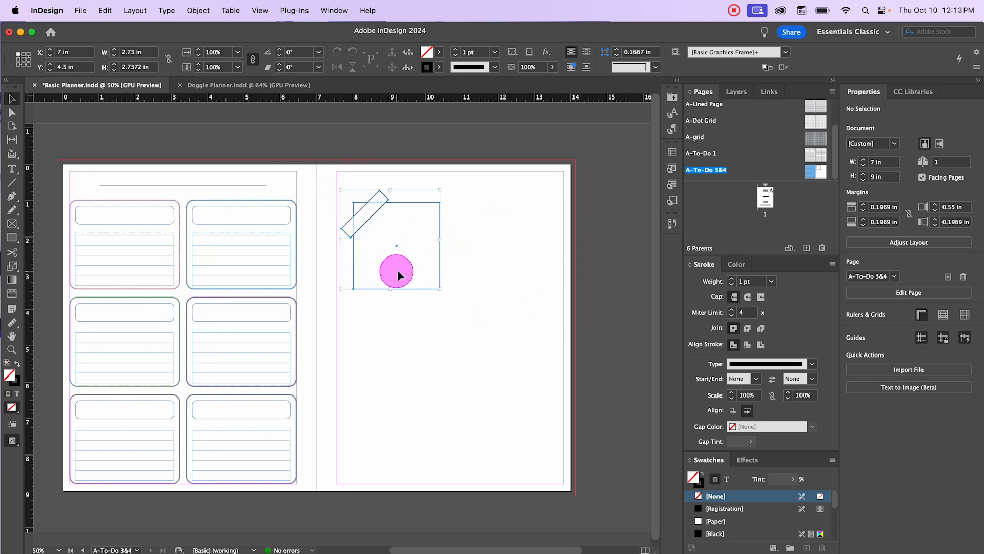
pyautogui.click(419, 219)
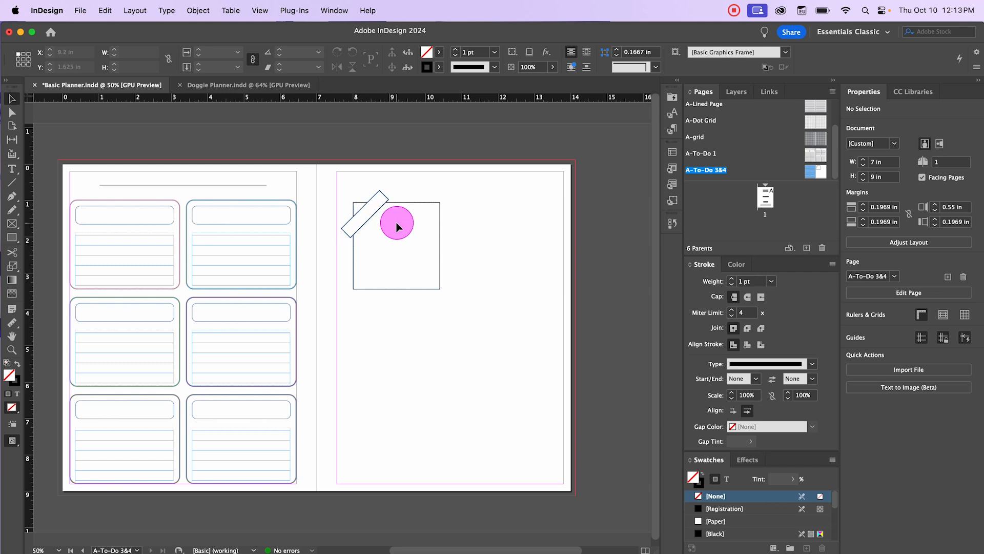
pyautogui.press('super+equal')
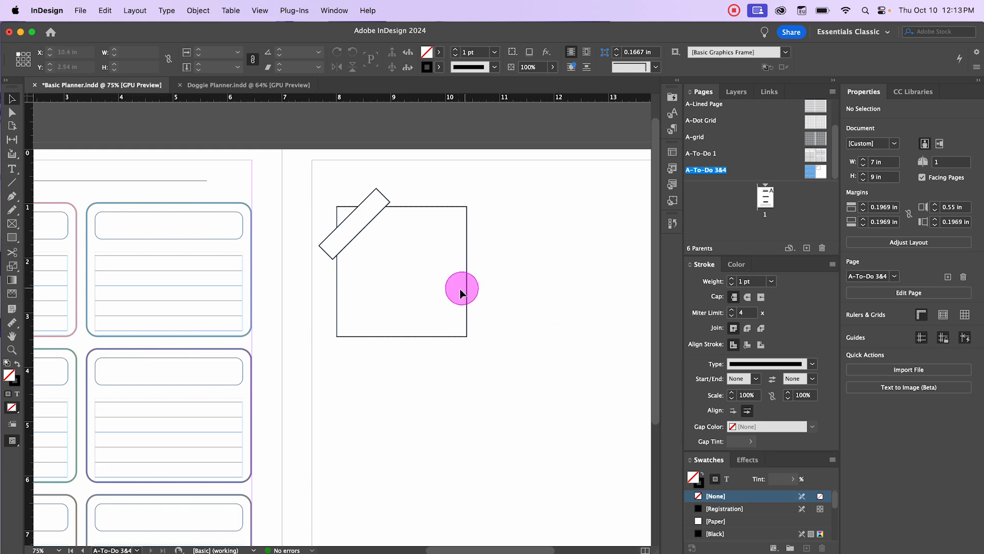
pyautogui.press('super+minus')
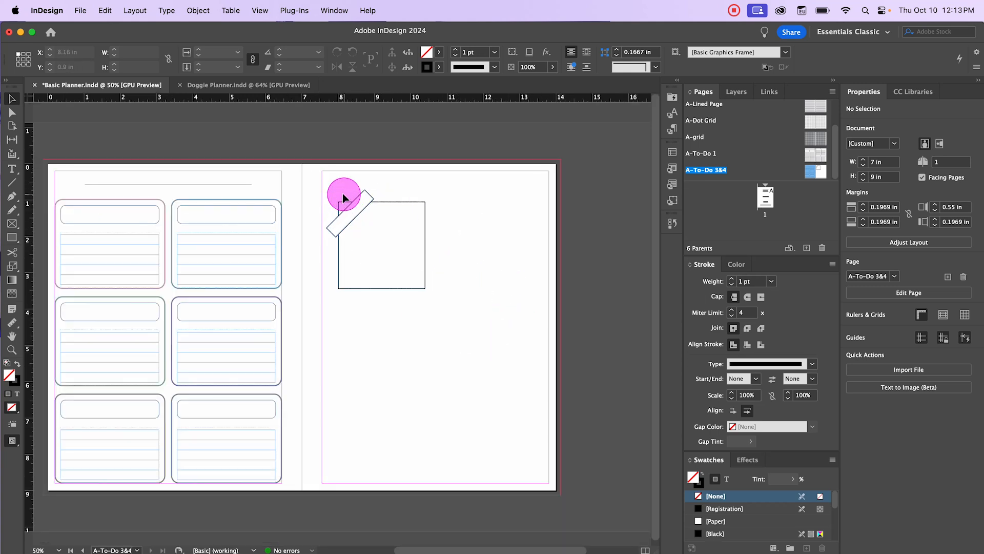
pyautogui.moveTo(340, 187); pyautogui.dragTo(480, 230)
pyautogui.press('super+g')
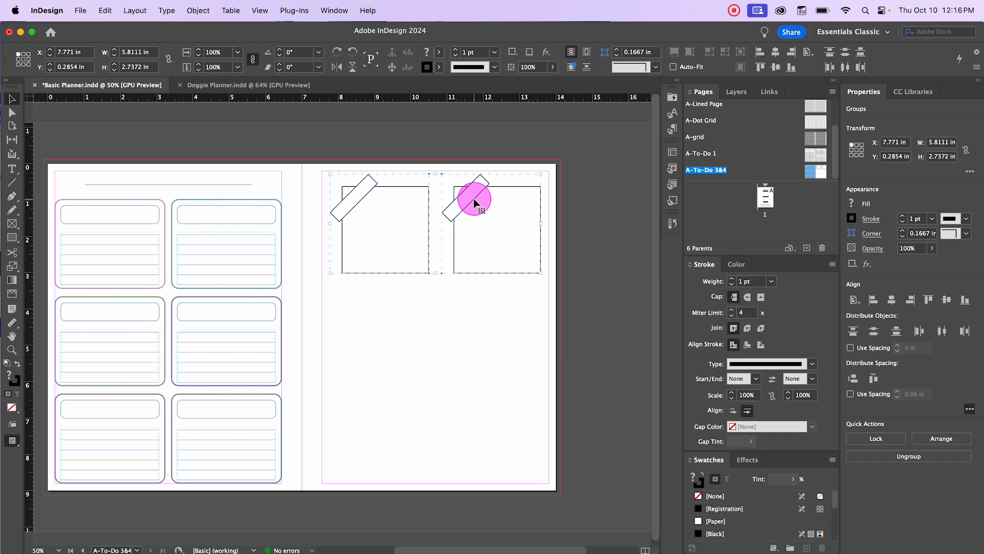
# Duplicate the top row of two taped notes straight down as a second row and nudge it up to Y 3.2283 in
pyautogui.moveTo(475, 203); pyautogui.dragTo(473, 313)
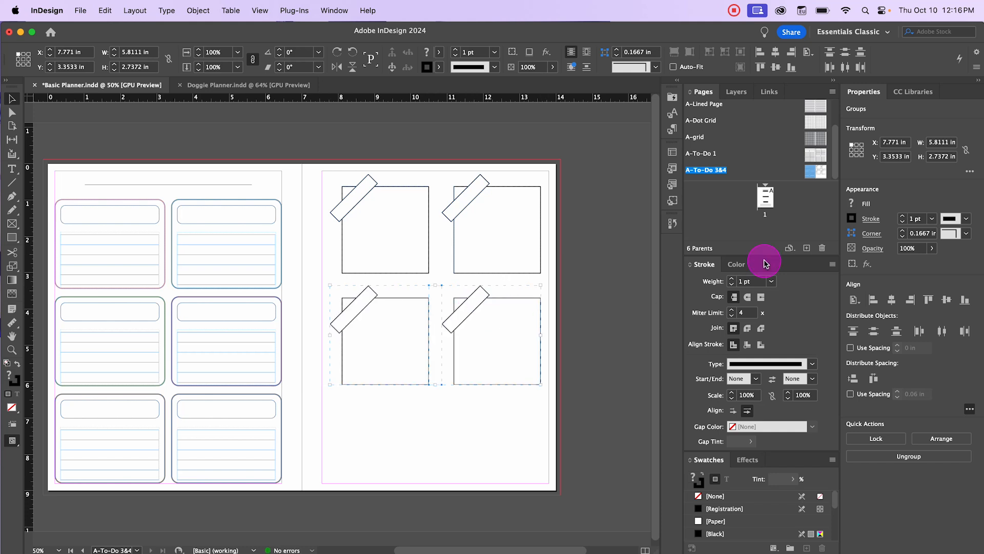
pyautogui.press('Up')
pyautogui.press('Up')
pyautogui.press('Up')
pyautogui.press('Up')
pyautogui.press('Up')
pyautogui.press('Up')
pyautogui.press('Up')
pyautogui.press('Up')
pyautogui.press('Up')
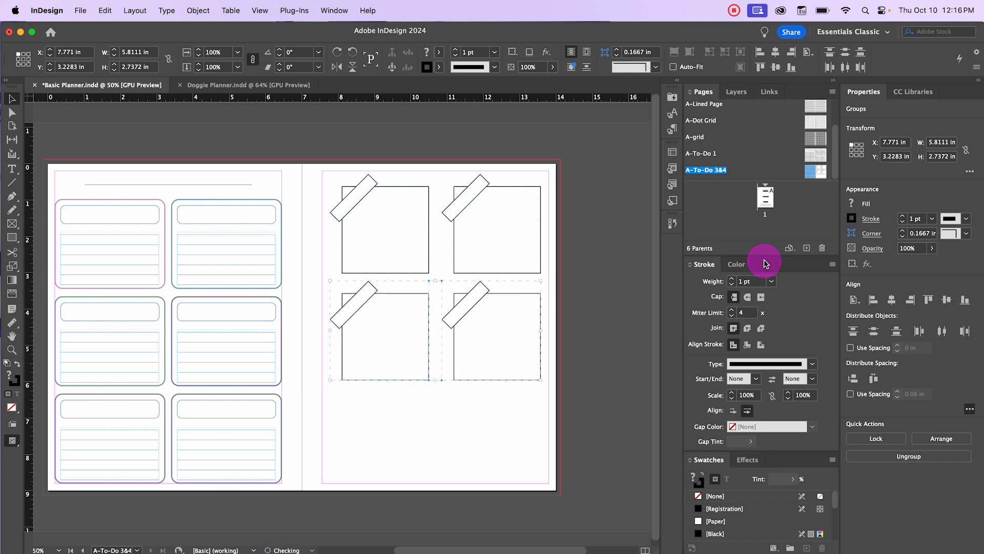
# Nudge the second row of taped notes up to Y 3.1866 in and duplicate it straight down as a third row at Y 6.0659 in
pyautogui.press('Up')
pyautogui.press('Up')
pyautogui.press('Up')
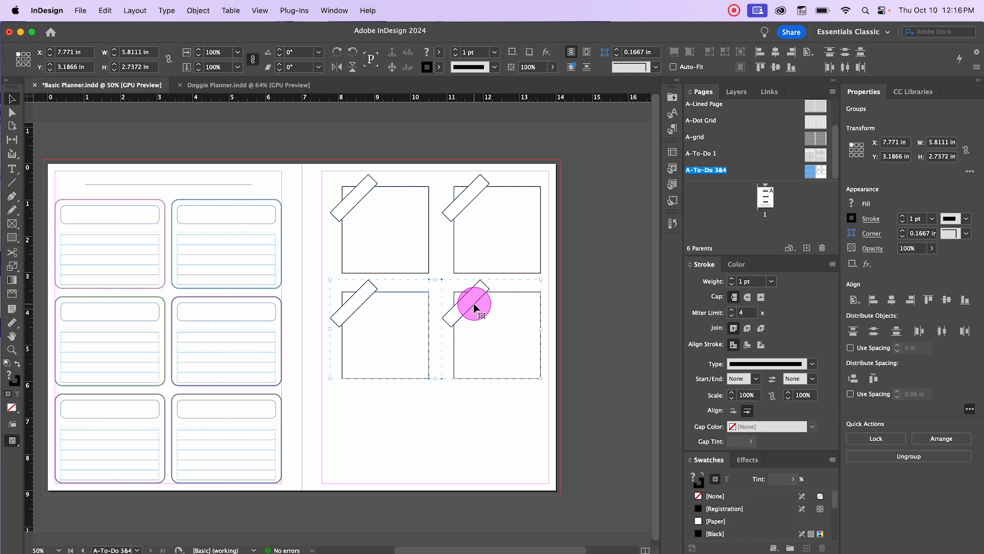
pyautogui.moveTo(474, 308); pyautogui.dragTo(480, 412)
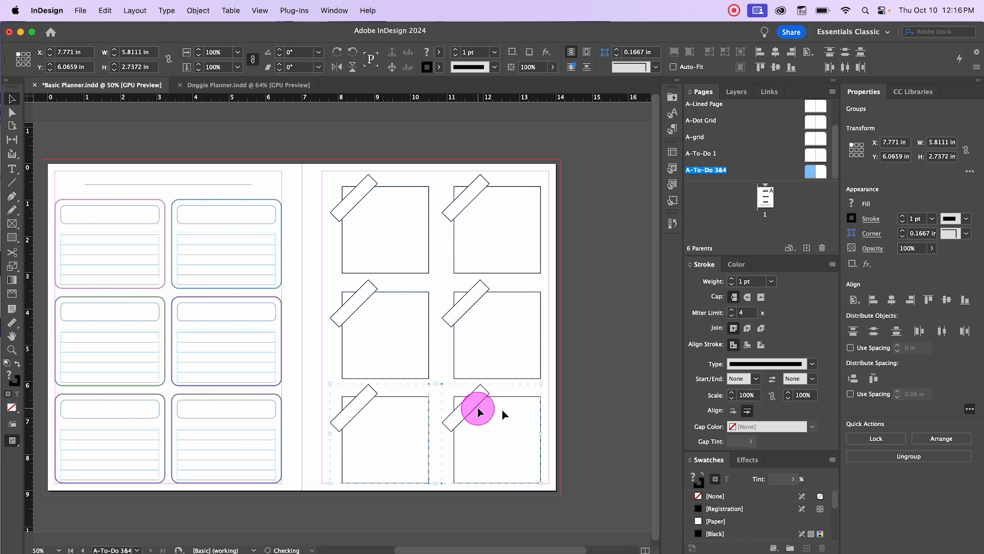
pyautogui.click(594, 377)
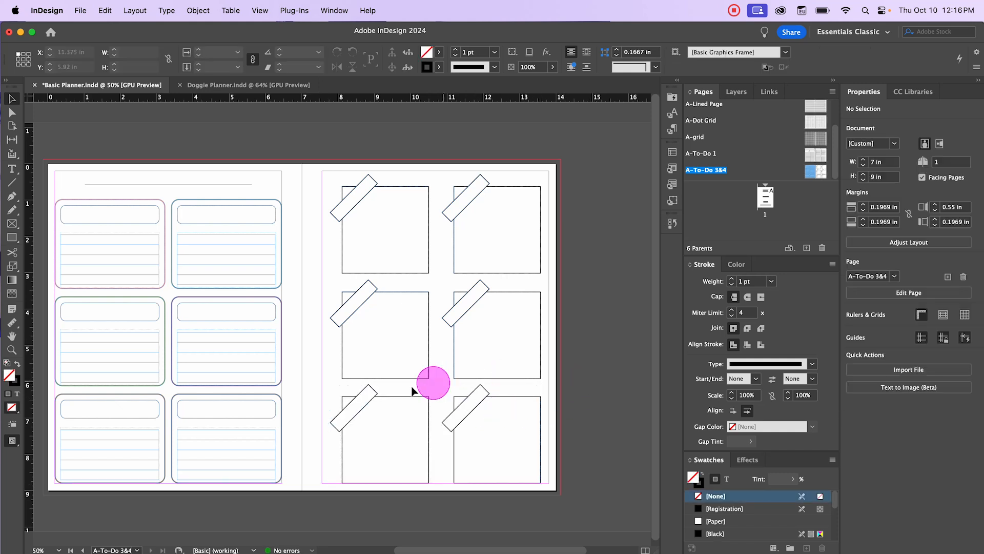
# Nudge the middle row of taped notes up to Y 3.145 in
pyautogui.moveTo(334, 291); pyautogui.dragTo(531, 360)
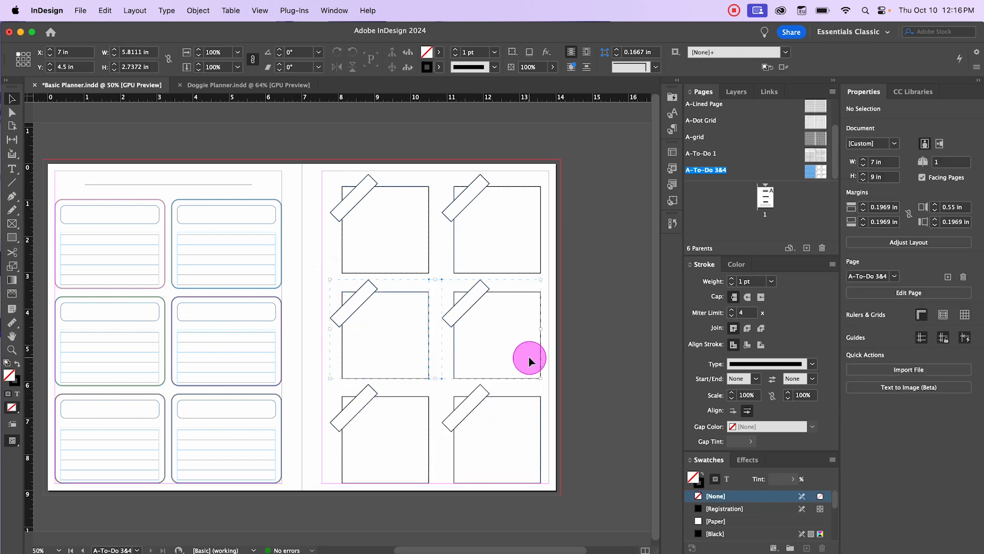
pyautogui.click(618, 318)
pyautogui.click(465, 306)
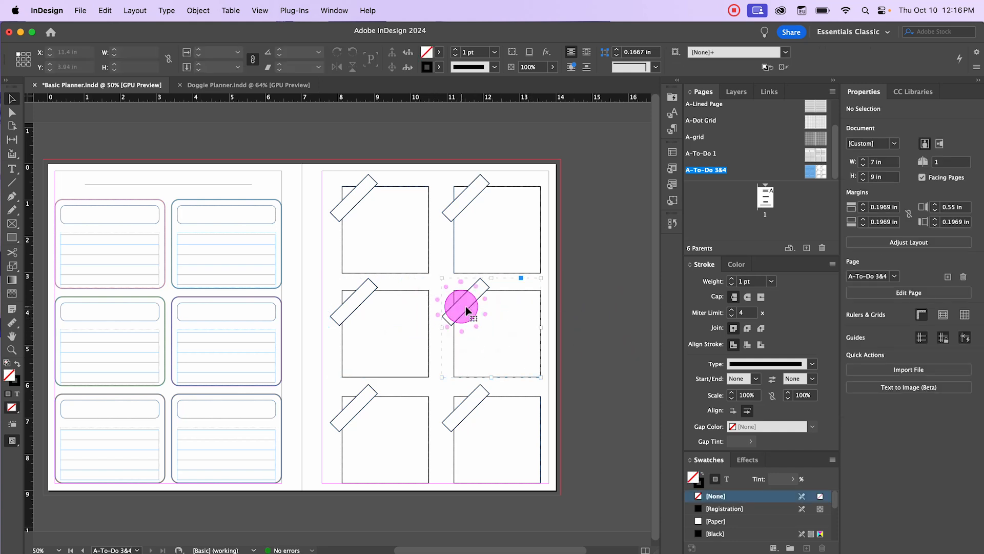
pyautogui.click(620, 319)
# Group the two taped notes in each of the three rows and check that each row selects as one object
pyautogui.moveTo(321, 165); pyautogui.dragTo(602, 230)
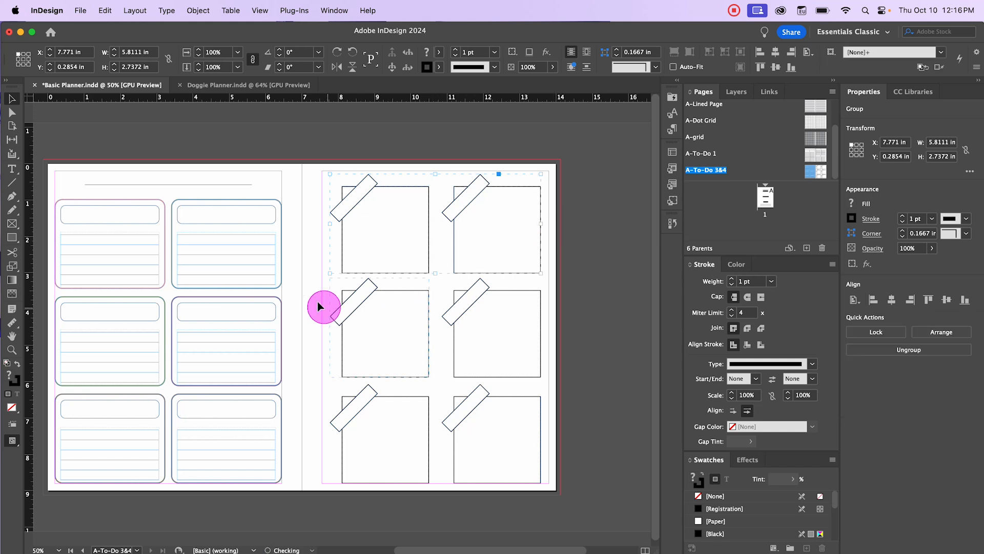
pyautogui.moveTo(318, 301); pyautogui.dragTo(517, 344)
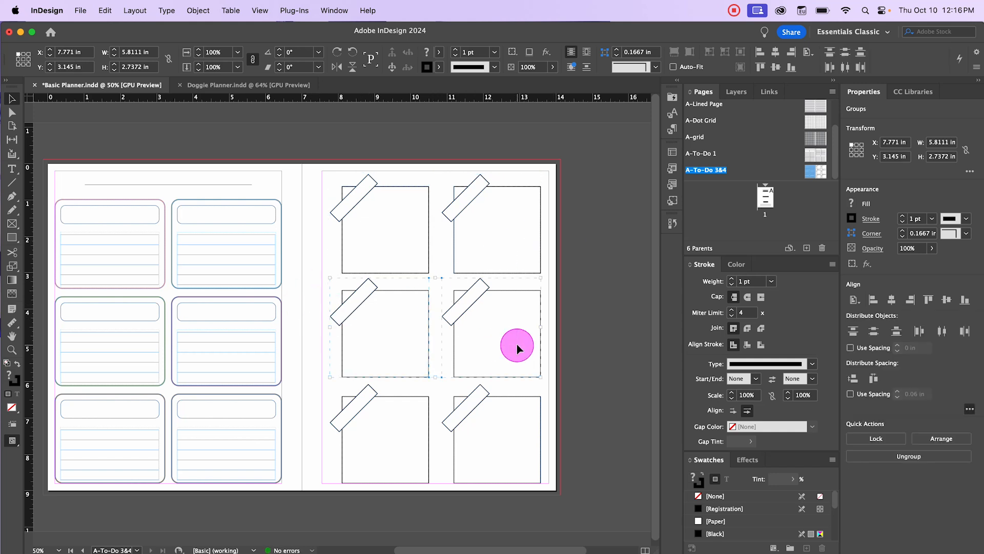
pyautogui.click(516, 345)
pyautogui.moveTo(313, 407); pyautogui.dragTo(536, 444)
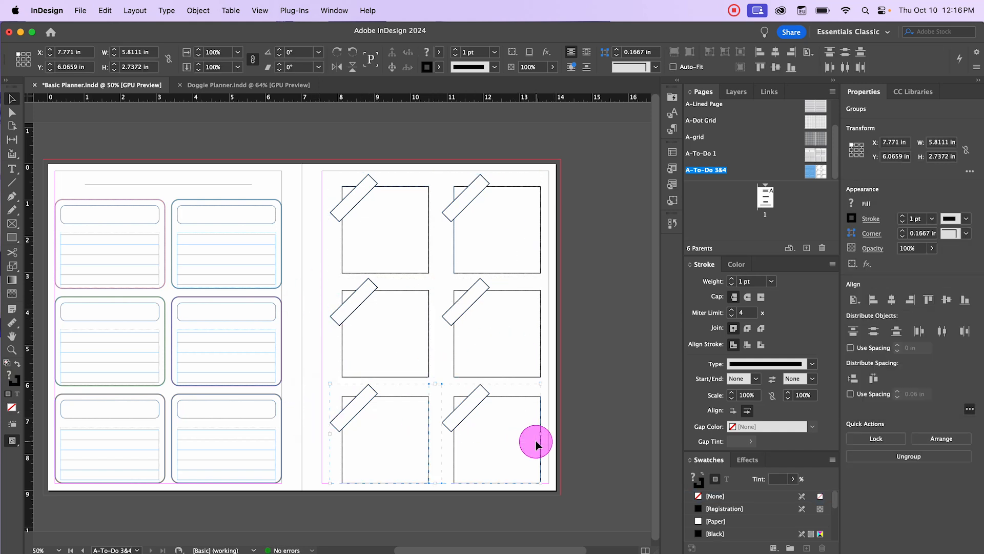
pyautogui.press('super+g')
pyautogui.click(592, 320)
pyautogui.click(464, 210)
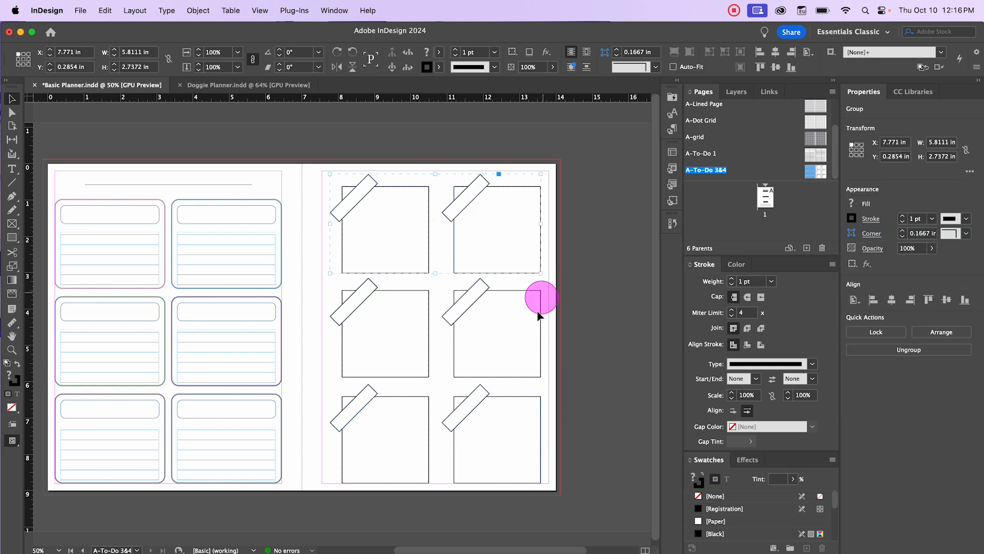
pyautogui.click(530, 313)
pyautogui.click(467, 303)
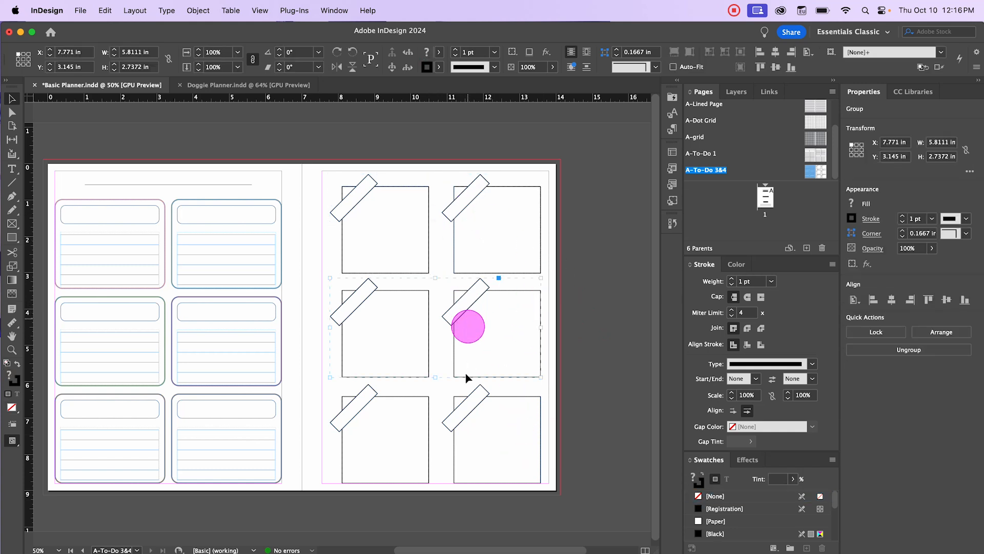
pyautogui.click(463, 410)
pyautogui.click(532, 385)
pyautogui.click(618, 348)
pyautogui.click(374, 145)
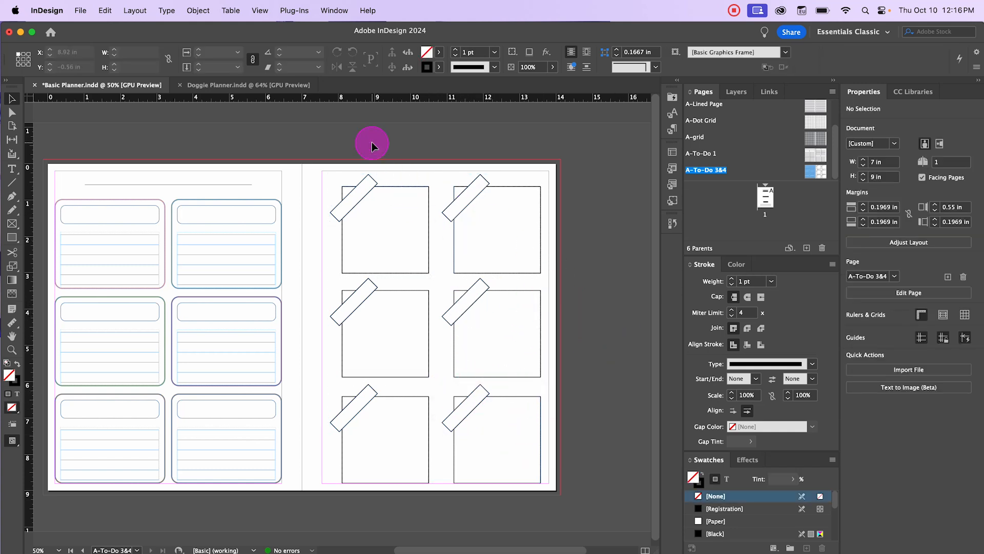
# Select the three grouped rows, make the top row the key object, and distribute them vertically with 0.06 in spacing
pyautogui.moveTo(394, 220); pyautogui.dragTo(621, 499)
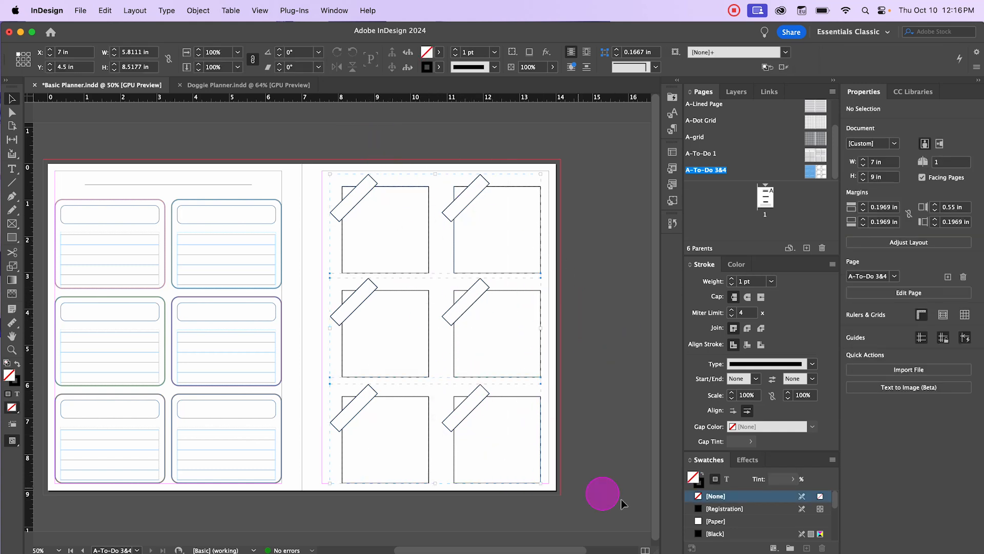
pyautogui.click(420, 186)
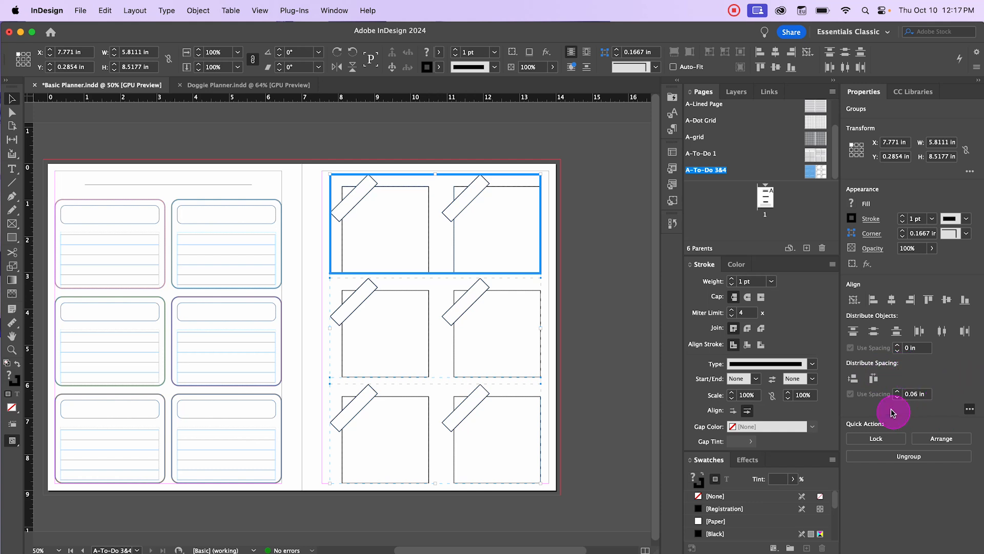
pyautogui.click(915, 394)
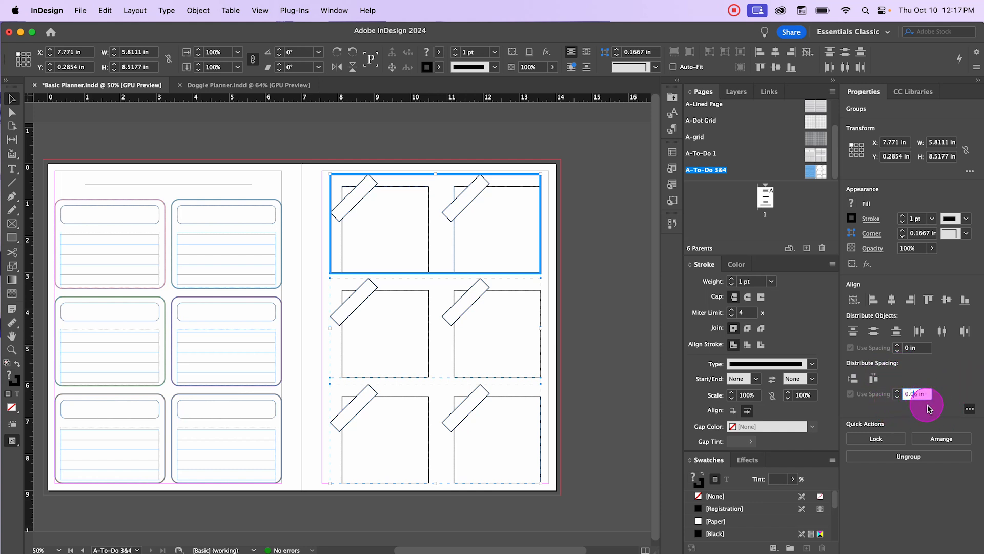
pyautogui.click(910, 394)
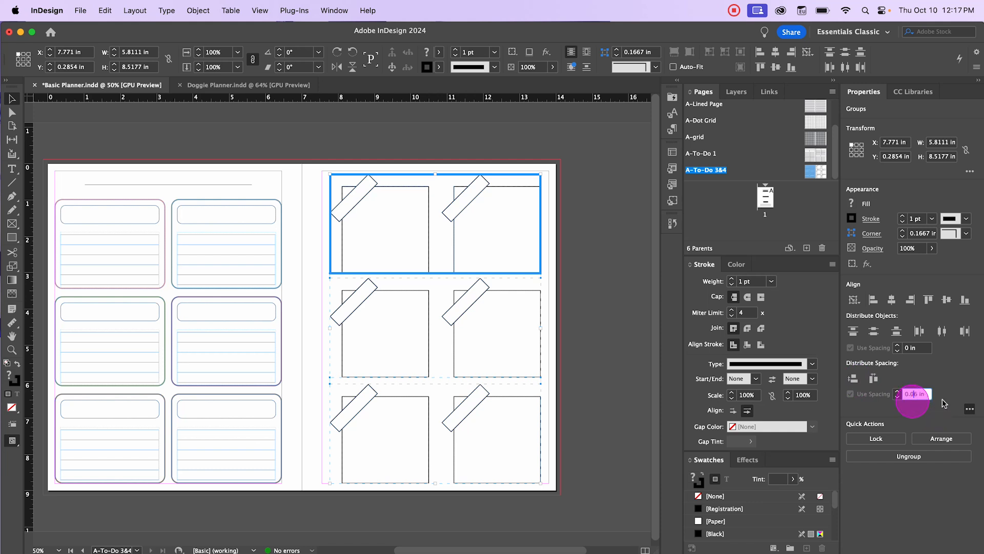
pyautogui.click(853, 379)
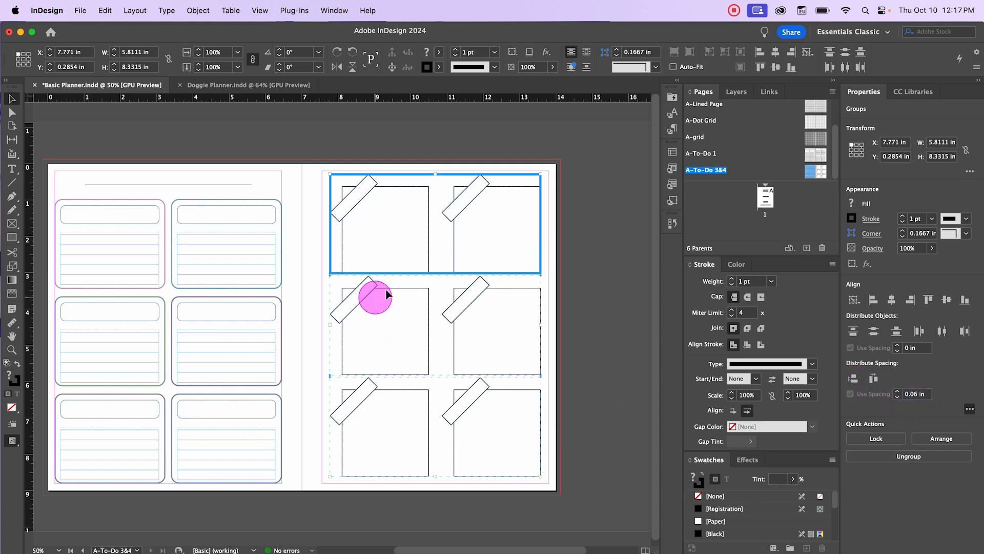
# Redistribute the rows' vertical spacing, trying 0.08 in and settling on 0.1 in, and save the document
pyautogui.click(930, 394)
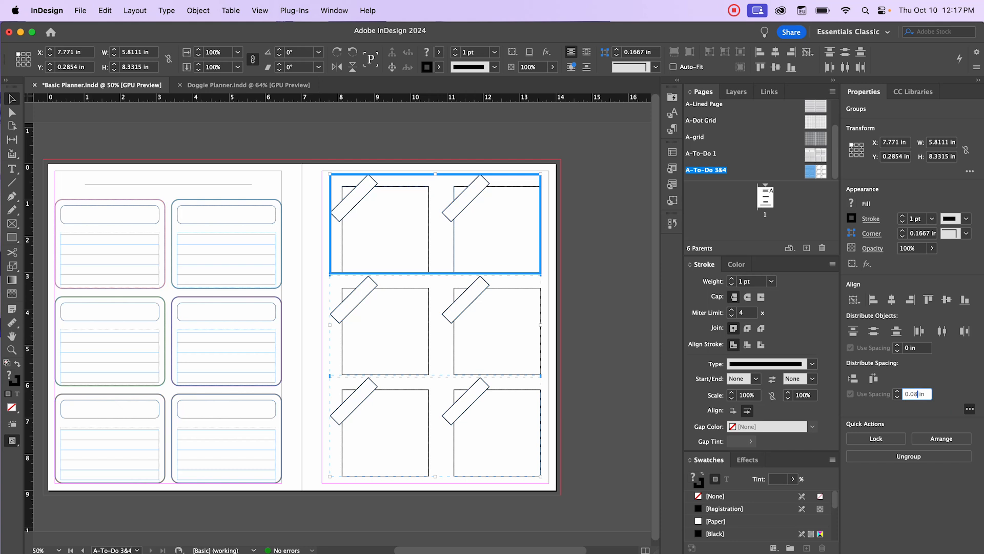
pyautogui.write('0.08')
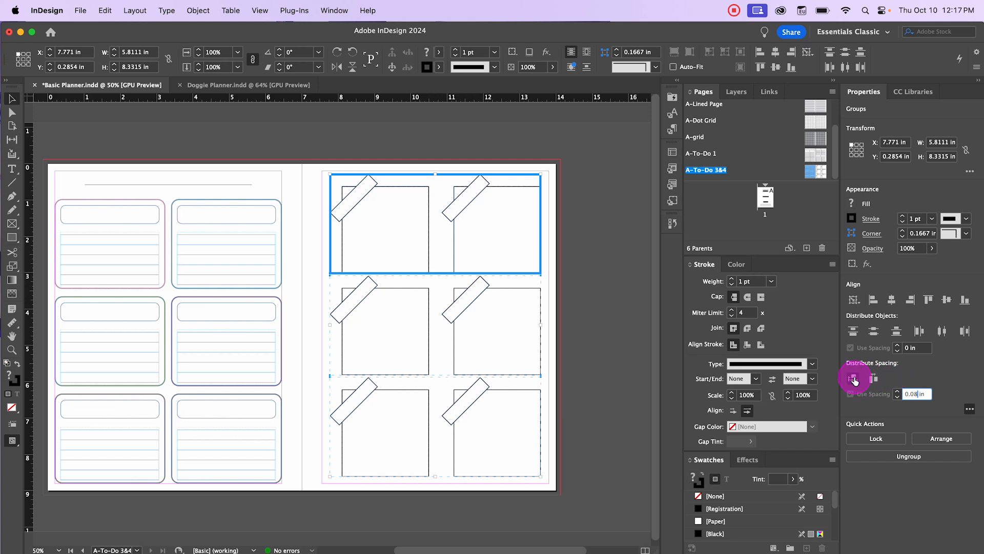
pyautogui.click(853, 378)
pyautogui.click(912, 395)
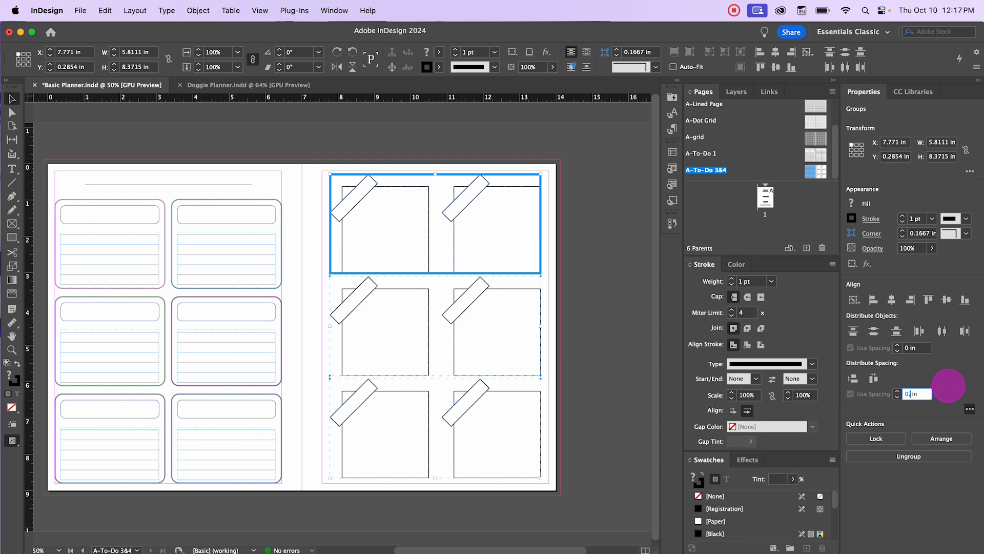
pyautogui.click(853, 378)
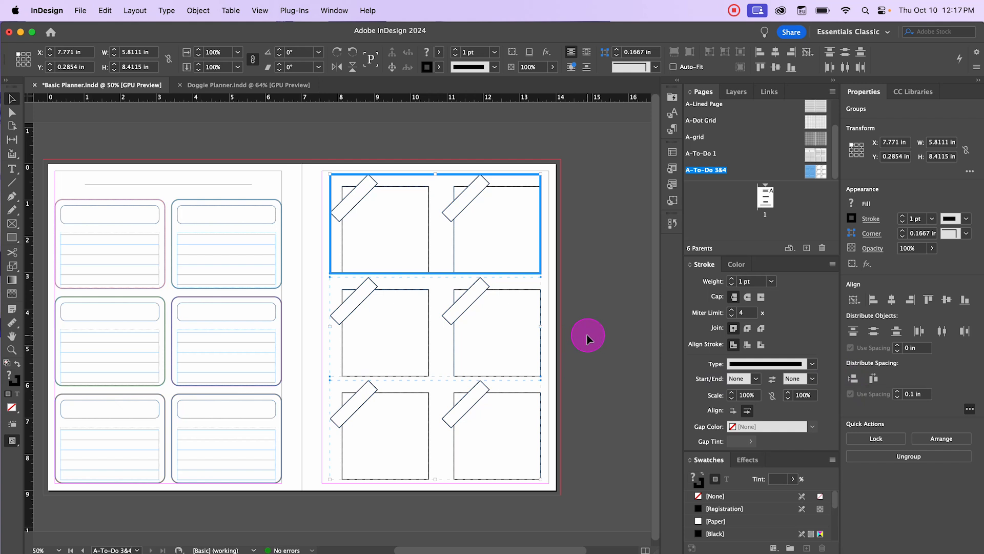
pyautogui.click(604, 353)
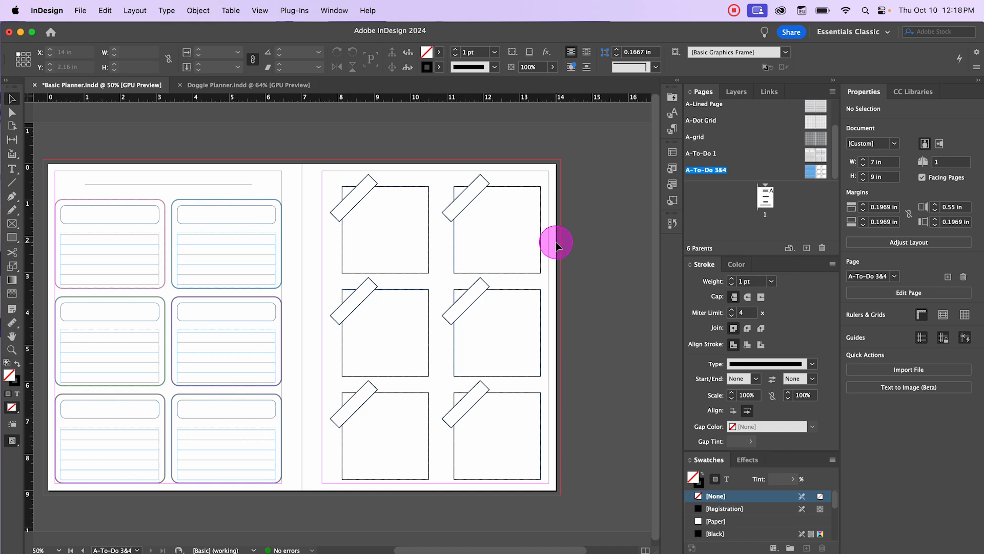
pyautogui.press('super+s')
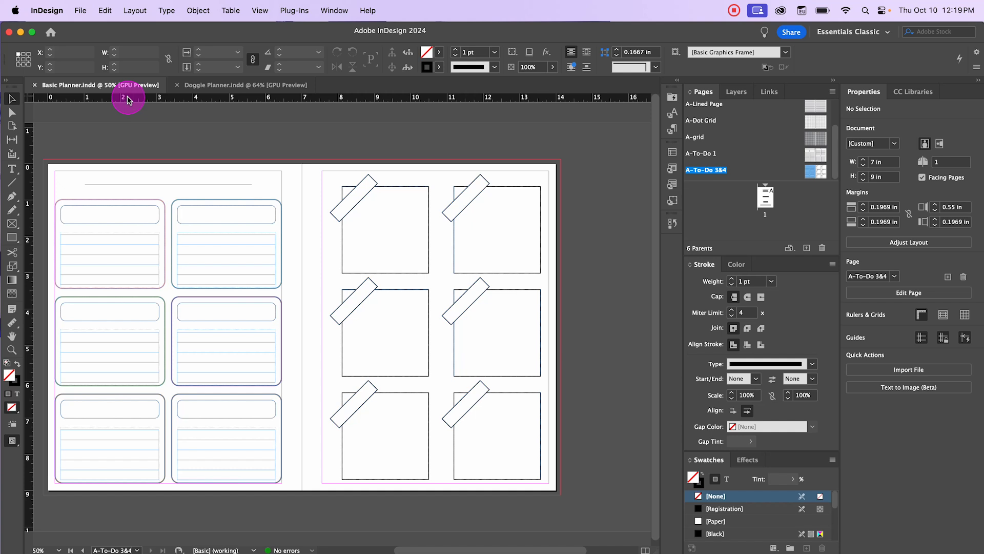
# Open the A-Lined Page parent spread and select the title line and all ruled lines on its first page
pyautogui.moveTo(128, 100); pyautogui.dragTo(196, 126)
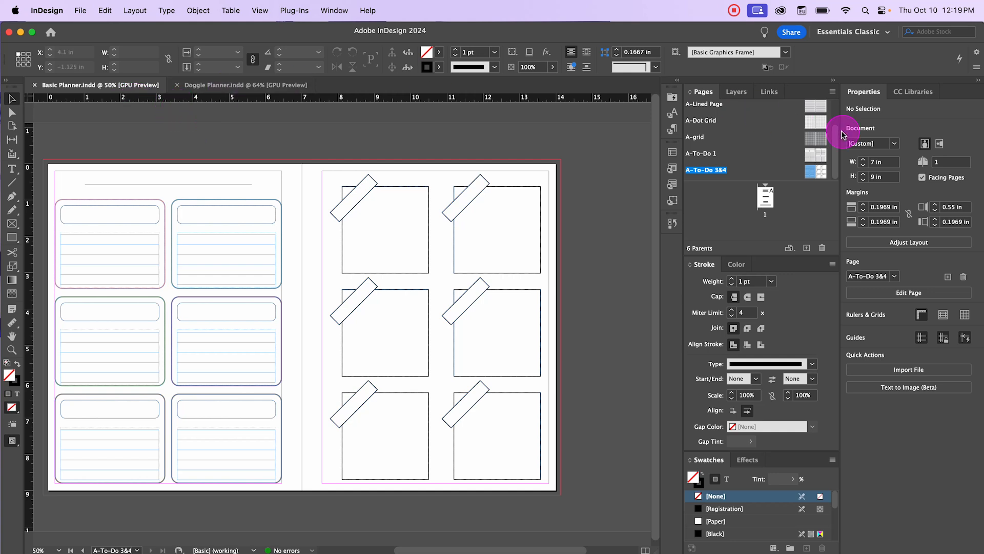
pyautogui.scroll(1, 827, 138)
pyautogui.scroll(1, 828, 138)
pyautogui.doubleClick(815, 125)
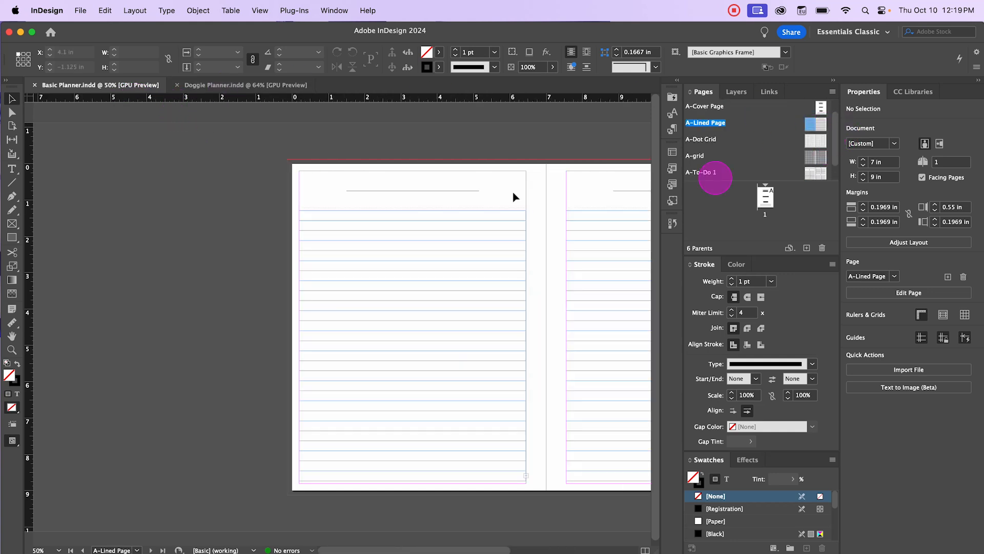
pyautogui.click(413, 226)
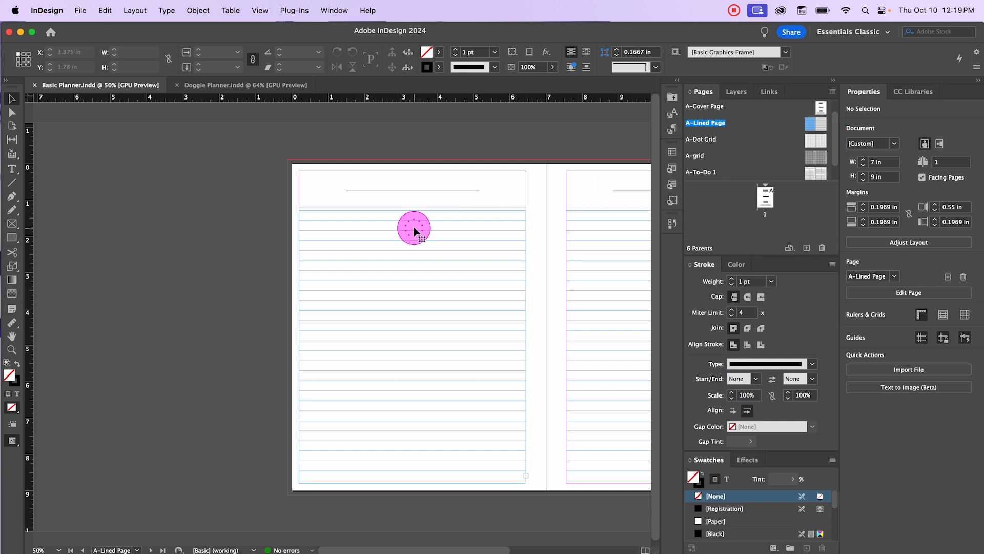
pyautogui.moveTo(415, 153); pyautogui.dragTo(433, 272)
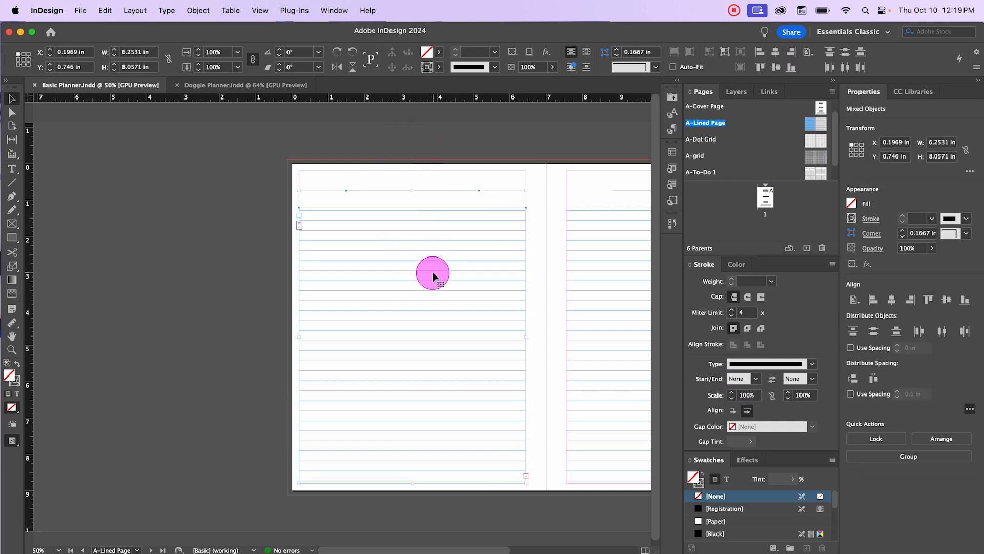
# Switch to the Doggie Planner document, add a parent spread and name it Line Pages
pyautogui.click(233, 85)
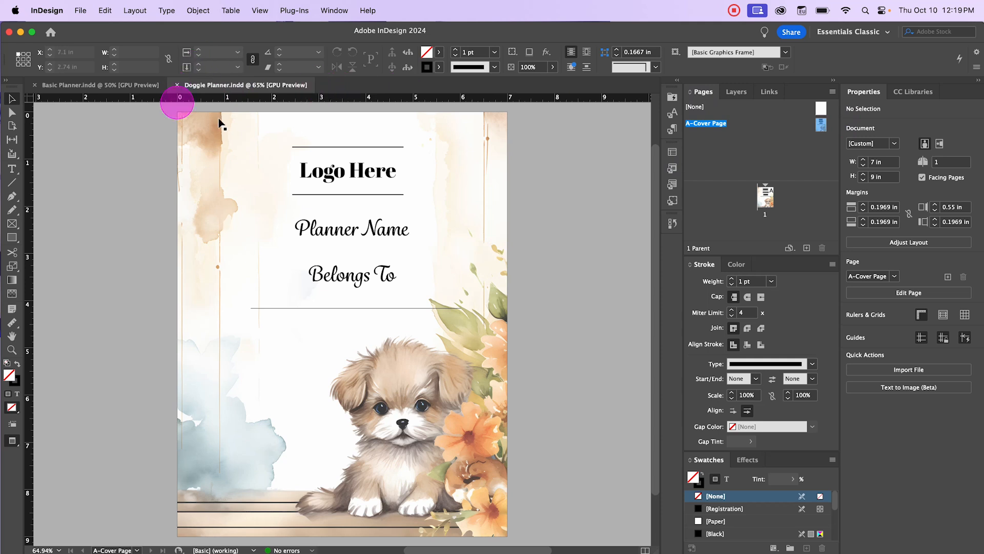
pyautogui.click(807, 247)
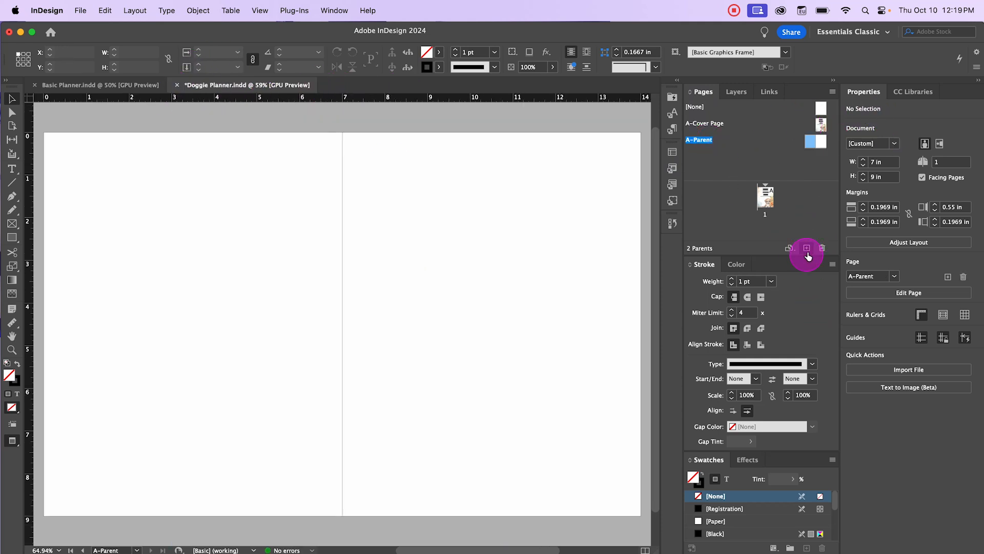
pyautogui.rightClick(704, 142)
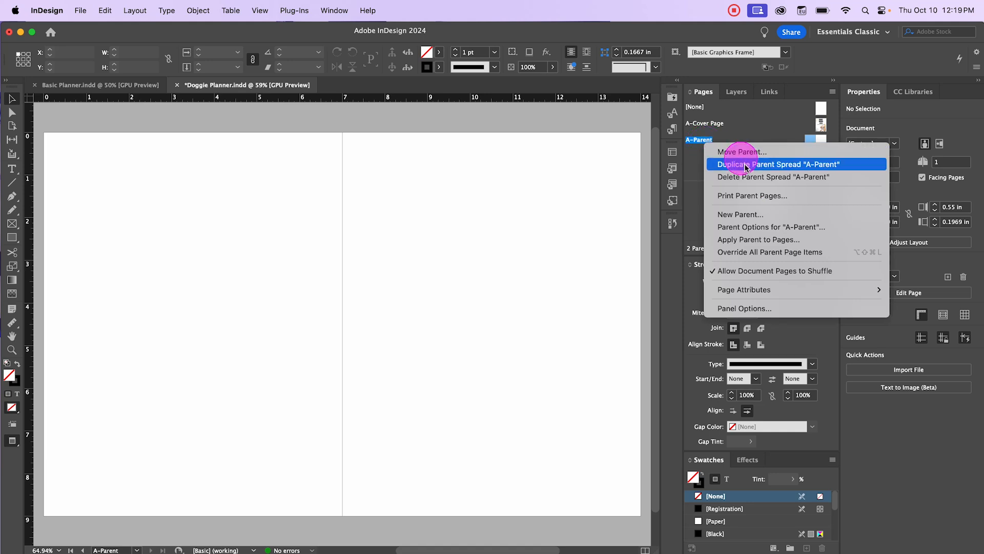
pyautogui.click(749, 227)
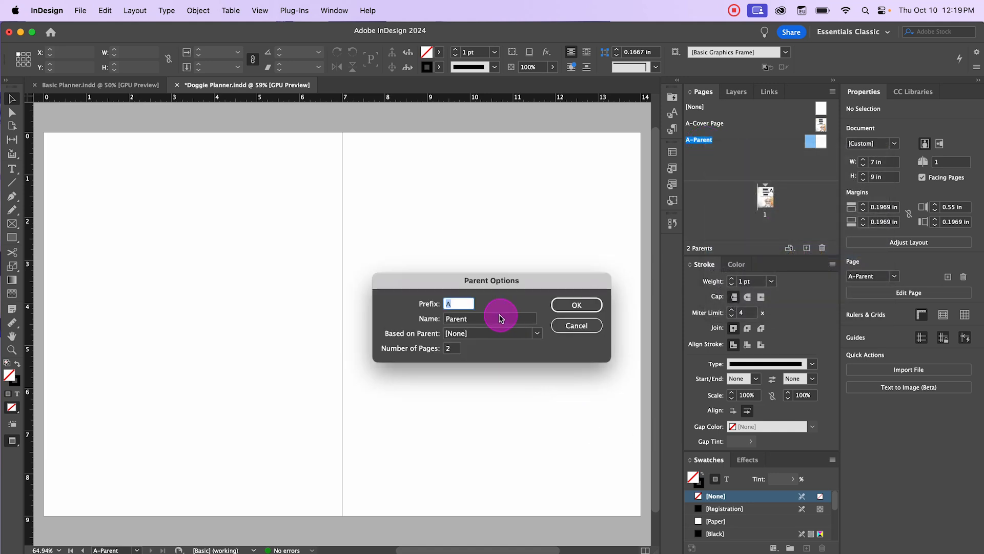
pyautogui.click(501, 319)
pyautogui.moveTo(500, 319); pyautogui.dragTo(444, 318)
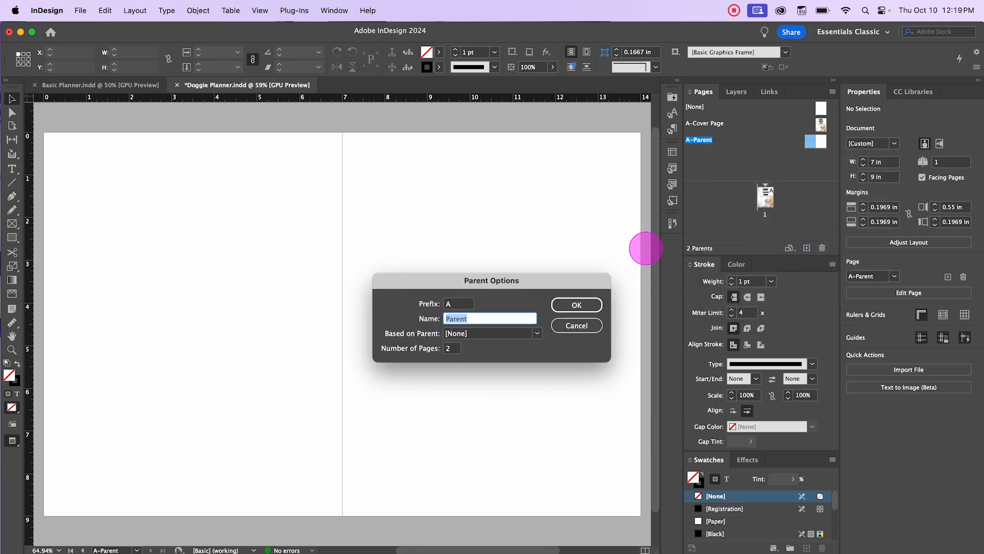
pyautogui.write('Line Pages')
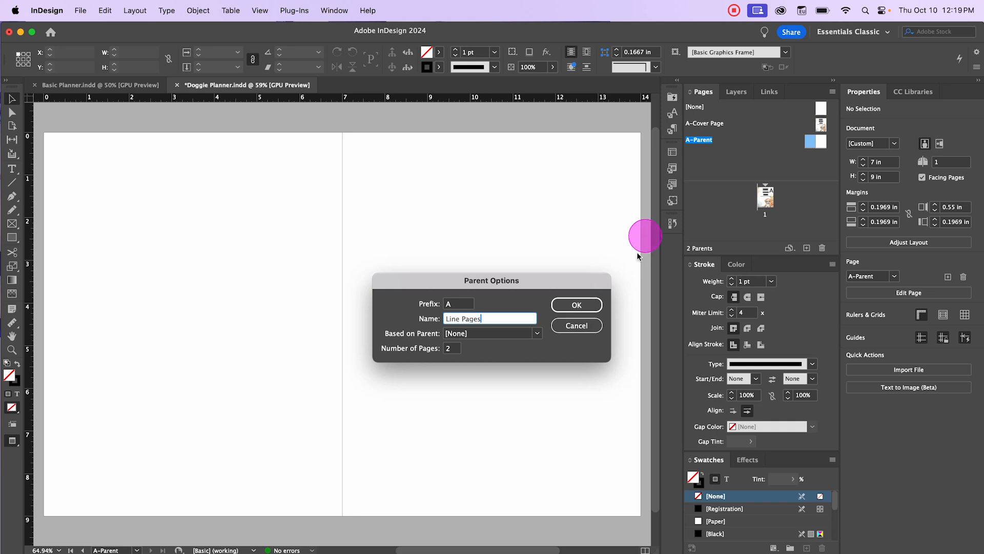
pyautogui.click(569, 304)
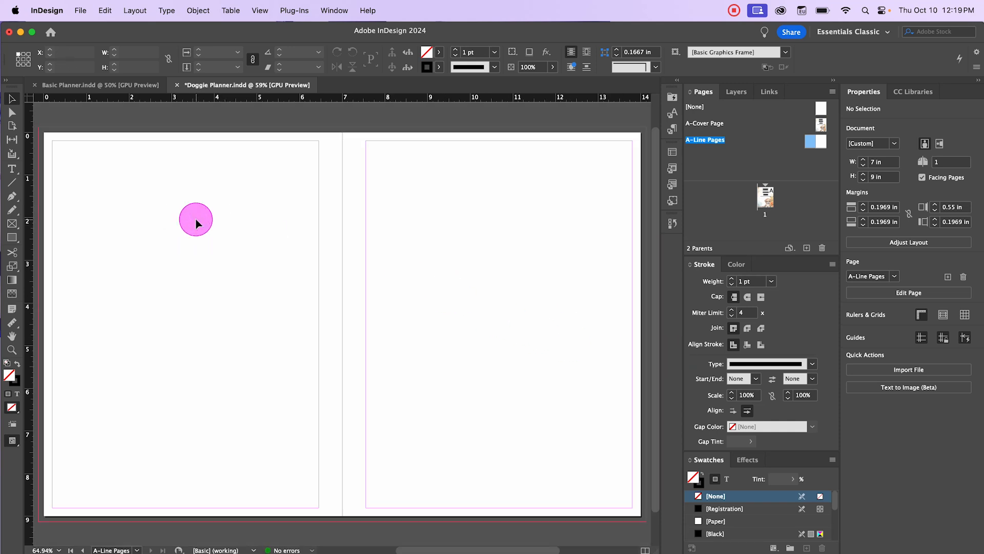
# Copy the title line and ruled lines from the Basic Planner's first lined page and paste them in place on the Doggie Planner's Line Pages spread
pyautogui.click(102, 88)
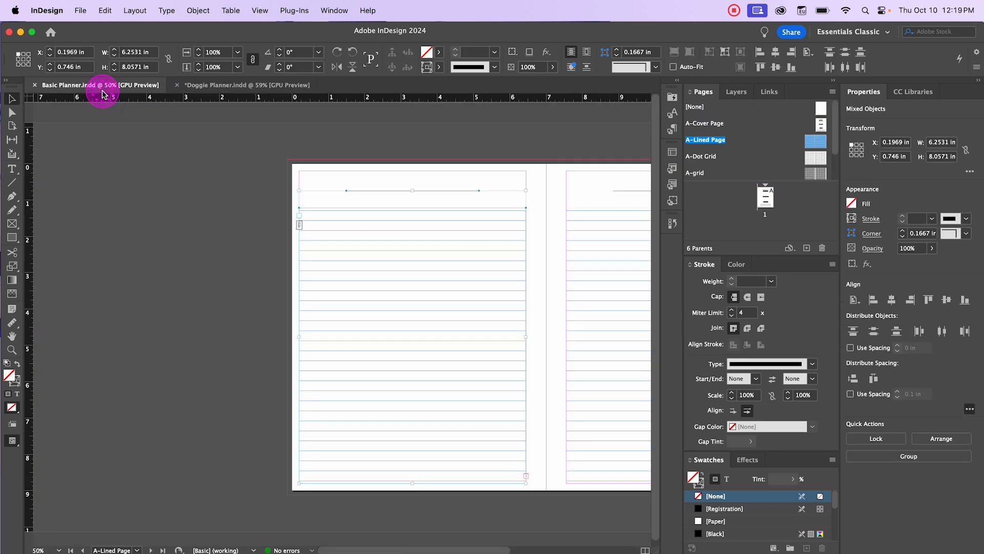
pyautogui.click(344, 154)
pyautogui.click(417, 288)
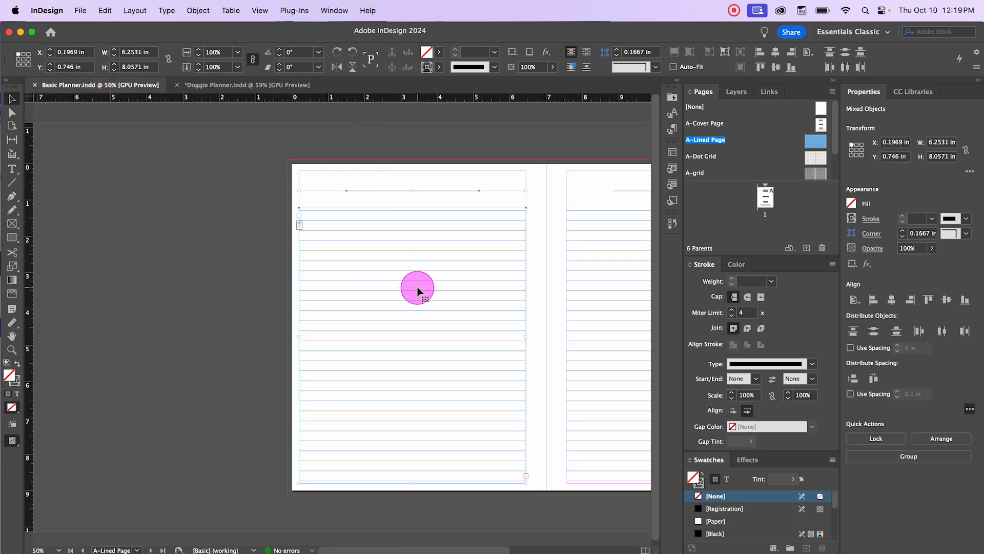
pyautogui.click(213, 85)
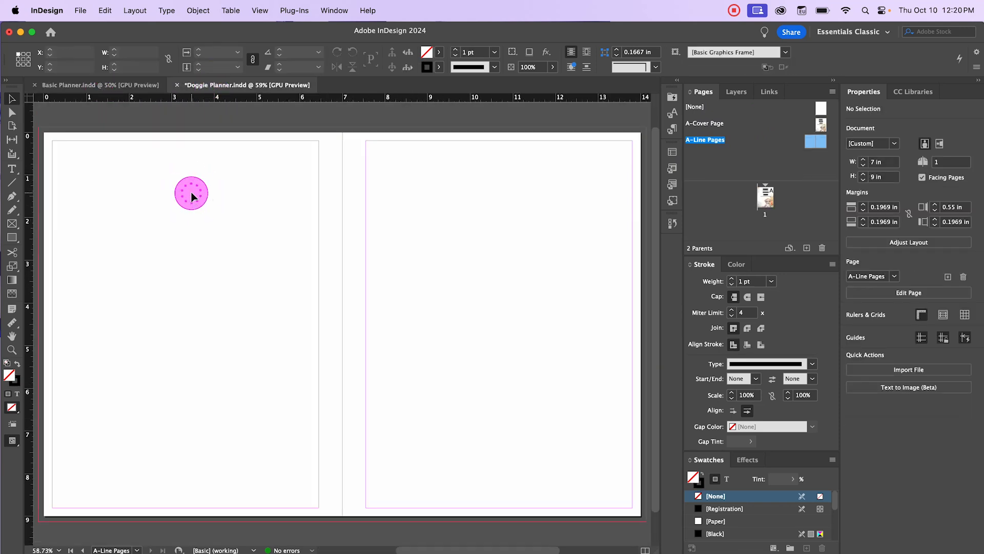
pyautogui.moveTo(191, 198); pyautogui.dragTo(225, 208)
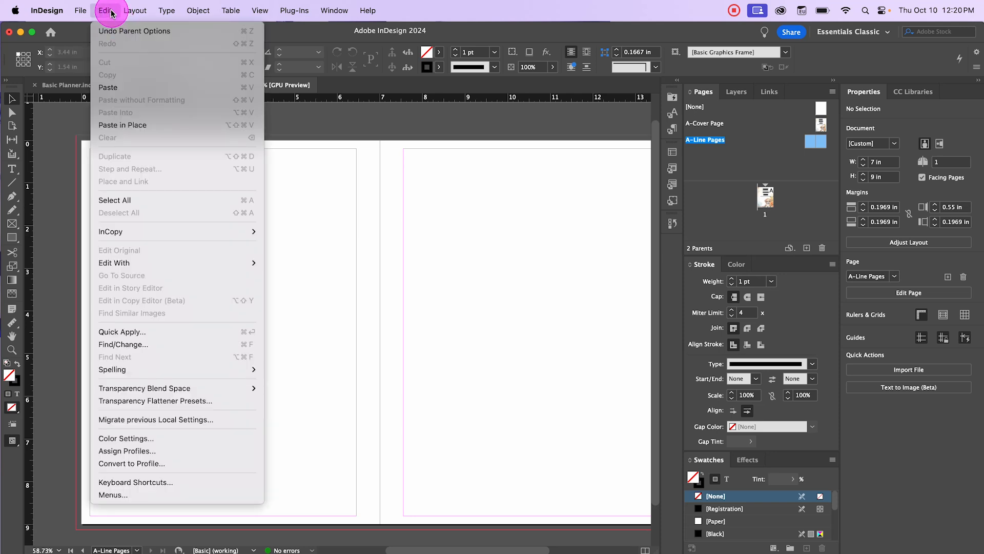
pyautogui.click(141, 125)
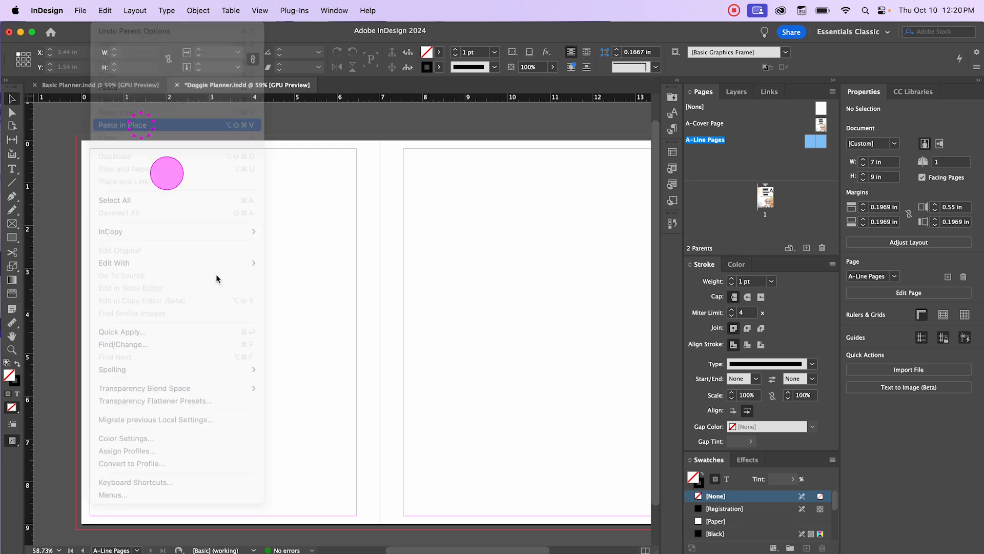
pyautogui.click(405, 302)
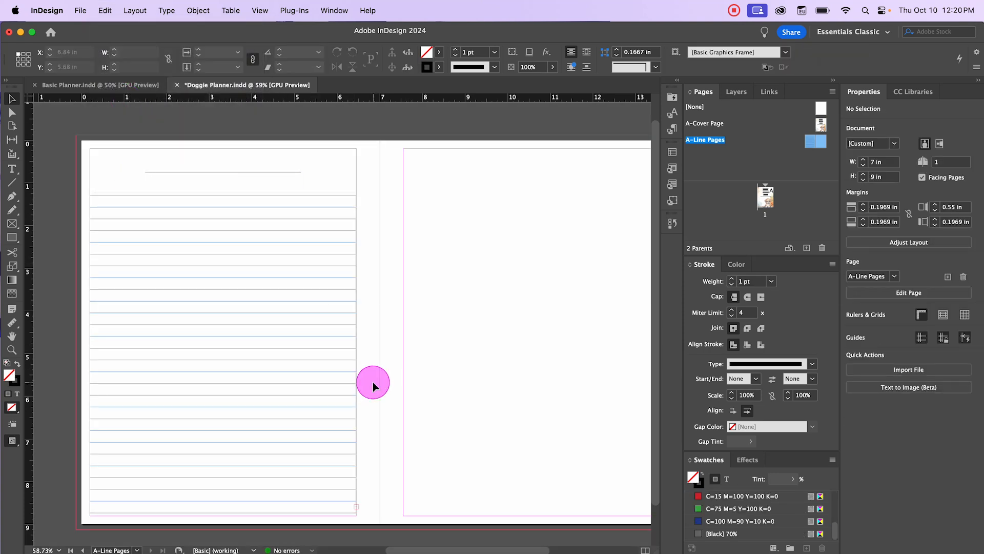
pyautogui.click(461, 301)
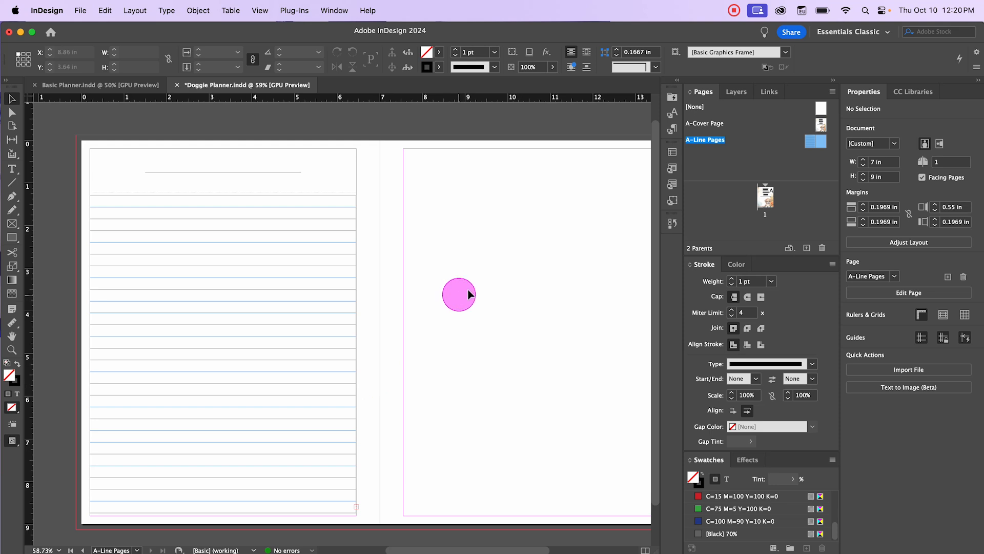
# Copy the second lined page's title line and ruled lines from the Basic Planner and paste them in place on the second page of Line Pages
pyautogui.click(95, 85)
pyautogui.click(578, 152)
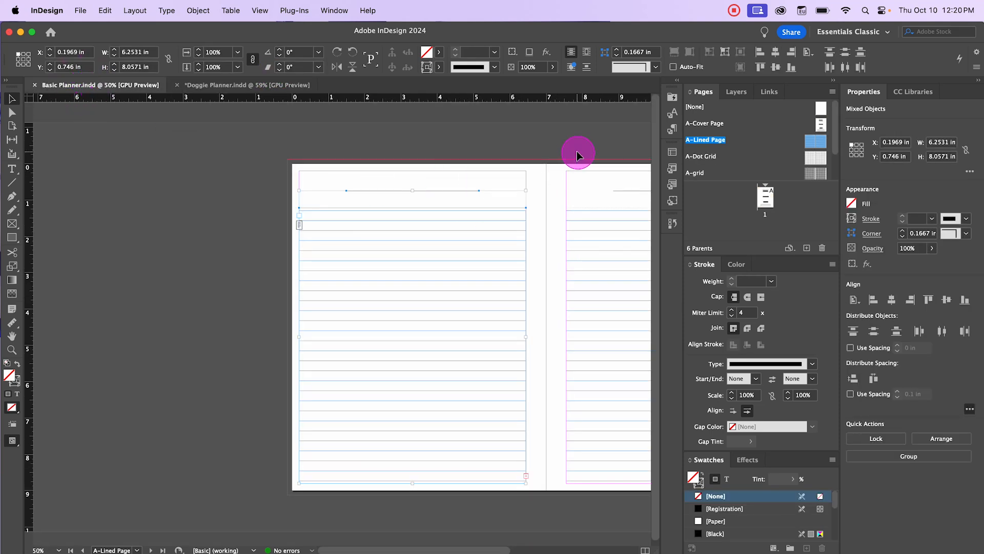
pyautogui.click(634, 273)
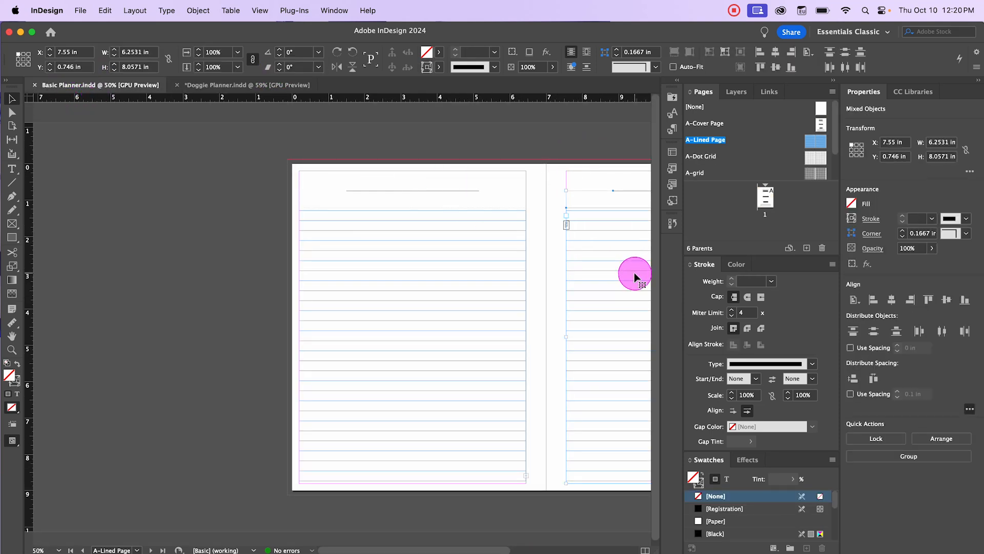
pyautogui.click(248, 86)
pyautogui.click(501, 220)
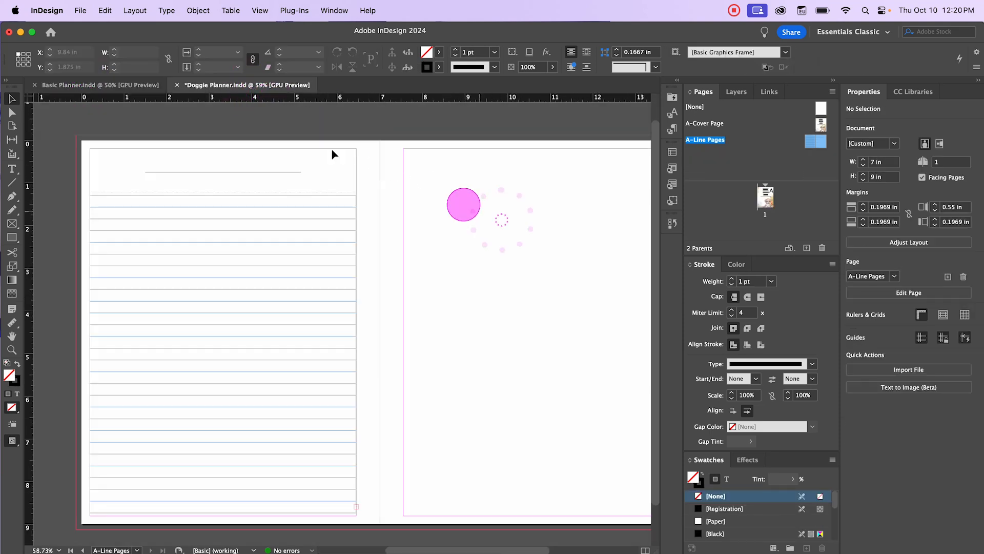
pyautogui.click(110, 20)
pyautogui.click(143, 125)
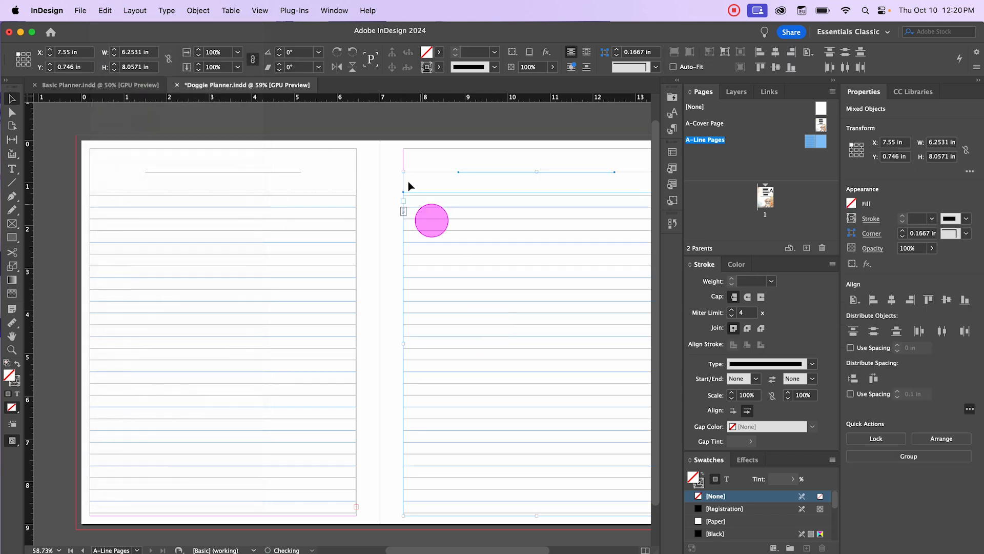
pyautogui.click(382, 149)
pyautogui.moveTo(383, 154); pyautogui.dragTo(359, 156)
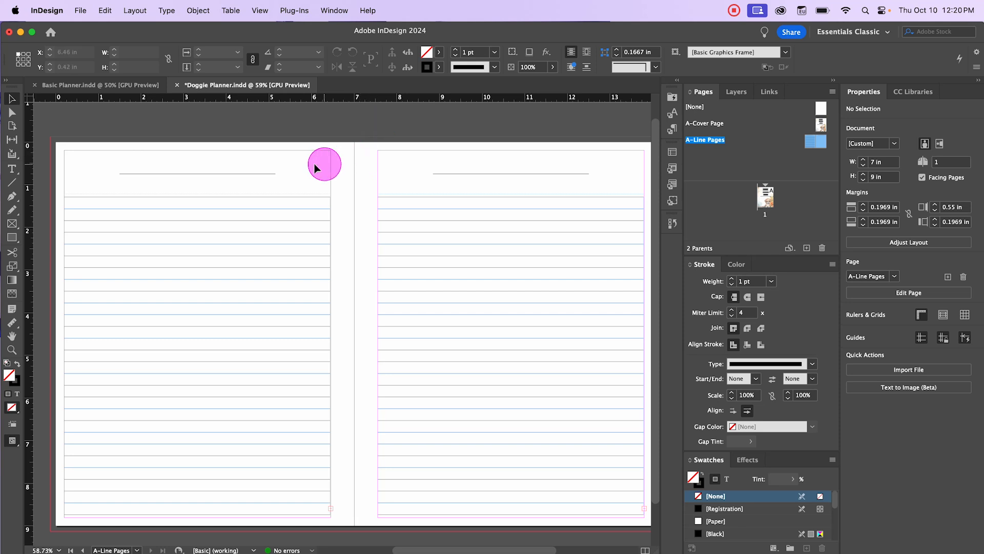
# Place 12 copy.jpg from the Episode 5 graphics folder over the first page, about 7.11 in wide, starting at the bleed corner
pyautogui.click(79, 11)
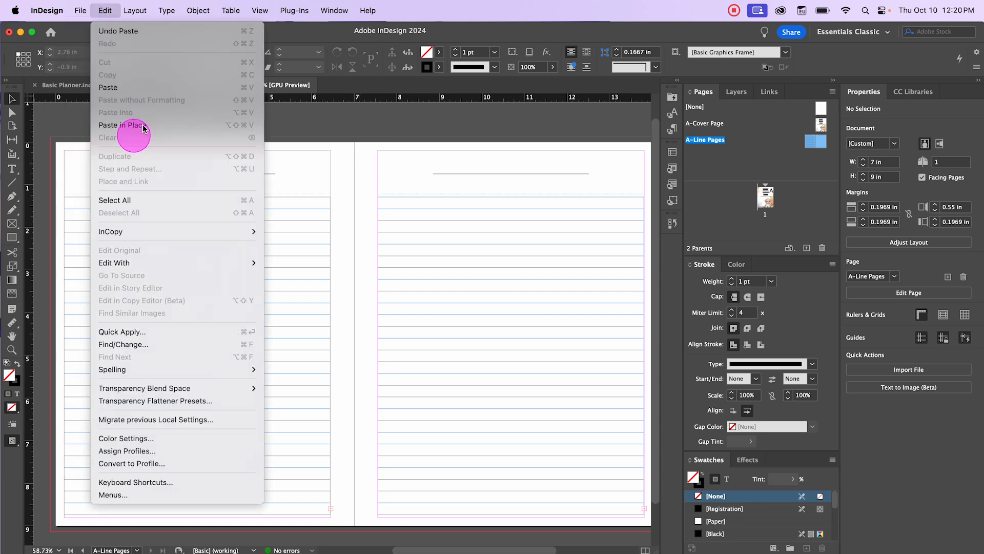
pyautogui.click(341, 158)
pyautogui.click(80, 10)
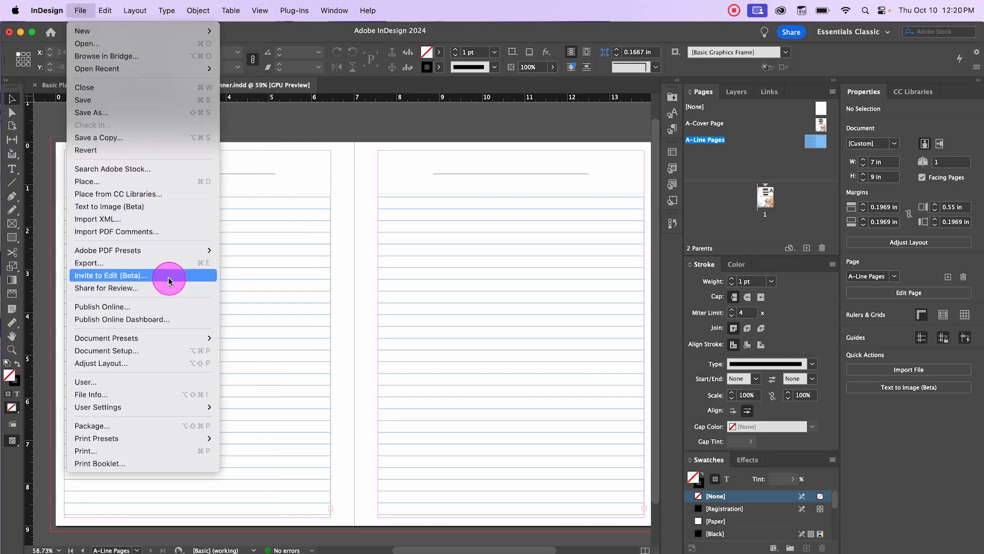
pyautogui.click(143, 181)
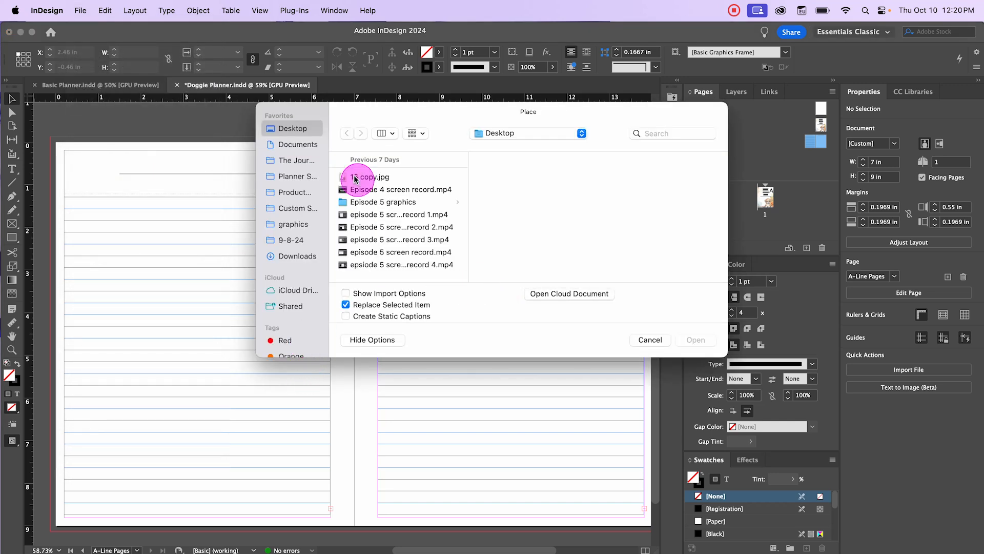
pyautogui.click(414, 201)
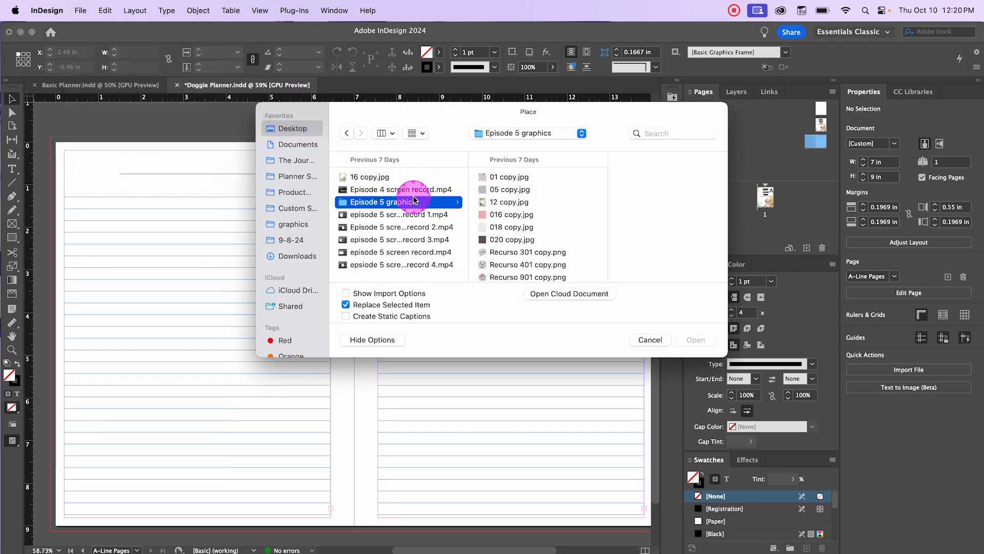
pyautogui.click(509, 202)
pyautogui.click(695, 340)
pyautogui.click(63, 141)
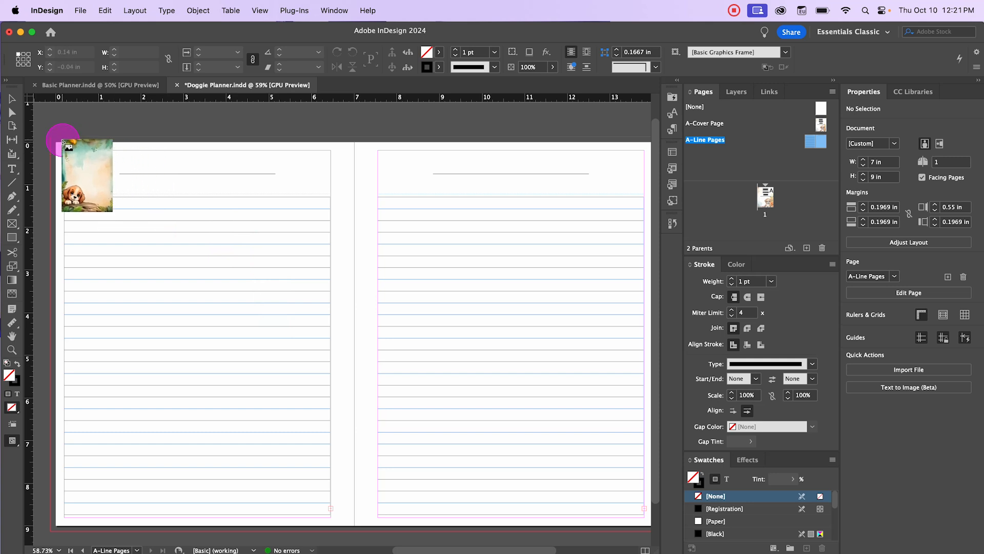
pyautogui.moveTo(50, 137); pyautogui.dragTo(371, 519)
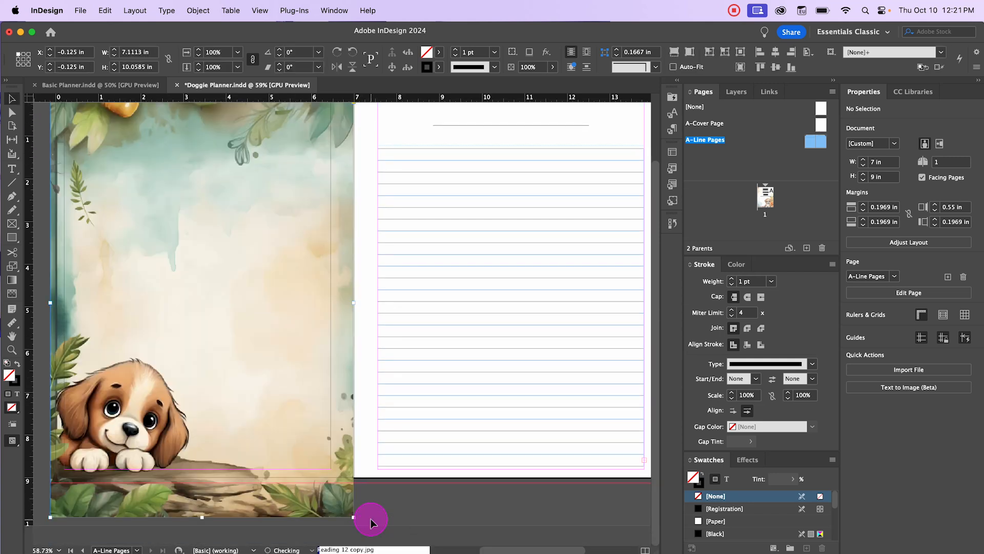
pyautogui.click(372, 521)
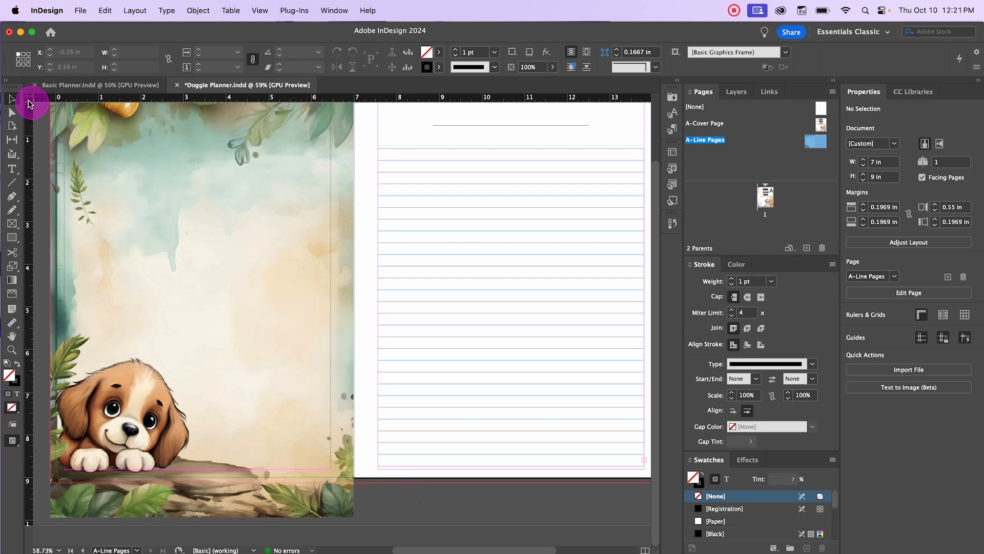
# Reposition the puppy image to about X -0.11 in, Y -0.74 in so it covers the first page, and preview the spread
pyautogui.scroll(3, 354, 457)
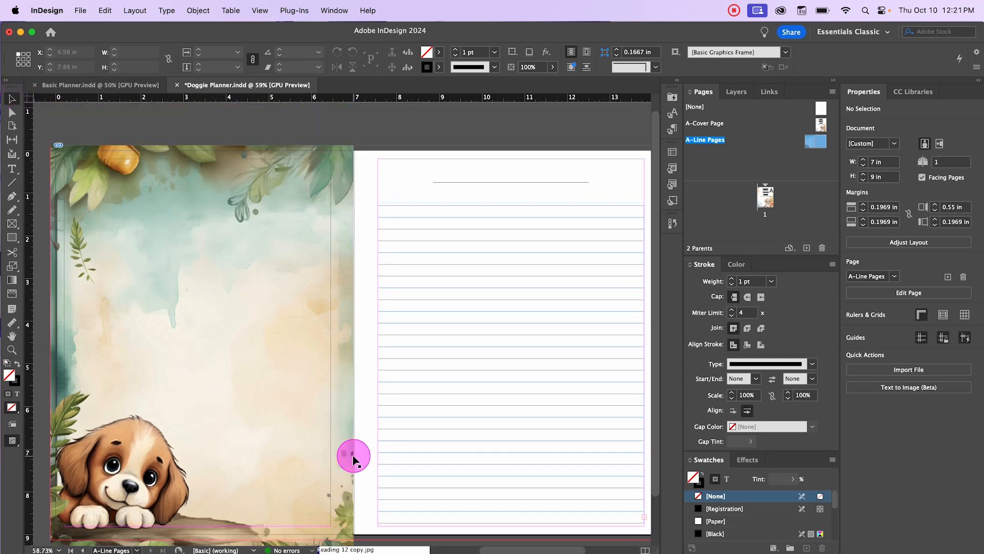
pyautogui.scroll(-3, 354, 424)
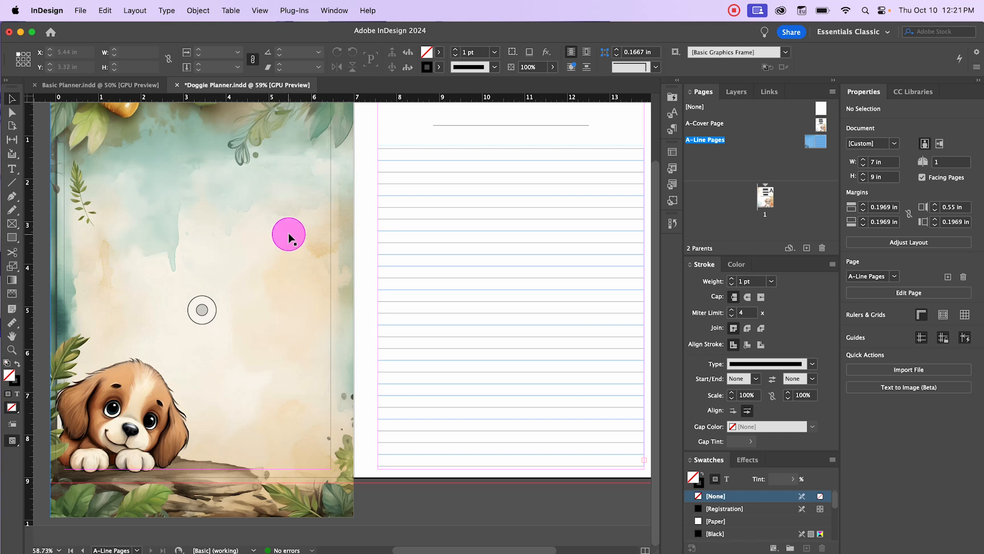
pyautogui.moveTo(290, 234)
pyautogui.mouseDown()
pyautogui.moveTo(293, 197)
pyautogui.moveTo(281, 198)
pyautogui.moveTo(295, 225)
pyautogui.mouseUp()
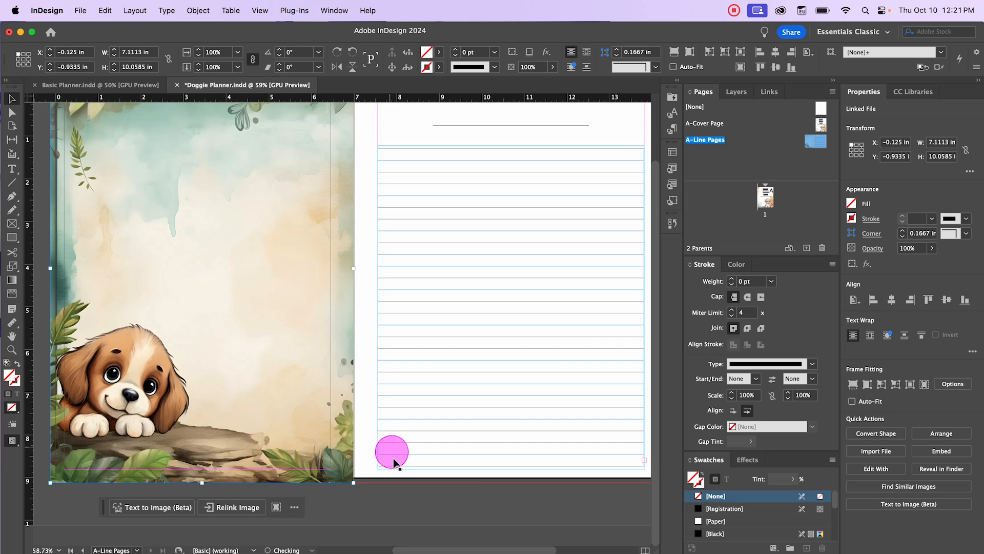
pyautogui.scroll(2, 242, 256)
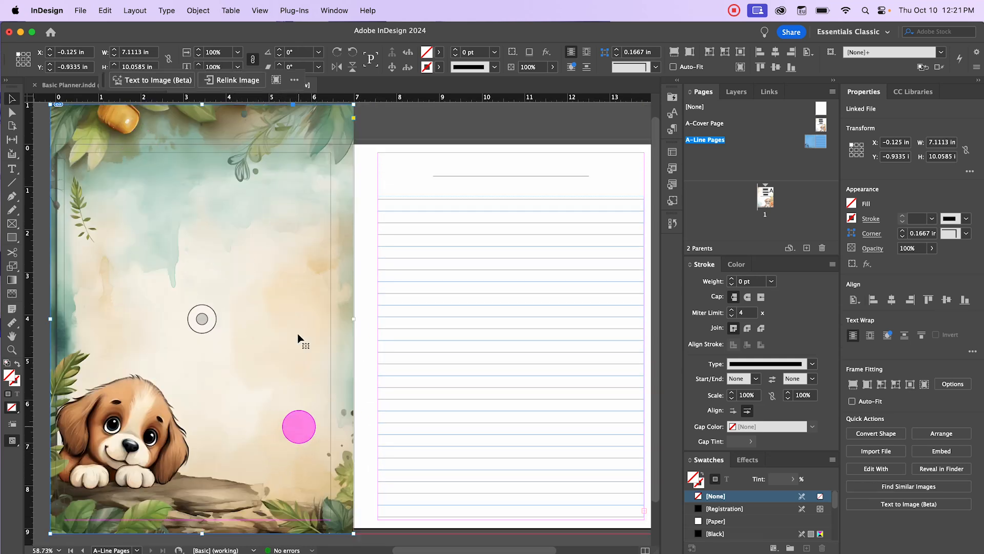
pyautogui.moveTo(284, 261); pyautogui.dragTo(285, 270)
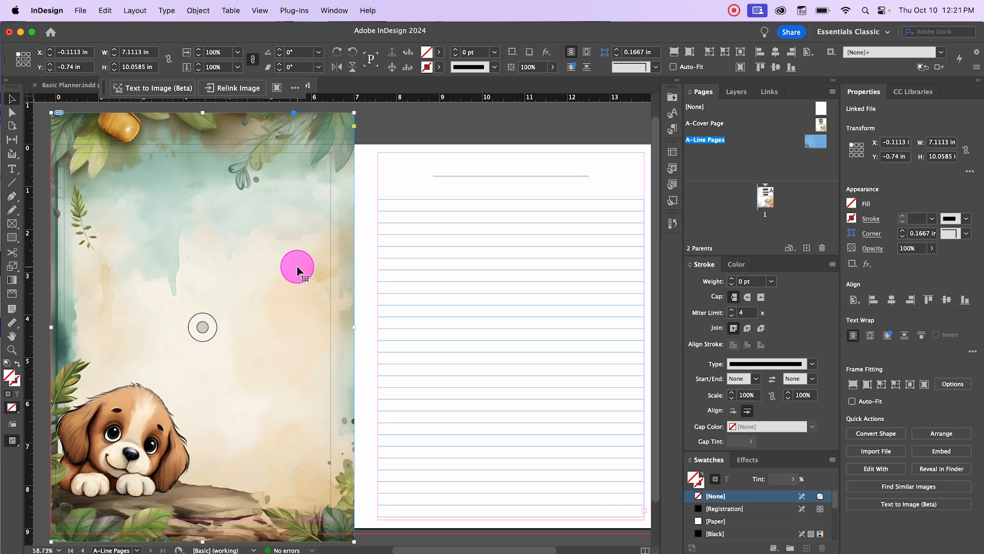
pyautogui.press('w')
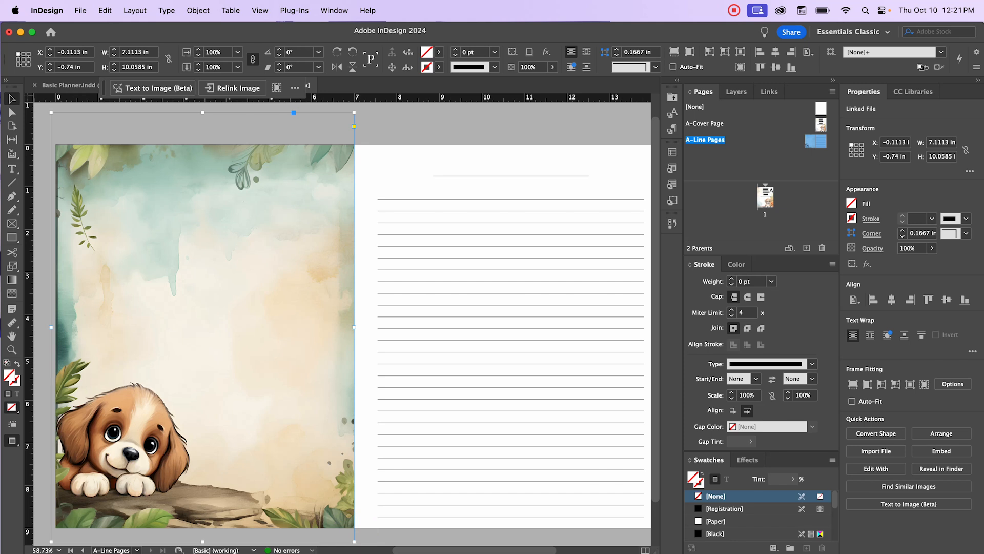
pyautogui.press('w')
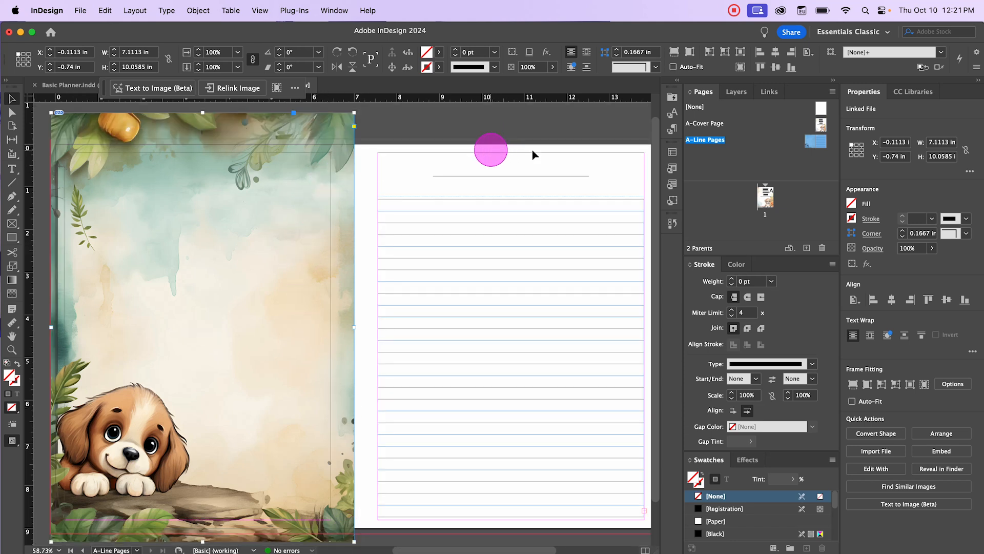
# Move the 12 copy.jpg image beneath all the lines and text frames in Layer 1's stacking order
pyautogui.click(736, 92)
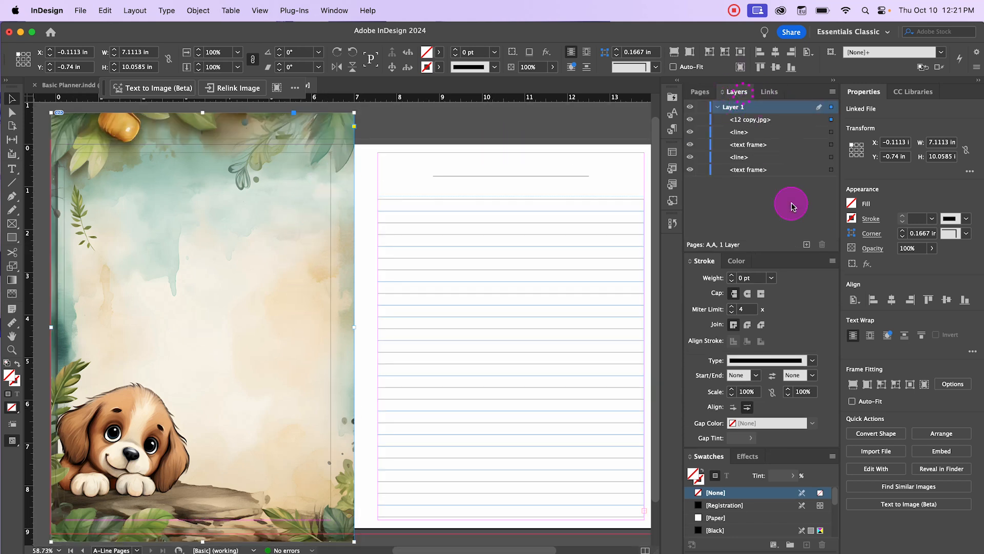
pyautogui.click(755, 120)
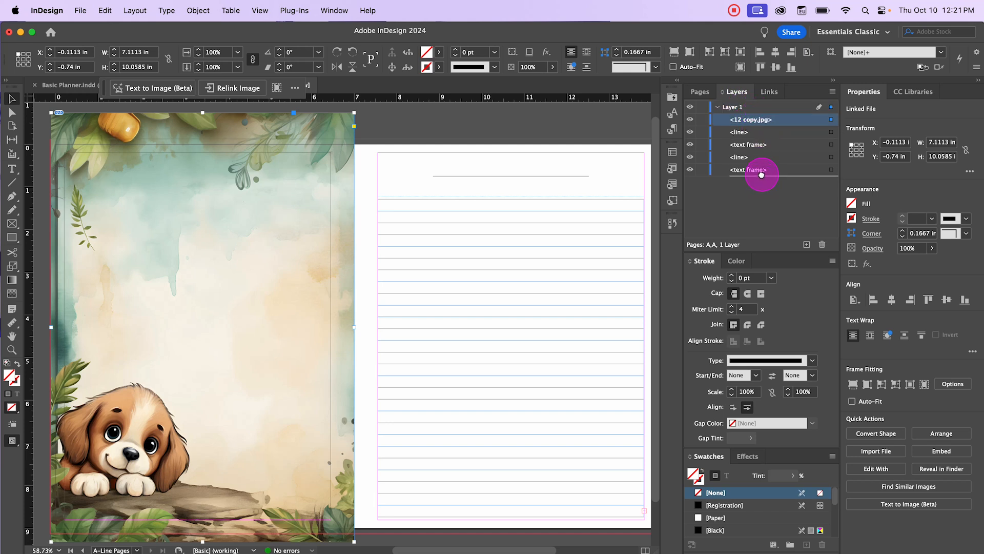
pyautogui.moveTo(761, 174); pyautogui.dragTo(761, 175)
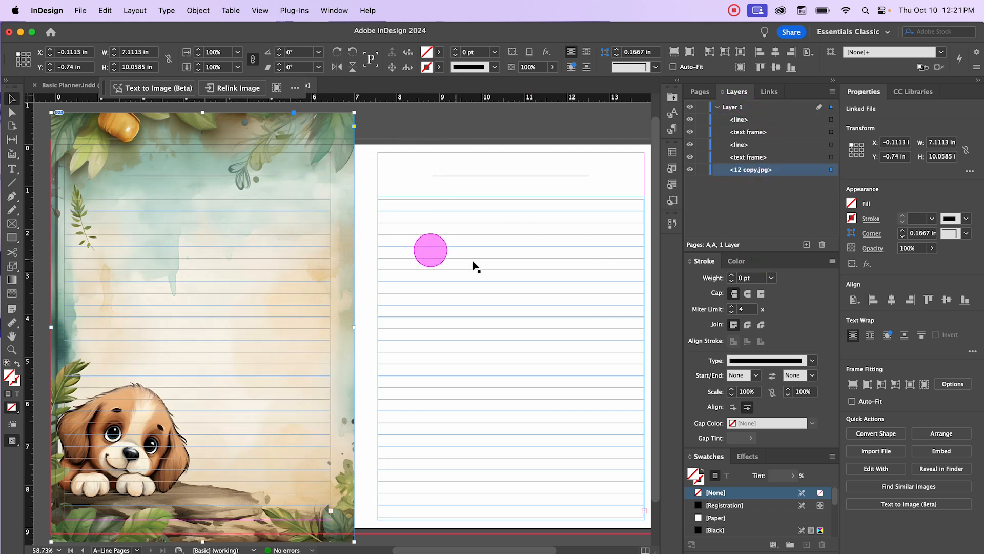
pyautogui.rightClick(342, 169)
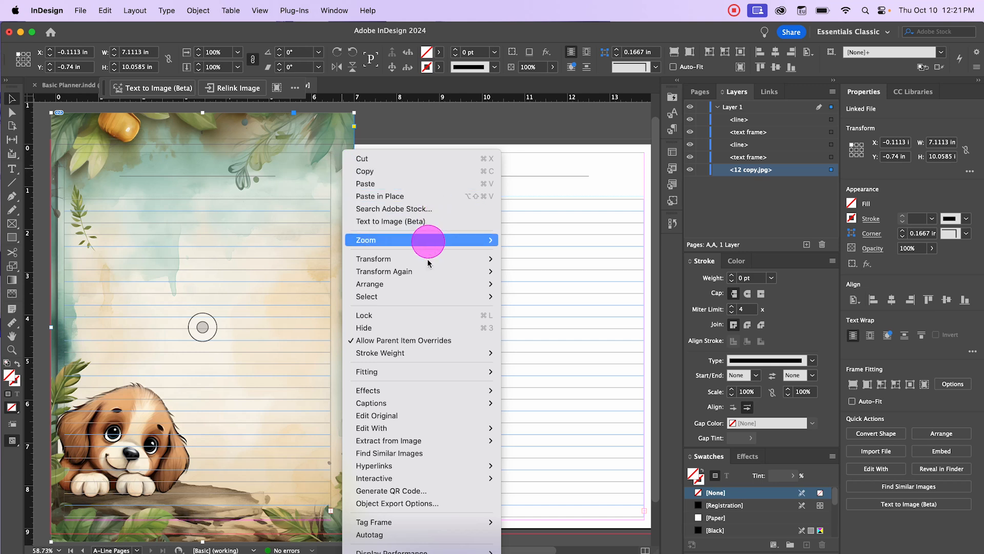
pyautogui.moveTo(434, 281)
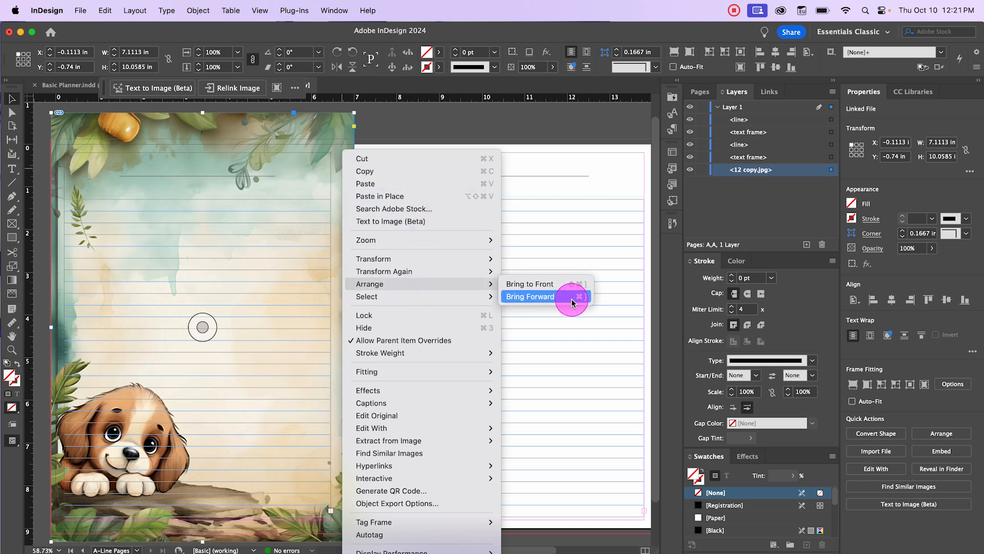
pyautogui.click(373, 109)
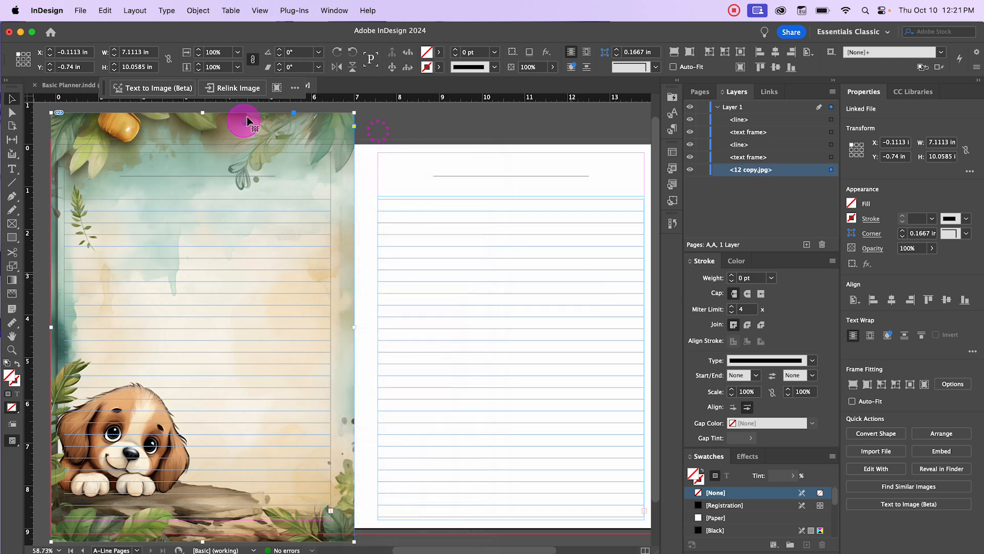
pyautogui.click(392, 122)
# Preview the lined page over its background, select the puppy image frame and lower its opacity to 17%
pyautogui.click(345, 175)
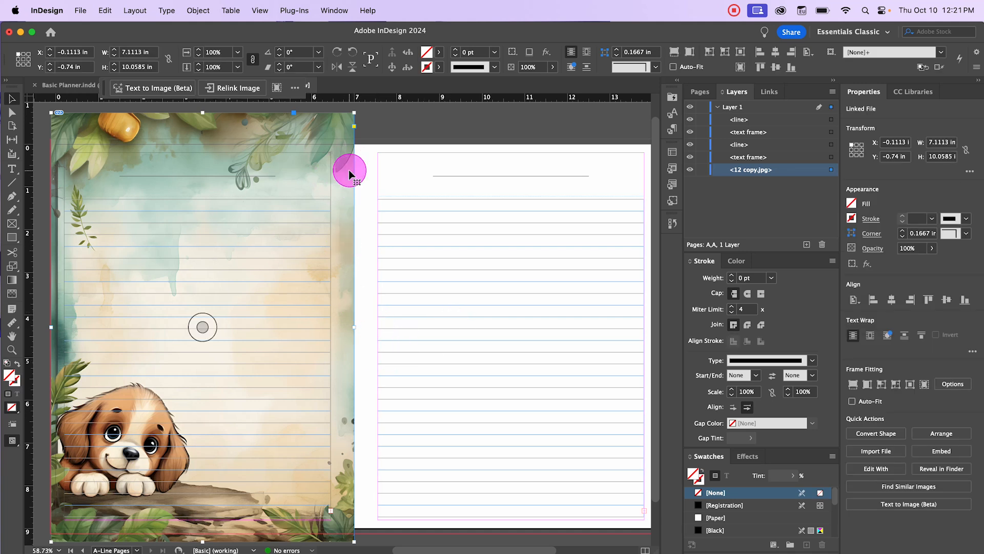
pyautogui.press('w')
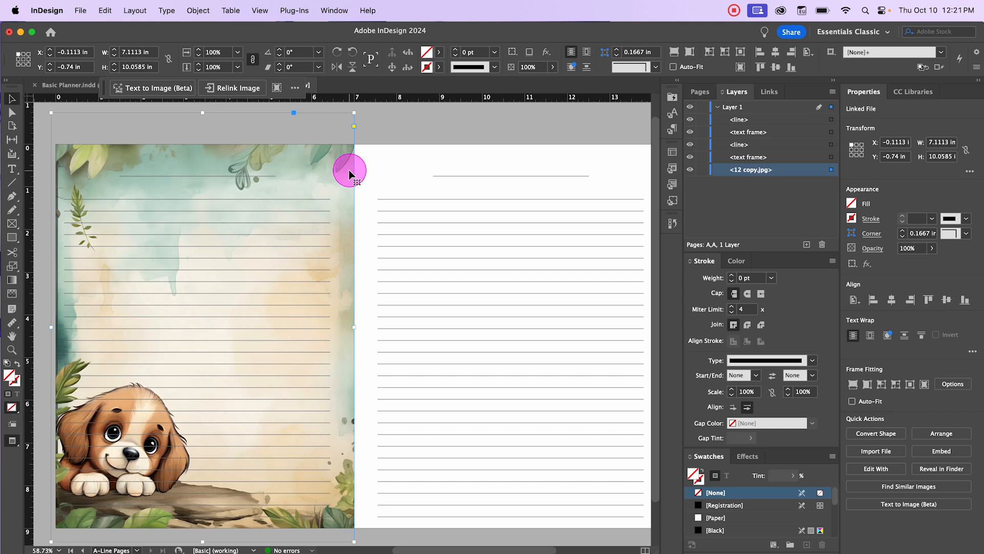
pyautogui.press('w')
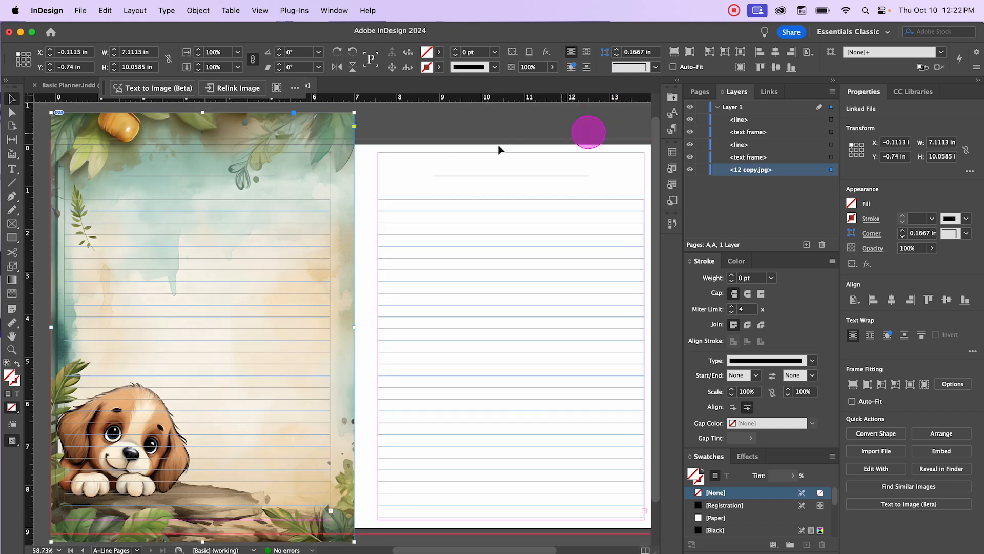
pyautogui.doubleClick(317, 121)
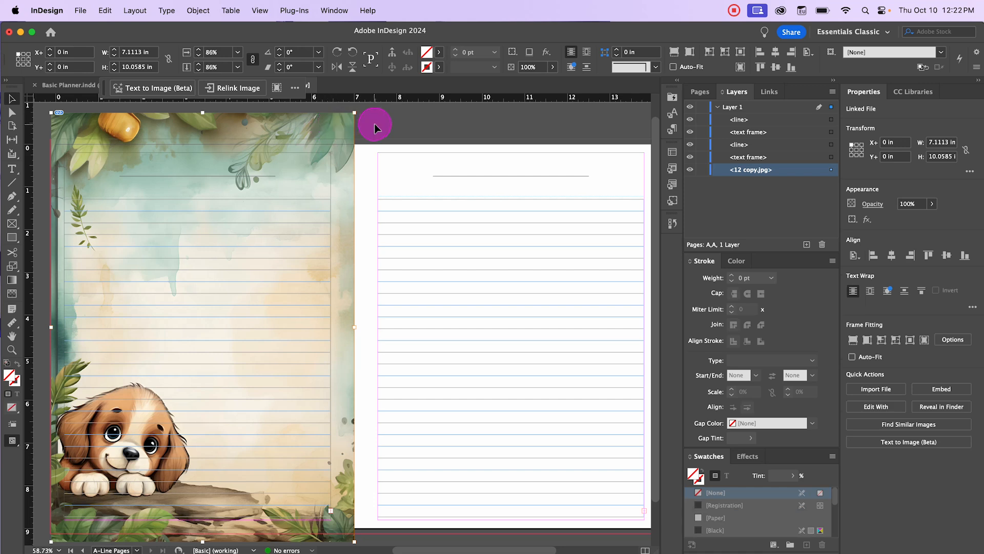
pyautogui.click(374, 125)
pyautogui.click(340, 129)
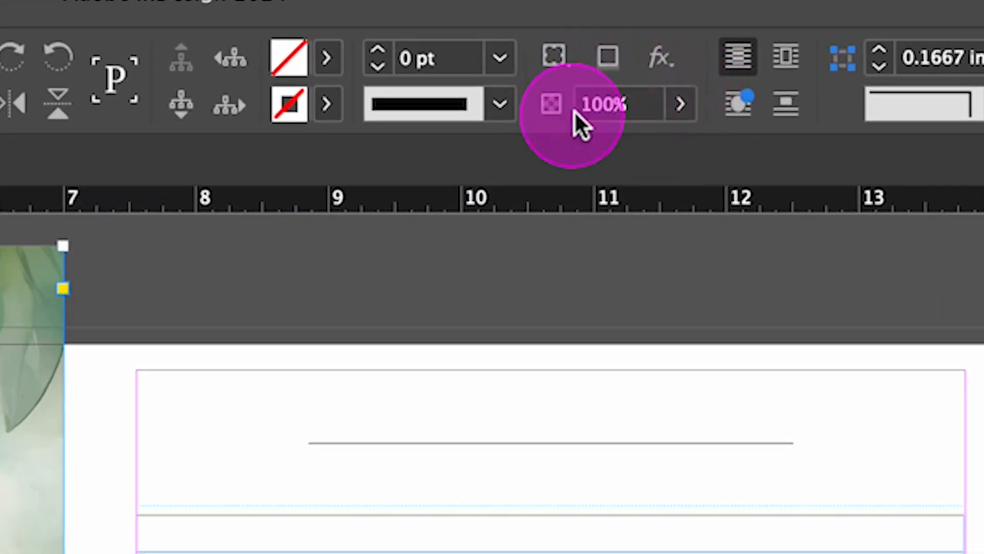
pyautogui.click(680, 105)
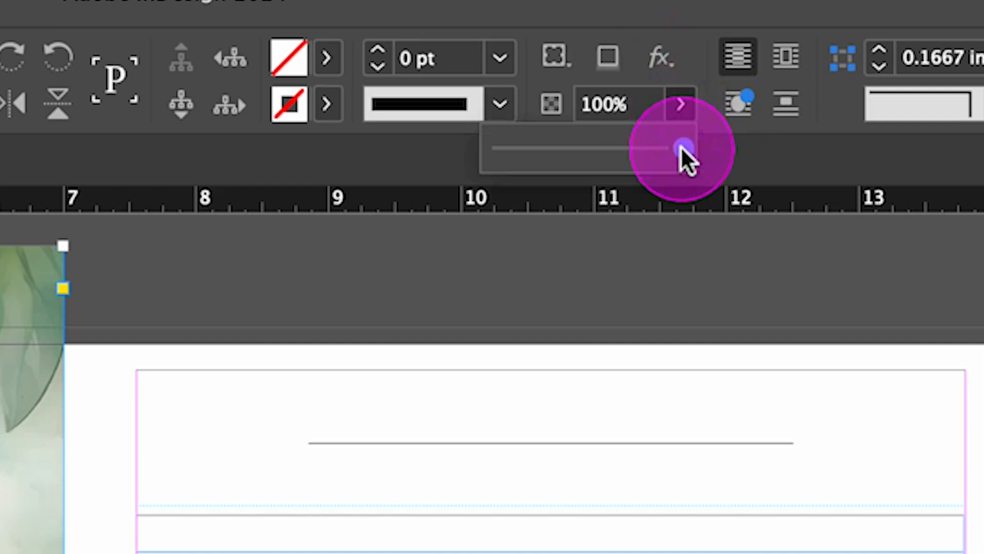
pyautogui.moveTo(684, 149); pyautogui.dragTo(577, 149)
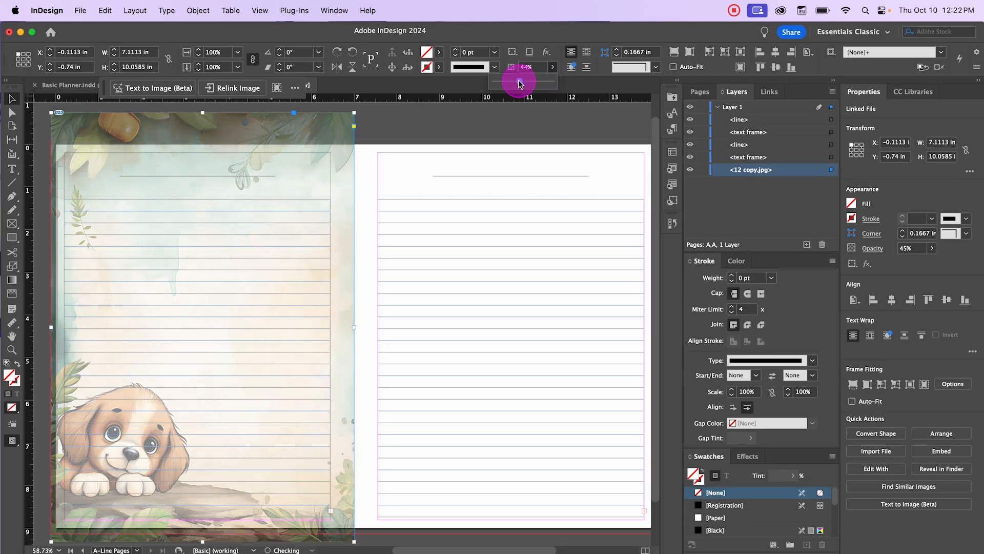
pyautogui.moveTo(520, 83); pyautogui.dragTo(502, 83)
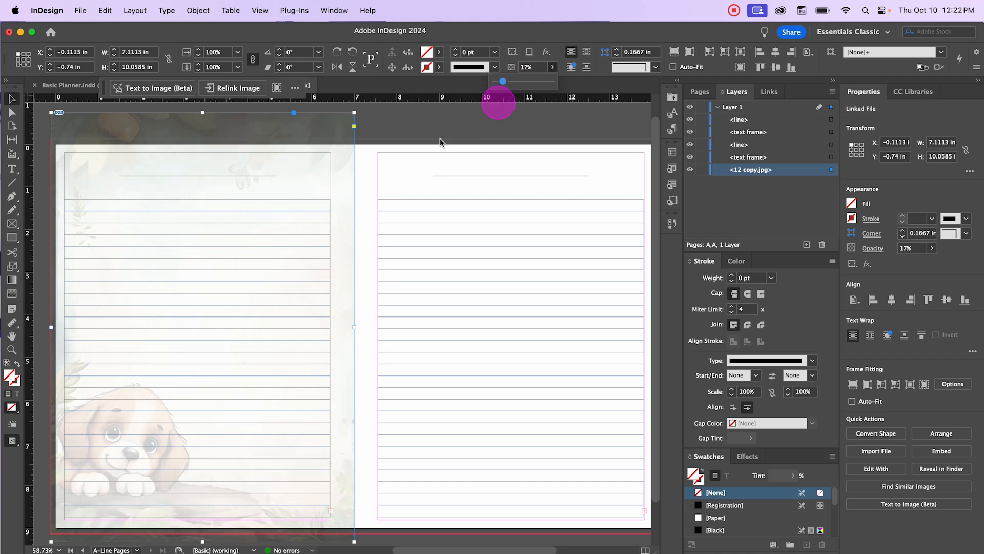
# Deselect the puppy background image and compare the line pages spread in preview and normal view
pyautogui.click(382, 133)
pyautogui.press('w')
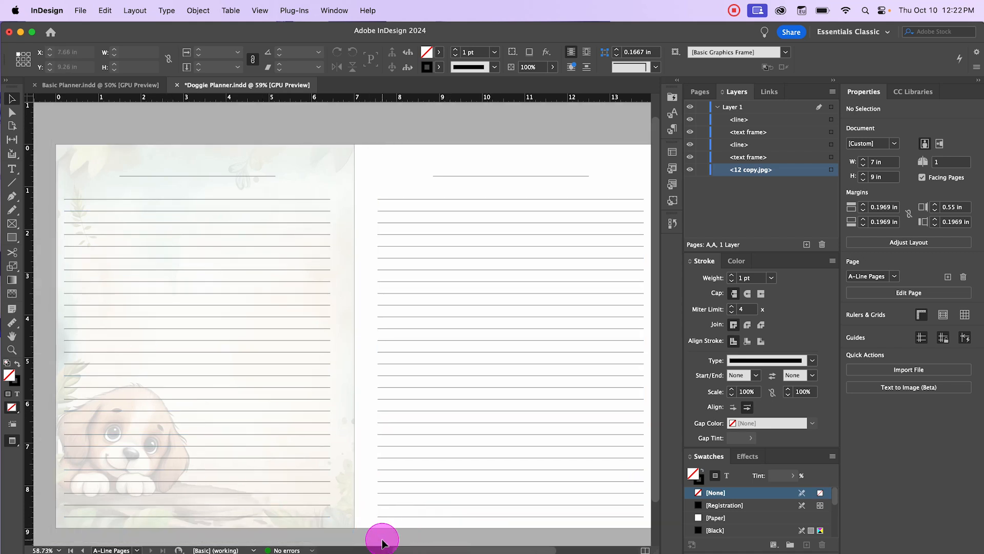
pyautogui.press('w')
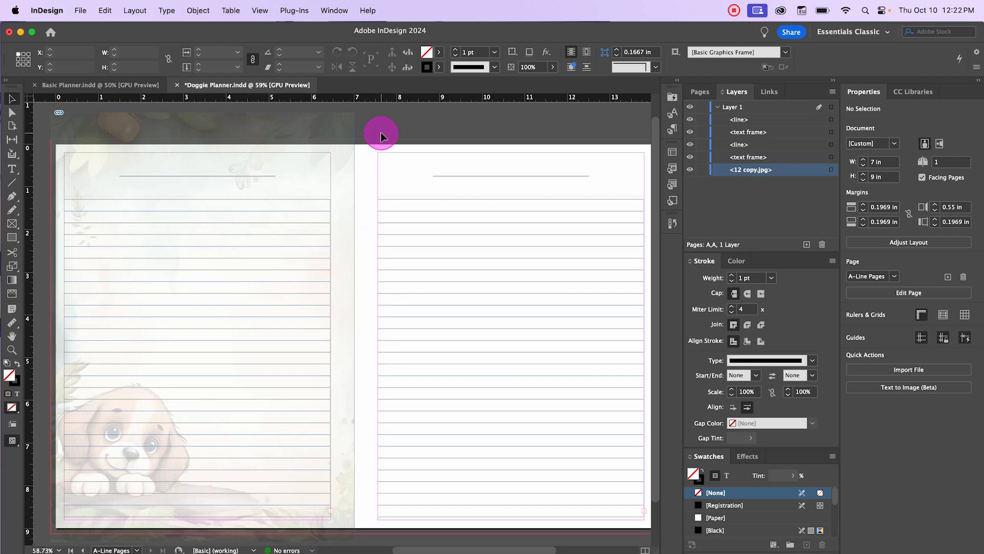
pyautogui.press('w')
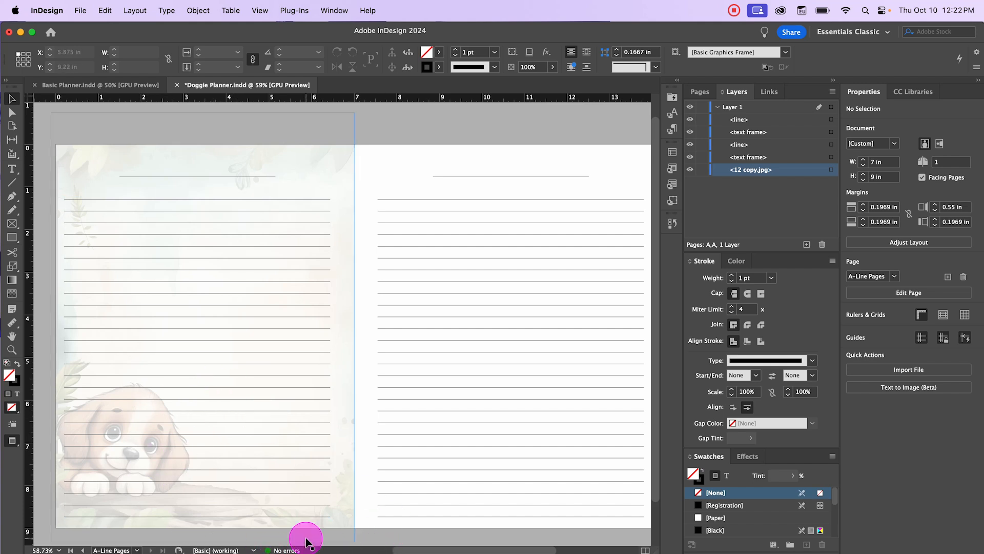
pyautogui.press('w')
pyautogui.click(420, 125)
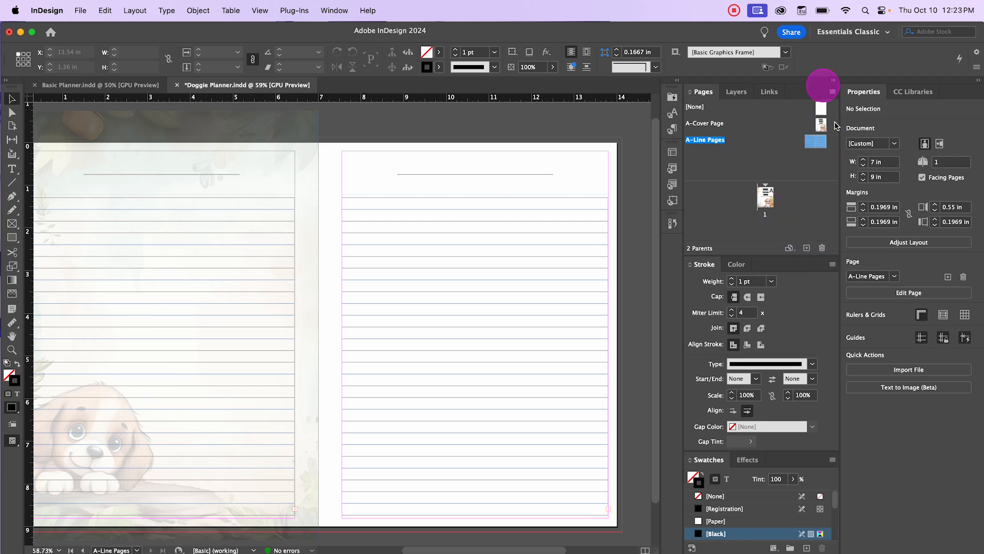
# Add a new parent spread and place the two dog illustrations and the bone illustration on its left page
pyautogui.click(806, 248)
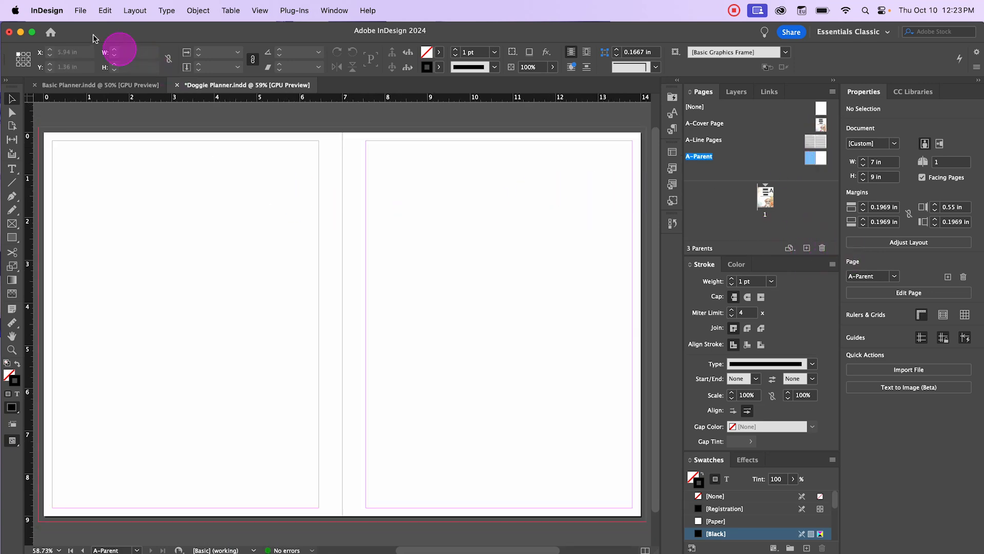
pyautogui.click(80, 10)
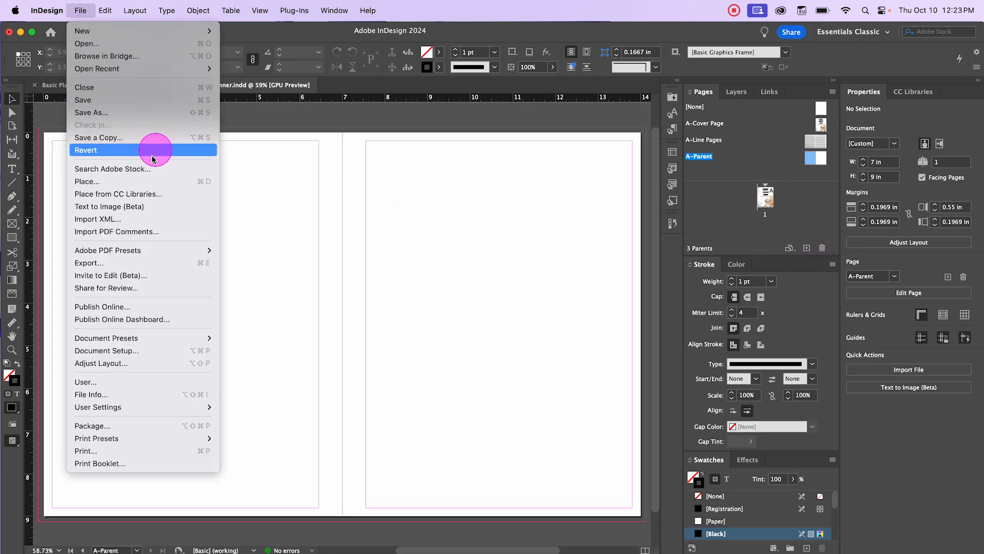
pyautogui.click(136, 181)
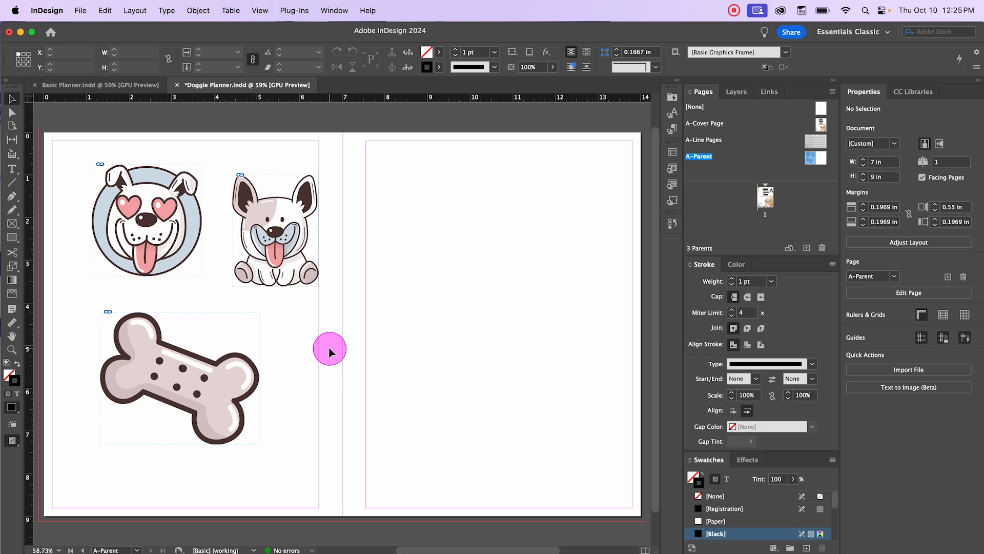
# Draw a rectangle about 1.72 by 1.62 in on the right page and duplicate it into a two-by-two grid
pyautogui.click(20, 237)
pyautogui.moveTo(393, 170); pyautogui.dragTo(465, 237)
pyautogui.click(11, 98)
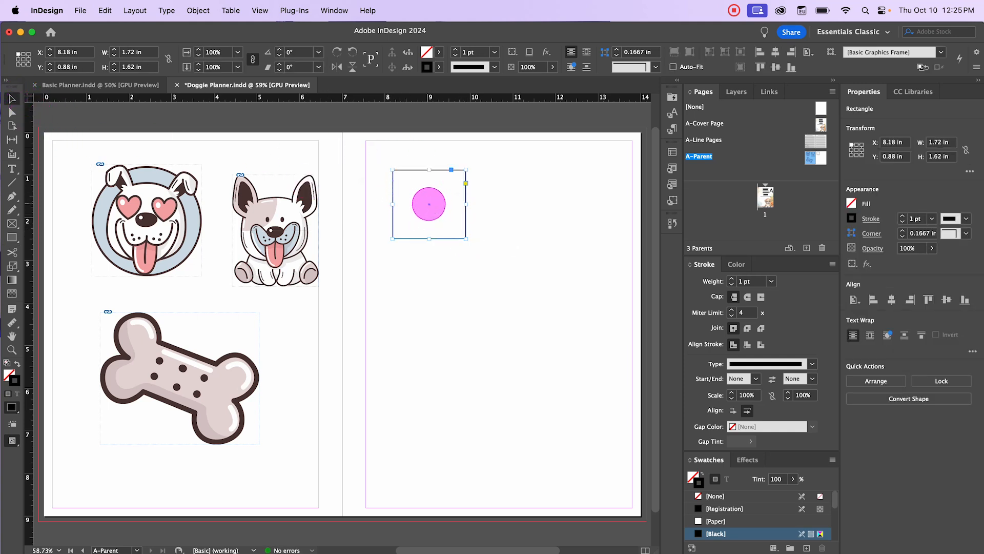
pyautogui.moveTo(429, 204); pyautogui.dragTo(525, 204)
pyautogui.moveTo(413, 154); pyautogui.dragTo(526, 296)
pyautogui.click(589, 277)
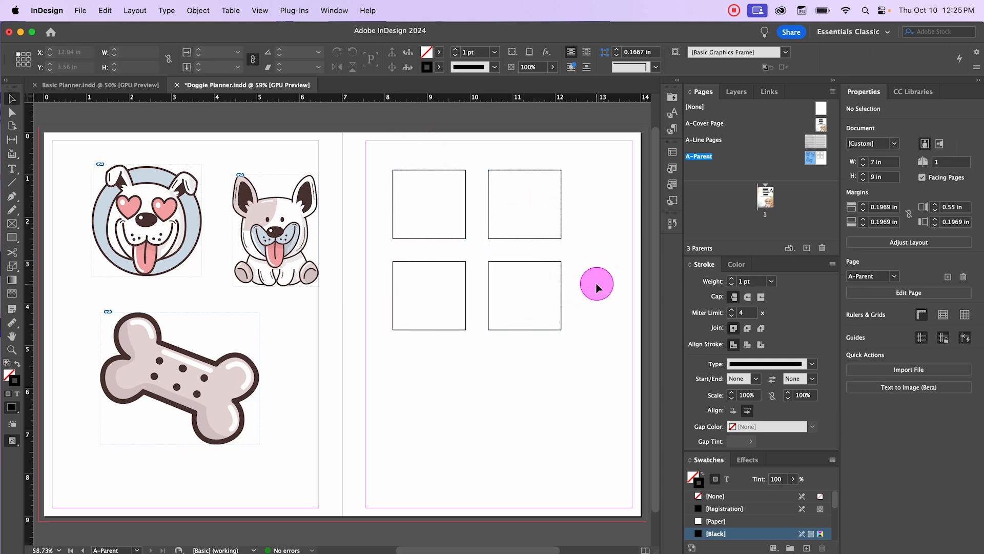
# Remove the stroke from the upper-left rectangle of the grid
pyautogui.click(418, 174)
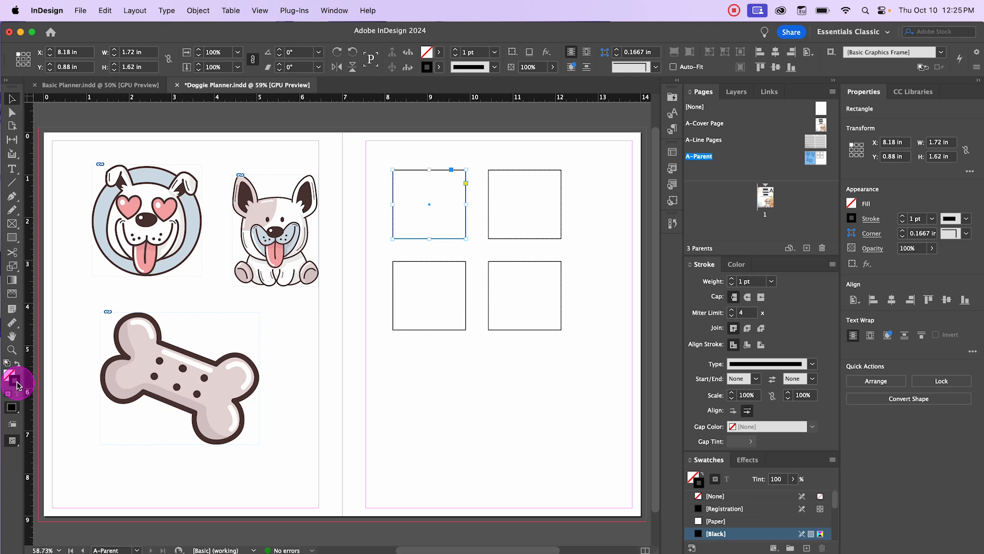
pyautogui.doubleClick(9, 377)
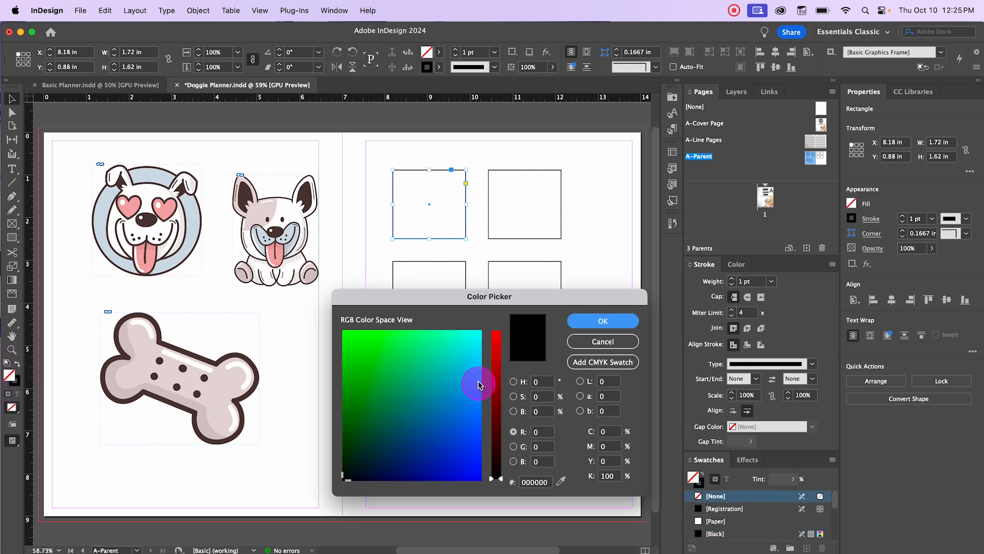
pyautogui.click(600, 341)
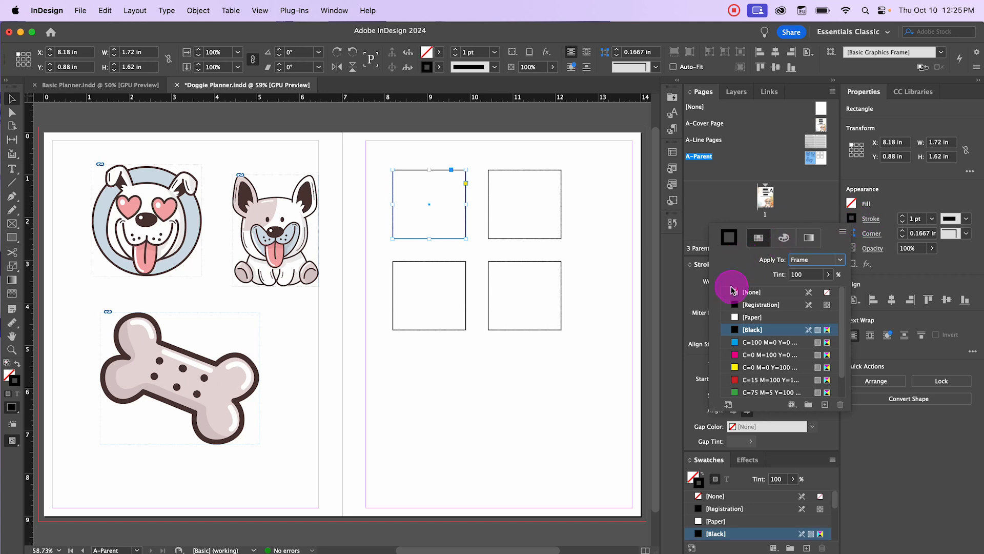
pyautogui.click(733, 291)
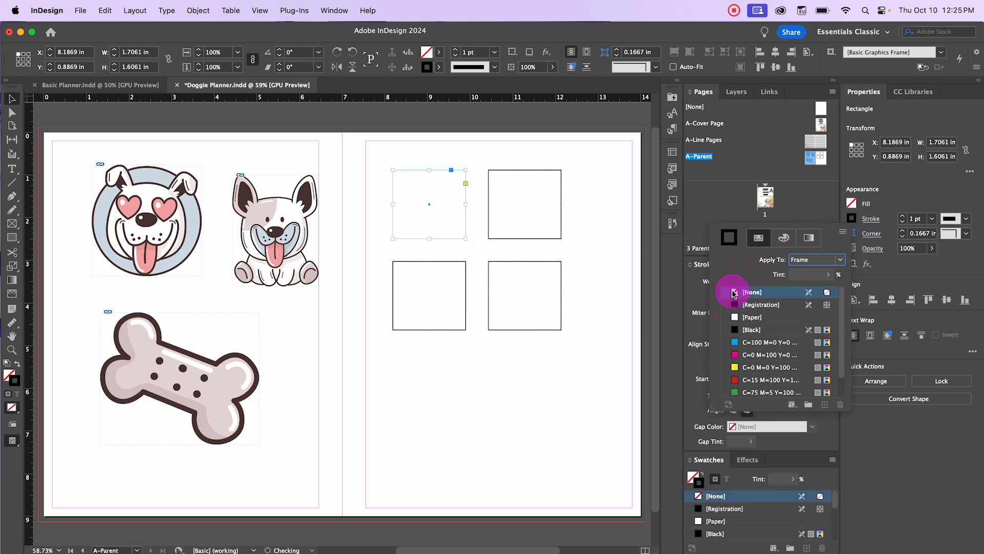
# Sample the pink ebadac from the heart-eyed dog's tongue for the upper-left rectangle and add it as a CMYK swatch
pyautogui.click(9, 377)
pyautogui.doubleClick(9, 377)
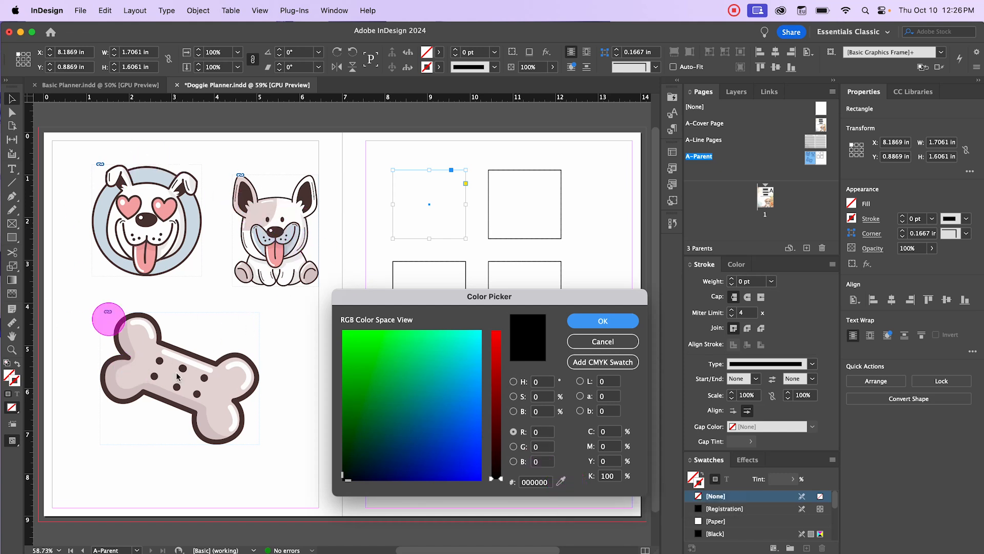
pyautogui.click(562, 481)
pyautogui.click(341, 275)
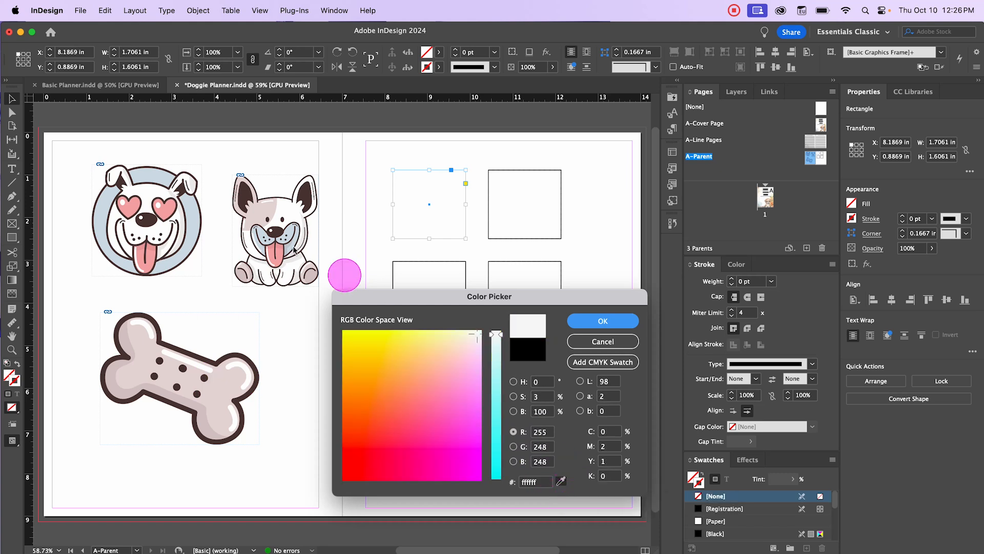
pyautogui.click(562, 482)
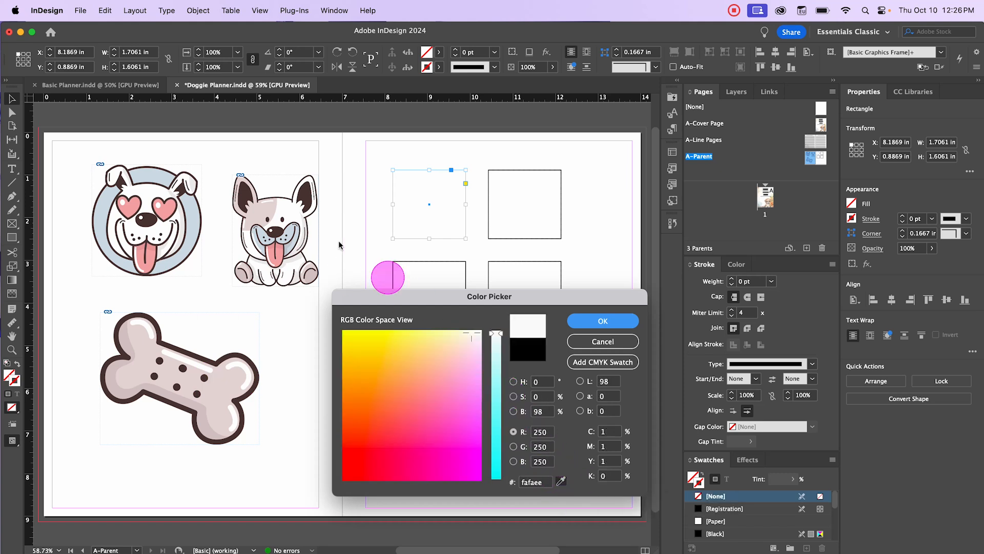
pyautogui.click(183, 245)
pyautogui.moveTo(183, 242); pyautogui.dragTo(152, 258)
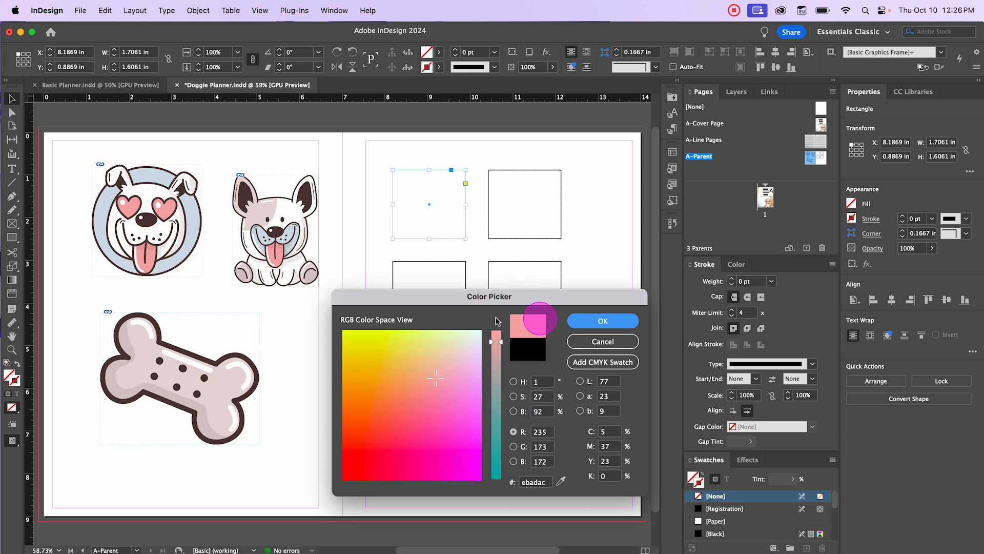
pyautogui.click(590, 367)
pyautogui.click(617, 453)
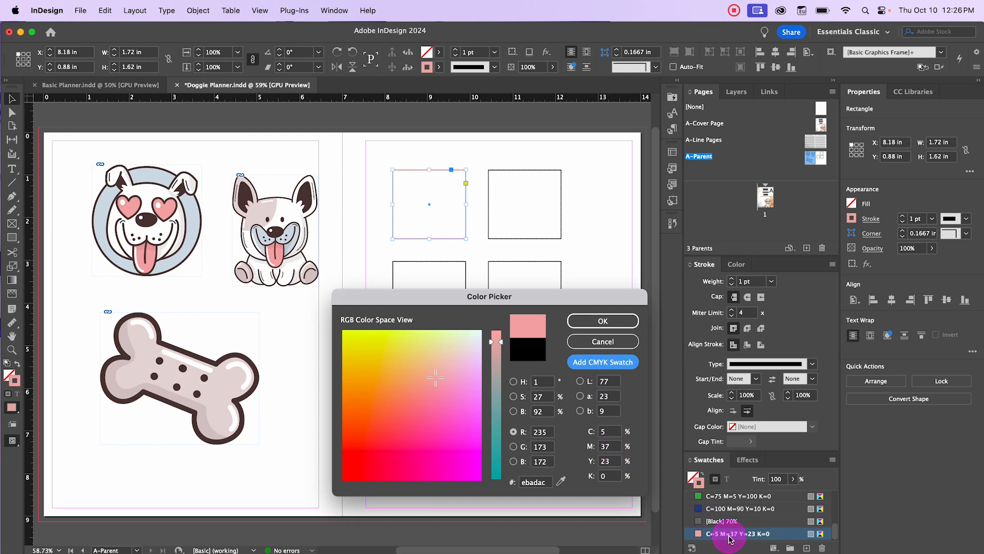
pyautogui.click(603, 321)
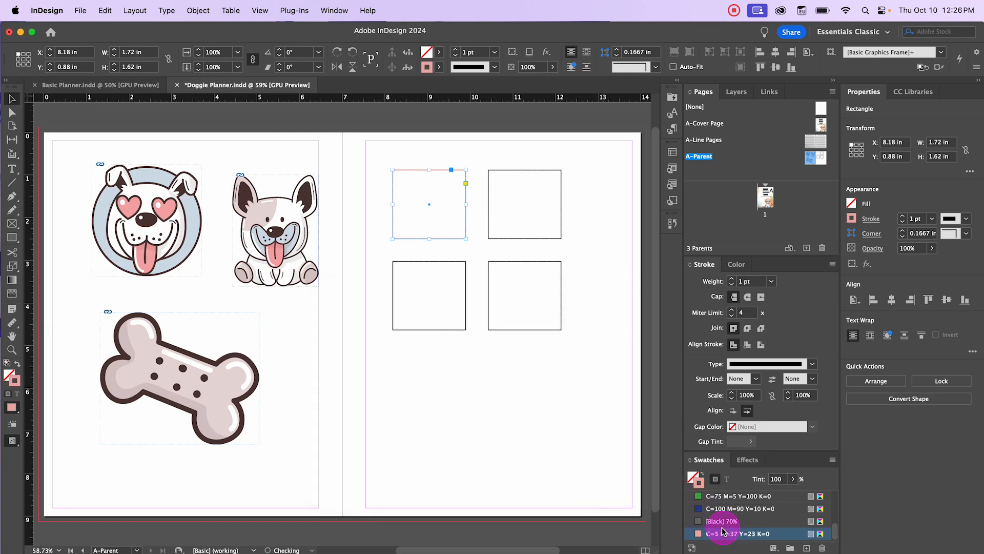
# Rename the new pink swatch as Pink and swap the rectangle's stroke and fill colors so pink becomes the fill
pyautogui.doubleClick(722, 534)
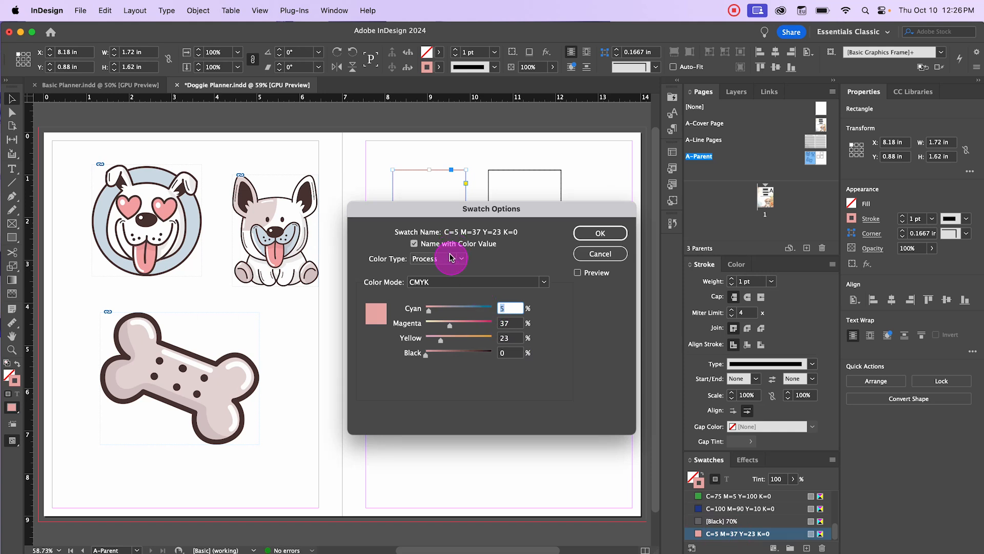
pyautogui.click(414, 244)
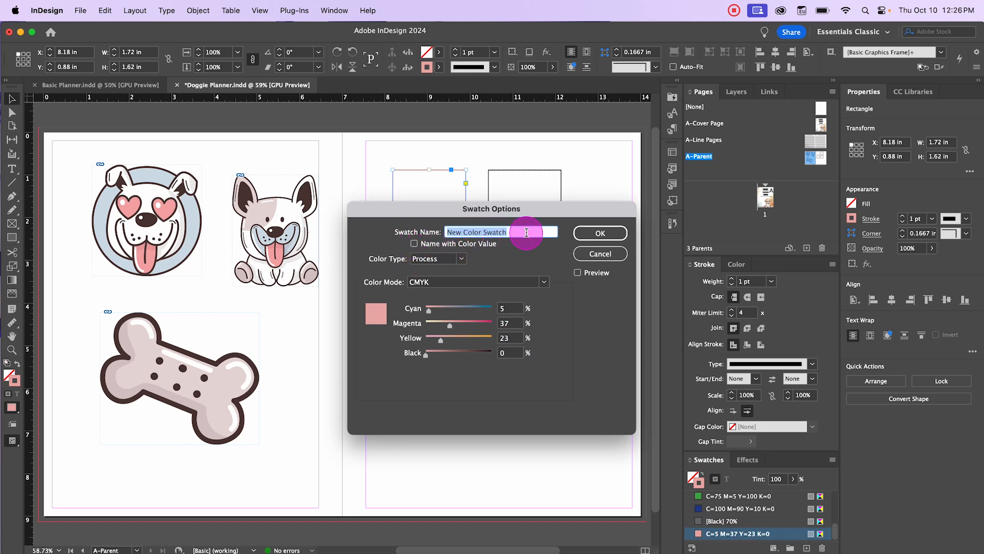
pyautogui.write('Pink')
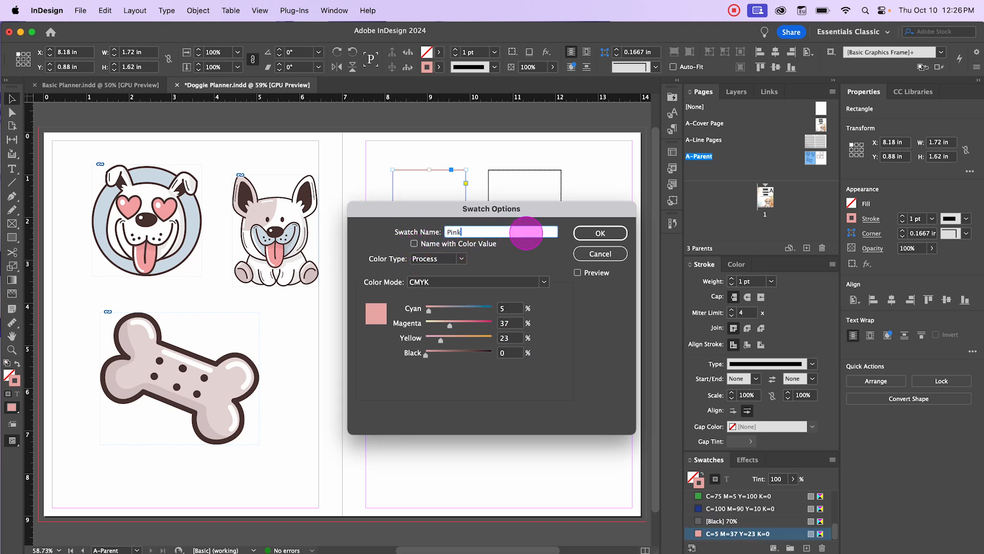
pyautogui.click(597, 232)
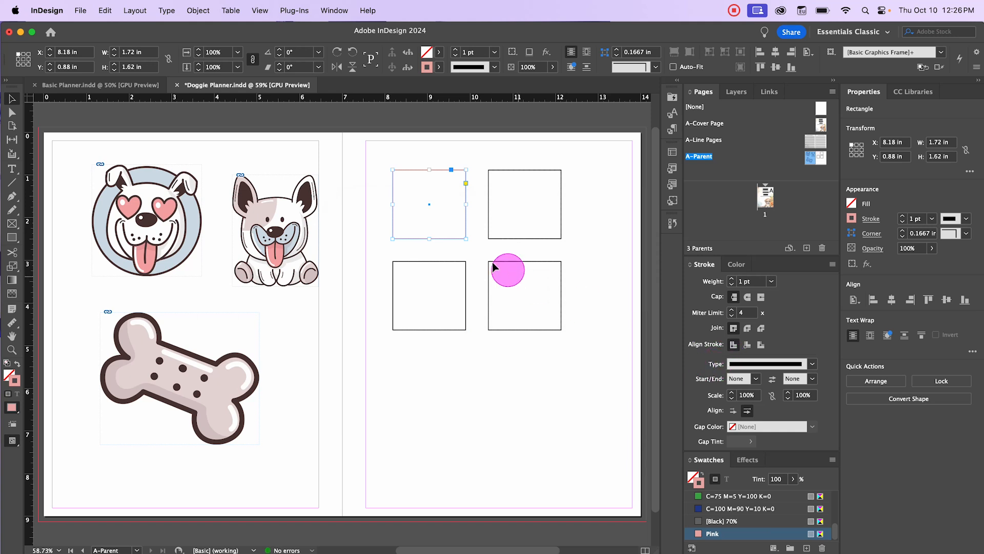
pyautogui.click(18, 363)
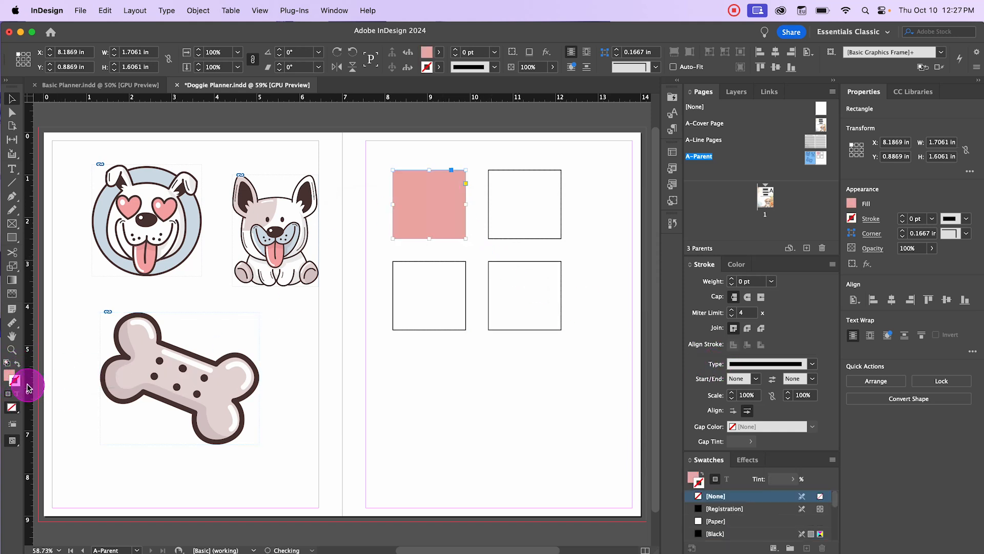
# Fill the upper-right rectangle with the pale blue d3dee7 sampled from the circle behind the heart-eyed dog, and remove its stroke
pyautogui.click(538, 194)
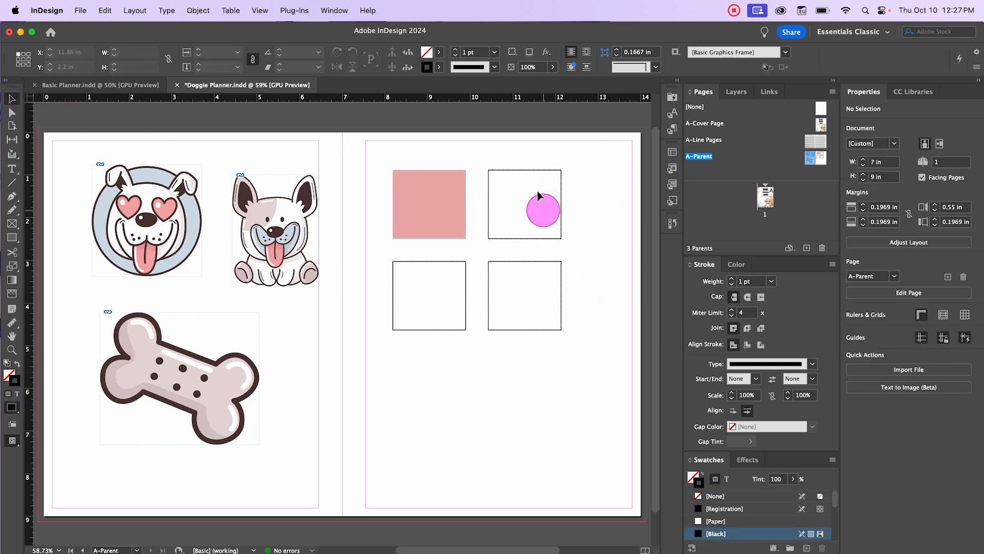
pyautogui.click(533, 171)
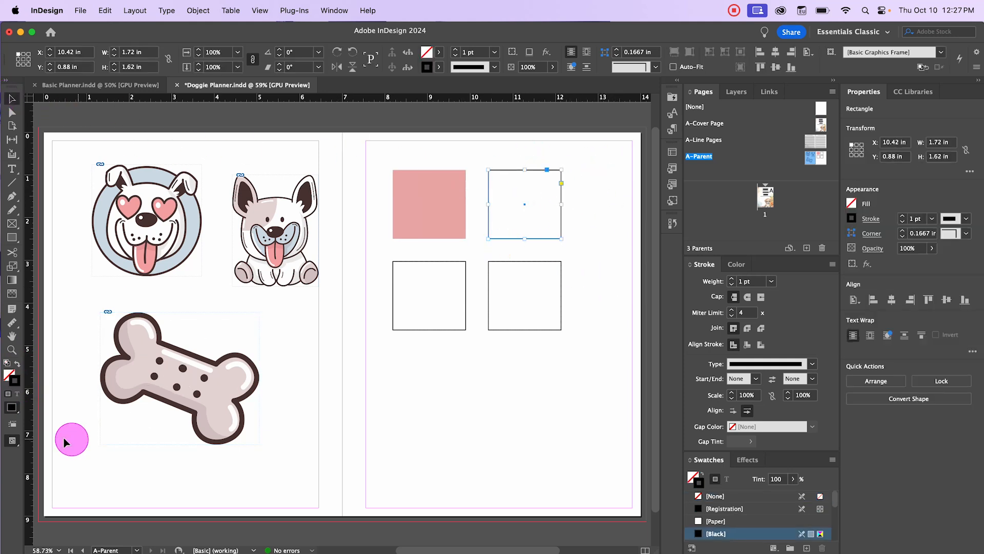
pyautogui.click(9, 377)
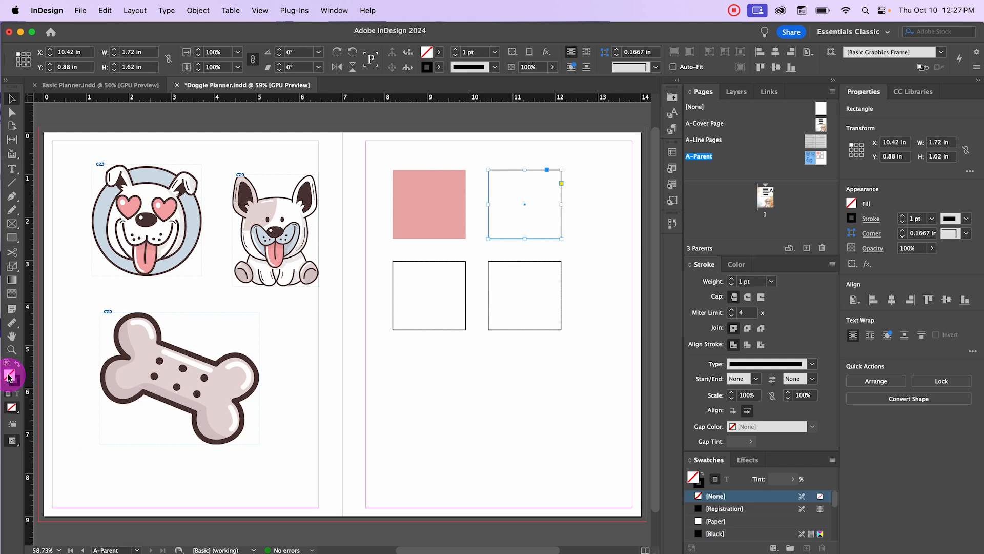
pyautogui.doubleClick(9, 377)
pyautogui.moveTo(561, 481); pyautogui.dragTo(195, 216)
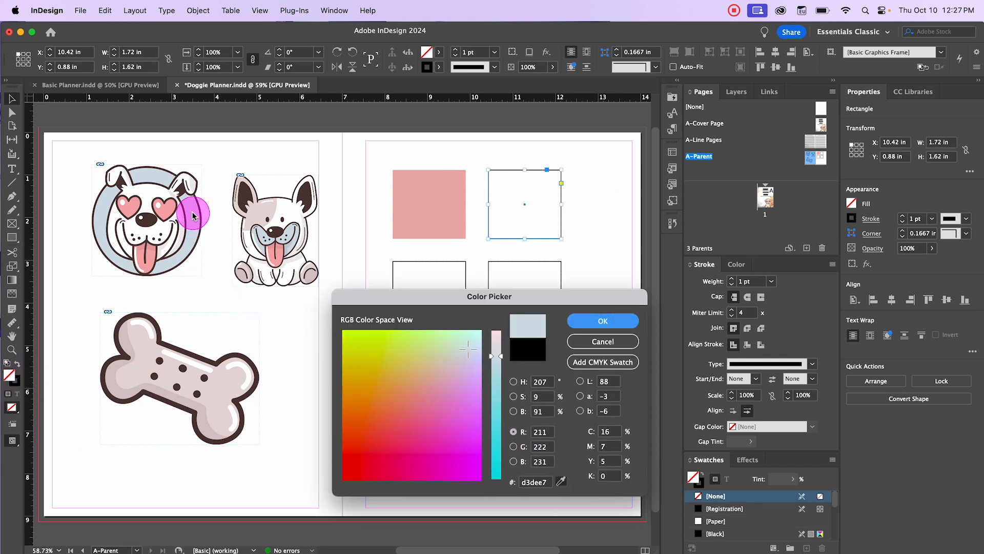
pyautogui.click(602, 321)
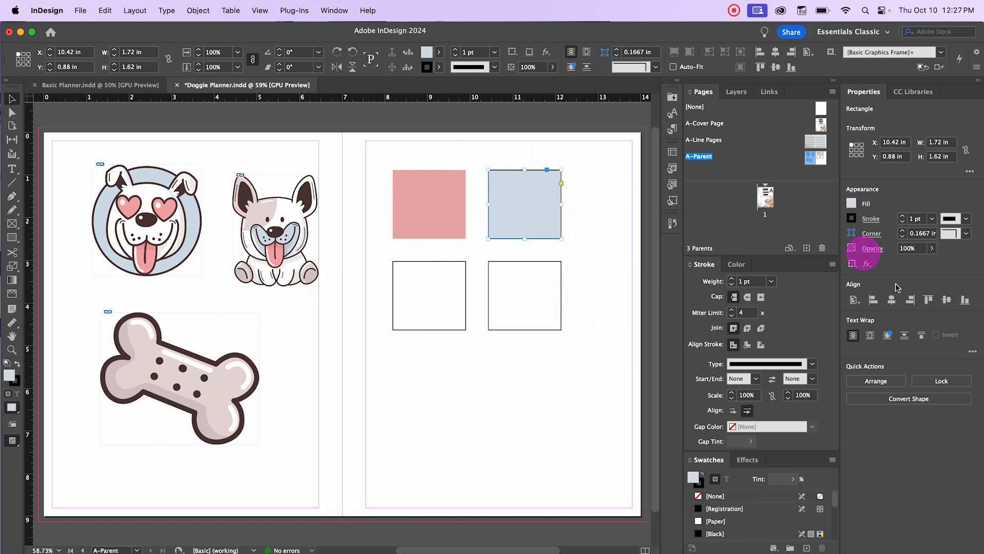
pyautogui.click(855, 221)
pyautogui.click(727, 292)
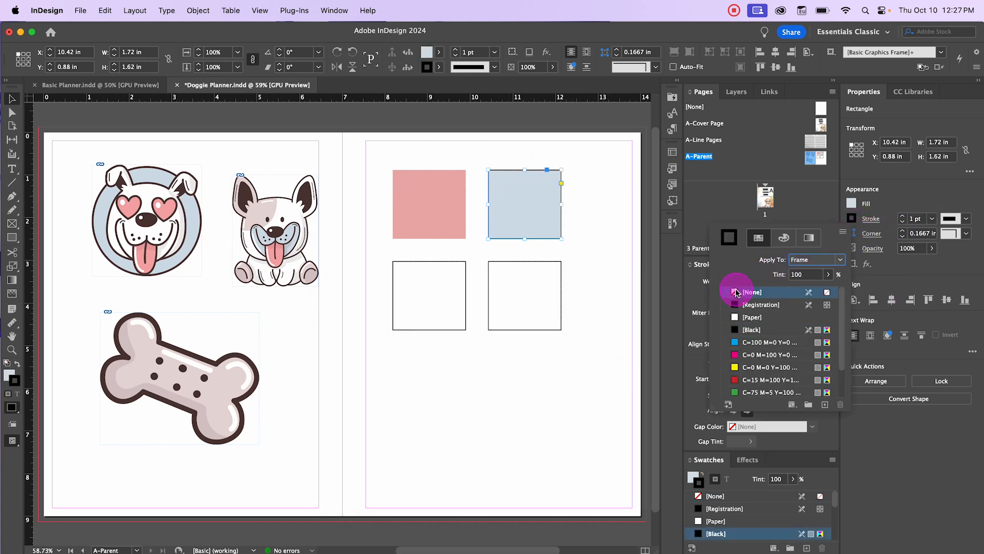
pyautogui.click(518, 202)
# Add the upper-right rectangle's pale blue fill as a CMYK swatch and name it Blue
pyautogui.doubleClick(8, 377)
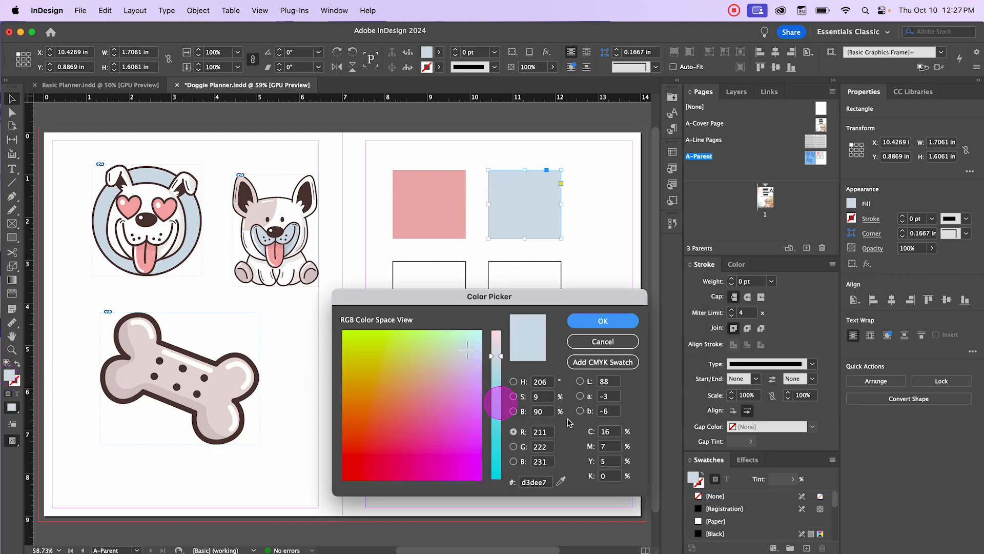
pyautogui.click(603, 363)
pyautogui.click(603, 321)
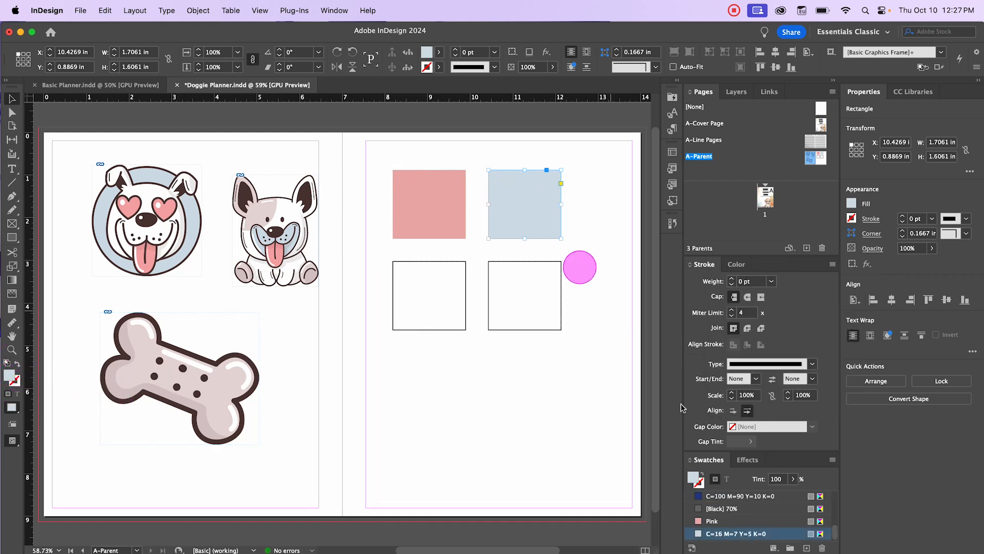
pyautogui.doubleClick(733, 535)
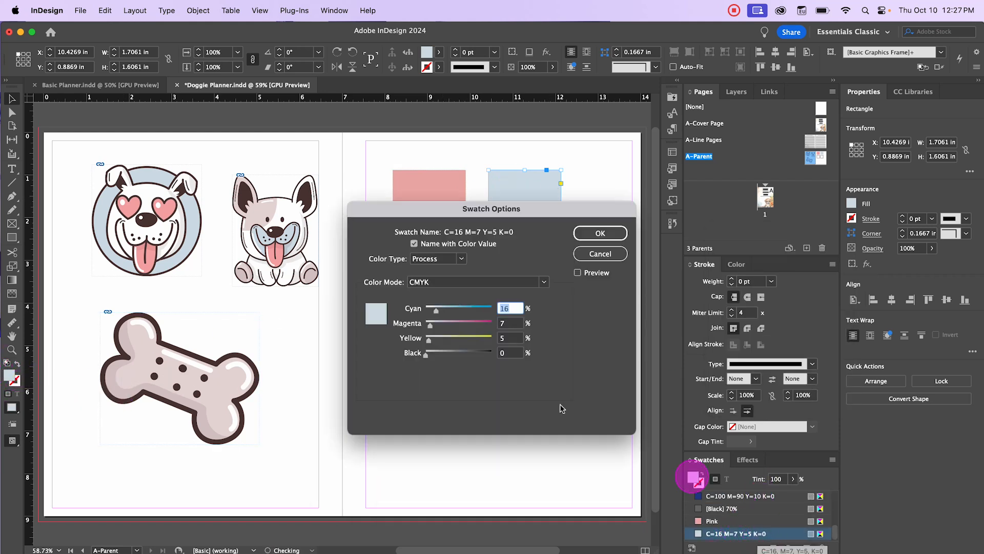
pyautogui.click(414, 244)
pyautogui.write('Blue')
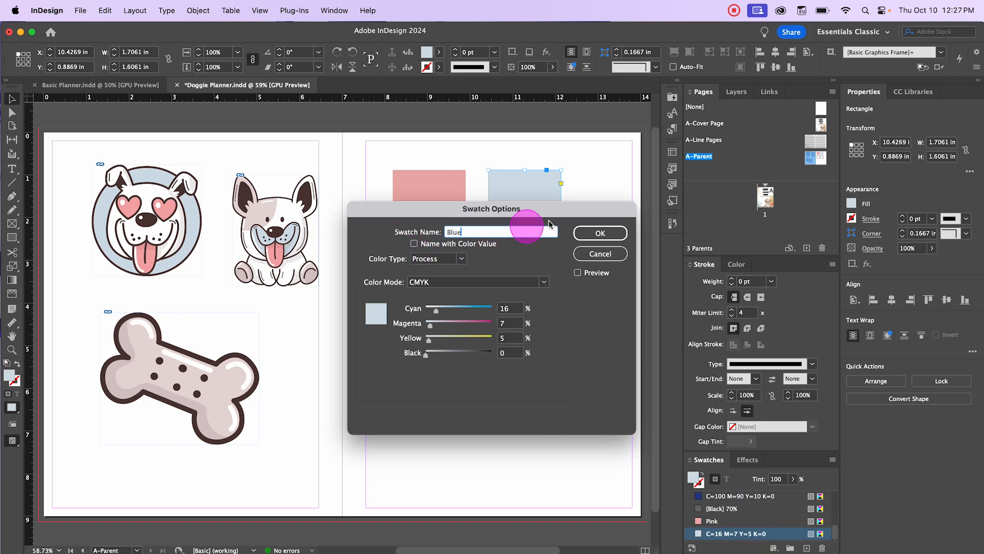
pyautogui.click(591, 231)
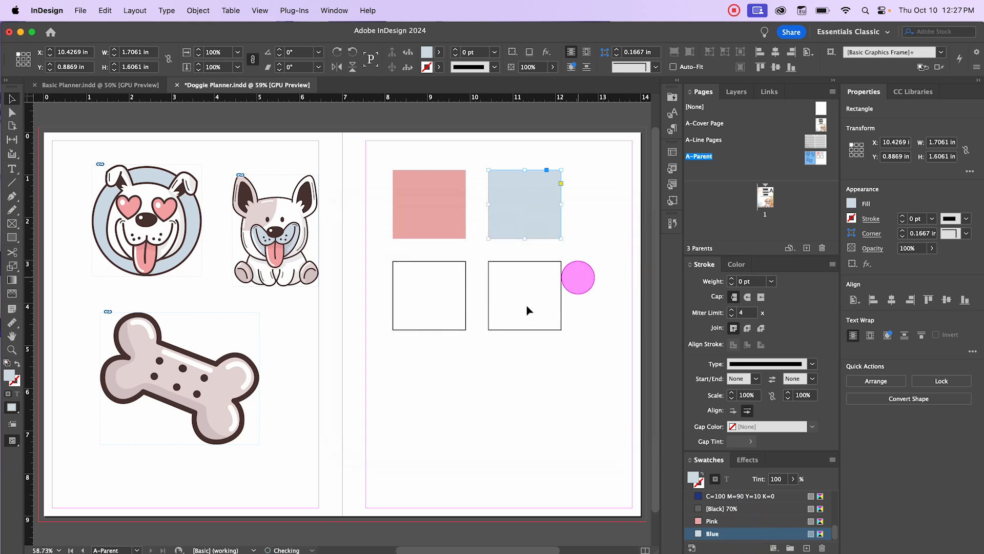
# Fill the lower-left rectangle with the light tan e4d9d8 sampled from the bone illustration, and remove its stroke
pyautogui.click(412, 264)
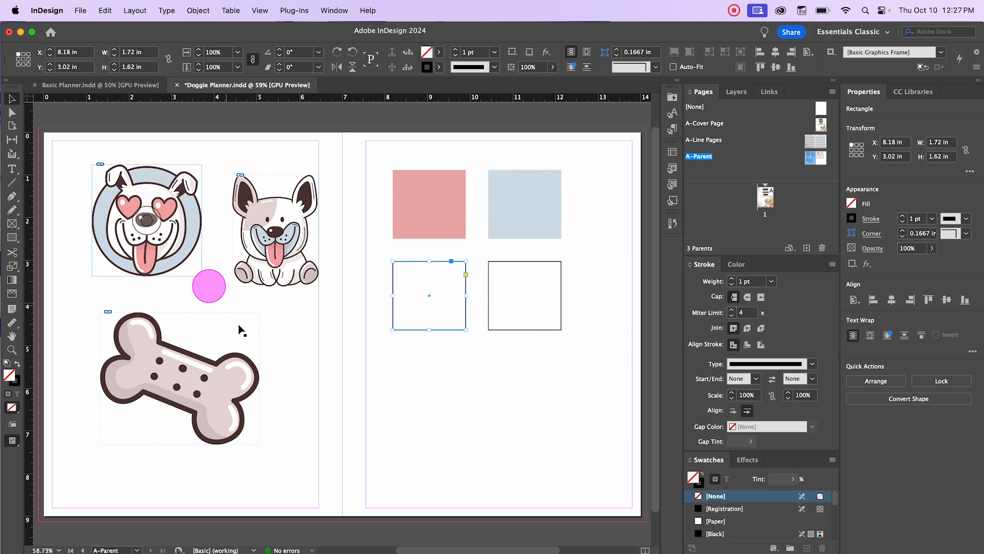
pyautogui.doubleClick(9, 375)
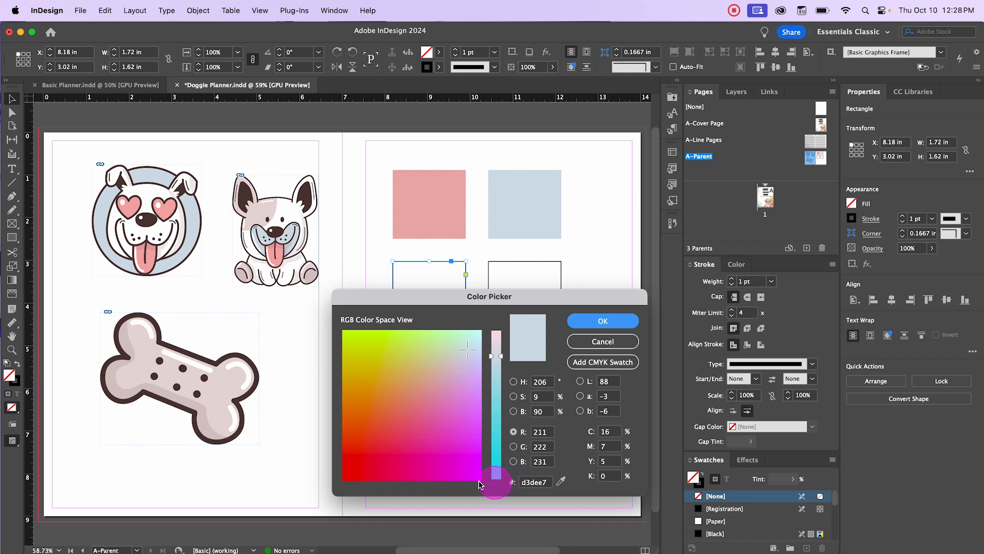
pyautogui.moveTo(563, 483); pyautogui.dragTo(234, 378)
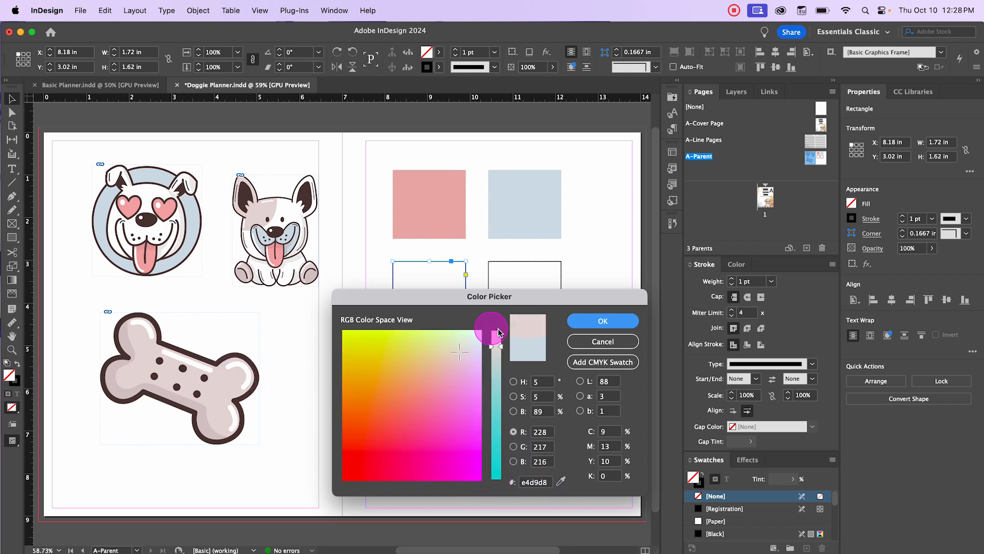
pyautogui.click(598, 320)
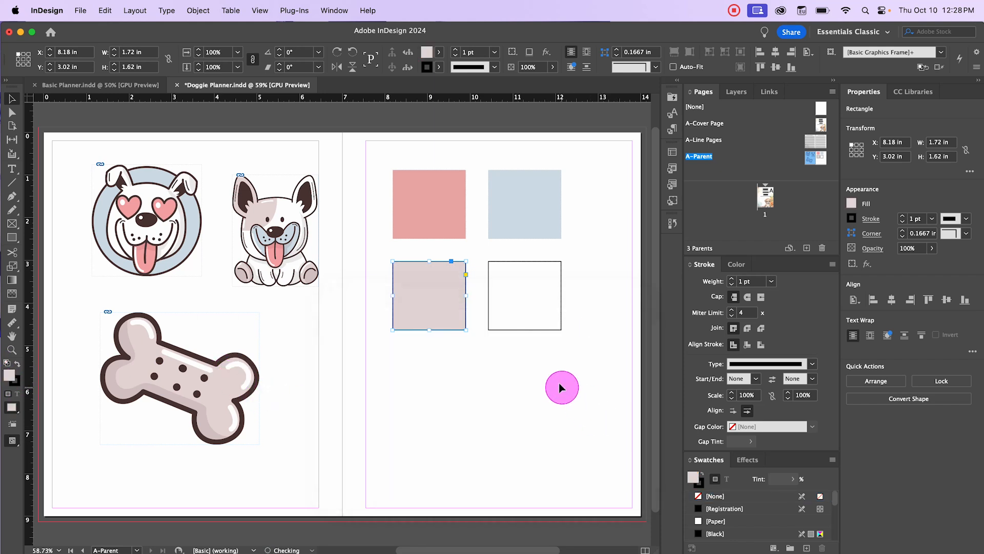
pyautogui.click(852, 220)
pyautogui.click(734, 292)
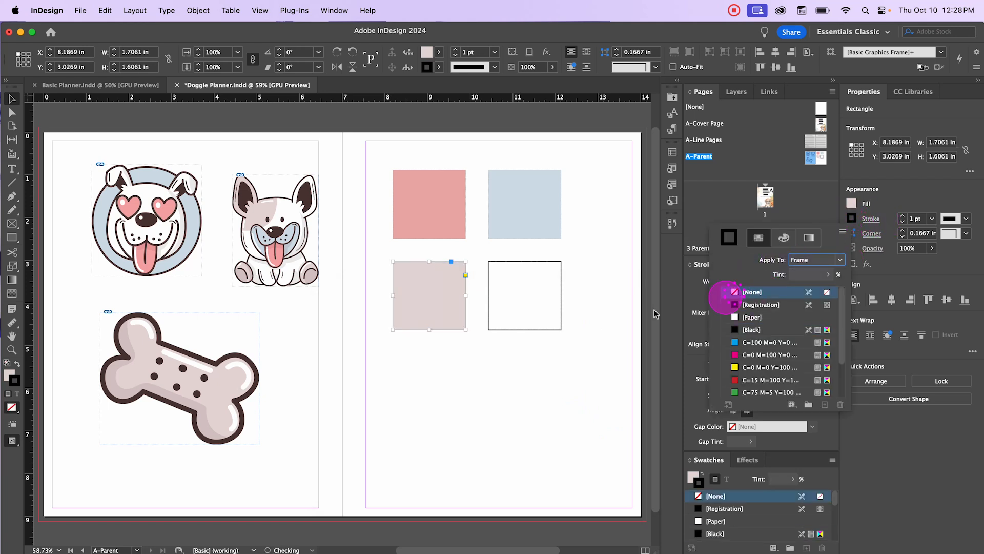
# Add the lower-left rectangle's fill as a CMYK swatch and name it Tan
pyautogui.doubleClick(7, 375)
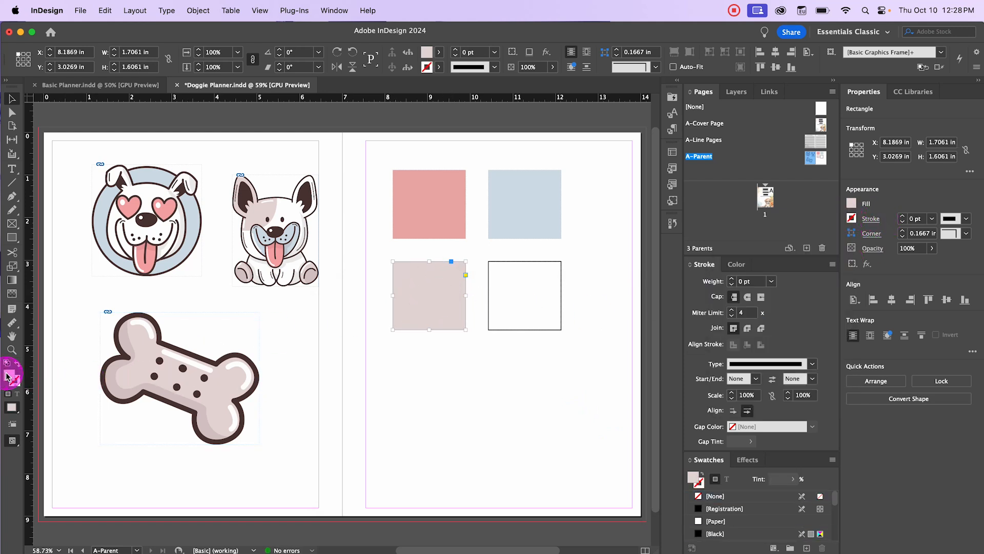
pyautogui.click(599, 366)
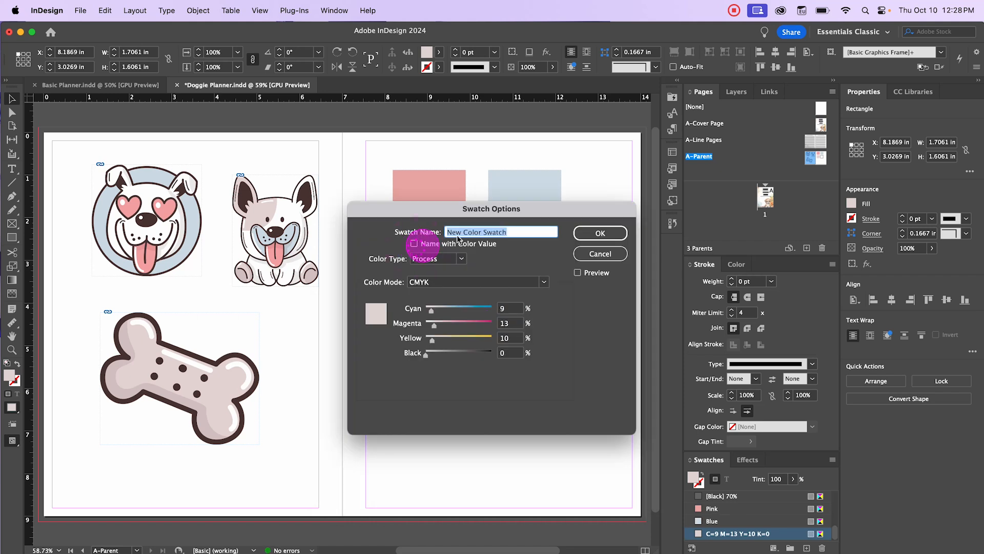
pyautogui.write('Ta')
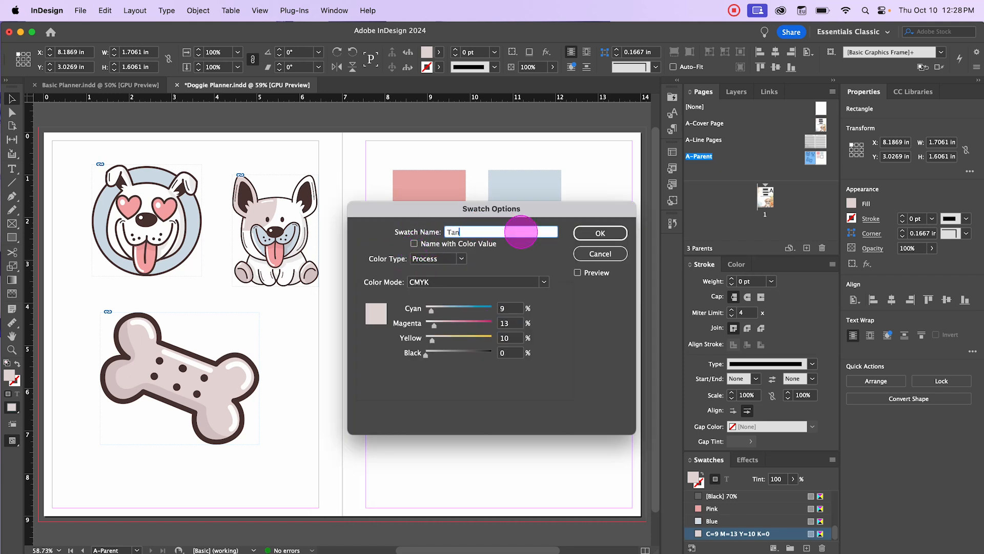
pyautogui.write('n')
pyautogui.click(599, 233)
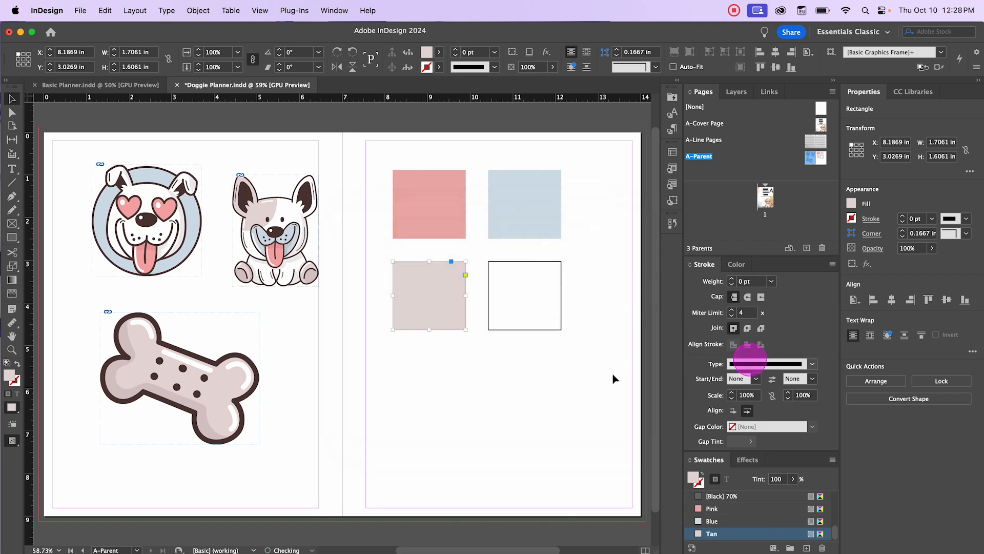
# Fill the lower-right rectangle with the d4c7c8 sampled from the bone's shaded lower edge, and remove its stroke
pyautogui.click(523, 262)
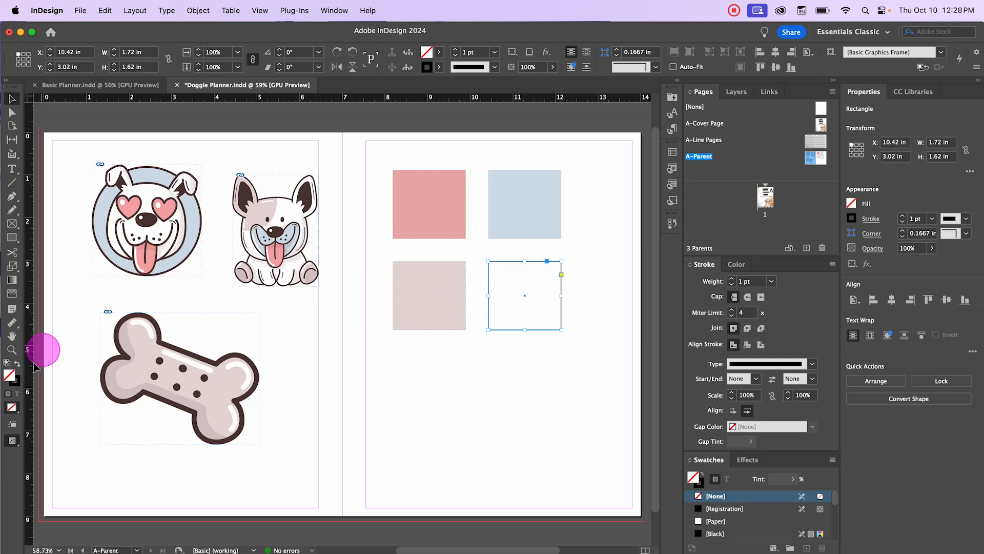
pyautogui.doubleClick(8, 378)
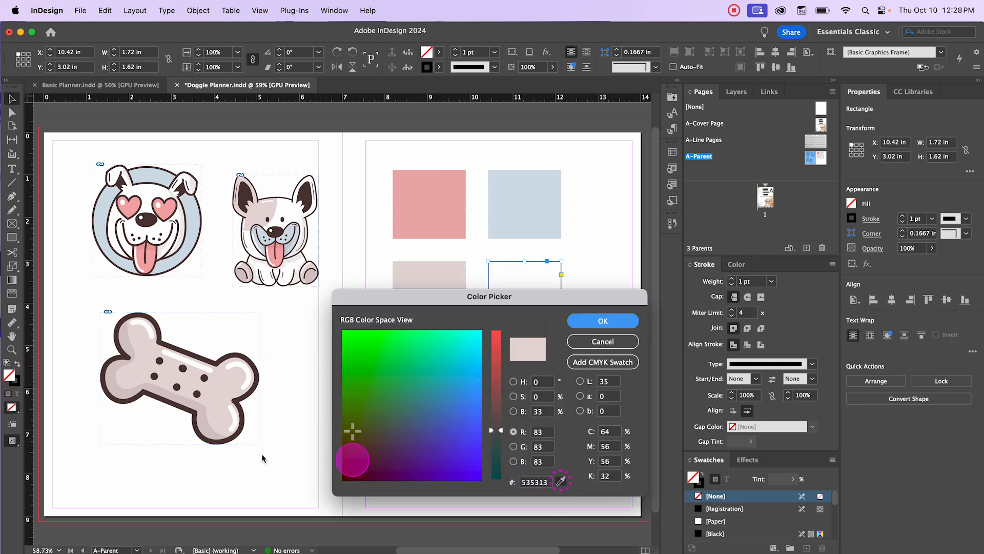
pyautogui.click(204, 430)
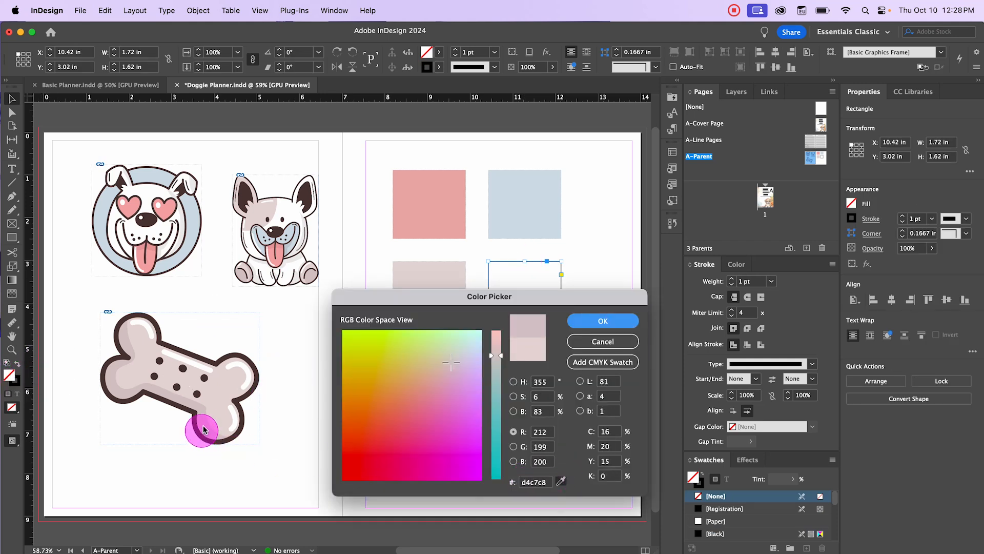
pyautogui.click(603, 320)
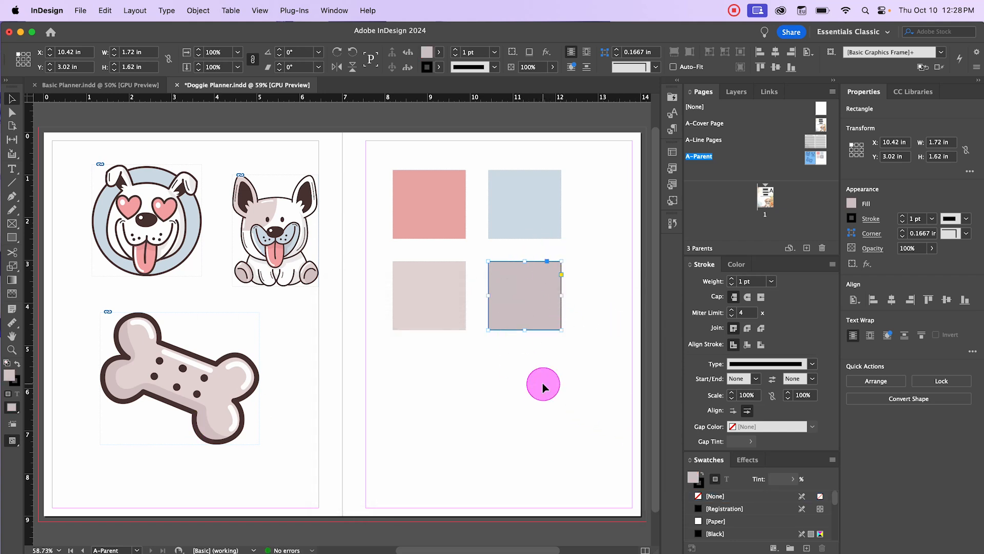
pyautogui.click(551, 400)
pyautogui.click(510, 267)
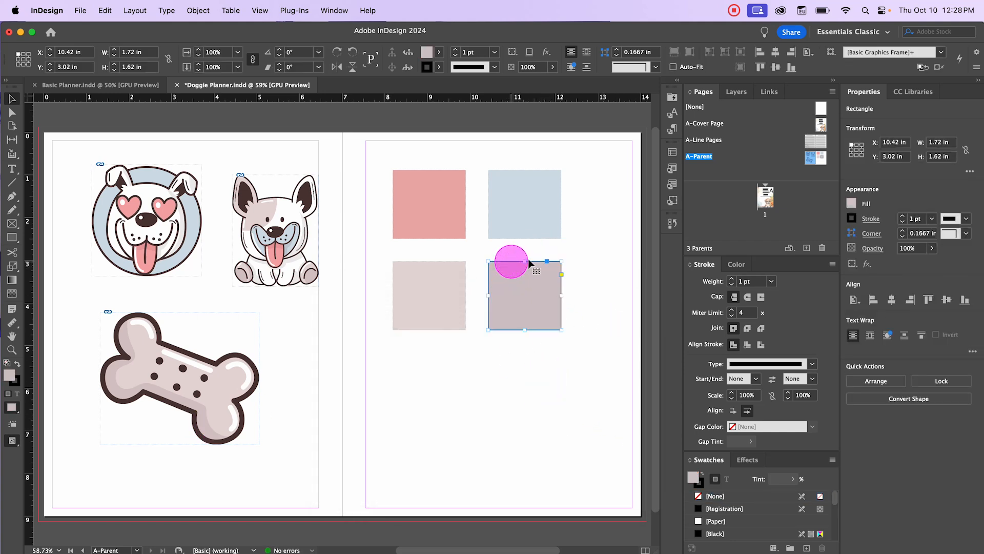
pyautogui.click(852, 218)
pyautogui.click(752, 292)
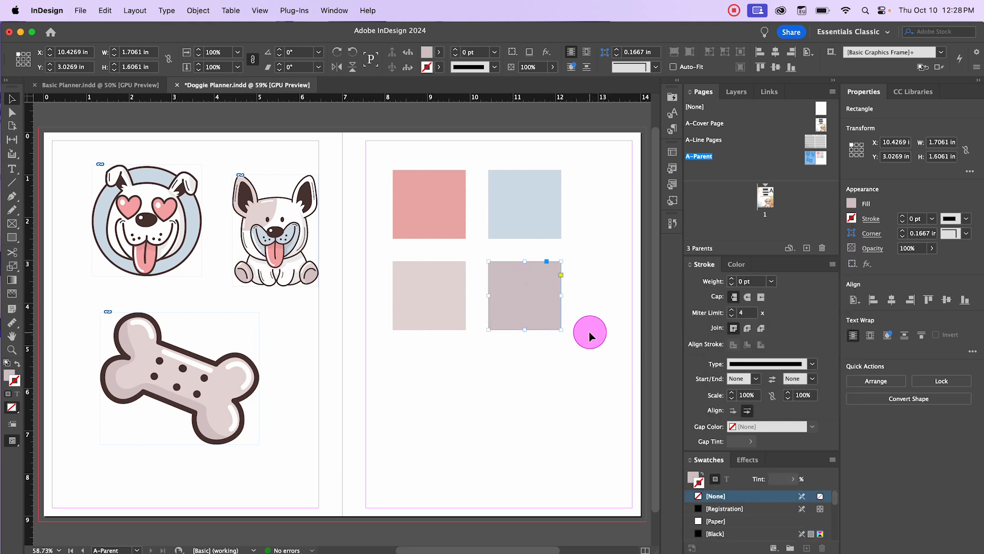
# Darken the lower-right rectangle's fill to c8b7ba in the HSB color view
pyautogui.doubleClick(9, 377)
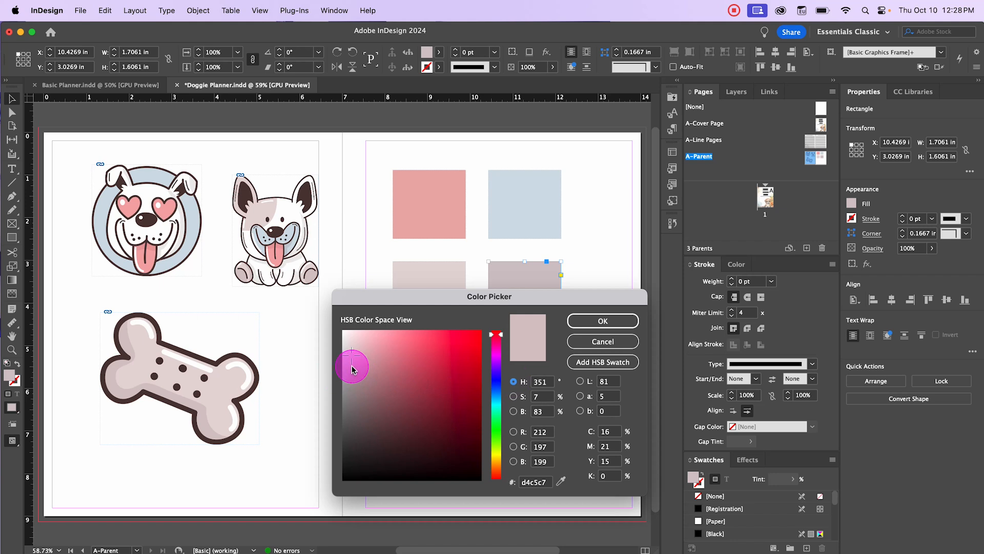
pyautogui.click(352, 366)
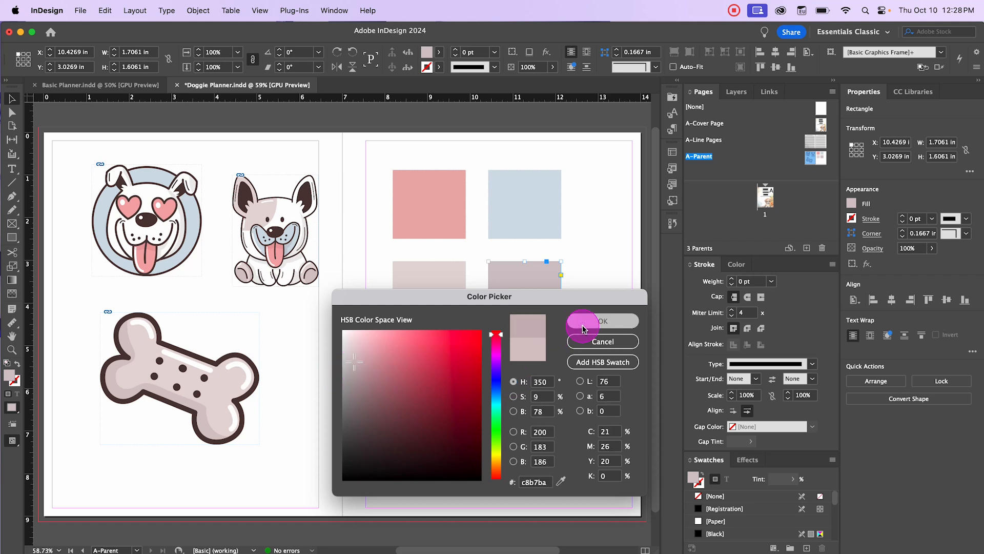
pyautogui.click(602, 321)
pyautogui.click(568, 376)
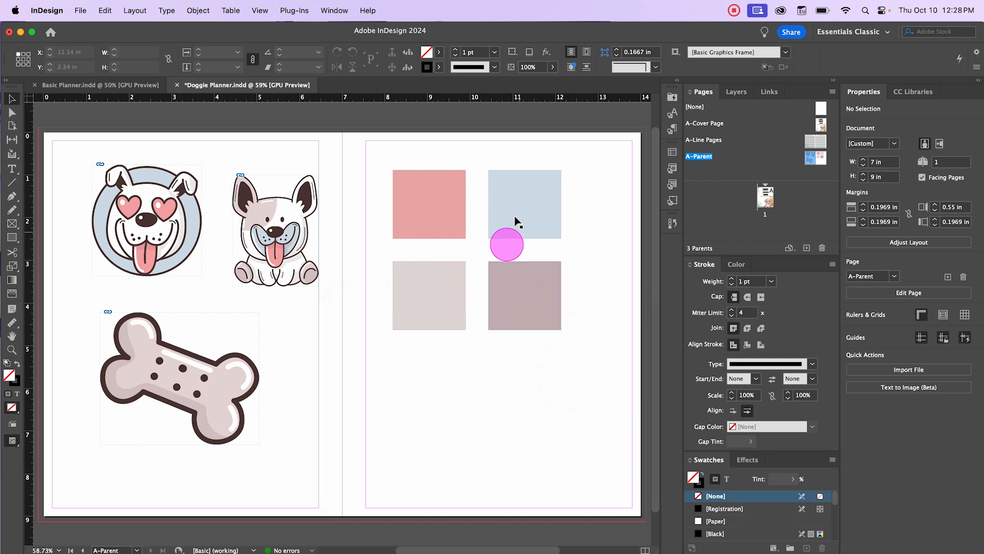
# Add the lower-right rectangle's fill as an HSB swatch and name it Brown
pyautogui.click(501, 310)
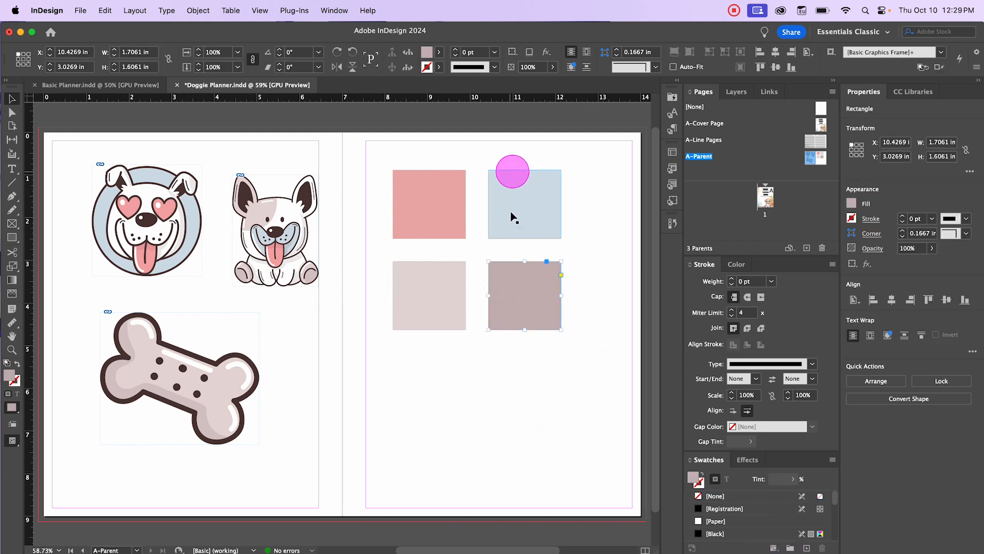
pyautogui.click(439, 52)
pyautogui.click(377, 186)
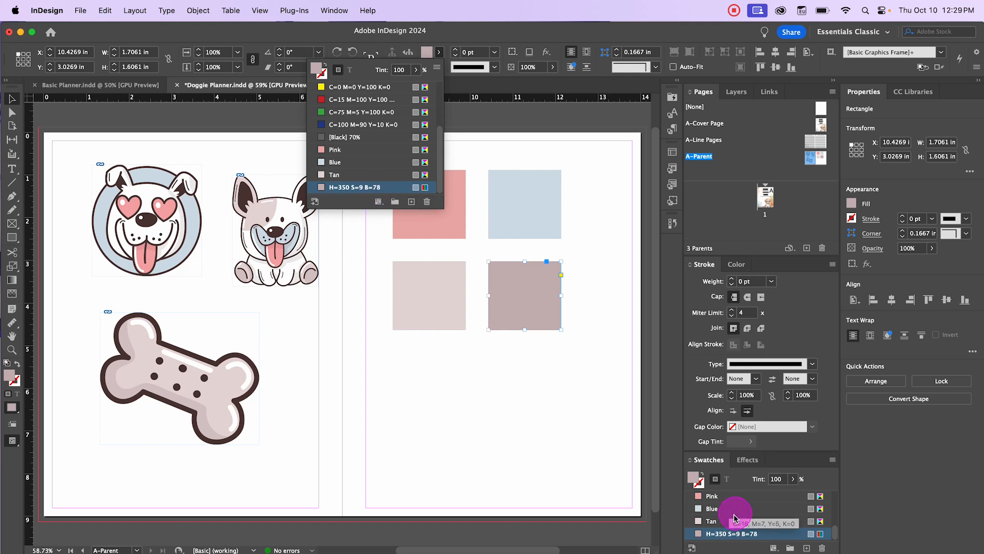
pyautogui.doubleClick(375, 188)
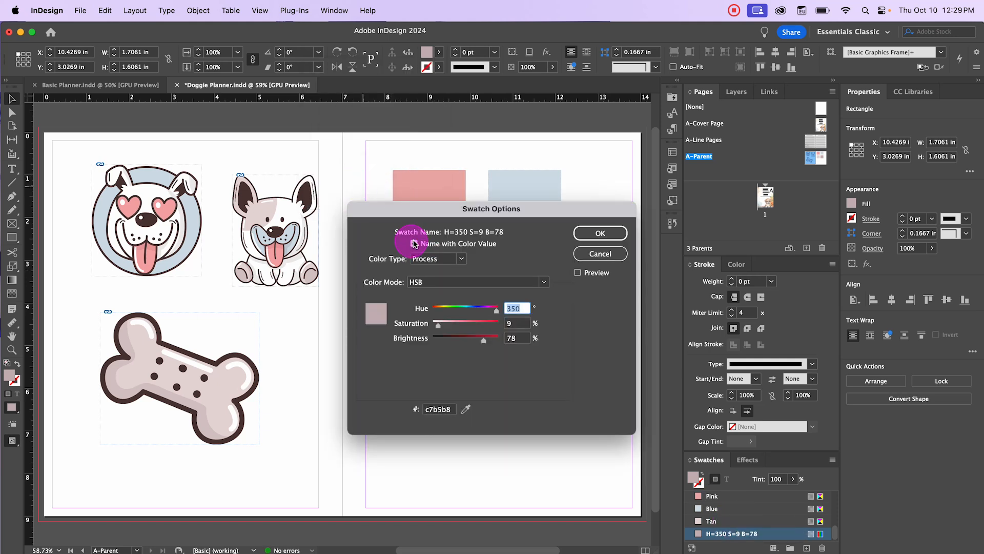
pyautogui.click(413, 244)
pyautogui.write('Brown')
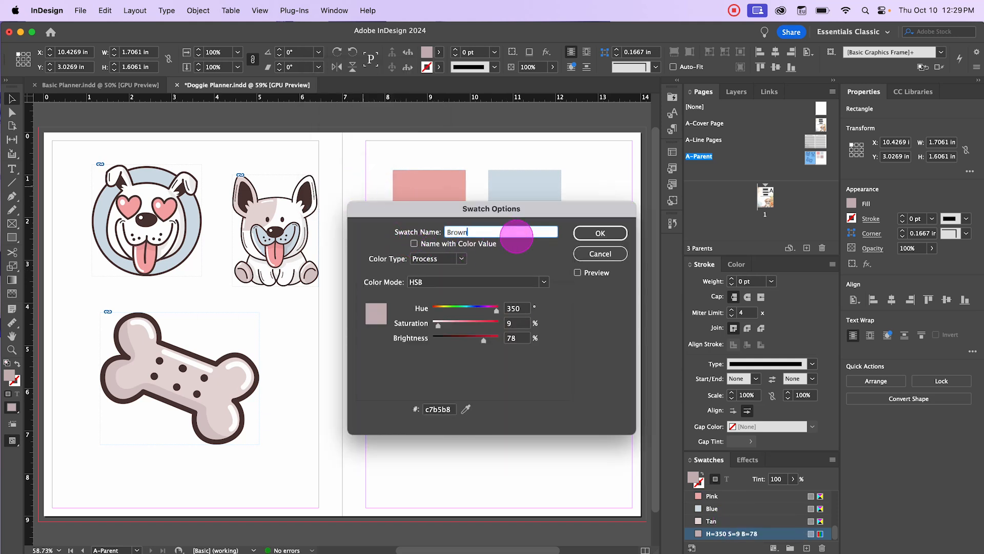
pyautogui.click(600, 233)
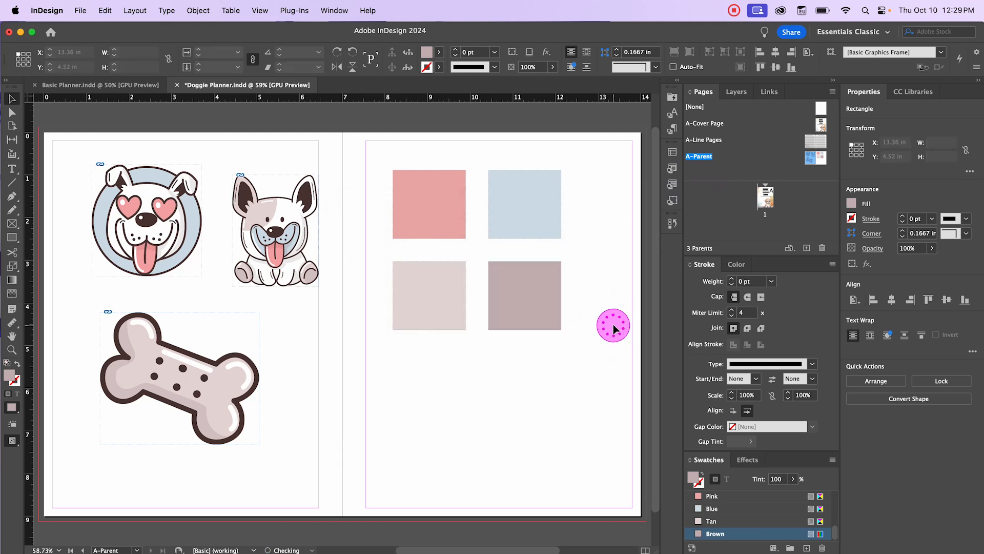
pyautogui.click(611, 322)
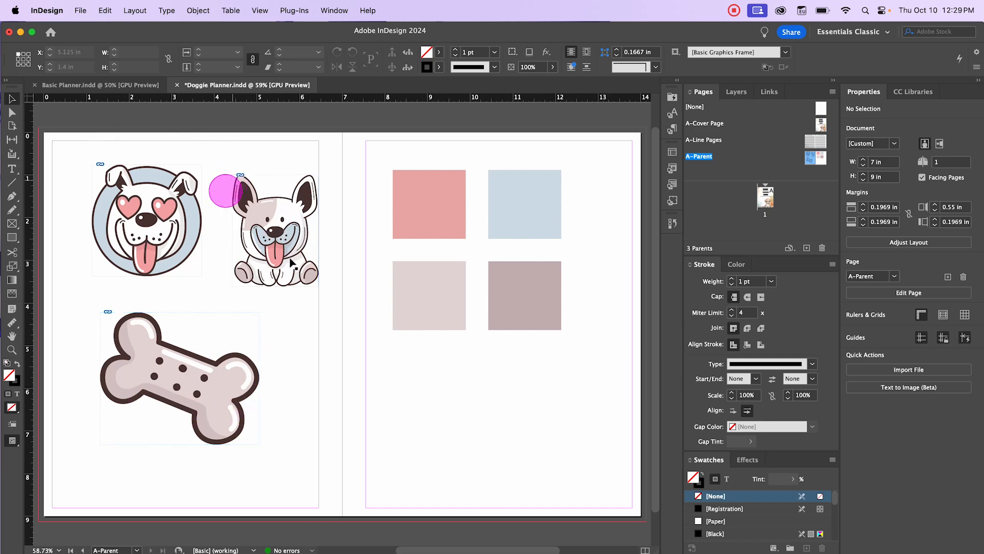
# On the A-Line Pages parent, draw a strokeless rectangle about 7.145 by 9.25 in covering the right page and its bleed
pyautogui.doubleClick(815, 140)
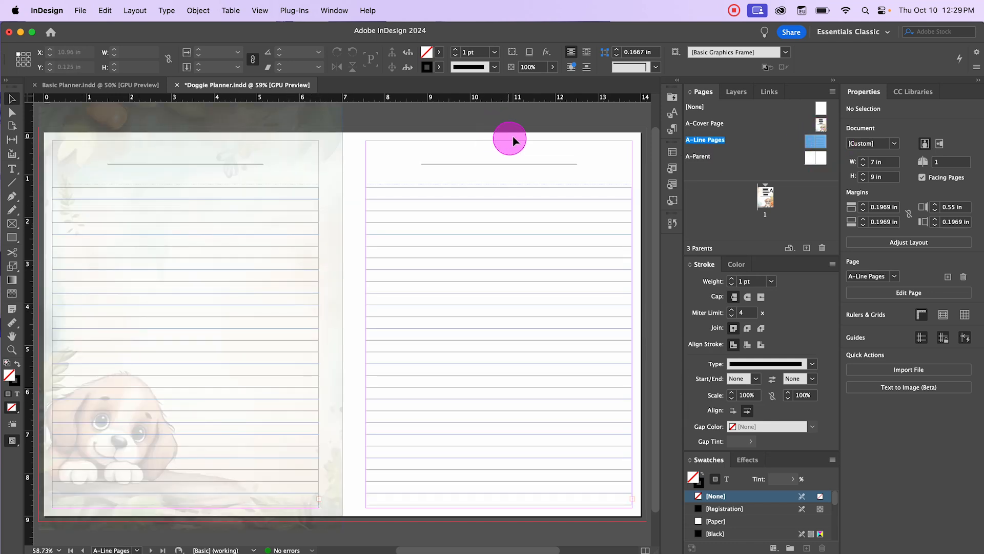
pyautogui.moveTo(513, 136); pyautogui.dragTo(437, 153)
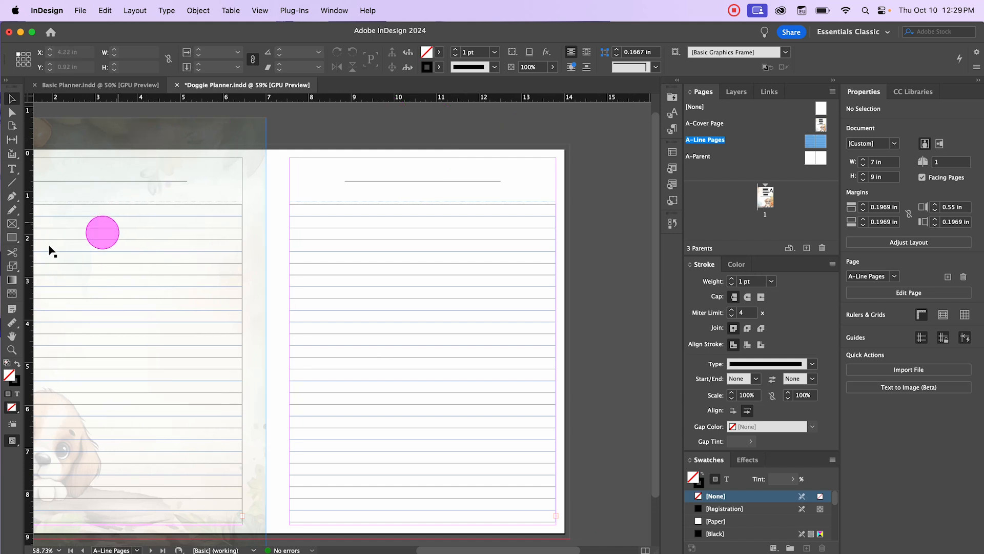
pyautogui.click(11, 237)
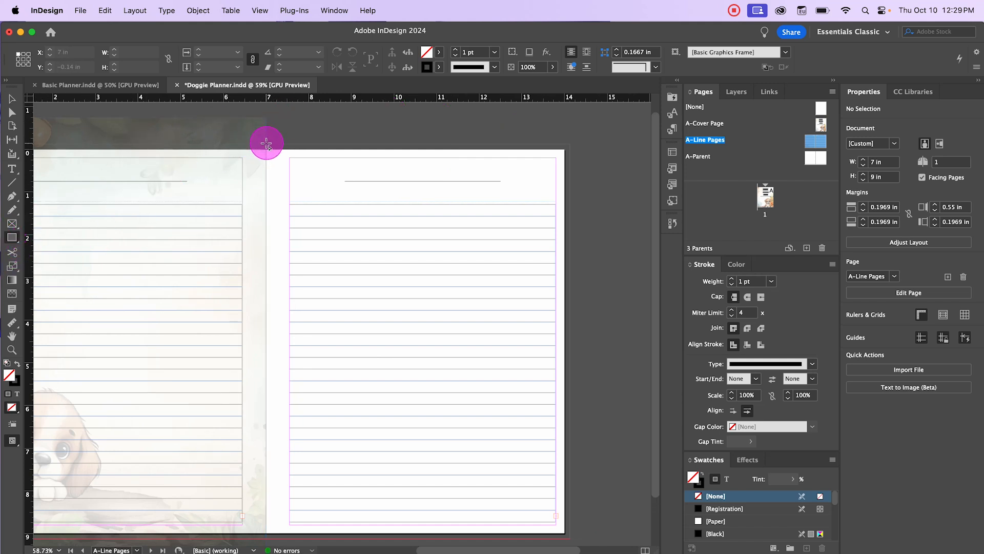
pyautogui.moveTo(265, 144)
pyautogui.mouseDown()
pyautogui.moveTo(499, 428)
pyautogui.moveTo(570, 538)
pyautogui.mouseUp()
pyautogui.click(851, 217)
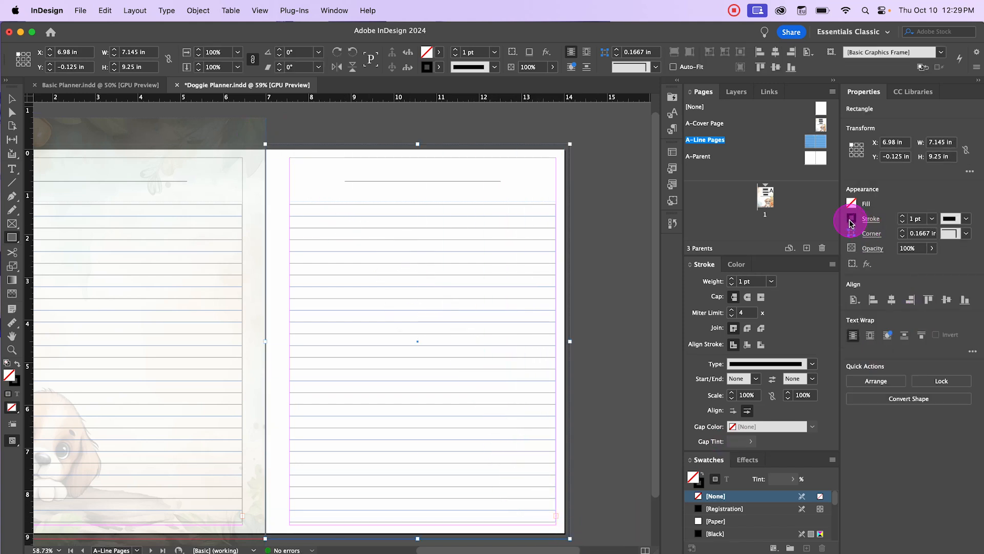
pyautogui.click(757, 248)
pyautogui.click(735, 293)
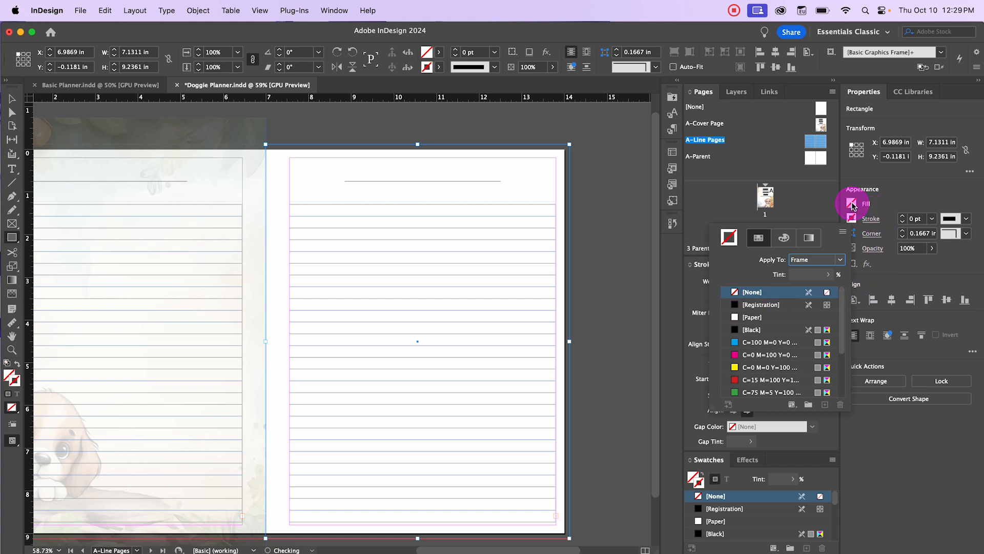
# Fill the page-size rectangle with the Pink swatch and send it to the back behind the ruled lines
pyautogui.click(439, 53)
pyautogui.scroll(-5, 353, 185)
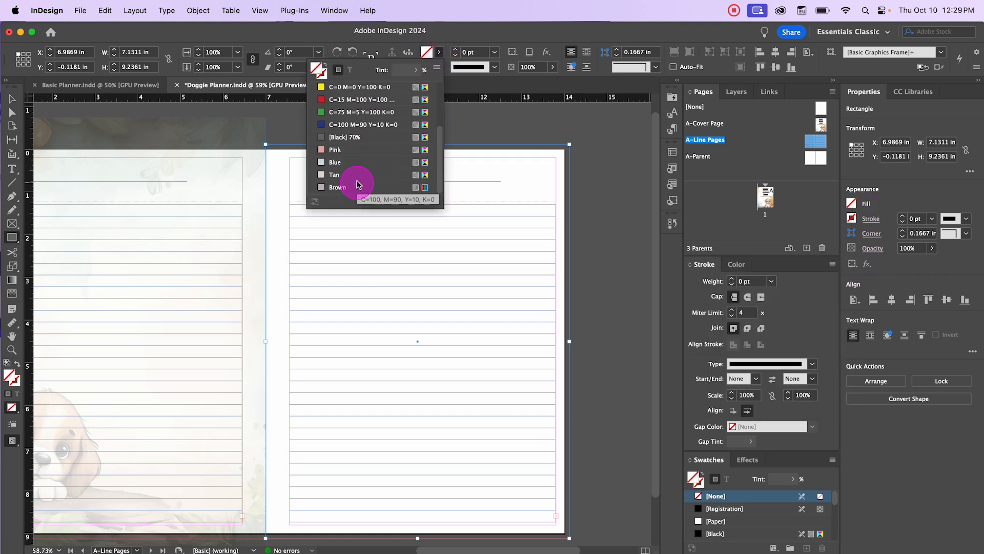
pyautogui.click(338, 150)
pyautogui.press('v')
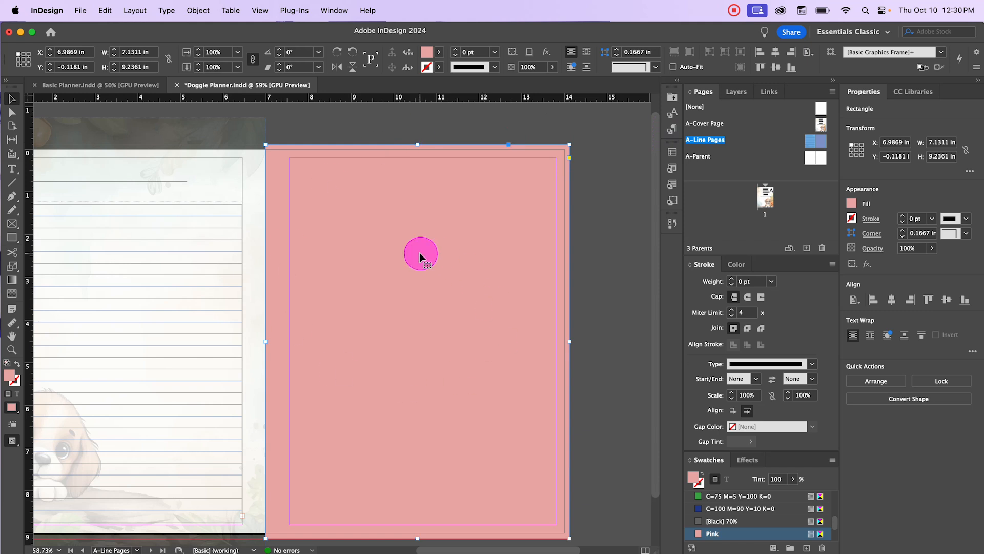
pyautogui.rightClick(410, 245)
pyautogui.moveTo(518, 340)
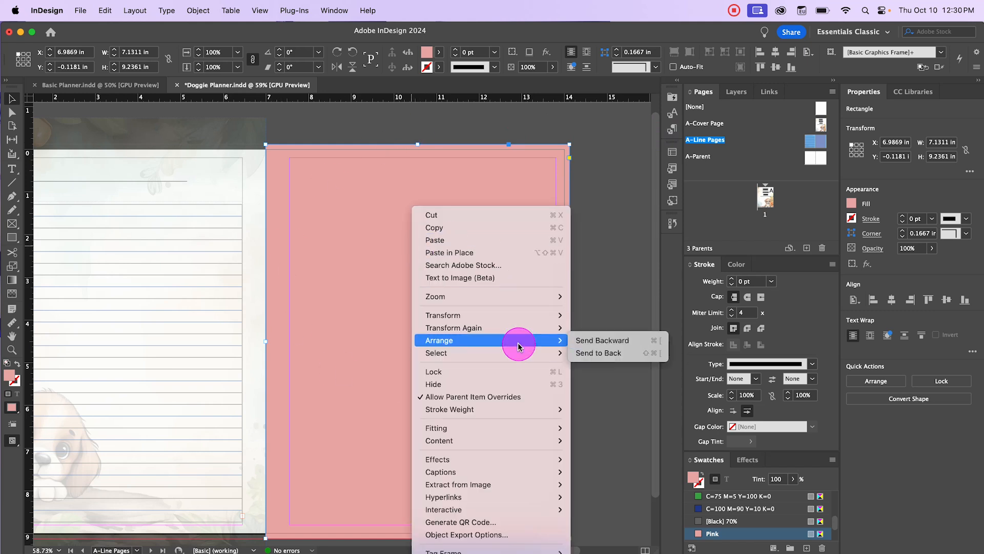
pyautogui.click(643, 353)
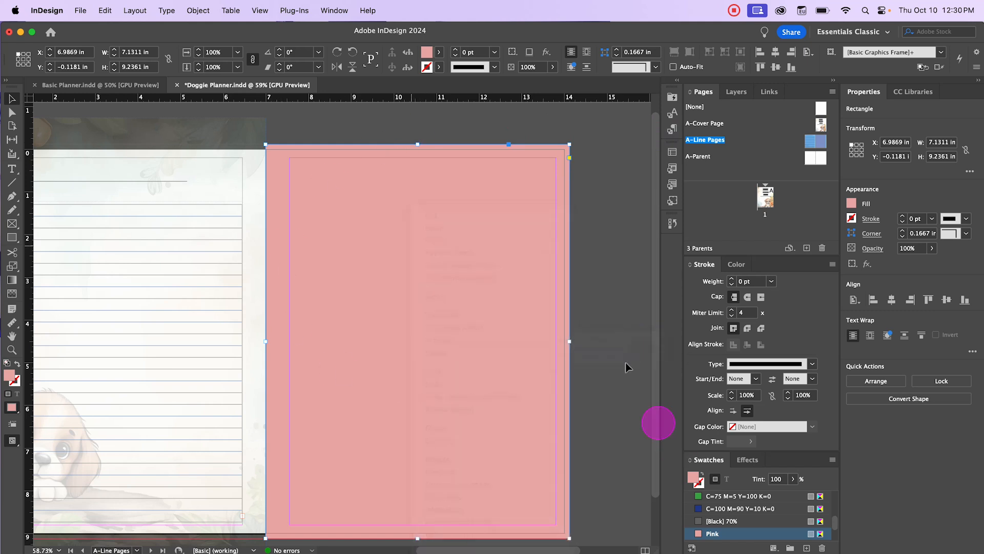
pyautogui.click(619, 303)
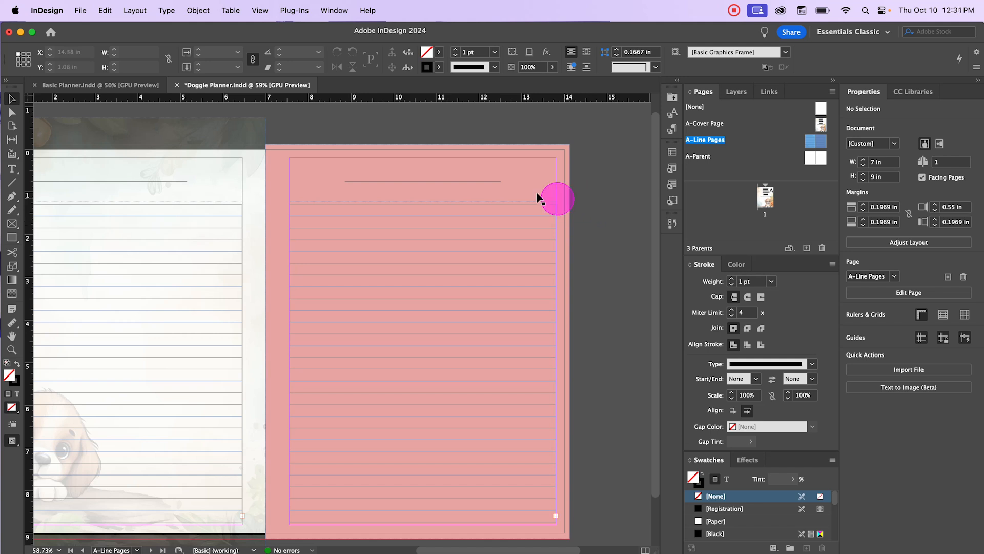
# Draw a strokeless rectangle about 6.24 by 8.49 in within the right page's margins and fill it with Paper
pyautogui.click(12, 238)
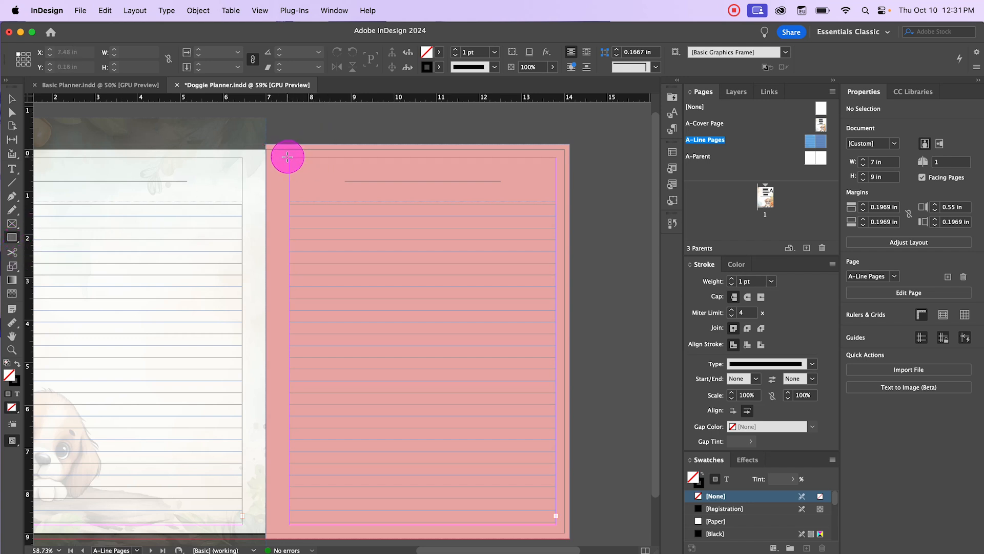
pyautogui.moveTo(288, 156)
pyautogui.mouseDown()
pyautogui.moveTo(400, 268)
pyautogui.moveTo(547, 497)
pyautogui.moveTo(556, 546)
pyautogui.moveTo(555, 441)
pyautogui.moveTo(556, 464)
pyautogui.mouseUp()
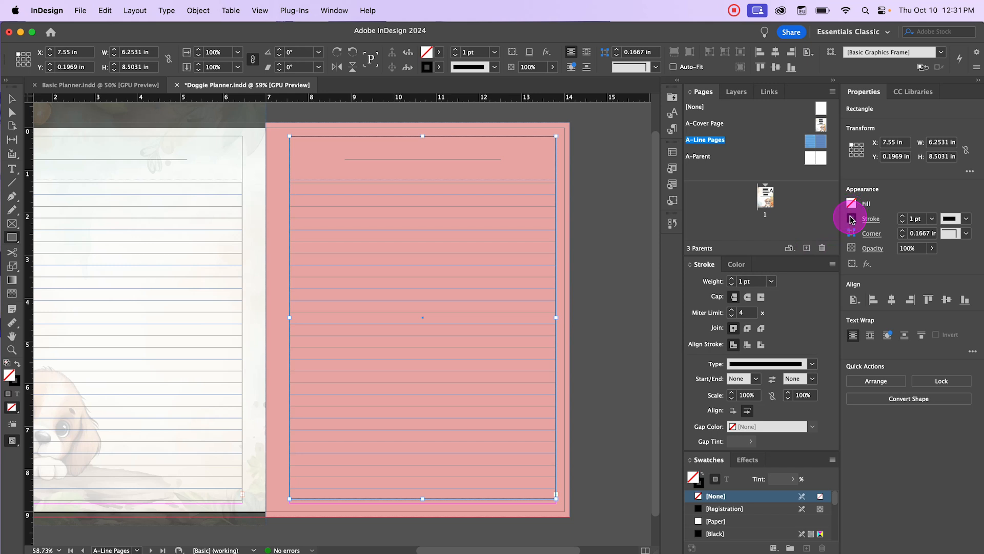
pyautogui.click(851, 219)
pyautogui.click(738, 291)
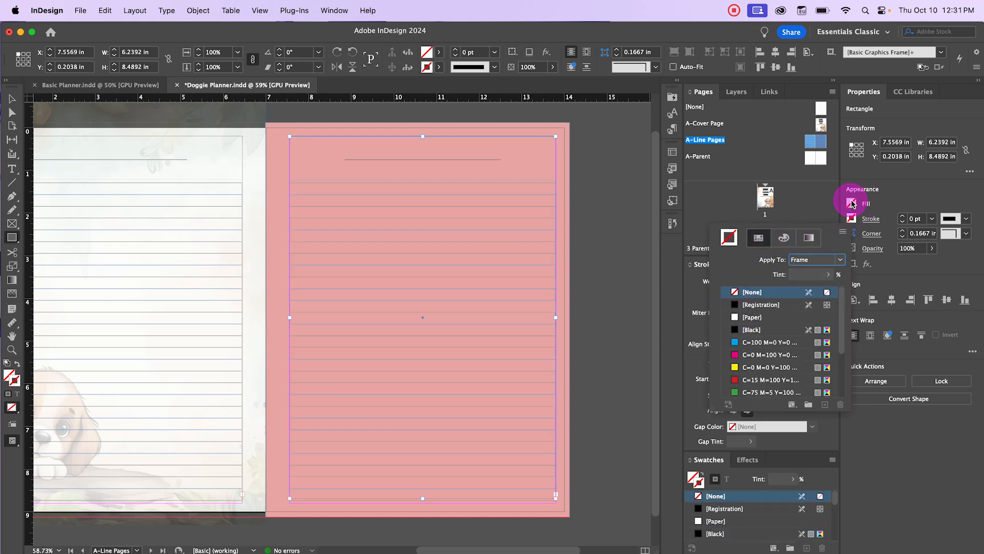
pyautogui.click(851, 203)
pyautogui.click(851, 204)
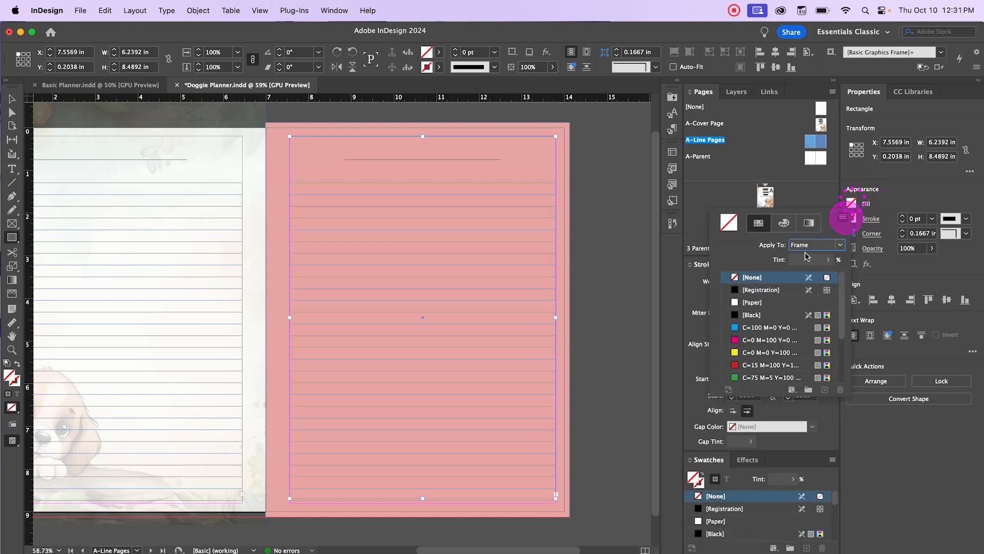
pyautogui.click(738, 302)
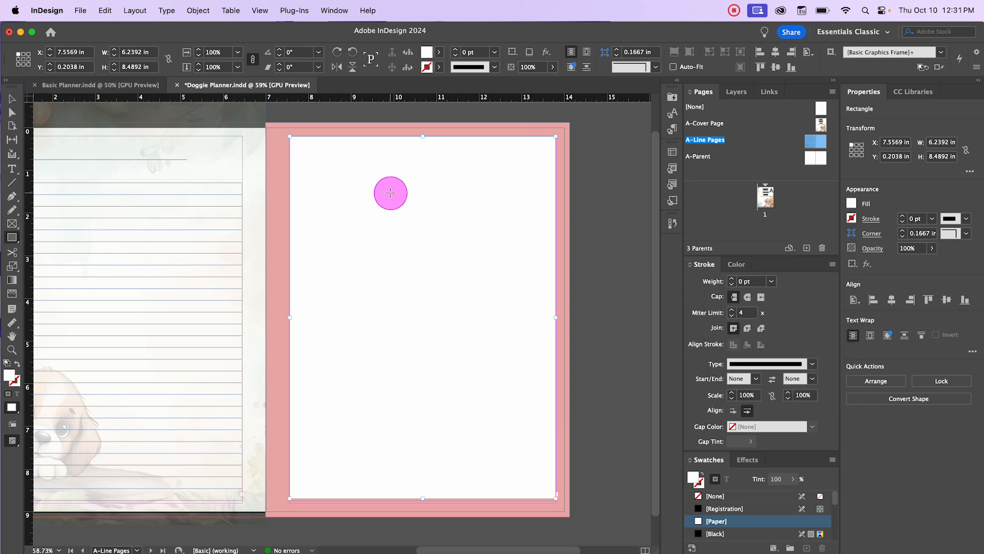
# Round all four corners of the white rectangle to a 0.13 in radius and check the page in preview mode
pyautogui.moveTo(556, 155); pyautogui.dragTo(549, 157)
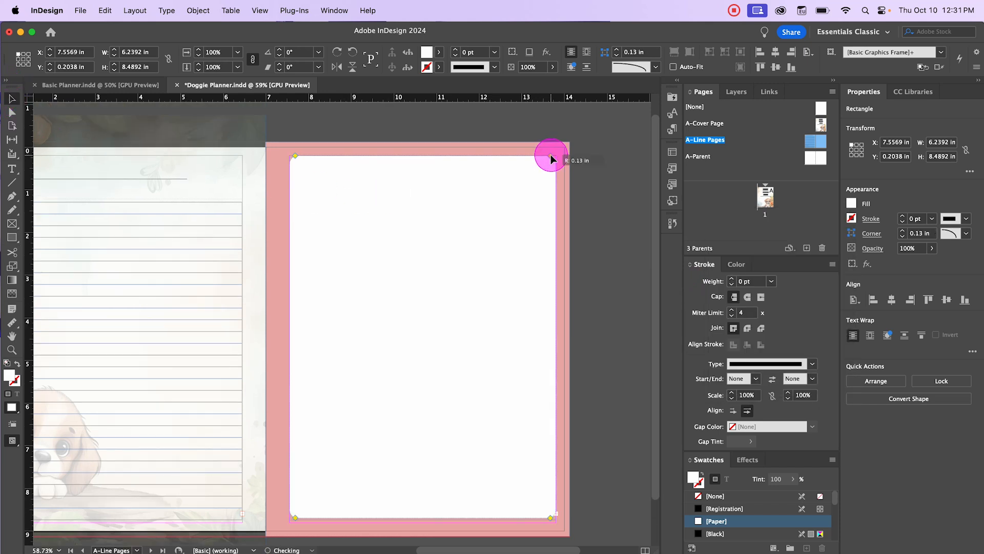
pyautogui.click(625, 197)
pyautogui.press('w')
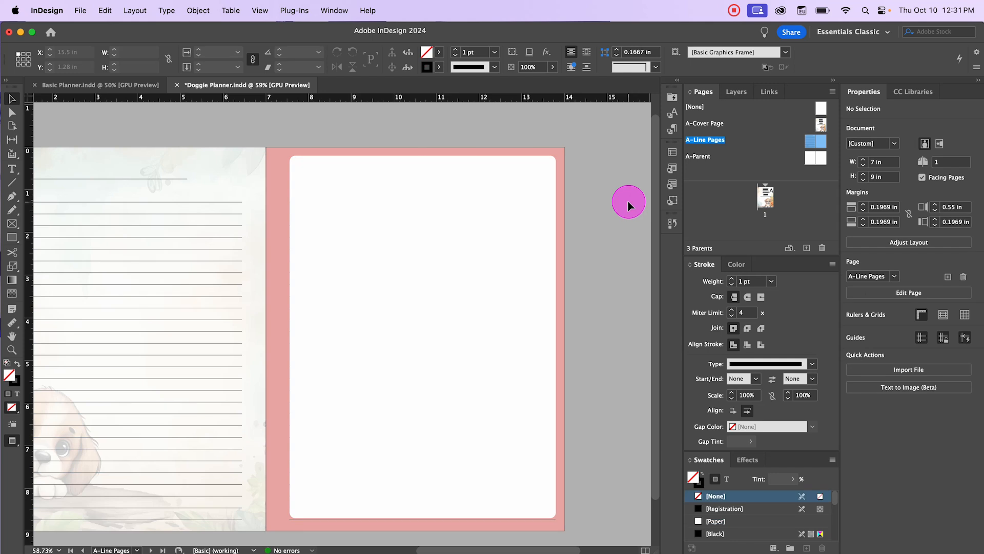
pyautogui.press('w')
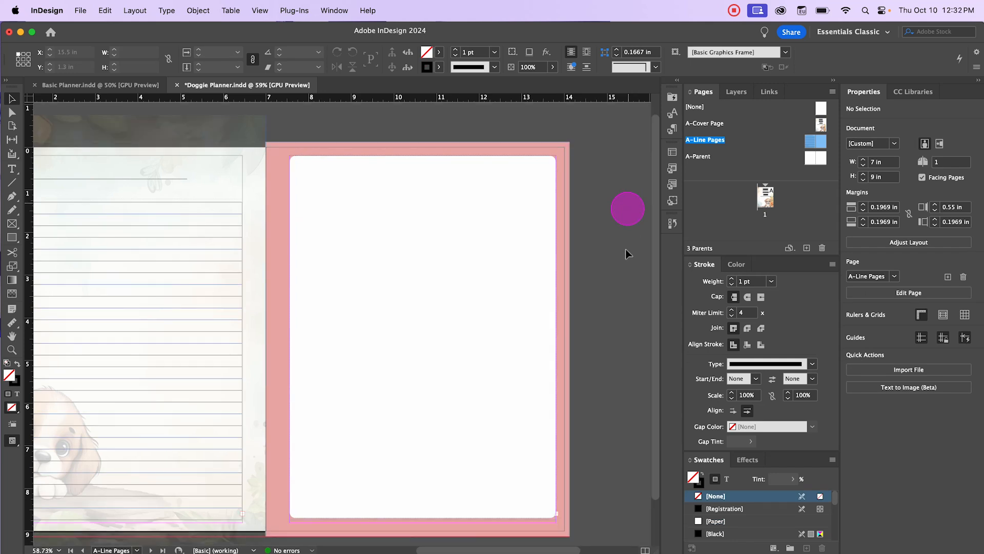
# Extend the white rectangle to about 8.6 in tall and stack it behind the ruled lines, directly above the pink background rectangle
pyautogui.scroll(-1, 563, 256)
pyautogui.rightClick(500, 301)
pyautogui.click(544, 258)
pyautogui.click(737, 91)
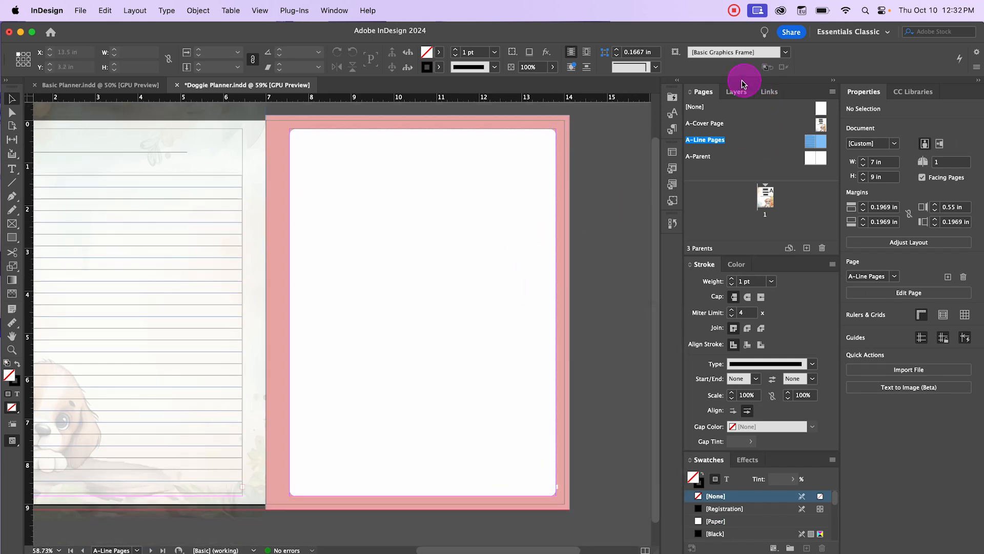
pyautogui.click(518, 164)
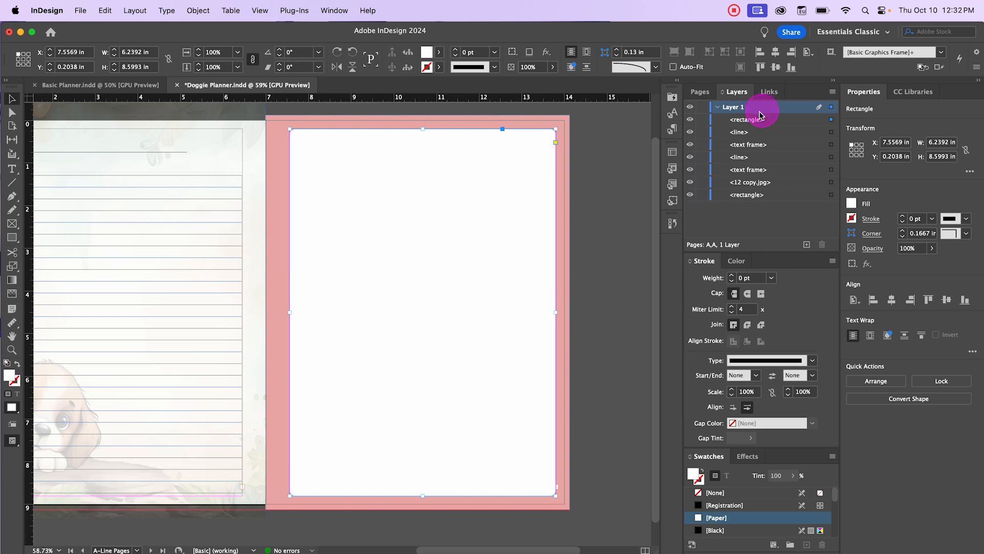
pyautogui.moveTo(750, 122); pyautogui.dragTo(758, 185)
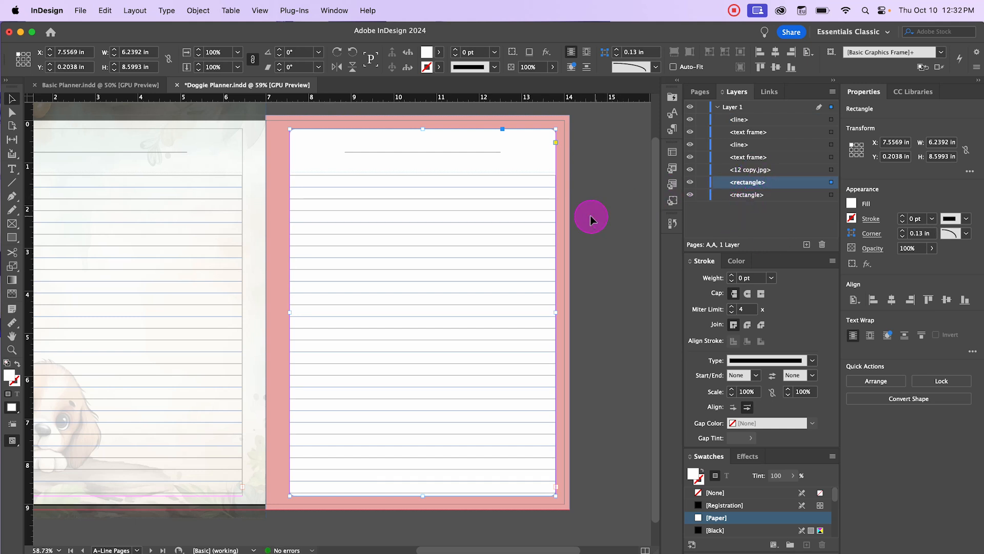
pyautogui.click(603, 202)
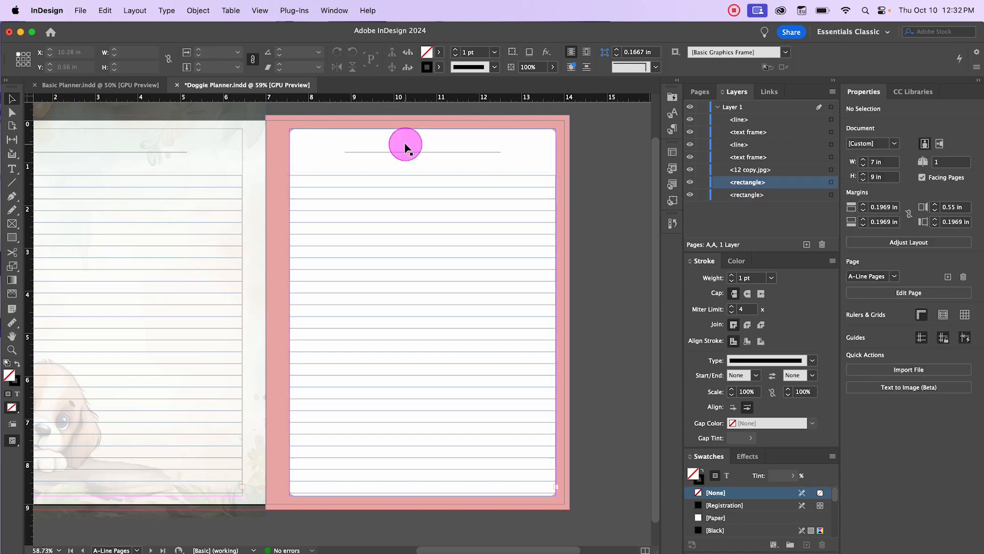
pyautogui.moveTo(405, 148); pyautogui.dragTo(415, 194)
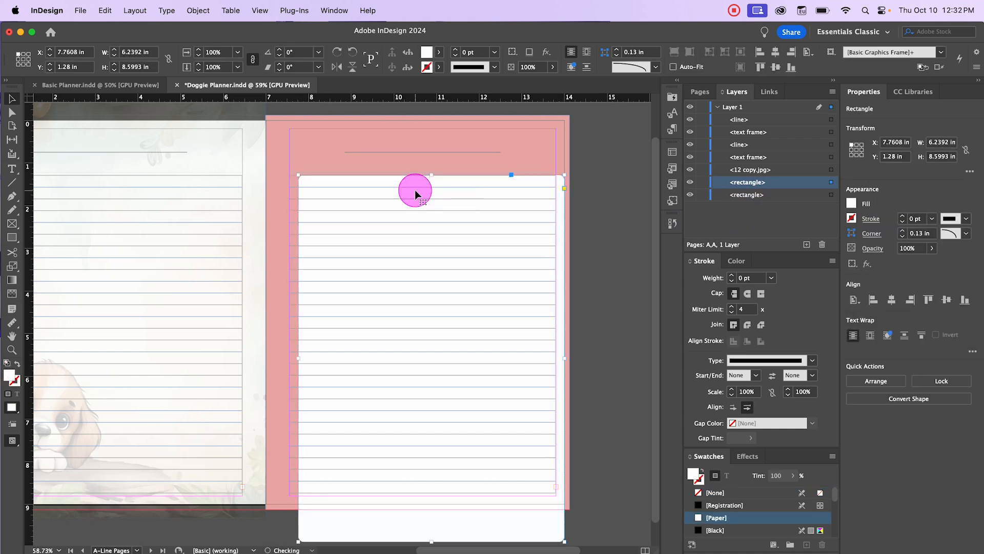
pyautogui.press('super+z')
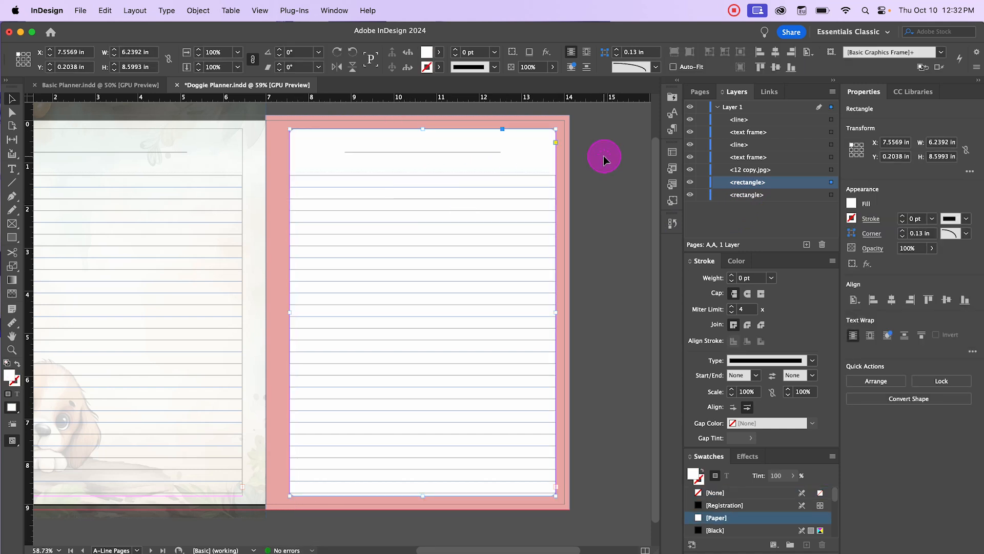
pyautogui.click(604, 160)
# Lock the white rounded rectangle and the pink background rectangle on the right page
pyautogui.click(553, 143)
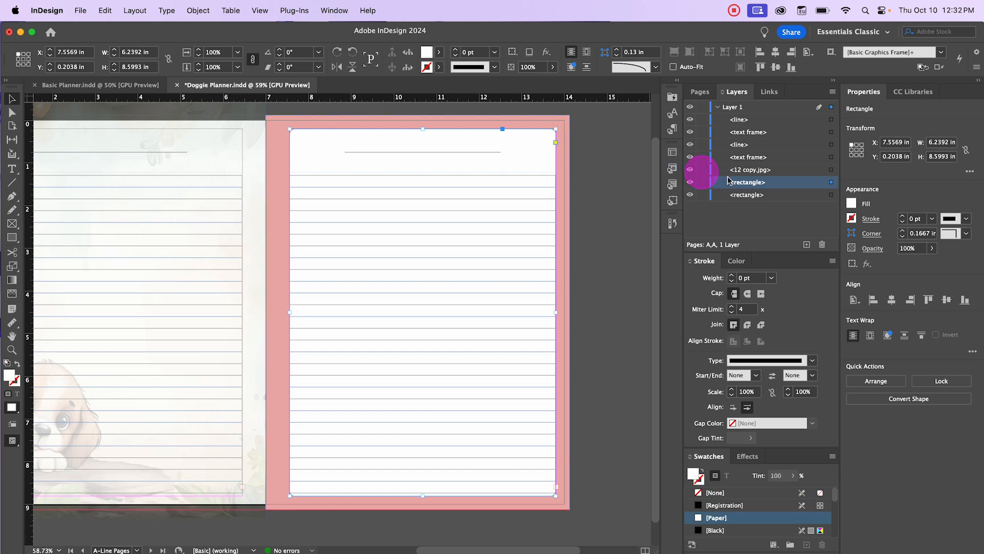
pyautogui.moveTo(728, 179); pyautogui.dragTo(753, 193)
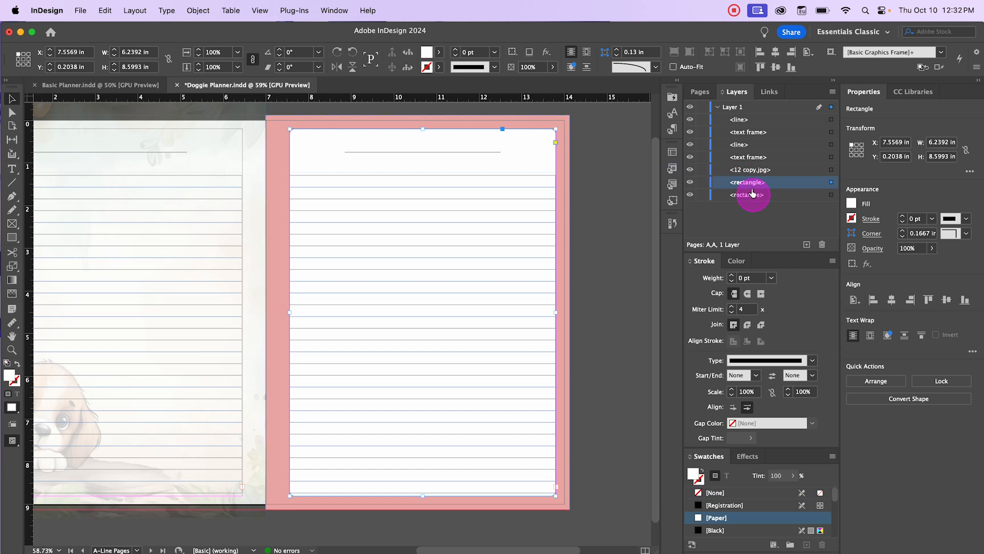
pyautogui.click(702, 183)
pyautogui.click(702, 194)
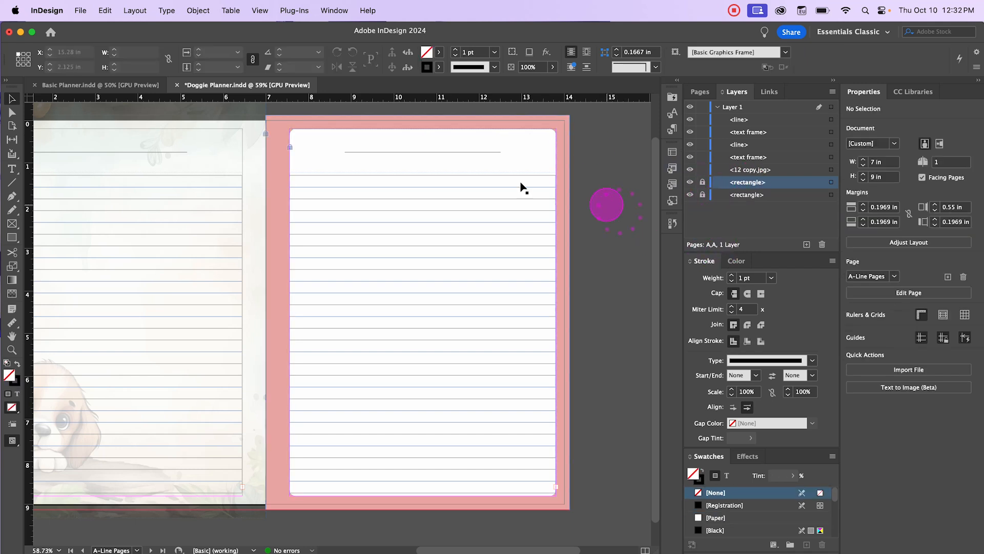
# Scale the right page's ruled text frame down proportionally to about 5.78 by 7.01 in
pyautogui.moveTo(318, 136); pyautogui.dragTo(518, 274)
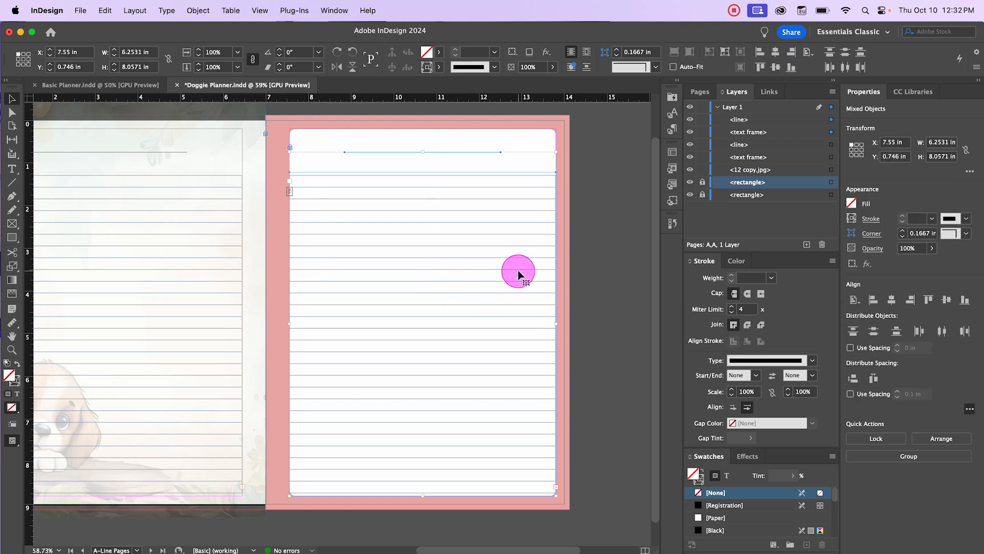
pyautogui.click(555, 496)
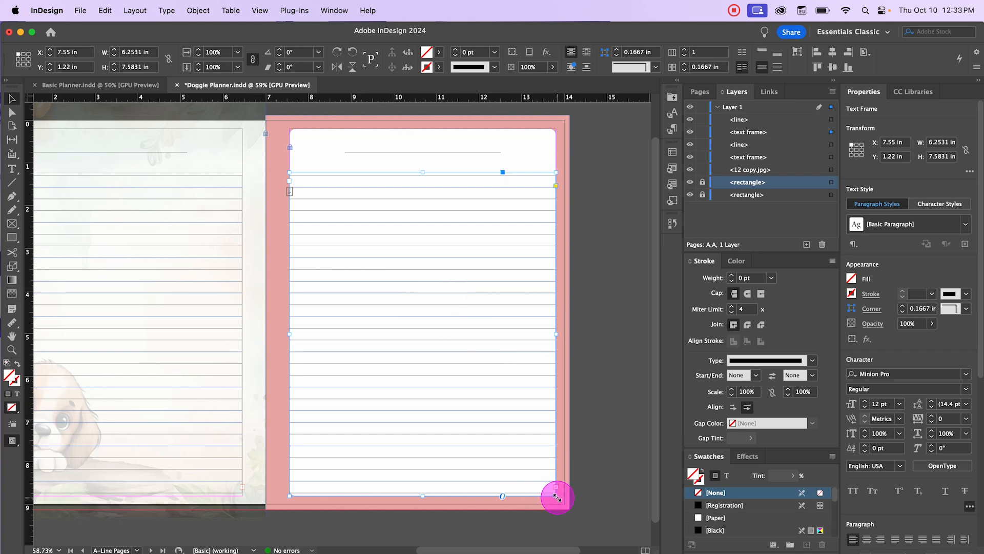
pyautogui.moveTo(556, 495); pyautogui.dragTo(536, 463)
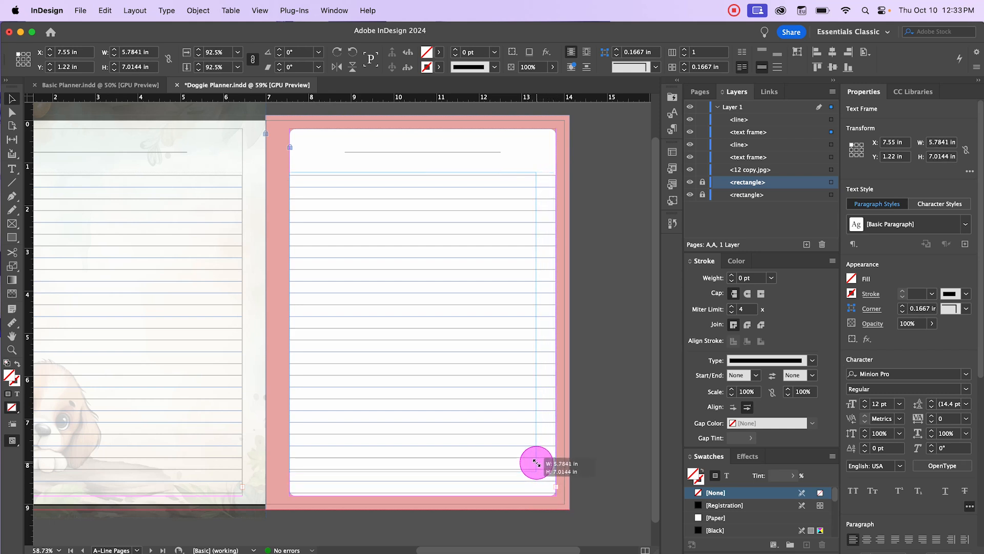
pyautogui.moveTo(536, 463); pyautogui.dragTo(535, 463)
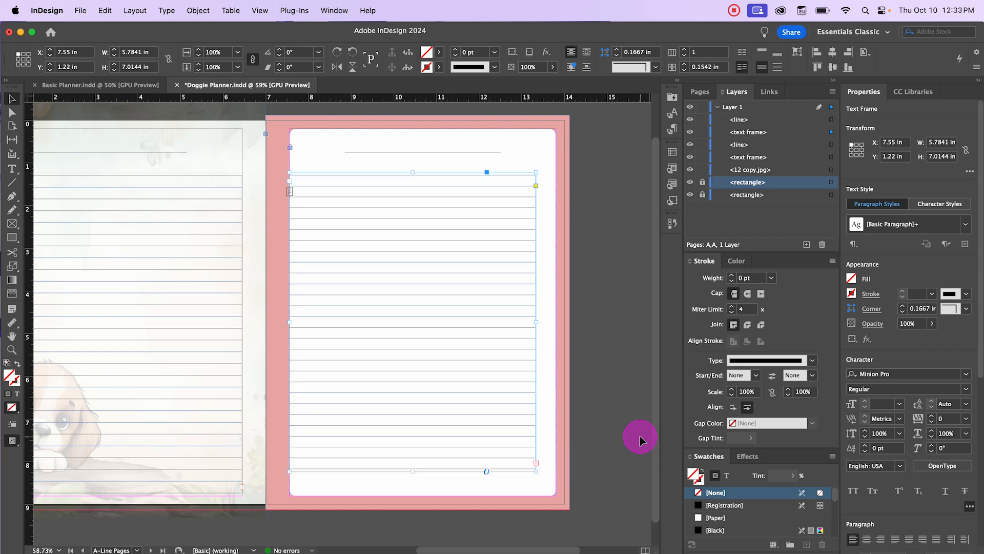
# Center the ruled text frame horizontally with alignment relative to the margins and preview the page
pyautogui.click(555, 145)
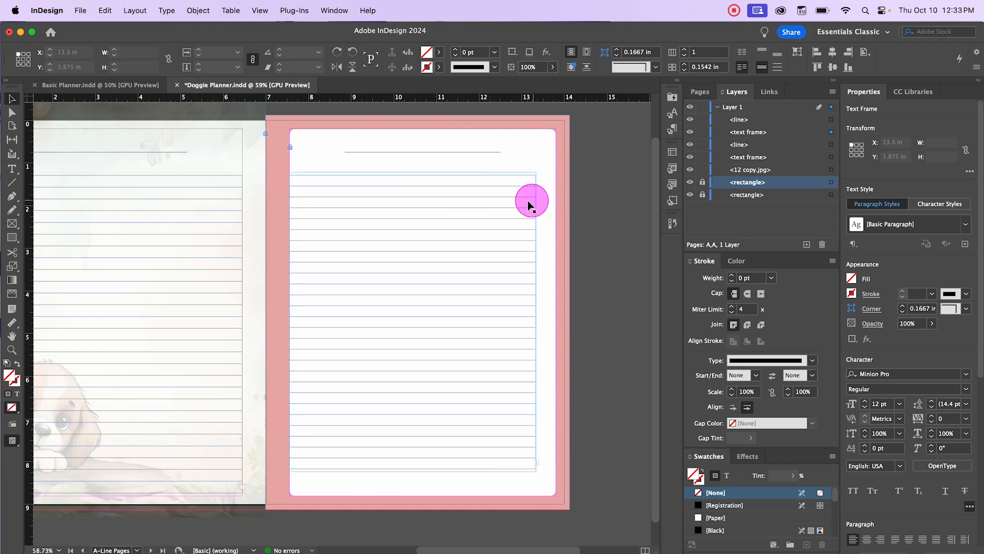
pyautogui.click(486, 217)
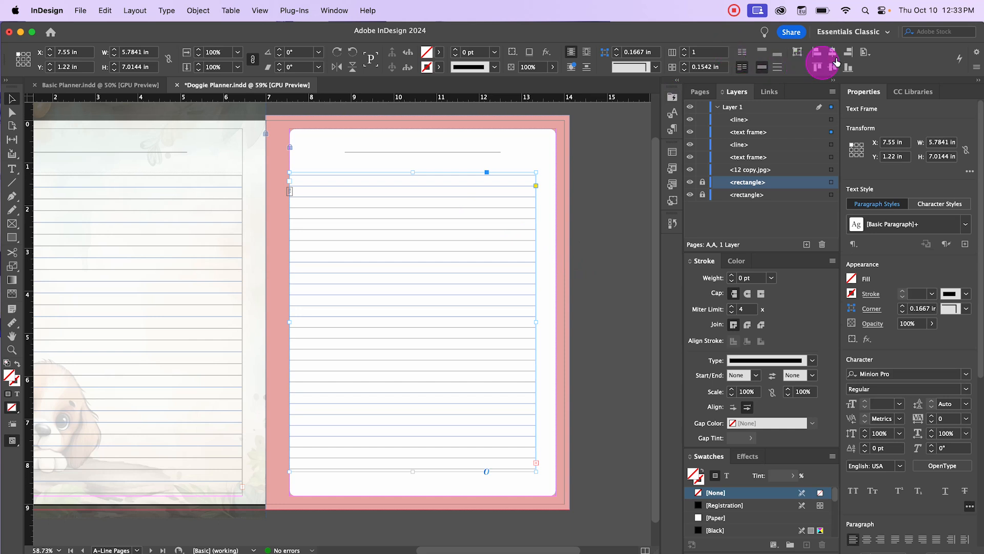
pyautogui.click(866, 54)
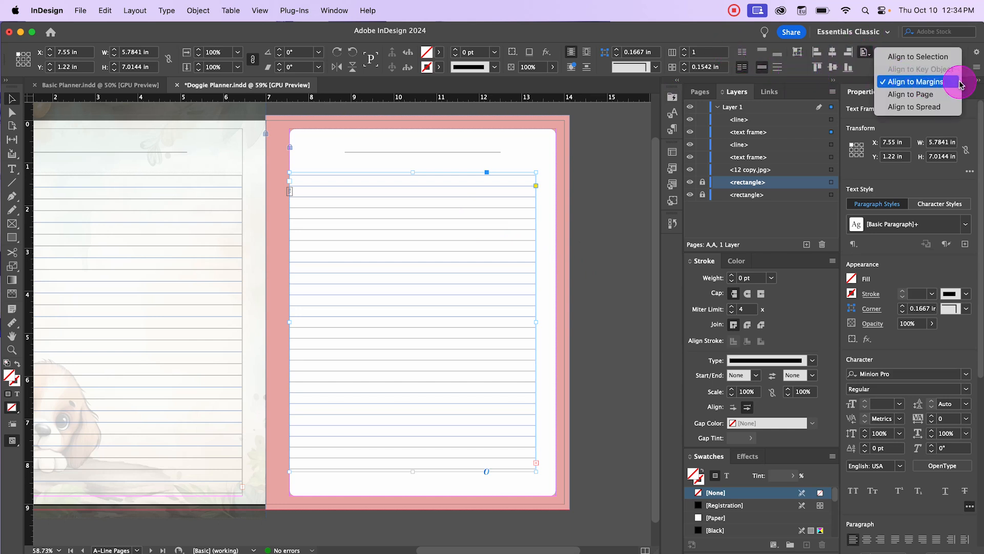
pyautogui.click(836, 55)
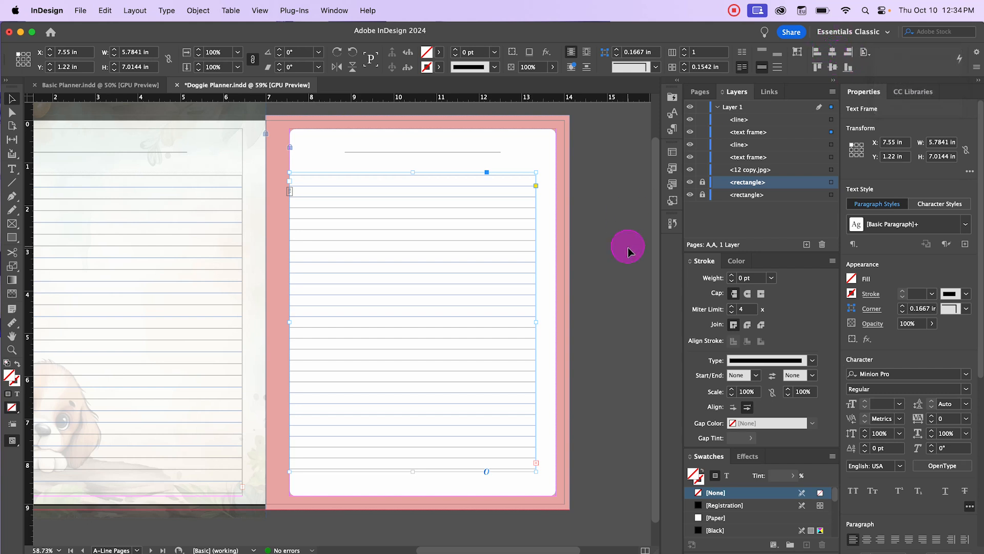
pyautogui.click(834, 55)
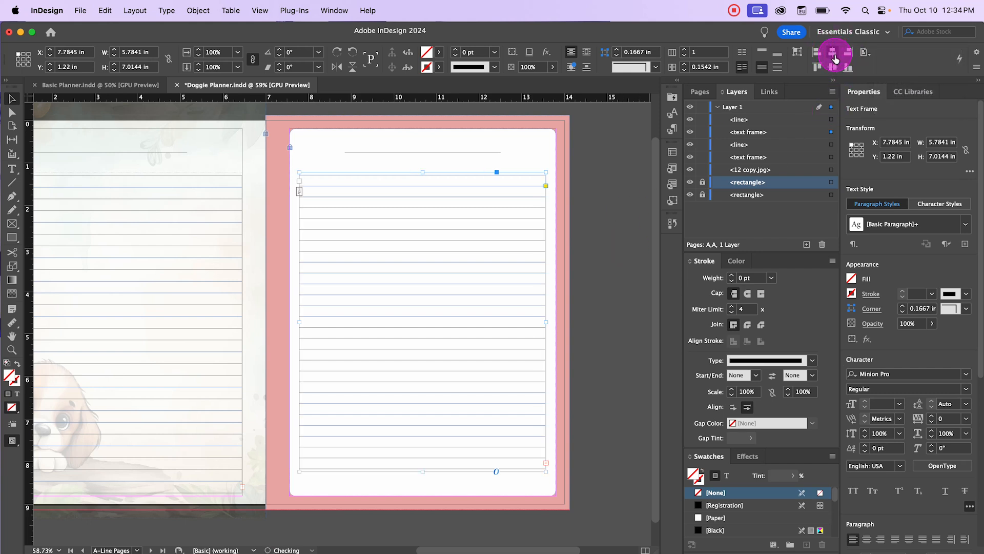
pyautogui.click(620, 226)
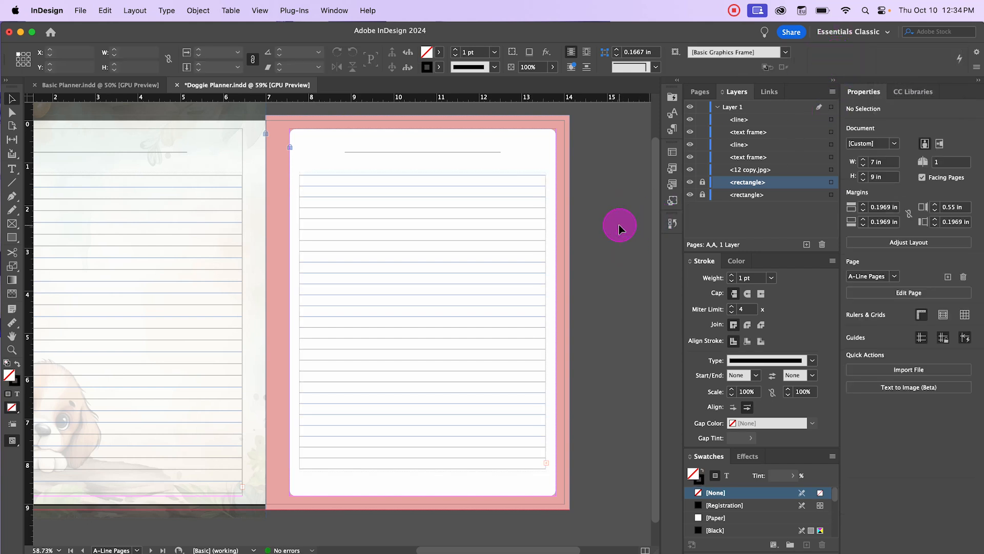
pyautogui.press('w')
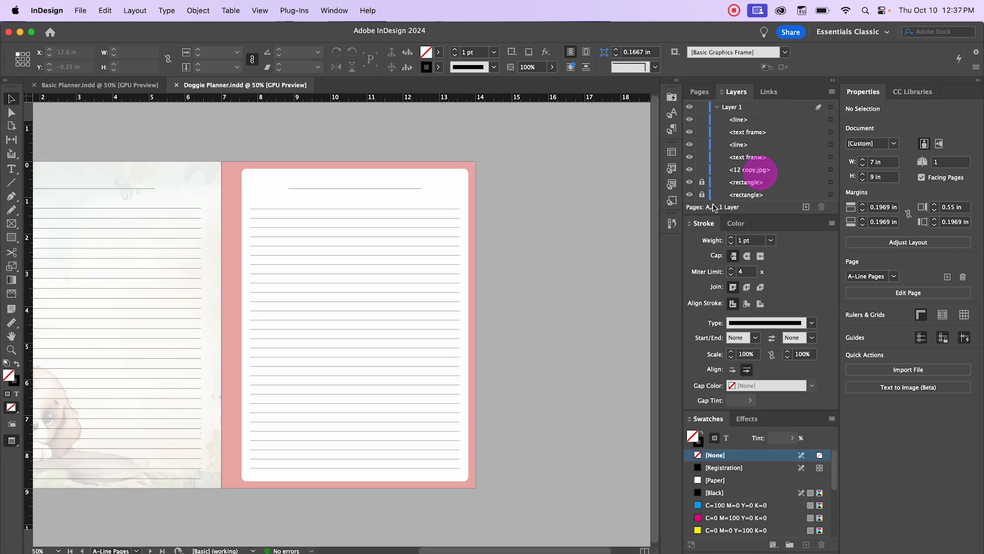
# Unlock the white rounded rectangle and scale it together with its title line and ruled text frame to about 5.96 by 8.21 in
pyautogui.click(703, 183)
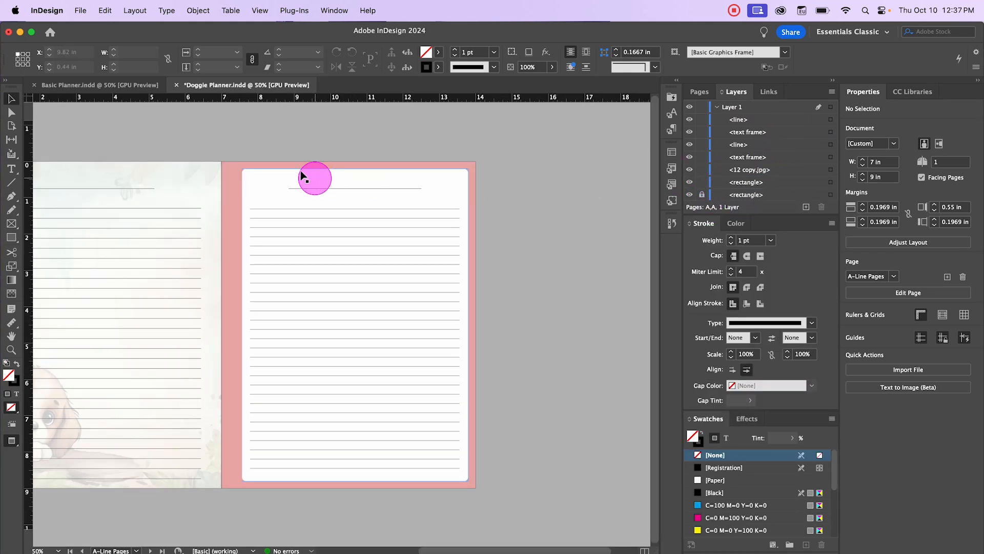
pyautogui.moveTo(235, 151); pyautogui.dragTo(457, 451)
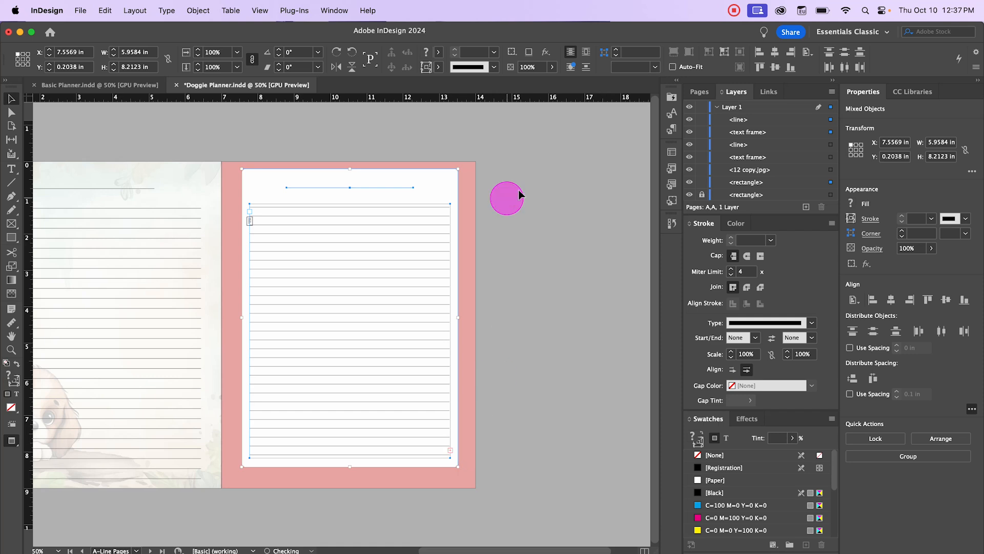
# Group the white rectangle with its title line and ruled text frame, centering them horizontally and vertically within the margins
pyautogui.click(775, 53)
pyautogui.press('super+g')
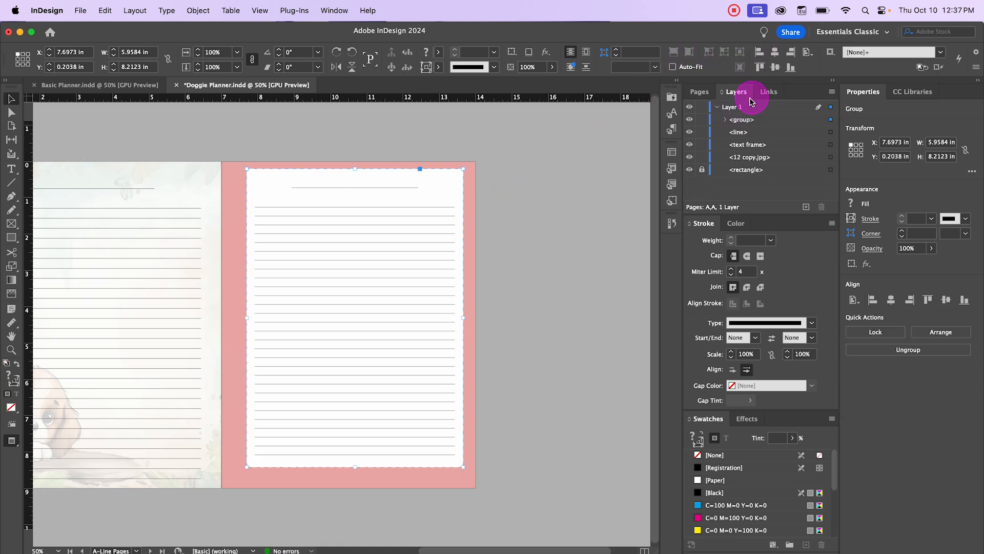
pyautogui.click(775, 67)
pyautogui.click(509, 220)
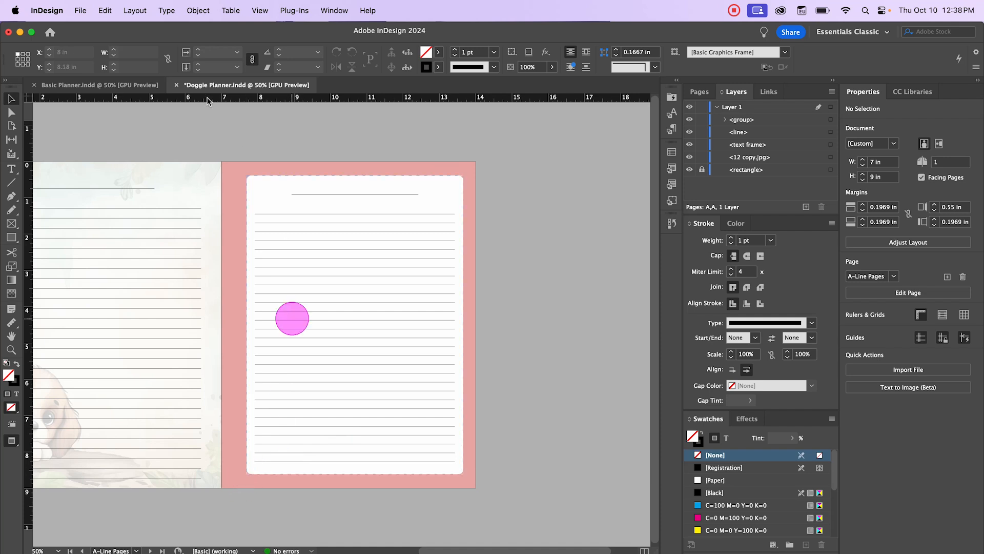
# Place the dog image Recurso 2101 copy.png at about 1.02 by 1.52 in over the white card's upper-right corner
pyautogui.click(80, 11)
pyautogui.click(153, 180)
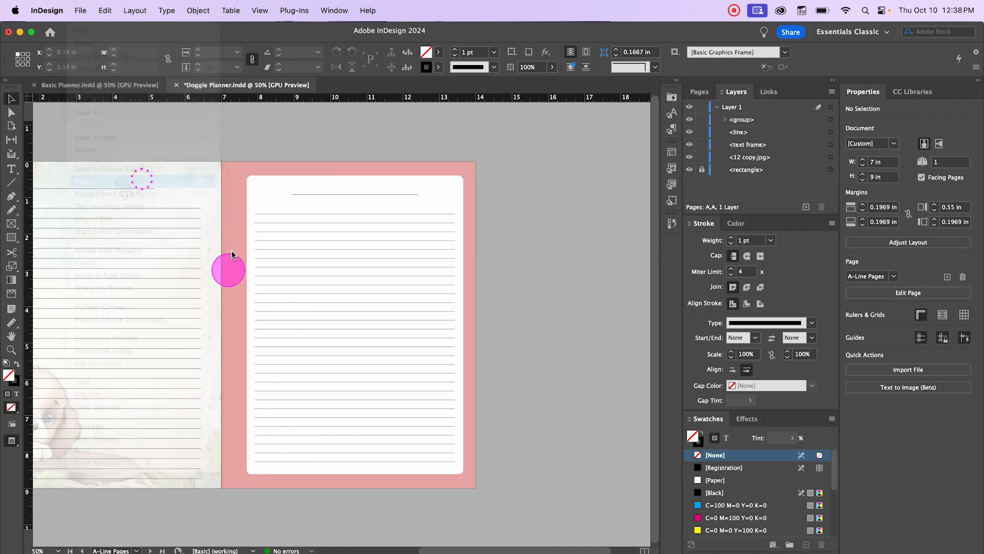
pyautogui.click(696, 341)
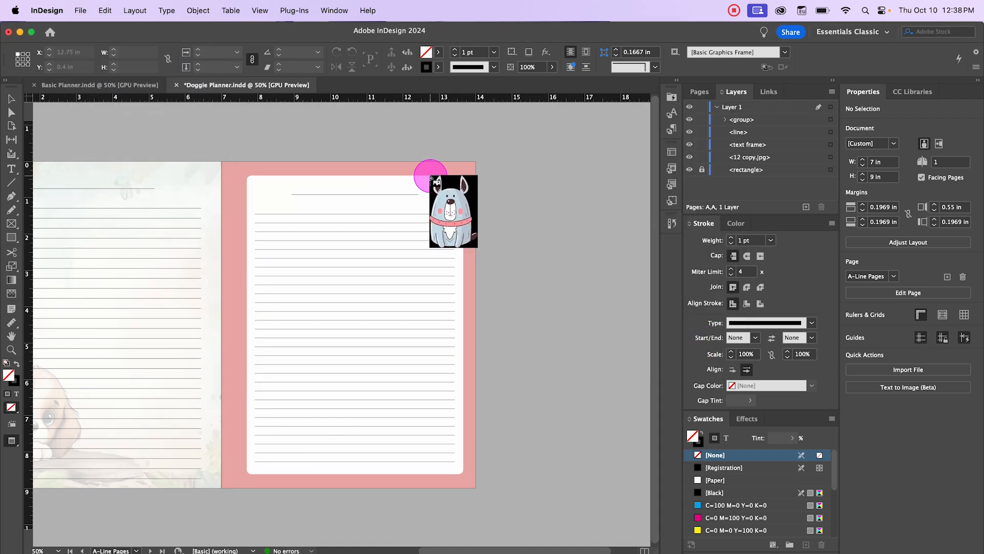
pyautogui.moveTo(428, 170); pyautogui.dragTo(465, 224)
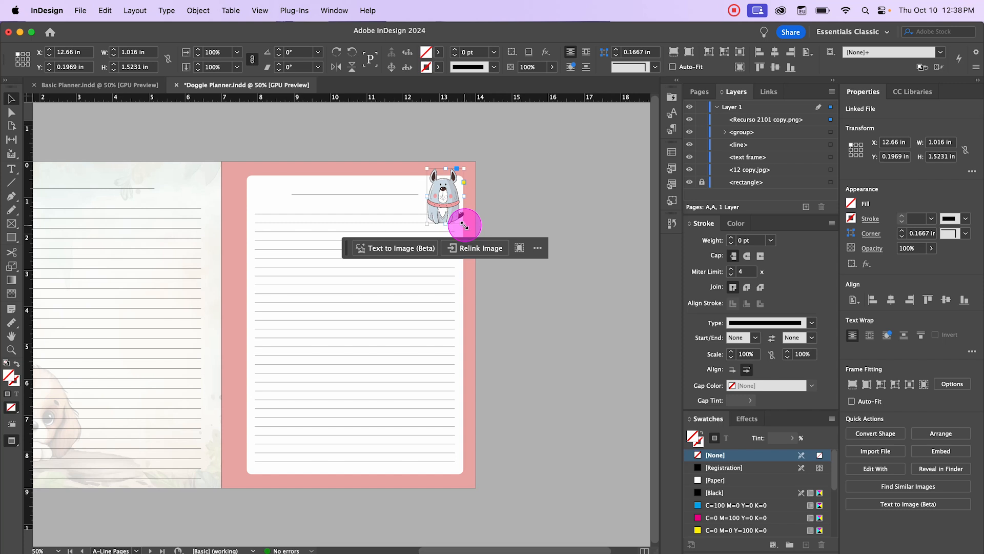
# Enlarge the grey dog image at the white card's upper-right corner to about 1.14 by 1.71 in
pyautogui.moveTo(464, 225); pyautogui.dragTo(468, 230)
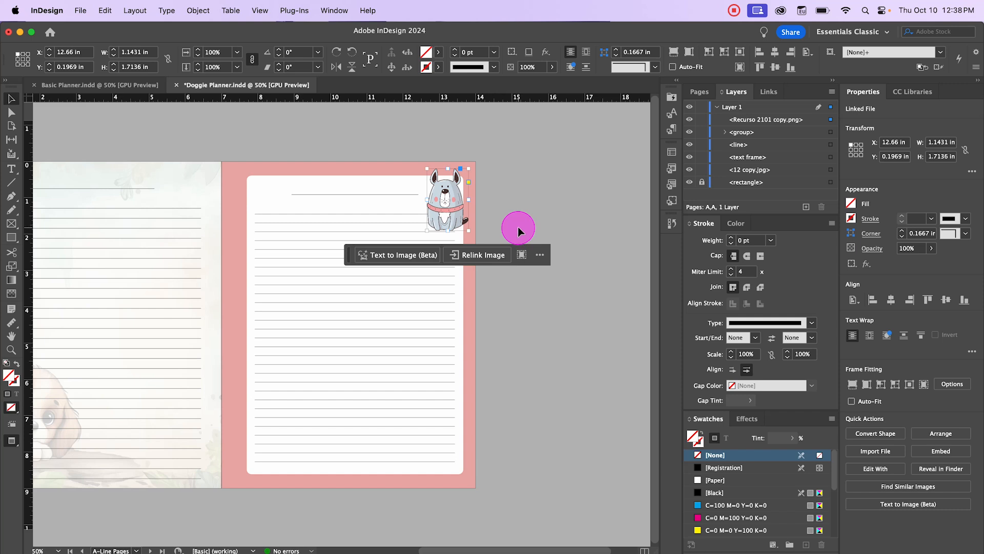
pyautogui.click(569, 159)
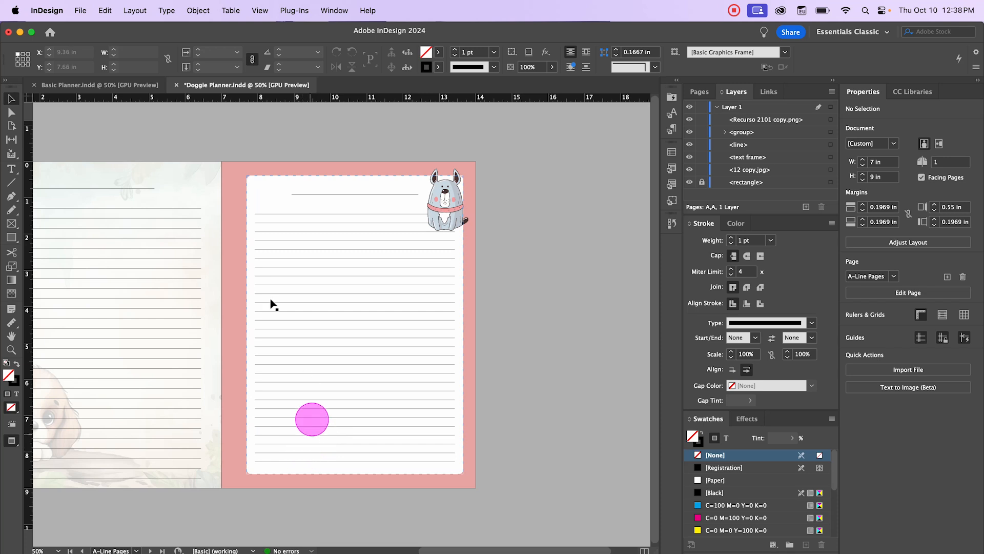
# Place the image Recurso 401 copy.png at about 1.47 by 1.48 in over the white card's lower-left corner
pyautogui.click(81, 11)
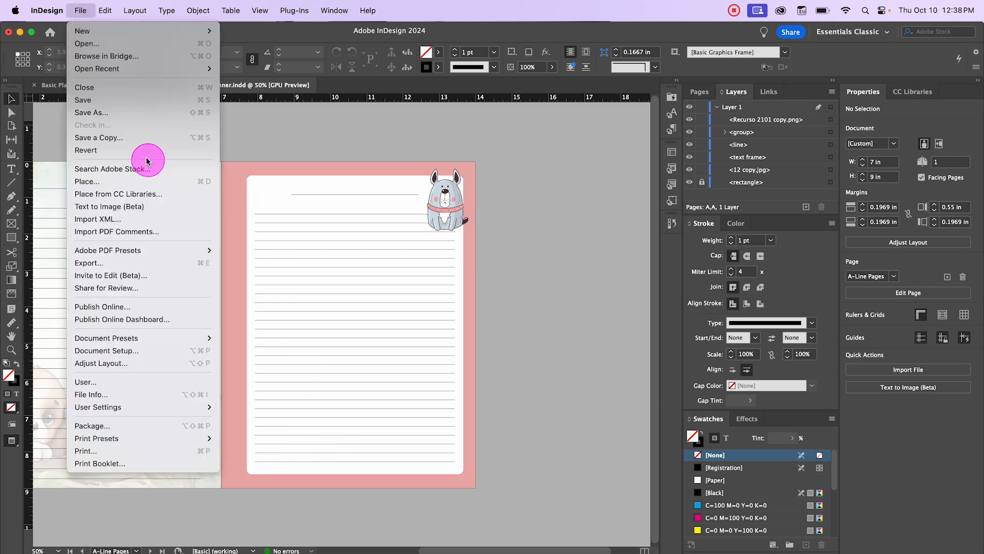
pyautogui.click(138, 179)
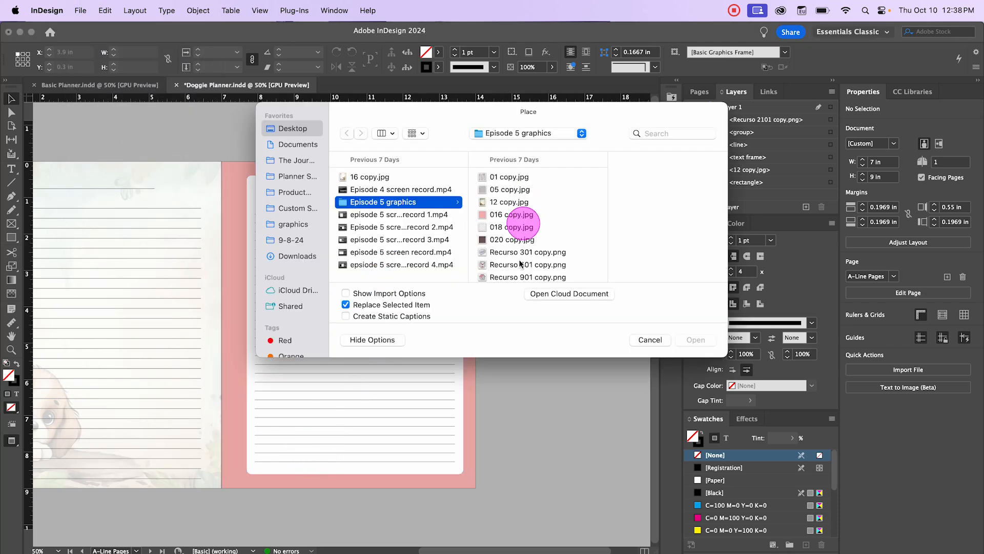
pyautogui.scroll(-2, 510, 272)
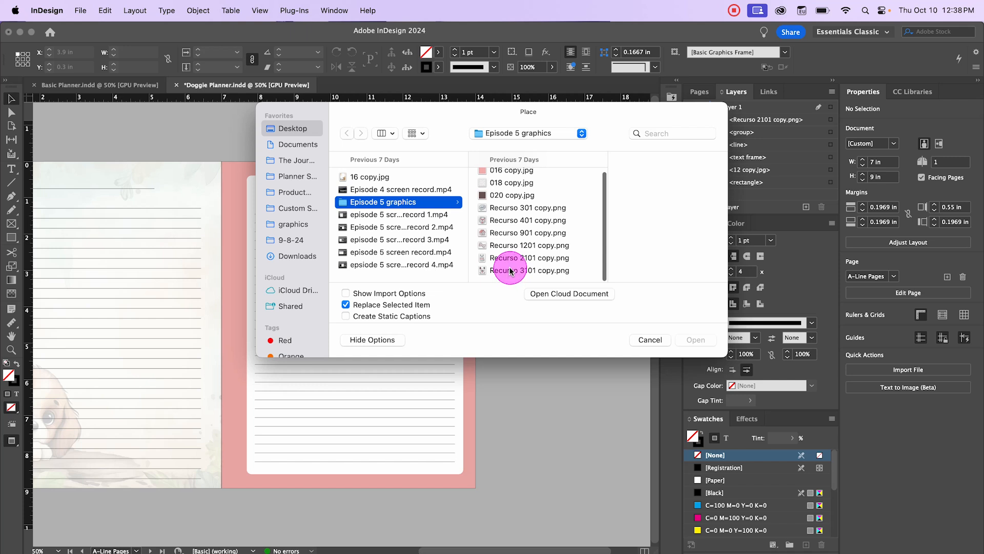
pyautogui.click(510, 271)
pyautogui.click(507, 258)
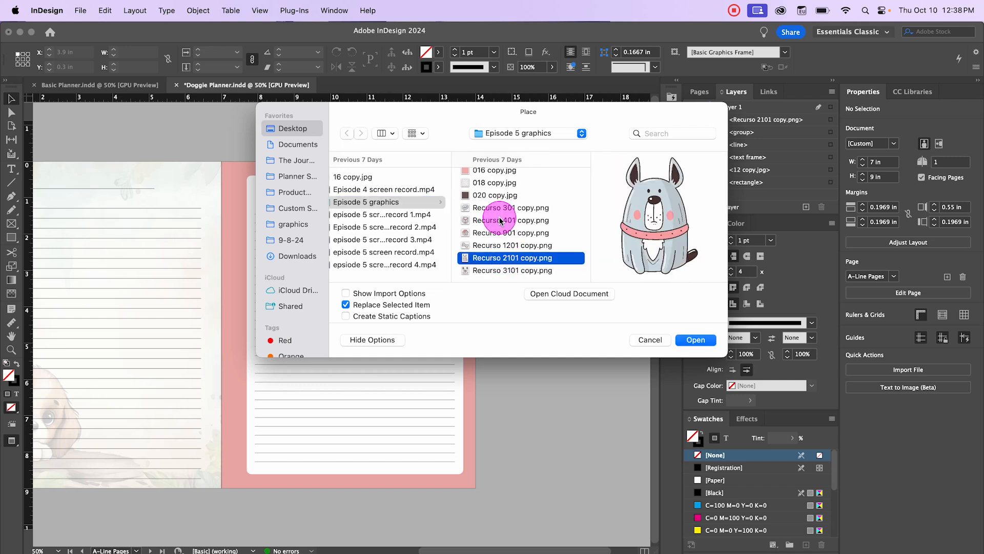
pyautogui.click(494, 220)
pyautogui.click(693, 339)
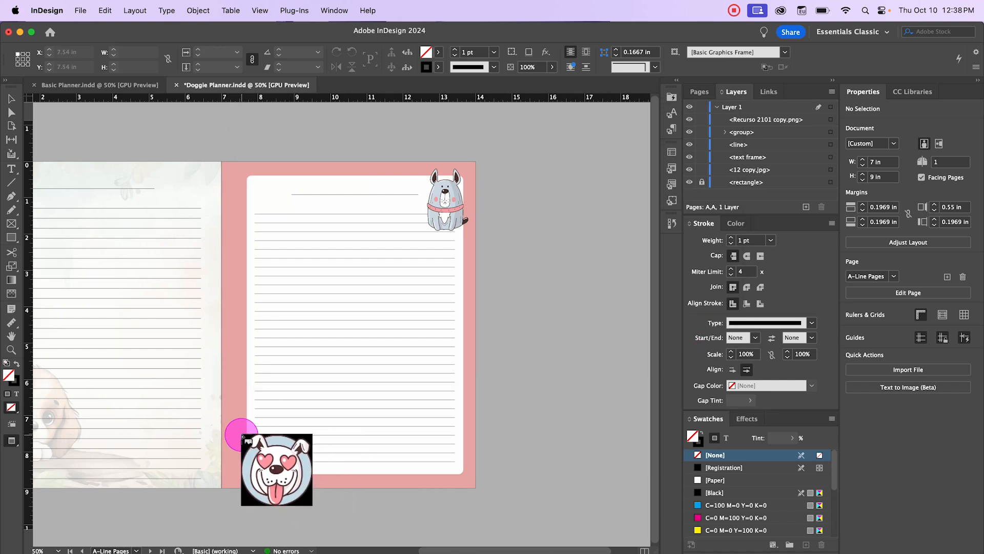
pyautogui.moveTo(241, 433); pyautogui.dragTo(296, 457)
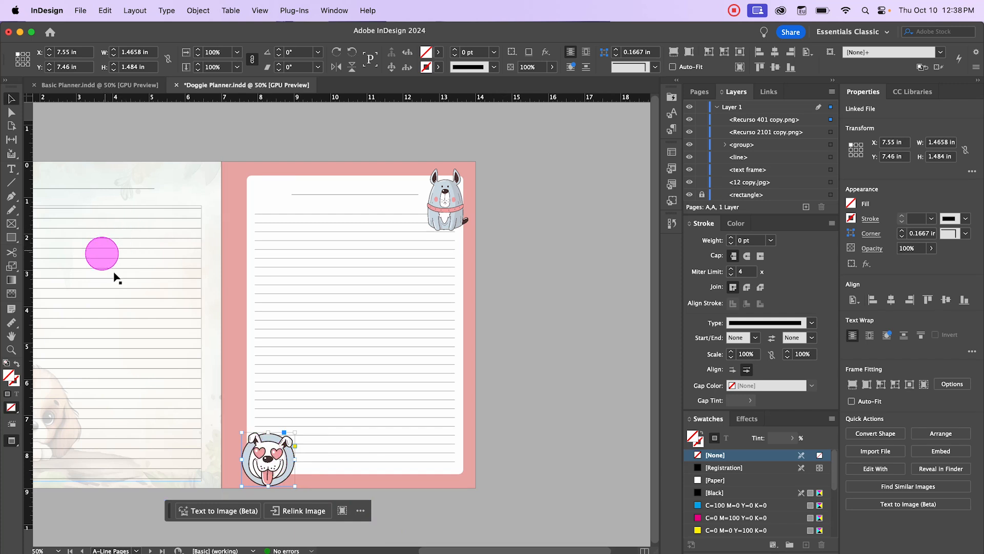
# Shrink the heart-eyed dog badge to about 1.25 by 1.26 in and nudge it slightly right over the card's corner
pyautogui.click(270, 435)
pyautogui.moveTo(270, 435); pyautogui.dragTo(272, 430)
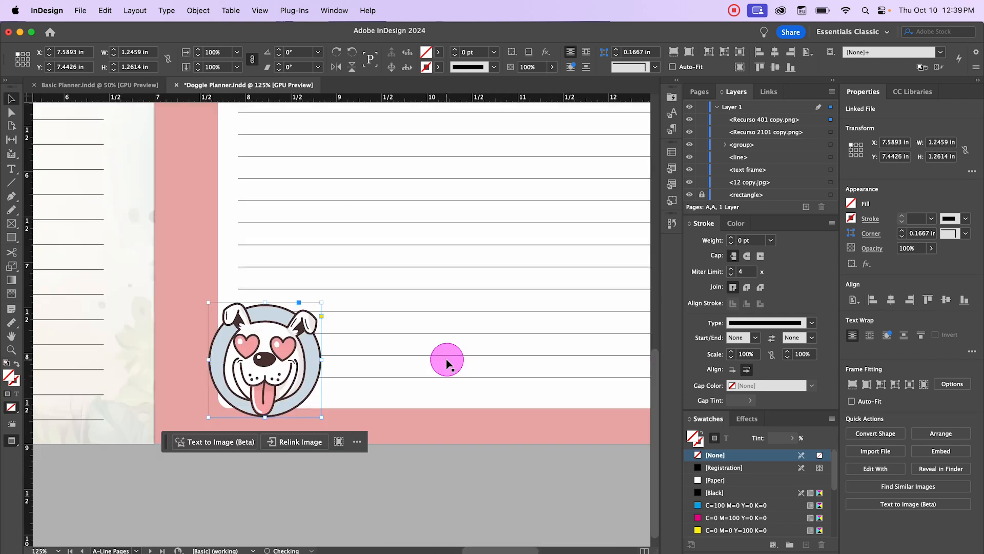
pyautogui.press('Left')
pyautogui.press('Left')
pyautogui.press('Right')
pyautogui.press('Right')
pyautogui.press('Right')
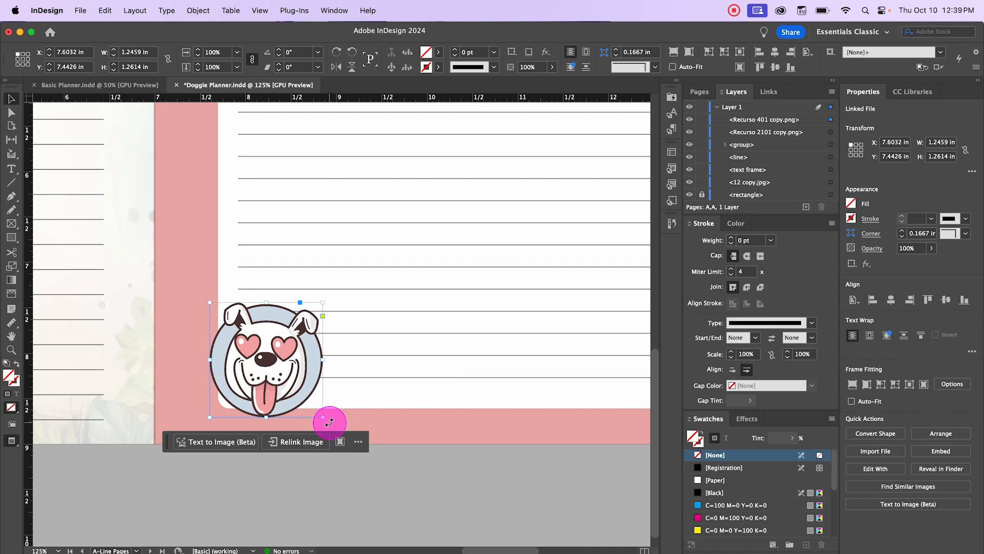
# Rotate the heart-eyed dog badge to 12° and check the whole lined spread
pyautogui.moveTo(329, 422)
pyautogui.mouseDown()
pyautogui.moveTo(336, 410)
pyautogui.moveTo(347, 417)
pyautogui.mouseUp()
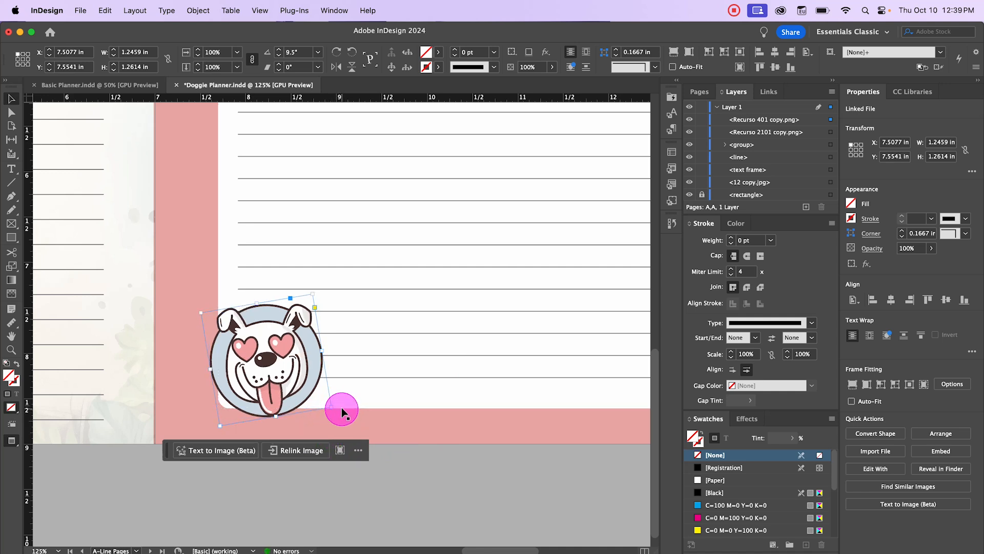
pyautogui.moveTo(336, 410); pyautogui.dragTo(340, 404)
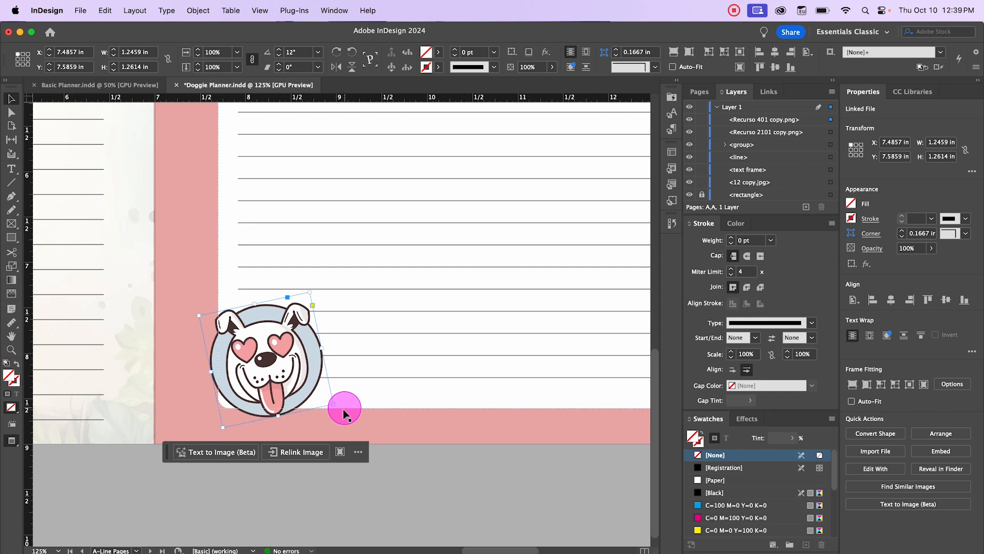
pyautogui.click(462, 434)
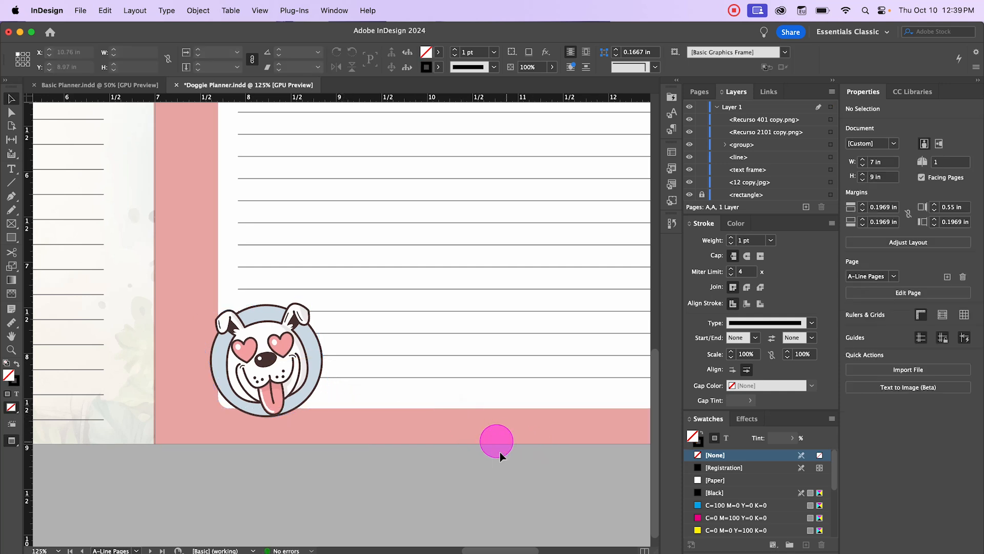
pyautogui.press('super+minus')
pyautogui.press('super+minus')
pyautogui.press('super+minus')
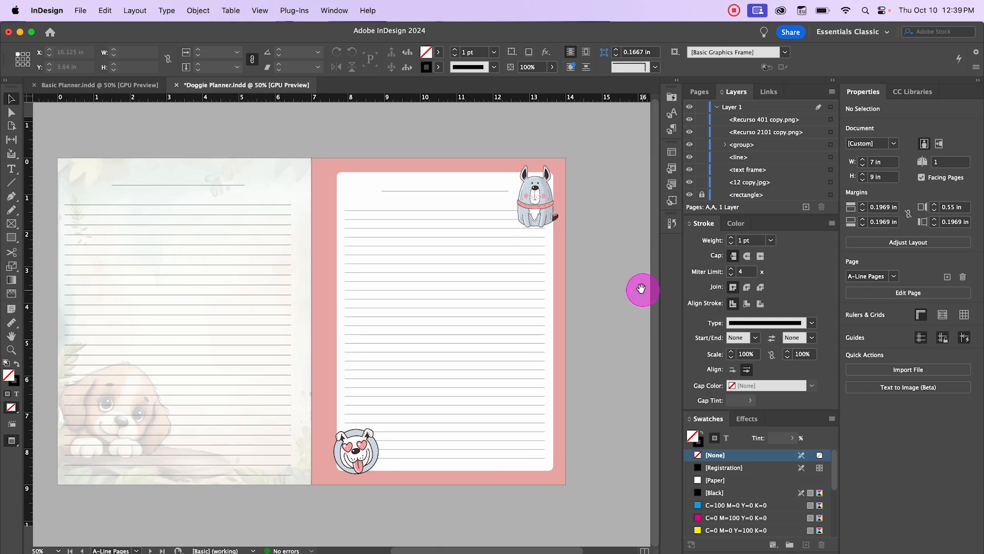
pyautogui.hscroll(3, 582, 266)
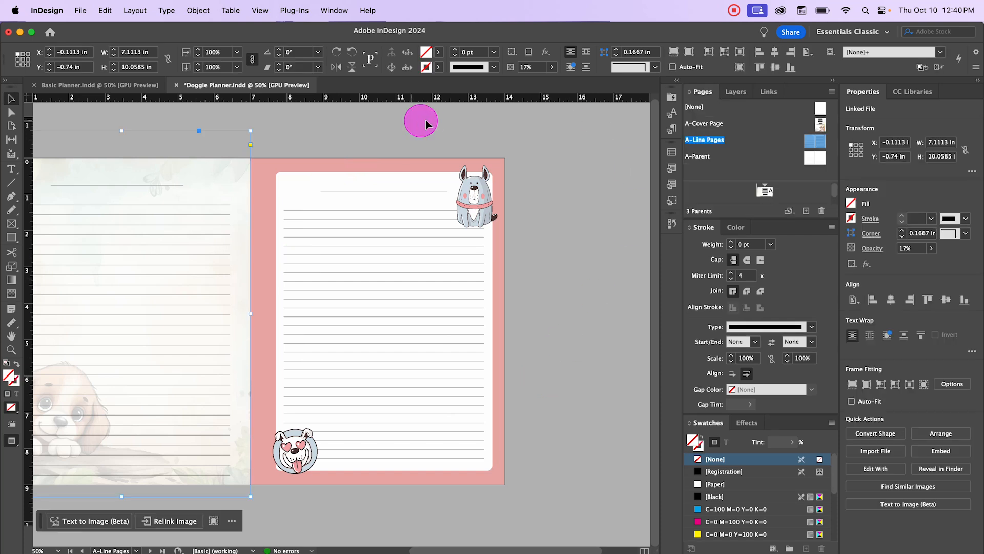
# Open the blank A-Parent spread and rename the parent as Grid paper
pyautogui.click(430, 119)
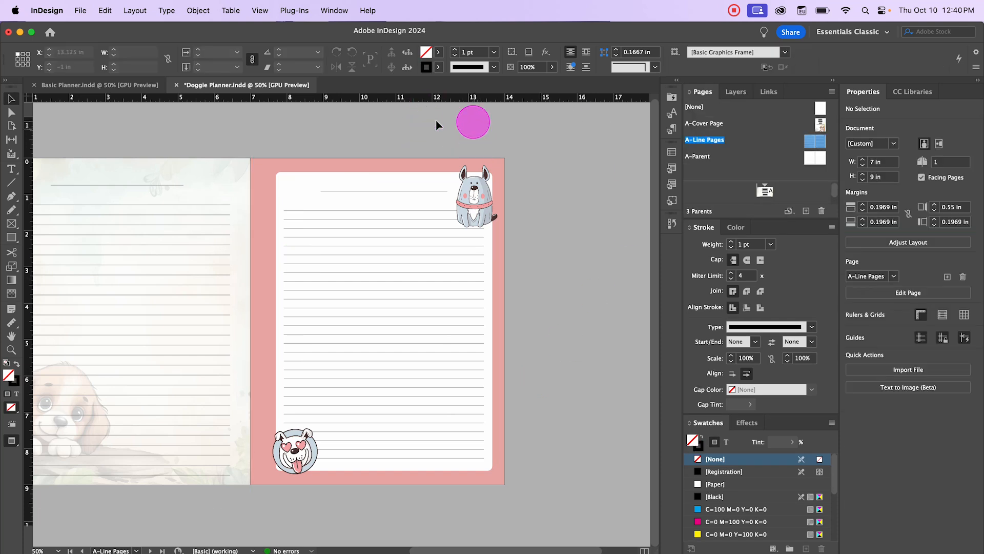
pyautogui.doubleClick(815, 158)
pyautogui.rightClick(706, 162)
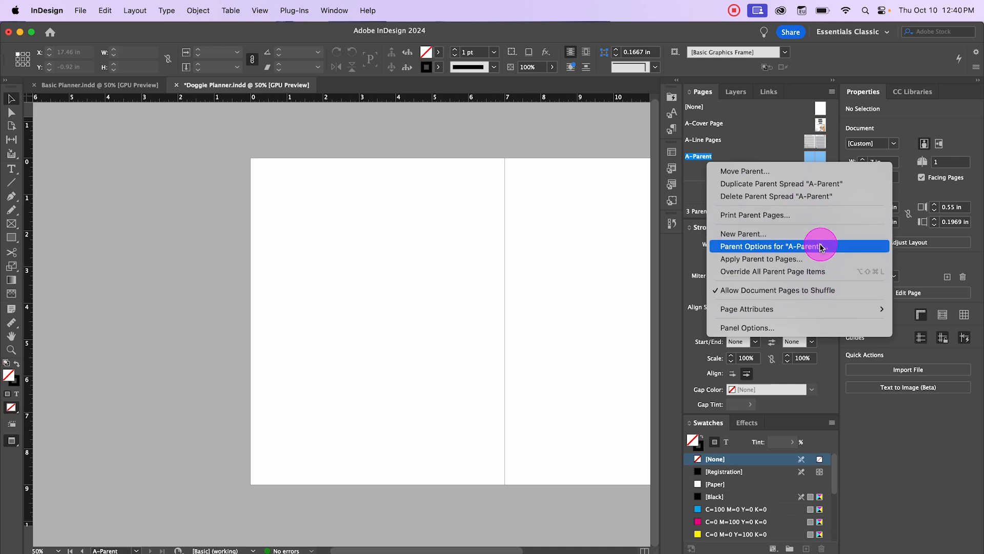
pyautogui.click(465, 372)
pyautogui.moveTo(501, 315); pyautogui.dragTo(436, 319)
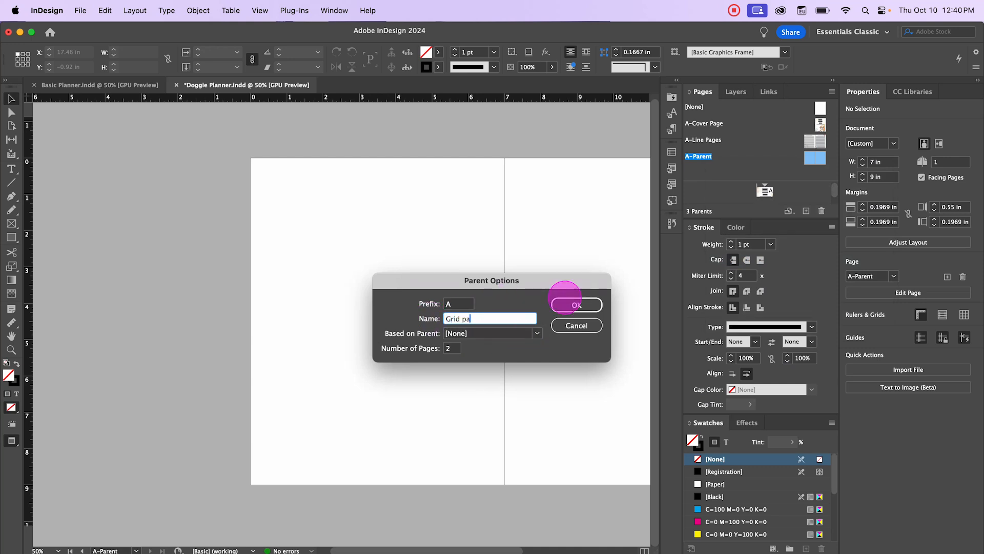
pyautogui.click(589, 305)
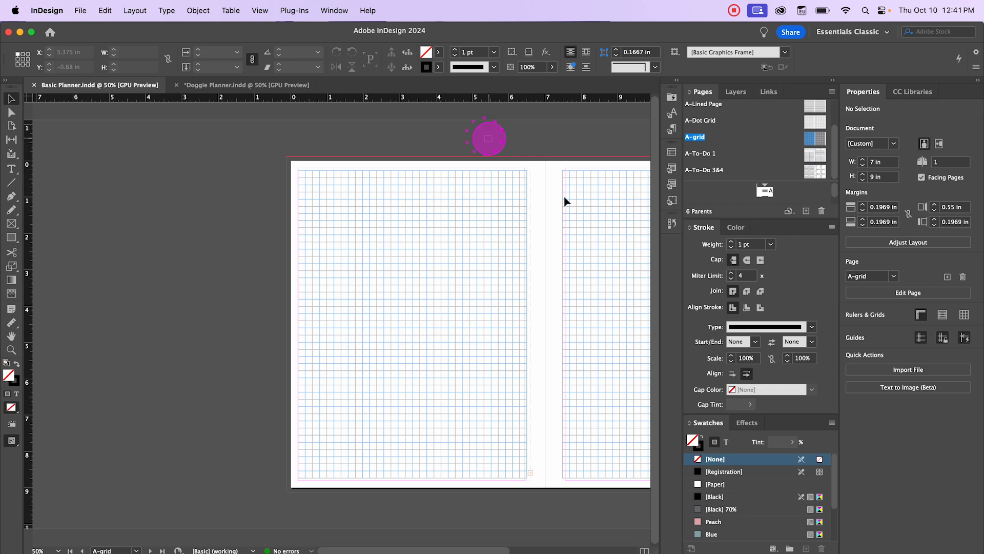
# Copy both grid frames from Basic Planner's A-grid parent, paste them in place on Doggie Planner's A-Grid paper parent, and preview the spread
pyautogui.moveTo(566, 201); pyautogui.dragTo(634, 261)
pyautogui.click(238, 84)
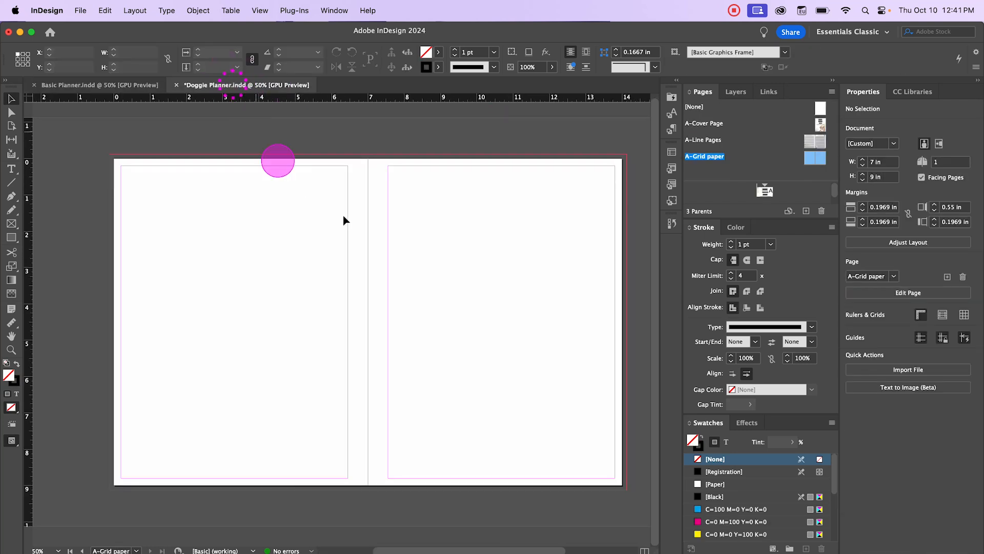
pyautogui.click(106, 13)
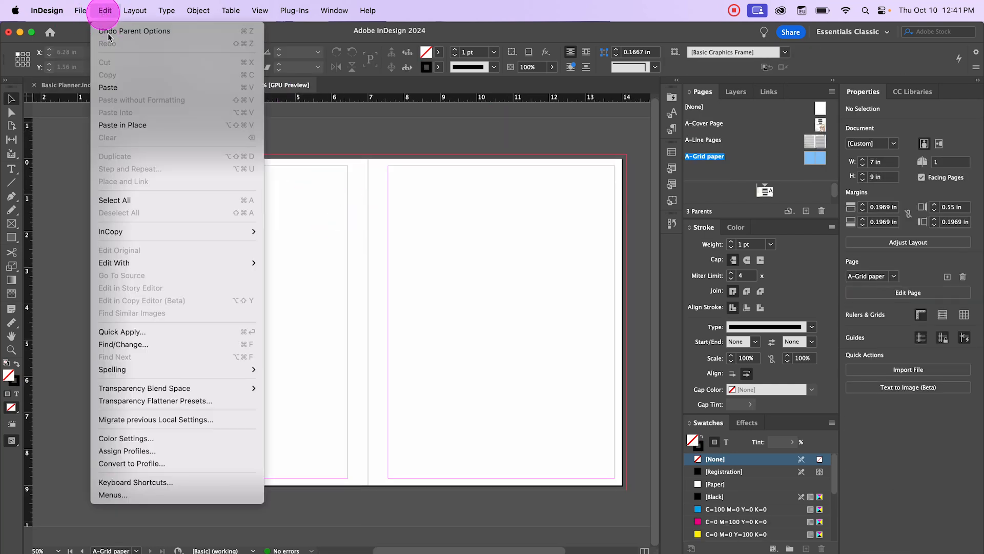
pyautogui.click(117, 132)
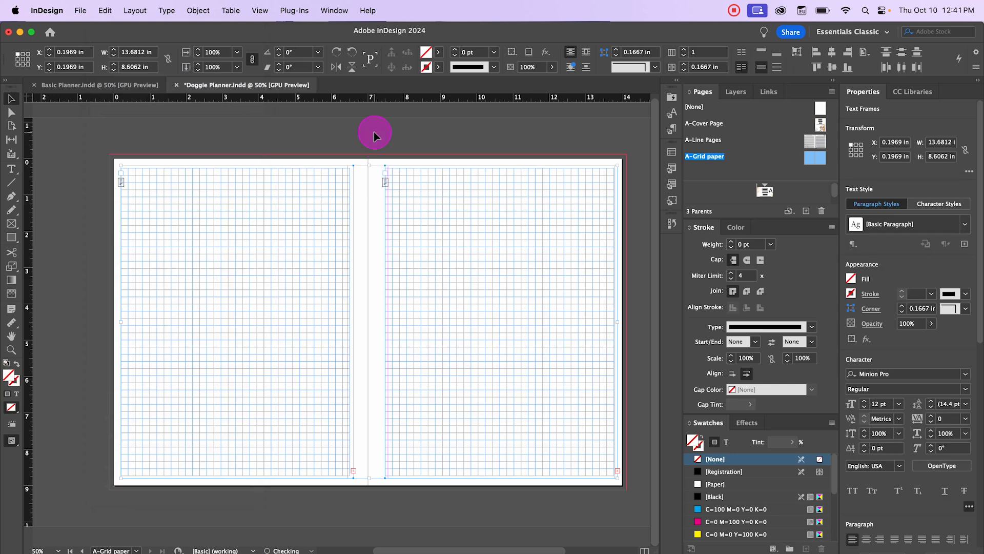
pyautogui.click(374, 131)
pyautogui.press('w')
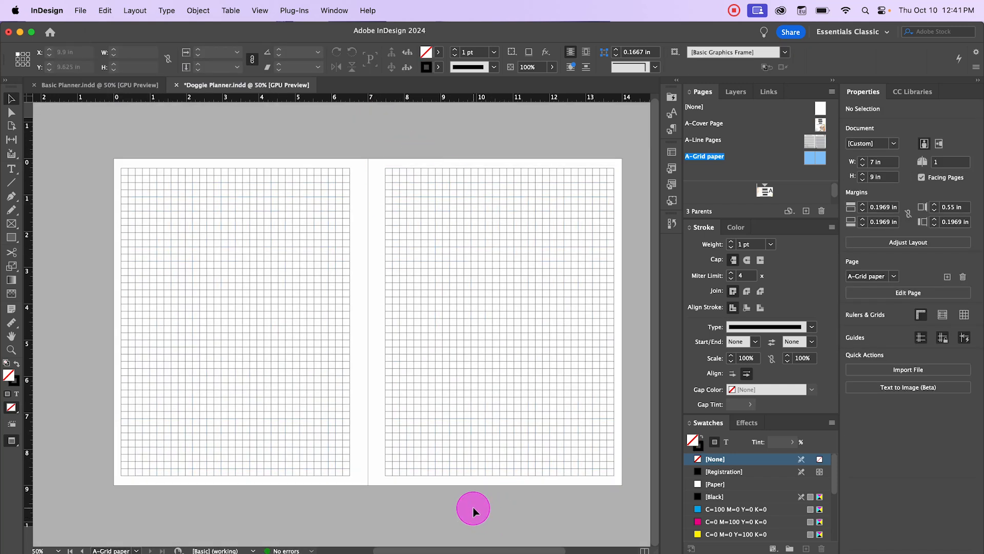
pyautogui.press('w')
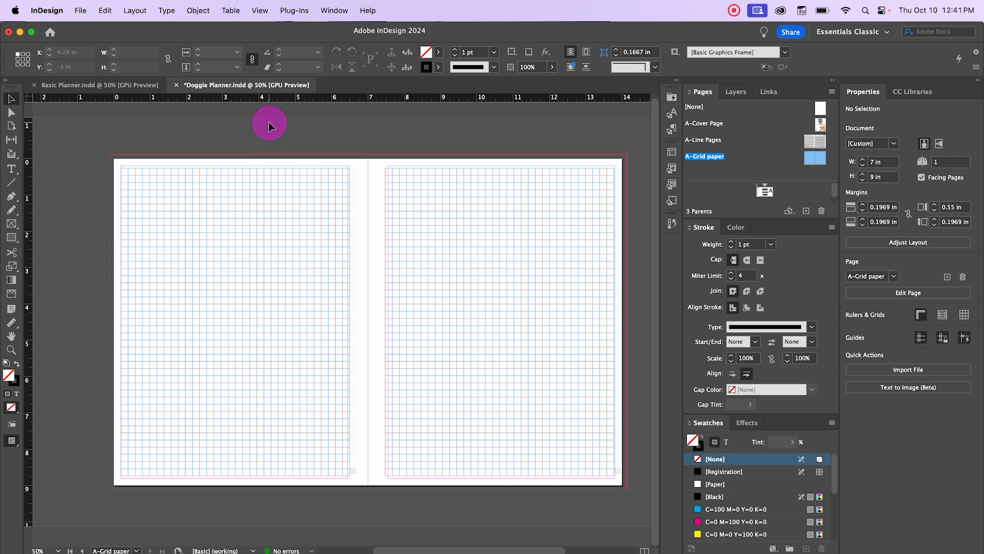
# Place the doghouse image Recurso 901 copy.png at about 5.6 by 4.81 in over the left grid page
pyautogui.click(81, 11)
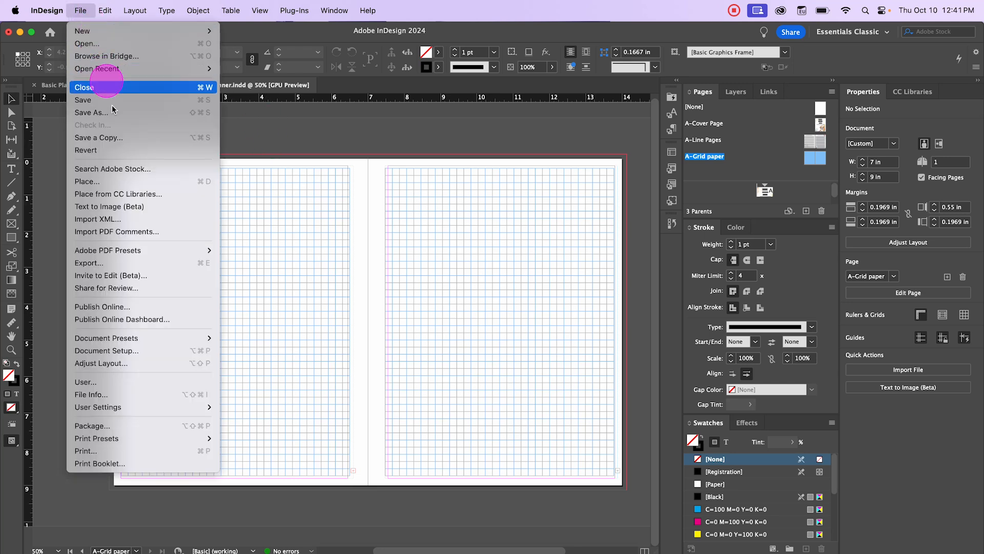
pyautogui.click(129, 183)
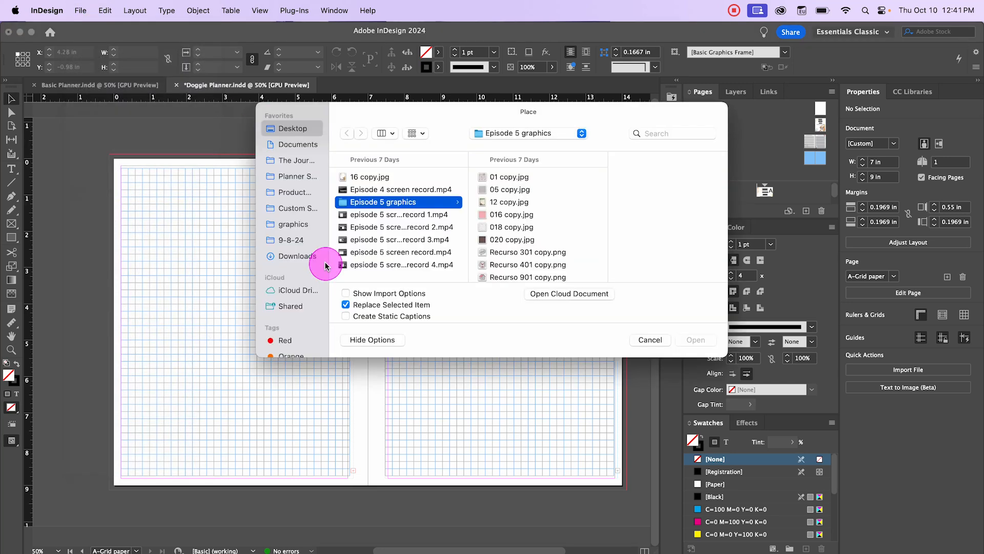
pyautogui.scroll(-2, 534, 255)
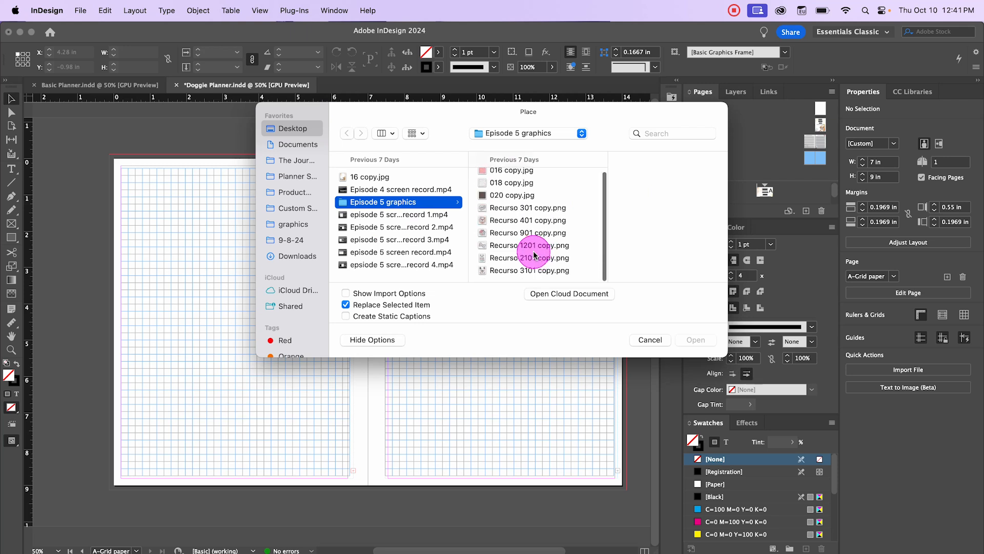
pyautogui.click(512, 231)
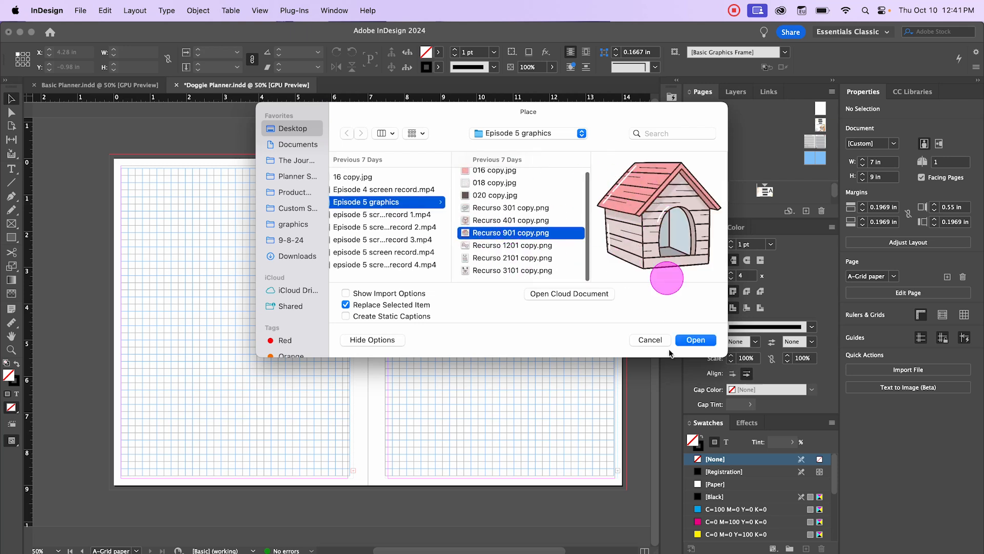
pyautogui.click(687, 341)
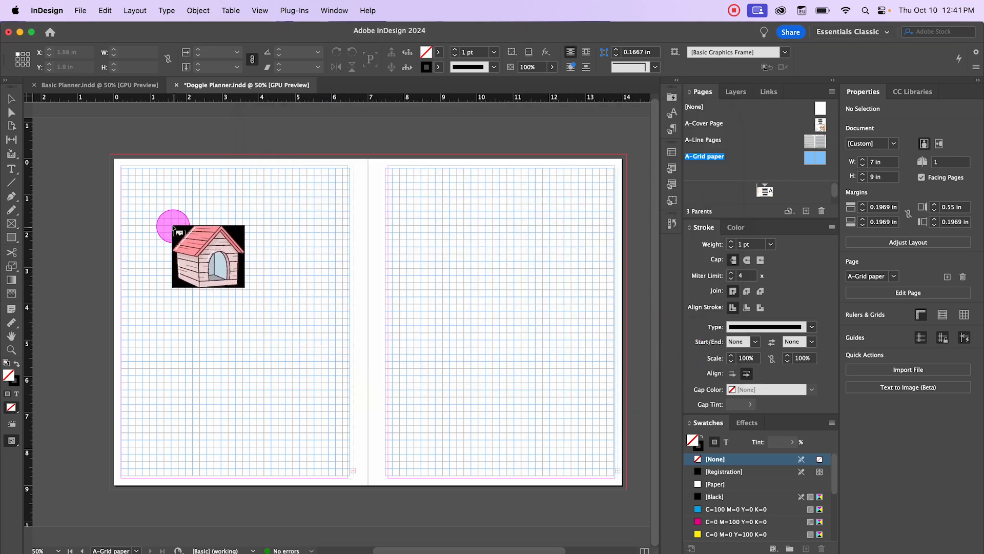
pyautogui.moveTo(169, 220); pyautogui.dragTo(305, 393)
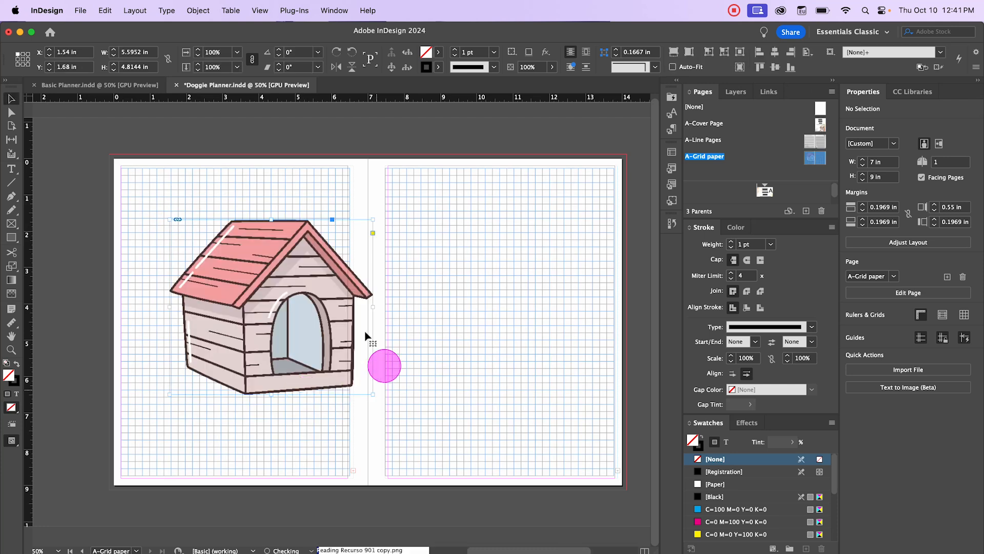
# Center the doghouse image horizontally and vertically within the left grid page's margins
pyautogui.moveTo(300, 236); pyautogui.dragTo(263, 246)
pyautogui.click(849, 96)
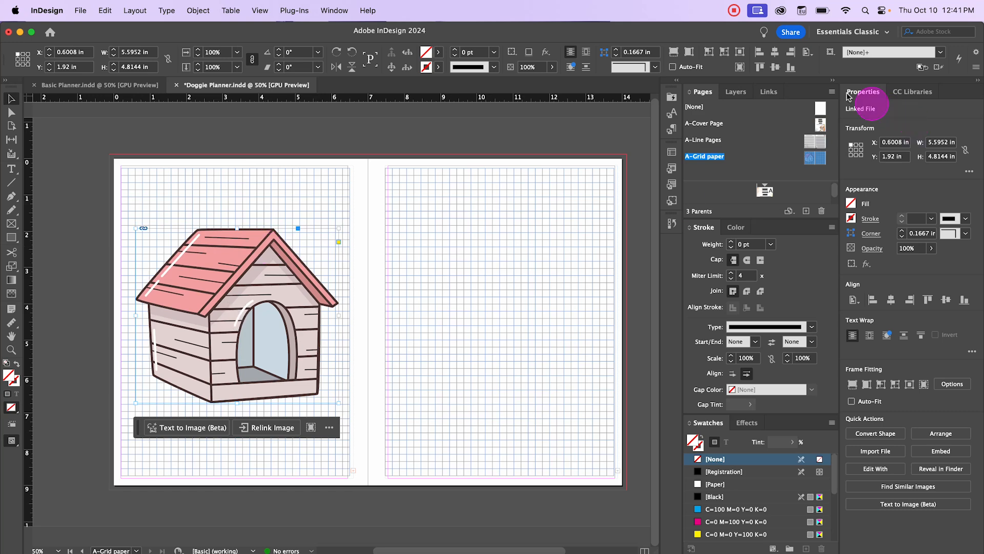
pyautogui.click(774, 52)
pyautogui.click(774, 66)
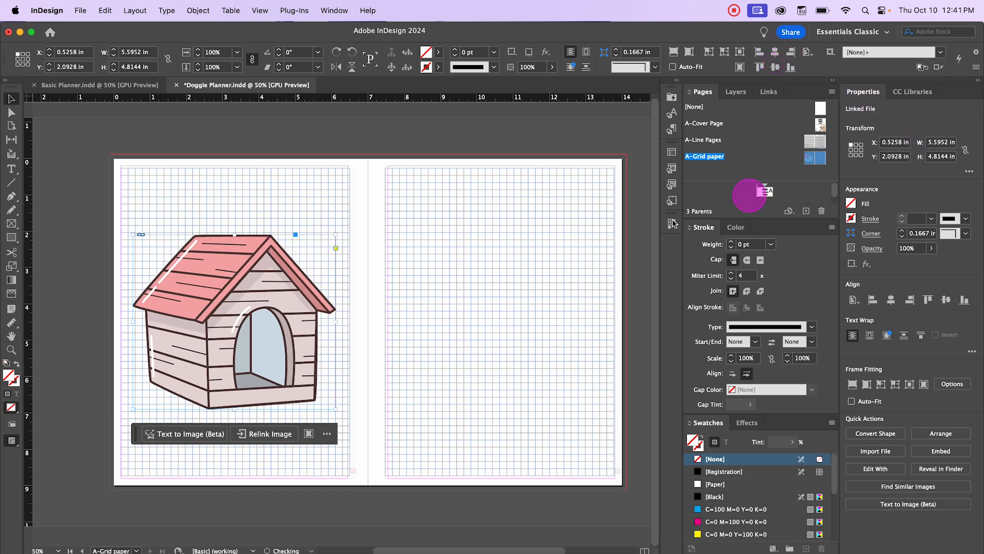
pyautogui.press('super+shift+a')
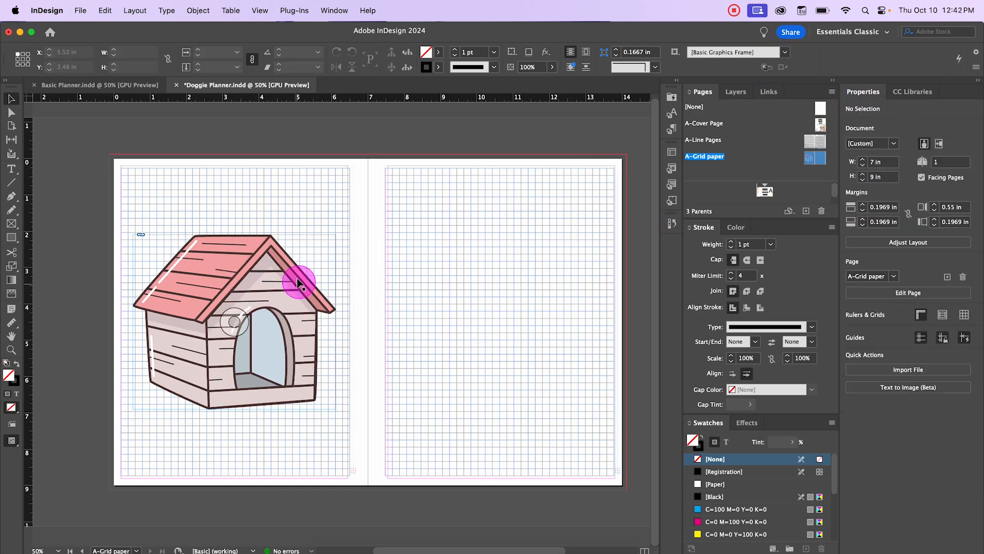
# Place the dog image Recurso 2101 copy.png at about 2.34 by 3.5 in, overlapping the doghouse's lower right corner
pyautogui.click(80, 10)
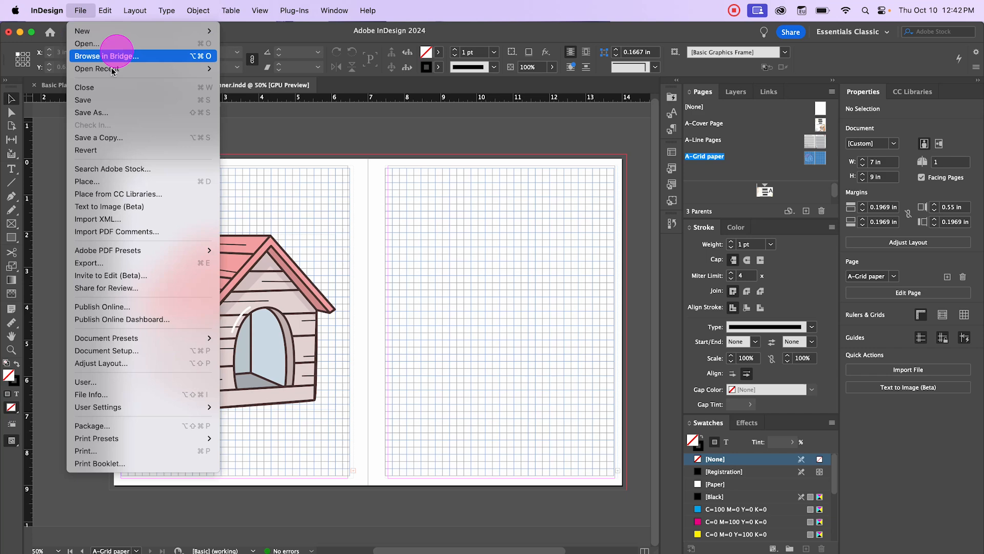
pyautogui.click(106, 181)
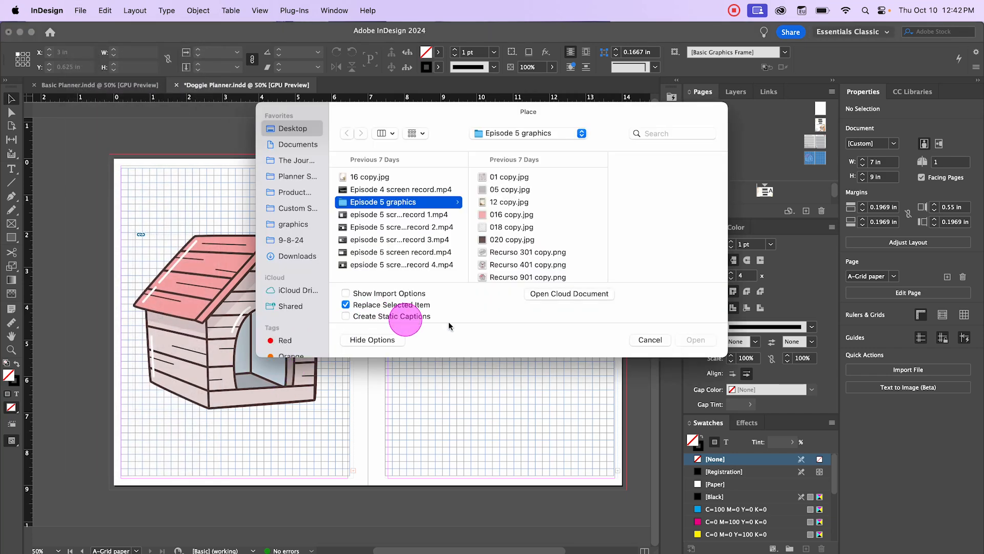
pyautogui.scroll(-3, 541, 264)
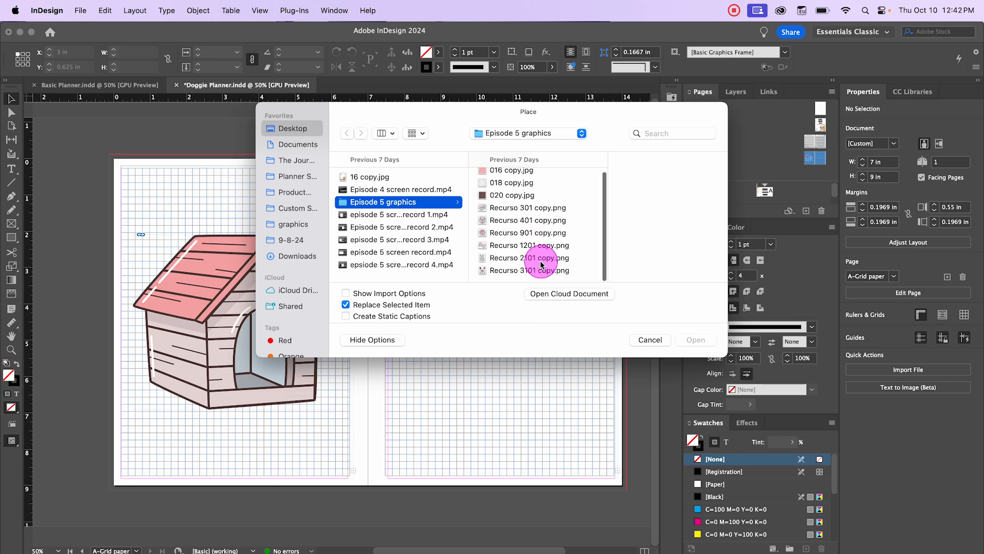
pyautogui.click(519, 258)
pyautogui.click(704, 339)
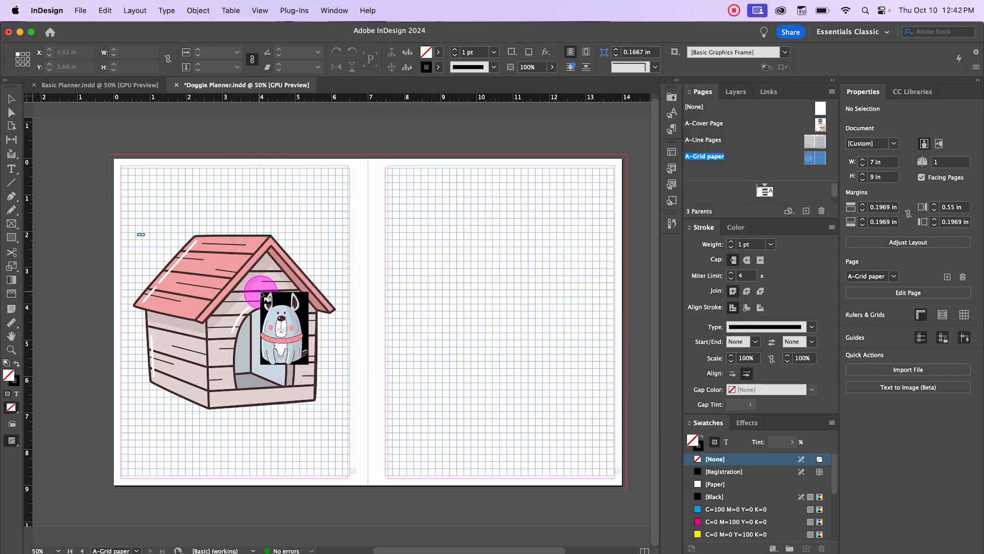
pyautogui.moveTo(259, 288); pyautogui.dragTo(320, 412)
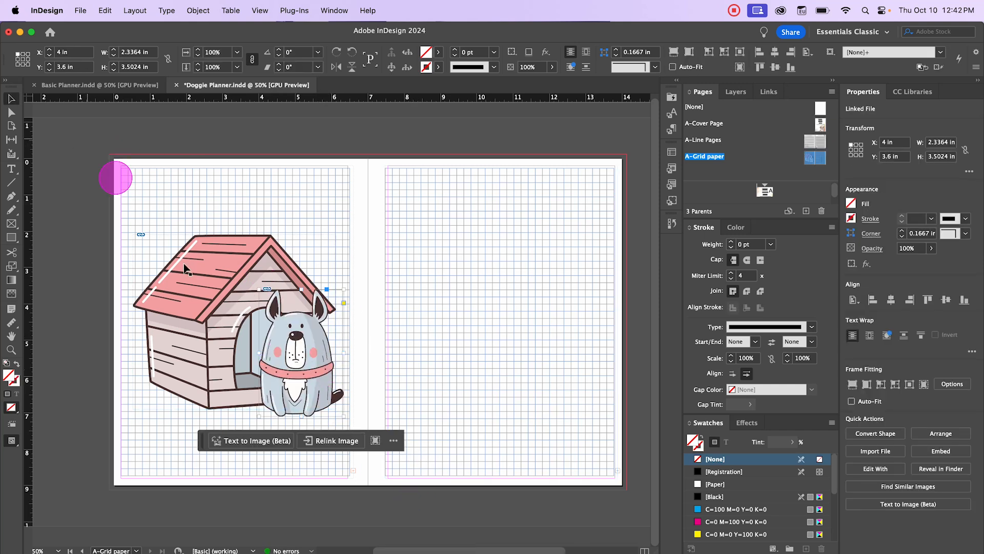
# Group the dog with the doghouse and send the group behind the left page's grid
pyautogui.keyDown('shift'); pyautogui.click(205, 312); pyautogui.keyUp('shift')
pyautogui.press('super+g')
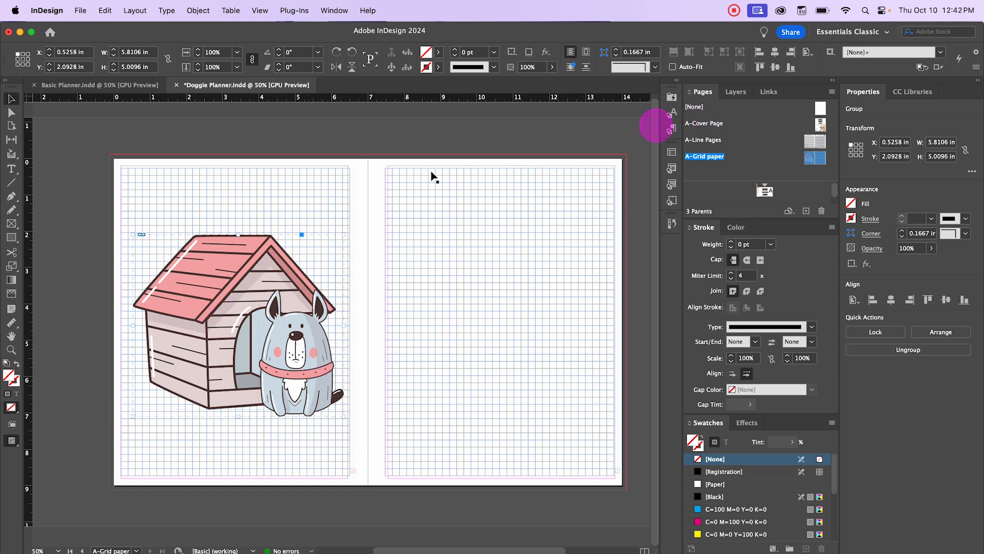
pyautogui.rightClick(265, 280)
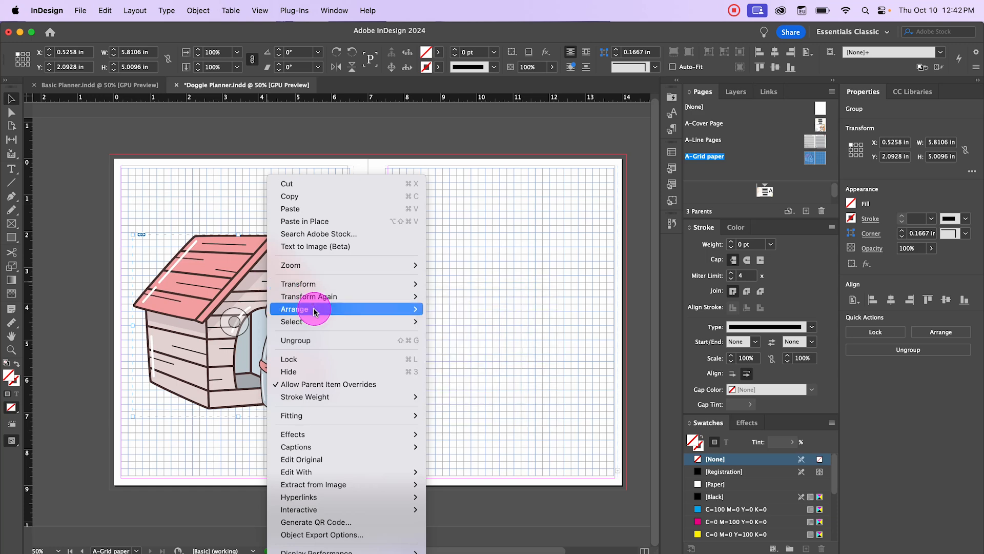
pyautogui.moveTo(312, 308)
pyautogui.click(459, 324)
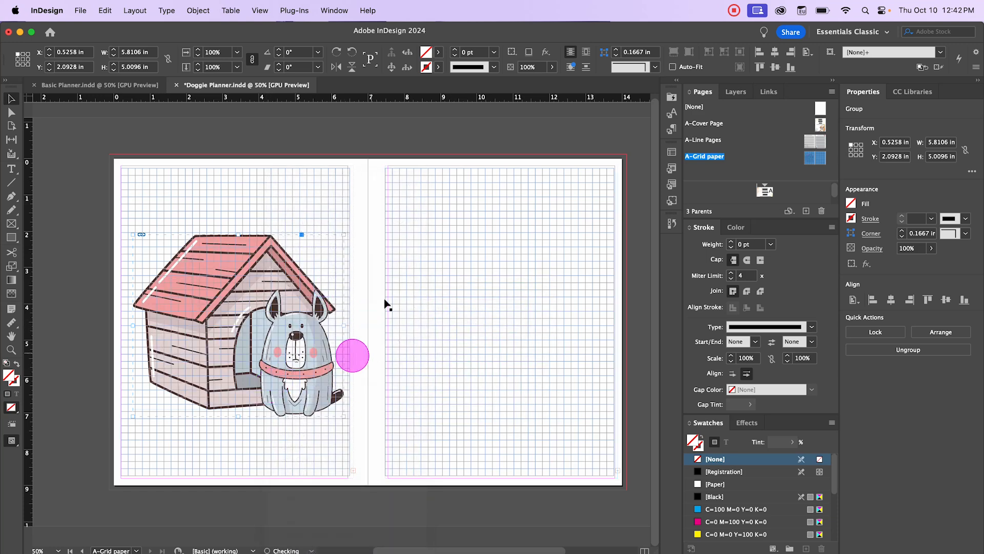
# Fade the dog and doghouse group to about 24% opacity and duplicate it at the same spot on the right grid page
pyautogui.click(552, 68)
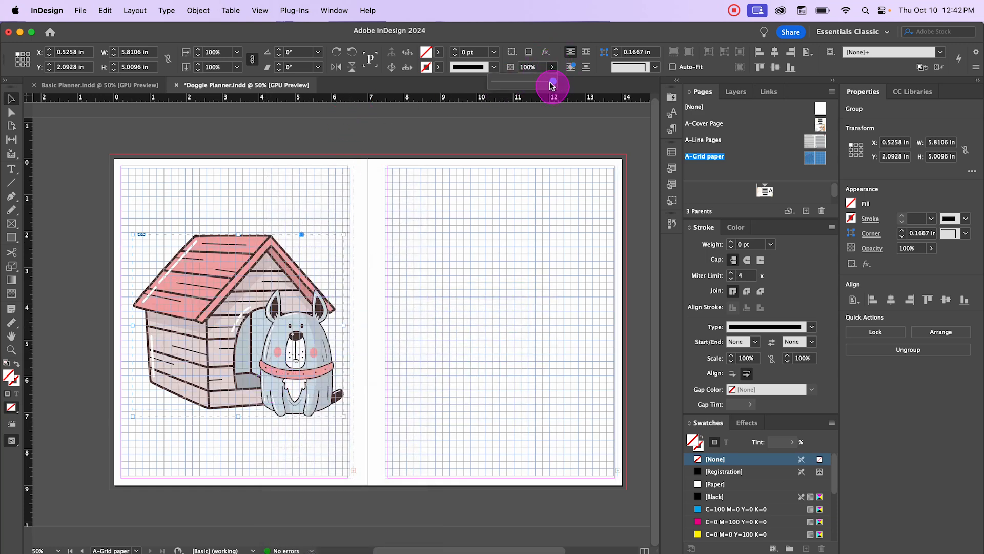
pyautogui.moveTo(540, 85); pyautogui.dragTo(506, 85)
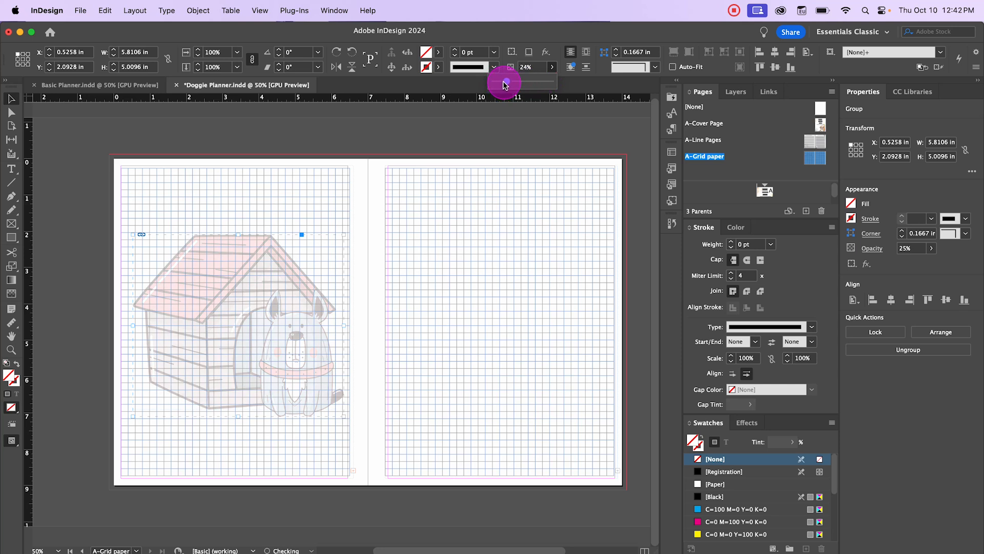
pyautogui.moveTo(505, 85); pyautogui.dragTo(501, 84)
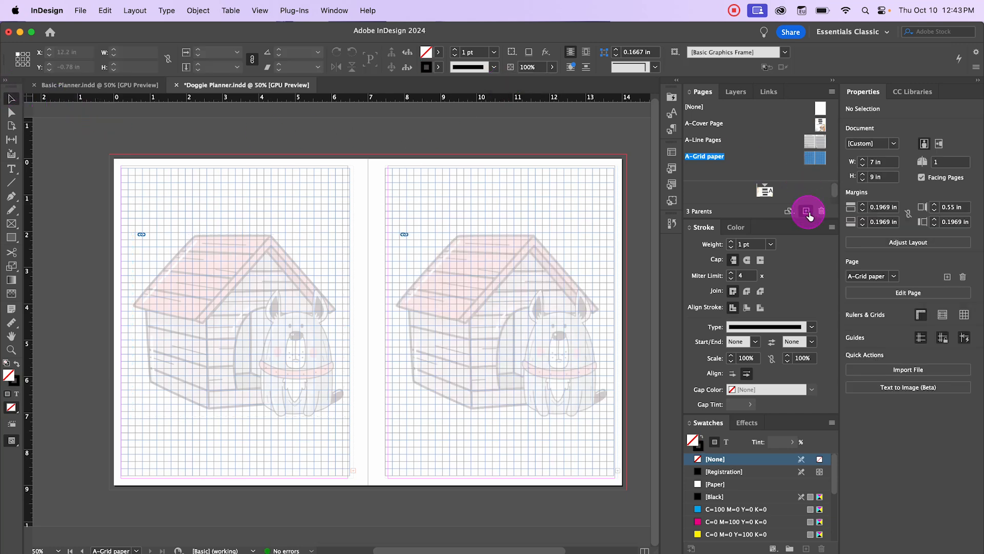
# Create a new parent spread and rename it To-Do 1 &2
pyautogui.click(808, 212)
pyautogui.rightClick(699, 174)
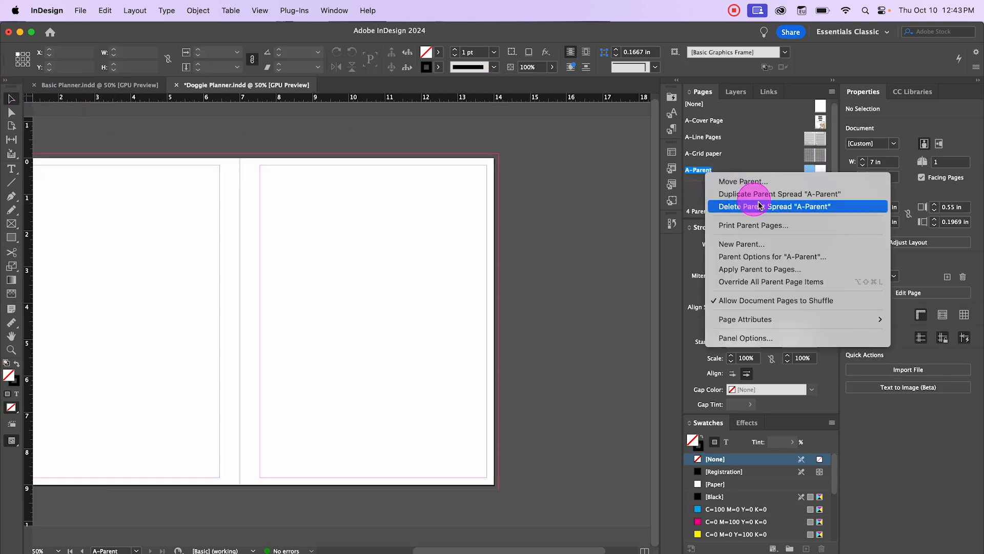
pyautogui.click(767, 260)
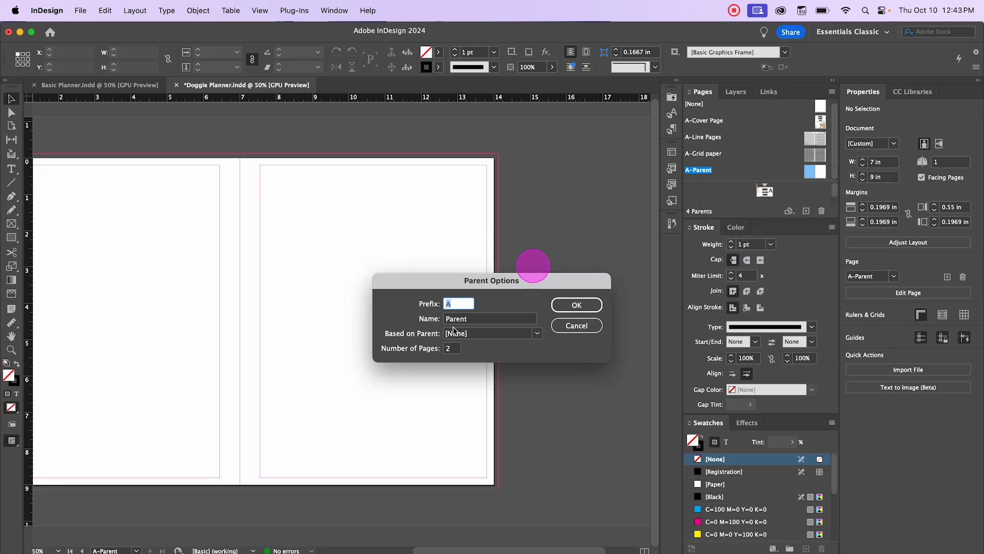
pyautogui.click(480, 320)
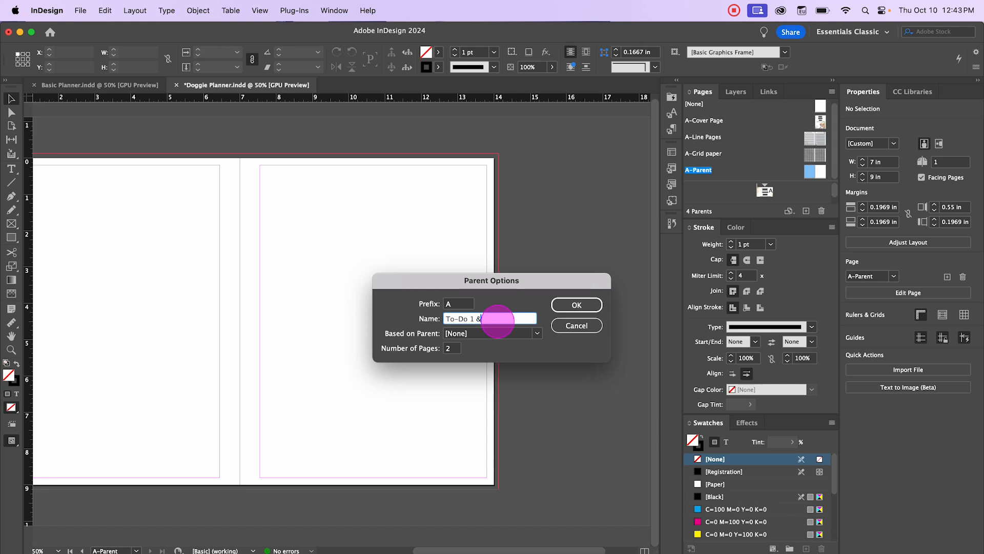
pyautogui.click(578, 304)
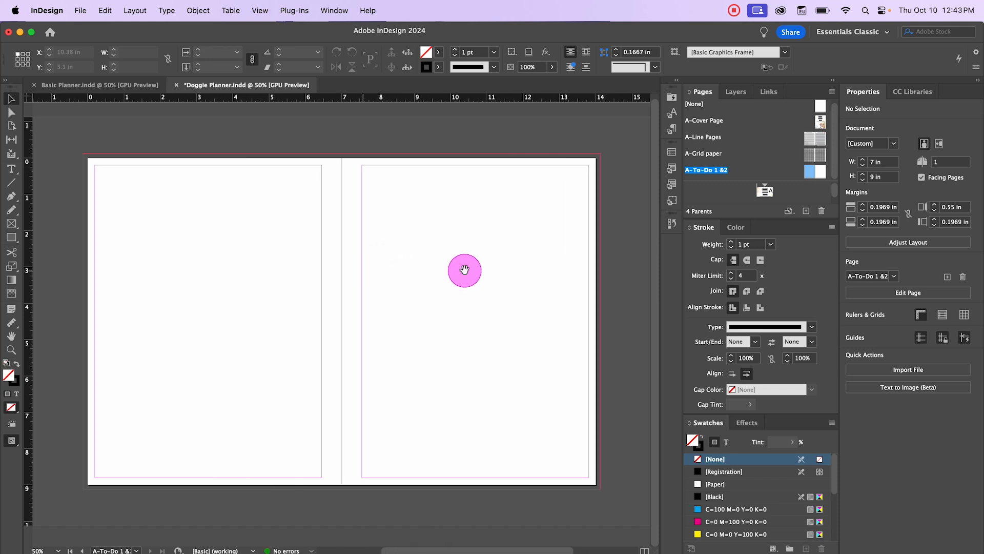
# Copy all frames from Basic Planner's A-To-Do 1 parent and paste them in place on Doggie Planner's A-To-Do 1 &2 parent
pyautogui.click(106, 87)
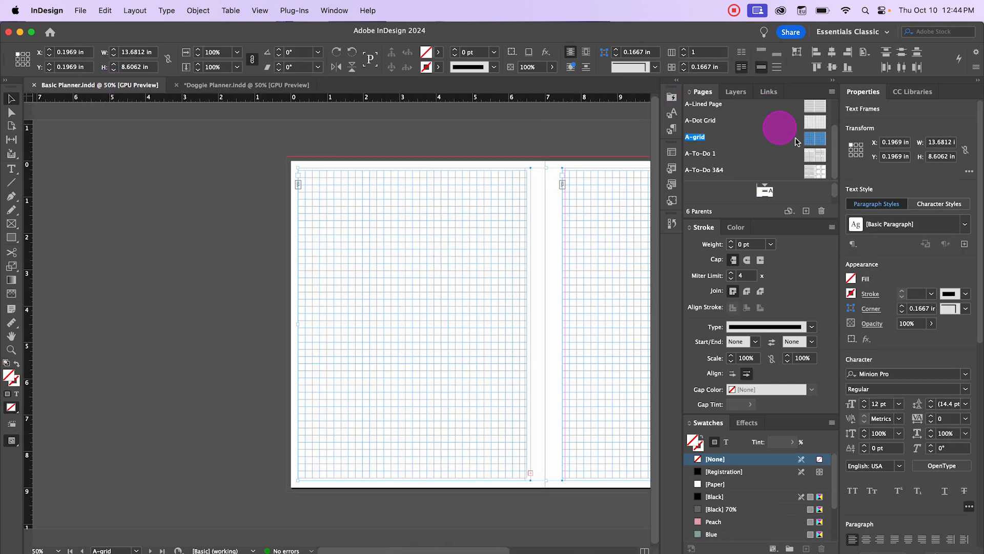
pyautogui.doubleClick(810, 156)
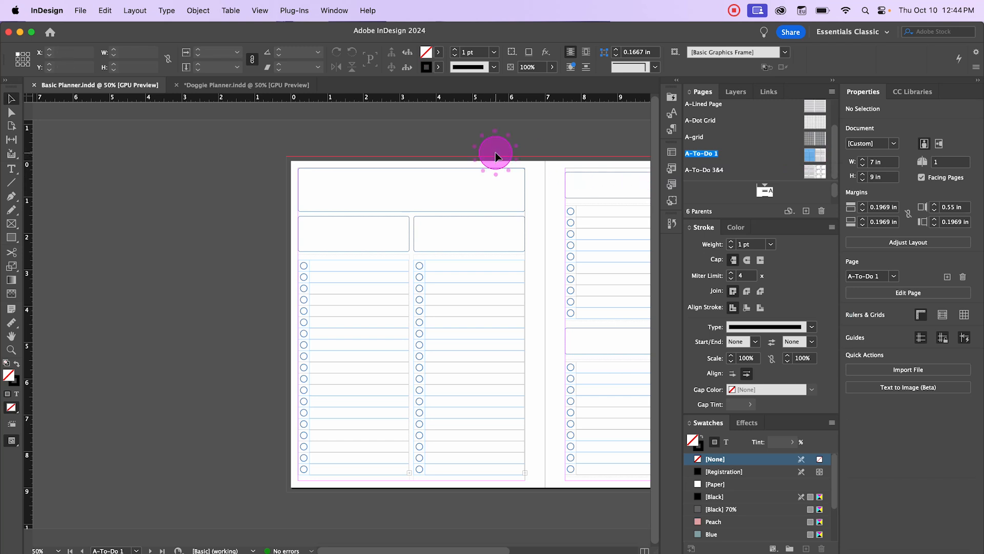
pyautogui.moveTo(495, 152); pyautogui.dragTo(318, 152)
pyautogui.moveTo(98, 146); pyautogui.dragTo(643, 497)
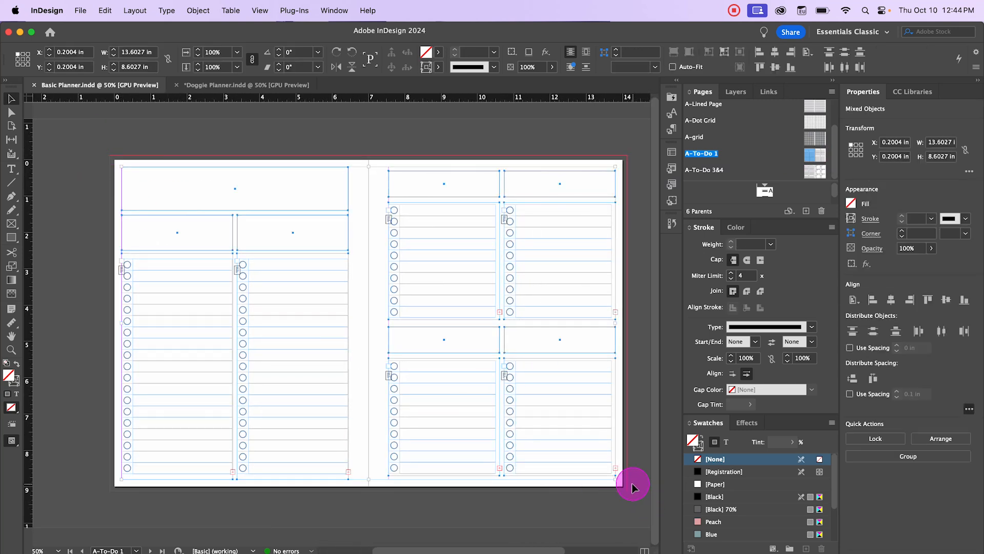
pyautogui.click(226, 85)
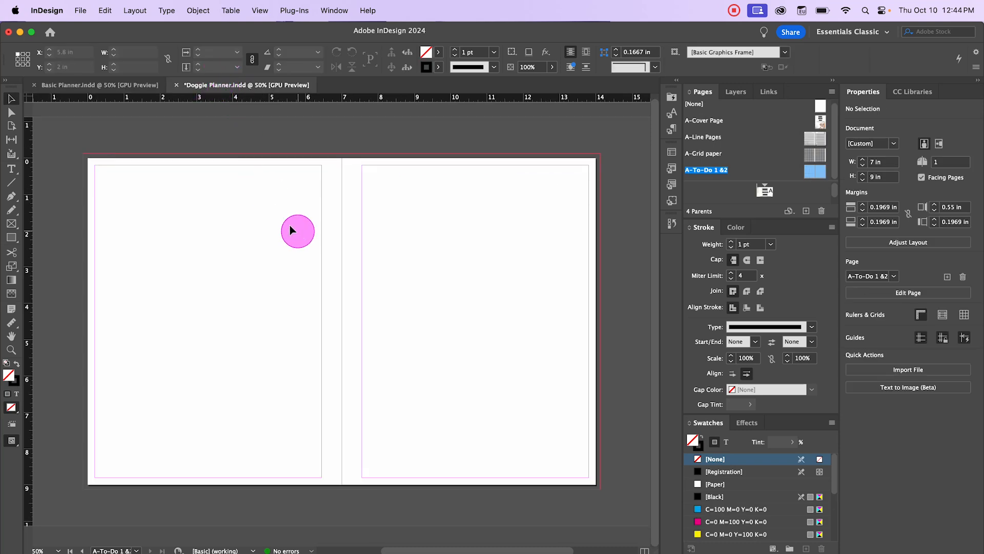
pyautogui.click(105, 11)
pyautogui.click(137, 126)
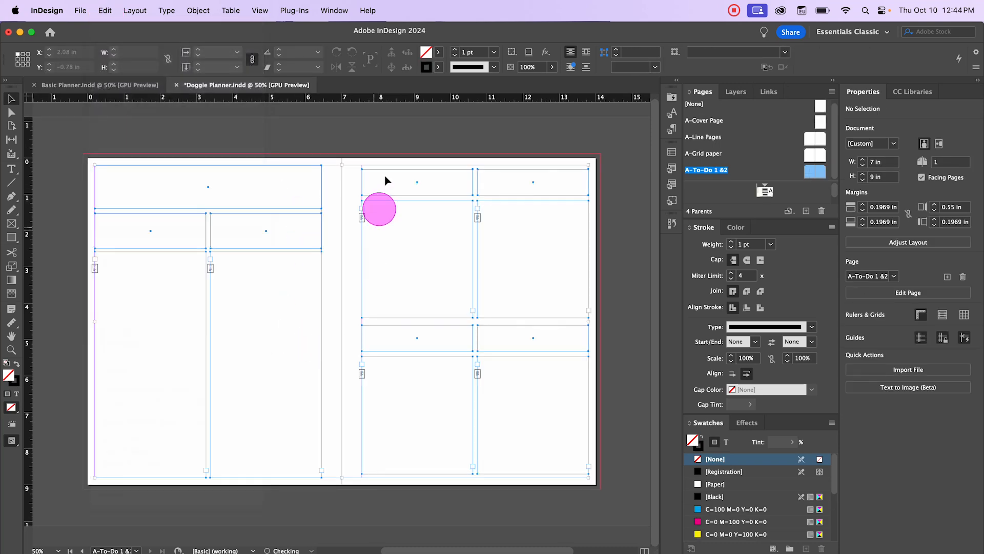
pyautogui.click(368, 131)
# Shorten the wide header box on the left to-do page to about 0.72 in high, keeping its upper edge in place
pyautogui.hscroll(-2, 365, 130)
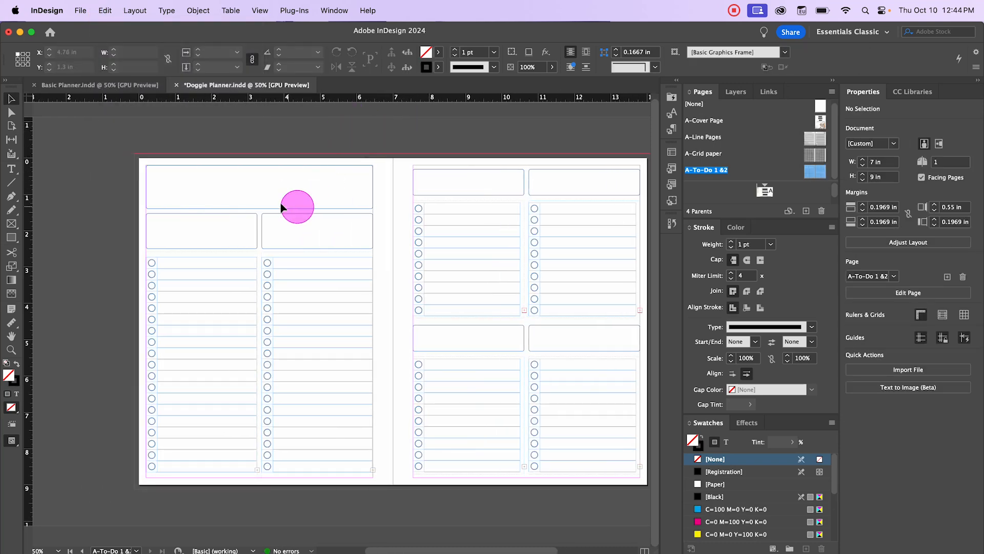
pyautogui.scroll(1, 279, 201)
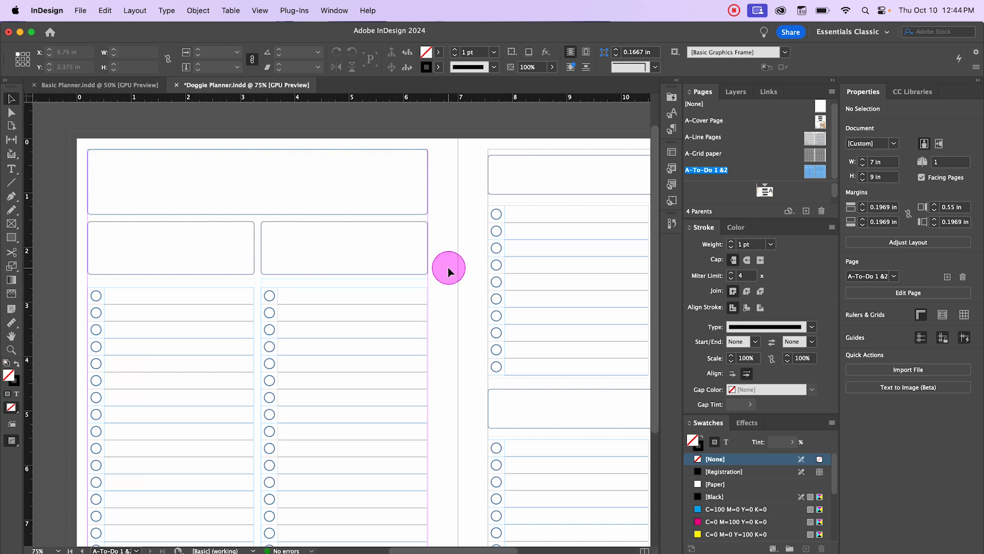
pyautogui.moveTo(448, 266); pyautogui.dragTo(493, 234)
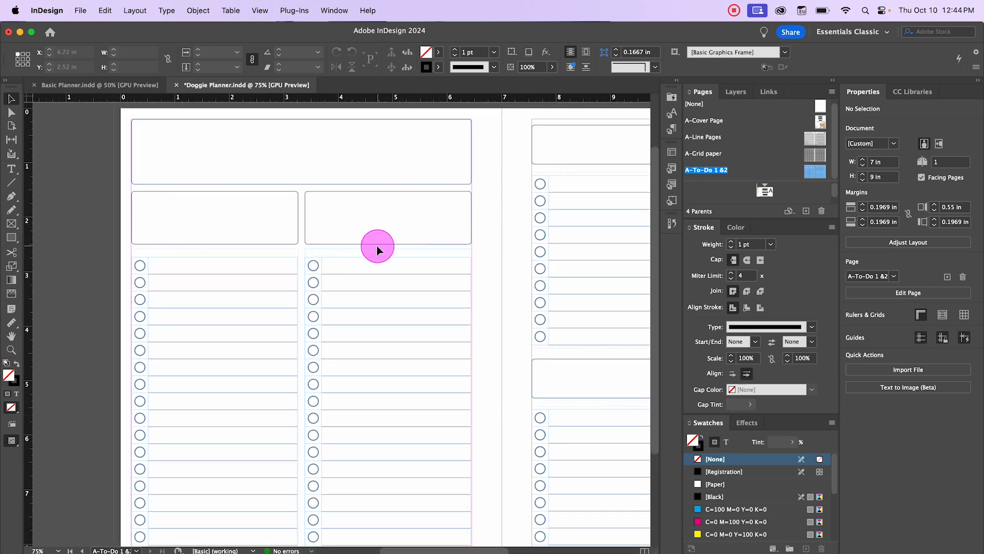
pyautogui.scroll(-1, 377, 246)
pyautogui.scroll(1, 378, 246)
pyautogui.scroll(-1, 382, 246)
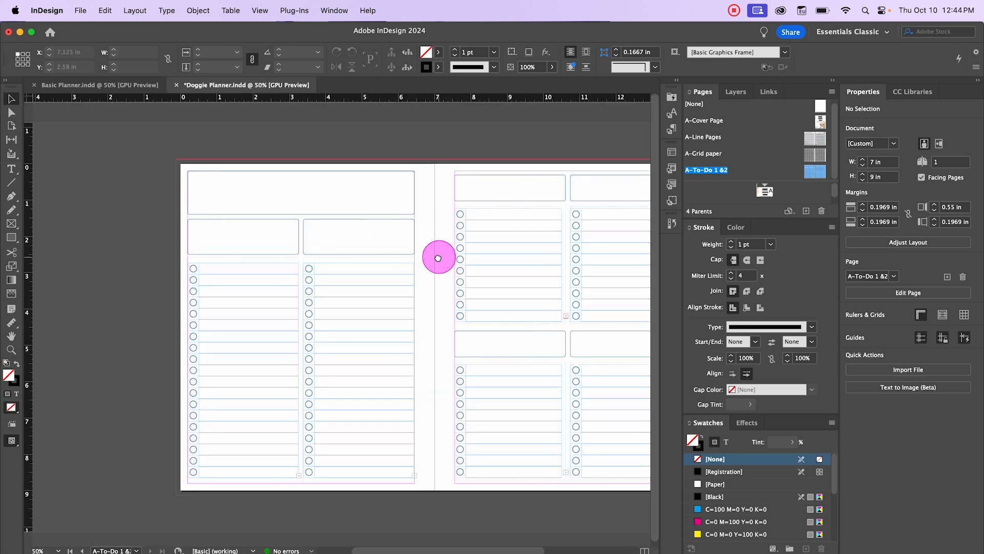
pyautogui.moveTo(439, 257); pyautogui.dragTo(448, 234)
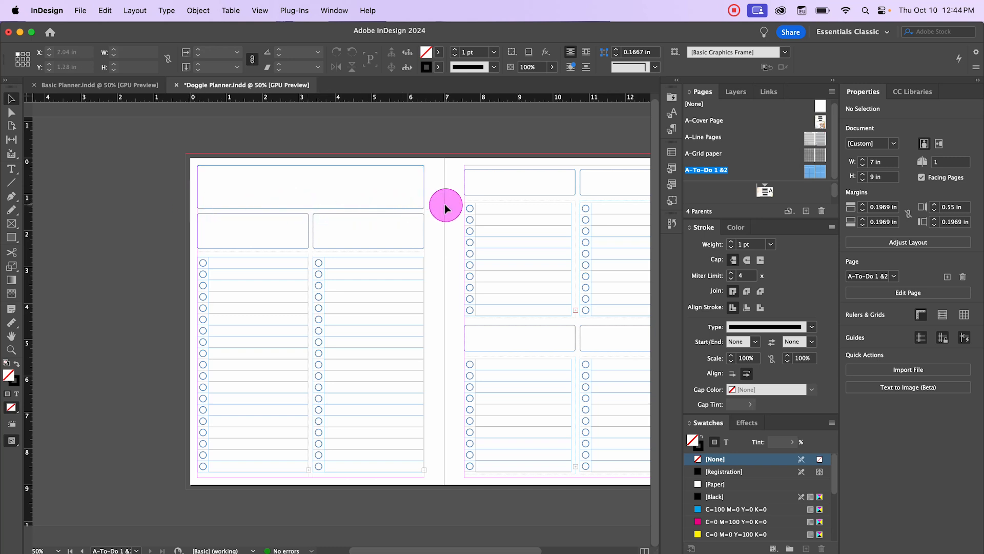
pyautogui.click(309, 208)
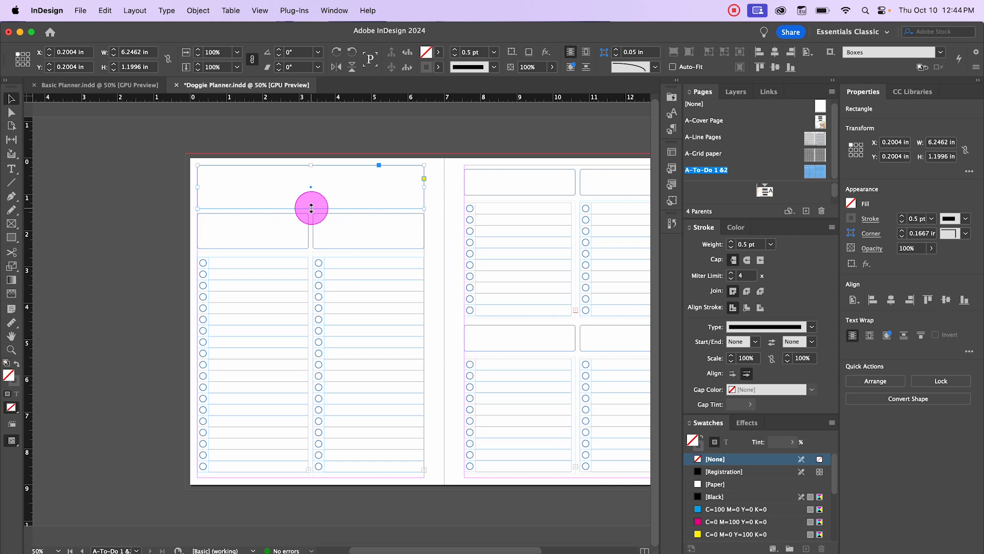
pyautogui.moveTo(310, 208); pyautogui.dragTo(310, 191)
# Scale down the two small boxes below the header to about 2.74 by 0.66 in each
pyautogui.scroll(2, 251, 180)
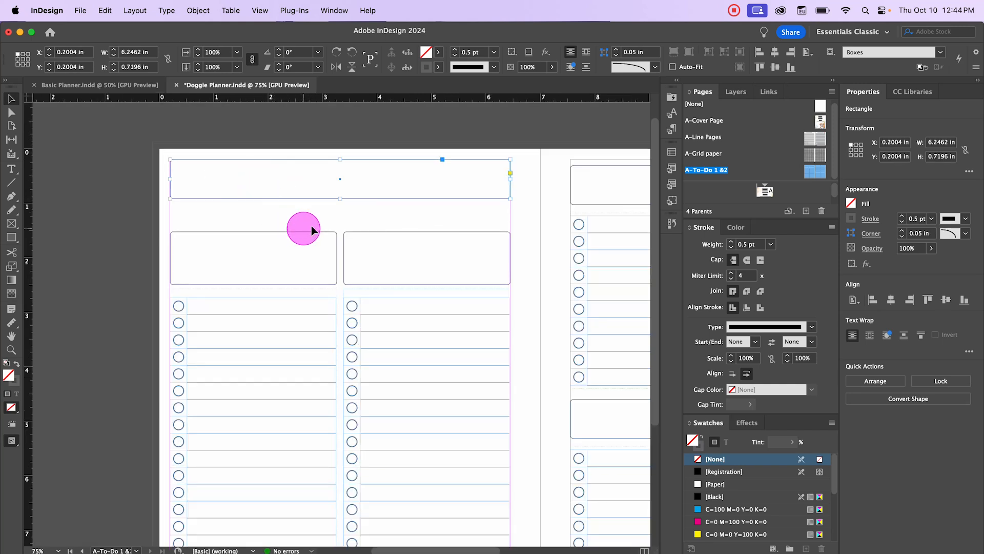
pyautogui.click(255, 235)
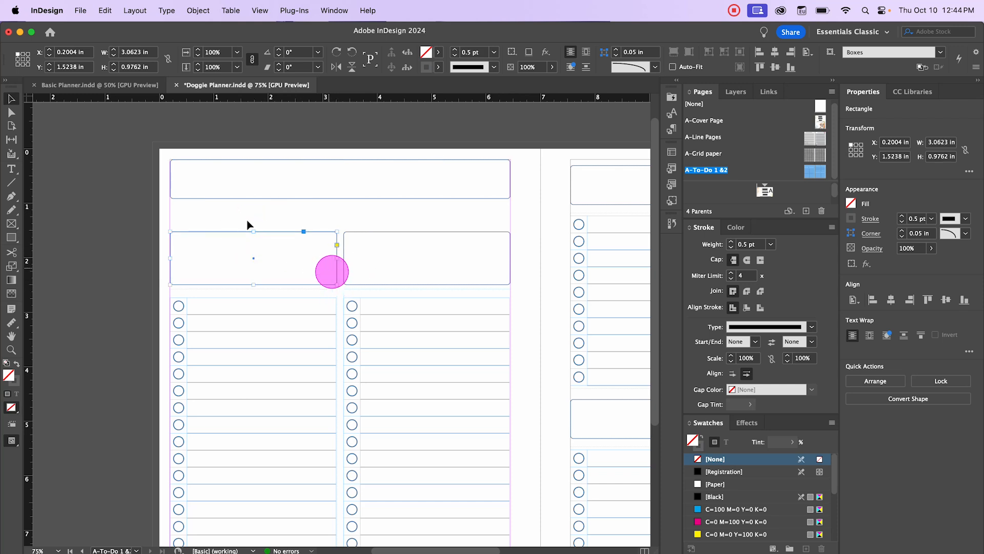
pyautogui.moveTo(186, 221); pyautogui.dragTo(474, 267)
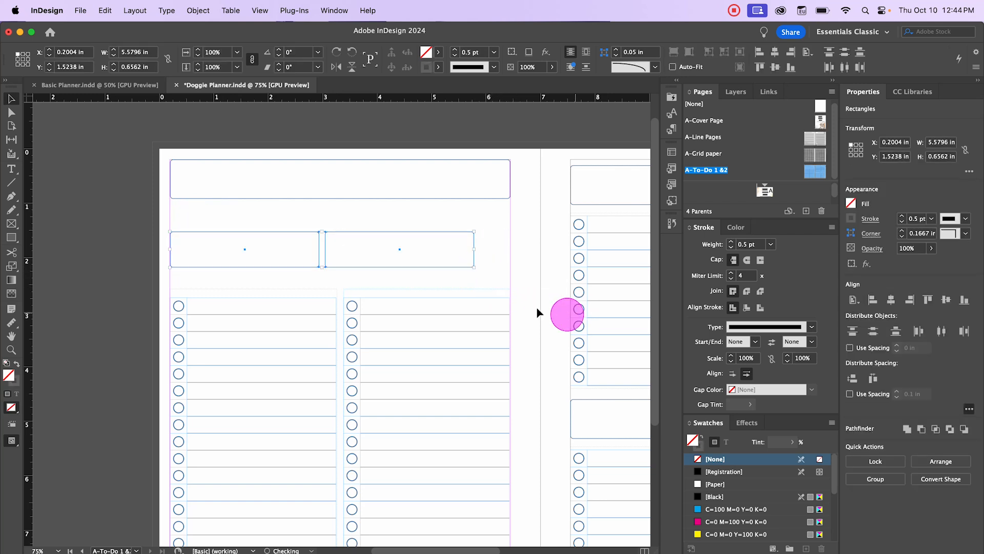
# Move the right small box horizontally until its left edge lines up with the right checklist column, at about X 3.42 in
pyautogui.click(461, 256)
pyautogui.press('Right')
pyautogui.press('Right')
pyautogui.press('Right')
pyautogui.press('Right')
pyautogui.press('Right')
pyautogui.press('Right')
pyautogui.press('Right')
pyautogui.press('Right')
pyautogui.press('Right')
pyautogui.press('Right')
pyautogui.press('Right')
pyautogui.press('Right')
pyautogui.press('Right')
pyautogui.press('Right')
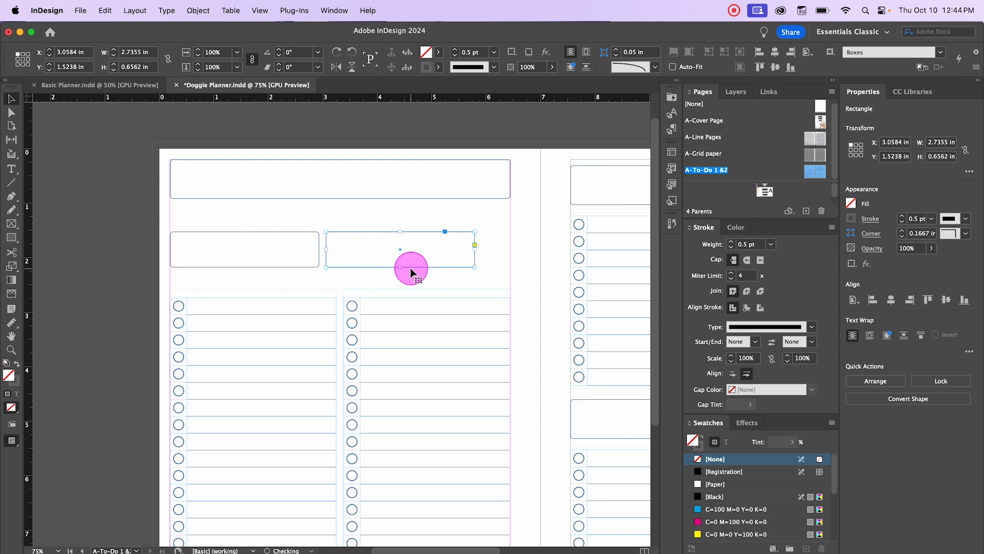
pyautogui.press('Right')
pyautogui.press('Right')
pyautogui.press('Right')
pyautogui.press('Right')
pyautogui.press('Right')
pyautogui.press('Right')
pyautogui.press('Right')
pyautogui.press('Right')
pyautogui.press('Right')
pyautogui.press('Right')
pyautogui.press('Right')
pyautogui.press('Right')
pyautogui.press('Right')
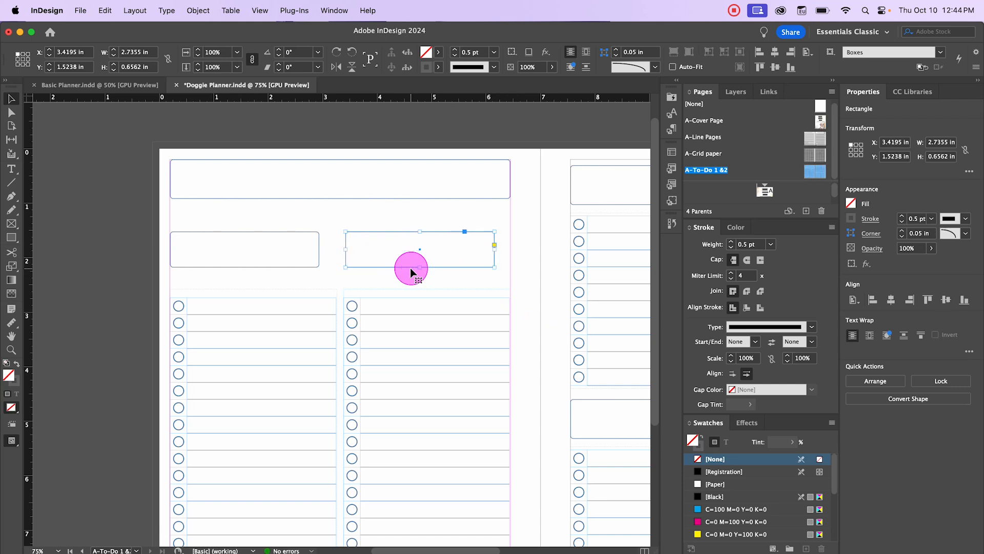
pyautogui.click(102, 167)
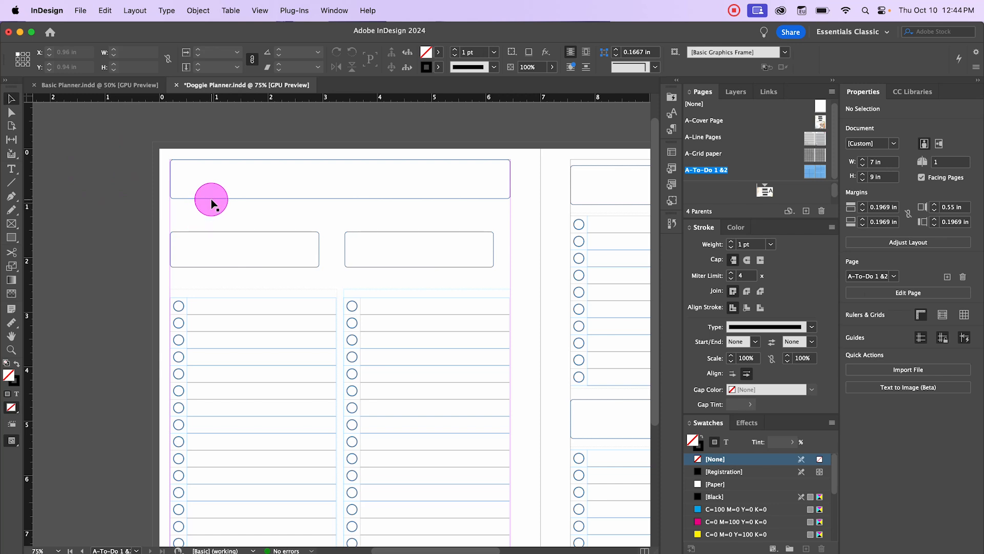
# Set the wide header box's stroke weight to 2 pt
pyautogui.click(212, 203)
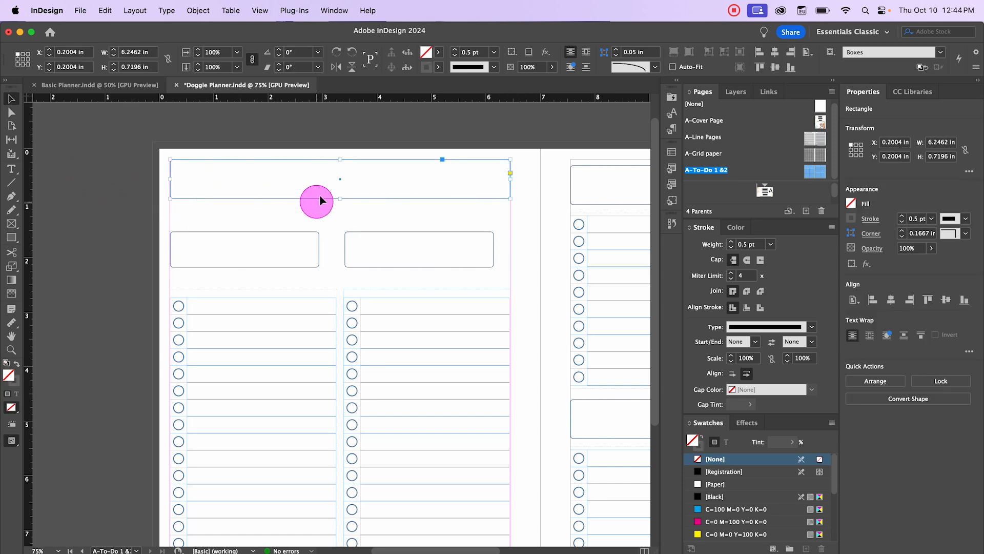
pyautogui.click(932, 219)
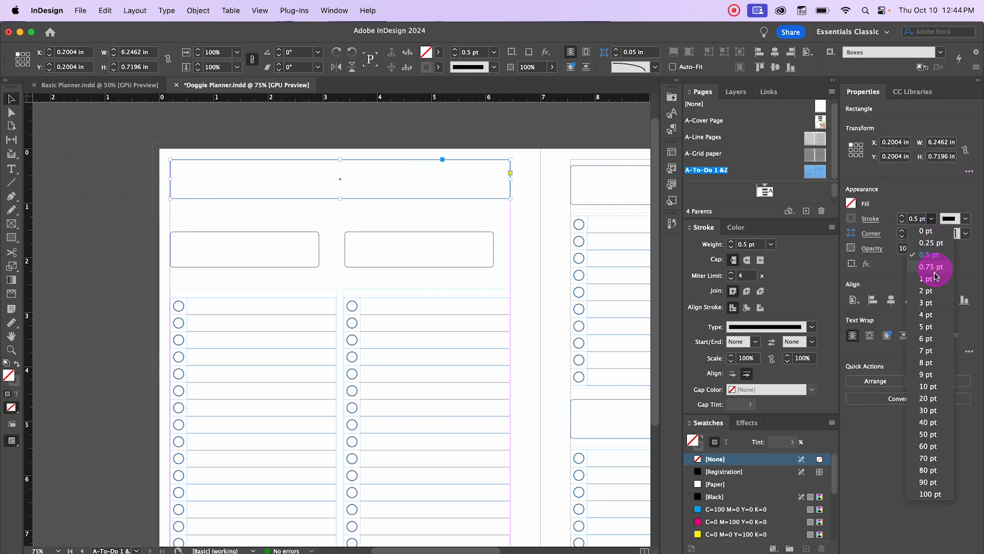
pyautogui.click(930, 290)
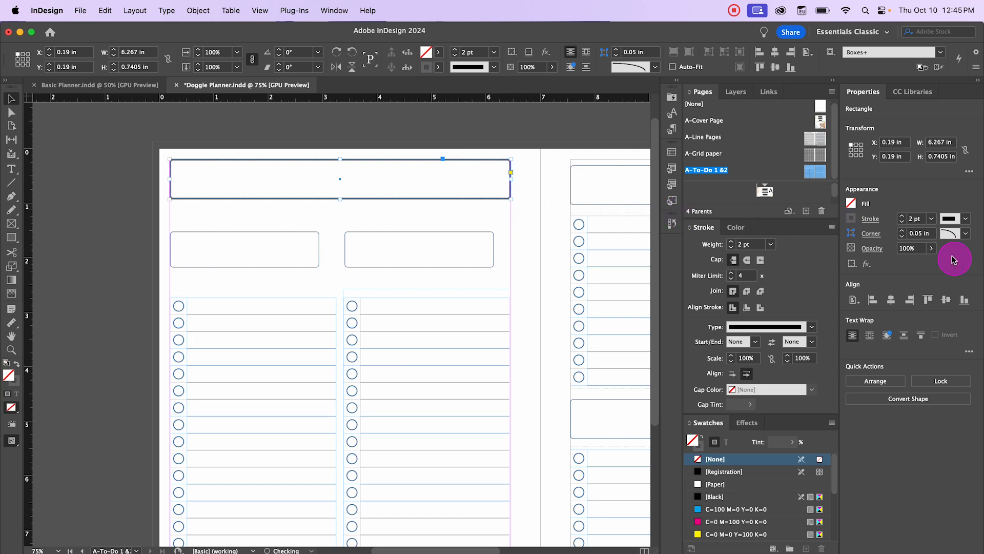
# Colour the wide header box's stroke with the Tan swatch
pyautogui.click(438, 67)
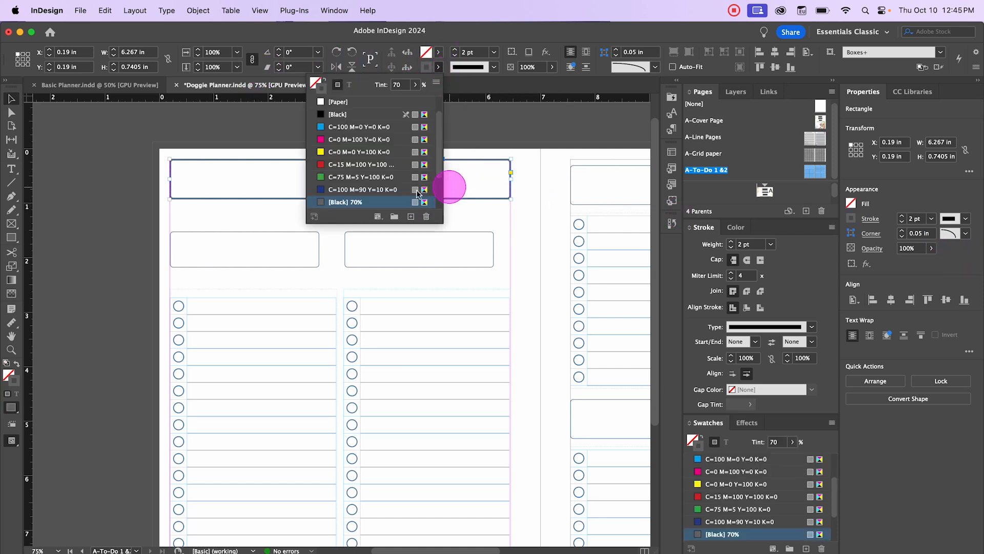
pyautogui.scroll(-2, 349, 192)
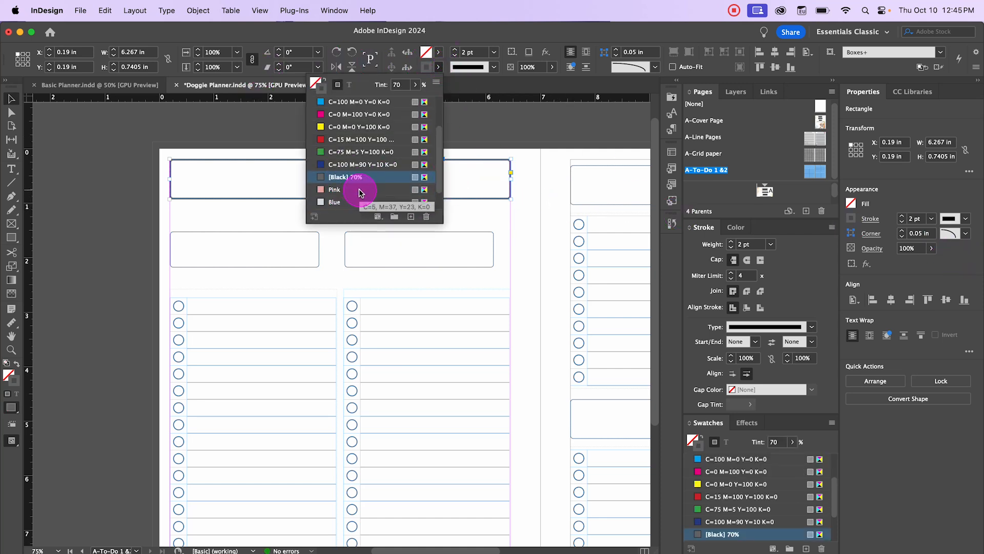
pyautogui.scroll(-2, 358, 192)
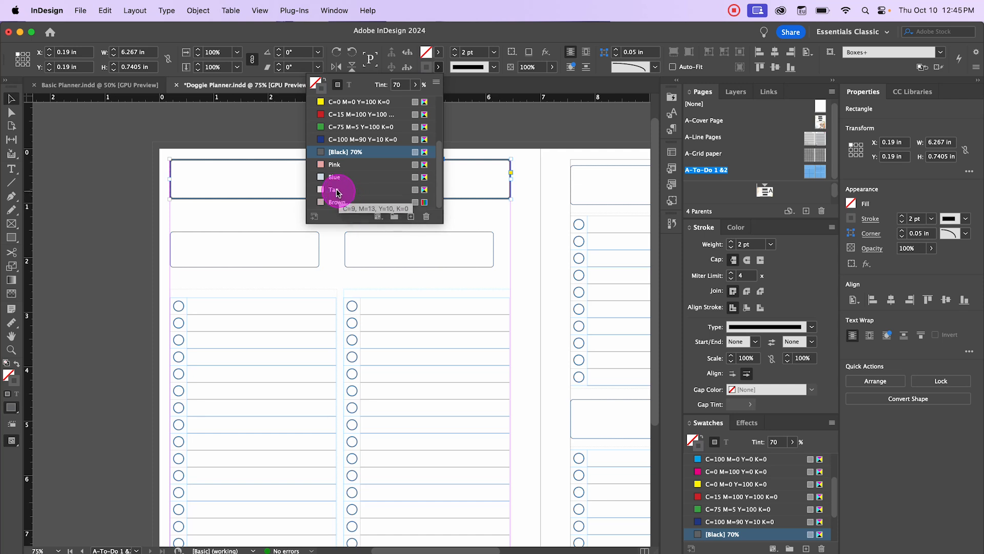
pyautogui.click(338, 193)
pyautogui.click(107, 169)
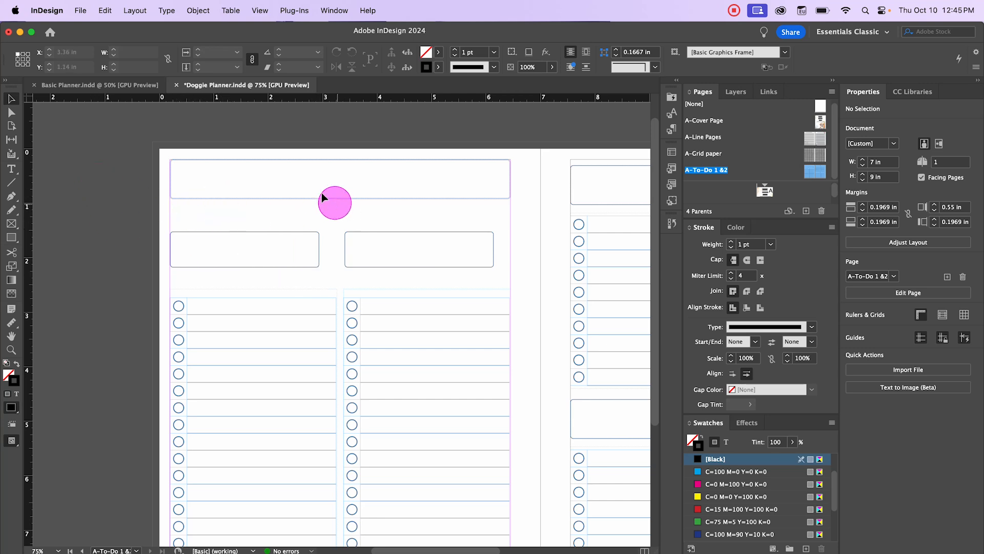
# Place the bone image Recurso 1201 copy.png below the header box at the left margin, about 0.58 by 0.48 in
pyautogui.click(81, 10)
pyautogui.moveTo(109, 69)
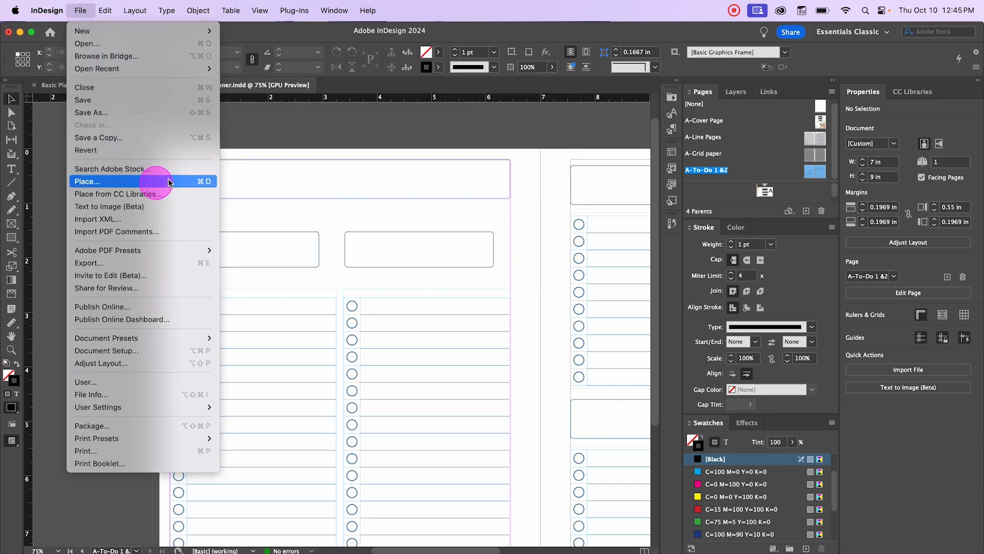
pyautogui.click(154, 181)
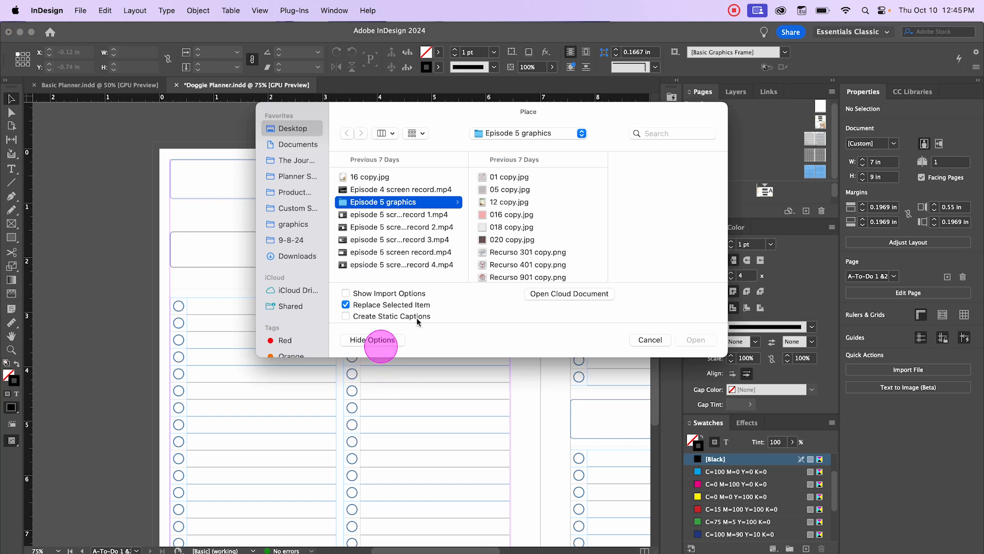
pyautogui.scroll(-3, 523, 211)
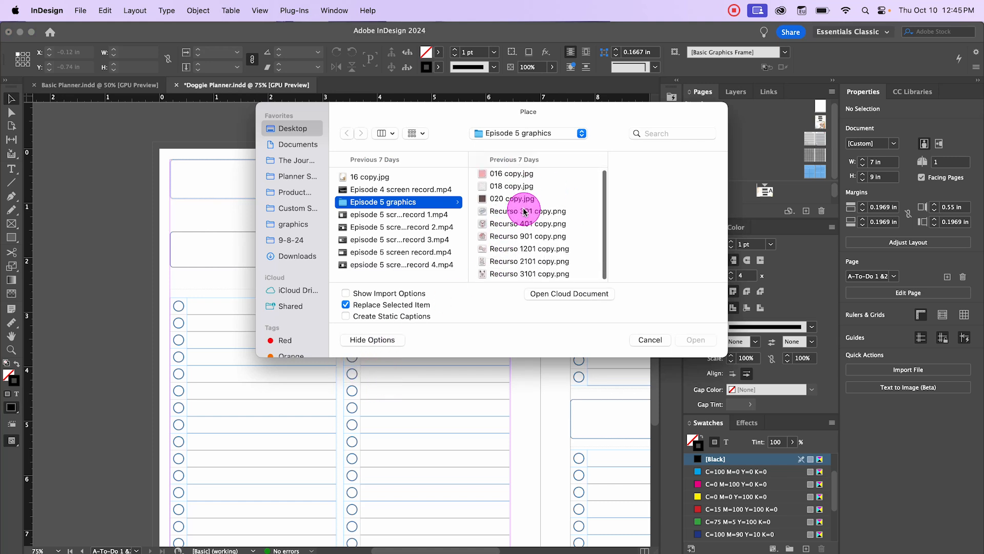
pyautogui.click(493, 245)
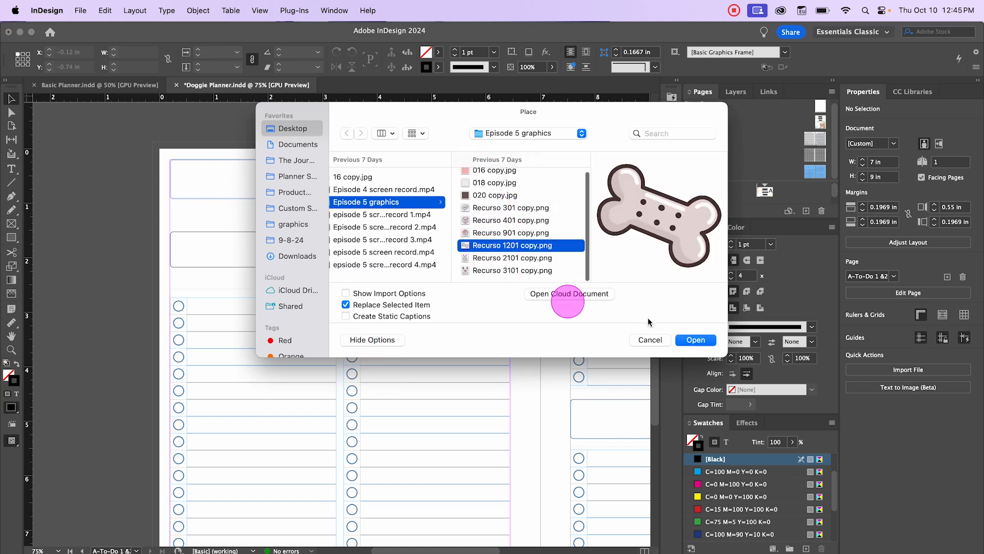
pyautogui.click(695, 340)
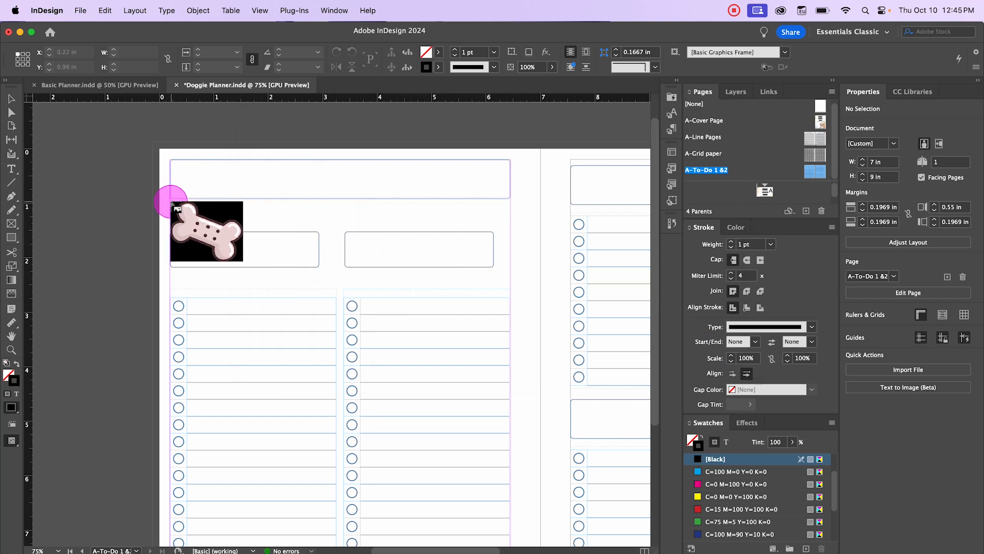
pyautogui.moveTo(172, 202); pyautogui.dragTo(206, 225)
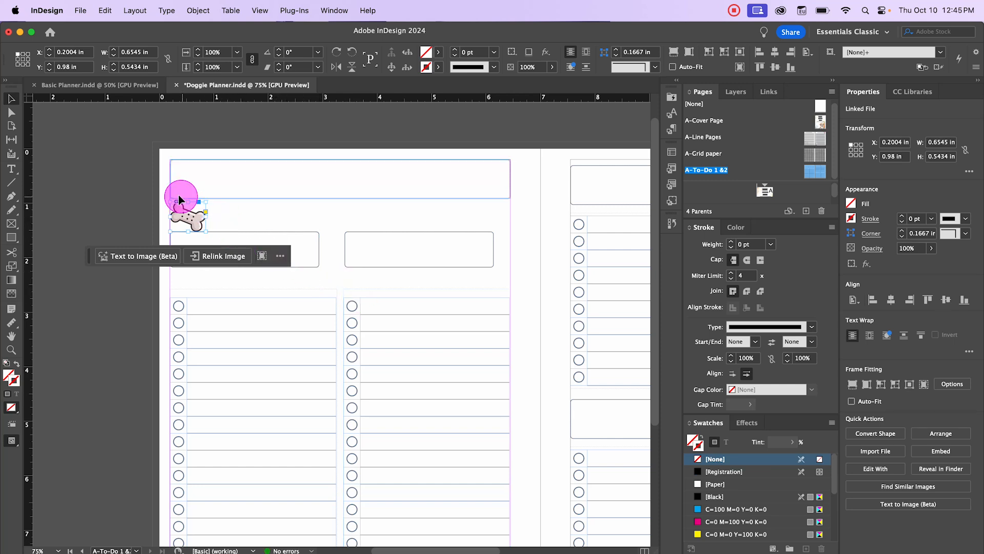
pyautogui.scroll(2, 178, 196)
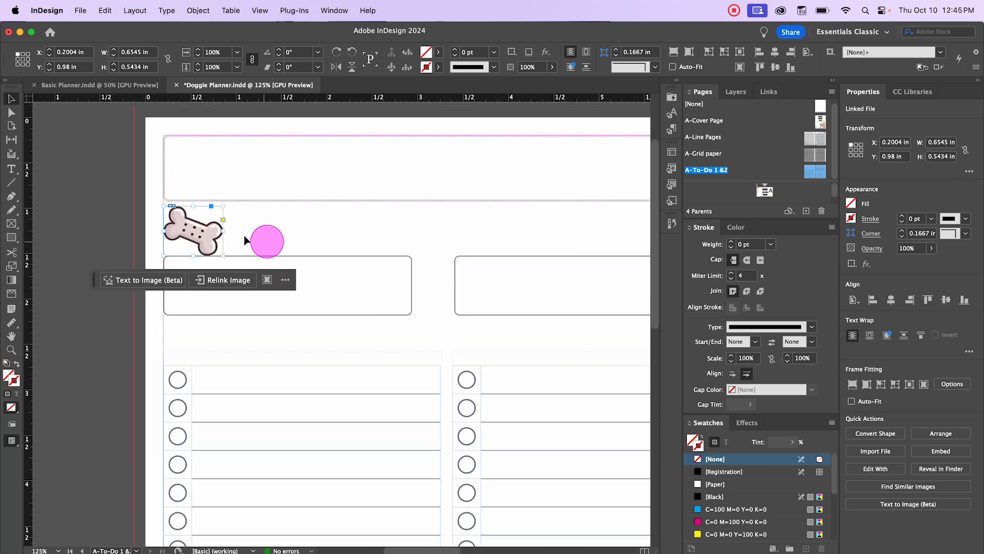
pyautogui.press('super+z')
pyautogui.moveTo(167, 207); pyautogui.dragTo(215, 244)
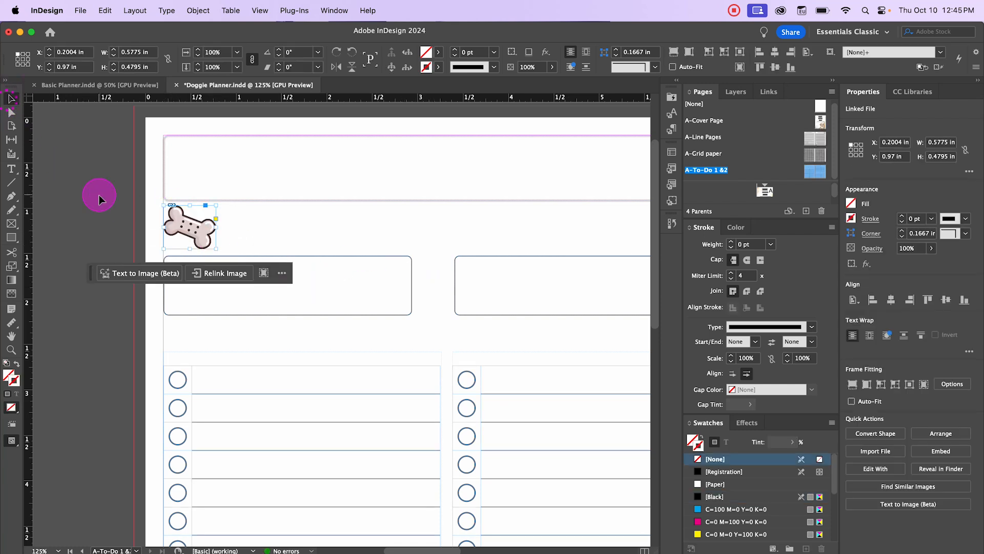
pyautogui.click(186, 312)
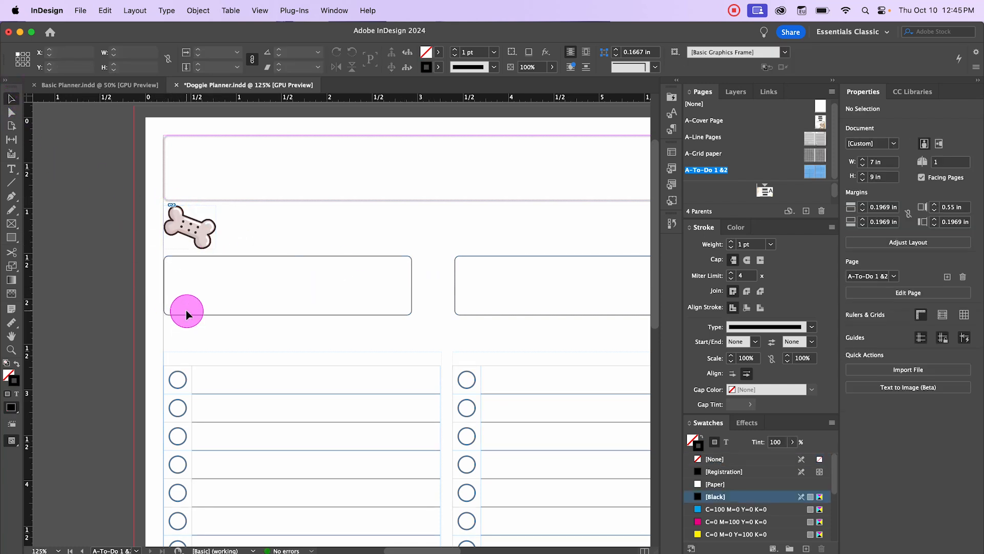
# Duplicate the bone just to its right and flip the copy horizontally
pyautogui.click(190, 225)
pyautogui.click(90, 222)
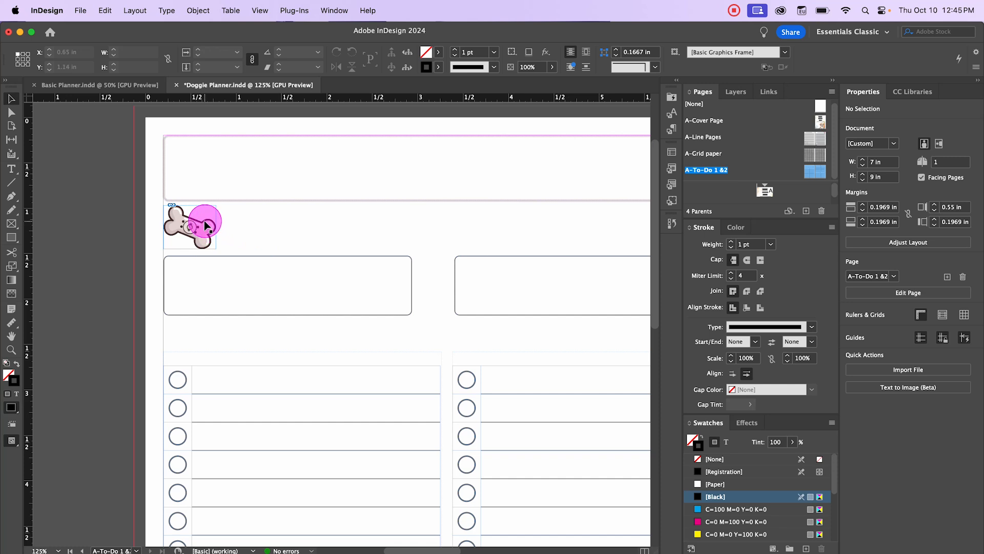
pyautogui.moveTo(207, 224); pyautogui.dragTo(266, 227)
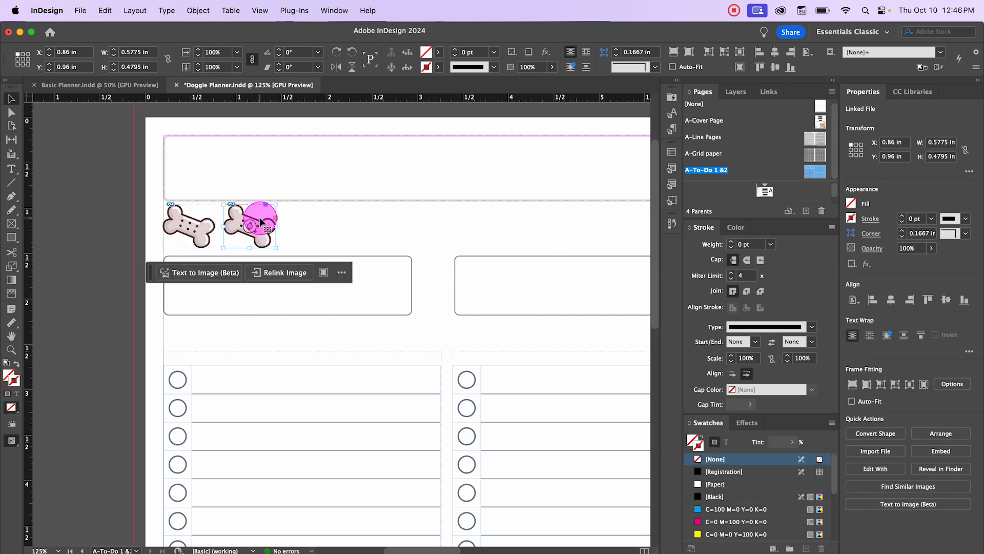
pyautogui.click(198, 10)
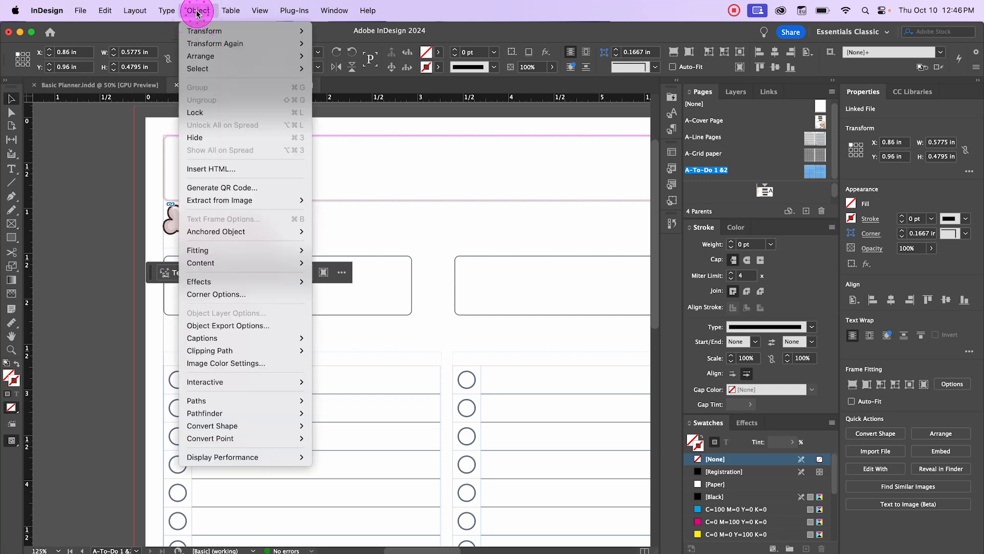
pyautogui.moveTo(202, 30)
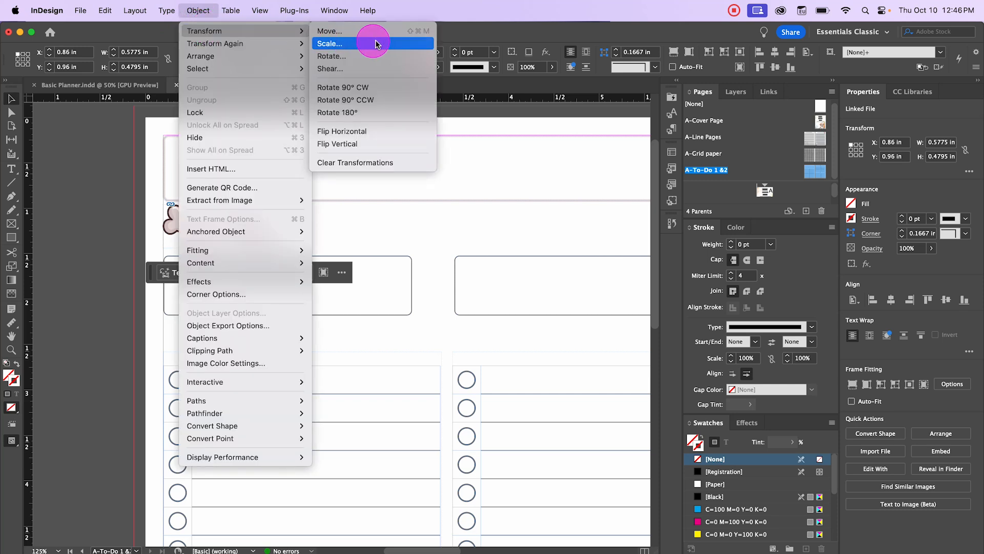
pyautogui.click(380, 131)
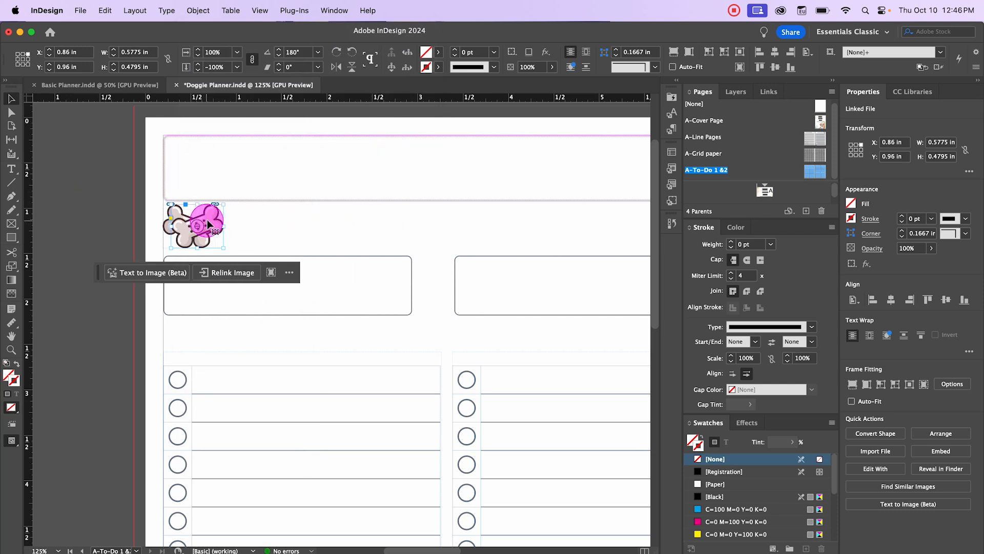
# Move the flipped bone level with and just right of the original, making the pair about 1.23 in wide
pyautogui.moveTo(213, 219); pyautogui.dragTo(263, 217)
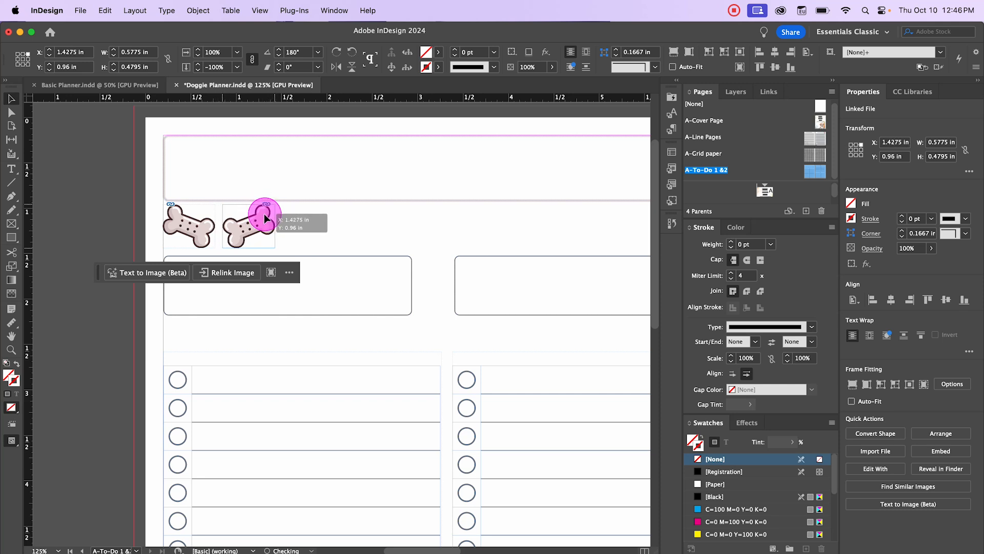
pyautogui.moveTo(264, 214); pyautogui.dragTo(264, 213)
pyautogui.click(326, 236)
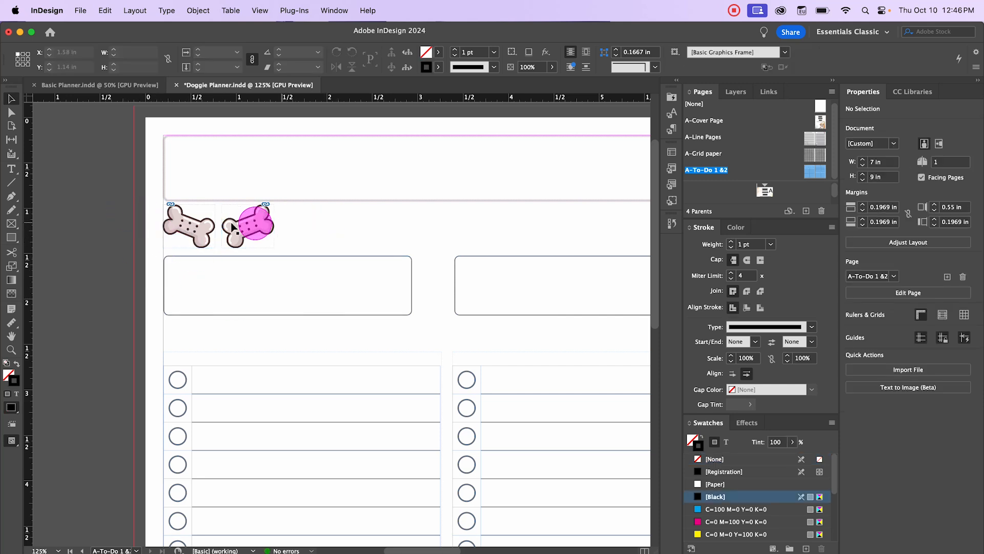
# Group the two bones and duplicate the group beside it, at about X 1.5 in
pyautogui.moveTo(146, 214); pyautogui.dragTo(372, 271)
pyautogui.click(261, 238)
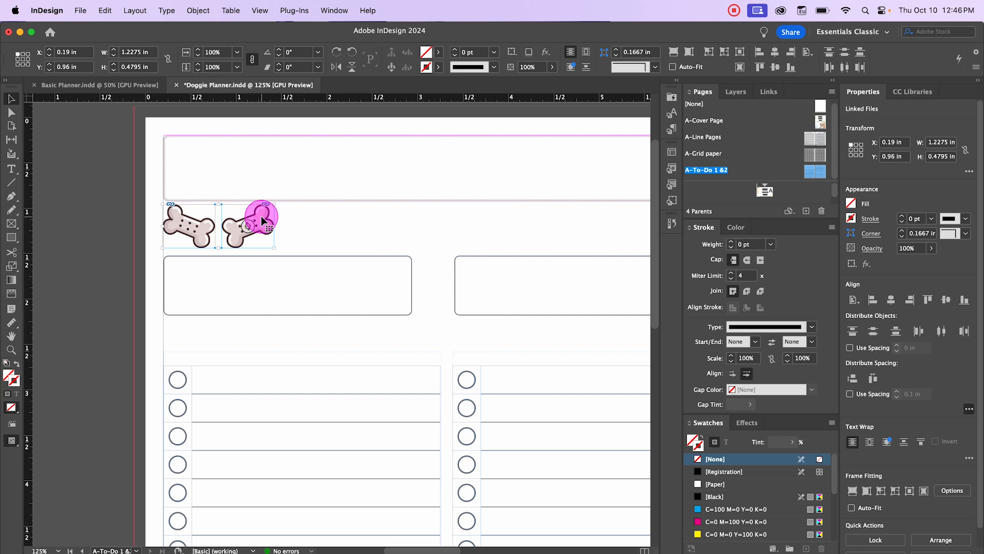
pyautogui.press('super+g')
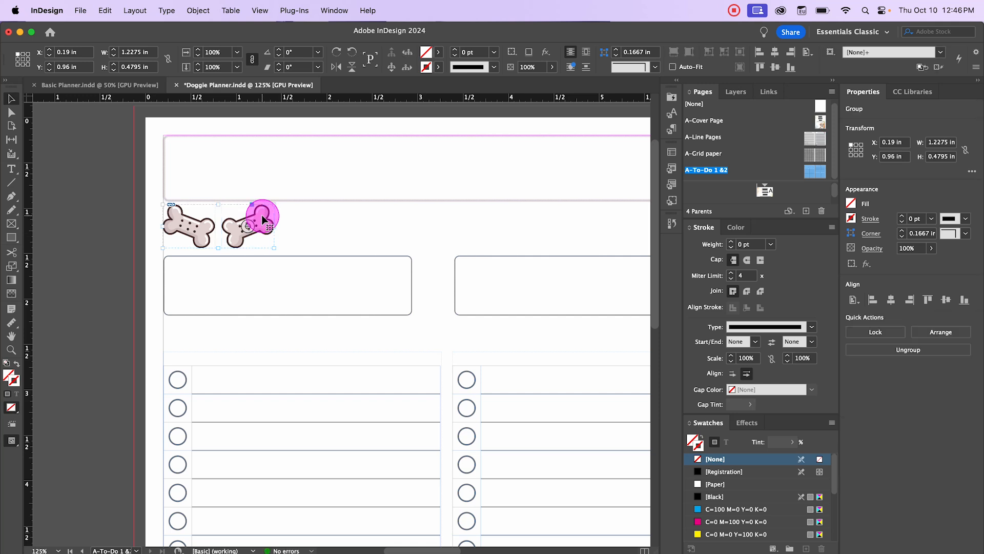
pyautogui.moveTo(261, 215); pyautogui.dragTo(382, 222)
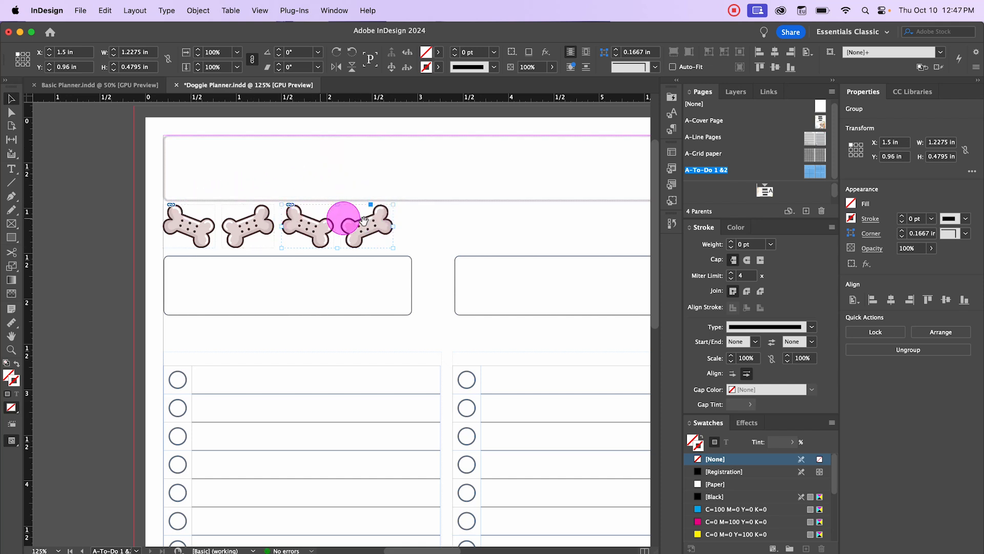
# Repeat the copied bone pair 4 times with Step and Repeat, using a 0 in vertical and 1.31 in horizontal offset
pyautogui.press('super+minus')
pyautogui.press('super+minus')
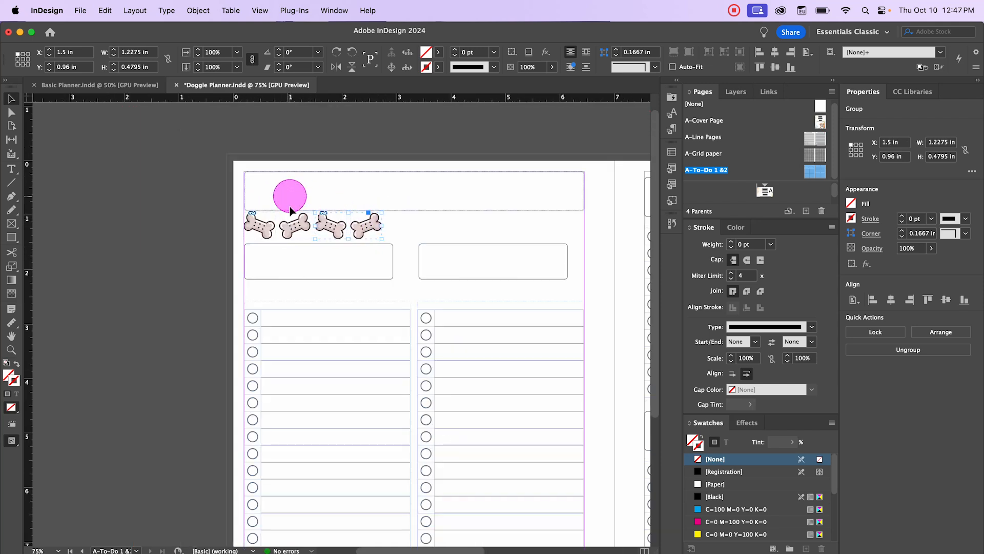
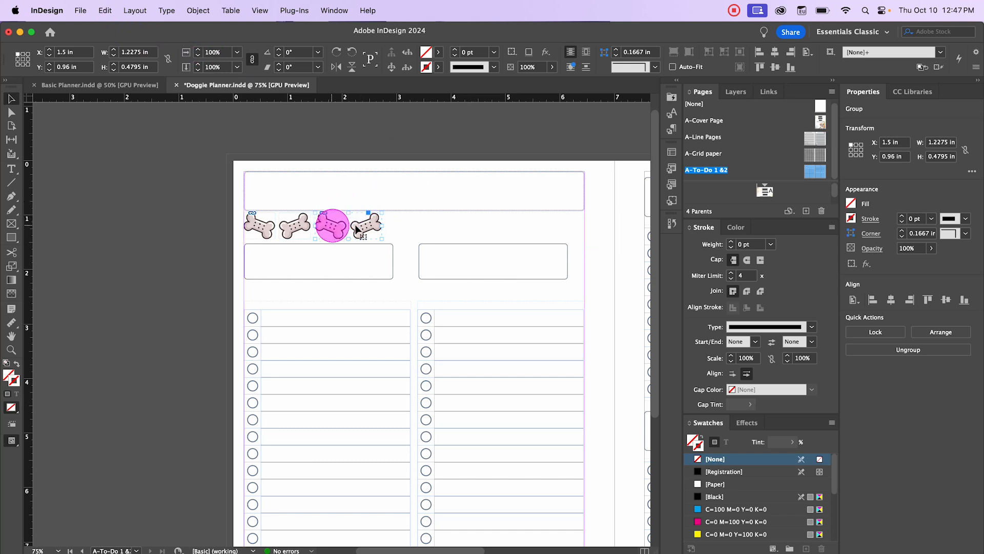
pyautogui.click(109, 10)
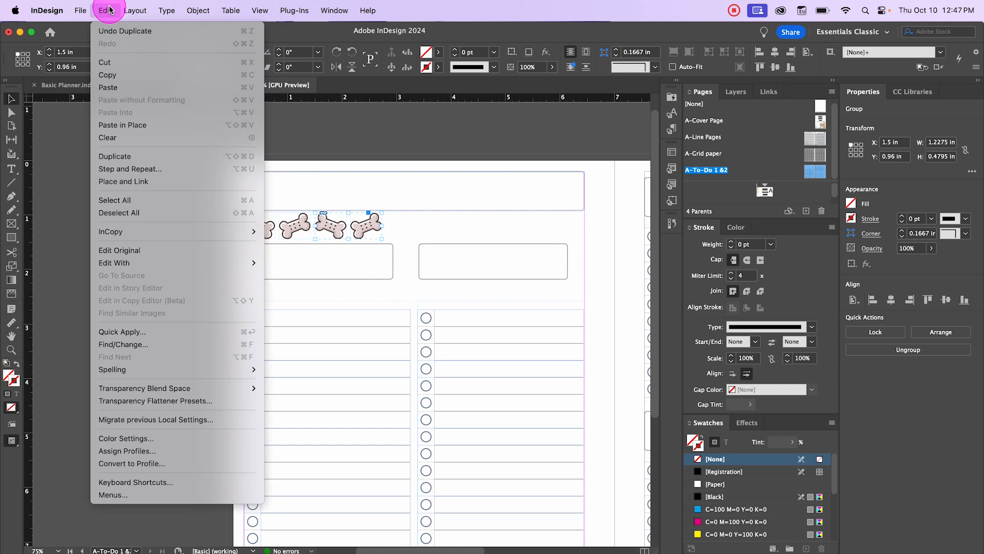
pyautogui.click(149, 168)
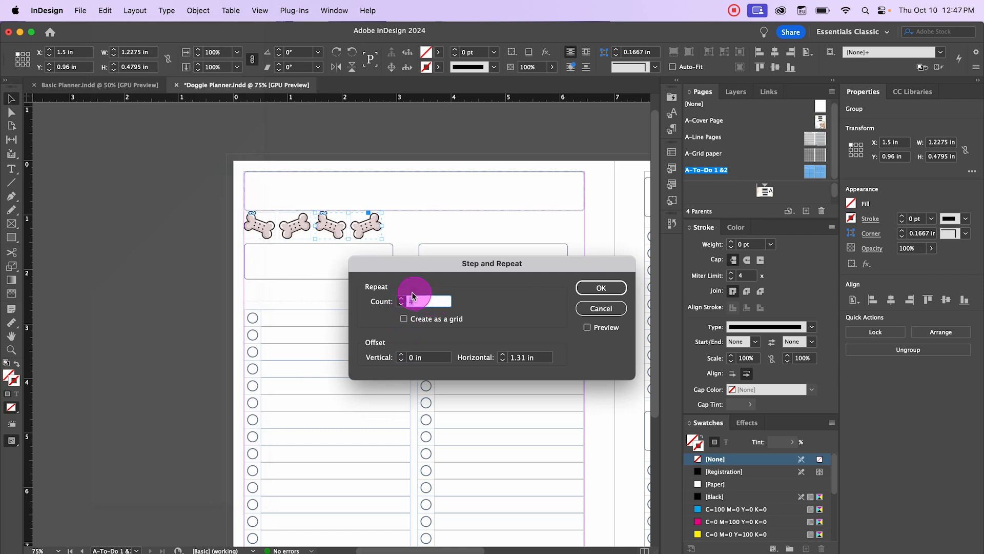
pyautogui.click(597, 288)
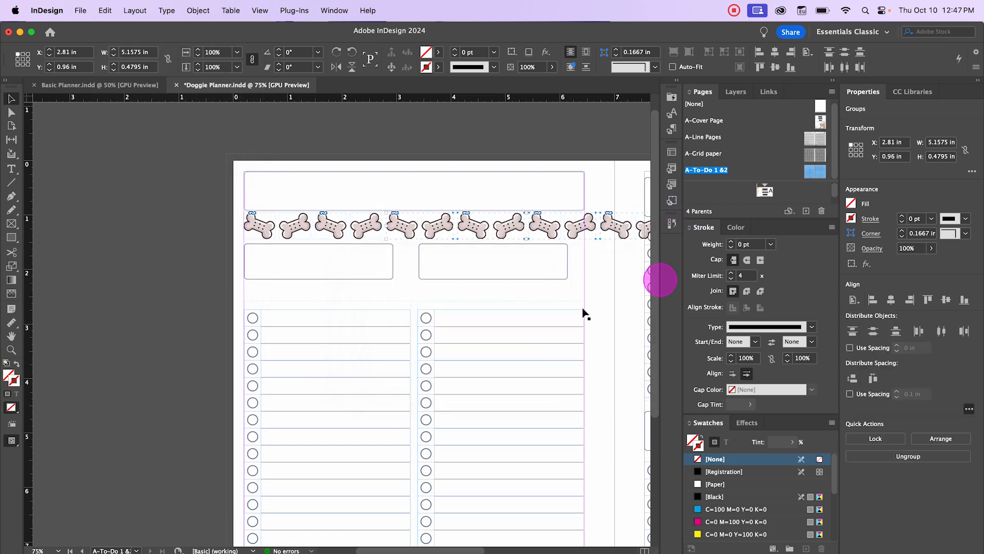
pyautogui.click(158, 210)
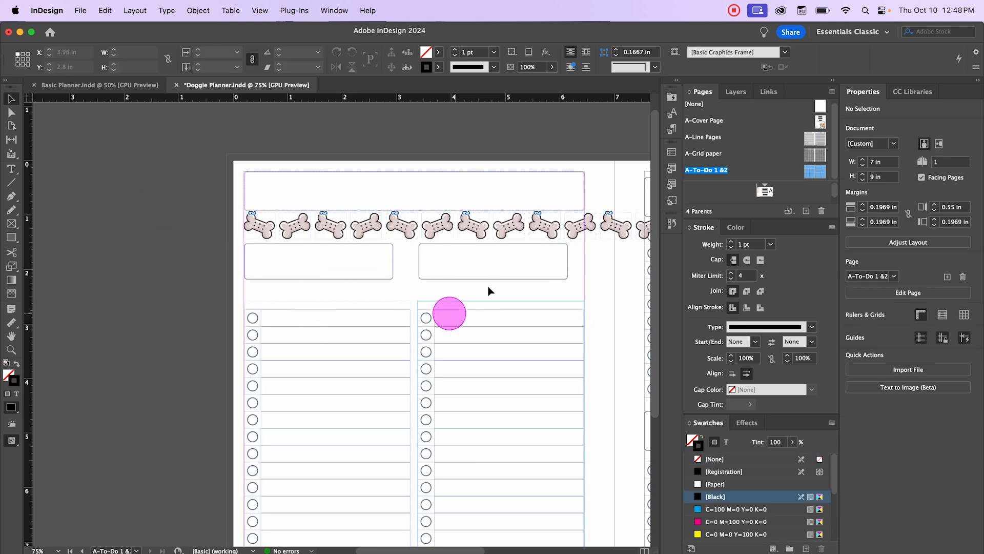
# Delete the last bone pair that extends onto the right page
pyautogui.moveTo(580, 153); pyautogui.dragTo(502, 163)
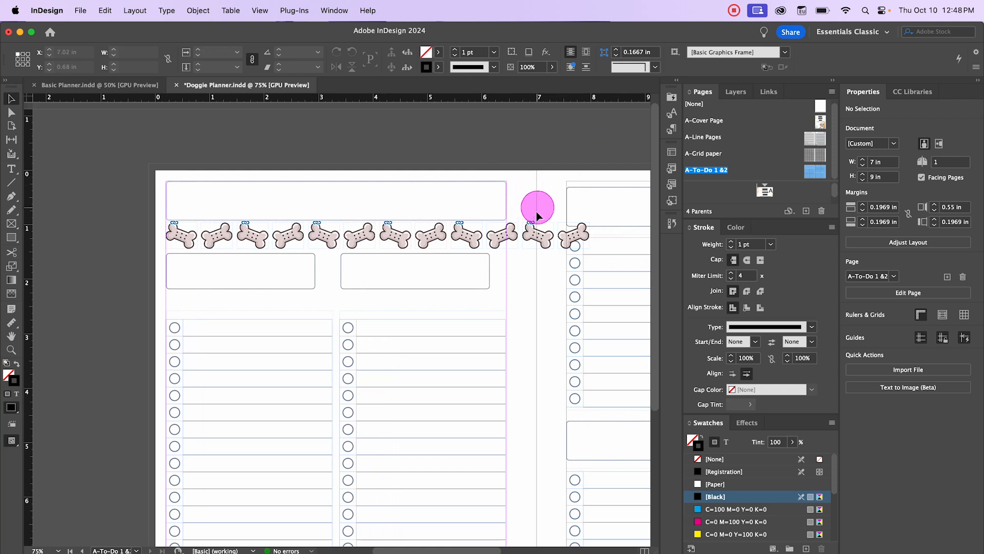
pyautogui.click(549, 241)
pyautogui.press('Delete')
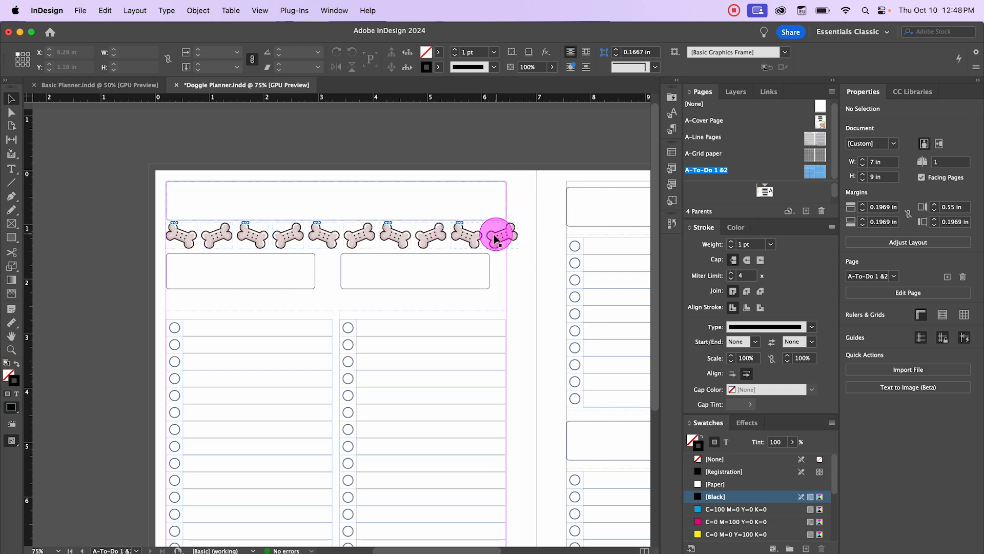
# Scale the remaining row of bones proportionally to about 6.26 by 0.46 in so it fits the header box's width
pyautogui.moveTo(157, 225); pyautogui.dragTo(531, 245)
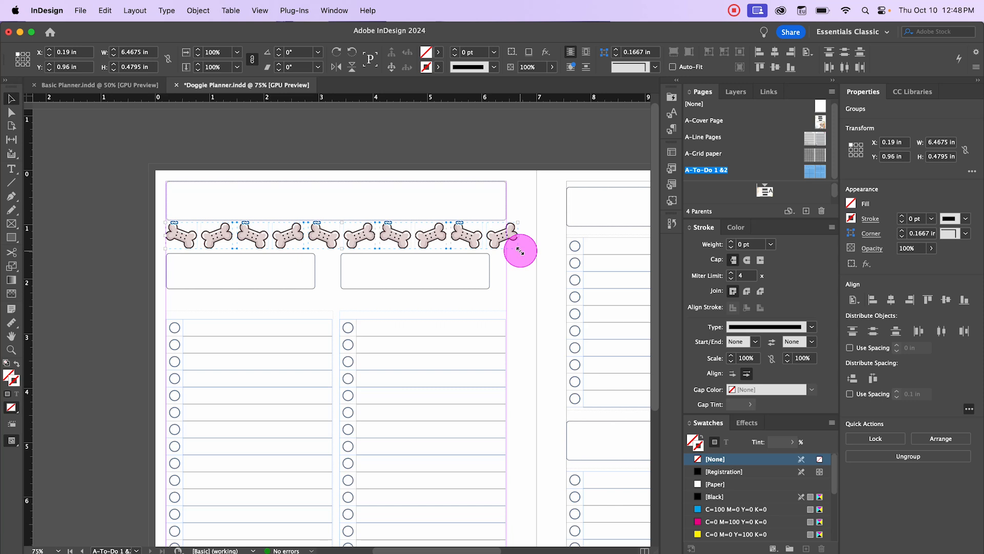
pyautogui.moveTo(521, 251); pyautogui.dragTo(505, 246)
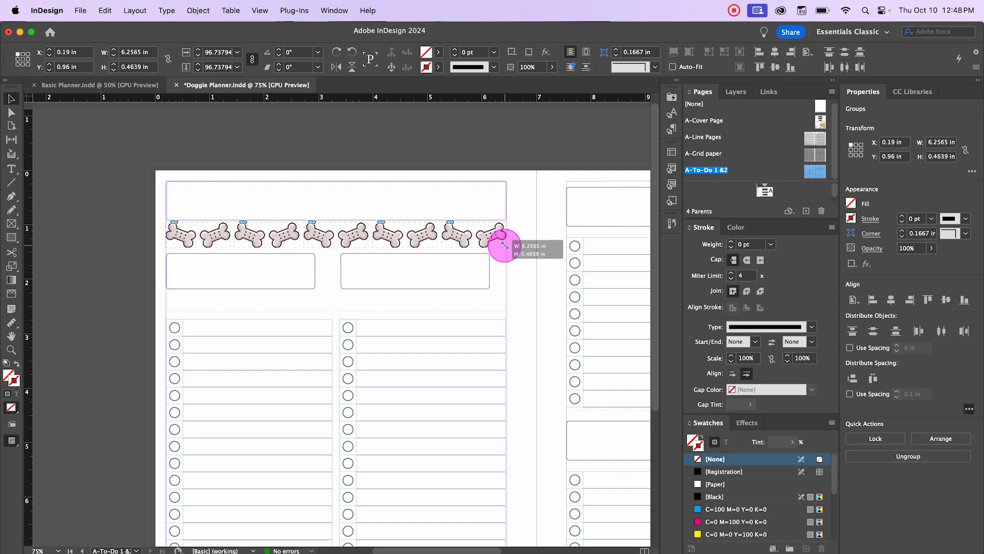
pyautogui.moveTo(505, 246); pyautogui.dragTo(505, 245)
pyautogui.click(521, 280)
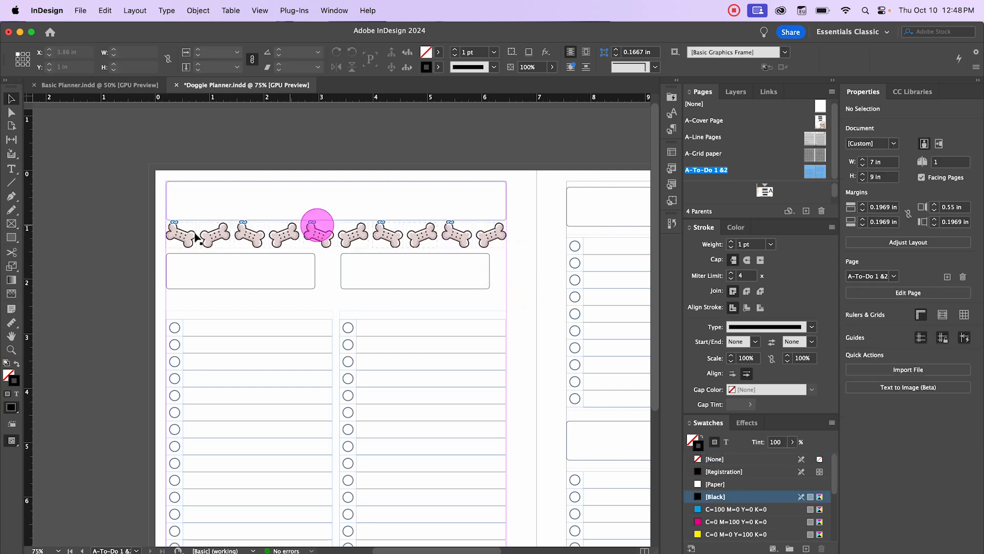
# Shorten the header box slightly from its lower edge to leave a gap above the row of bones
pyautogui.click(330, 219)
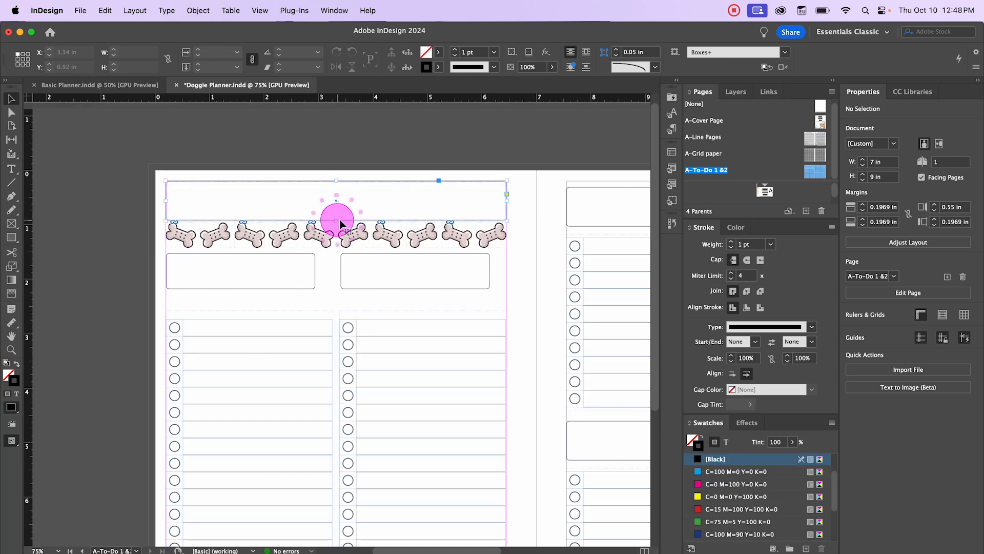
pyautogui.moveTo(336, 219); pyautogui.dragTo(336, 215)
pyautogui.click(138, 251)
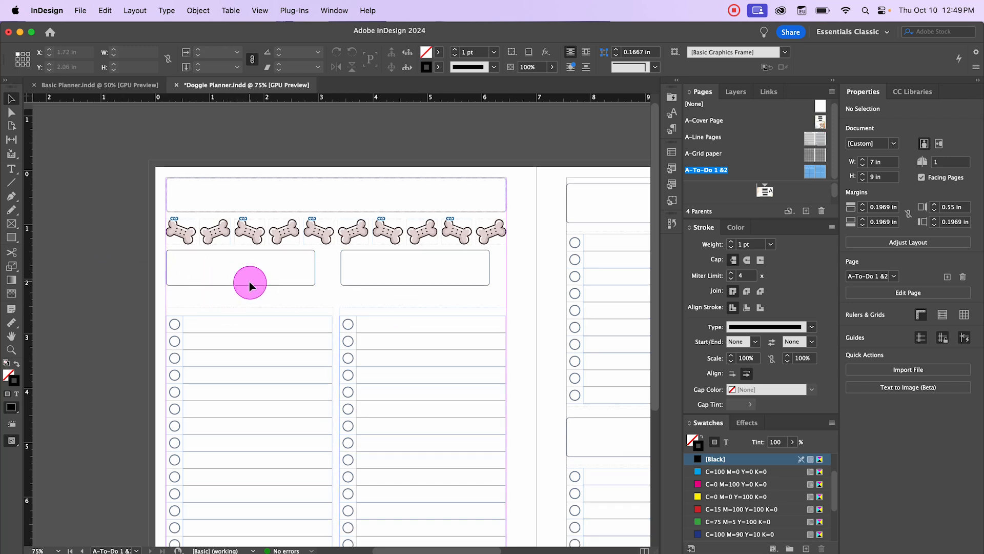
# Duplicate the left small box slightly down and to the right, at about X 0.27, Y 1.61 in, and send the copy to the back
pyautogui.scroll(-1, 250, 283)
pyautogui.scroll(1, 249, 285)
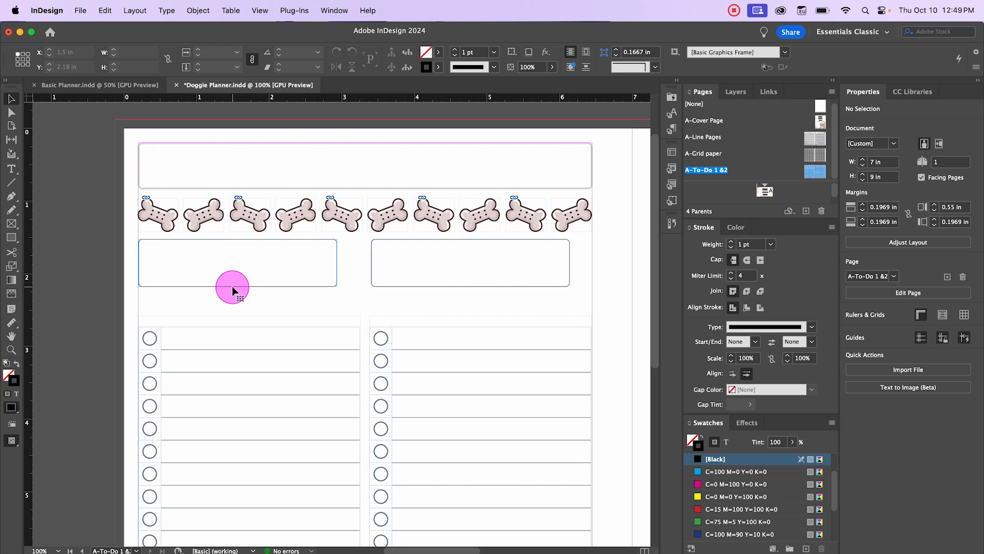
pyautogui.click(233, 286)
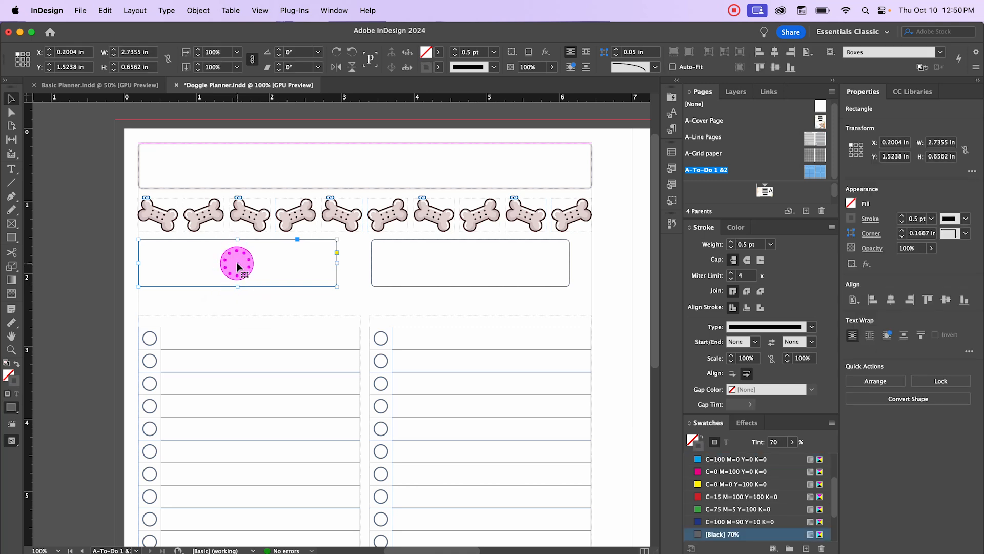
pyautogui.moveTo(237, 263); pyautogui.dragTo(243, 273)
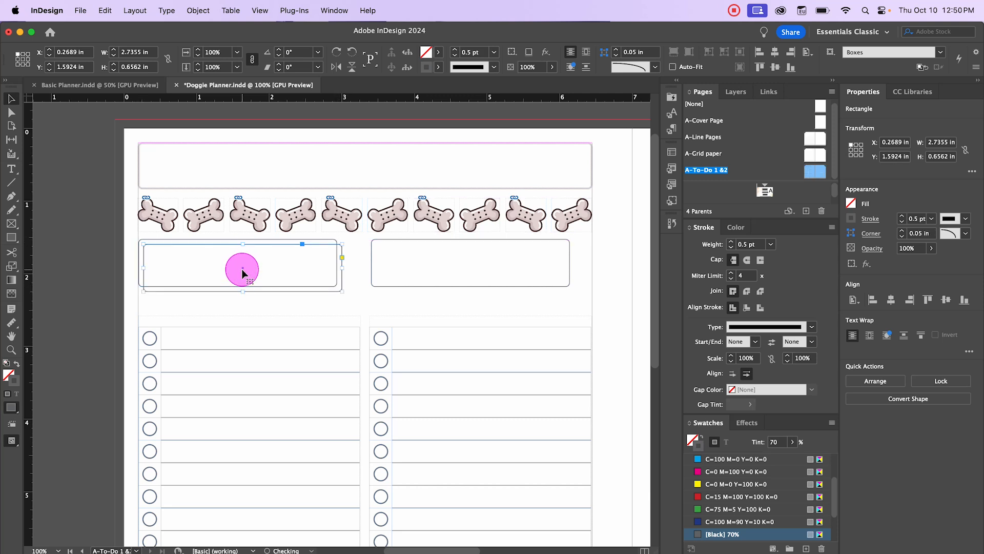
pyautogui.press('Down')
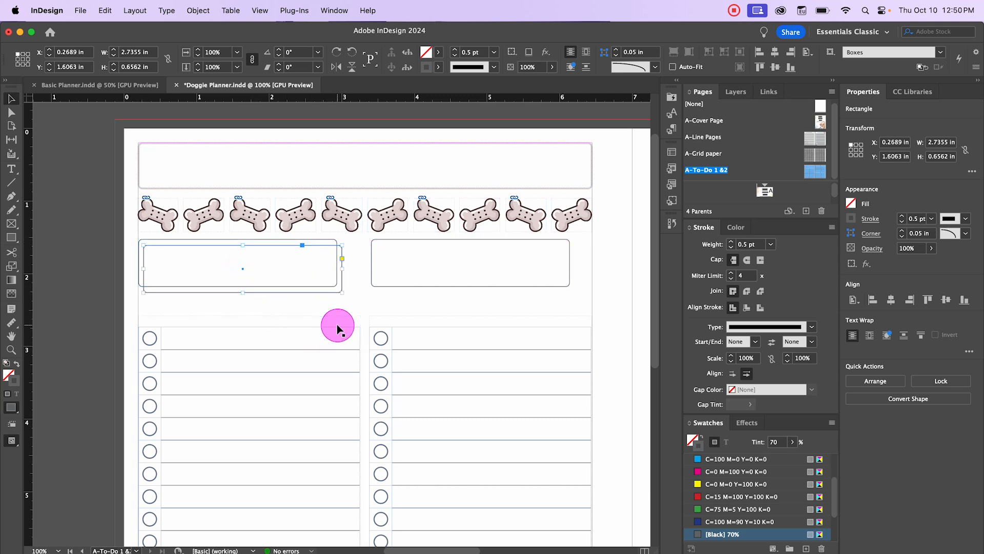
pyautogui.rightClick(256, 292)
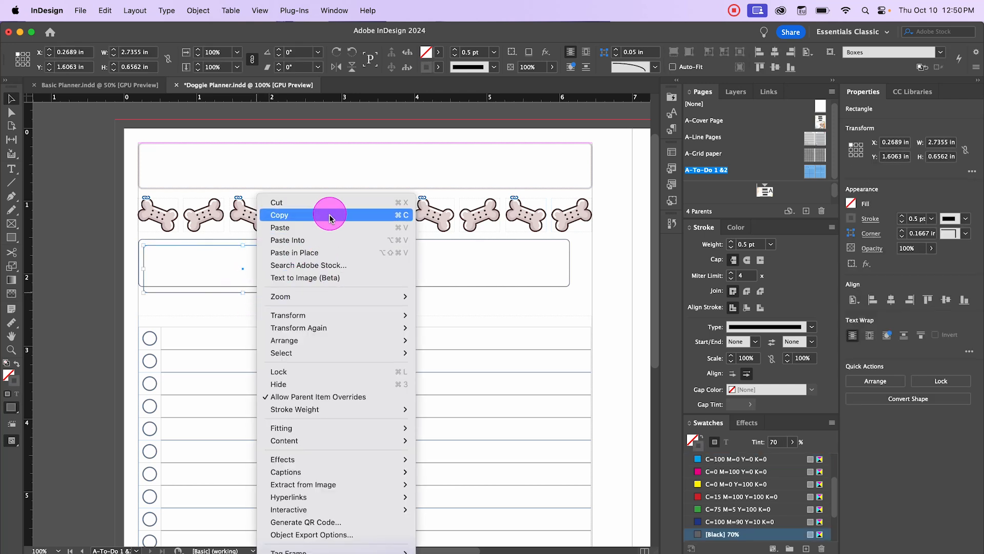
pyautogui.moveTo(351, 341)
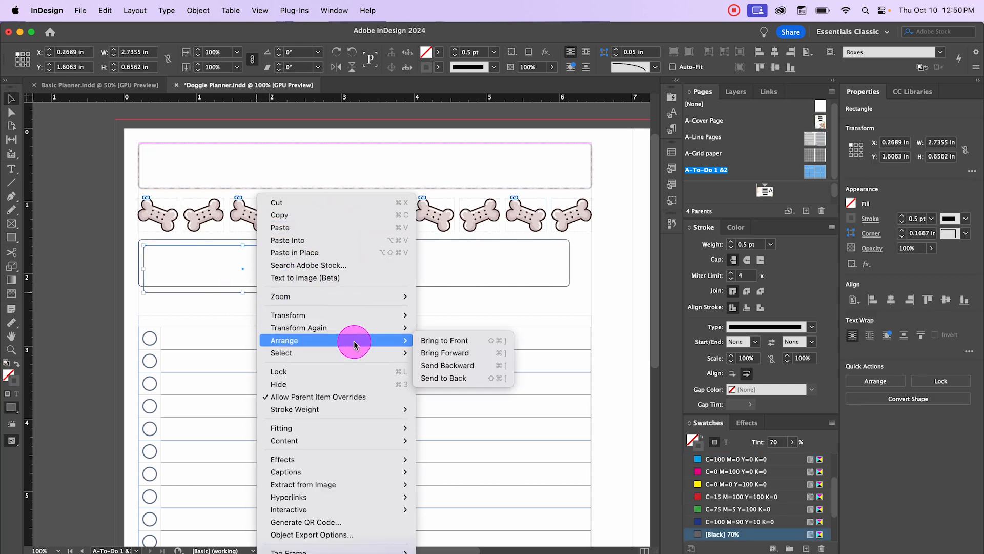
pyautogui.click(473, 377)
pyautogui.click(96, 273)
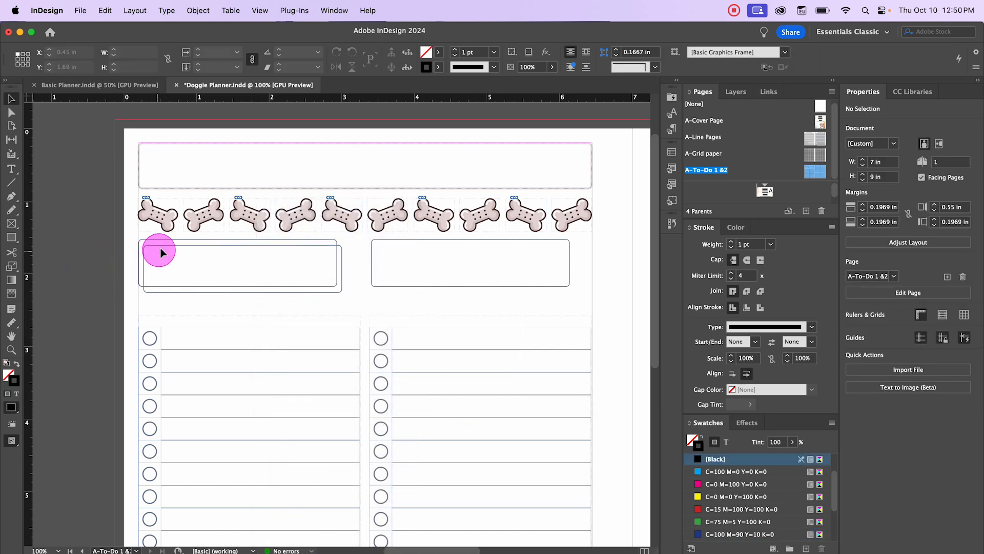
# Fill the original left box in front with the [Paper] swatch
pyautogui.click(165, 239)
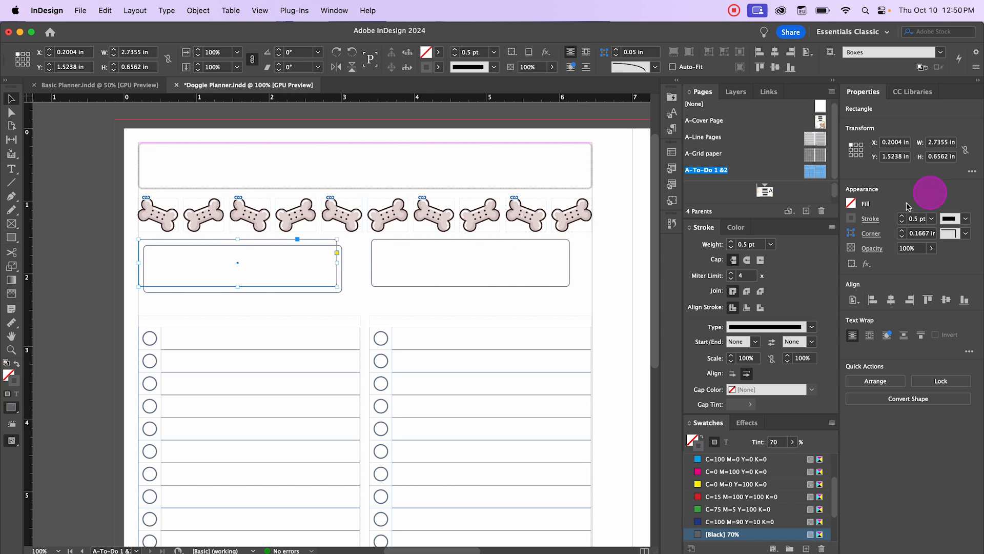
pyautogui.click(849, 204)
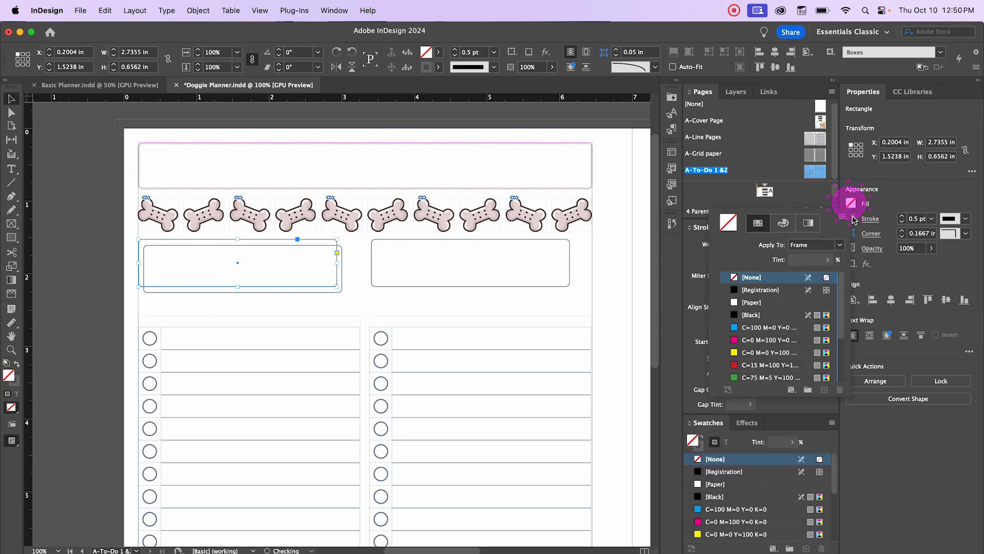
pyautogui.click(734, 307)
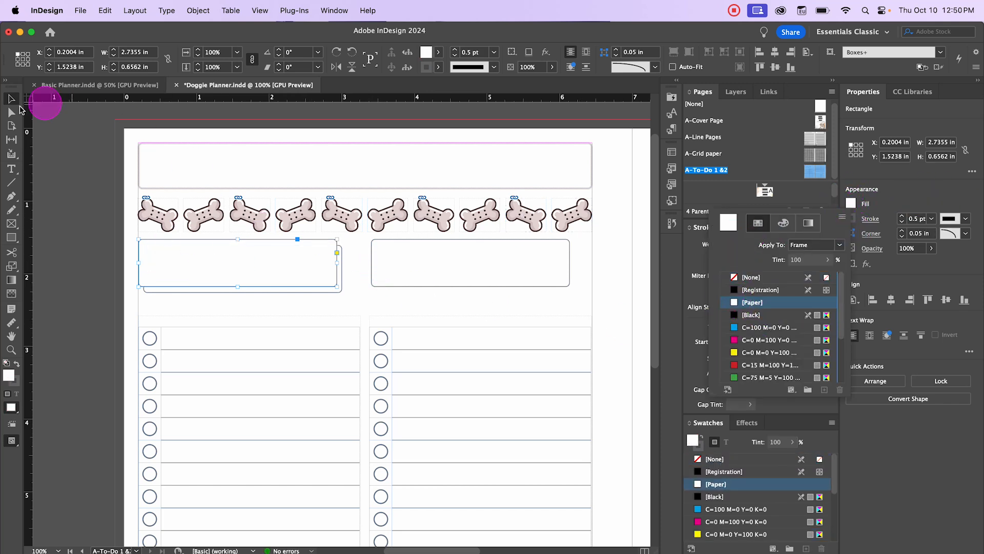
pyautogui.click(61, 163)
# Set the stroke of the offset box behind it to [None]
pyautogui.click(337, 288)
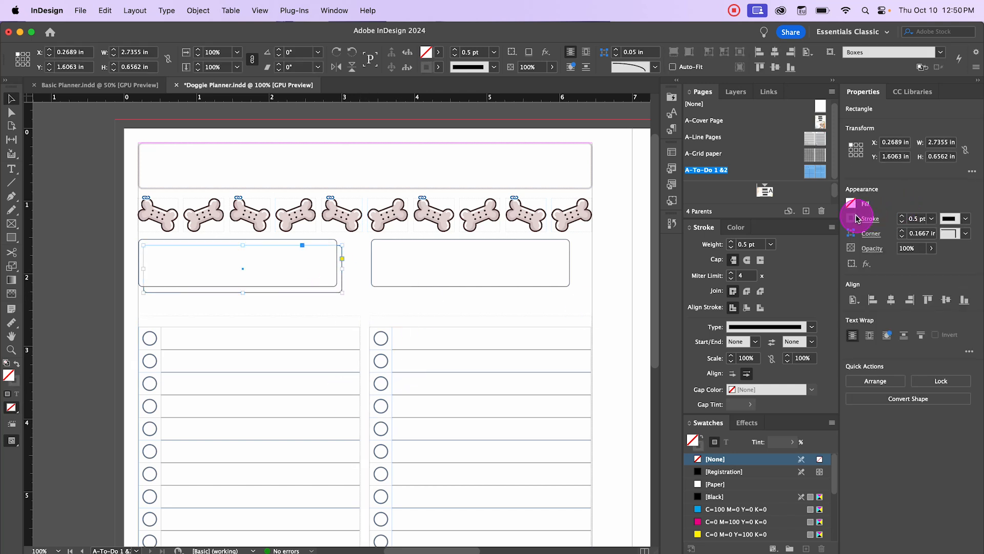
pyautogui.click(849, 221)
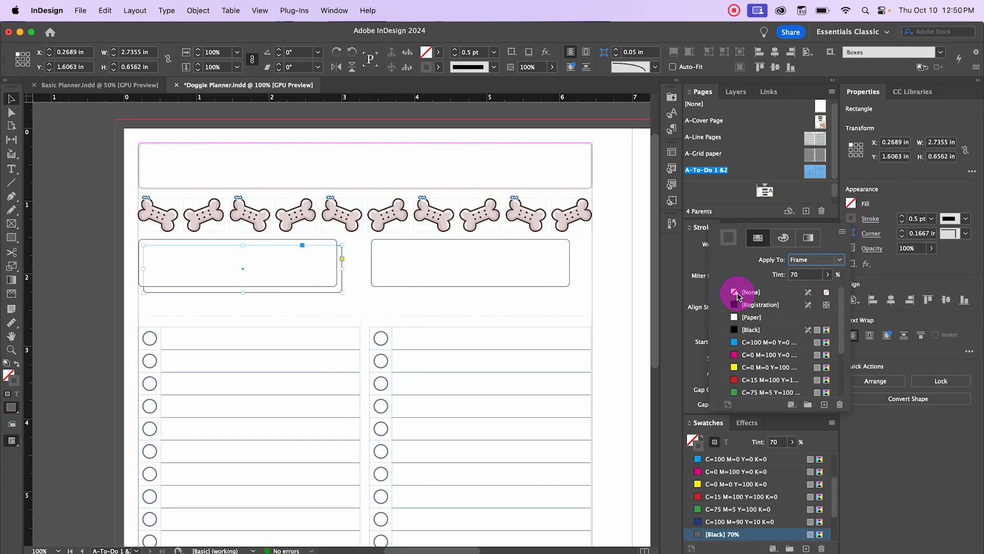
pyautogui.click(738, 293)
pyautogui.click(857, 201)
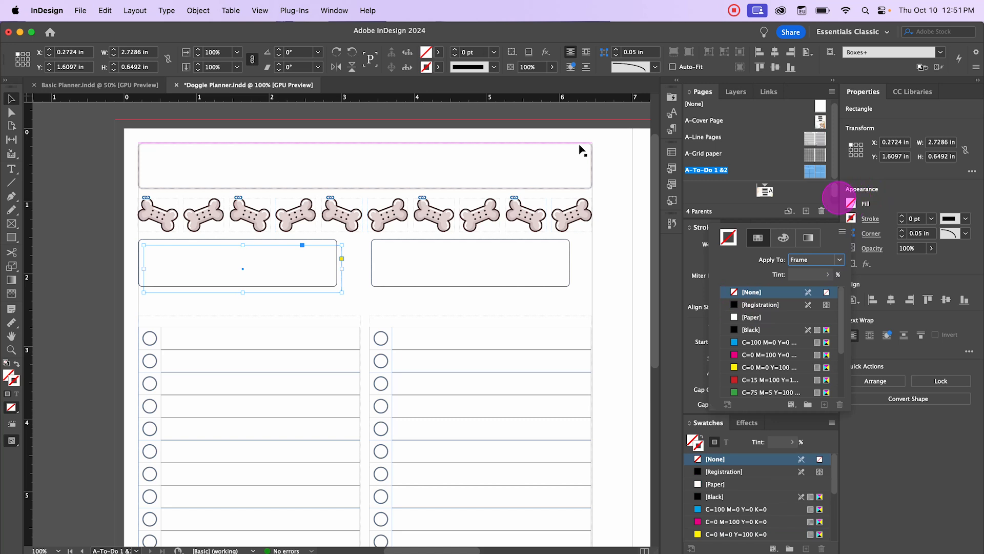
# Delete the five default swatches from C=100 M=0 Y=0 K=0 through C=75 M=5 Y=100 K=0, replacing them with [Black]
pyautogui.click(439, 67)
pyautogui.click(439, 66)
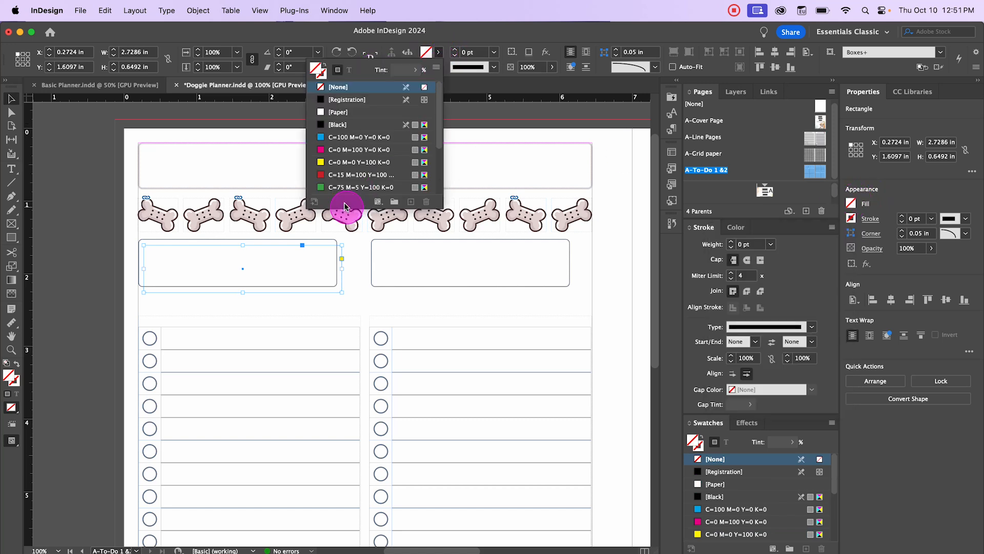
pyautogui.scroll(-5, 348, 185)
pyautogui.scroll(5, 349, 176)
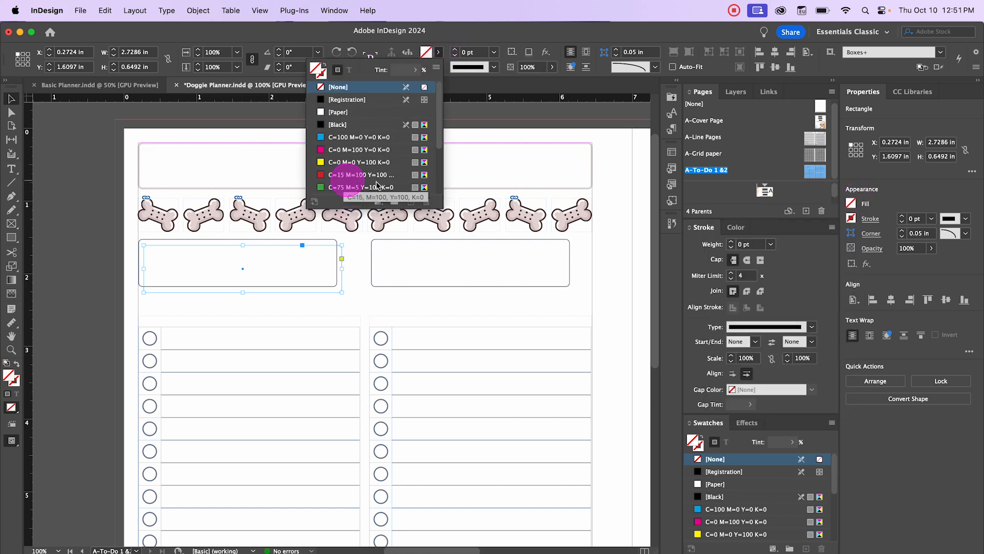
pyautogui.click(383, 137)
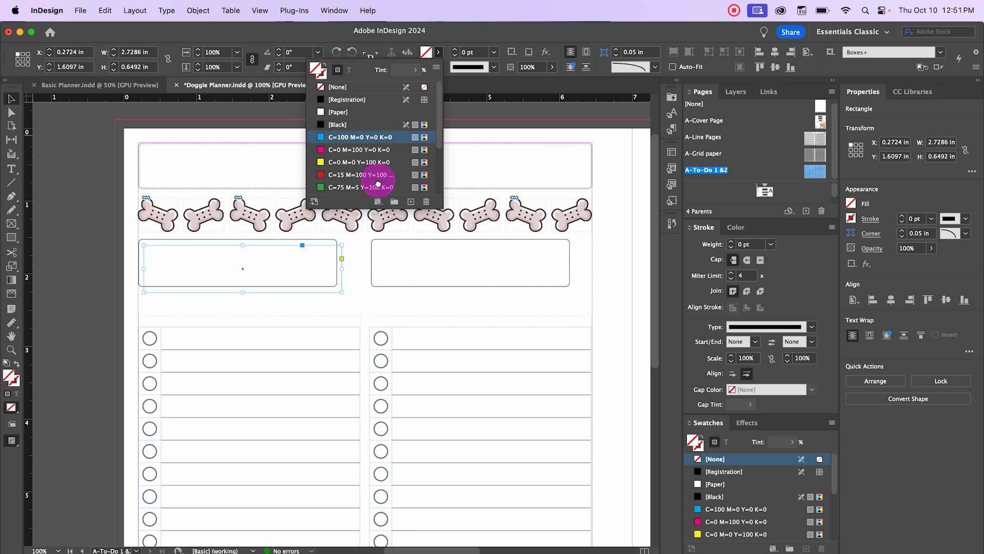
pyautogui.moveTo(379, 184); pyautogui.dragTo(378, 185)
pyautogui.click(363, 139)
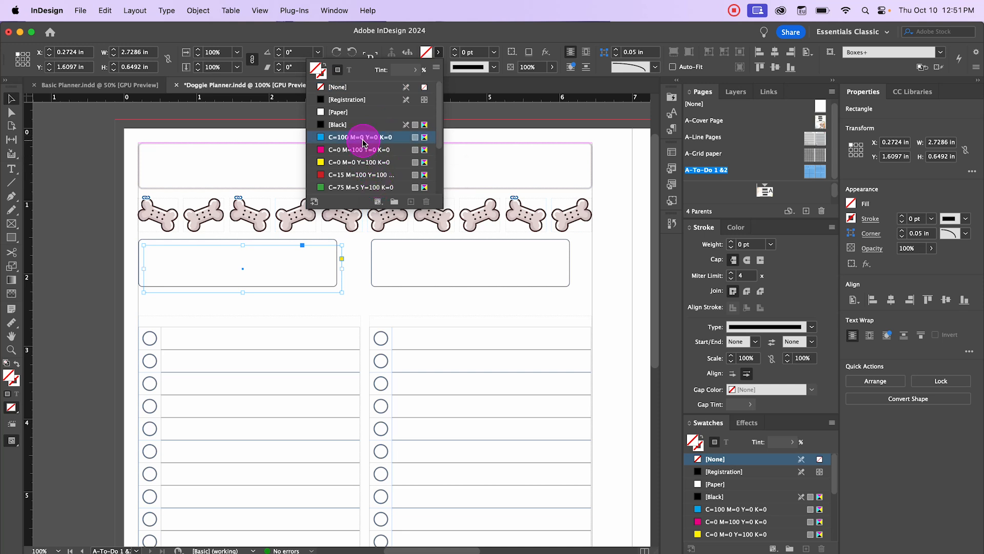
pyautogui.keyDown('shift'); pyautogui.click(368, 187); pyautogui.keyUp('shift')
pyautogui.rightClick(368, 189)
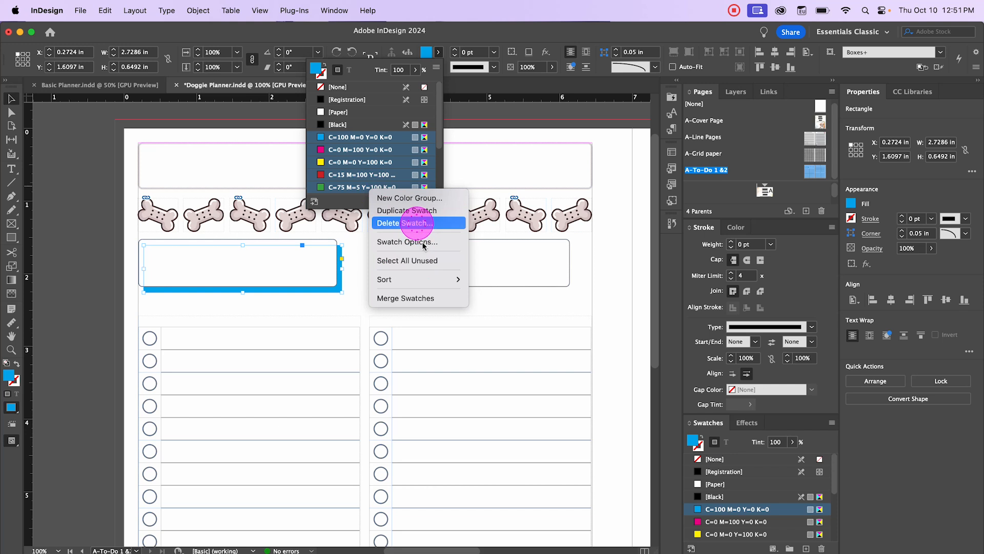
pyautogui.click(419, 224)
pyautogui.click(529, 316)
pyautogui.click(523, 348)
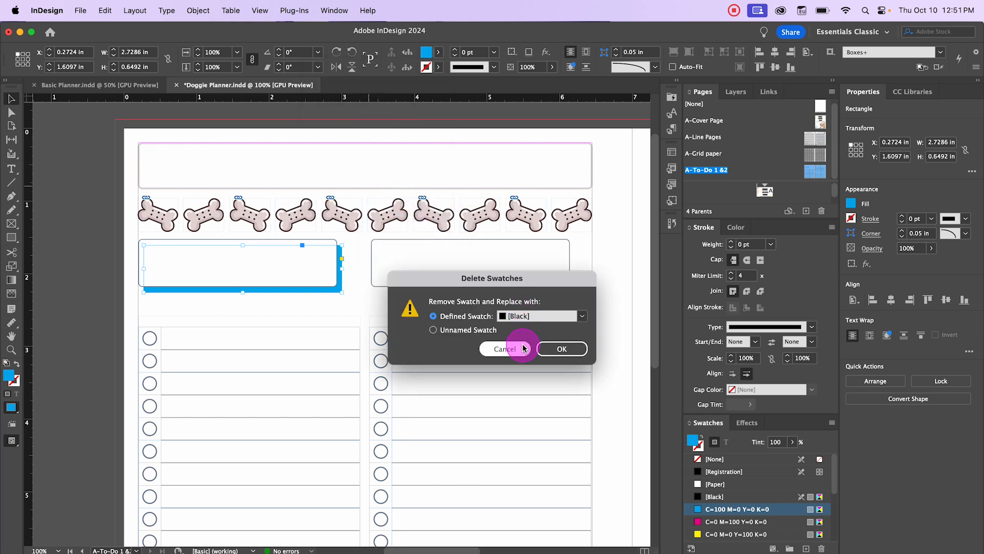
pyautogui.click(562, 348)
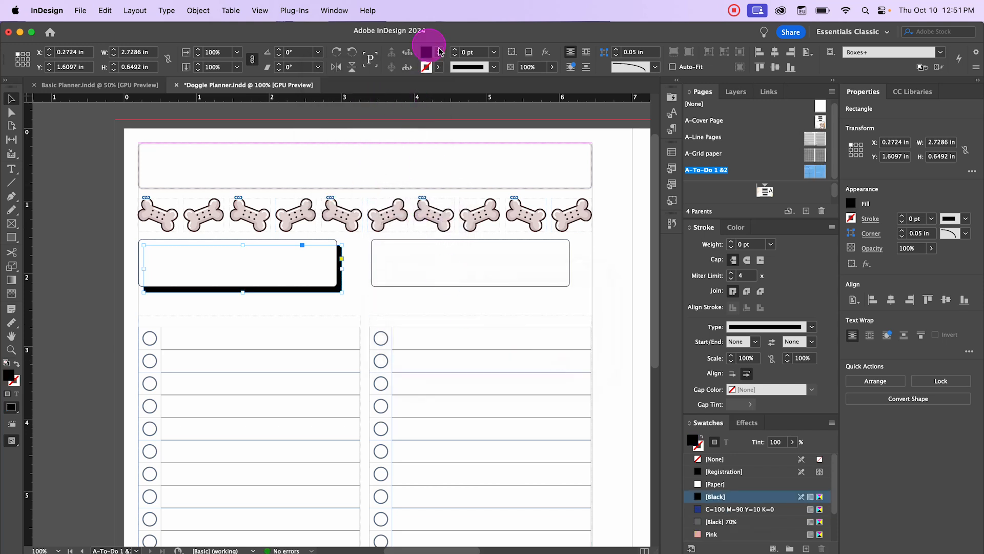
# Fill the offset shadow box with Tan and nudge it closer to the front box, to X 0.2585 in, Y 1.582 in
pyautogui.click(440, 54)
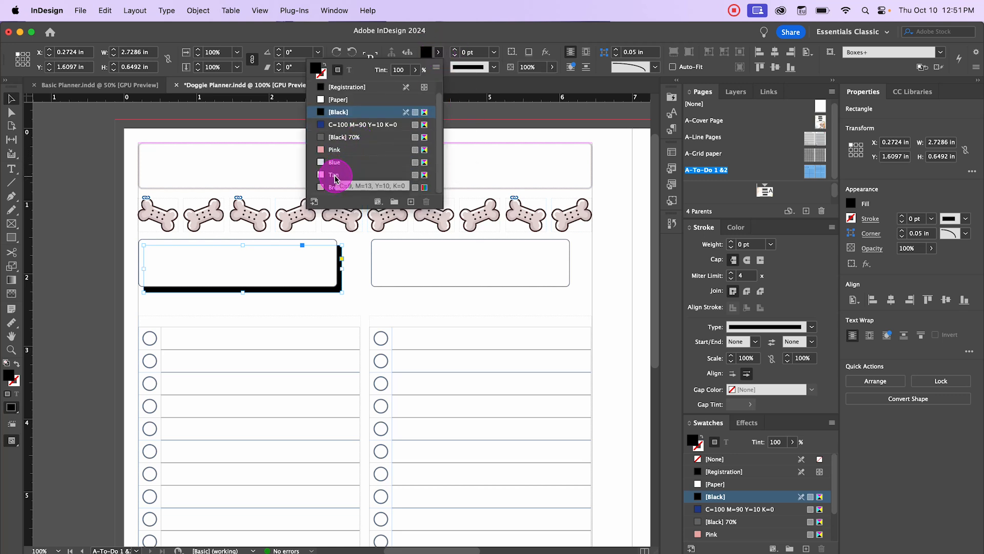
pyautogui.click(367, 307)
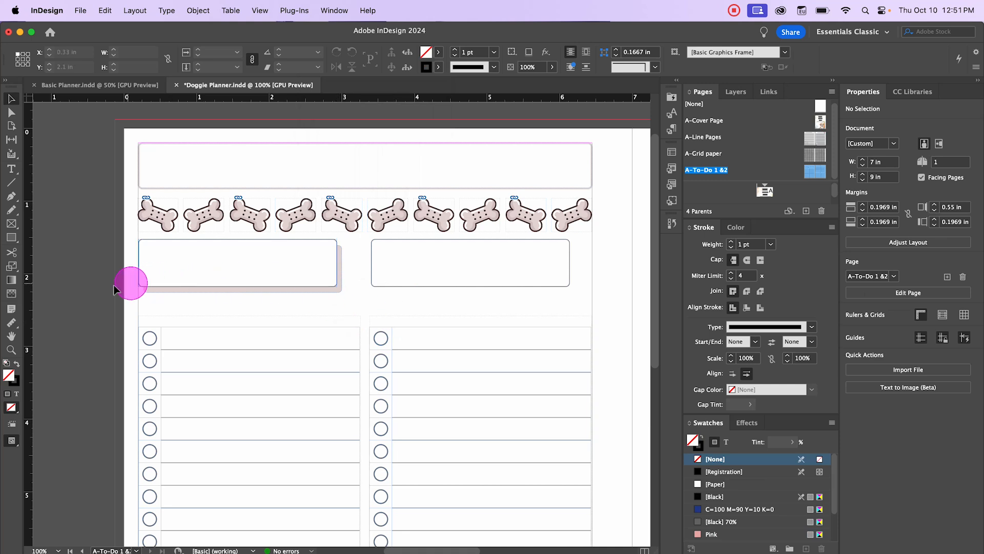
pyautogui.click(340, 290)
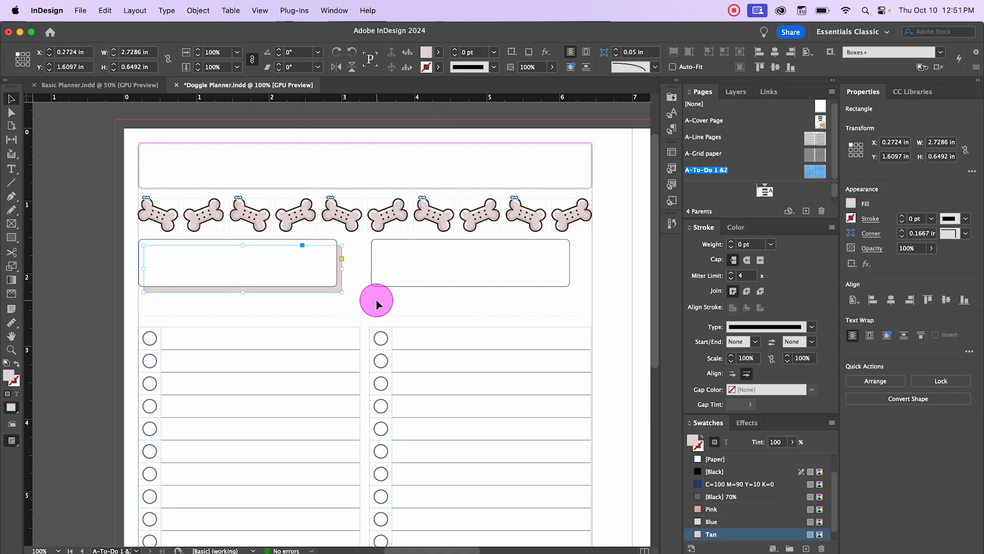
pyautogui.press('Up')
pyautogui.press('Up')
pyautogui.press('Left')
pyautogui.press('Left')
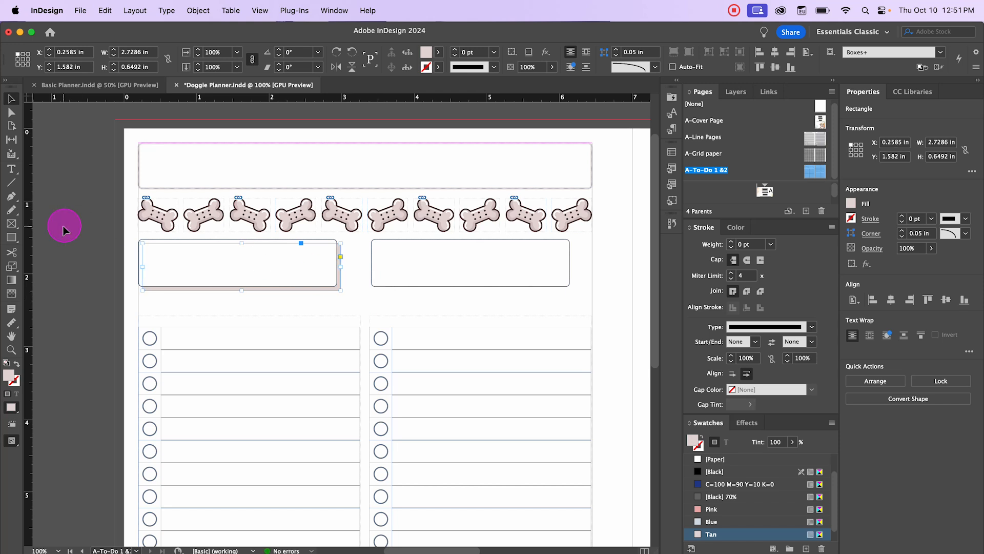
# Delete the plain box above the second to-do column
pyautogui.click(108, 298)
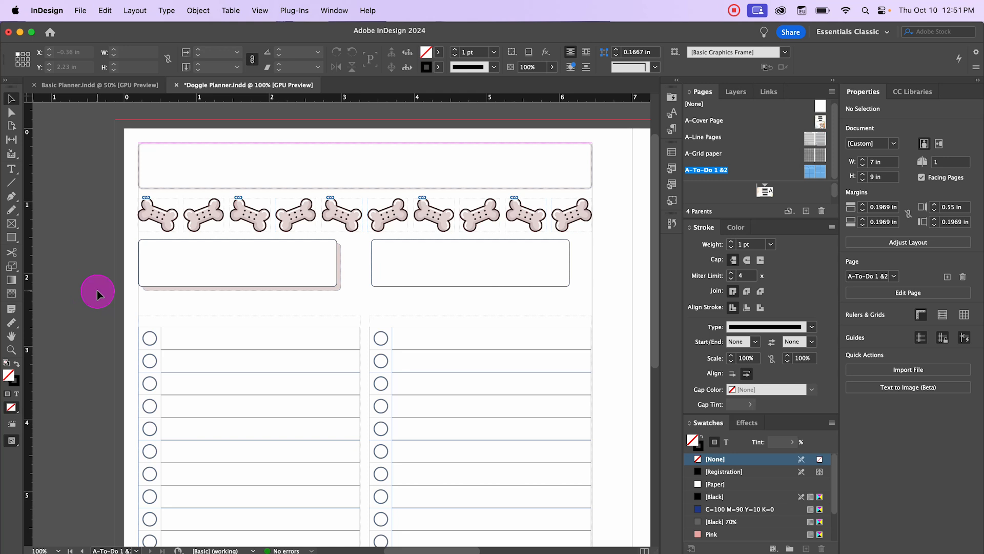
pyautogui.click(415, 286)
pyautogui.press('Delete')
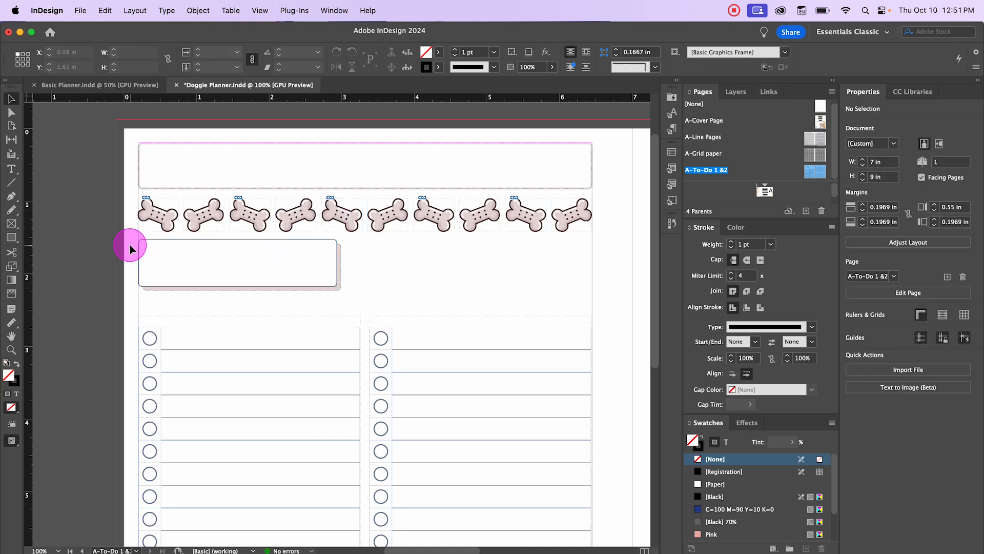
# Group the remaining box with its tan shadow and scale the group proportionally to about 3.06 by 0.78 in, matching the first column's width
pyautogui.click(343, 290)
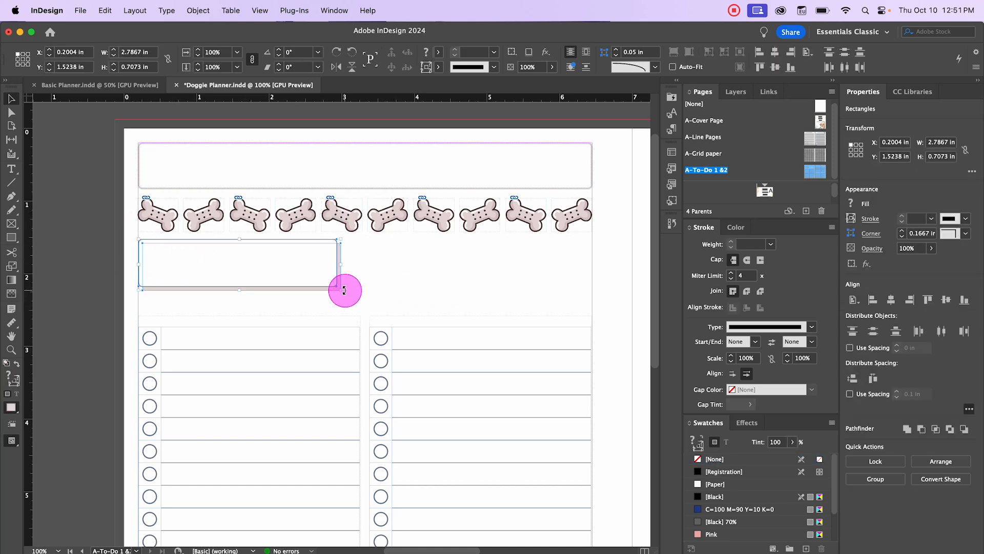
pyautogui.press('super+g')
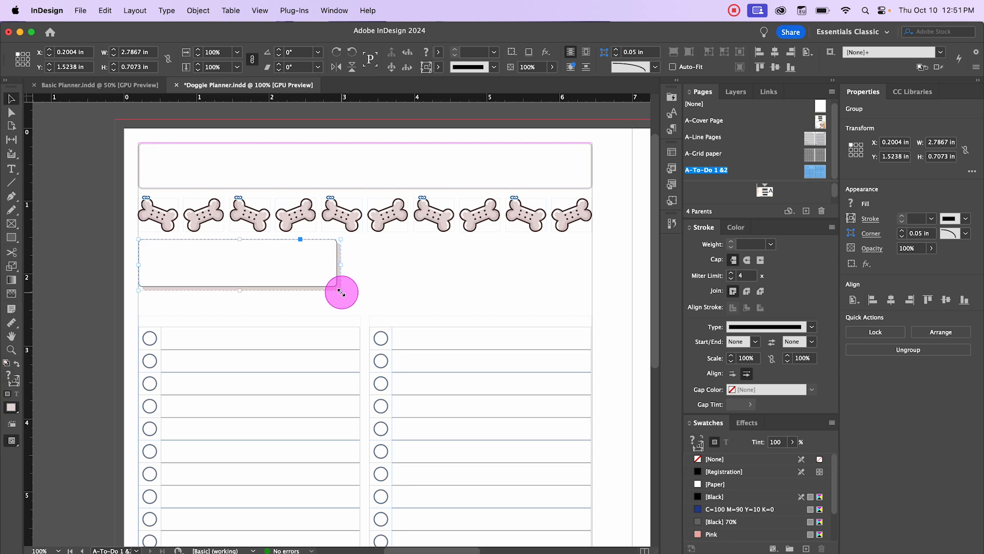
pyautogui.moveTo(343, 293)
pyautogui.mouseDown()
pyautogui.moveTo(378, 303)
pyautogui.moveTo(323, 282)
pyautogui.moveTo(352, 296)
pyautogui.mouseUp()
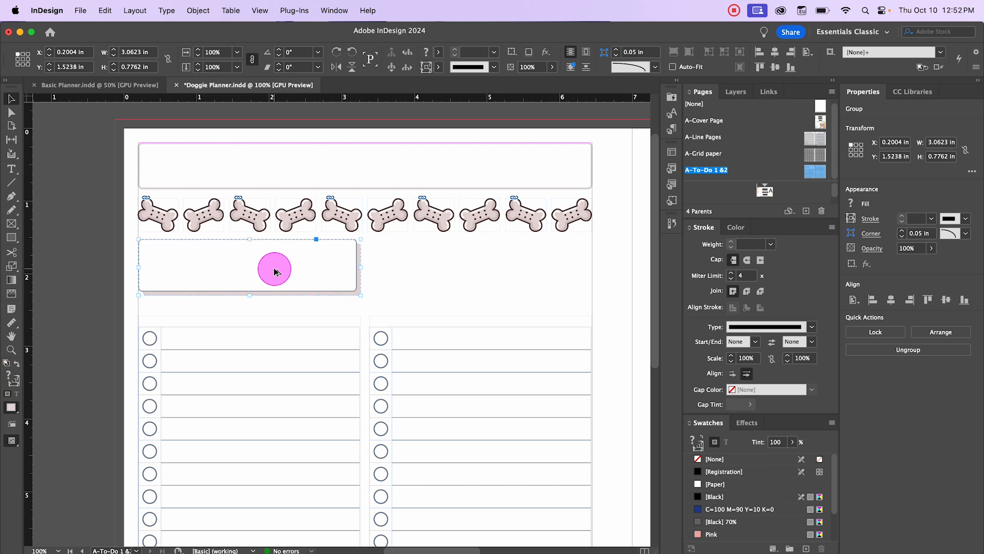
# Duplicate the shadowed box group above the second column at about X 3.39 in, and nudge both groups down to Y 1.5933 in
pyautogui.moveTo(274, 269); pyautogui.dragTo(506, 282)
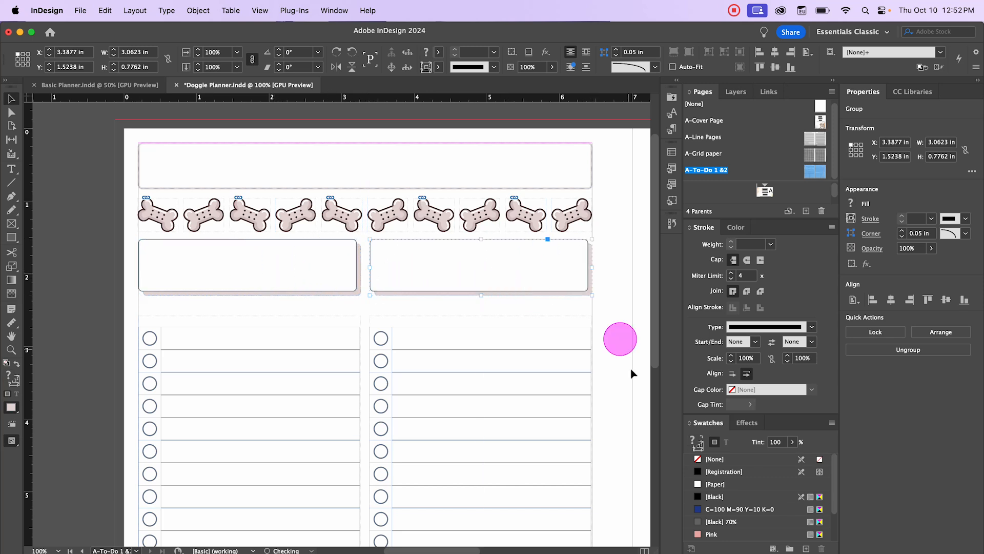
pyautogui.click(623, 334)
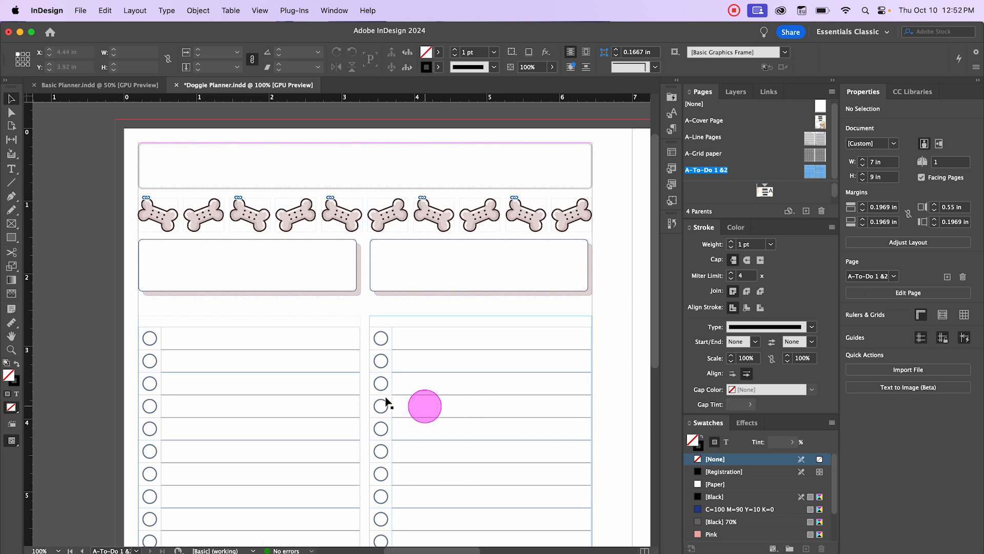
pyautogui.moveTo(123, 268); pyautogui.dragTo(519, 291)
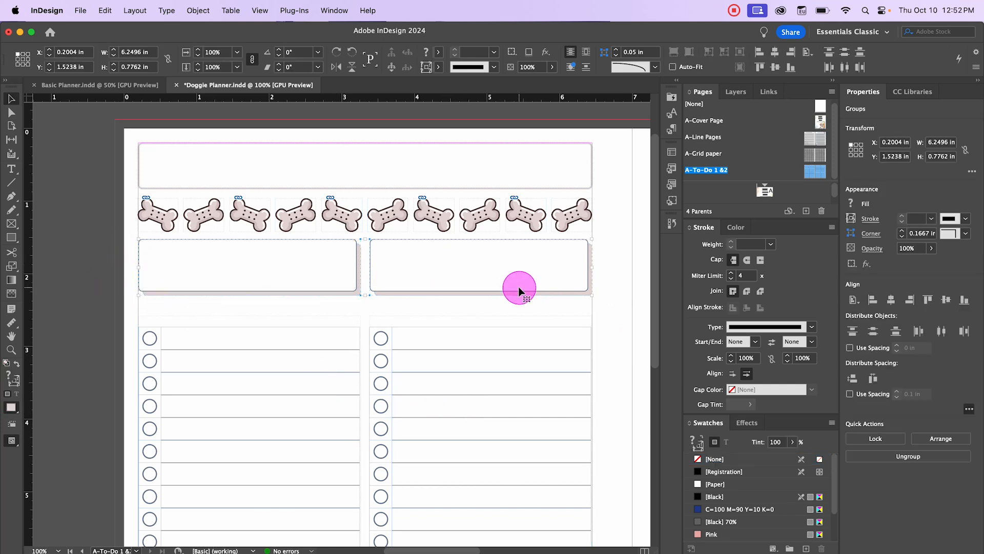
pyautogui.press('Down')
pyautogui.press('Down')
pyautogui.press('Down')
pyautogui.press('Down')
pyautogui.press('Down')
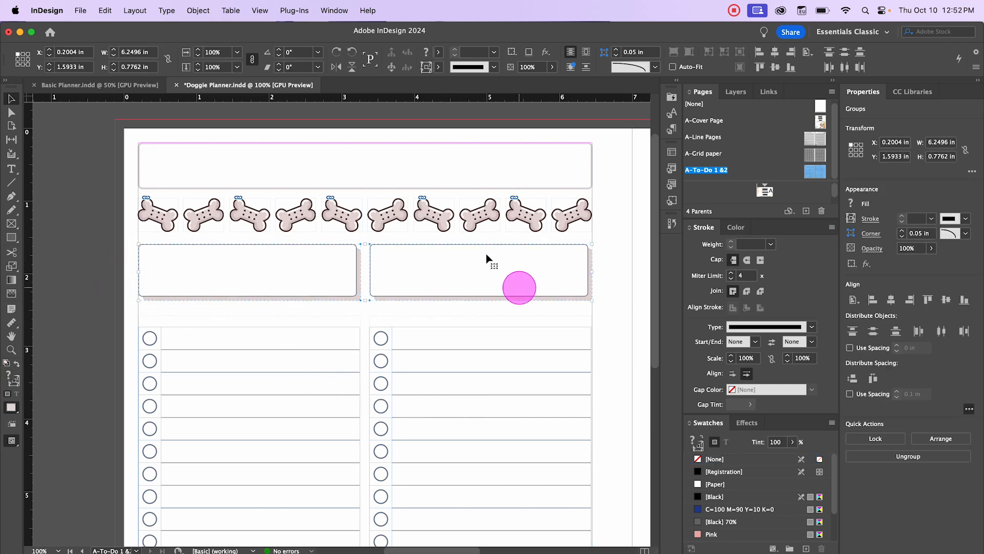
# Nudge the whole row of bones down to Y 1.0156 in, between the header box and the paired boxes
pyautogui.moveTo(124, 205); pyautogui.dragTo(628, 227)
pyautogui.press('Down')
pyautogui.press('Down')
pyautogui.press('Down')
pyautogui.press('Down')
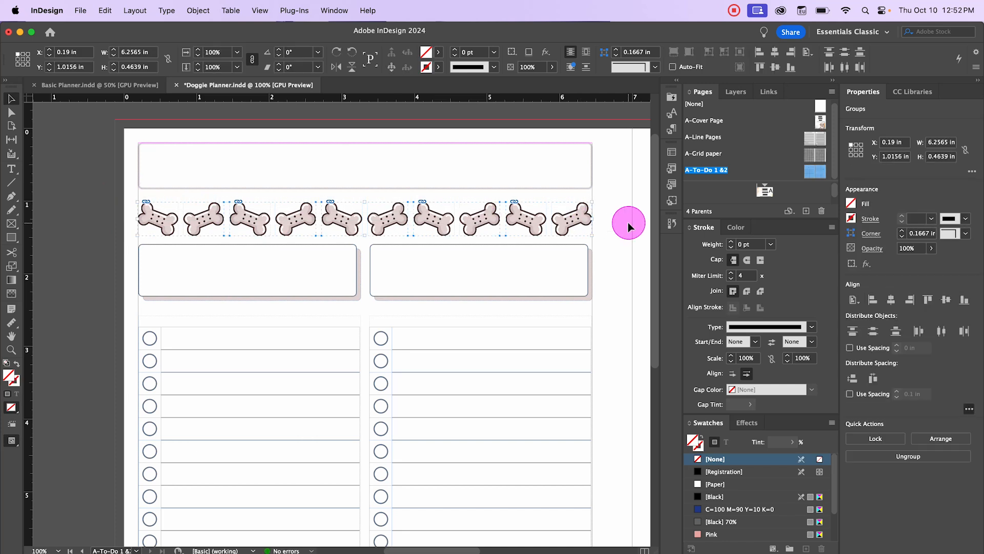
pyautogui.click(410, 154)
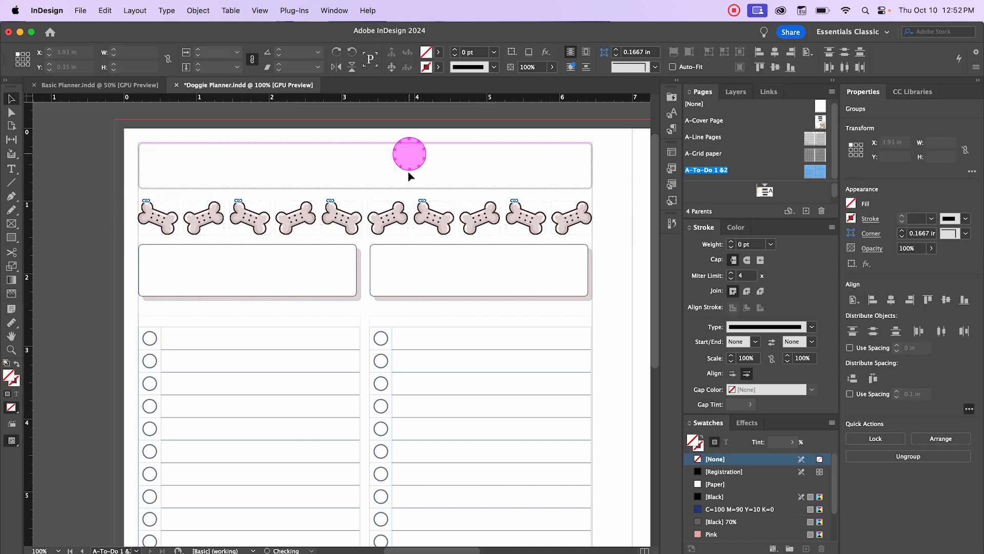
pyautogui.click(369, 187)
pyautogui.moveTo(363, 188); pyautogui.dragTo(362, 191)
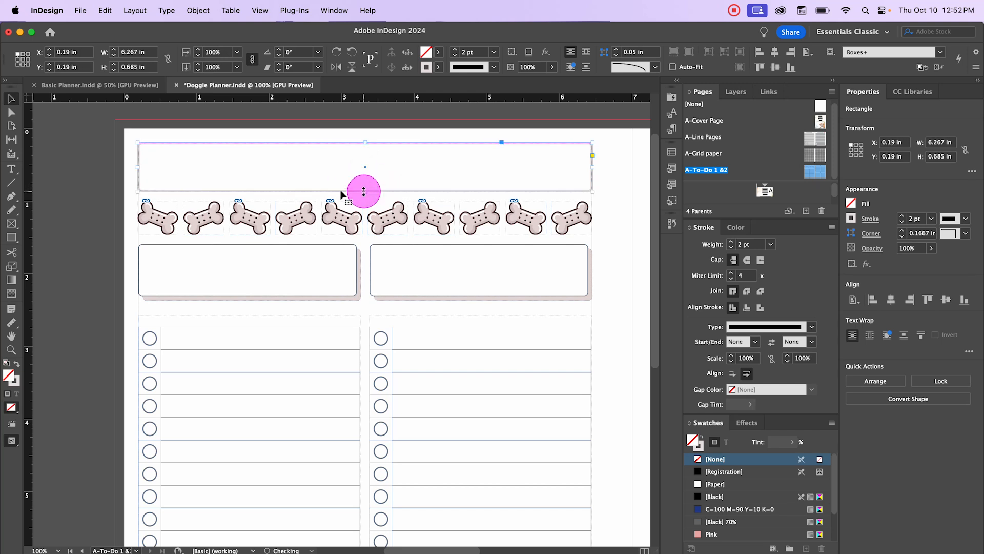
pyautogui.click(82, 215)
pyautogui.click(306, 223)
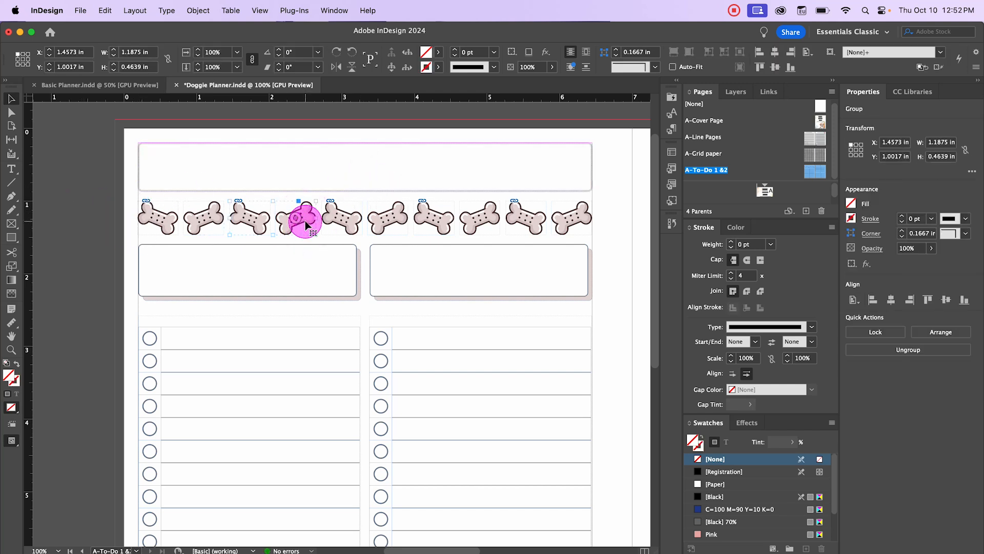
pyautogui.press('Down')
pyautogui.click(70, 192)
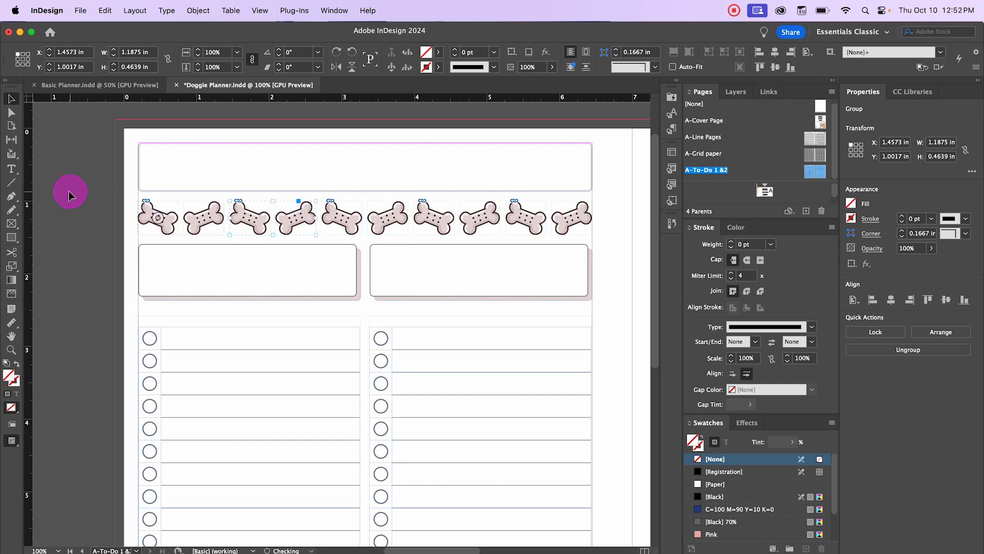
pyautogui.click(155, 223)
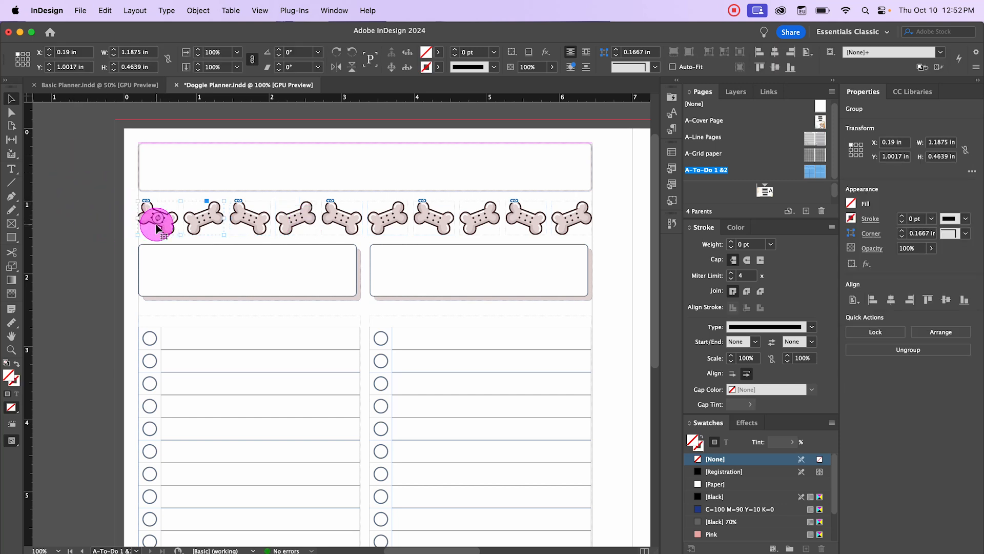
pyautogui.press('super+z')
pyautogui.press('super+z')
pyautogui.press('super+z')
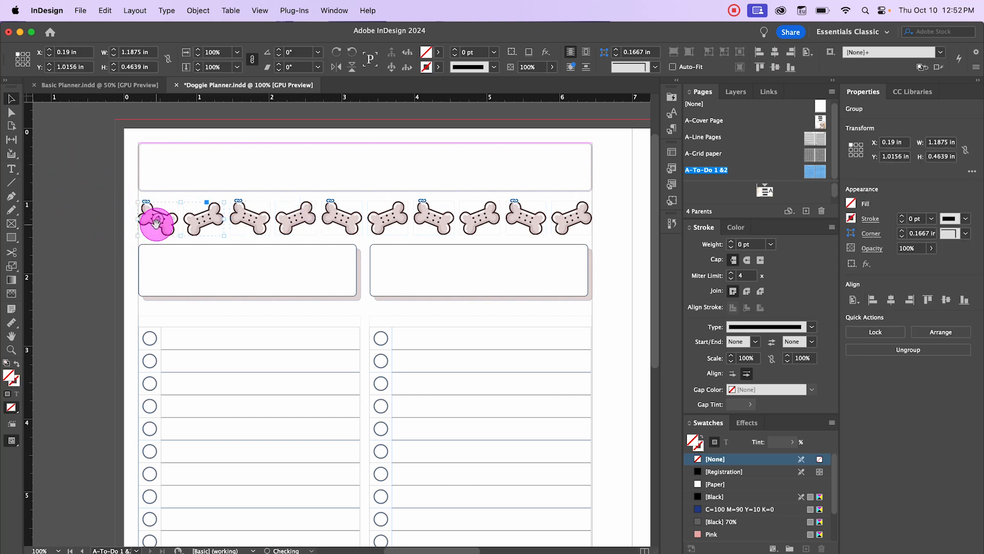
# Group all the bones in the row into a single group
pyautogui.click(43, 130)
pyautogui.moveTo(79, 208); pyautogui.dragTo(599, 233)
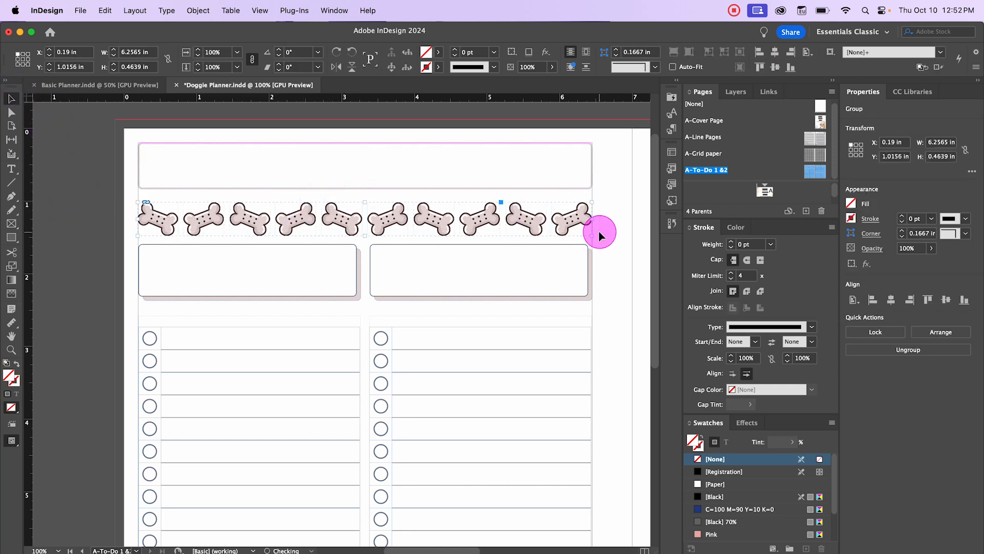
pyautogui.click(72, 225)
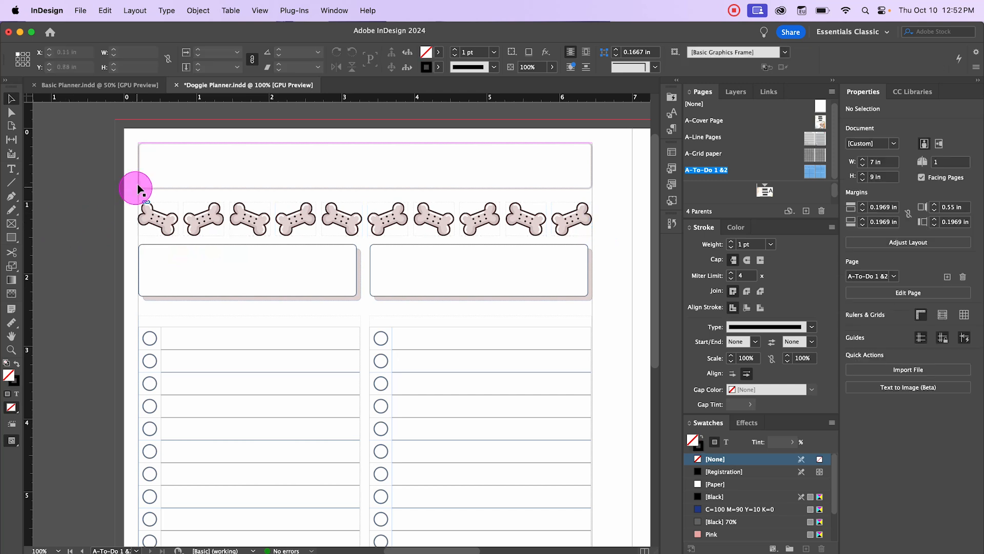
# Extend the bottom edge of the empty header box slightly toward the bones and view the spread in preview mode
pyautogui.click(382, 185)
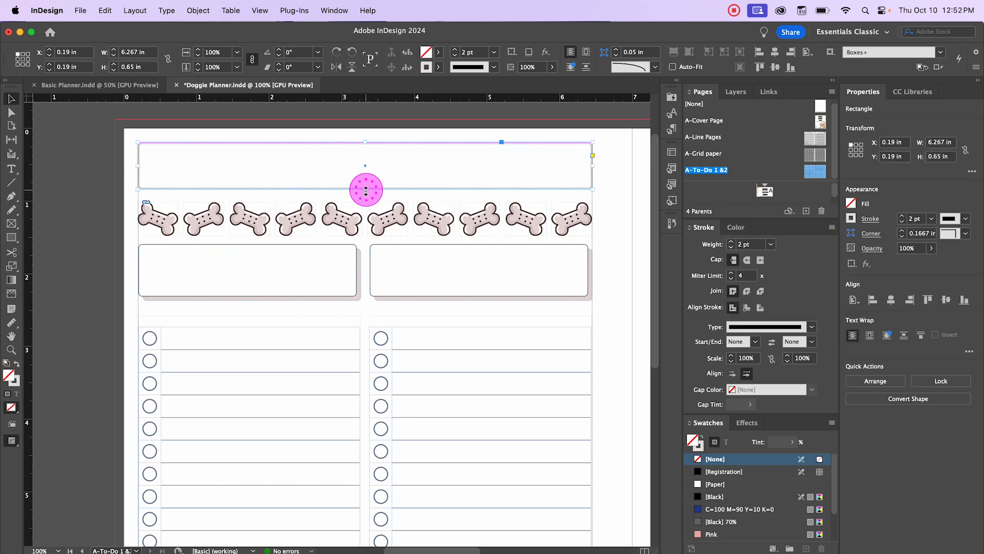
pyautogui.click(93, 205)
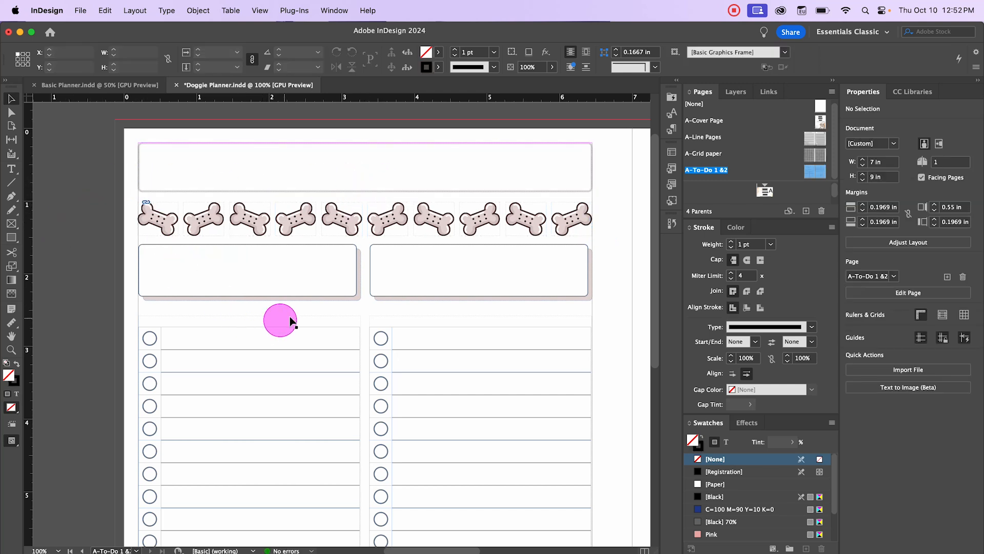
pyautogui.scroll(-2, 289, 321)
pyautogui.press('w')
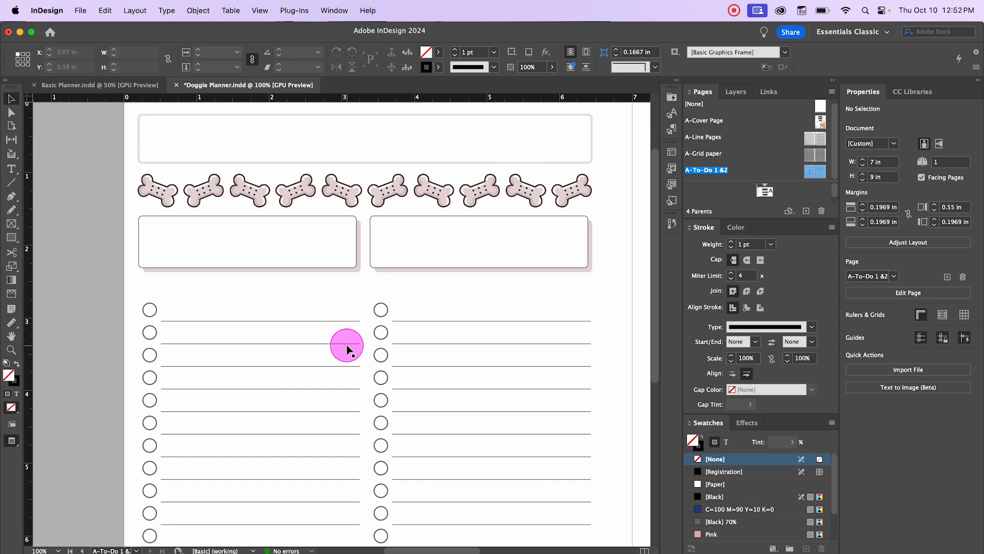
# Nudge both shadowed box groups down to Y 1.6627 in and stretch them to about 0.917 in high
pyautogui.scroll(-2, 343, 341)
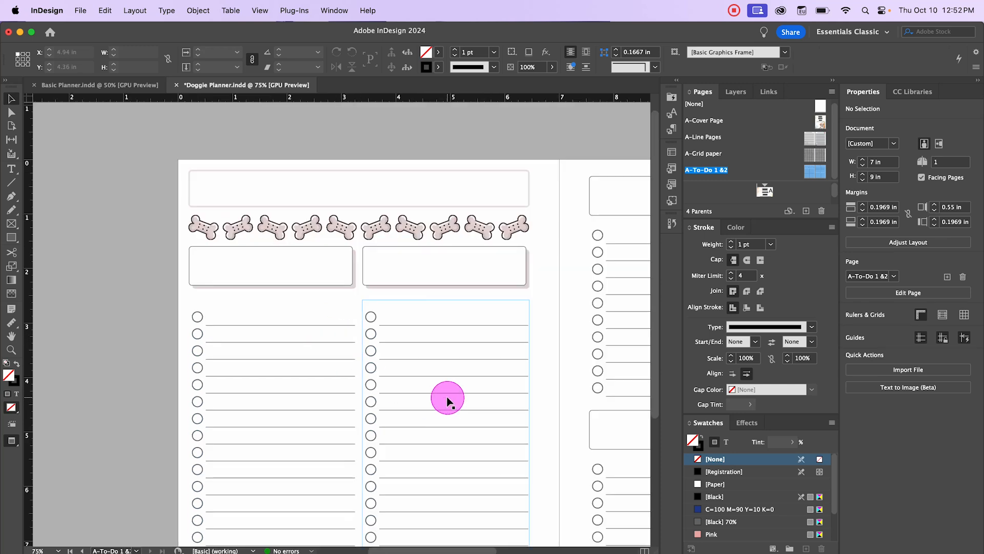
pyautogui.scroll(1, 215, 313)
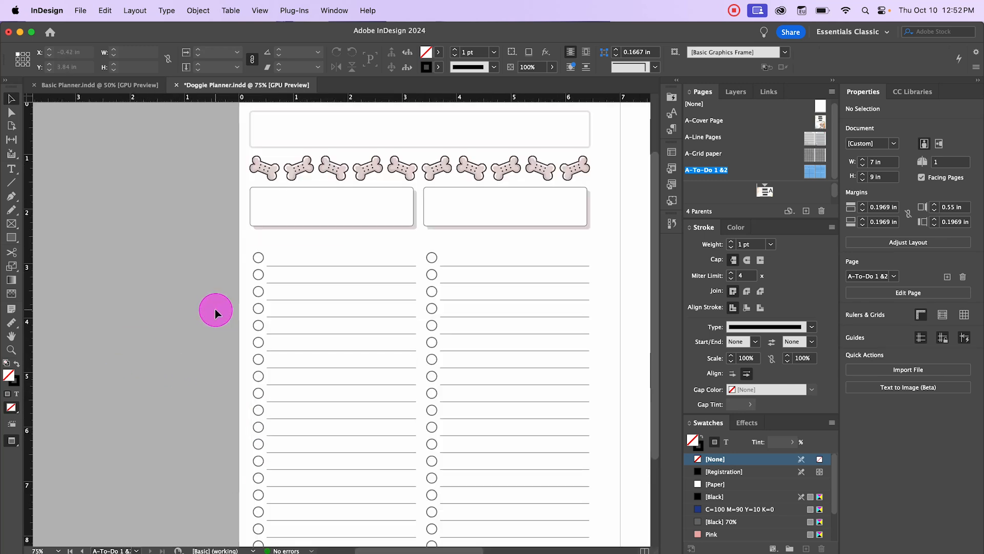
pyautogui.moveTo(192, 271); pyautogui.dragTo(117, 280)
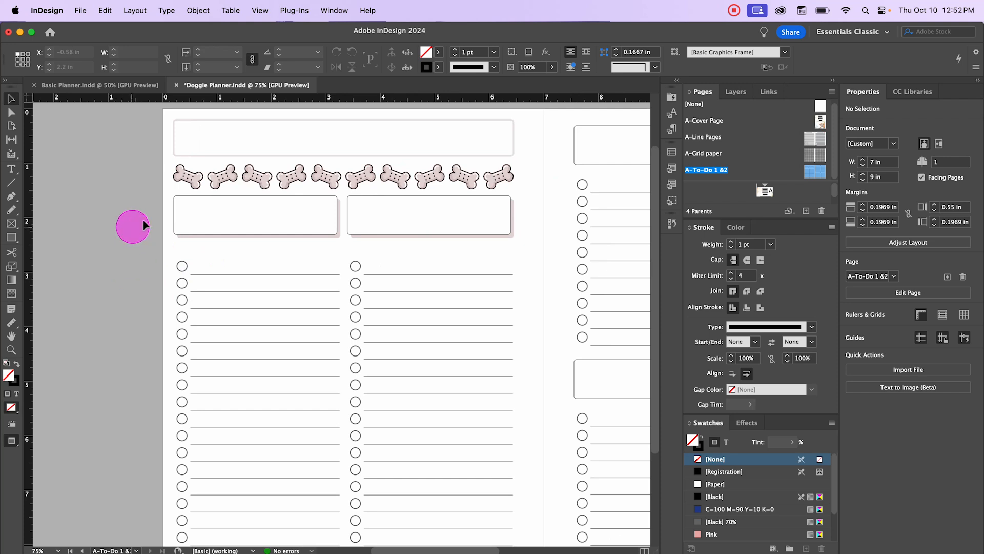
pyautogui.moveTo(143, 225); pyautogui.dragTo(523, 226)
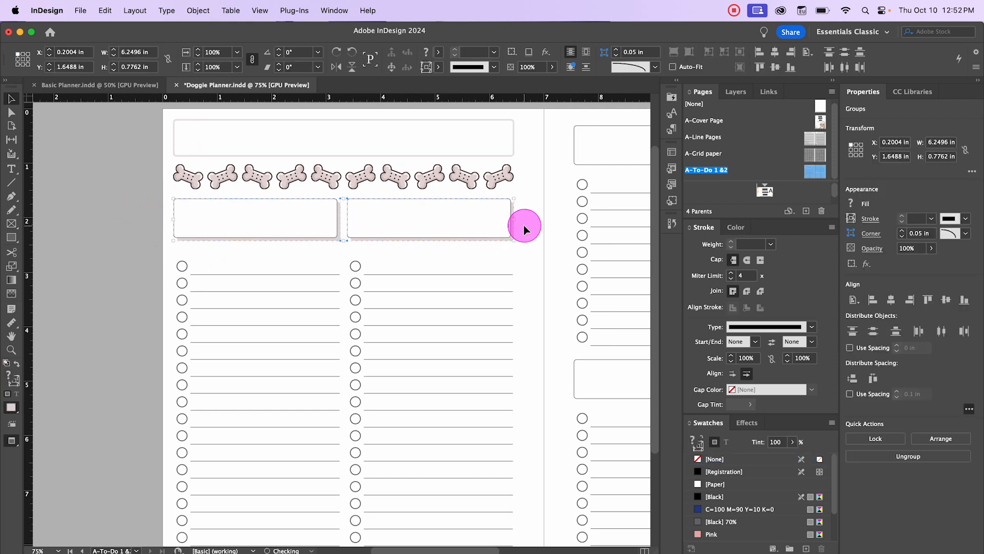
pyautogui.press('Down')
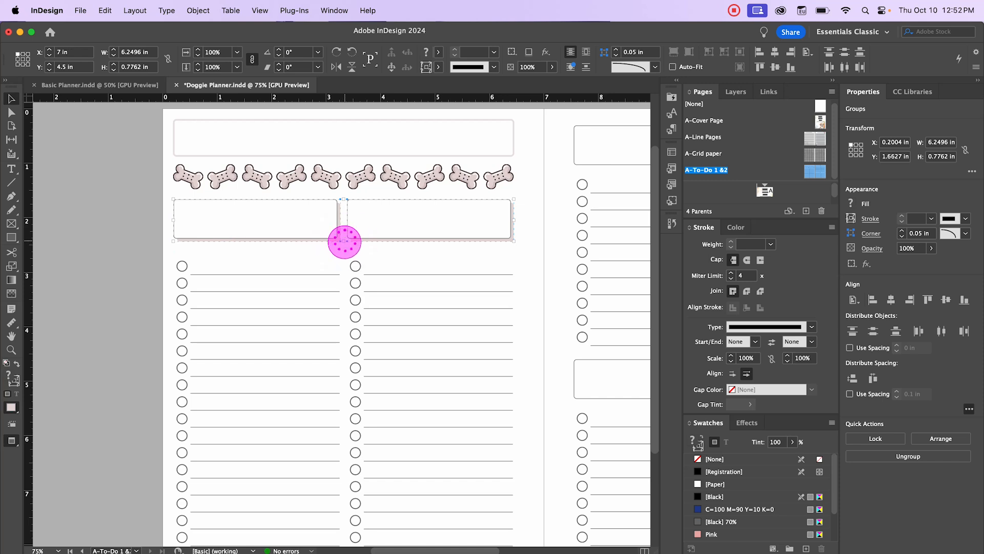
pyautogui.moveTo(343, 241); pyautogui.dragTo(342, 247)
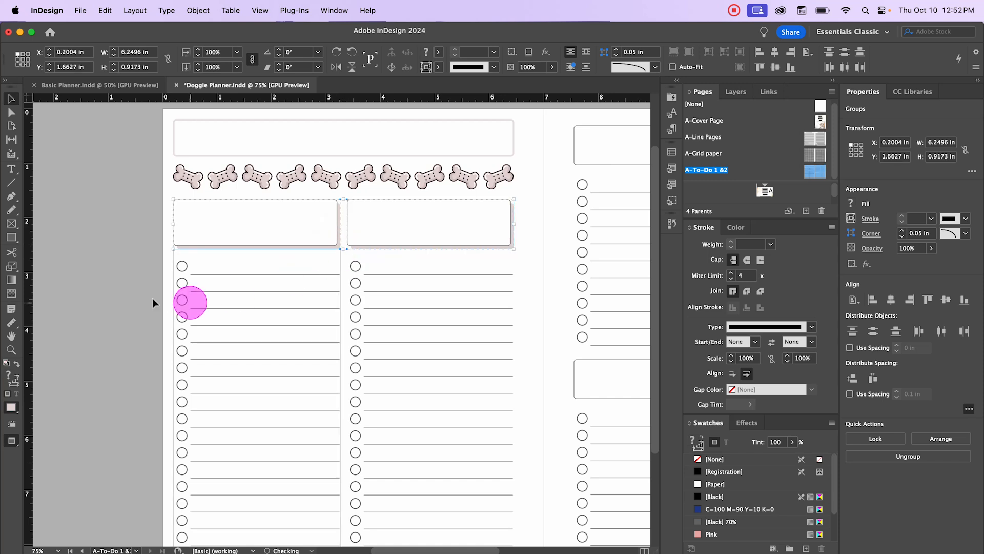
pyautogui.click(132, 292)
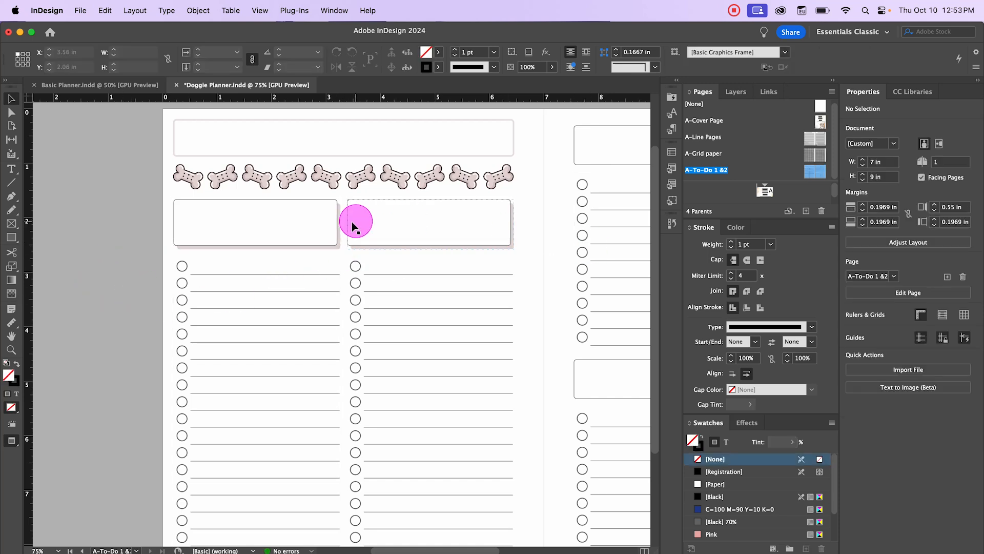
# Nudge the tan shadow inside the first box group right to X 0.2781 in
pyautogui.scroll(2, 341, 227)
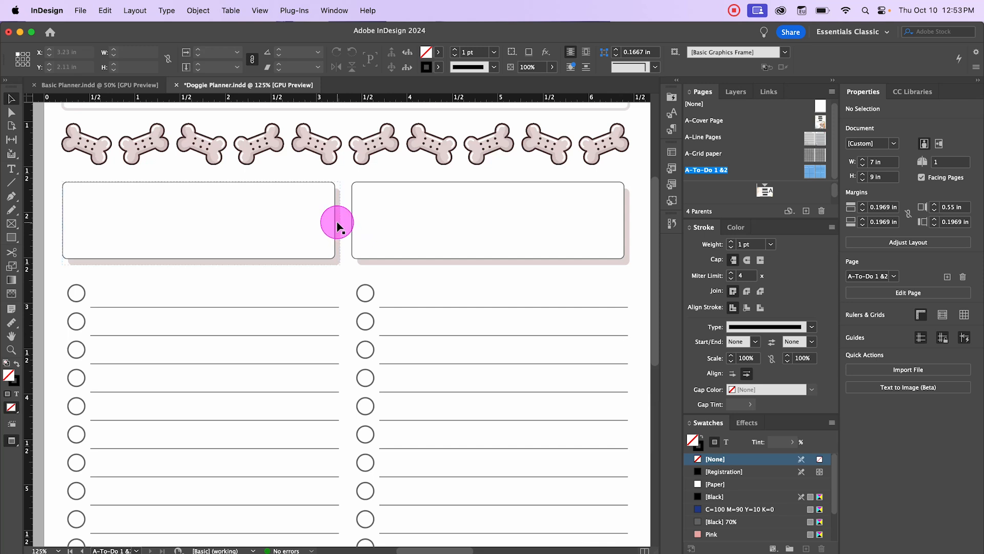
pyautogui.click(338, 221)
pyautogui.doubleClick(338, 202)
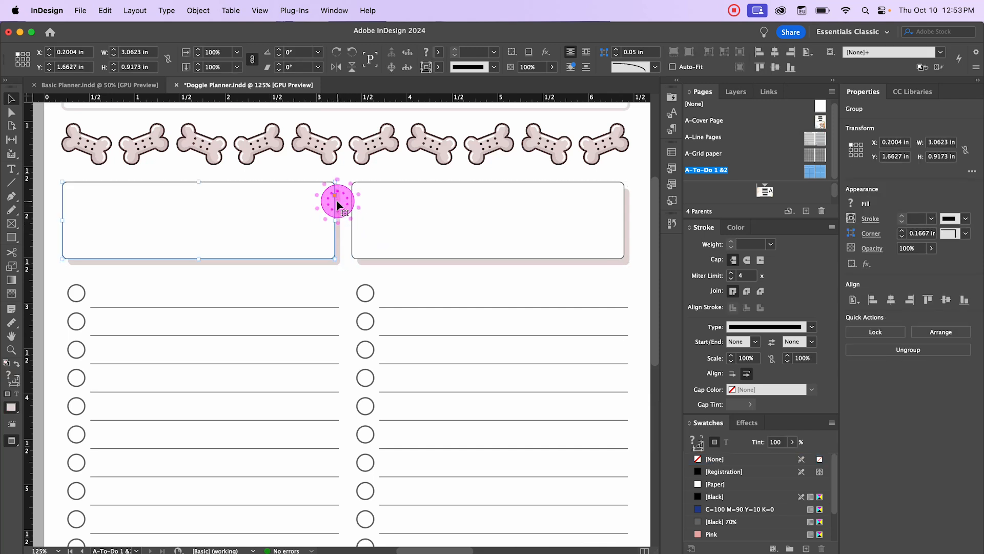
pyautogui.press('Right')
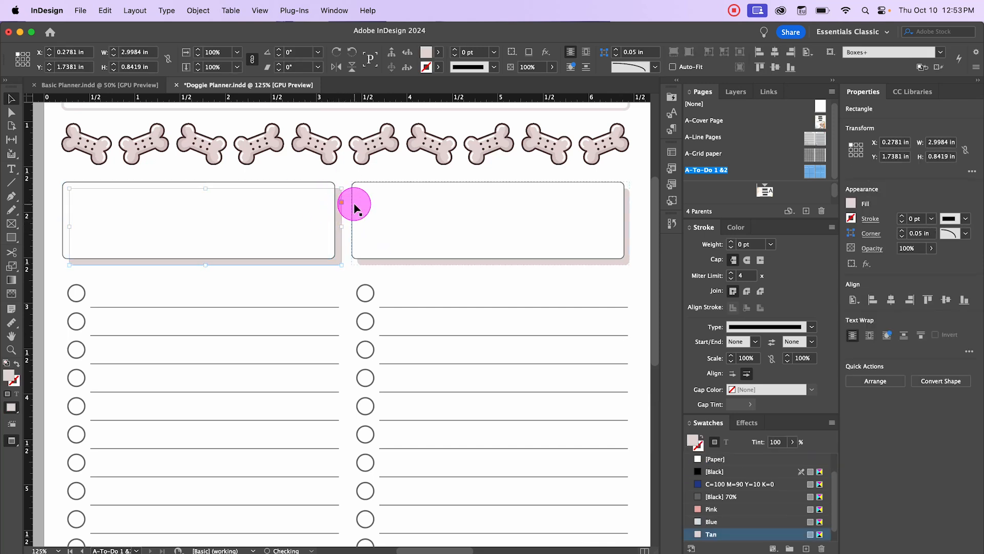
# Nudge the tan shadow inside the second box group slightly to the right, keeping the group itself in place
pyautogui.click(629, 219)
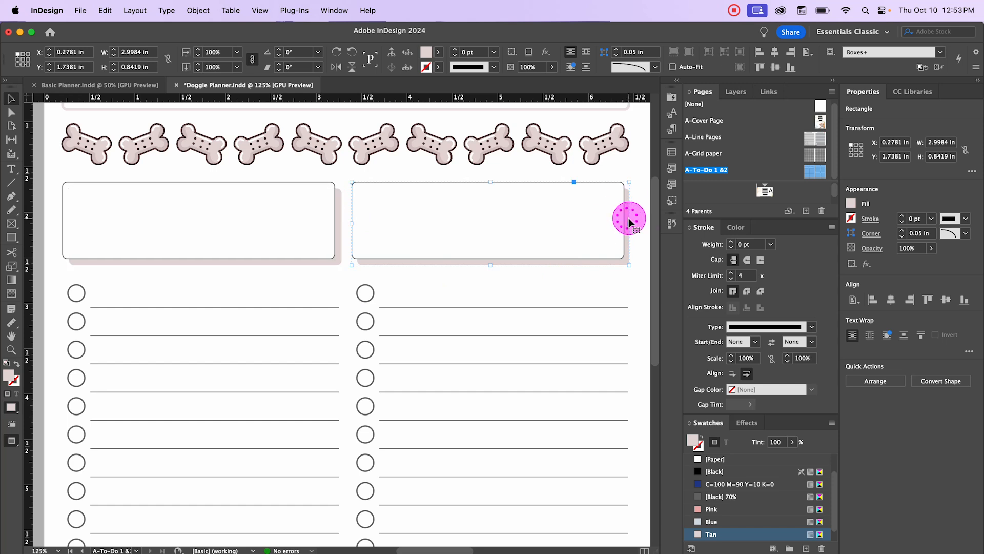
pyautogui.press('Right')
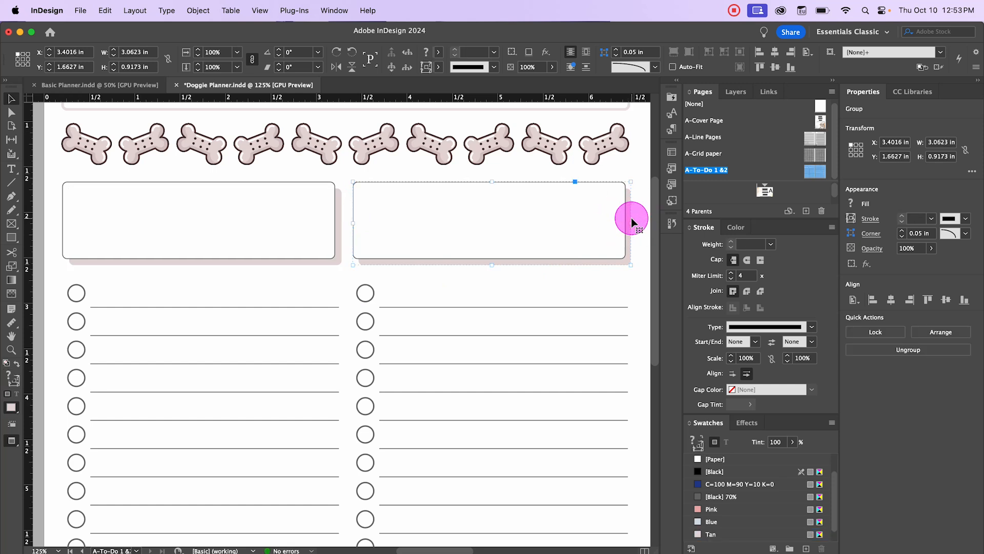
pyautogui.press('Left')
pyautogui.doubleClick(629, 219)
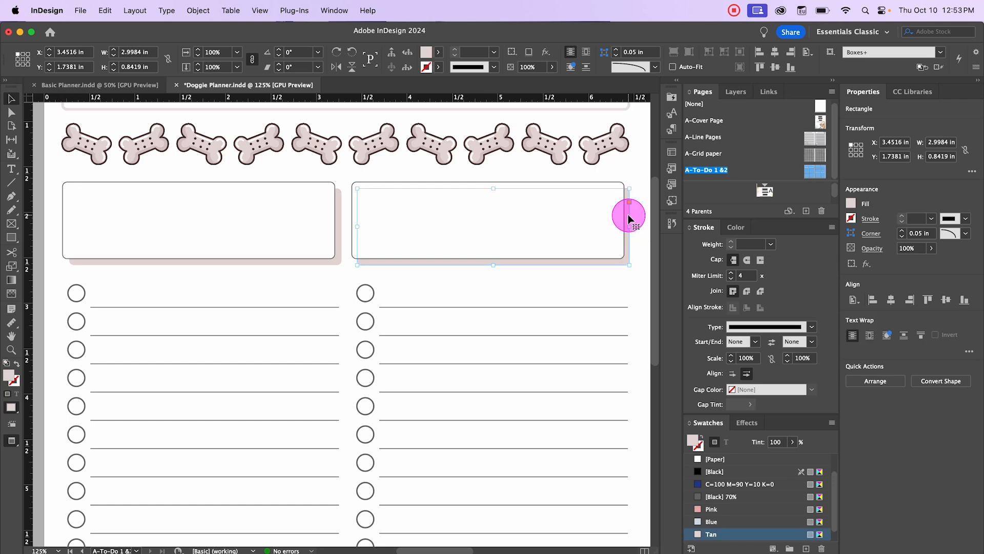
pyautogui.click(634, 226)
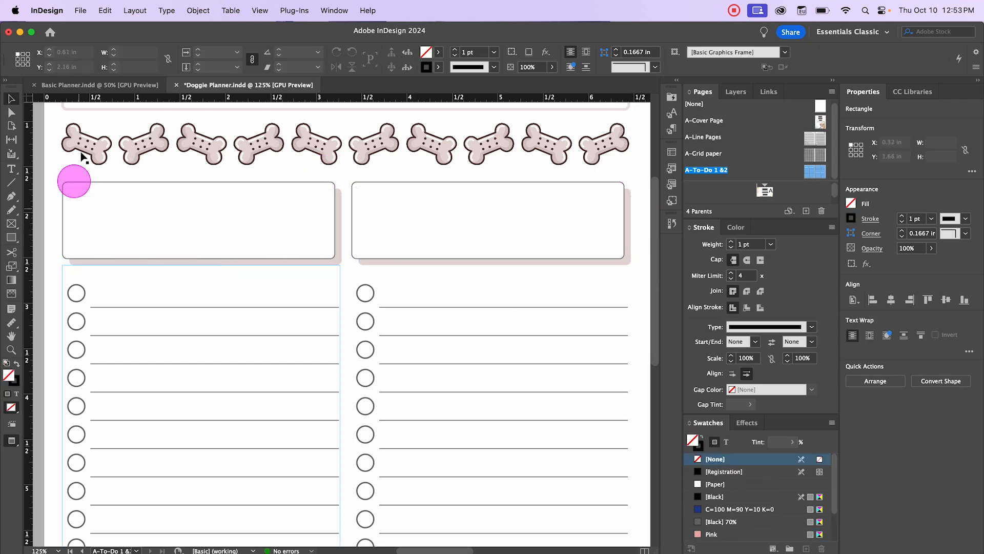
# Draw a rectangular frame about 3.32 by 4.44 in around the upper-left to-do block on the right page
pyautogui.press('super+minus')
pyautogui.press('super+minus')
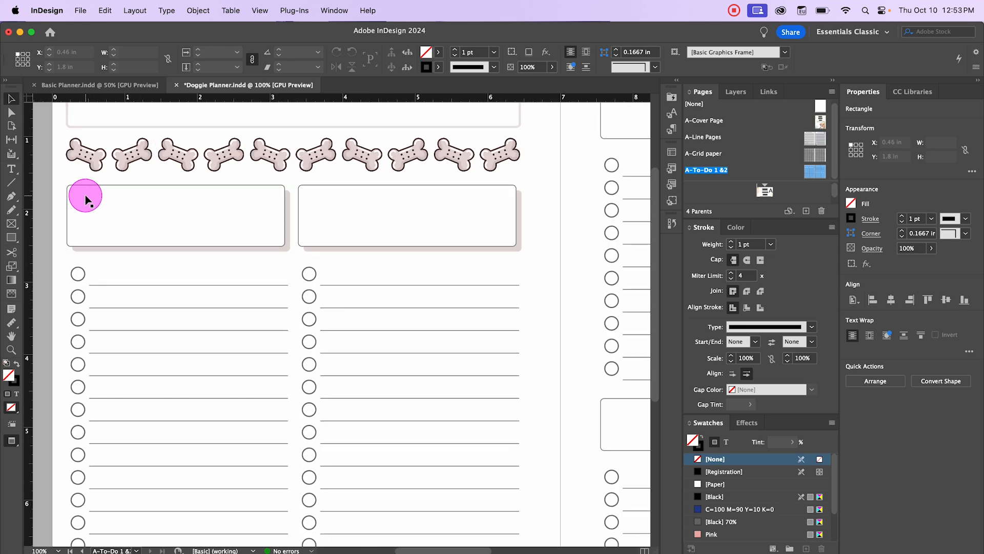
pyautogui.hscroll(-2, 438, 249)
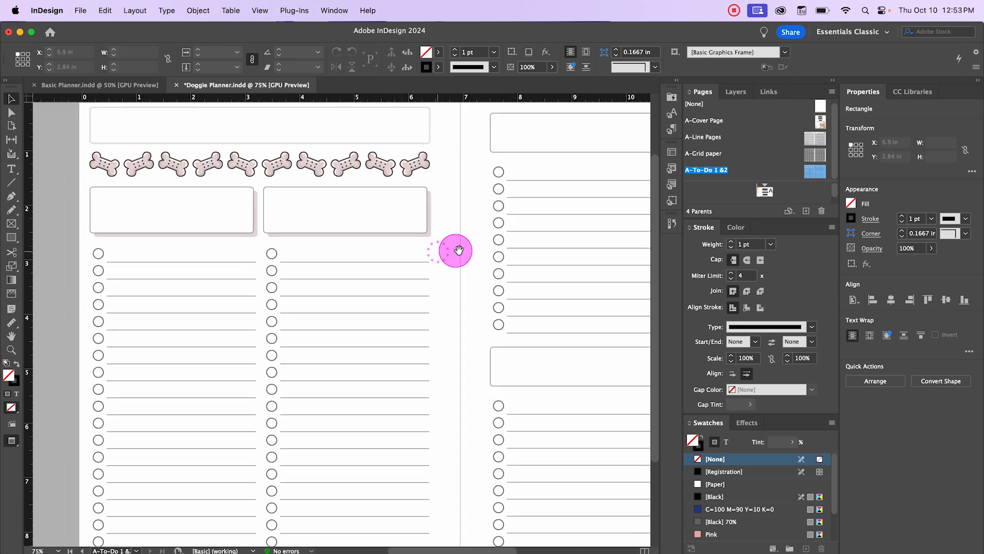
pyautogui.press('super+minus')
pyautogui.press('super+equal')
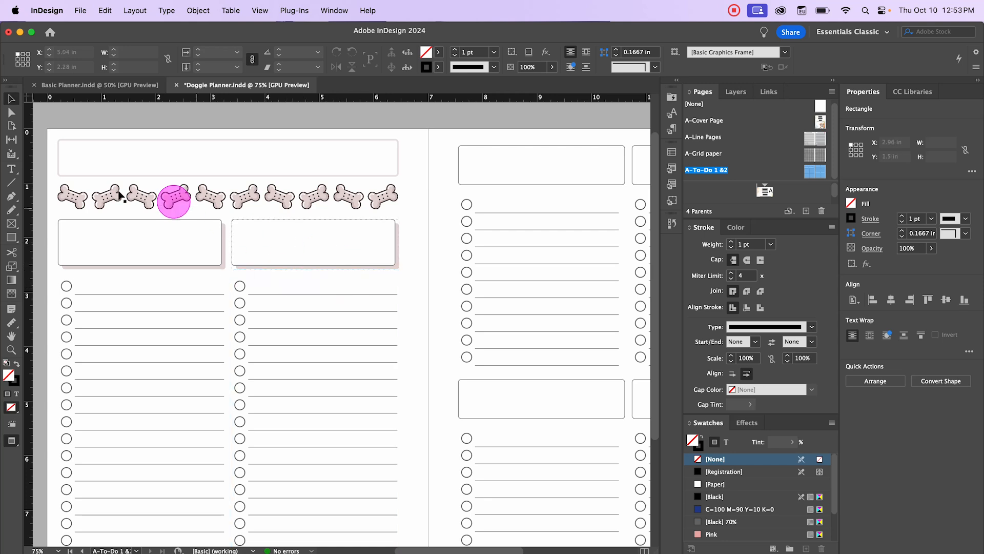
pyautogui.press('super+minus')
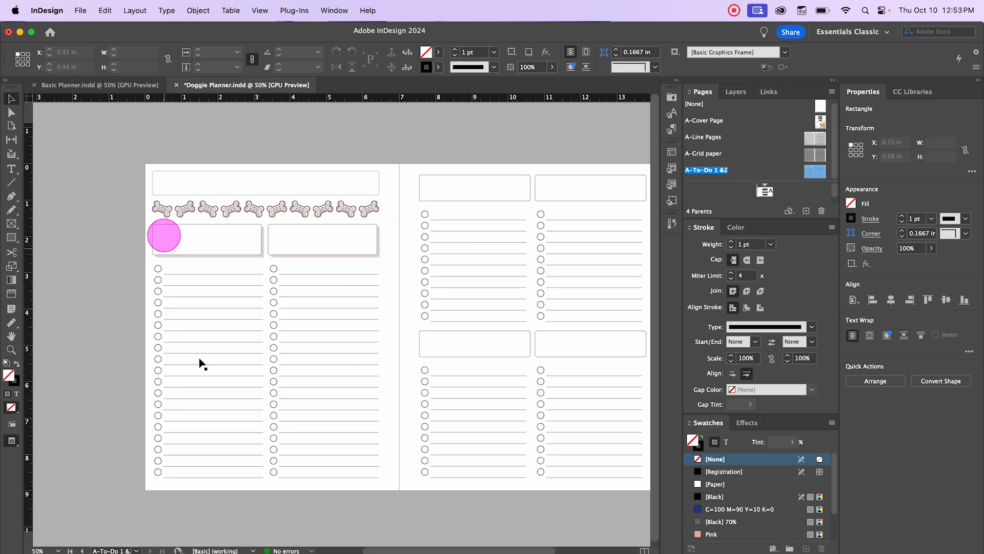
pyautogui.hscroll(5, 99, 178)
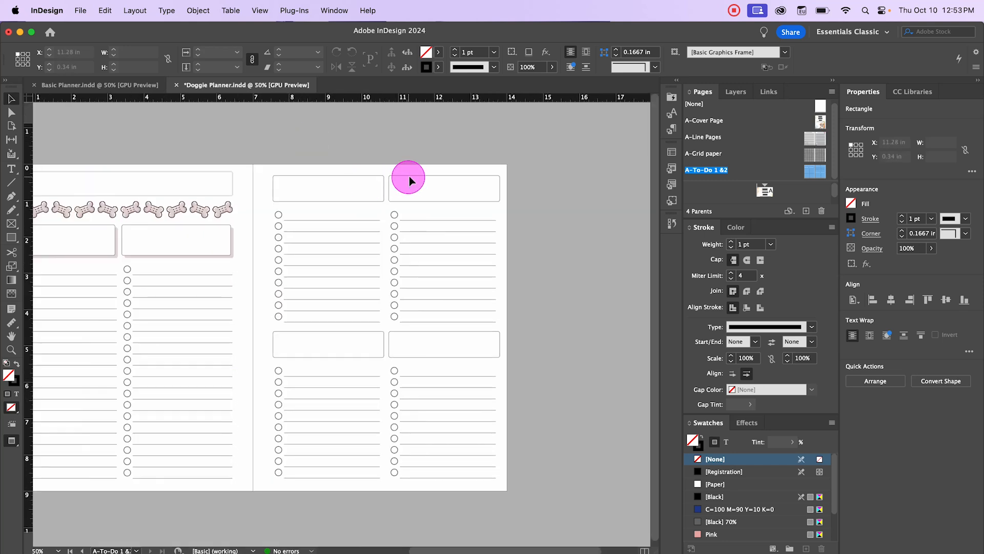
pyautogui.scroll(3, 331, 173)
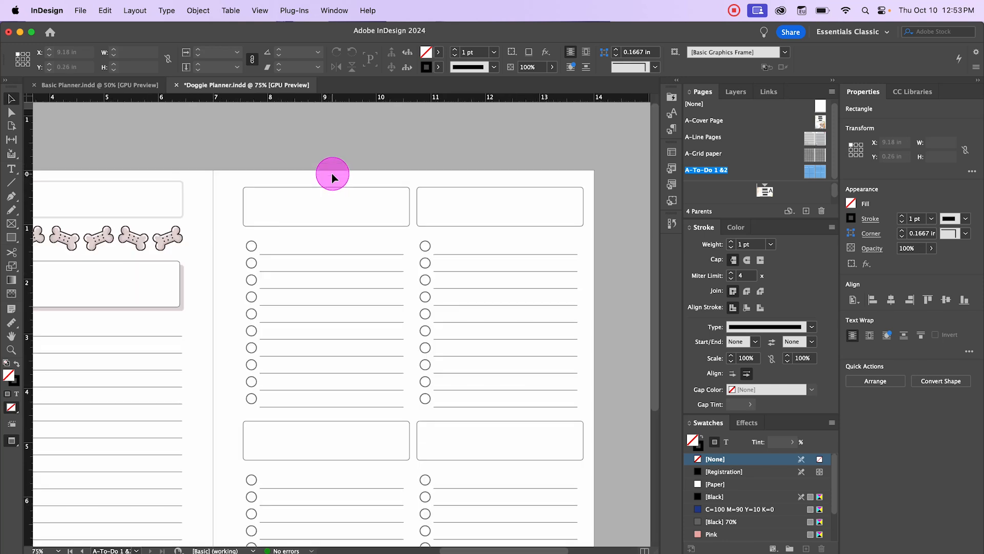
pyautogui.moveTo(421, 91); pyautogui.dragTo(438, 113)
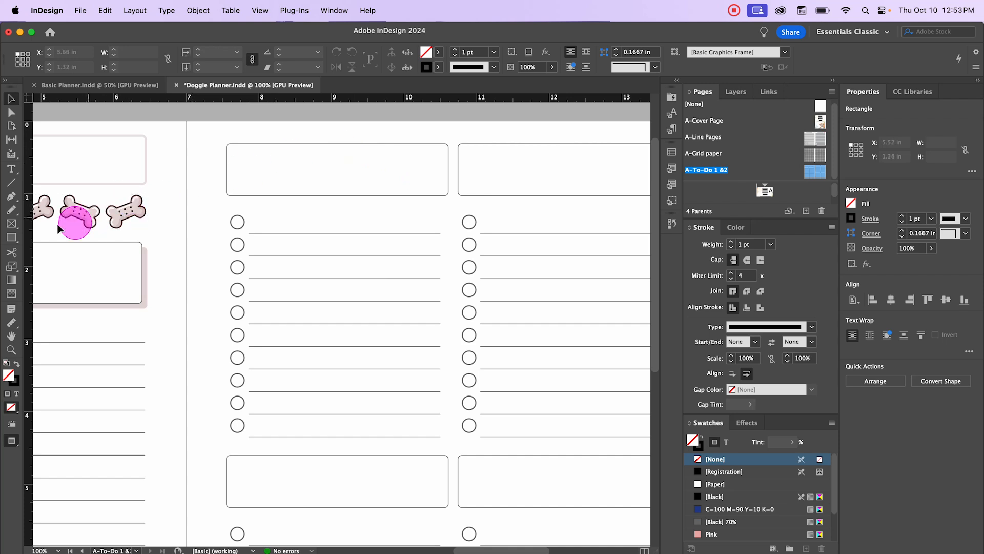
pyautogui.click(11, 237)
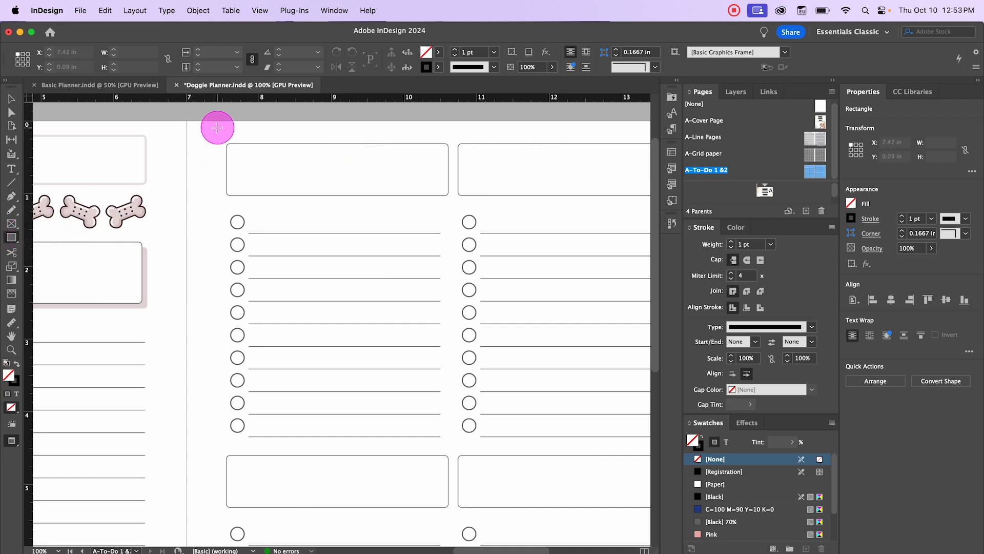
pyautogui.moveTo(218, 129)
pyautogui.mouseDown()
pyautogui.moveTo(246, 153)
pyautogui.moveTo(458, 451)
pyautogui.mouseUp()
# Give the new frame a 0.5 pt stroke and rounded corners with a 0.0625 in radius
pyautogui.click(931, 218)
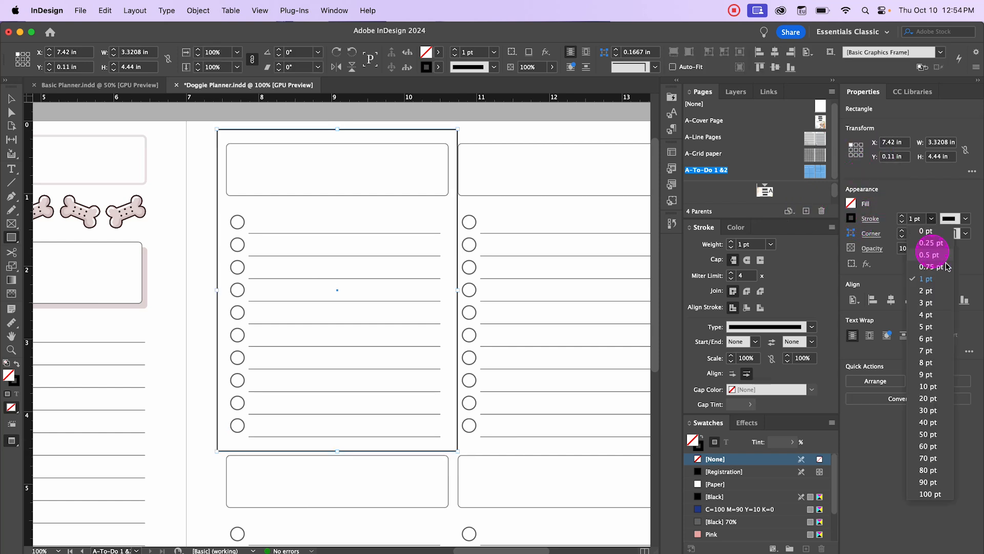
pyautogui.click(935, 241)
pyautogui.click(961, 234)
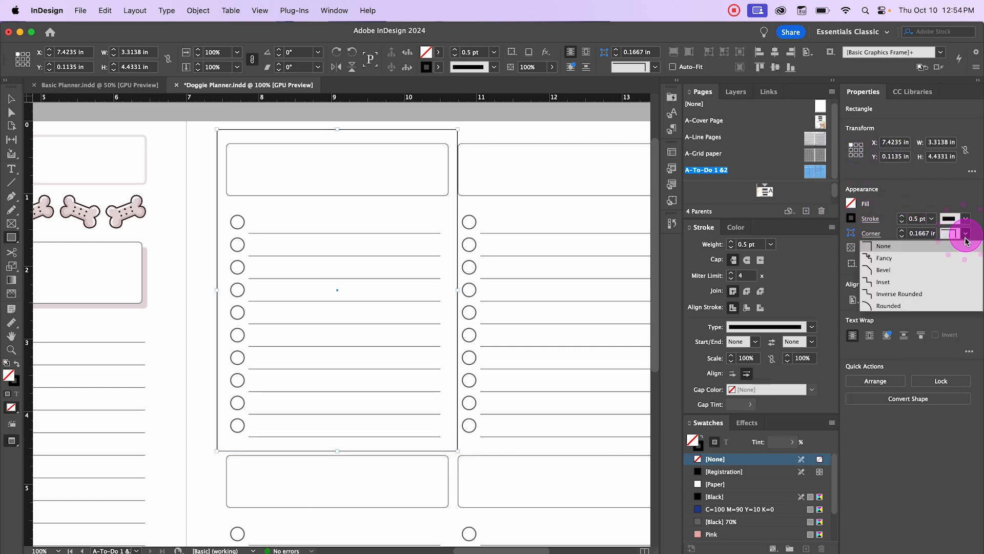
pyautogui.click(940, 302)
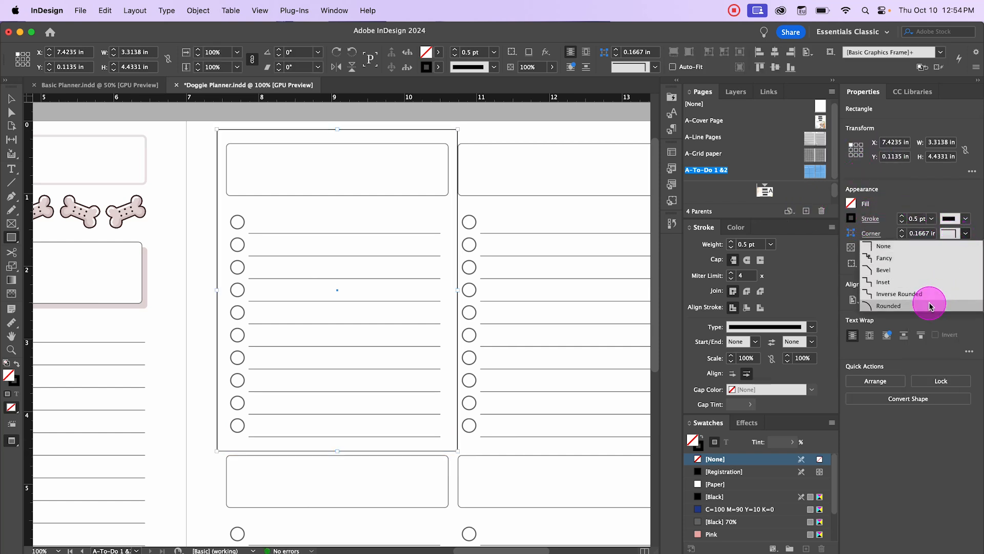
pyautogui.click(922, 234)
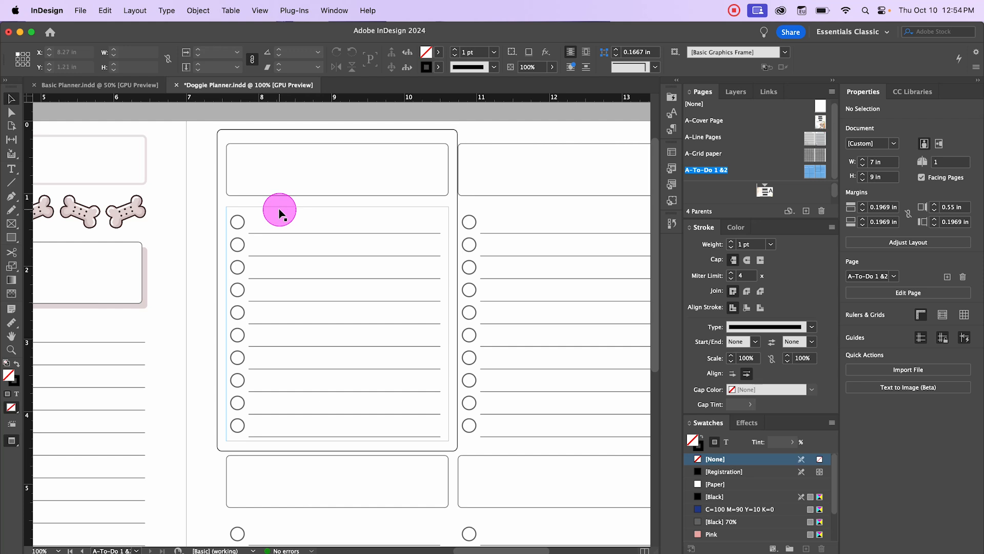
# Duplicate the header box inside the frame down to Y 1.1806 in and stretch the copy to 3.2594 in high around the checklist lines
pyautogui.click(331, 195)
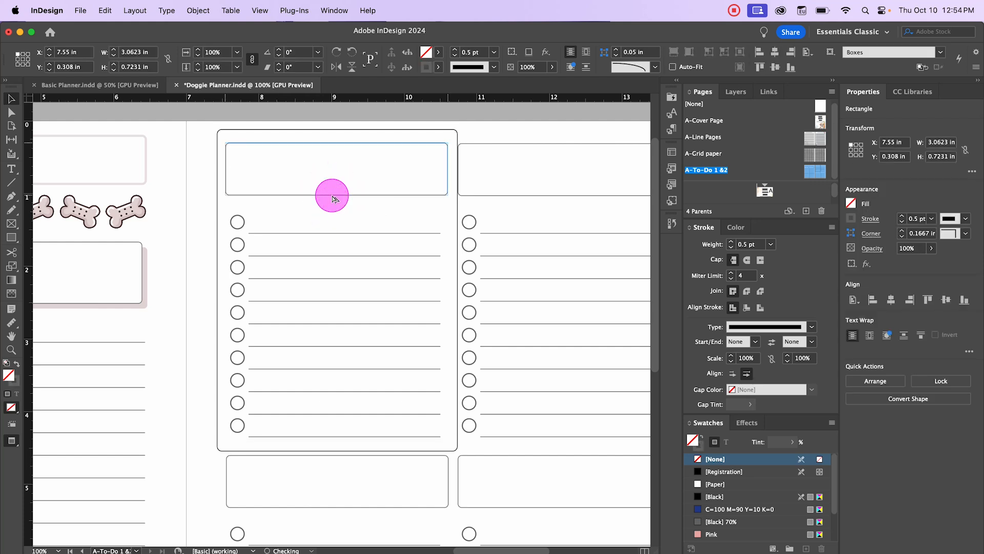
pyautogui.moveTo(332, 199); pyautogui.dragTo(329, 443)
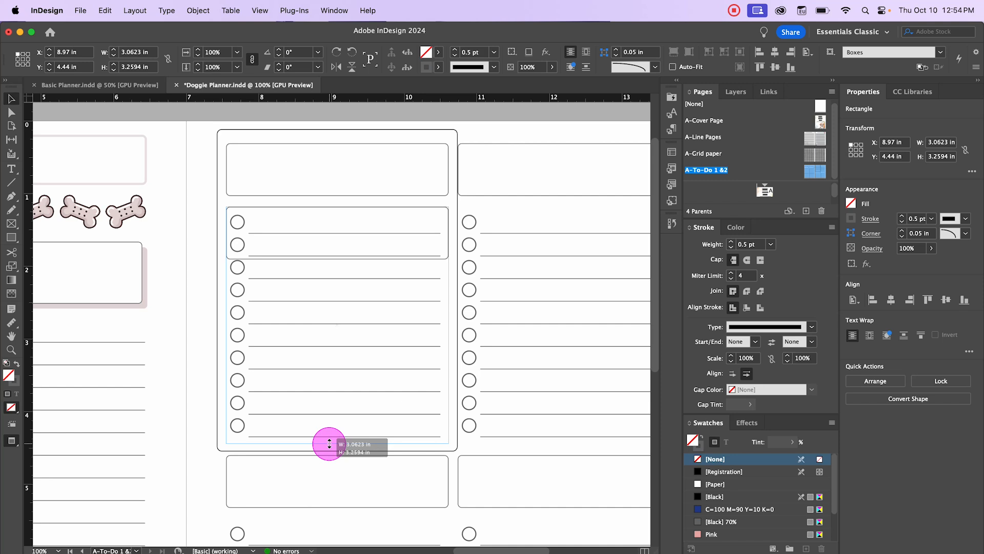
pyautogui.moveTo(329, 443); pyautogui.dragTo(329, 445)
pyautogui.rightClick(388, 472)
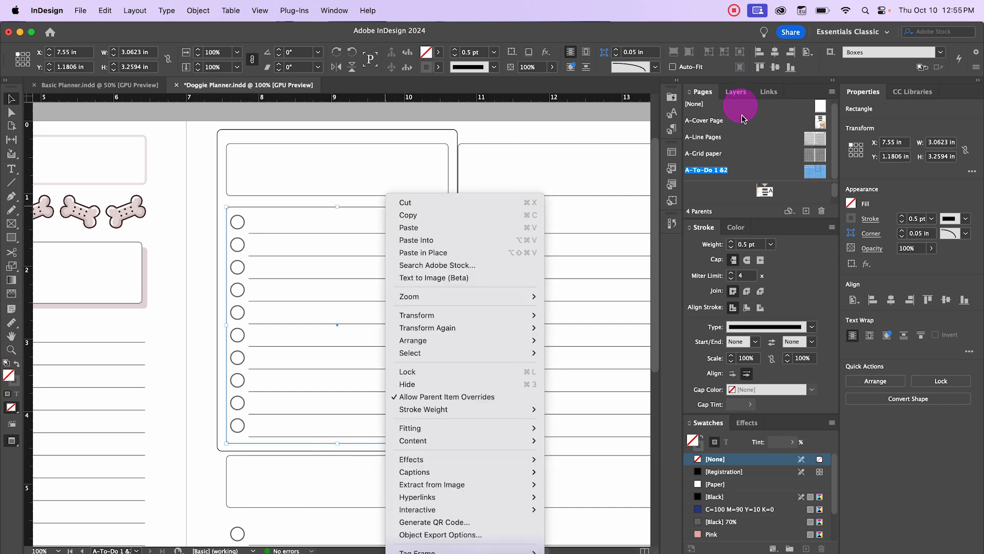
# Fill the checklist box and the header box above it inside the frame with [Paper]
pyautogui.click(328, 209)
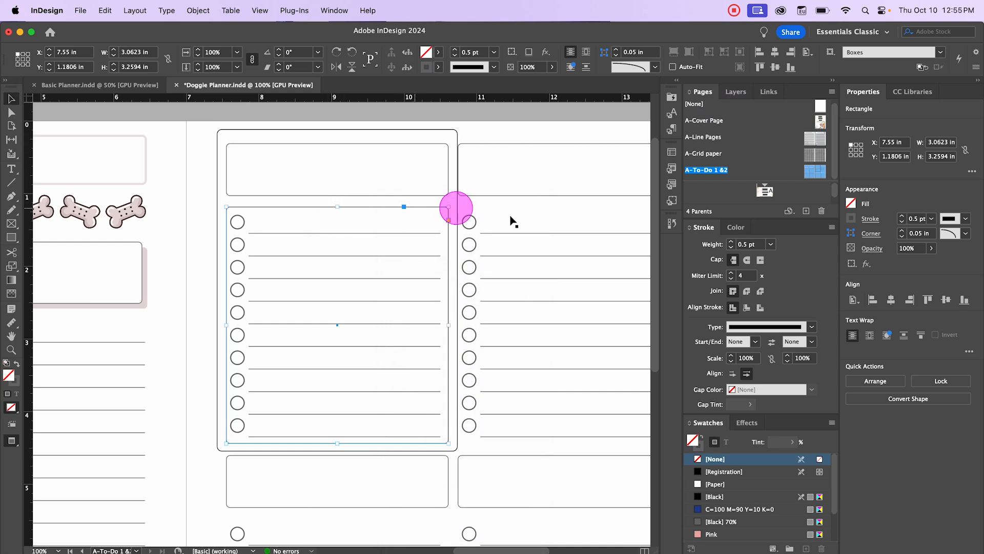
pyautogui.click(873, 213)
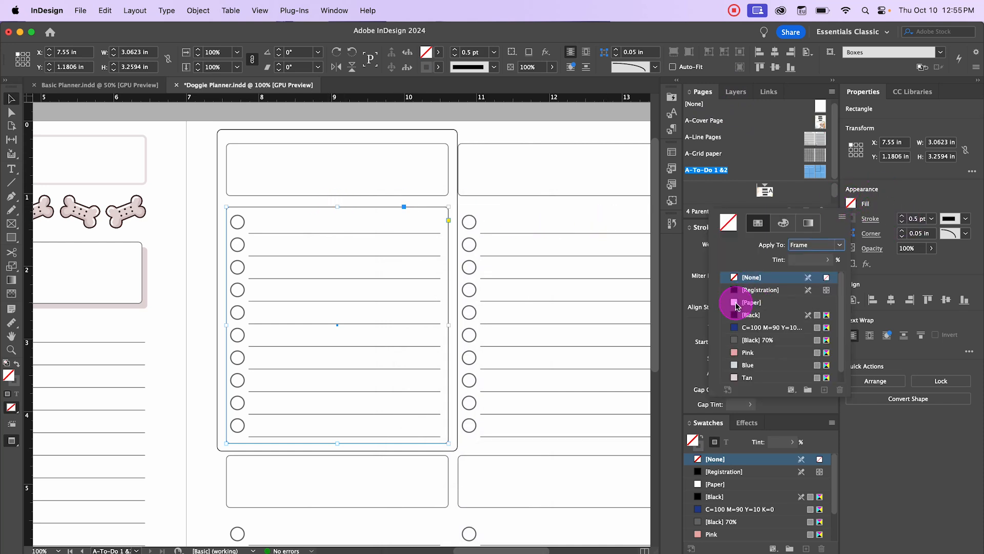
pyautogui.click(737, 304)
pyautogui.click(891, 201)
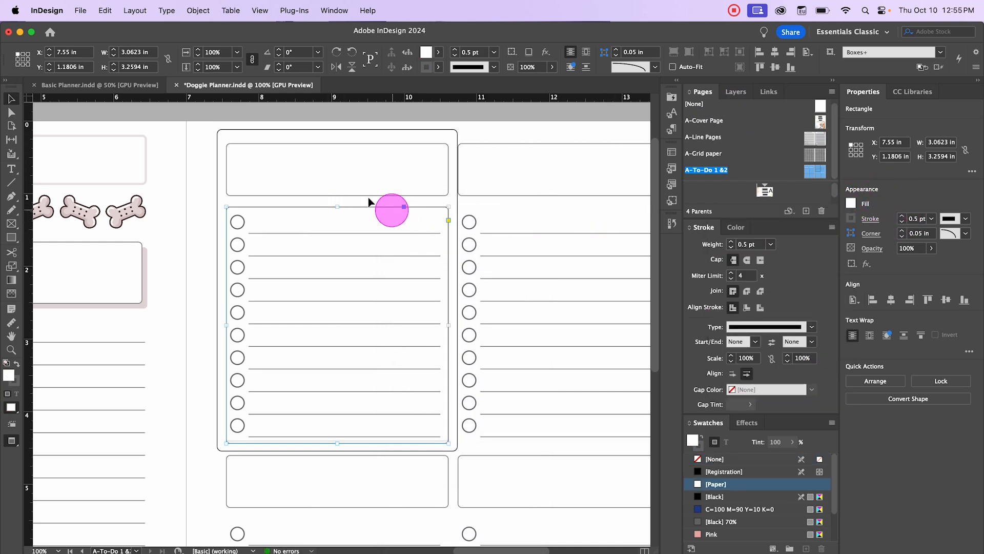
pyautogui.click(317, 146)
pyautogui.click(810, 177)
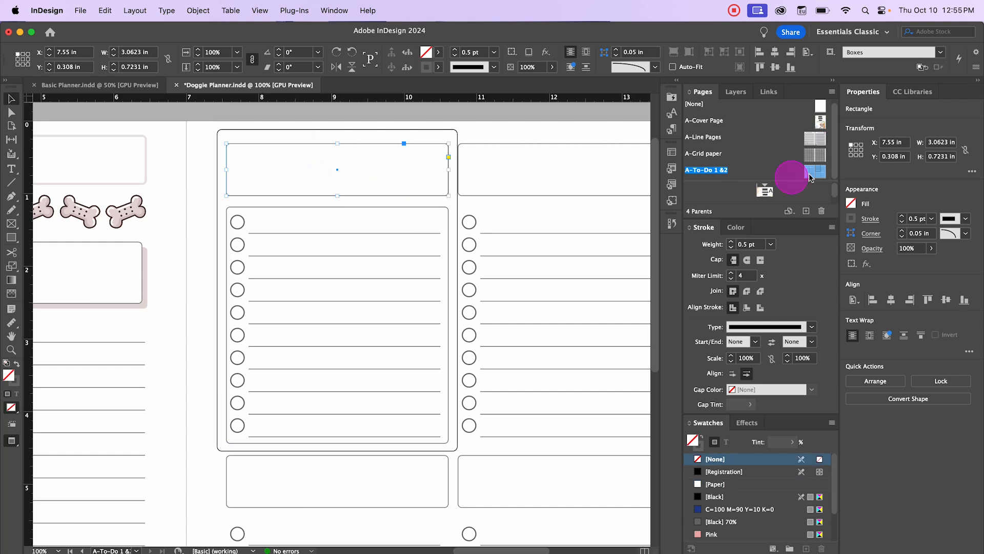
pyautogui.click(862, 203)
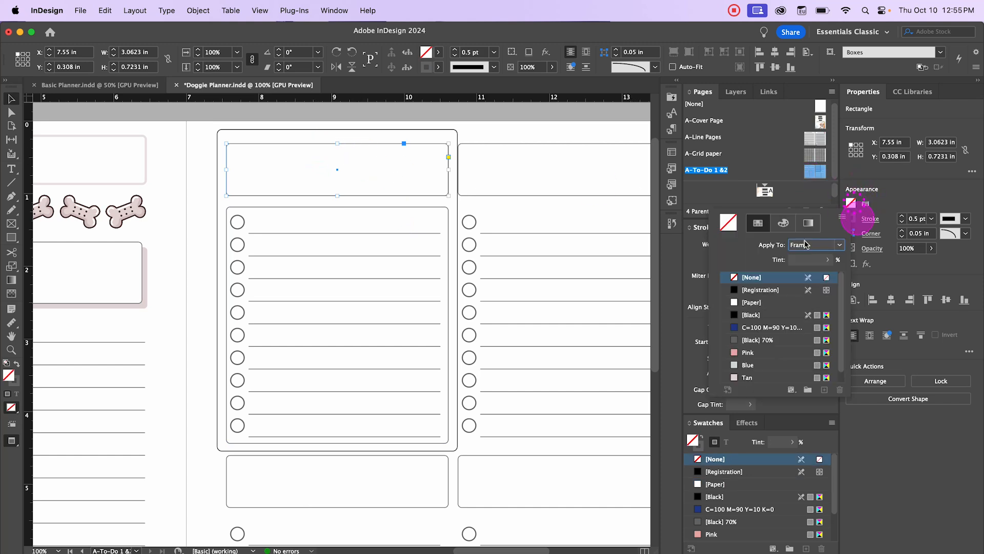
pyautogui.click(732, 301)
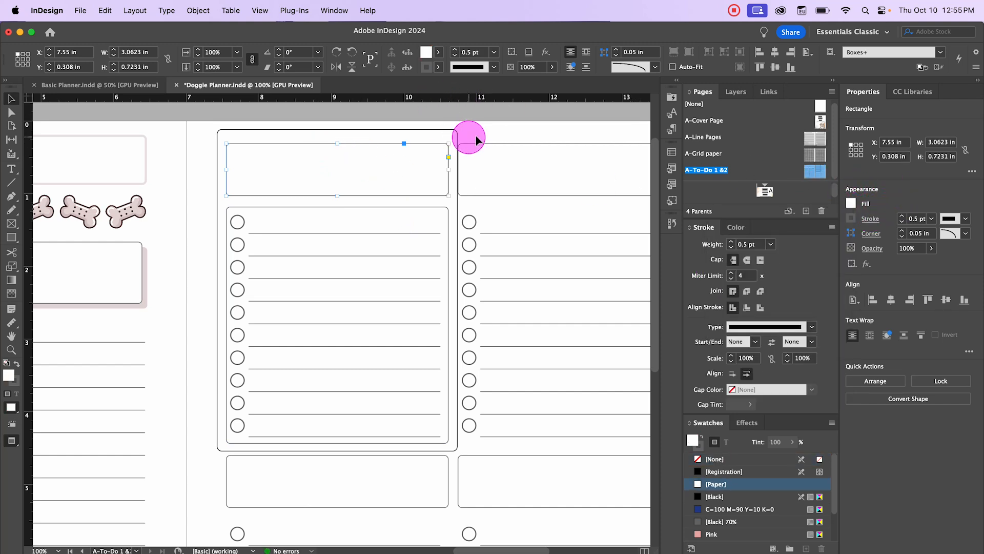
pyautogui.click(526, 148)
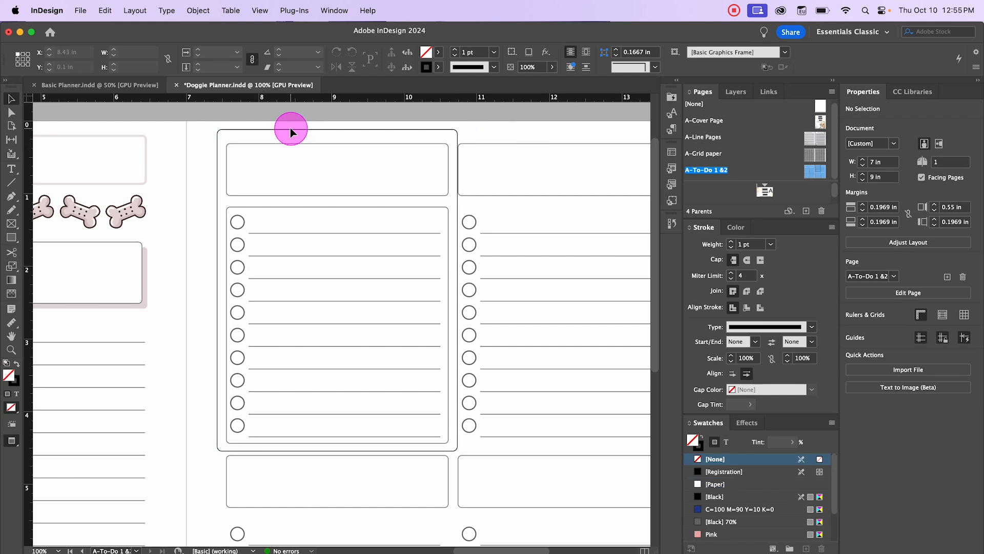
# Set the outer frame's stroke color to [Black] 70%
pyautogui.click(318, 129)
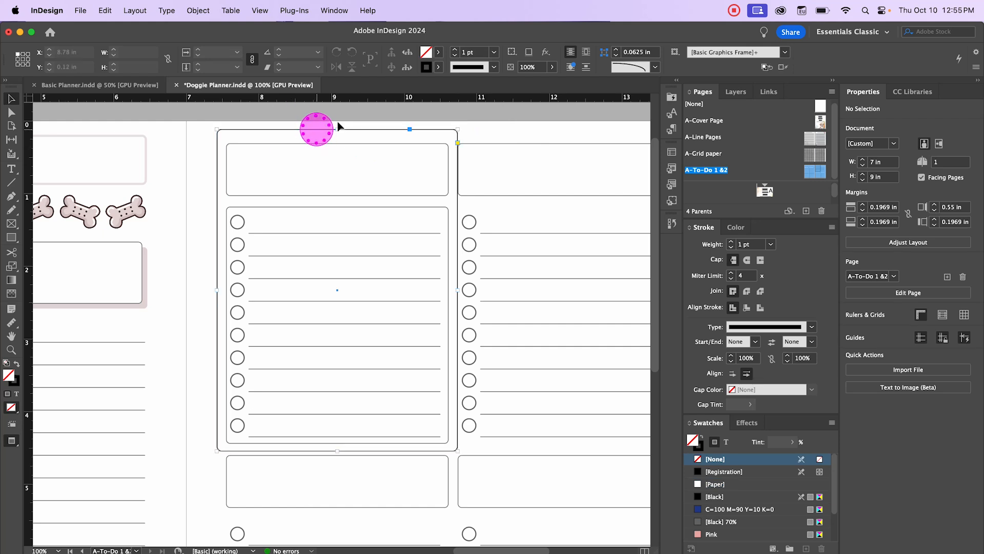
pyautogui.click(438, 67)
pyautogui.click(355, 165)
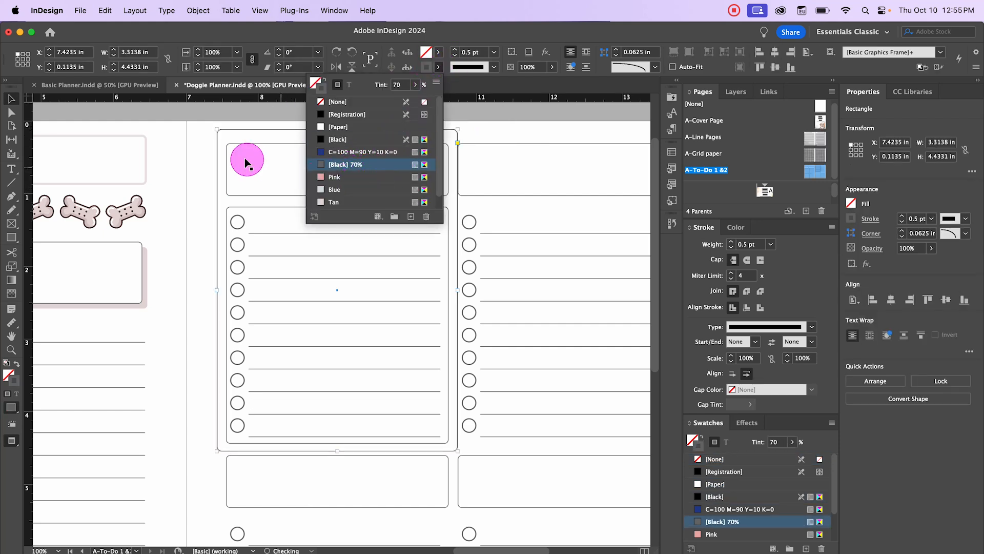
pyautogui.click(205, 143)
pyautogui.click(287, 146)
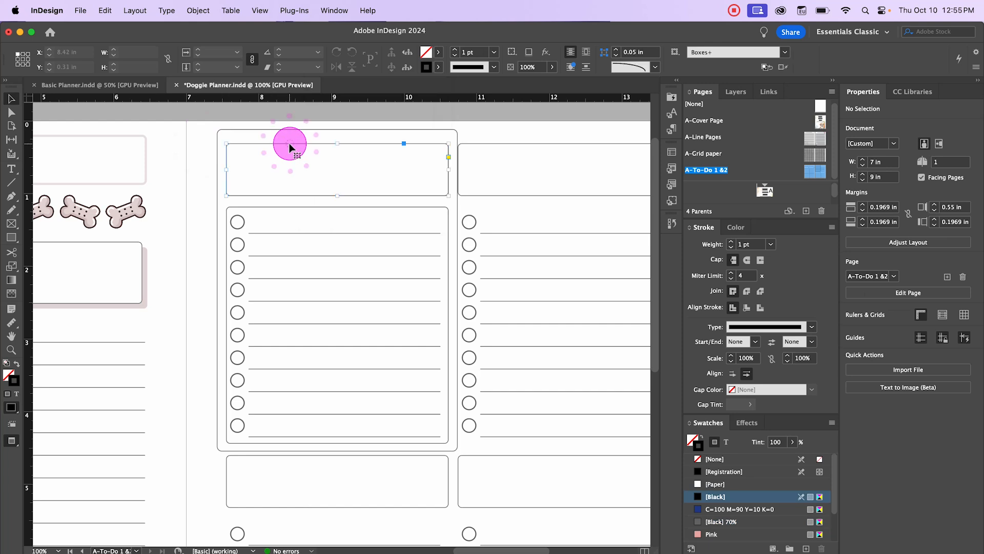
pyautogui.click(294, 121)
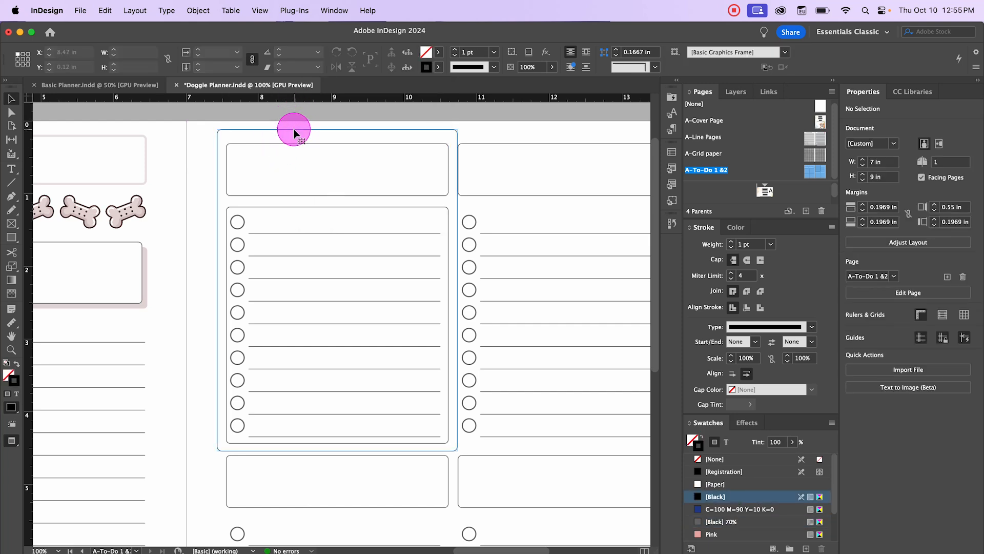
pyautogui.click(294, 130)
pyautogui.click(311, 112)
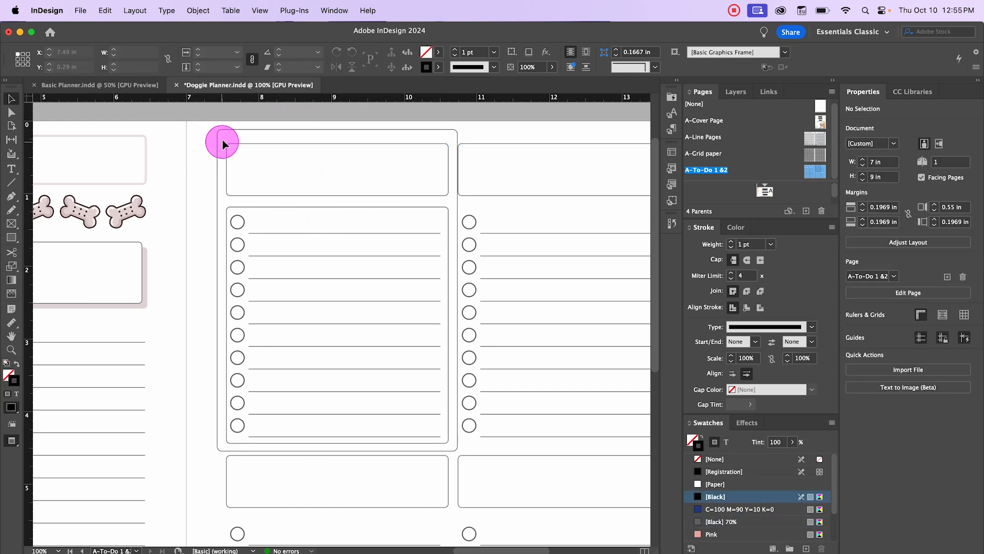
# Fill the outer frame around the upper-left to-do block with the Tan swatch
pyautogui.click(235, 132)
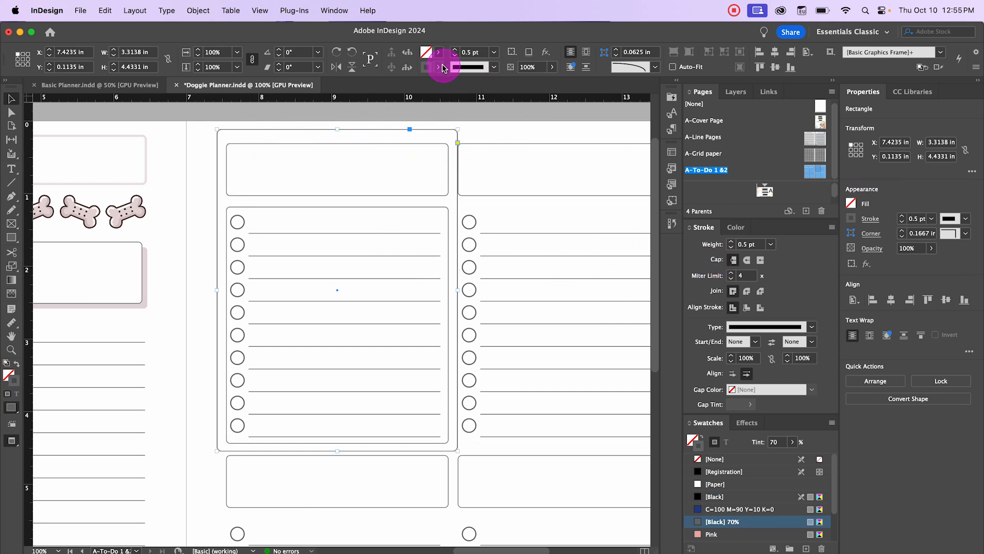
pyautogui.click(412, 130)
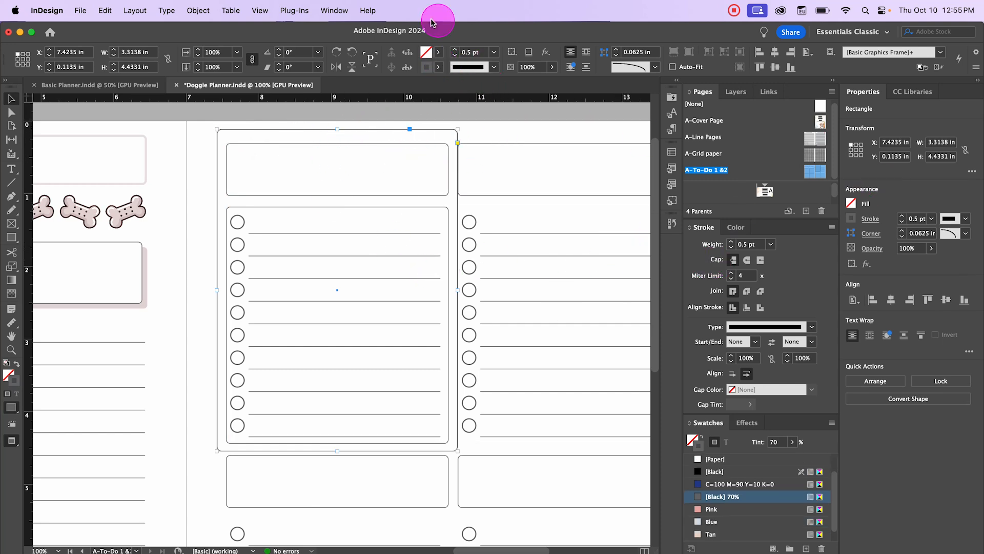
pyautogui.click(439, 53)
pyautogui.click(331, 189)
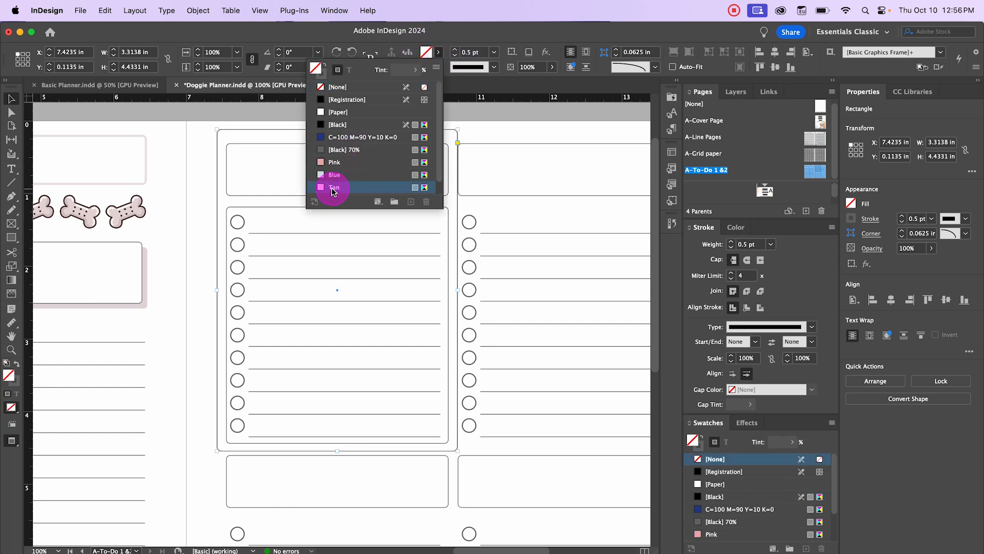
pyautogui.click(196, 121)
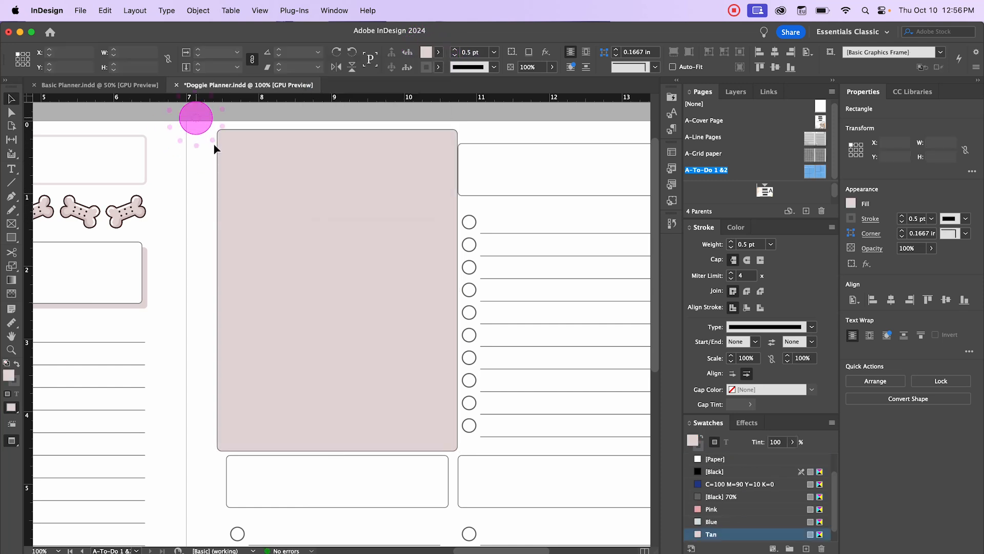
pyautogui.click(737, 92)
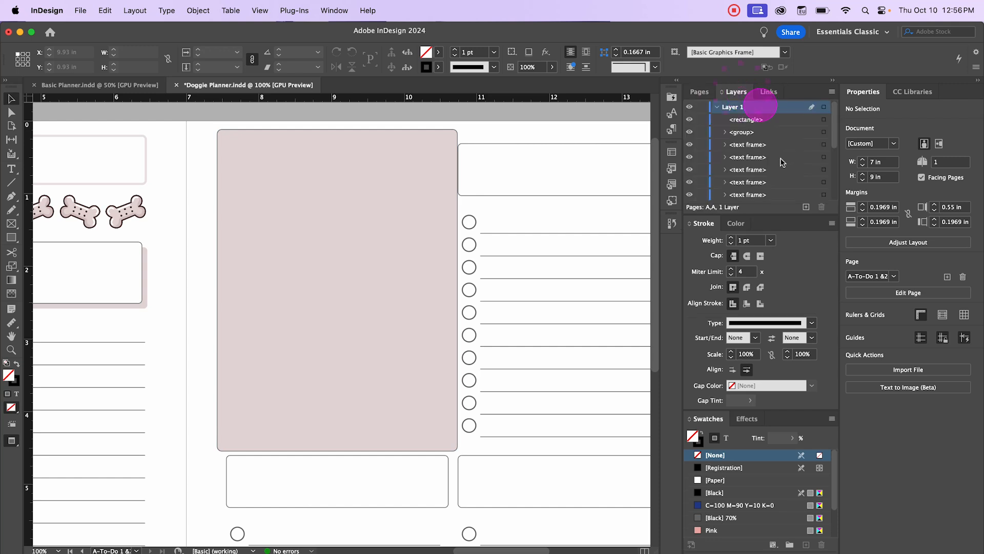
pyautogui.scroll(-2, 531, 215)
pyautogui.scroll(-5, 753, 159)
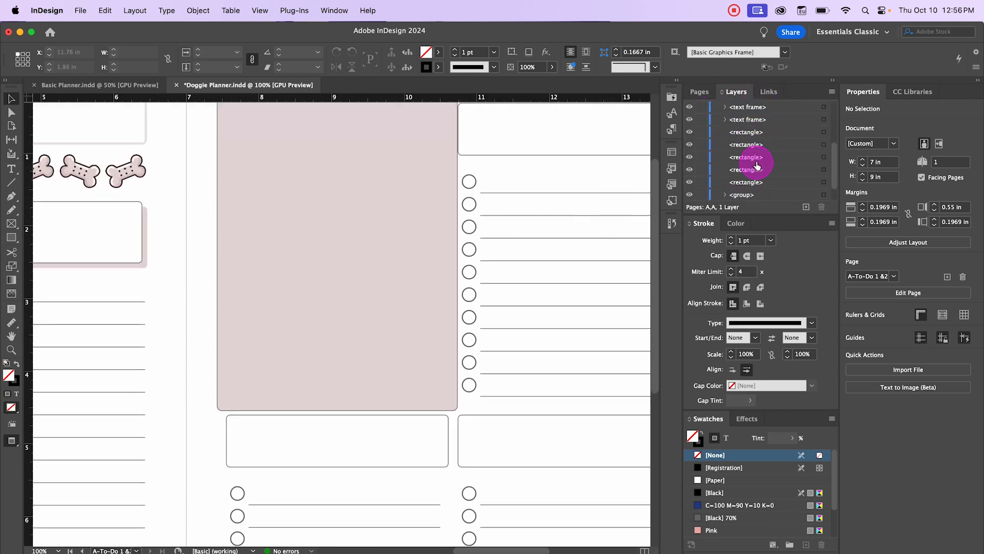
pyautogui.scroll(3, 714, 109)
pyautogui.scroll(4, 384, 182)
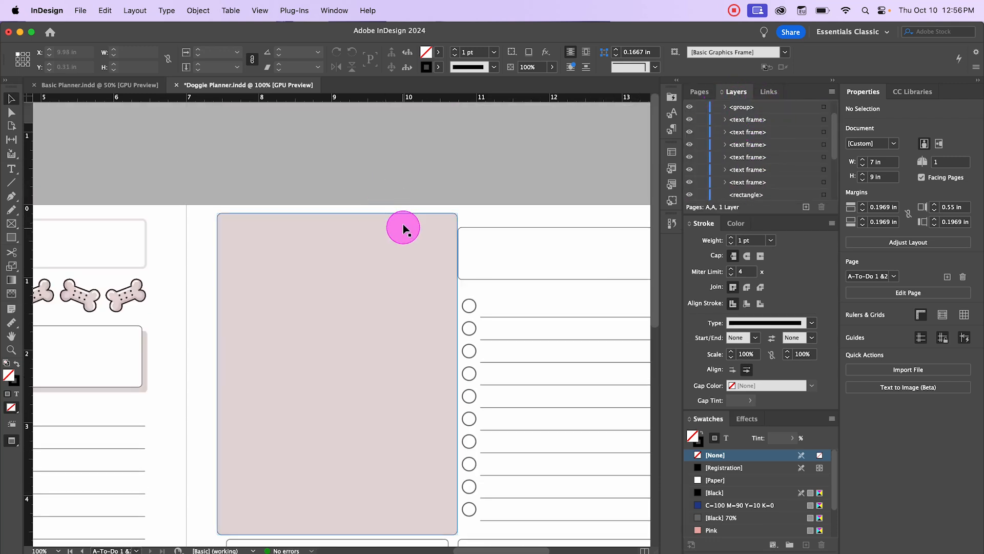
pyautogui.rightClick(379, 194)
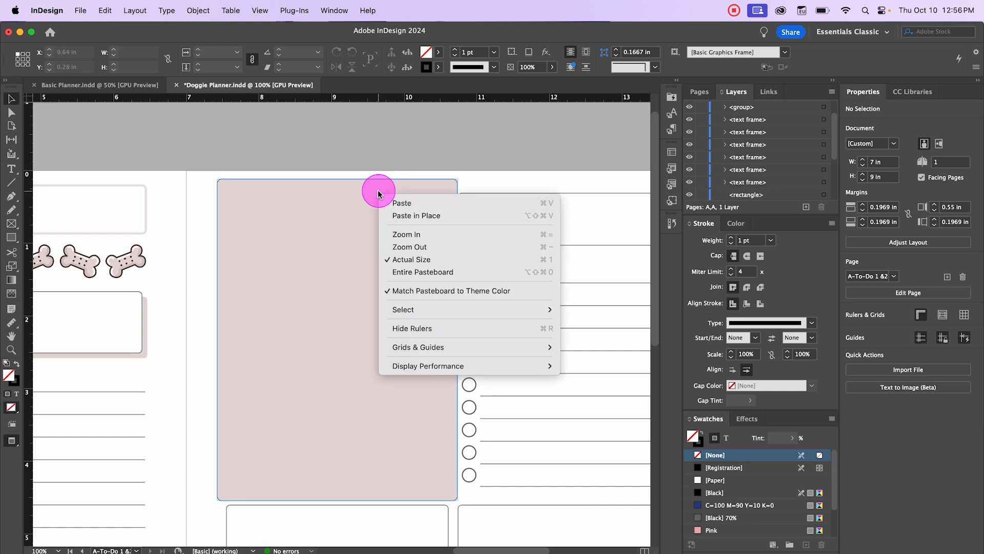
pyautogui.click(358, 198)
pyautogui.rightClick(360, 200)
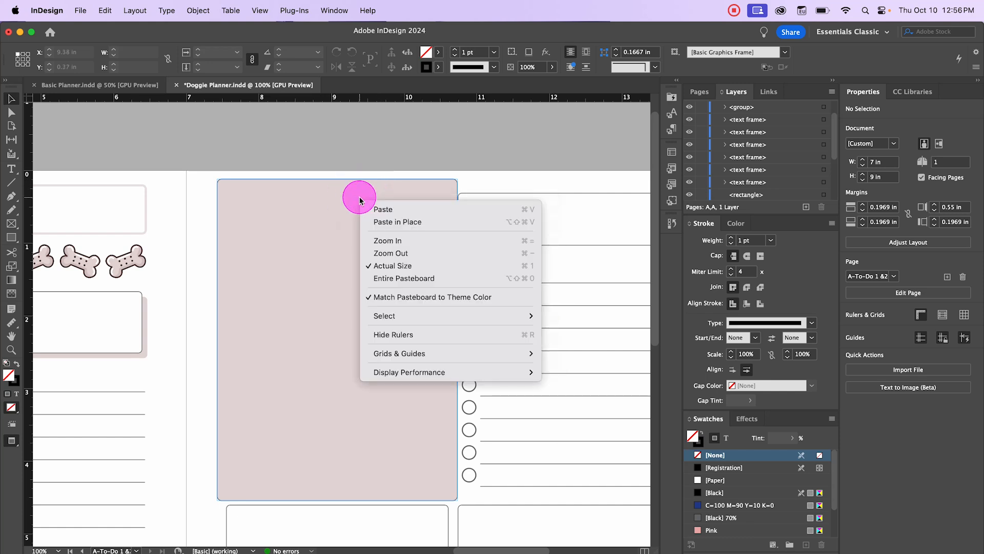
pyautogui.click(321, 288)
# Send the tan outer frame backward so it sits behind the header box and checklist of the upper-left to-do block
pyautogui.click(248, 222)
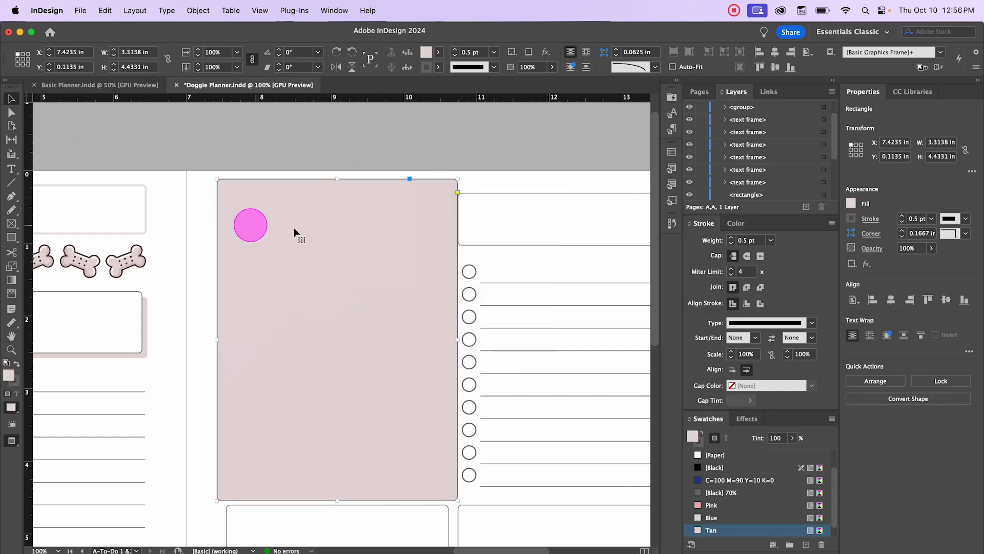
pyautogui.rightClick(325, 237)
pyautogui.moveTo(406, 340)
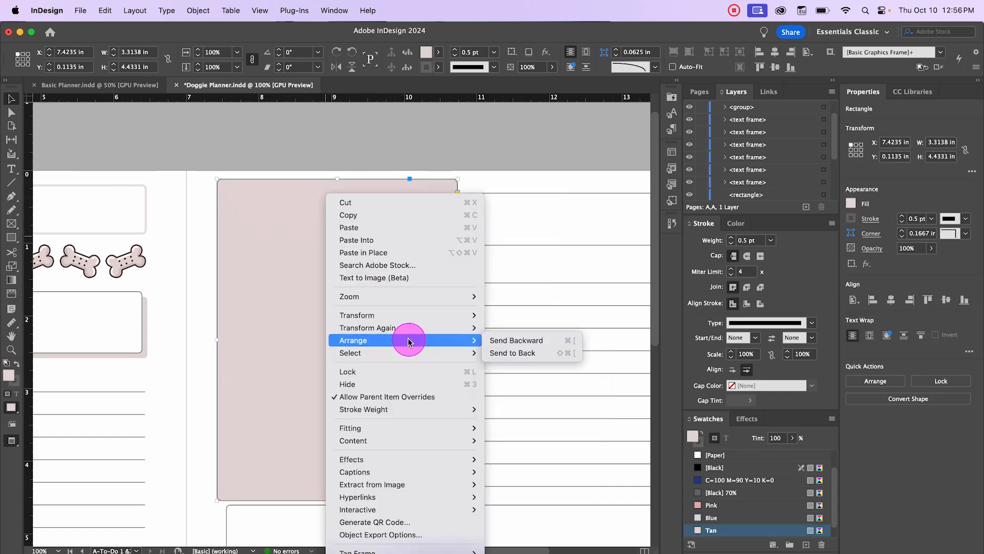
pyautogui.click(527, 341)
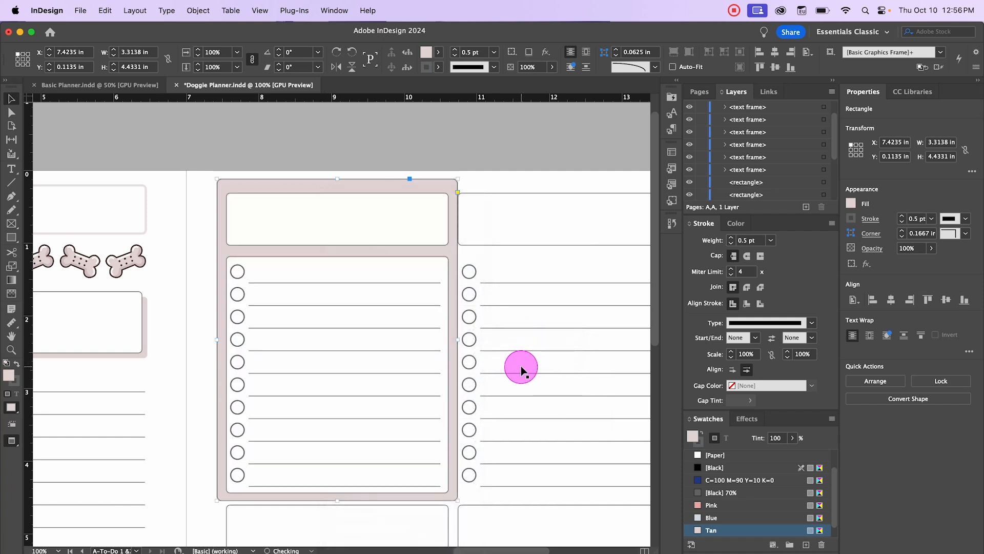
pyautogui.click(329, 145)
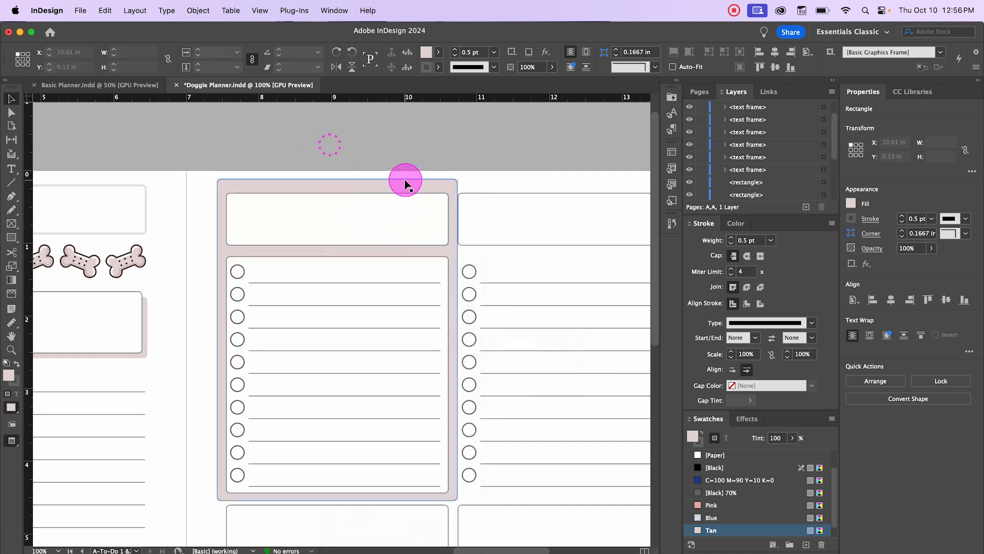
# Lower the tan frame's upper edge to Y 0.19 in, making the frame 4.3566 in high
pyautogui.click(336, 179)
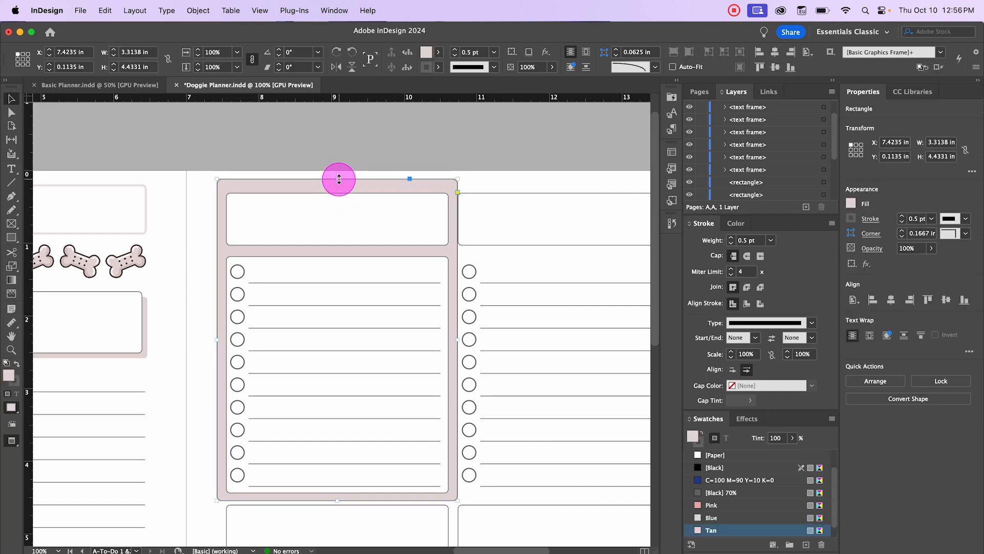
pyautogui.moveTo(339, 179); pyautogui.dragTo(336, 183)
pyautogui.click(349, 152)
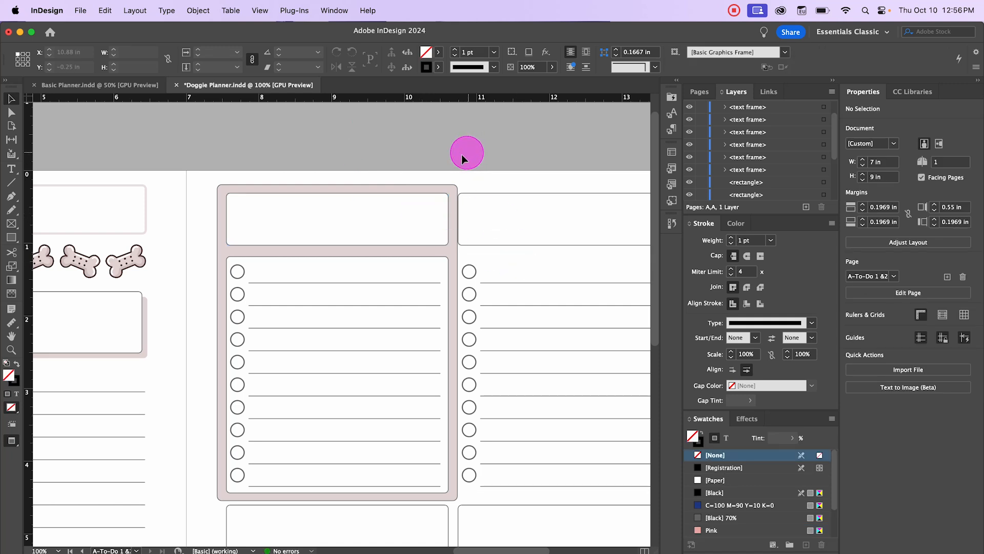
# Group the tan frame with the header box and checklist inside it
pyautogui.scroll(-1, 424, 270)
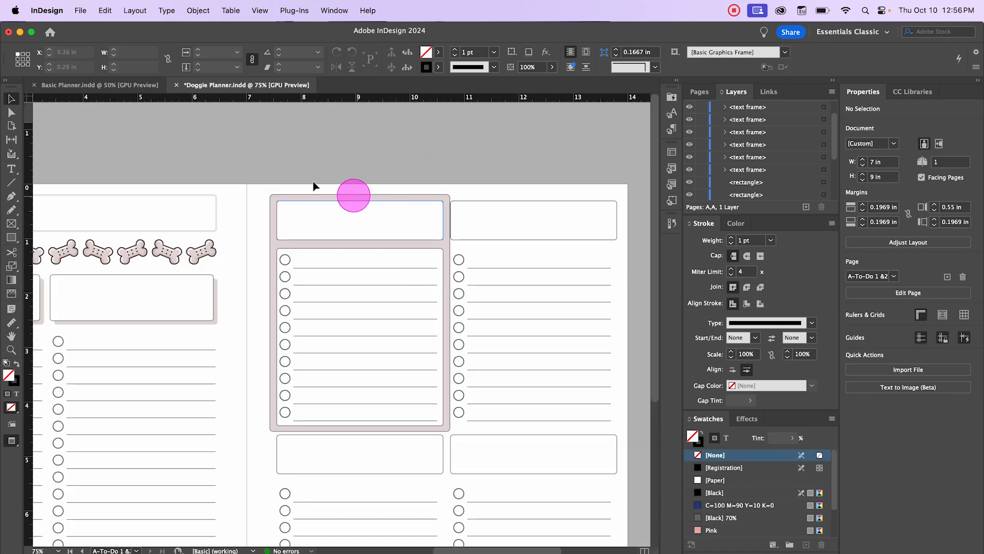
pyautogui.moveTo(275, 173); pyautogui.dragTo(422, 409)
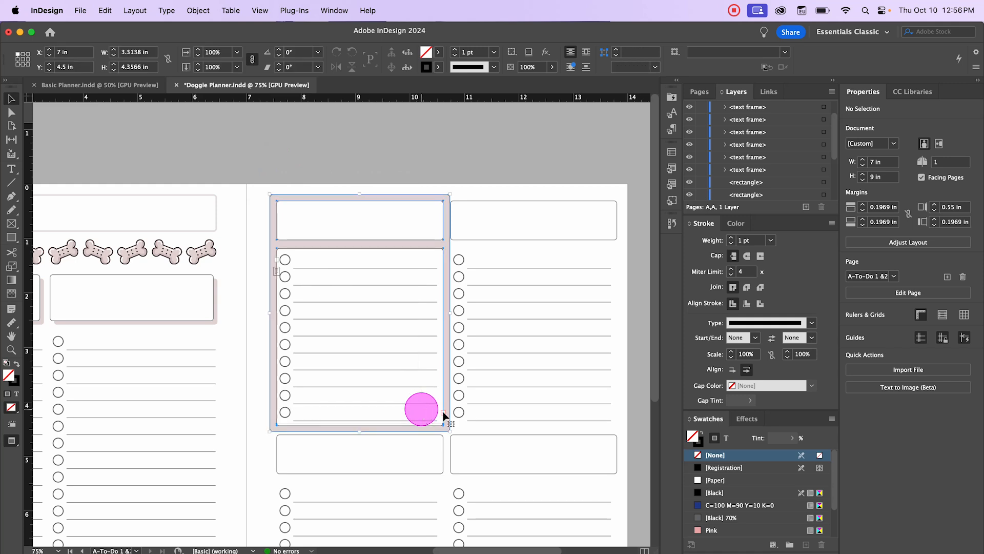
pyautogui.press('super+g')
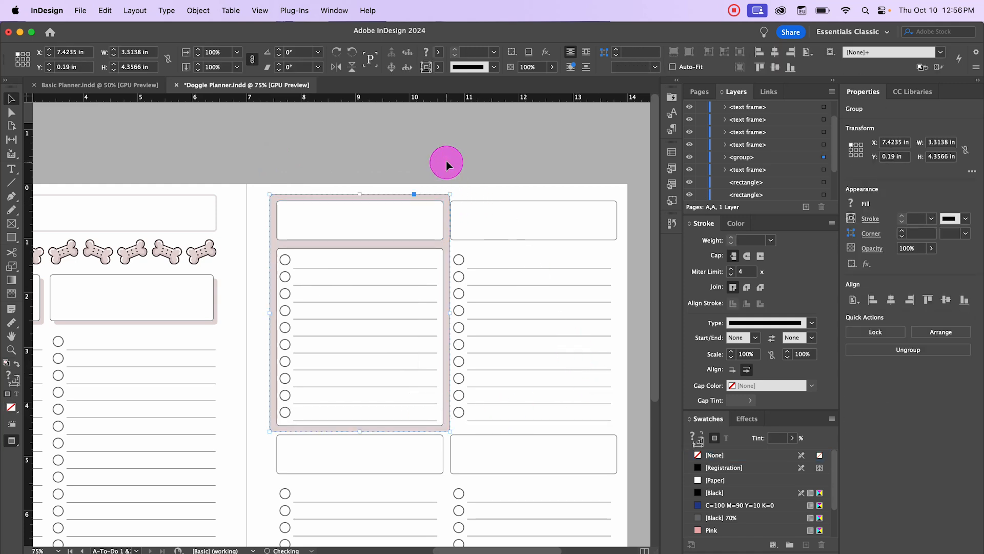
# Move the tan to-do block to the right page's upper inner margin and show the guides and frame edges
pyautogui.click(444, 162)
pyautogui.moveTo(382, 213); pyautogui.dragTo(383, 191)
pyautogui.click(420, 159)
pyautogui.press('w')
pyautogui.click(479, 191)
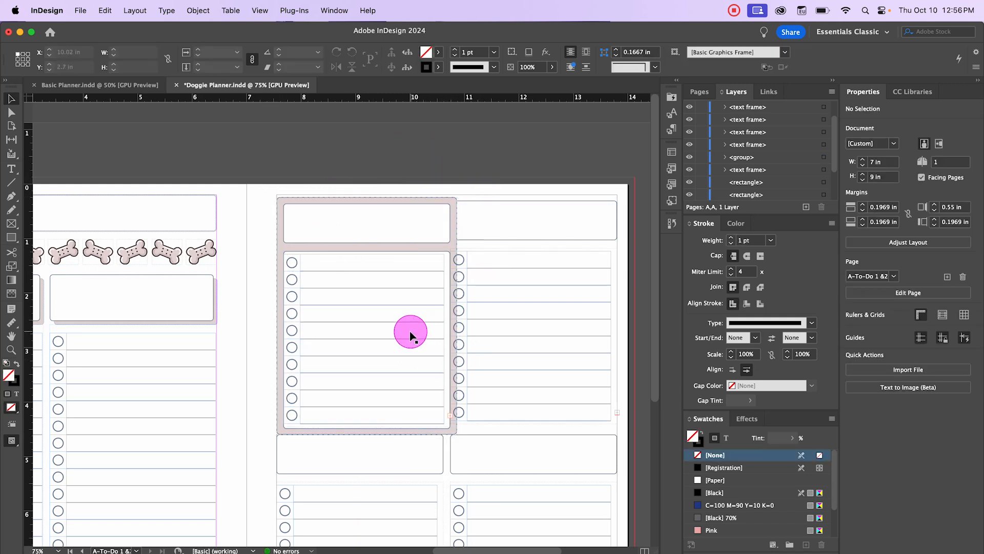
# Delete the old right-column and lower-left to-do sections, leaving only the tan block on the right page
pyautogui.press('super+minus')
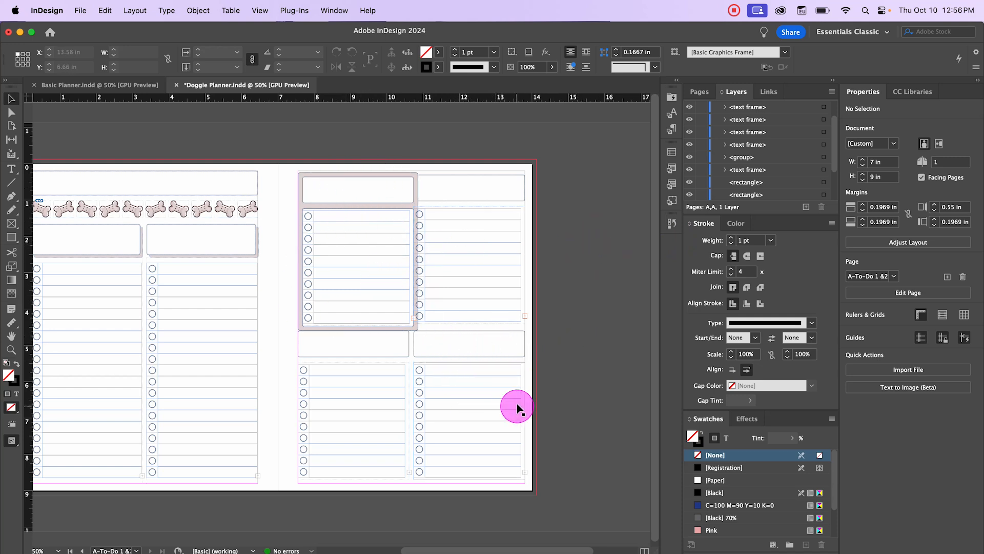
pyautogui.moveTo(434, 154); pyautogui.dragTo(529, 477)
pyautogui.press('Delete')
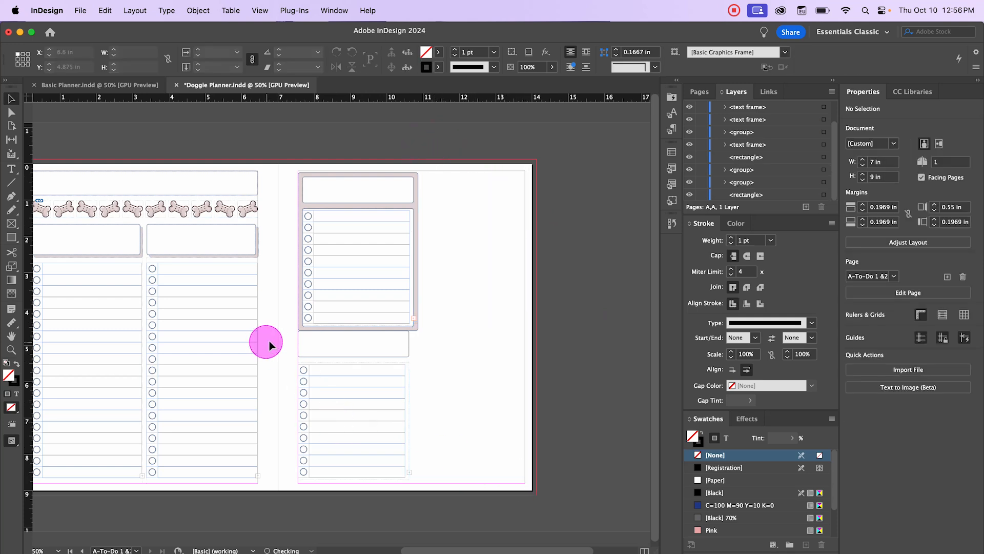
pyautogui.moveTo(286, 340); pyautogui.dragTo(401, 475)
pyautogui.press('Delete')
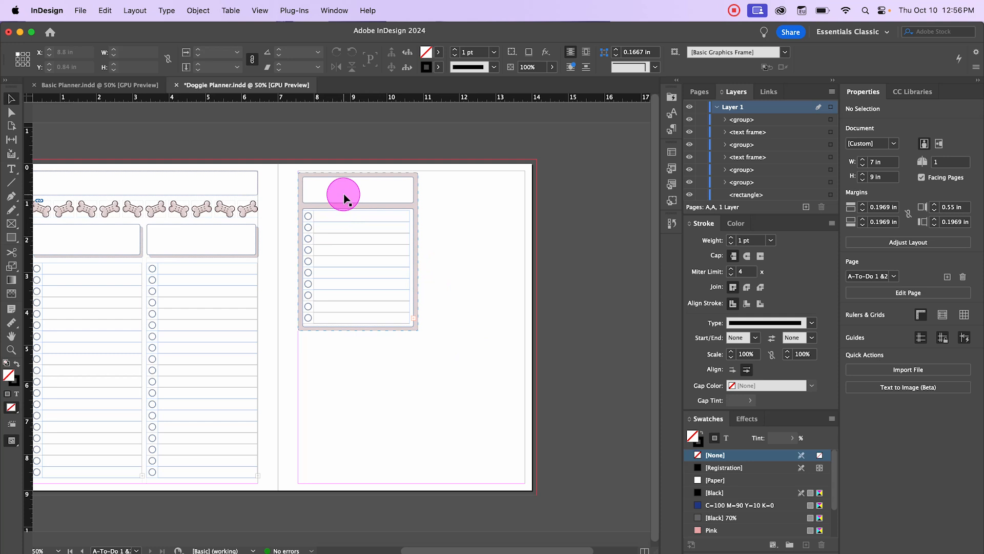
# Reduce the height of the white header box in the tan block to about 0.52 in
pyautogui.hscroll(-1, 354, 176)
pyautogui.scroll(1, 381, 196)
pyautogui.scroll(1, 382, 197)
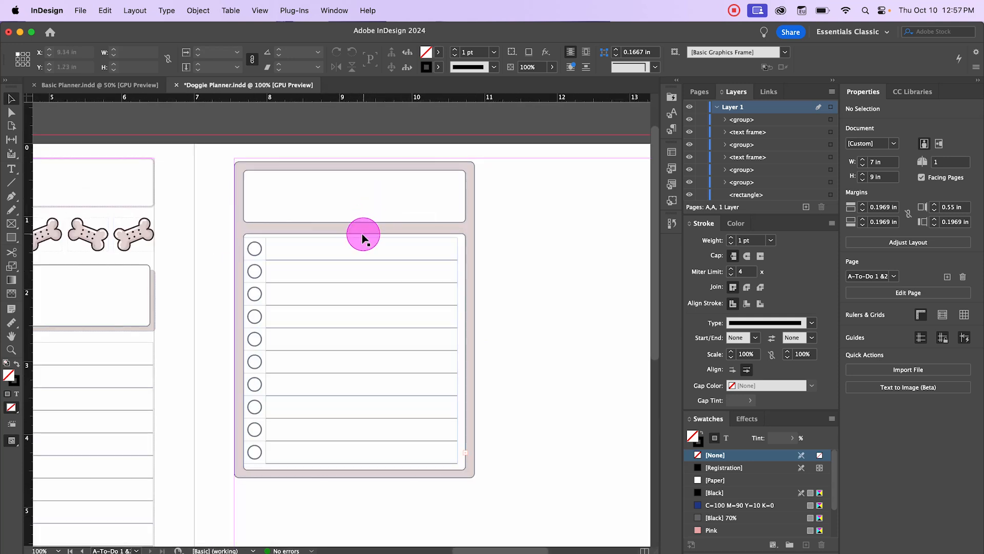
pyautogui.click(355, 222)
pyautogui.moveTo(355, 222); pyautogui.dragTo(355, 208)
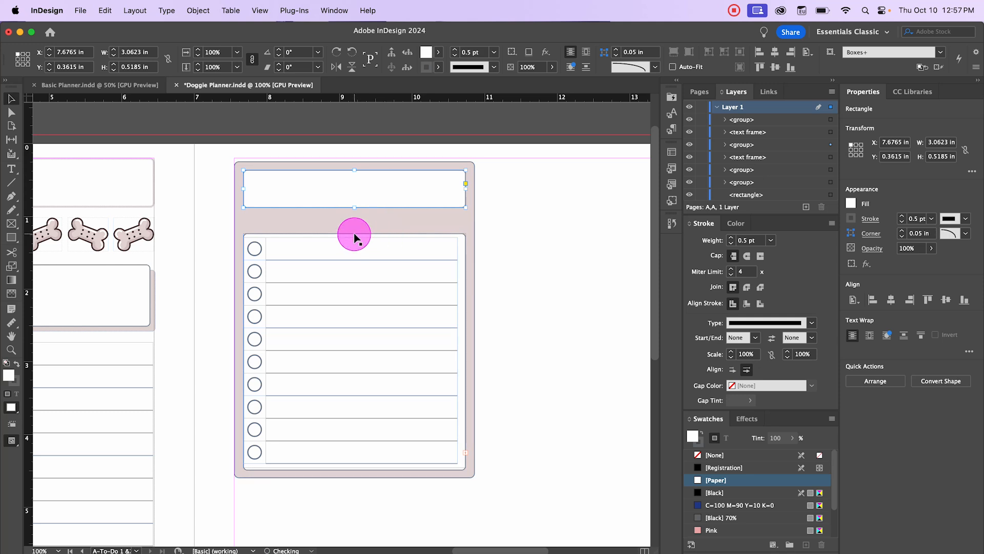
# Move the checklist and its white box up to about Y 0.97 in, and shorten the tan background to match
pyautogui.click(384, 239)
pyautogui.press('Up')
pyautogui.press('Up')
pyautogui.press('Up')
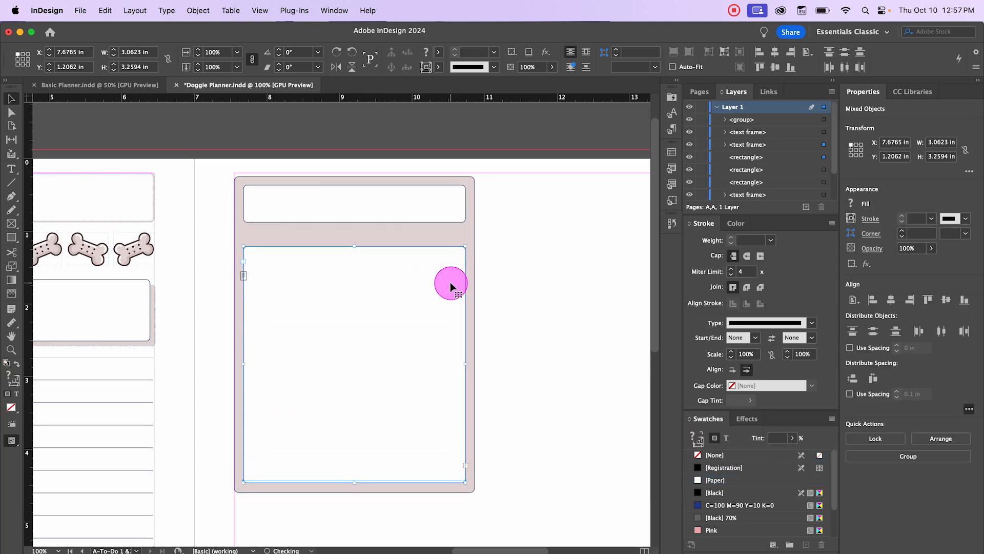
pyautogui.press('Up')
pyautogui.press('Up')
pyautogui.press('Up')
pyautogui.press('Up')
pyautogui.press('Up')
pyautogui.press('Up')
pyautogui.press('Up')
pyautogui.press('Up')
pyautogui.press('Up')
pyautogui.press('Up')
pyautogui.press('Up')
pyautogui.press('Up')
pyautogui.press('Up')
pyautogui.press('Up')
pyautogui.press('Up')
pyautogui.press('Up')
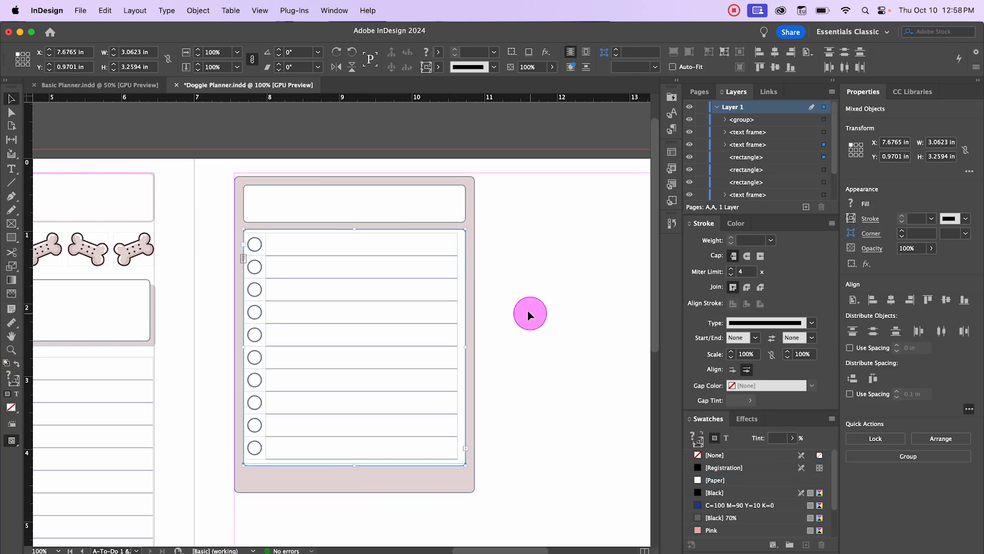
pyautogui.click(528, 312)
pyautogui.moveTo(353, 493); pyautogui.dragTo(358, 475)
# Narrow the checklist lines, and narrow the white checklist box and header box to about 2.88 in wide
pyautogui.moveTo(457, 346); pyautogui.dragTo(448, 342)
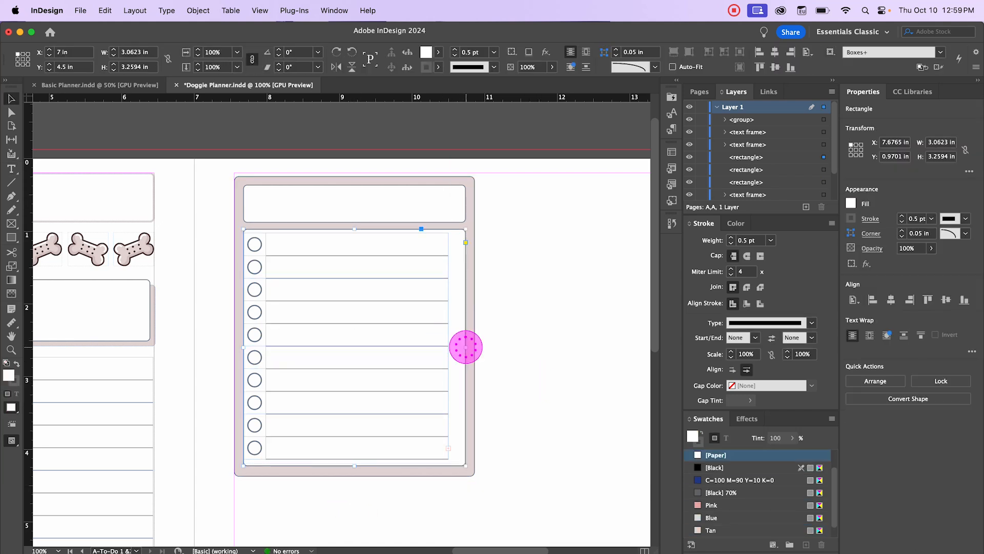
pyautogui.moveTo(465, 347); pyautogui.dragTo(454, 346)
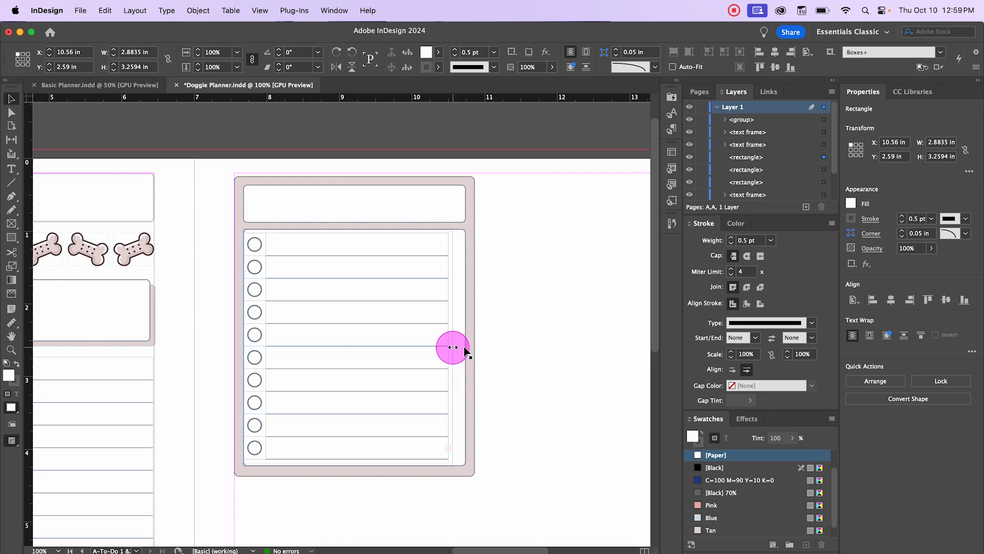
pyautogui.click(465, 207)
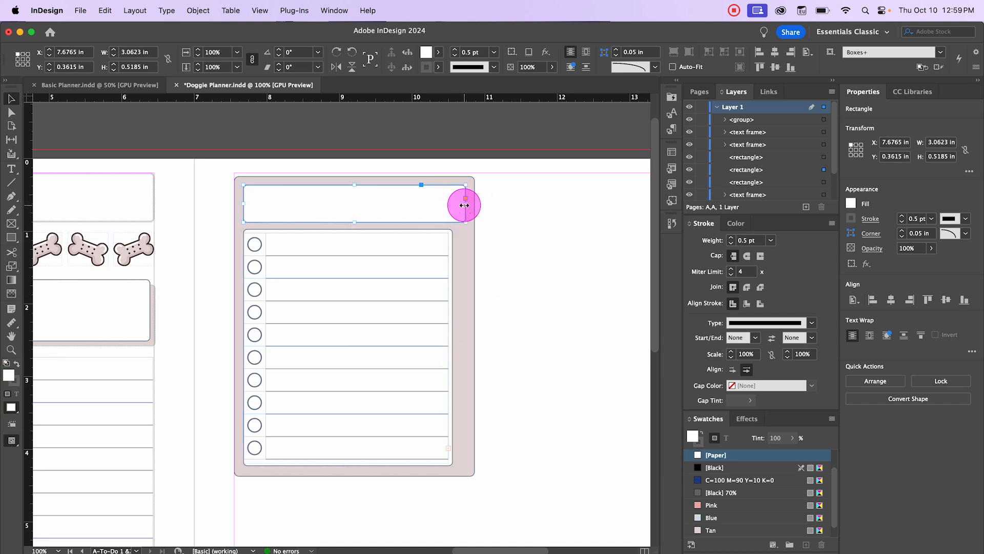
pyautogui.moveTo(465, 204); pyautogui.dragTo(452, 205)
pyautogui.click(564, 263)
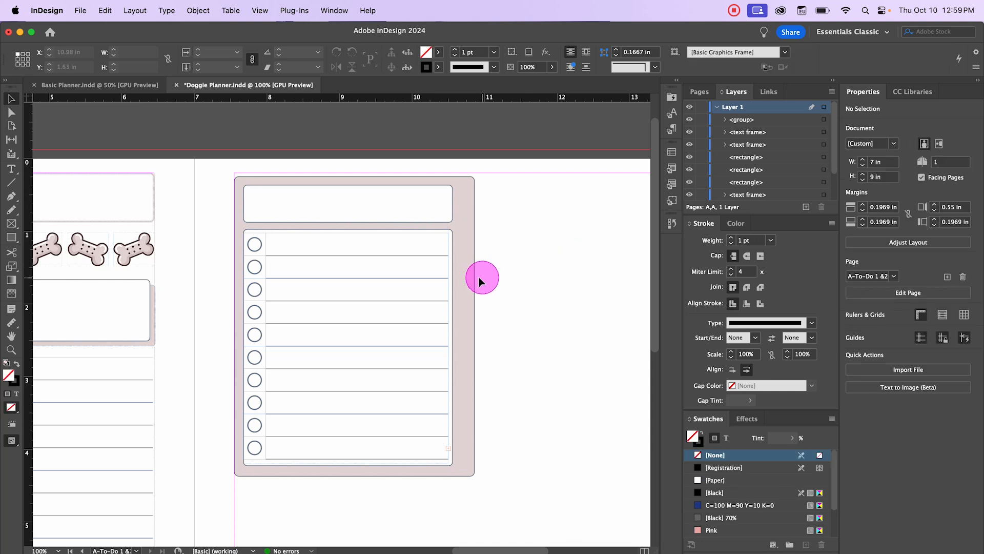
# Narrow the tan background to about 3.13 in so its border around the white boxes is even
pyautogui.click(475, 311)
pyautogui.moveTo(475, 325); pyautogui.dragTo(460, 325)
pyautogui.click(534, 341)
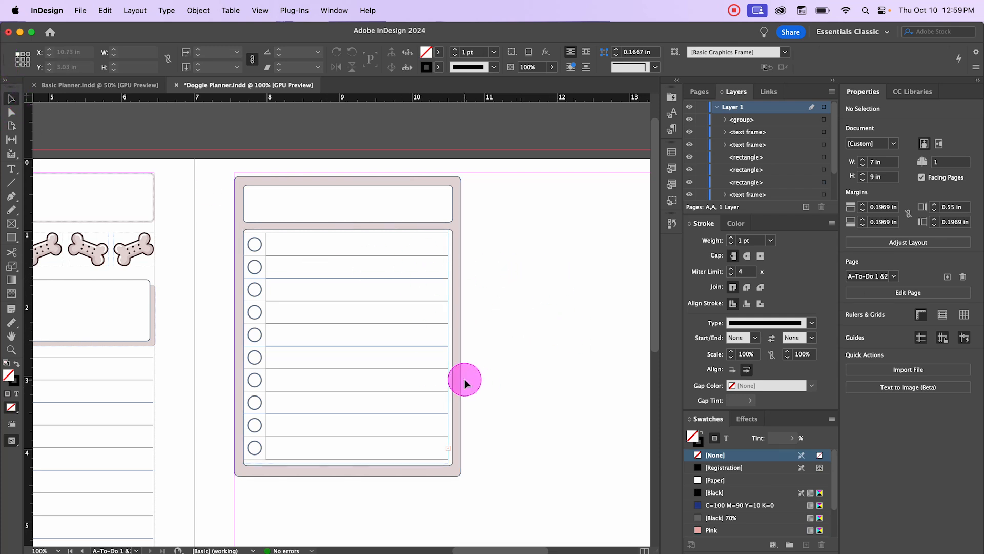
# Group the whole tan to-do block and place a duplicate directly beside it at the top margin
pyautogui.press('super+minus')
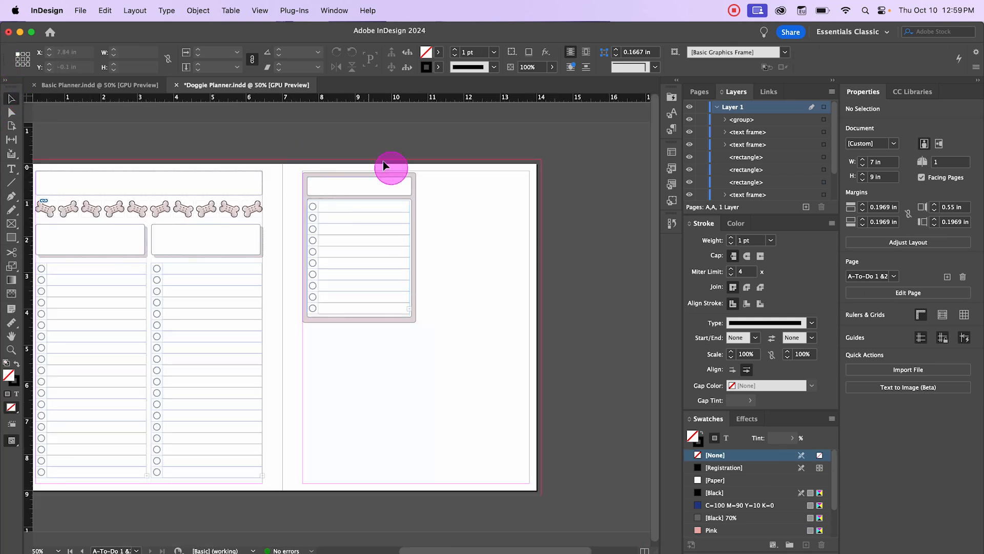
pyautogui.moveTo(329, 138); pyautogui.dragTo(363, 216)
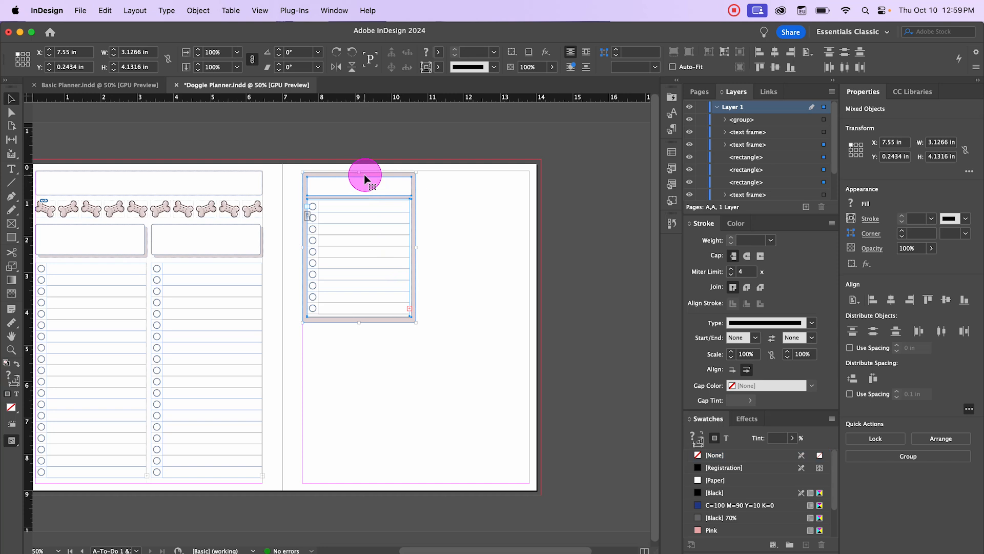
pyautogui.press('super+g')
pyautogui.click(483, 228)
pyautogui.moveTo(372, 192); pyautogui.dragTo(473, 194)
pyautogui.click(600, 237)
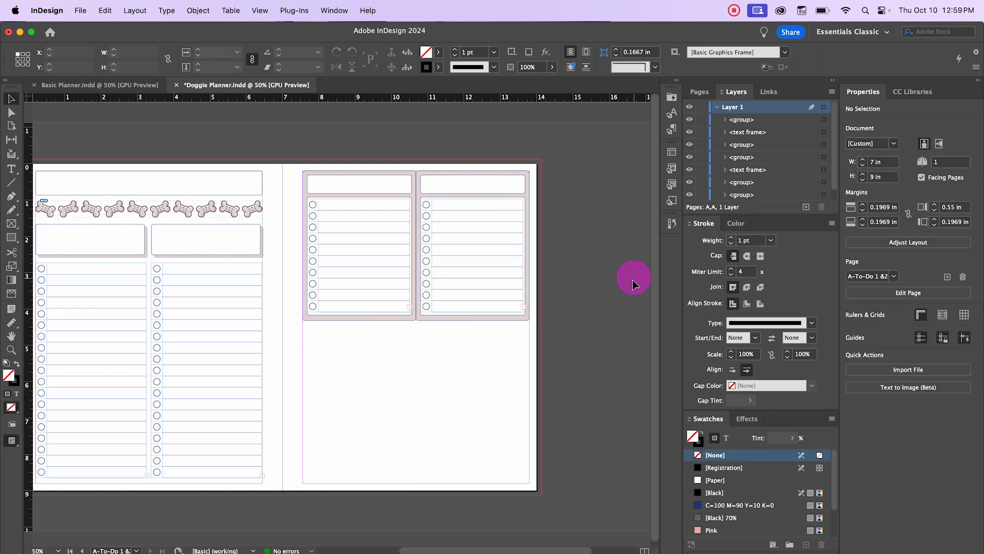
# Nudge the duplicate block right to X 10.7738 in to open a gap between the two blocks
pyautogui.click(494, 199)
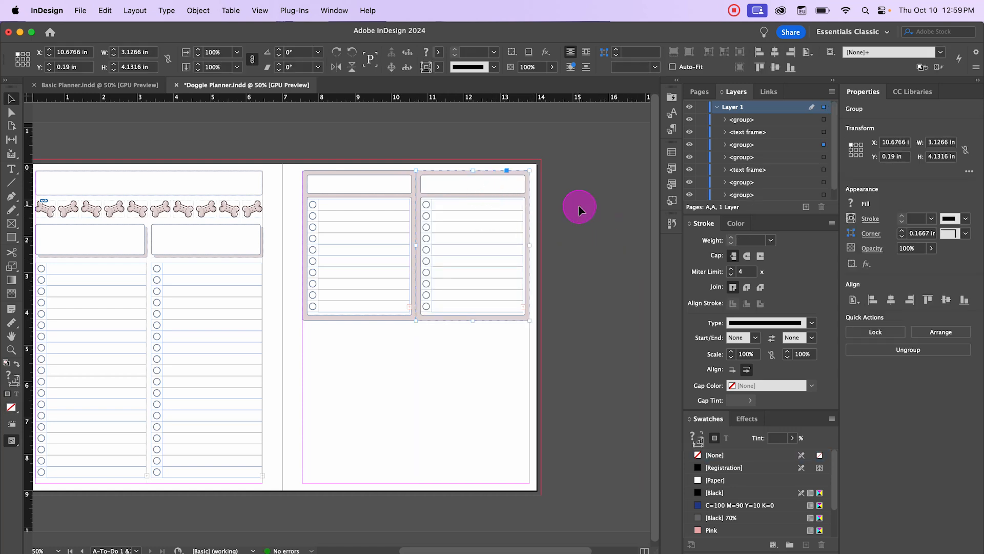
pyautogui.press('Right')
pyautogui.press('Right')
pyautogui.press('Right')
pyautogui.press('Right')
pyautogui.press('Right')
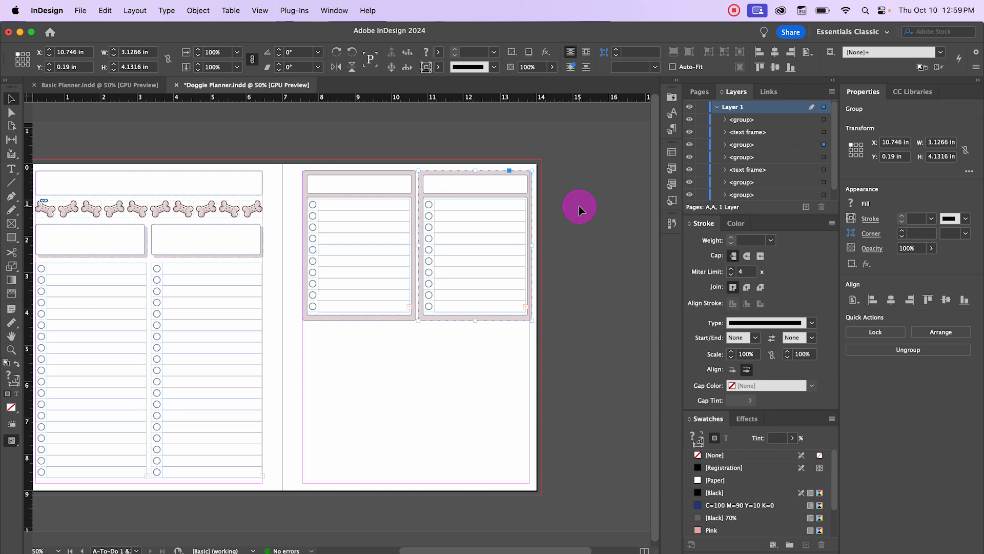
pyautogui.press('Right')
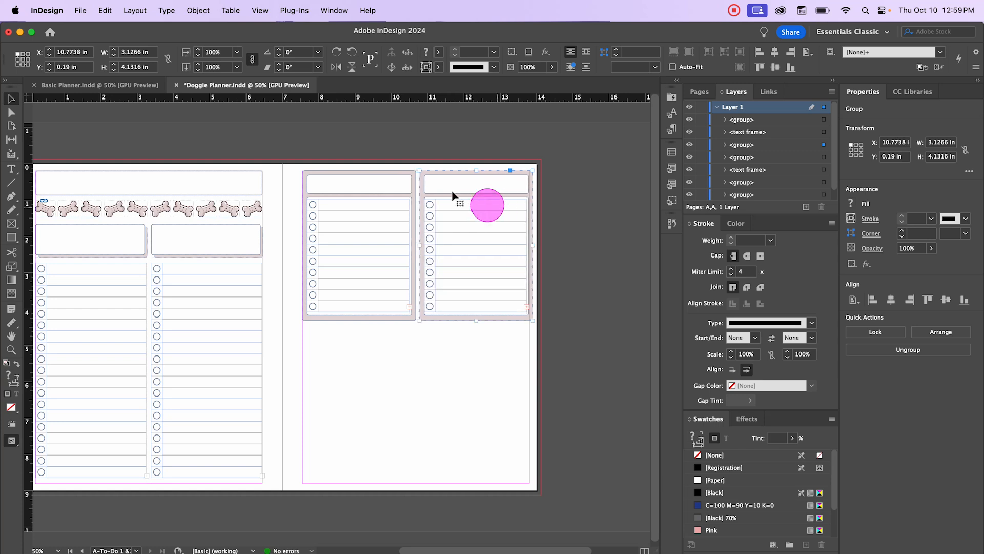
# Resize both blocks together to about 6.25 in wide so they fit within the page margins
pyautogui.keyDown('shift'); pyautogui.click(404, 222); pyautogui.keyUp('shift')
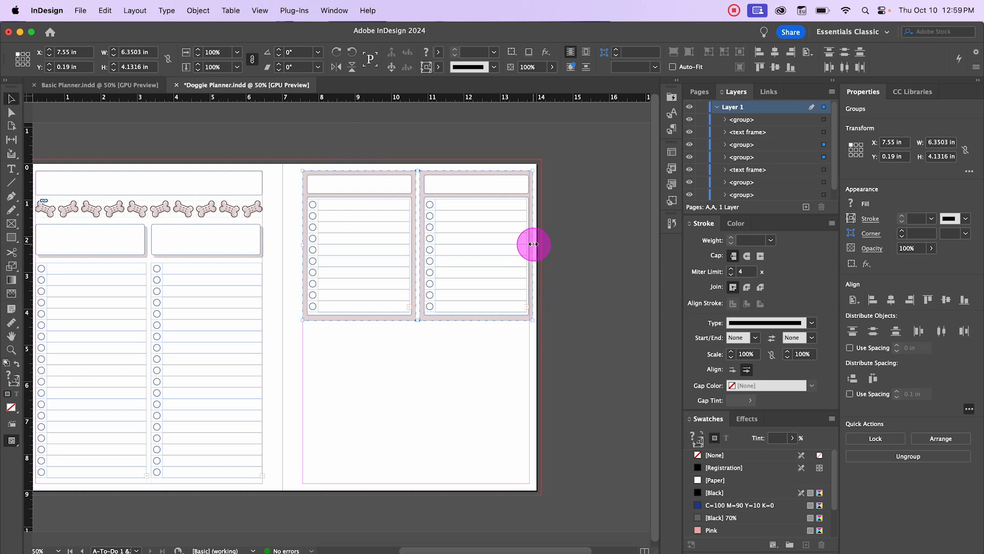
pyautogui.moveTo(533, 244)
pyautogui.mouseDown()
pyautogui.moveTo(519, 245)
pyautogui.moveTo(531, 244)
pyautogui.mouseUp()
pyautogui.click(586, 268)
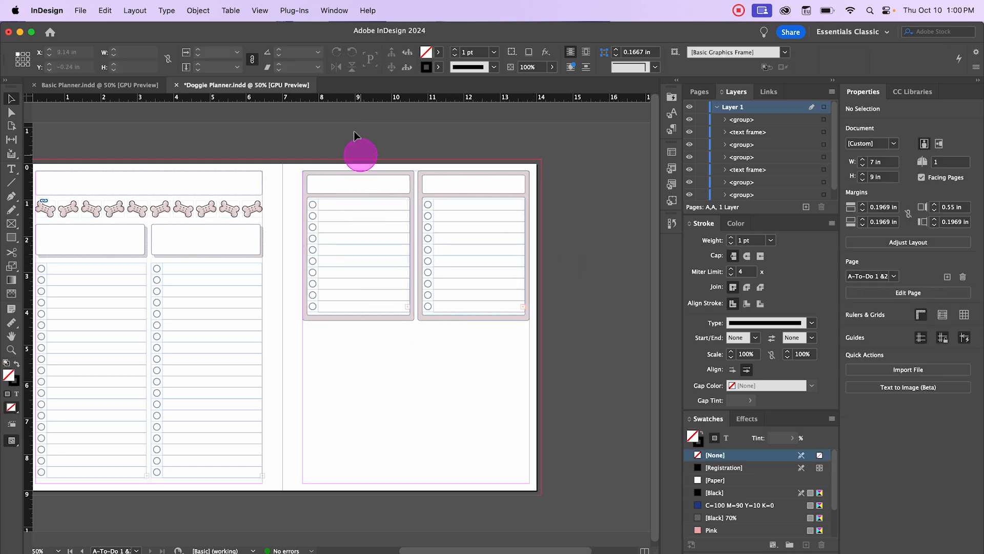
# Duplicate the two to-do blocks into the lower half of the page and nudge the copies up to Y 4.4632 in
pyautogui.moveTo(354, 134); pyautogui.dragTo(497, 338)
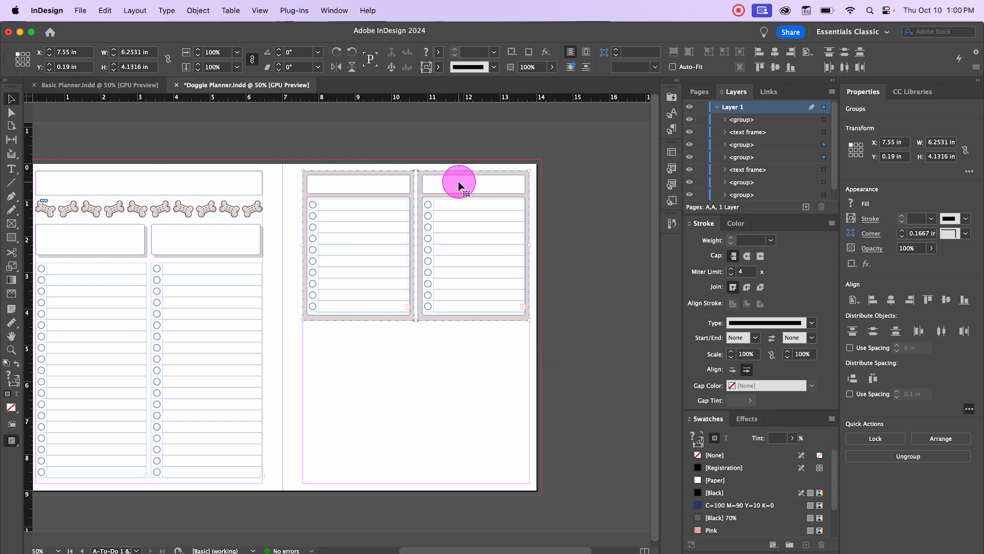
pyautogui.moveTo(460, 186); pyautogui.dragTo(446, 348)
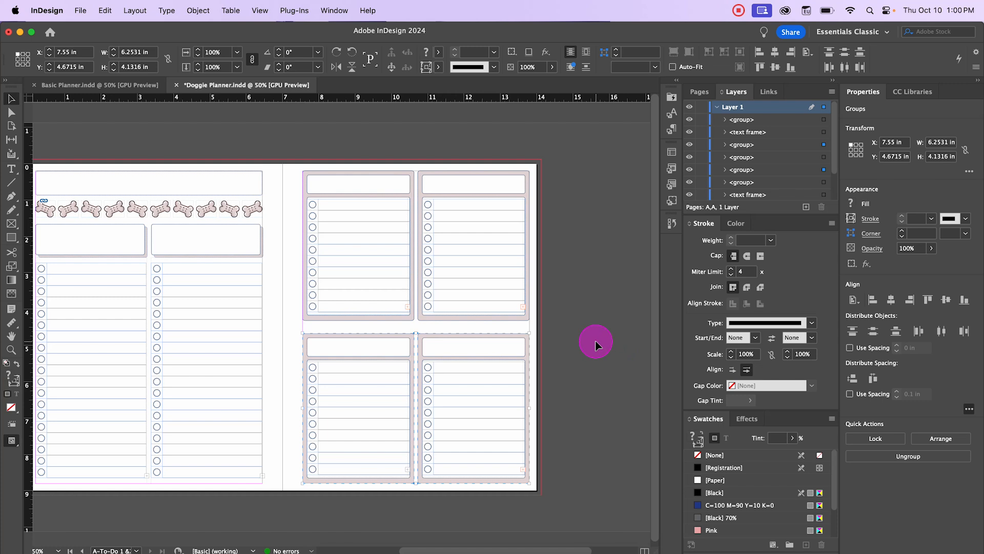
pyautogui.press('Up')
pyautogui.press('Up')
pyautogui.press('Up')
pyautogui.press('Up')
pyautogui.press('Up')
pyautogui.press('Up')
pyautogui.press('Up')
pyautogui.press('Up')
pyautogui.press('Up')
pyautogui.press('Up')
pyautogui.press('Up')
pyautogui.press('Up')
pyautogui.press('Up')
pyautogui.press('Up')
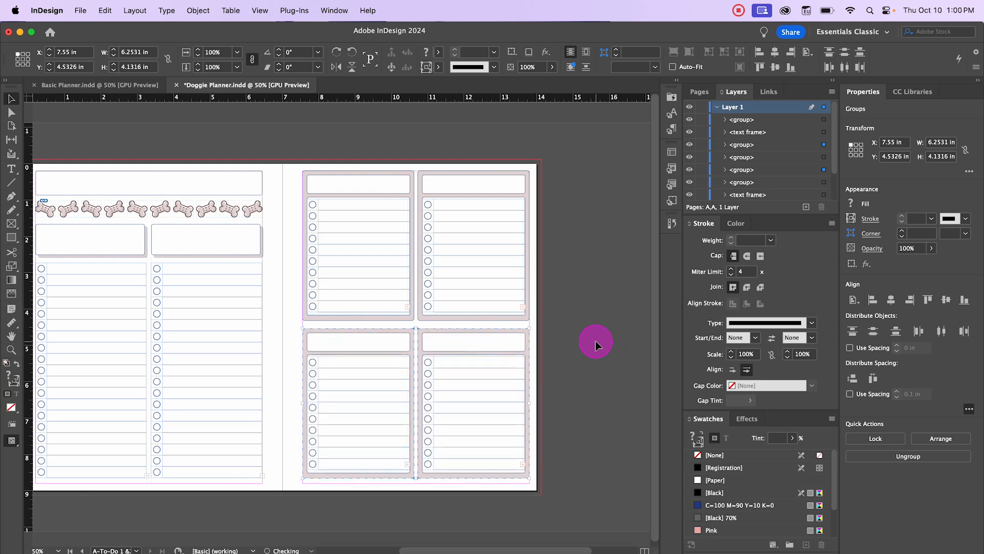
pyautogui.press('Up')
pyautogui.press('Up')
pyautogui.press('Up')
pyautogui.press('Down')
pyautogui.press('Down')
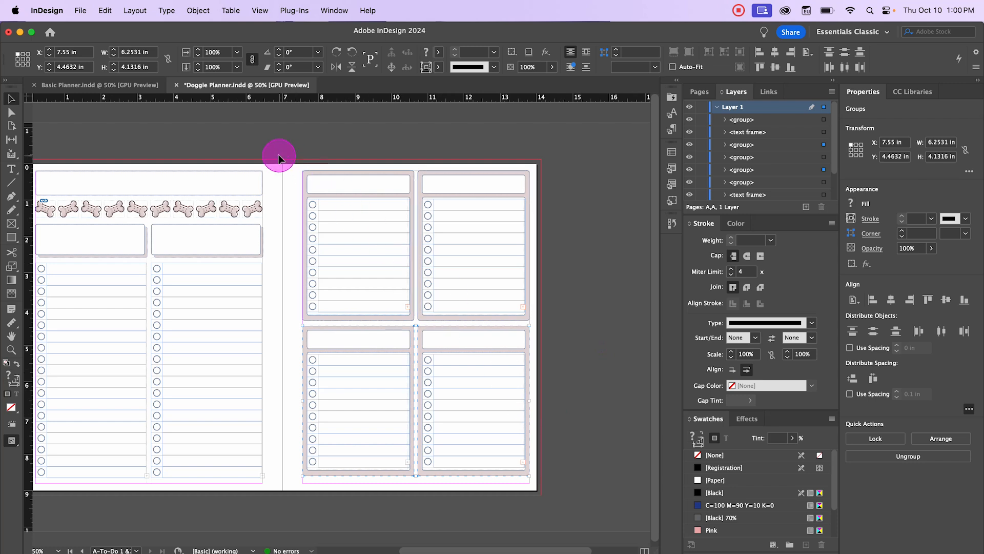
# Nudge all four to-do blocks down together to Y 0.315 in to center them vertically within the margins
pyautogui.moveTo(298, 155); pyautogui.dragTo(547, 449)
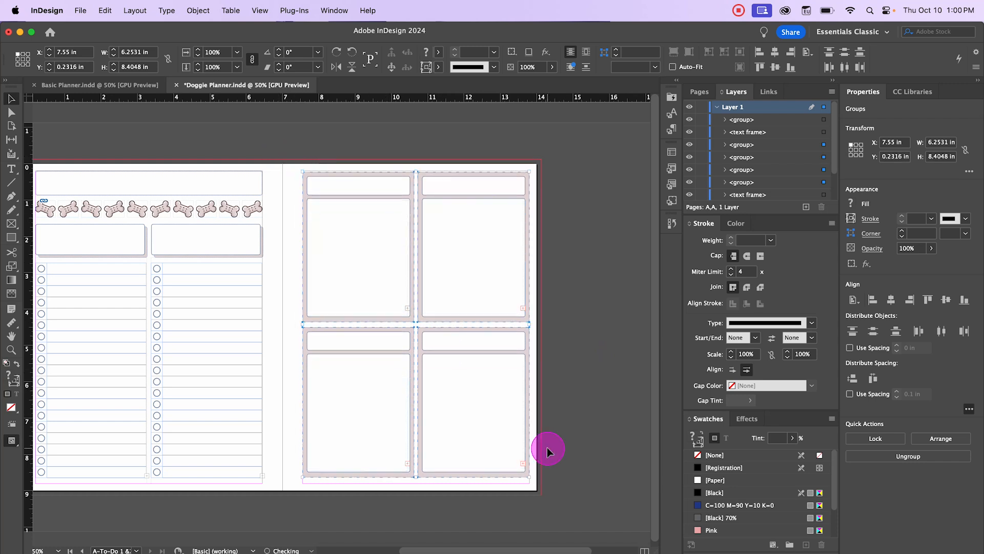
pyautogui.press('Down')
pyautogui.press('Down')
pyautogui.press('Down')
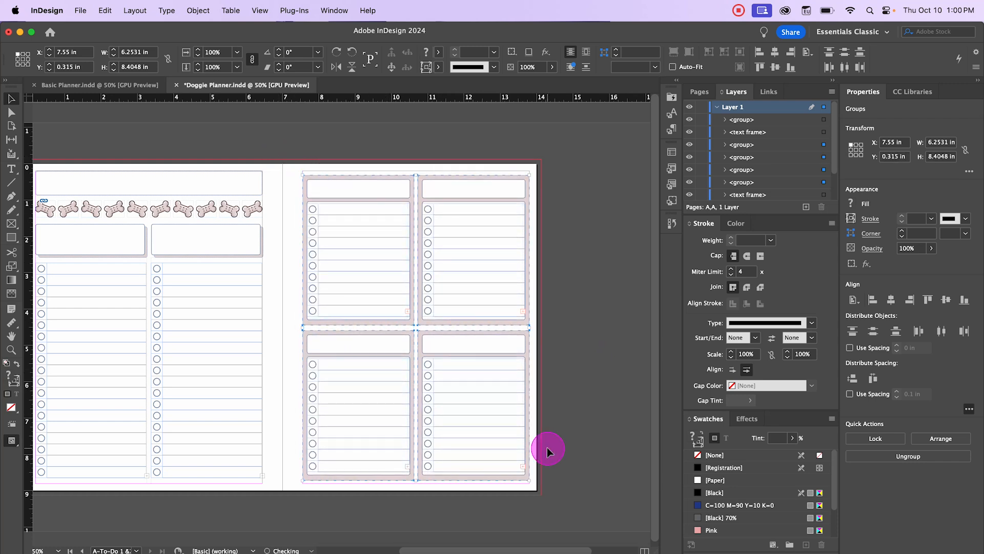
pyautogui.click(588, 287)
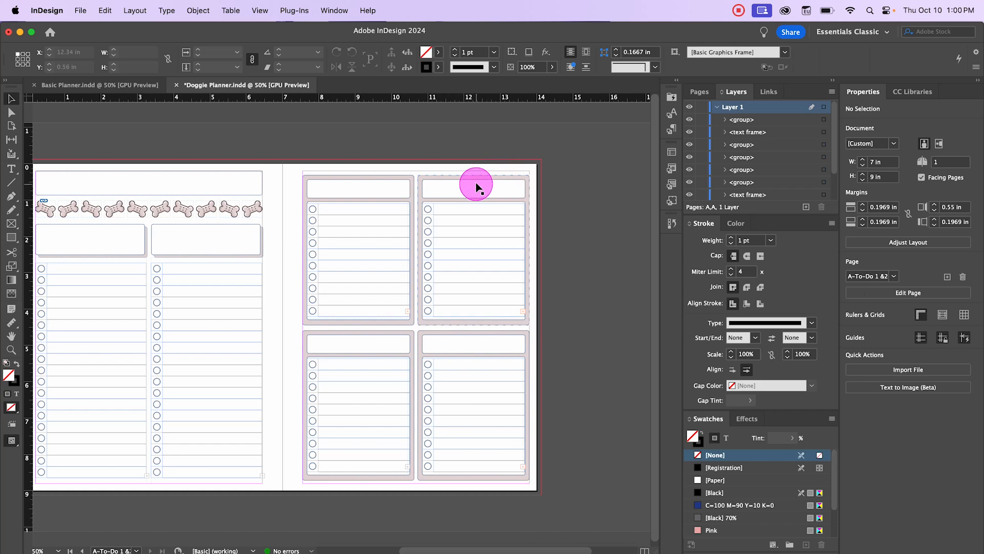
# Fill the background of the upper-right to-do block with the Pink swatch
pyautogui.scroll(2, 476, 182)
pyautogui.scroll(-2, 476, 185)
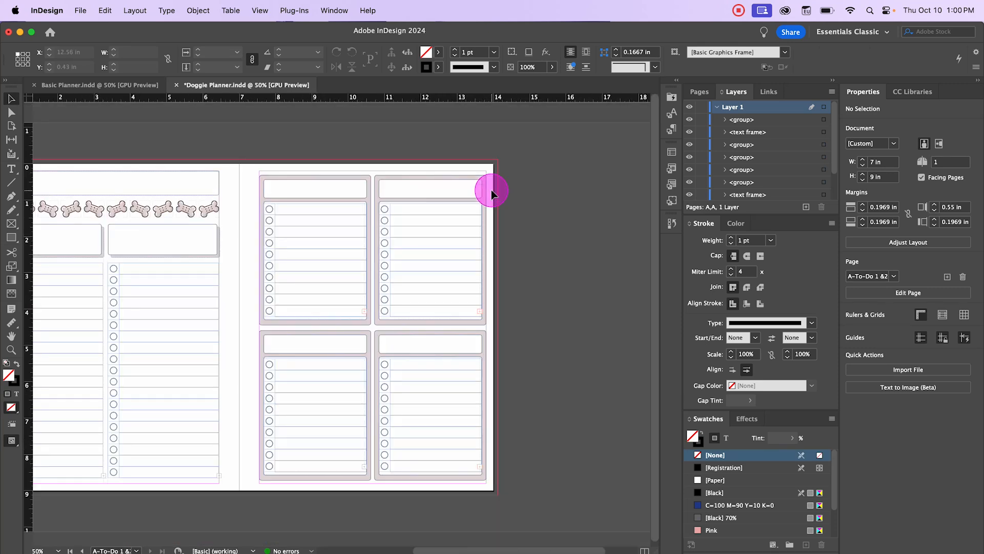
pyautogui.scroll(1, 491, 190)
pyautogui.click(430, 181)
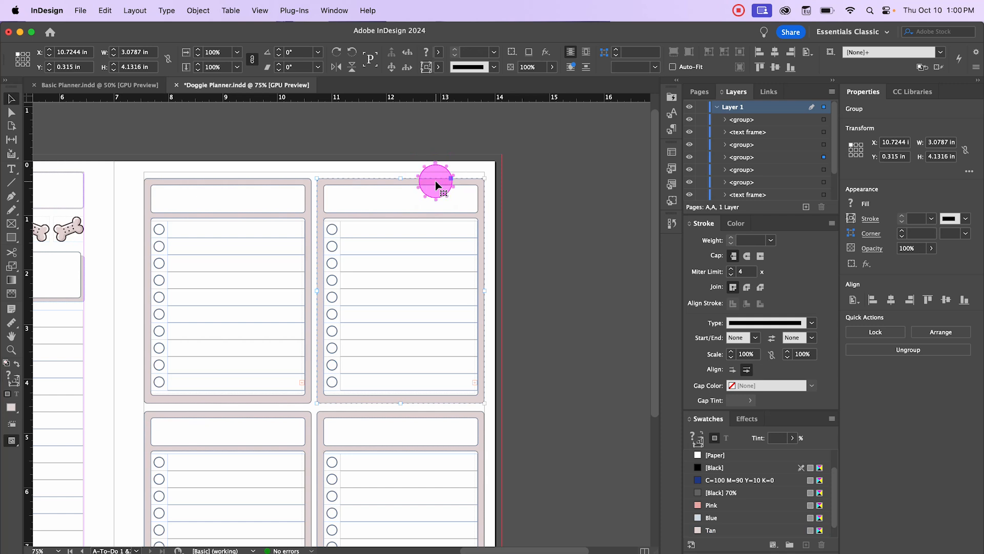
pyautogui.click(440, 52)
pyautogui.click(341, 162)
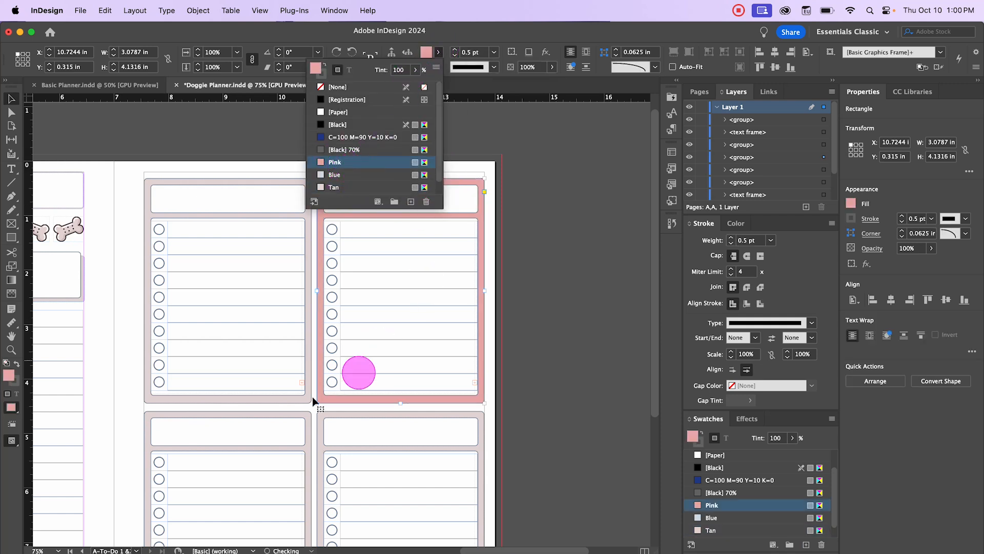
# Fill the background of the lower-left to-do block with the Blue swatch
pyautogui.click(282, 416)
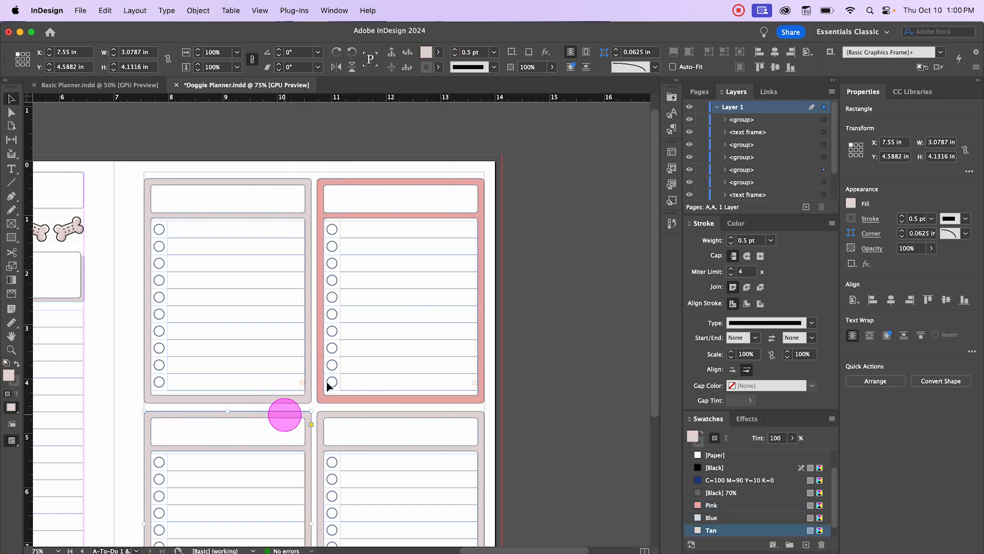
pyautogui.click(440, 51)
pyautogui.click(332, 174)
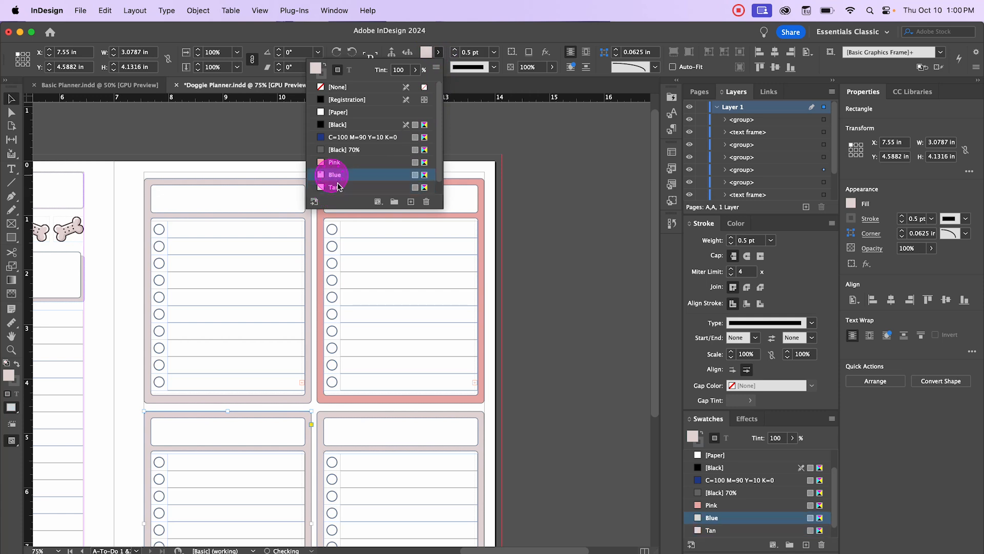
# Fill the background of the lower-right to-do block with the Brown swatch
pyautogui.click(355, 416)
pyautogui.click(440, 53)
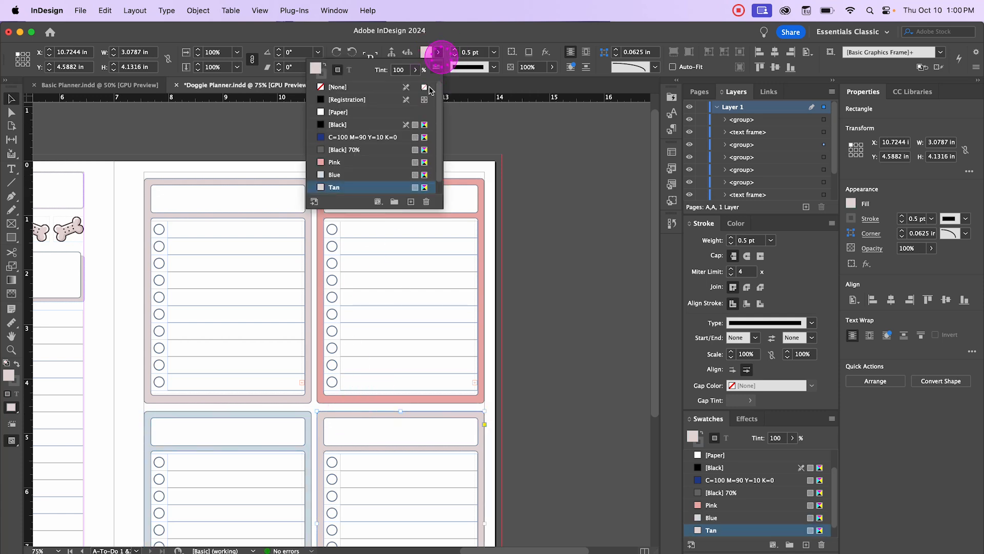
pyautogui.scroll(-2, 338, 184)
pyautogui.click(335, 187)
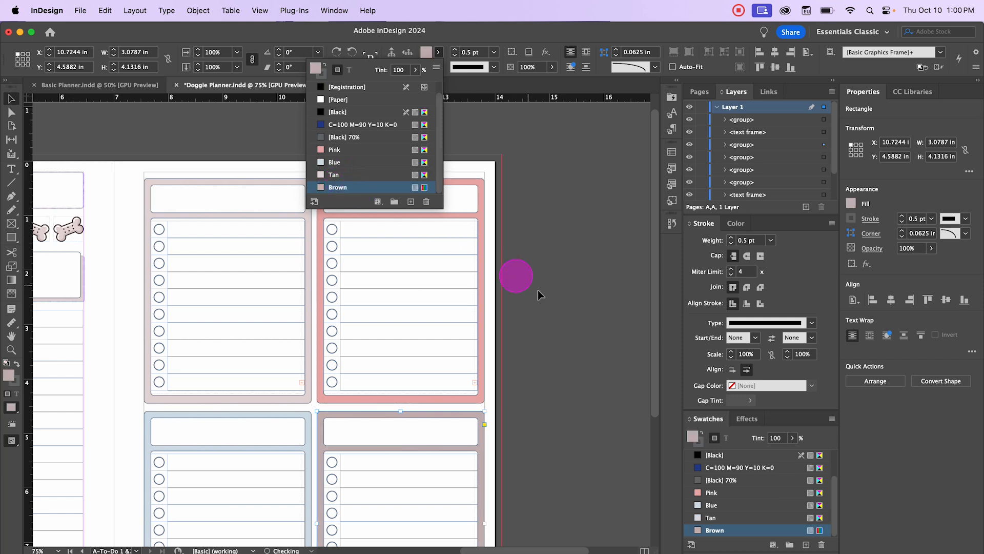
# Deselect the block and preview the whole to-do spread without frame edges and guides
pyautogui.click(568, 352)
pyautogui.press('super+minus')
pyautogui.moveTo(496, 355); pyautogui.dragTo(650, 316)
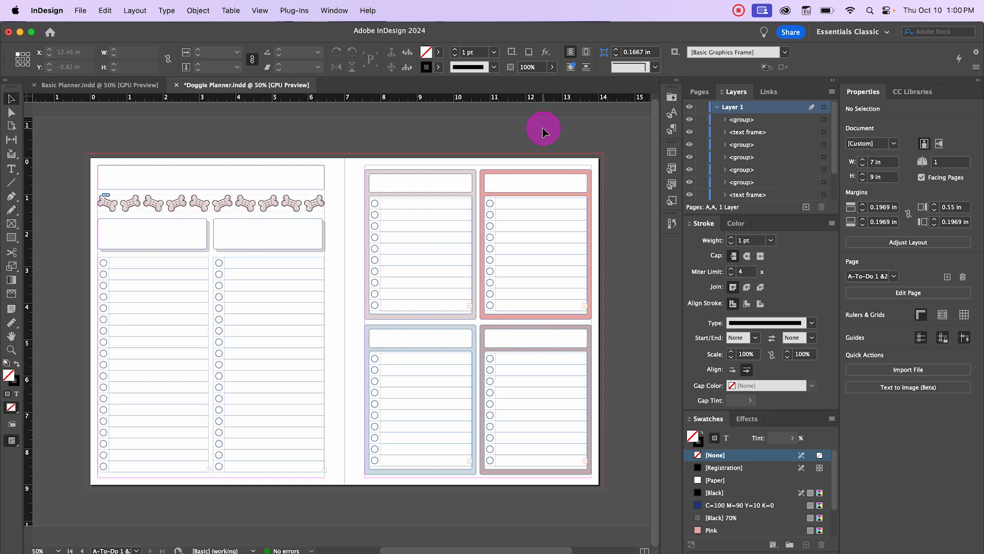
pyautogui.press('w')
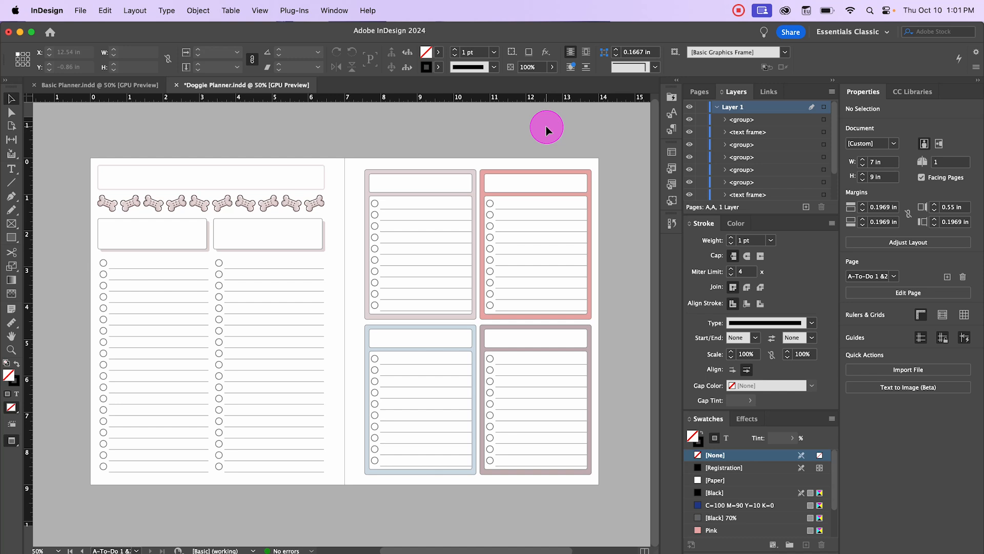
# Add a new parent spread after A-To-Do 1 &2 and name it To-Do 3&4
pyautogui.click(702, 93)
pyautogui.moveTo(713, 169); pyautogui.dragTo(730, 186)
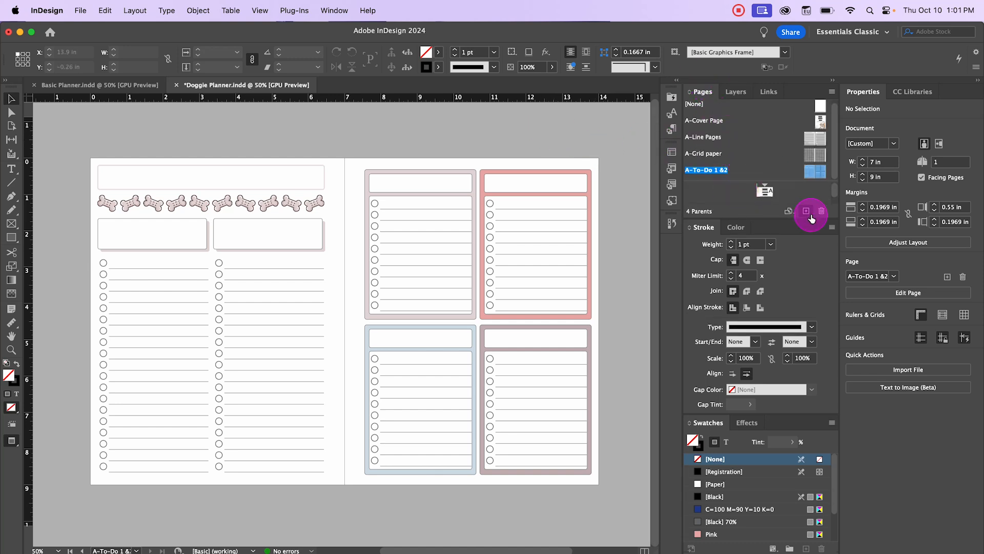
pyautogui.click(808, 214)
pyautogui.rightClick(700, 170)
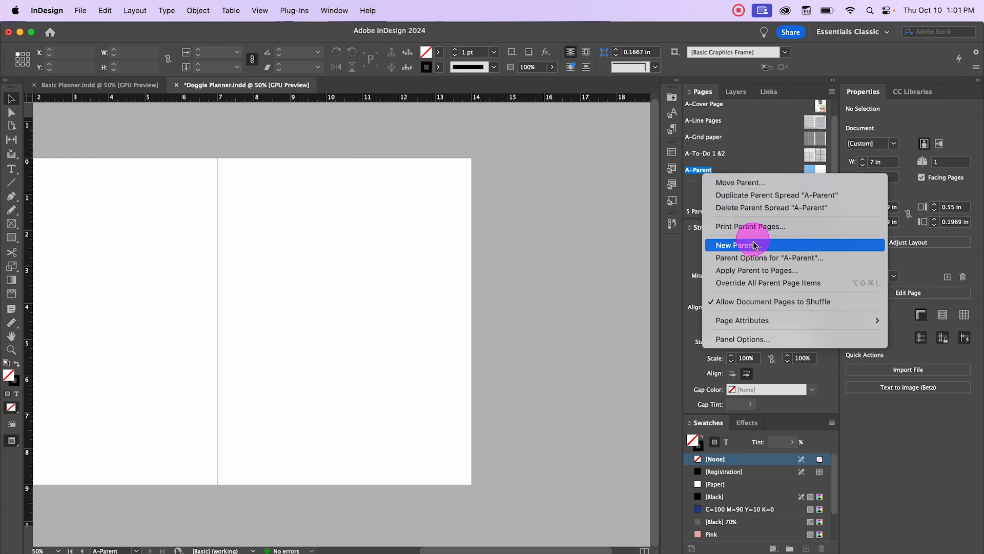
pyautogui.click(751, 257)
pyautogui.click(483, 319)
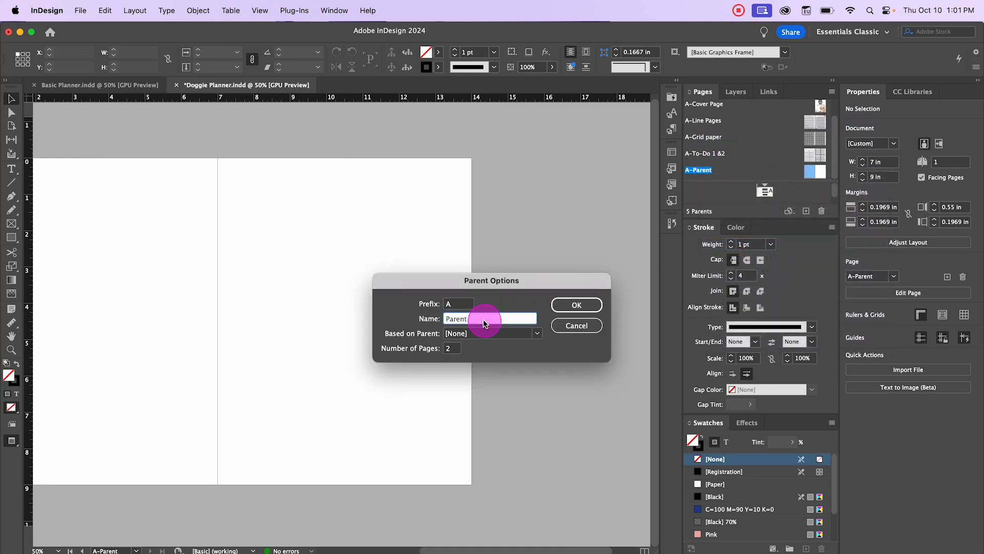
pyautogui.doubleClick(483, 319)
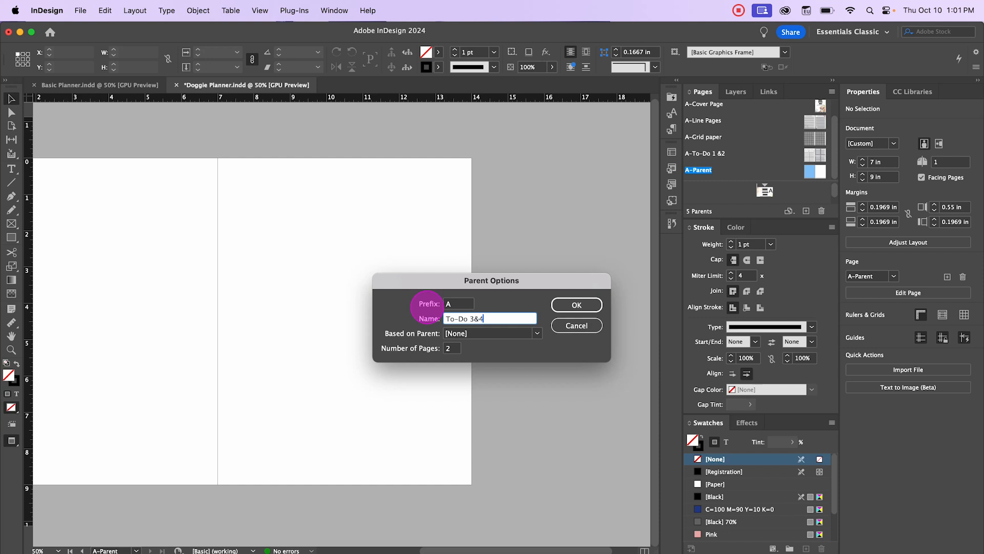
pyautogui.click(576, 305)
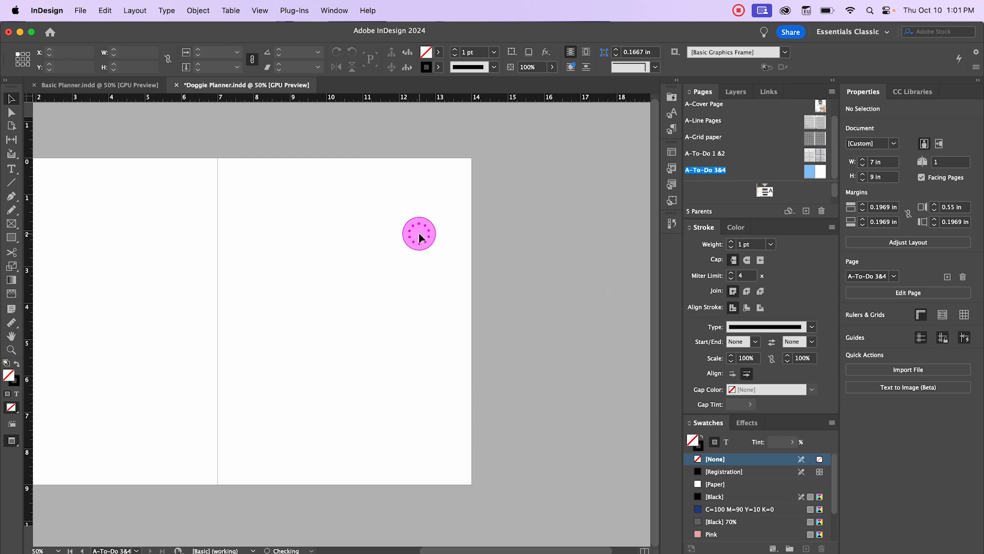
# Show the guides again and copy all objects from the A-To-Do 3&4 parent spread of Basic Planner.indd
pyautogui.press('w')
pyautogui.moveTo(362, 233); pyautogui.dragTo(521, 226)
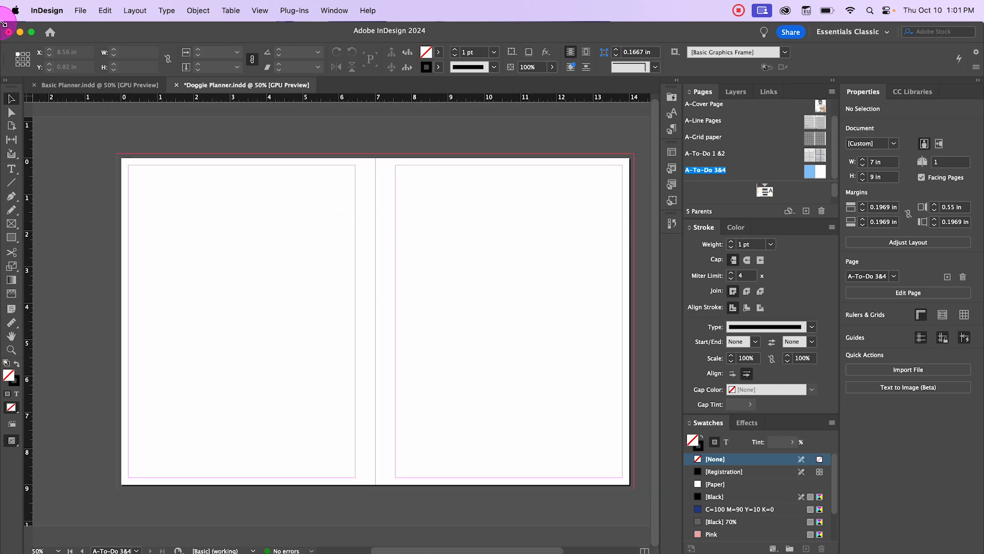
pyautogui.click(95, 85)
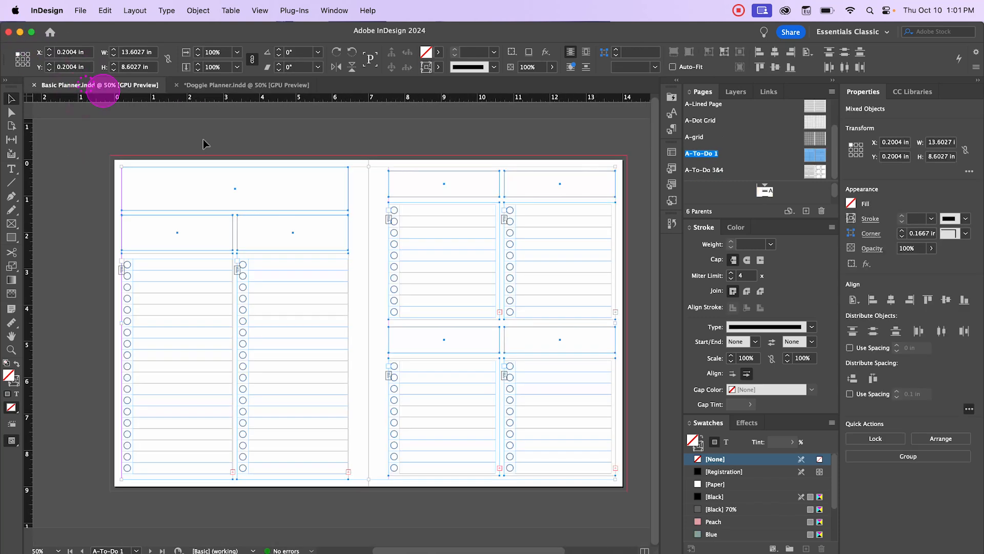
pyautogui.doubleClick(820, 180)
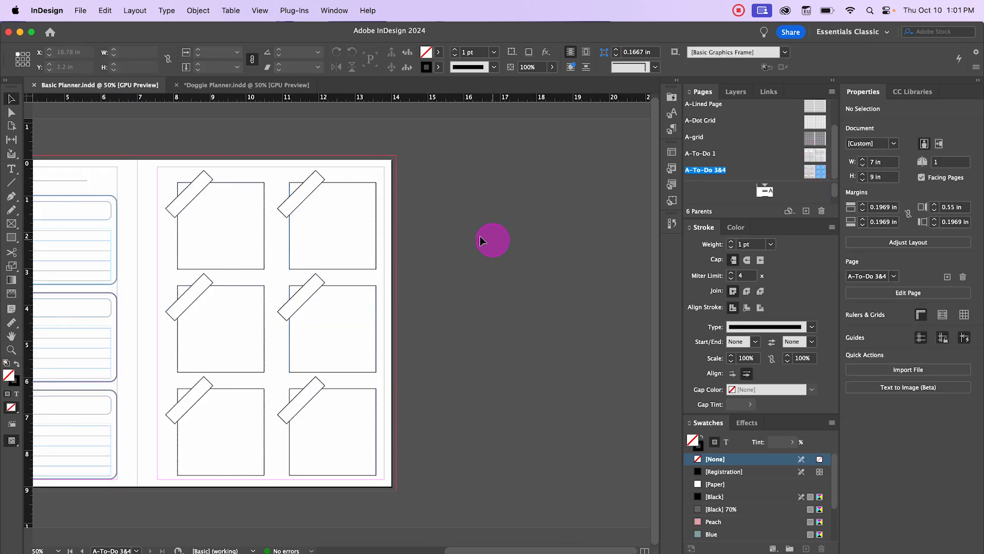
pyautogui.moveTo(480, 240); pyautogui.dragTo(648, 219)
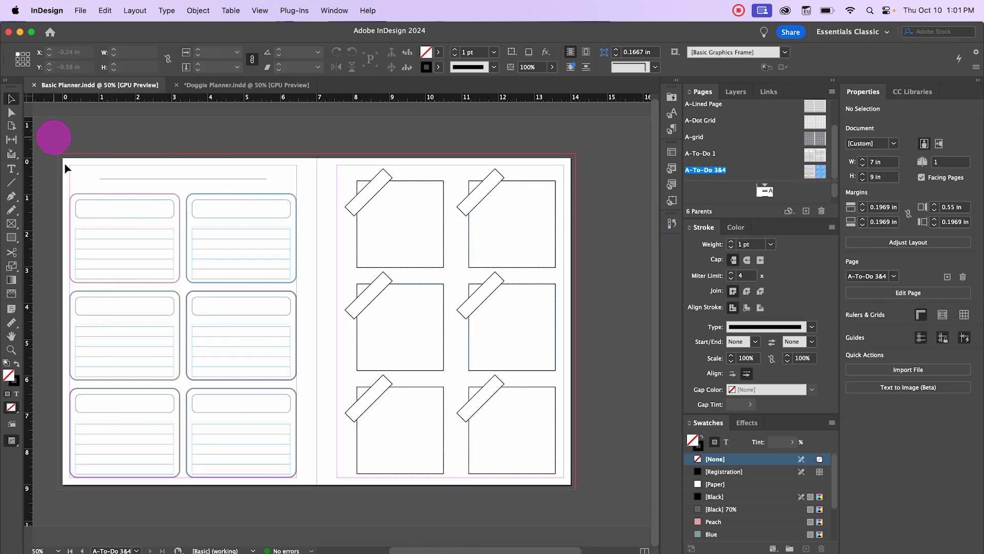
pyautogui.moveTo(65, 165); pyautogui.dragTo(593, 515)
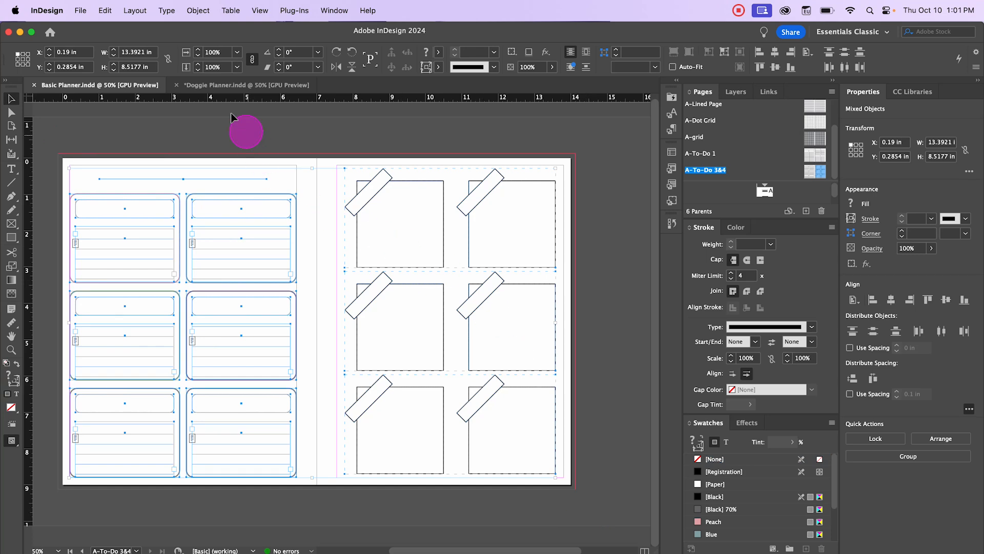
# Paste the copied objects in place on the A-To-Do 3&4 spread of Doggie Planner.indd and deselect them
pyautogui.click(226, 85)
pyautogui.click(104, 10)
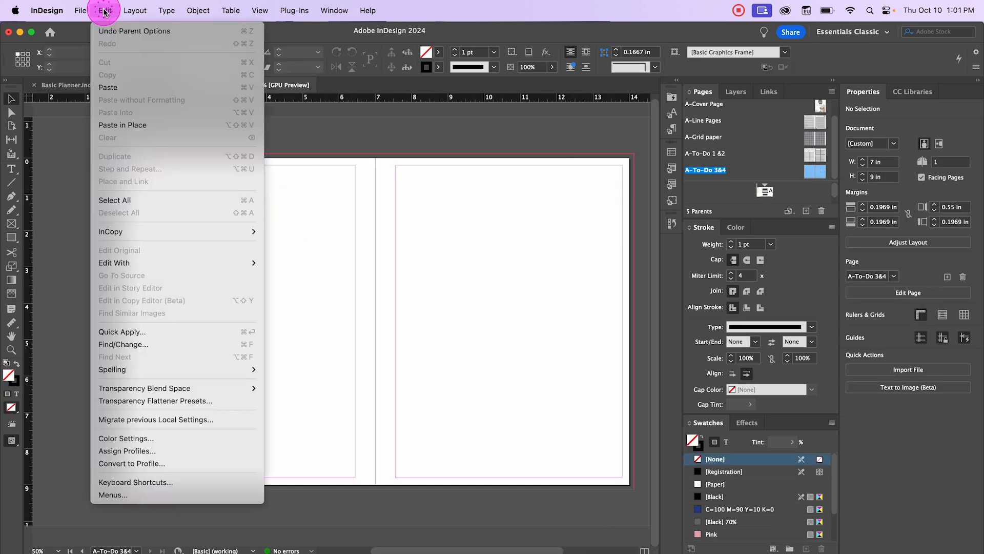
pyautogui.moveTo(104, 10); pyautogui.dragTo(148, 125)
pyautogui.click(330, 130)
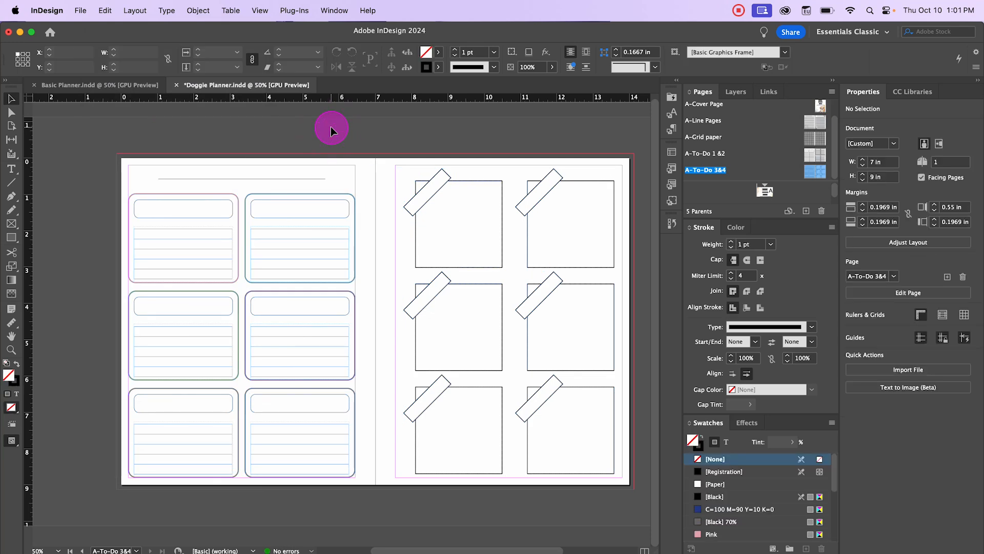
# Check the width and height of the blue-outlined rounded frame in the first row of note boxes
pyautogui.scroll(2, 227, 217)
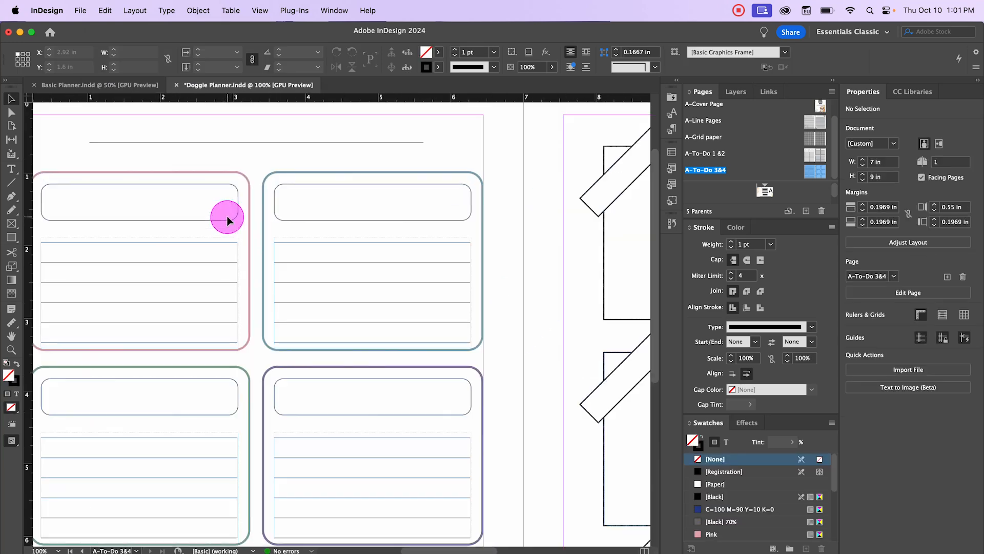
pyautogui.moveTo(538, 288); pyautogui.dragTo(582, 265)
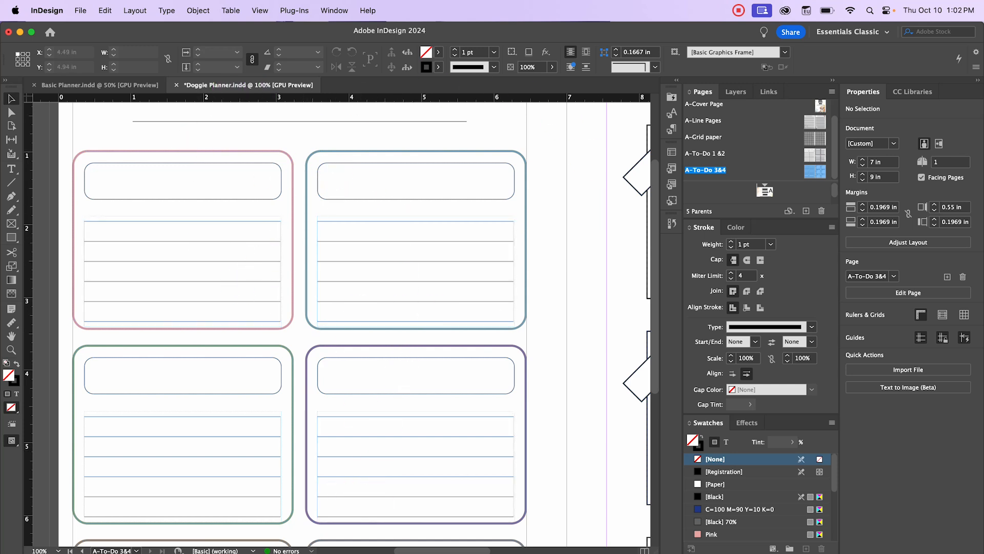
pyautogui.click(468, 152)
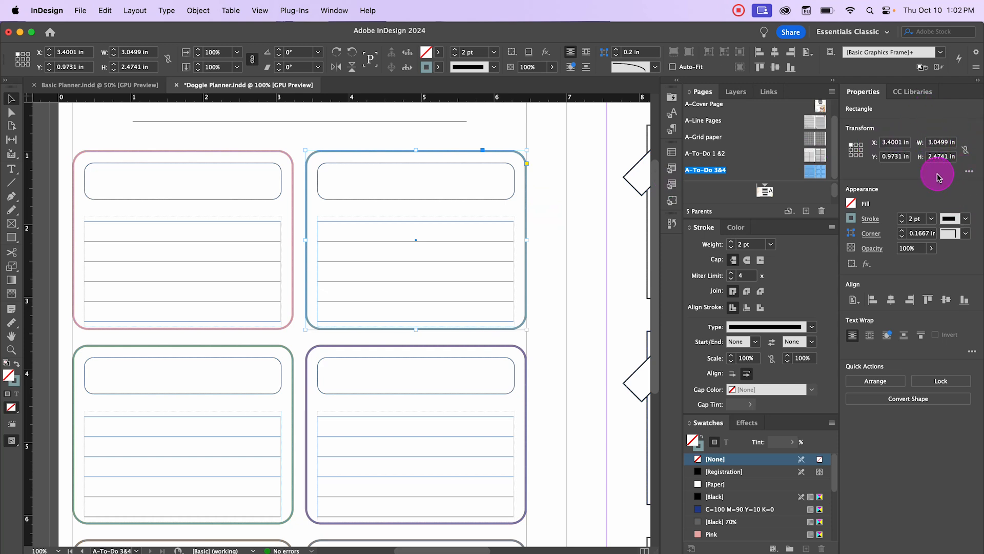
pyautogui.click(444, 128)
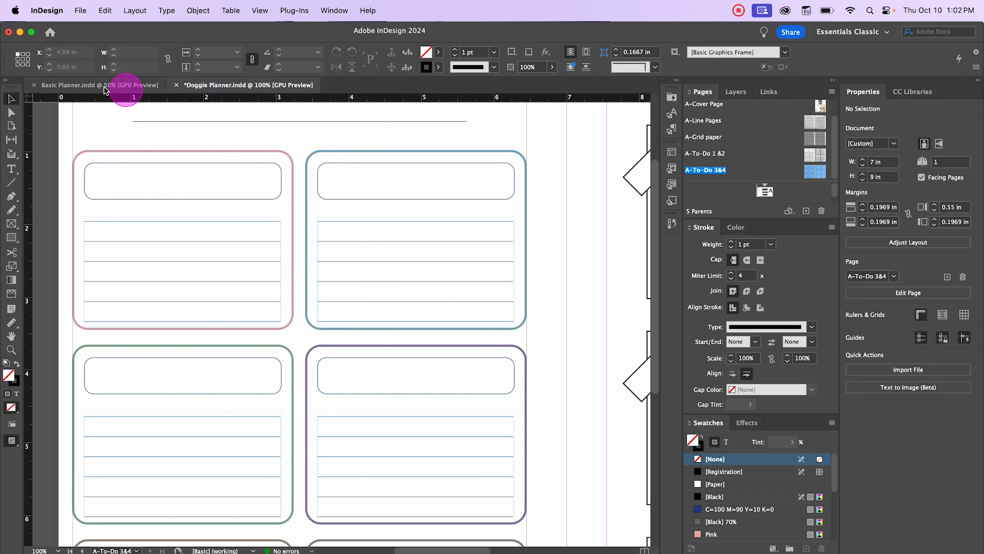
# Switch to Illustrator and create a new CMYK document 3 in wide and 2.5 in high at 300 ppi
pyautogui.press('super+Tab')
pyautogui.click(85, 11)
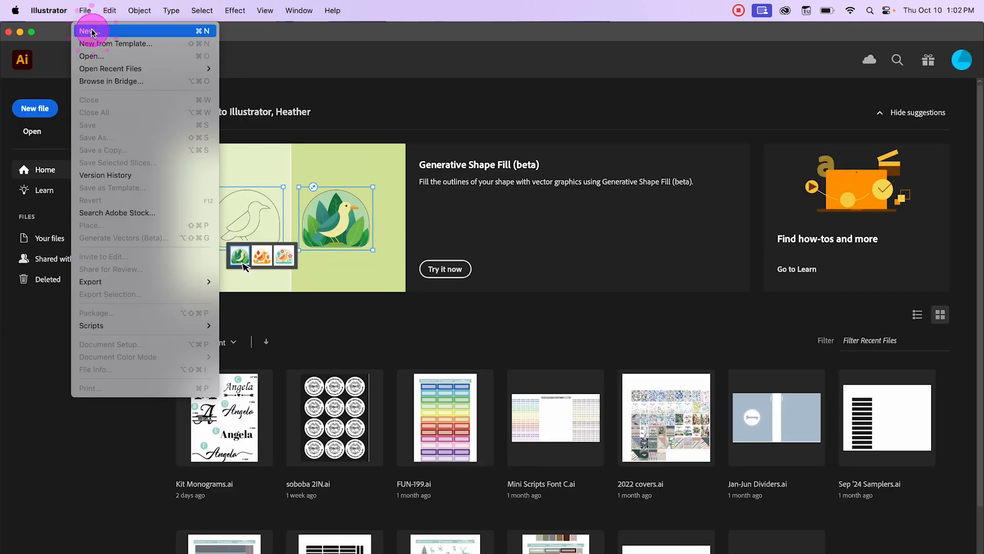
pyautogui.click(88, 28)
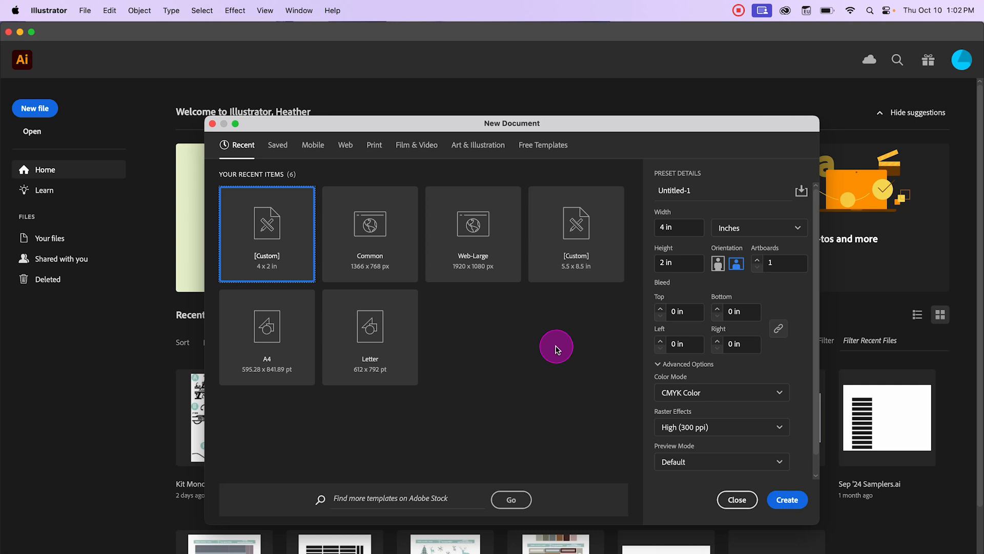
pyautogui.click(682, 228)
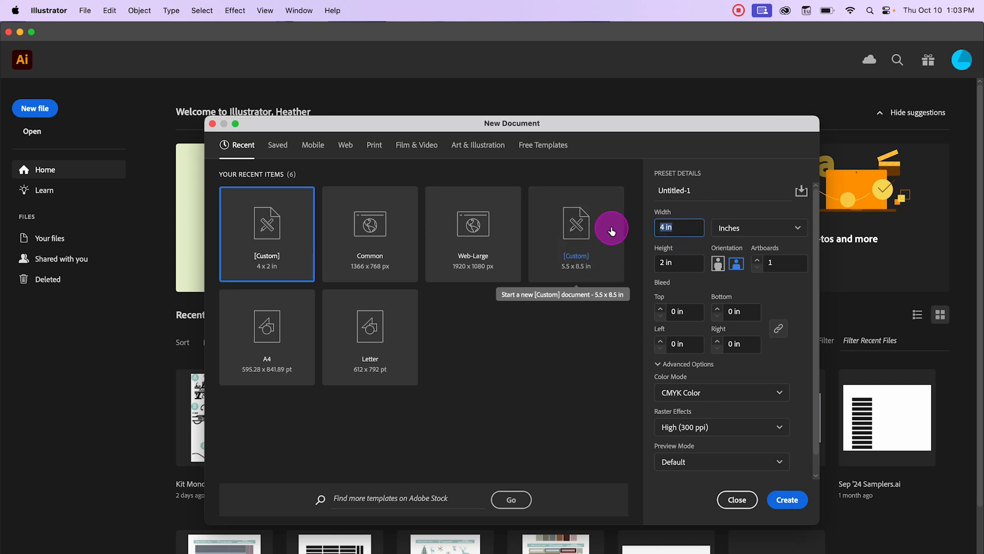
pyautogui.press('Tab')
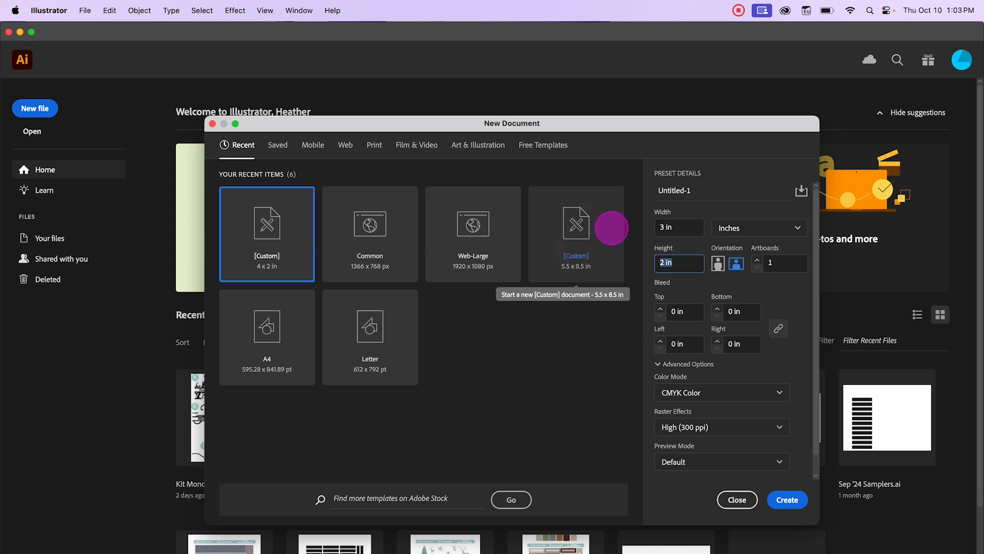
pyautogui.write('2.5')
pyautogui.press('Tab')
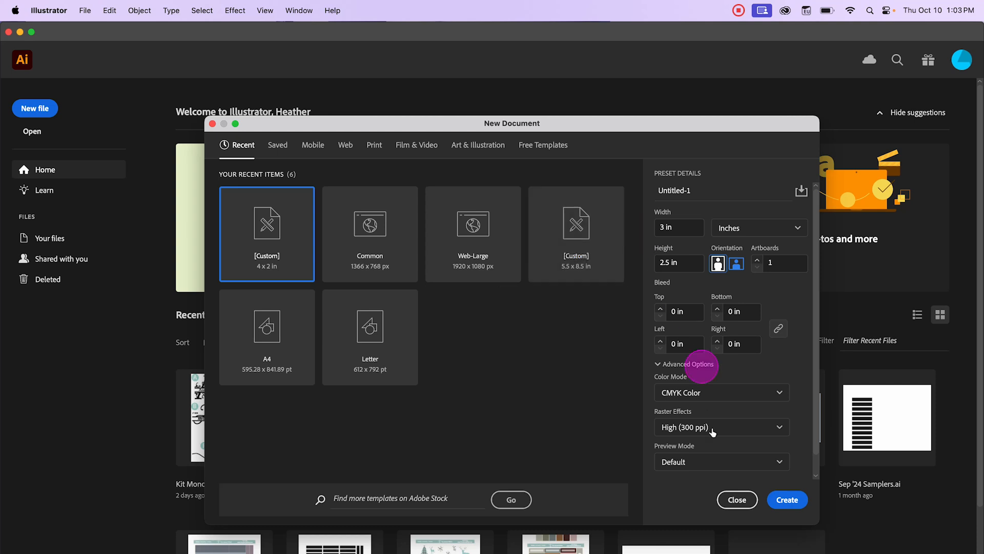
pyautogui.click(787, 500)
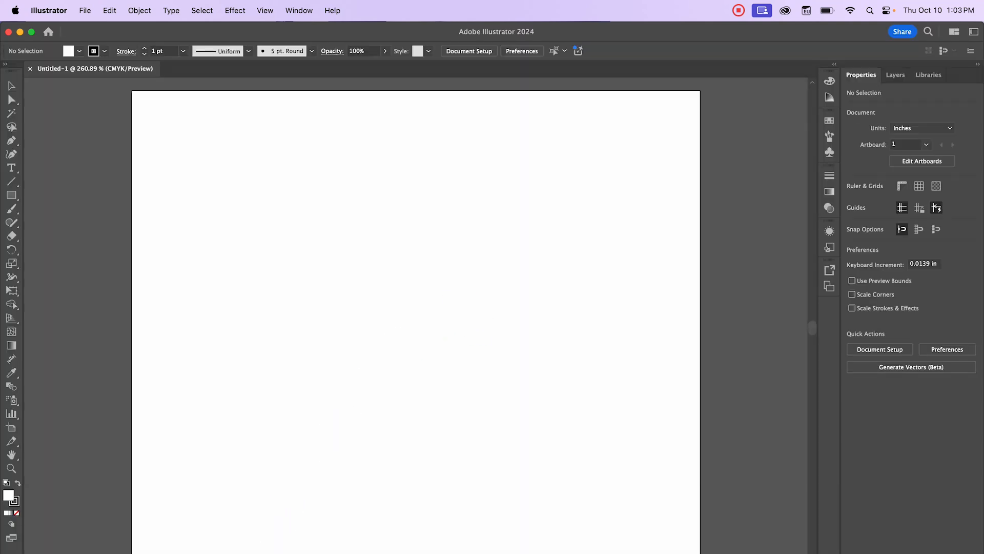
pyautogui.moveTo(191, 553); pyautogui.dragTo(193, 546)
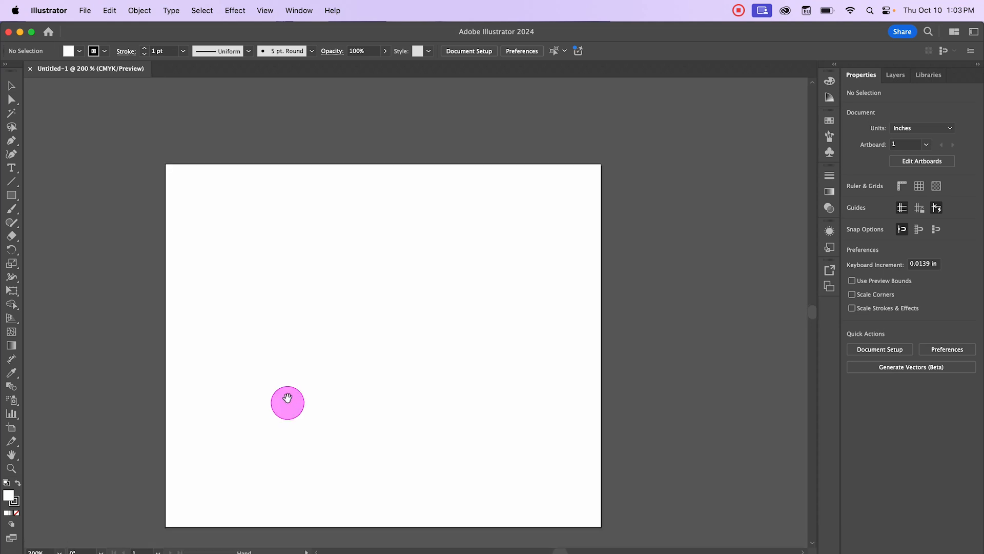
pyautogui.moveTo(287, 398); pyautogui.dragTo(292, 350)
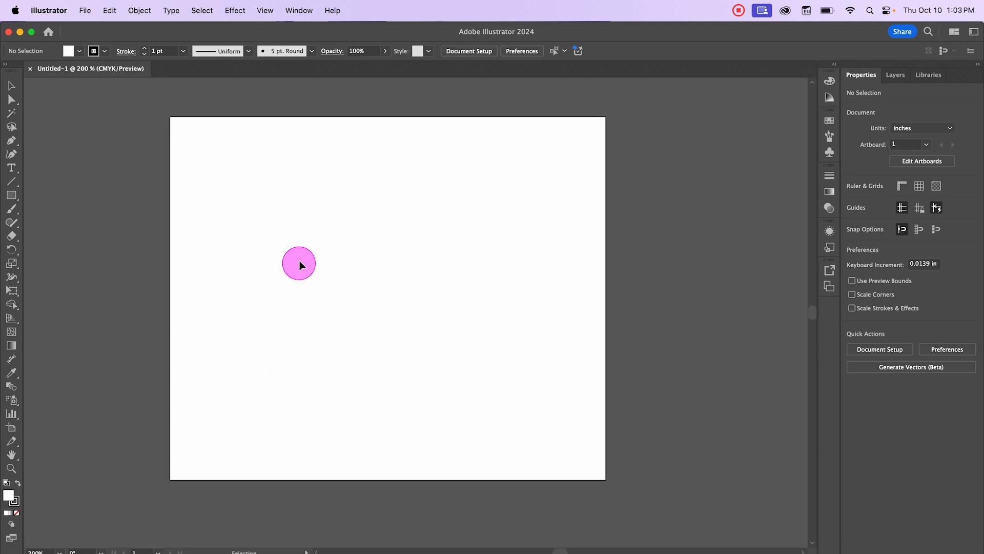
# Draw a 3 by 2.5 in rectangle covering the whole artboard and remove its stroke
pyautogui.click(11, 195)
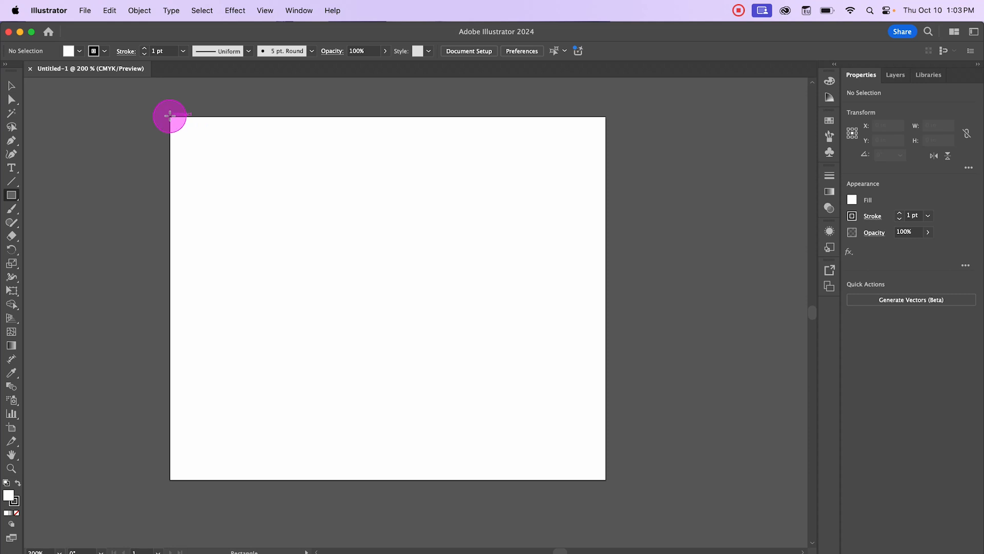
pyautogui.moveTo(170, 116); pyautogui.dragTo(607, 480)
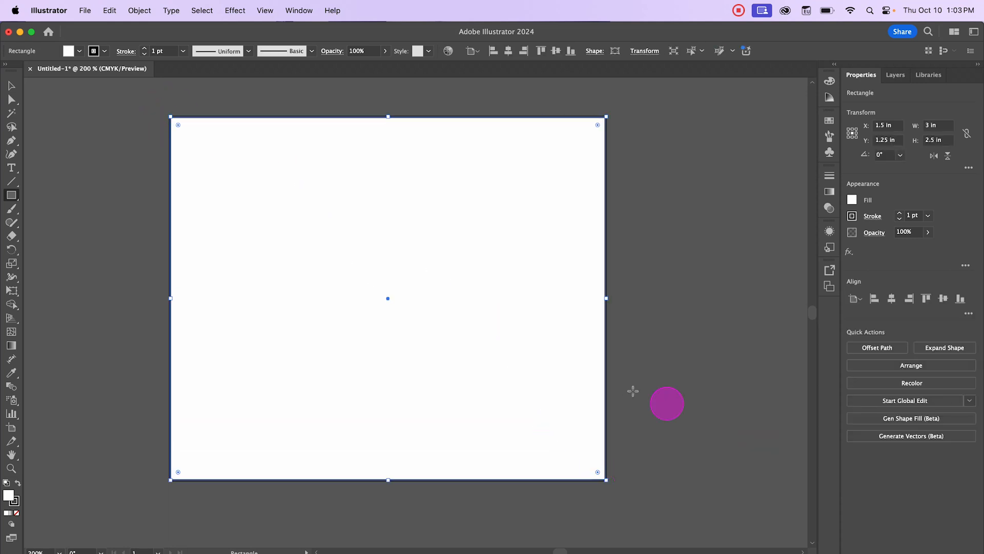
pyautogui.click(853, 216)
pyautogui.click(733, 237)
pyautogui.click(861, 204)
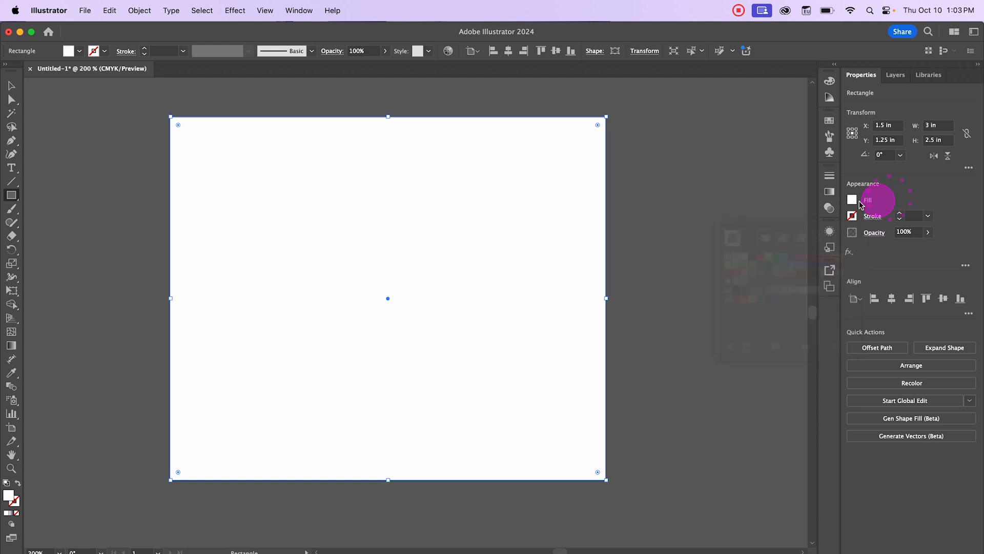
pyautogui.click(853, 201)
pyautogui.click(889, 196)
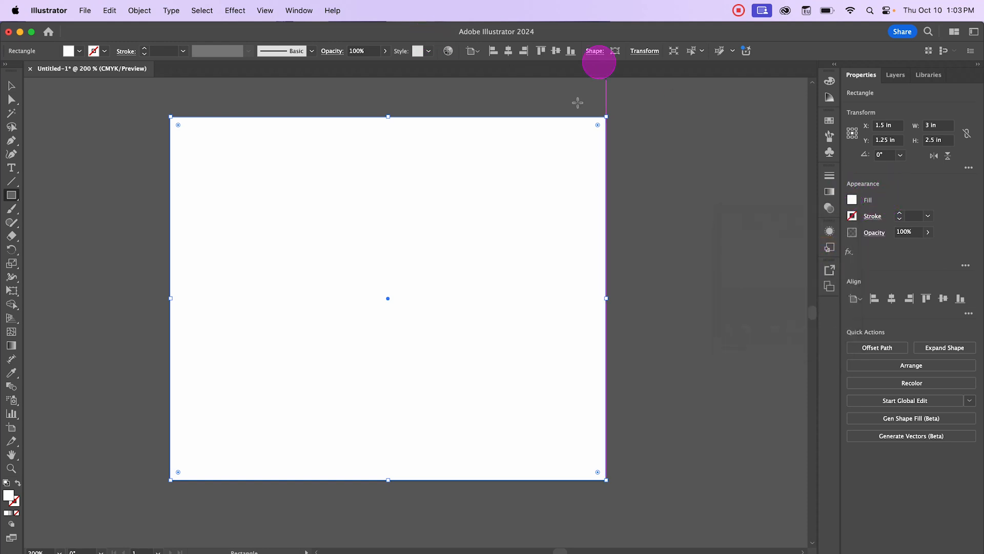
# Switch to InDesign and make the Pink swatch the stroke colour, leaving its swatch options unchanged
pyautogui.press('super+Tab')
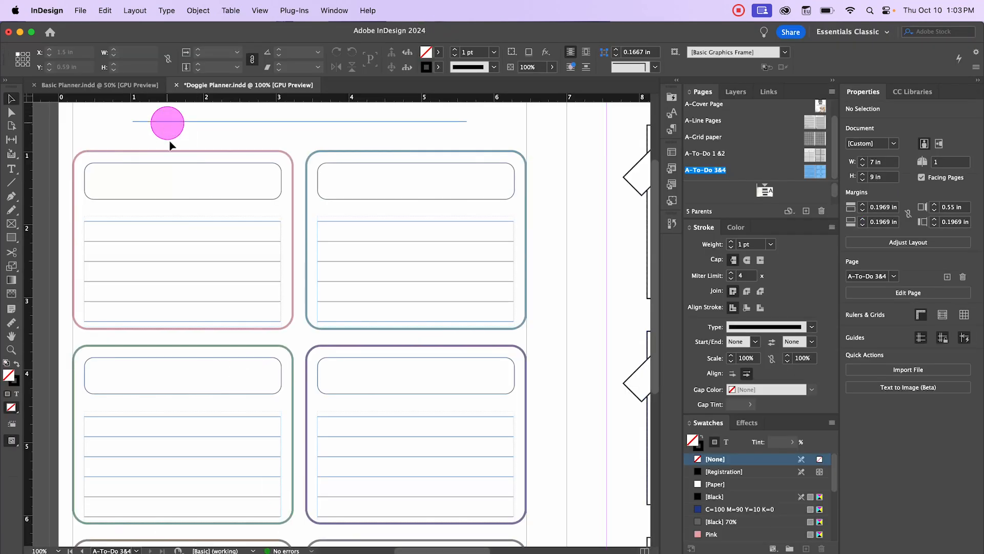
pyautogui.click(438, 67)
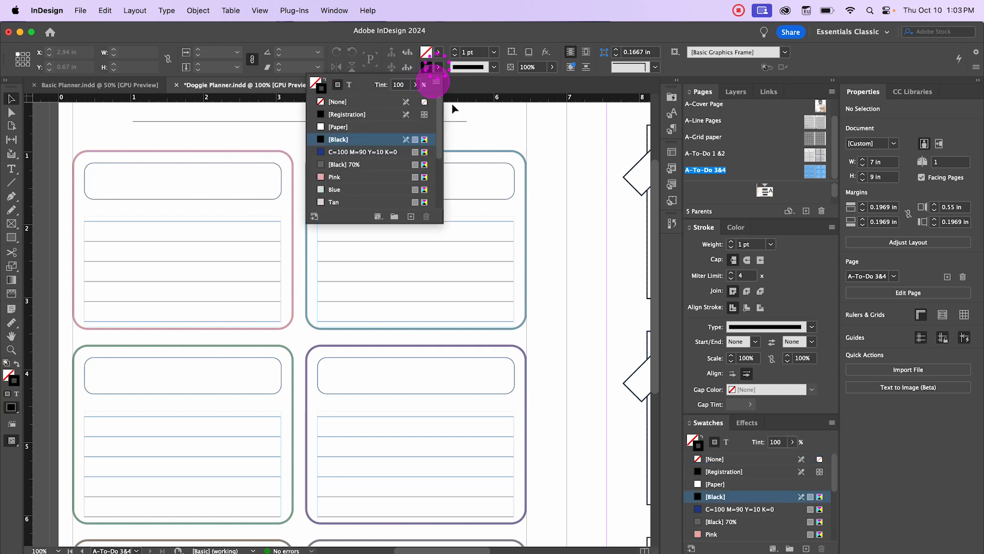
pyautogui.click(333, 178)
pyautogui.doubleClick(322, 178)
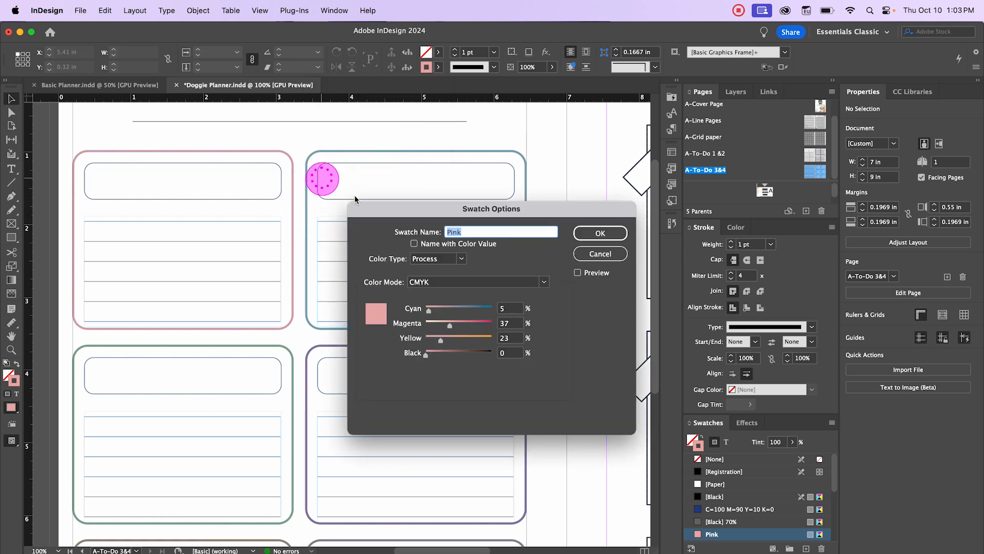
pyautogui.click(599, 253)
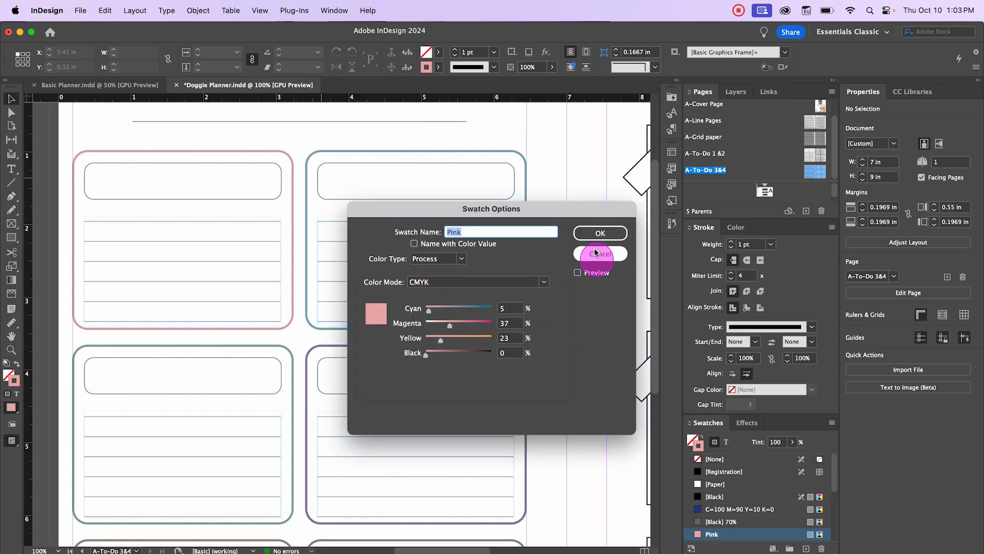
# Copy the hex code of the pink stroke colour from the Color Picker
pyautogui.click(14, 379)
pyautogui.doubleClick(14, 379)
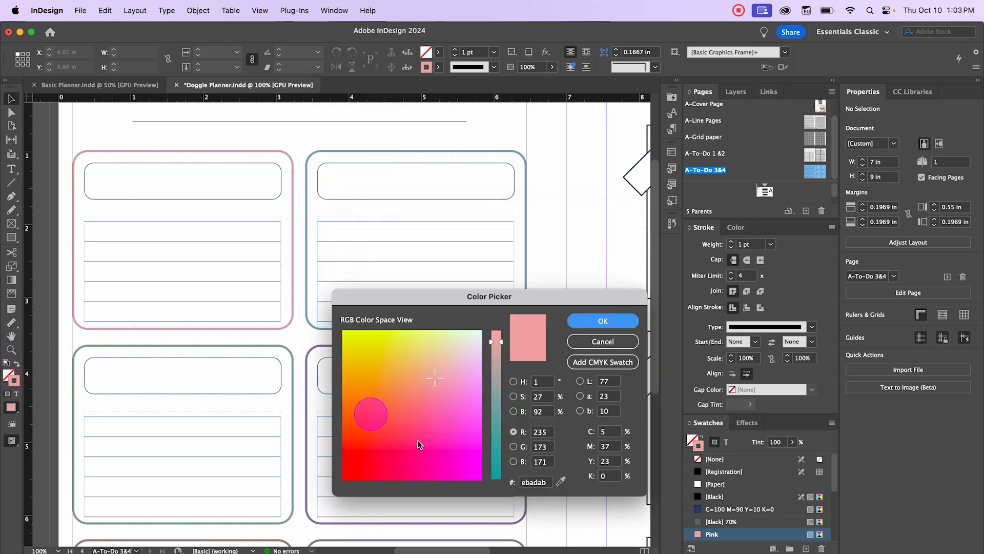
pyautogui.doubleClick(524, 484)
pyautogui.rightClick(525, 483)
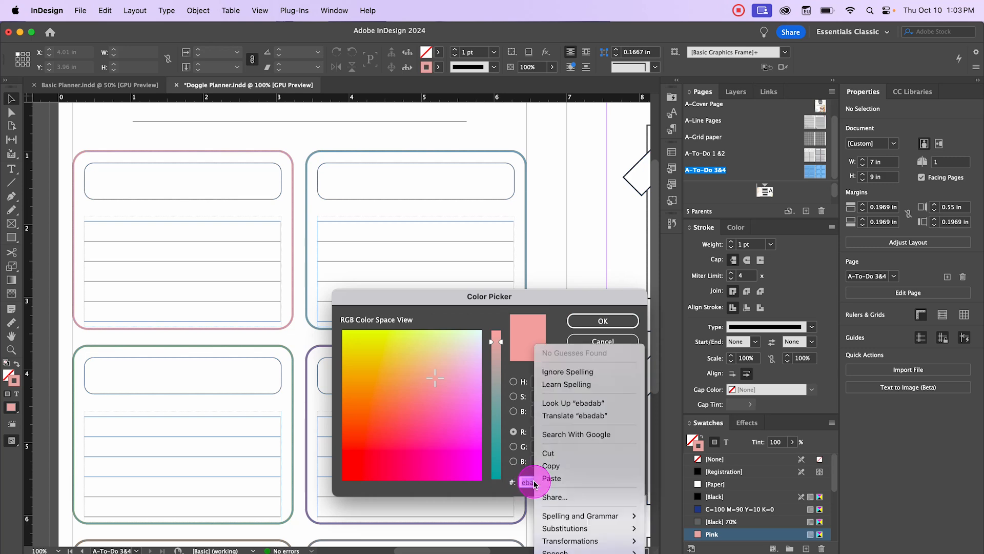
pyautogui.click(558, 466)
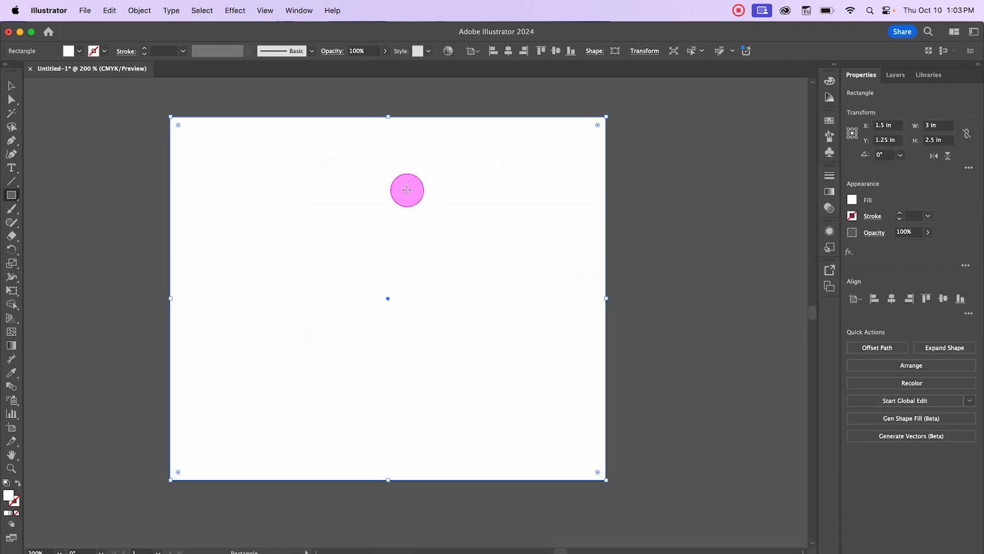
# Switch back to Illustrator and fill the artboard-sized rectangle with the pink hex colour ebadab
pyautogui.click(314, 181)
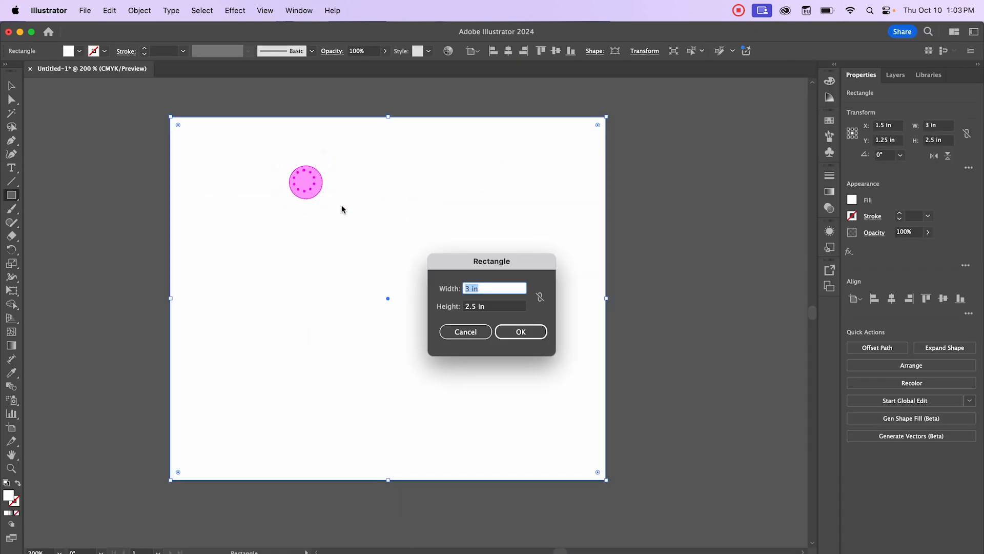
pyautogui.click(495, 332)
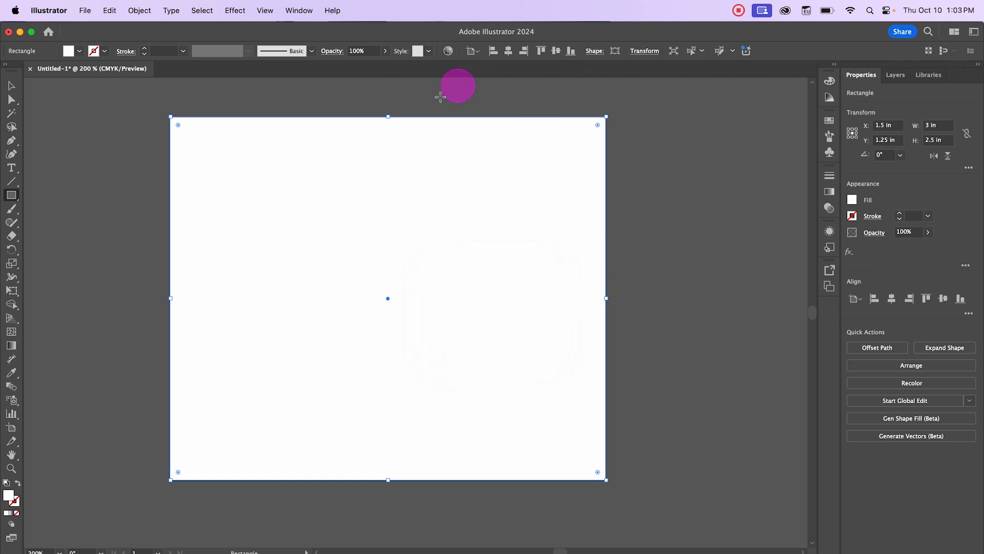
pyautogui.click(852, 198)
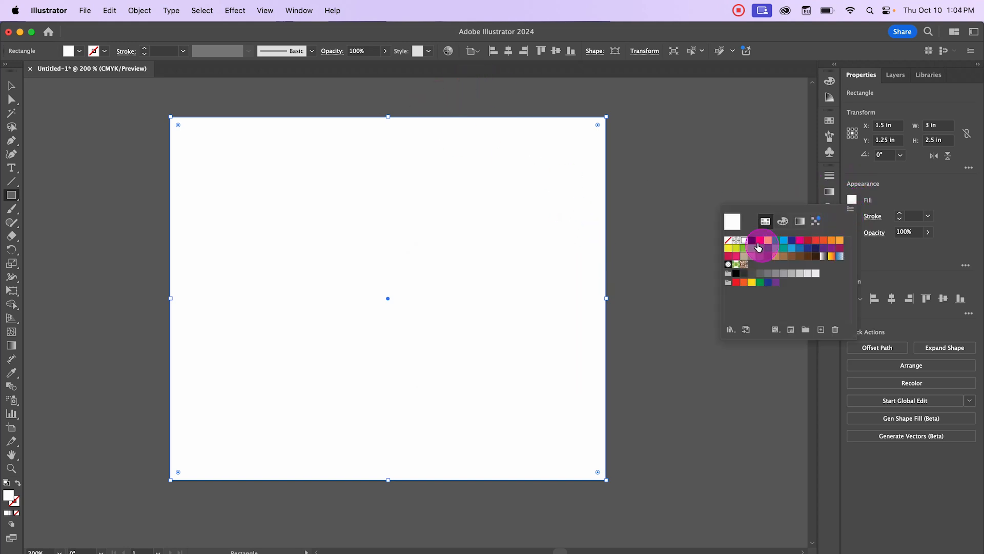
pyautogui.click(8, 497)
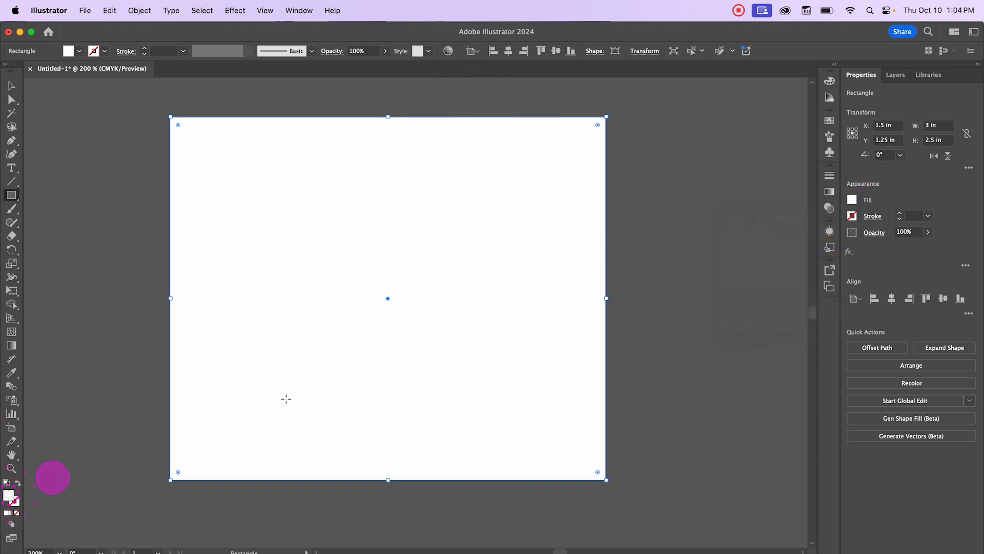
pyautogui.doubleClick(11, 498)
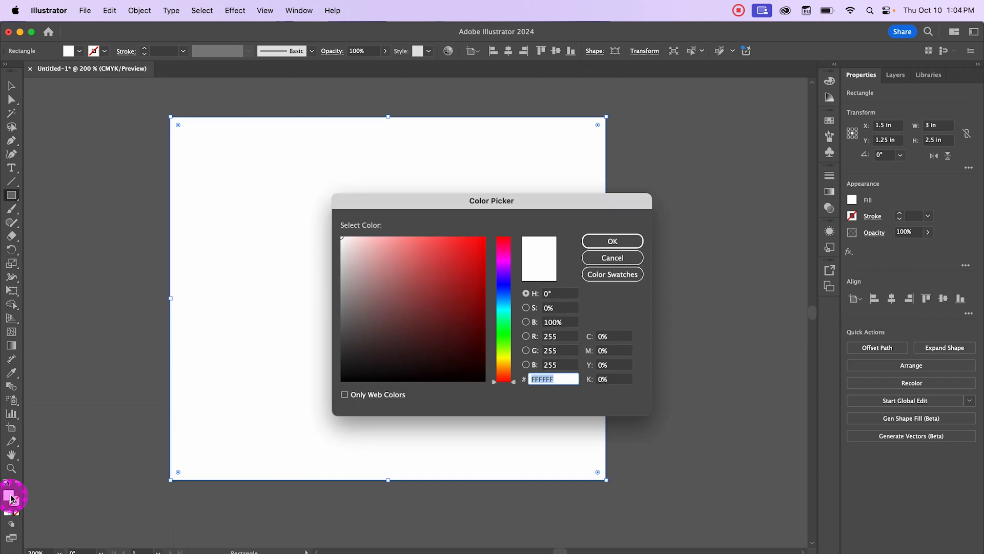
pyautogui.click(552, 371)
pyautogui.write('ebadab')
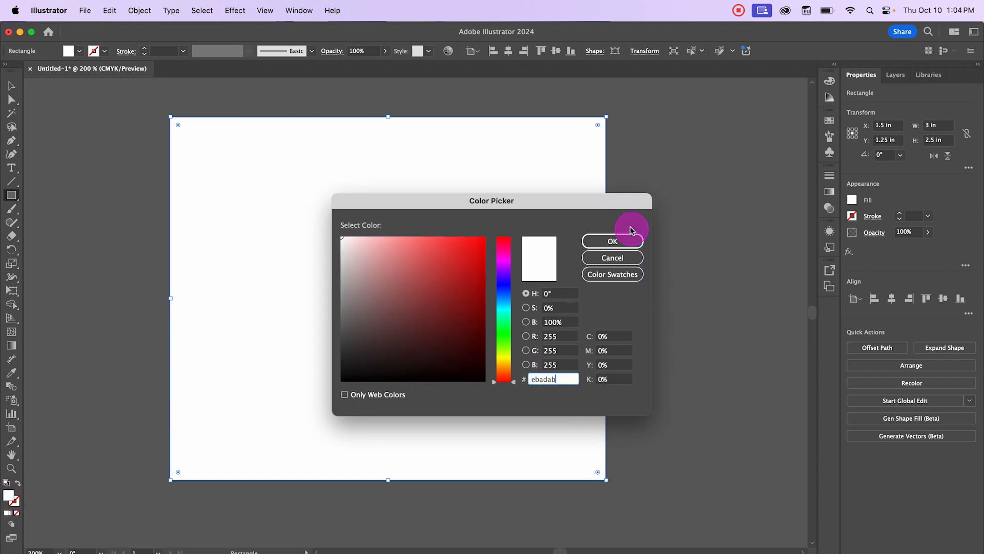
pyautogui.click(624, 241)
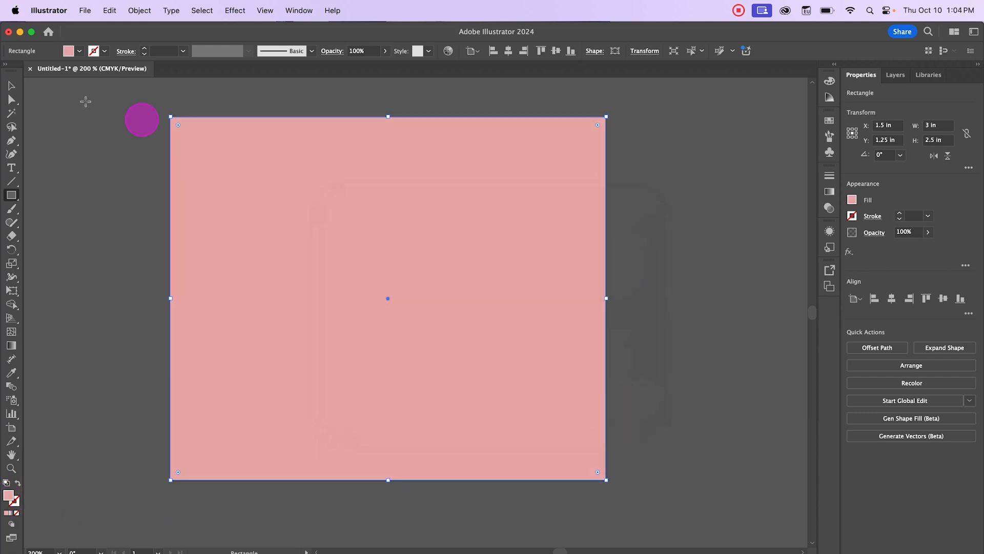
# Select the pink rectangle and open the Scribble effect options for it with the preview on
pyautogui.click(9, 86)
pyautogui.click(90, 135)
pyautogui.click(212, 183)
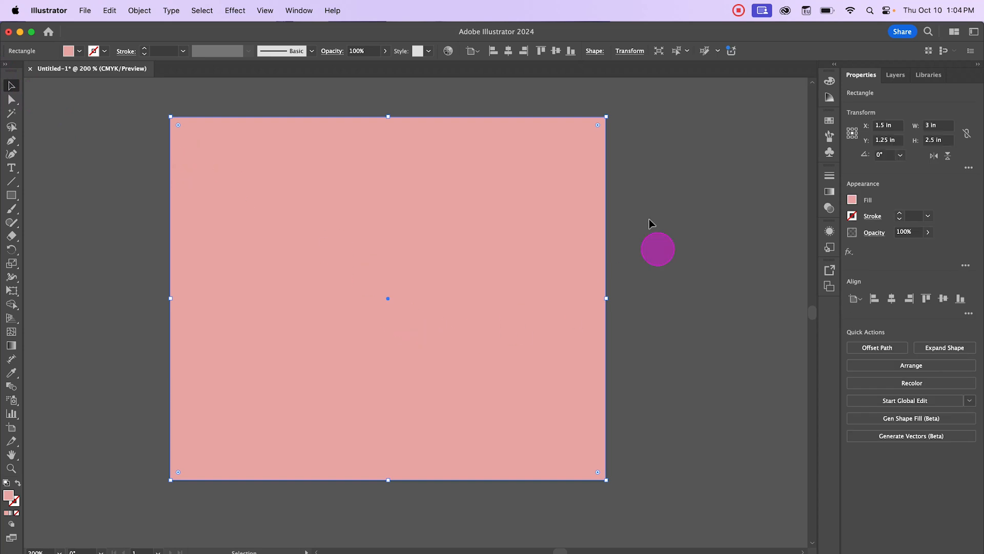
pyautogui.click(237, 11)
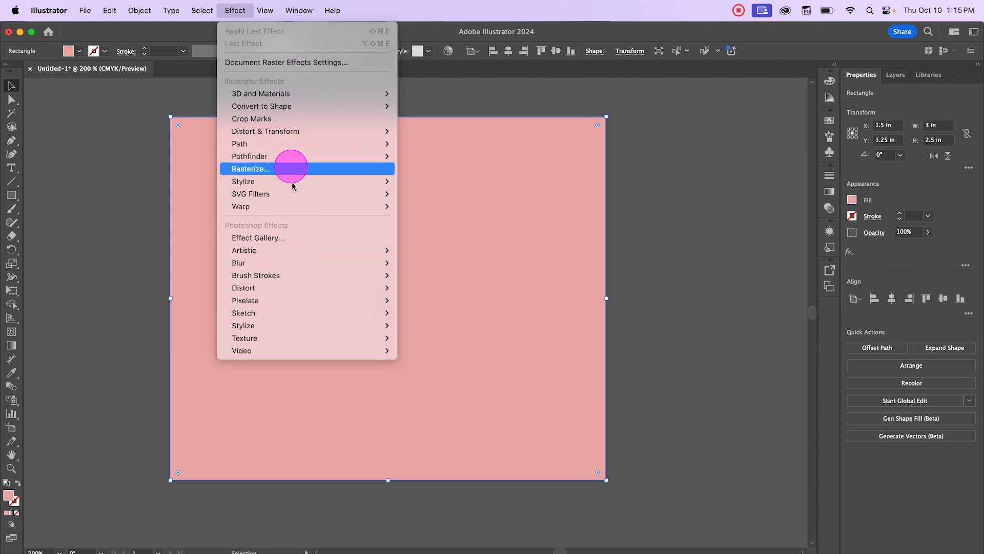
pyautogui.moveTo(297, 183)
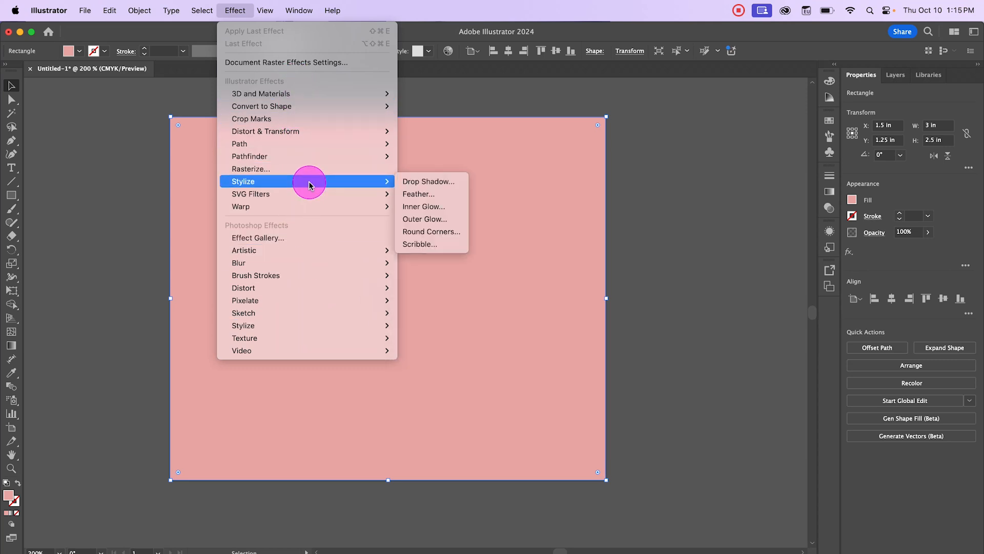
pyautogui.click(432, 245)
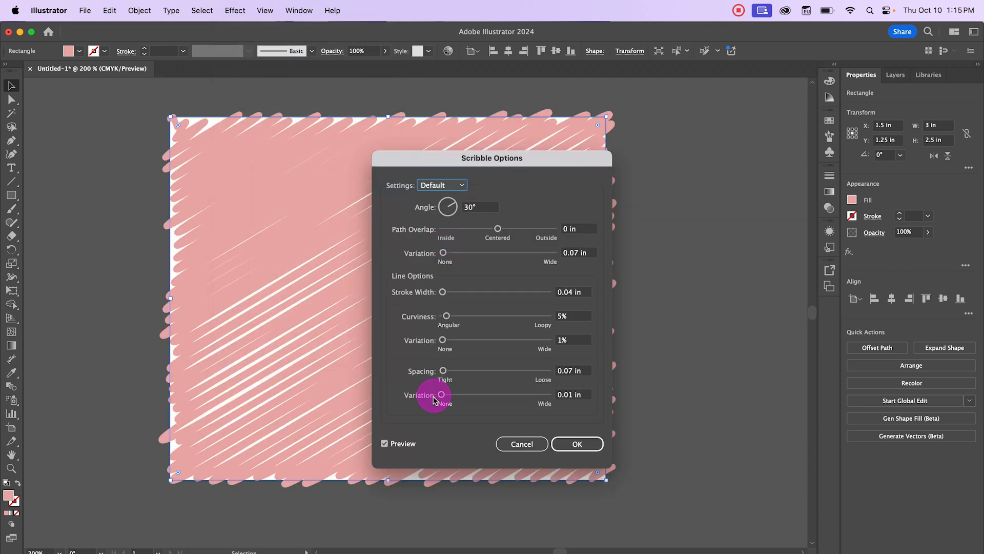
# Try the Sharp, Snarl and Zig-zag scribble presets on the rectangle and return to the Default preset
pyautogui.click(446, 185)
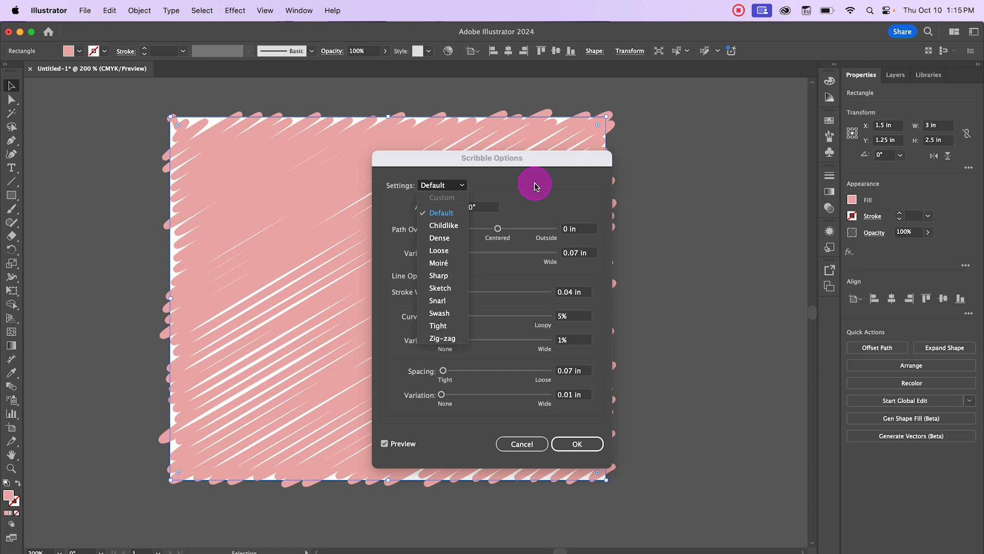
pyautogui.click(460, 275)
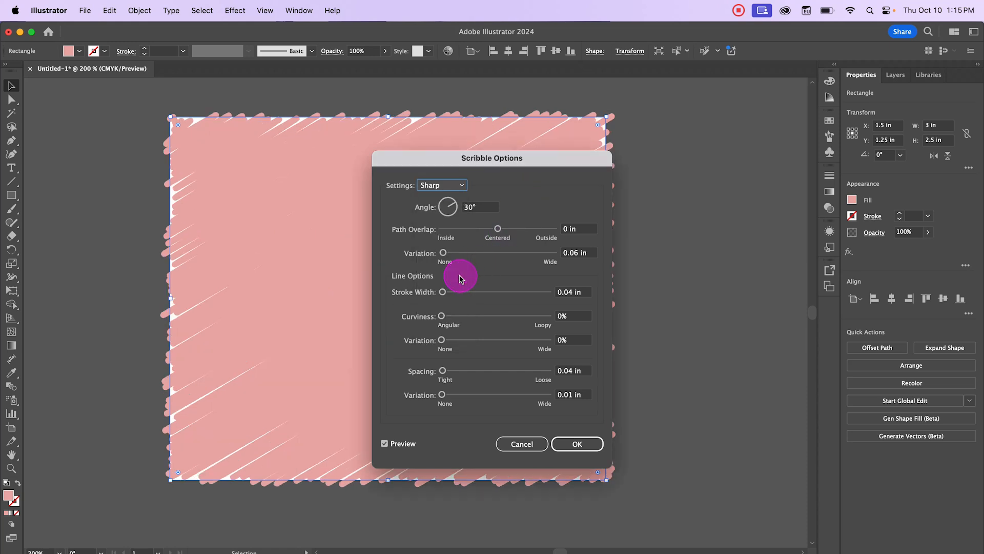
pyautogui.click(460, 184)
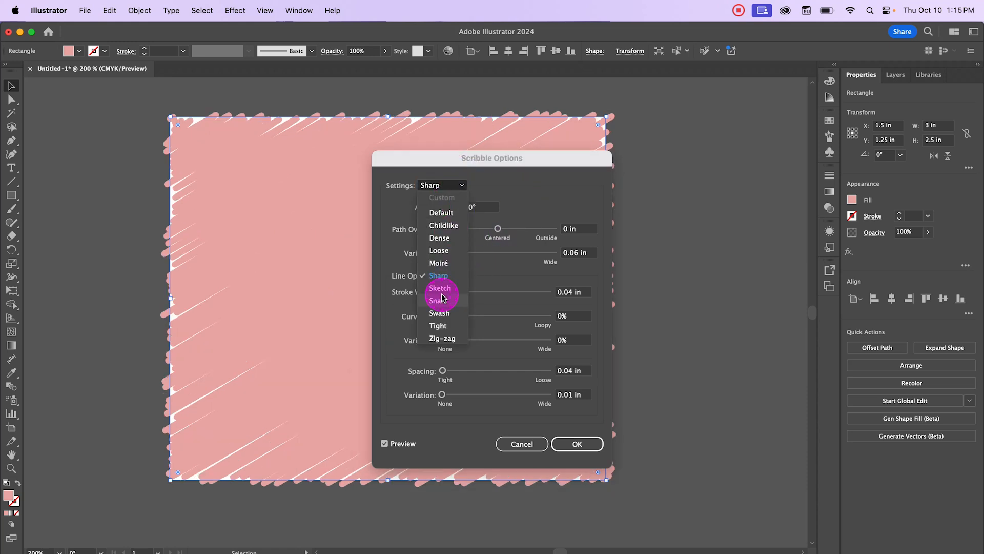
pyautogui.click(444, 298)
pyautogui.click(458, 186)
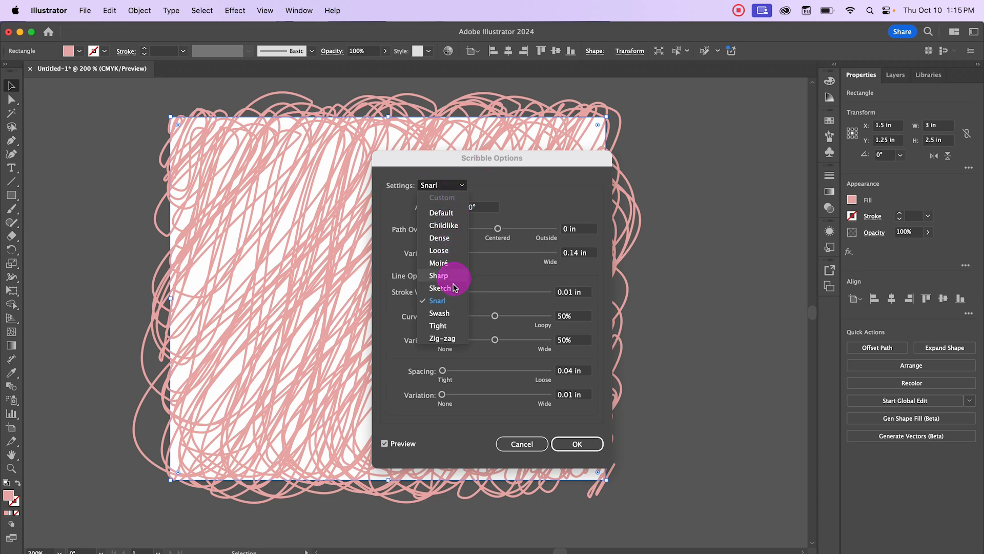
pyautogui.click(440, 337)
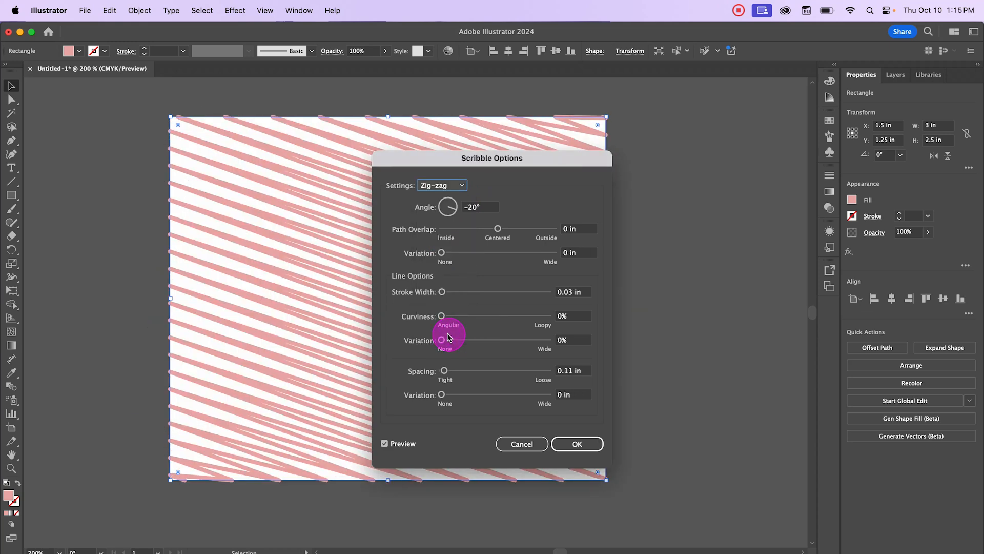
pyautogui.click(444, 187)
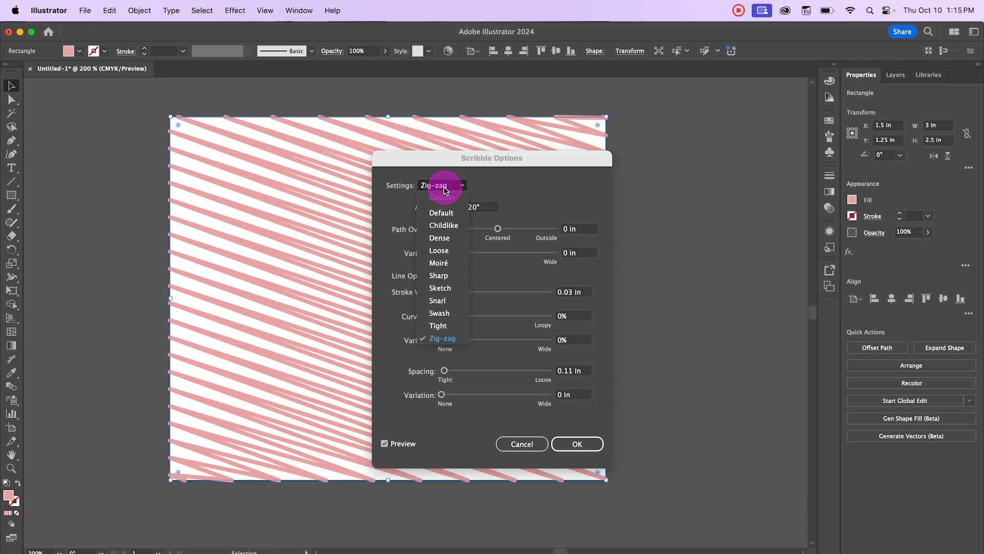
pyautogui.click(446, 211)
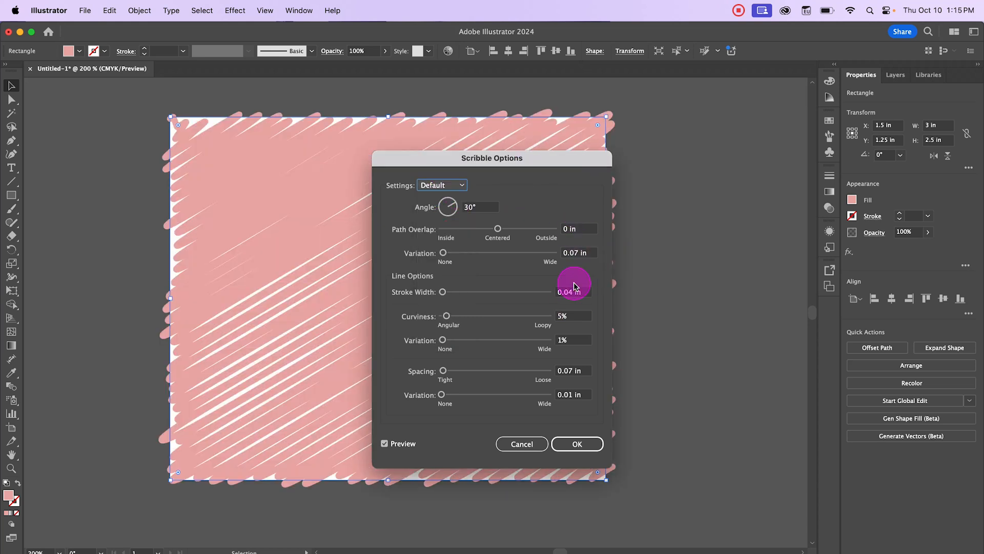
# Set the scribble's path overlap variation to 0 in
pyautogui.click(497, 229)
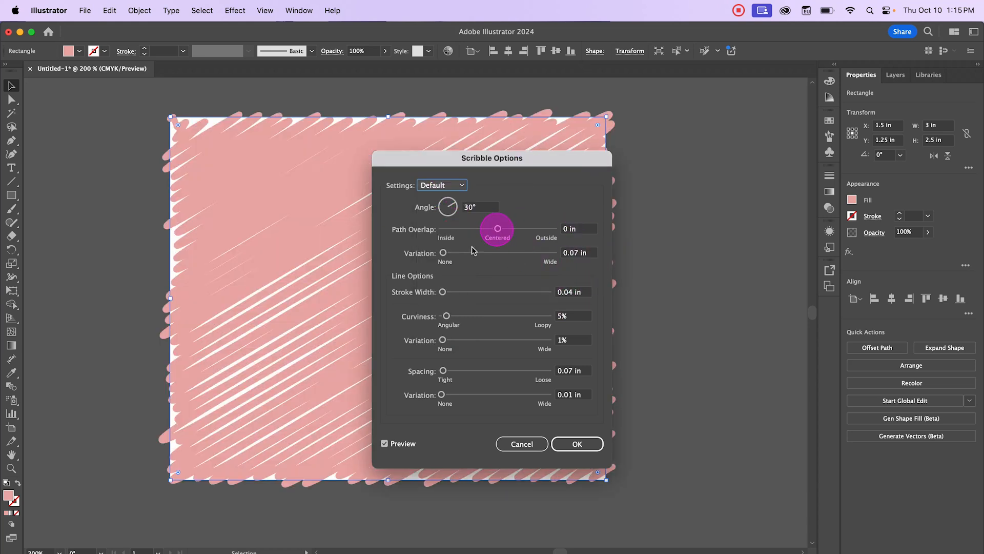
pyautogui.click(444, 253)
pyautogui.moveTo(444, 253)
pyautogui.mouseDown()
pyautogui.moveTo(428, 257)
pyautogui.moveTo(441, 254)
pyautogui.mouseUp()
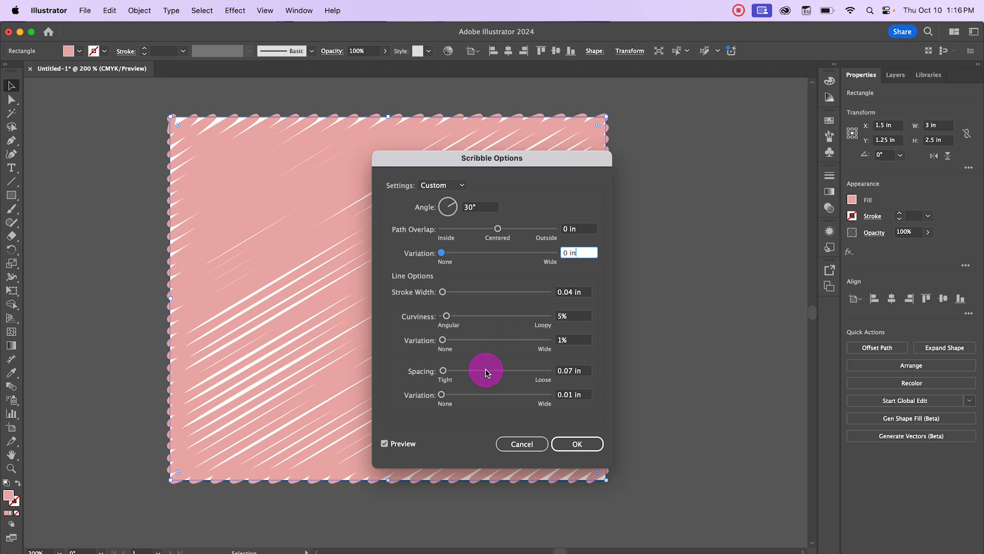
# Try scribble stroke widths of 0.01, 0.1, 0, 0.07 and 0.04 in on the pink rectangle
pyautogui.moveTo(443, 296)
pyautogui.mouseDown()
pyautogui.moveTo(429, 298)
pyautogui.moveTo(443, 296)
pyautogui.mouseUp()
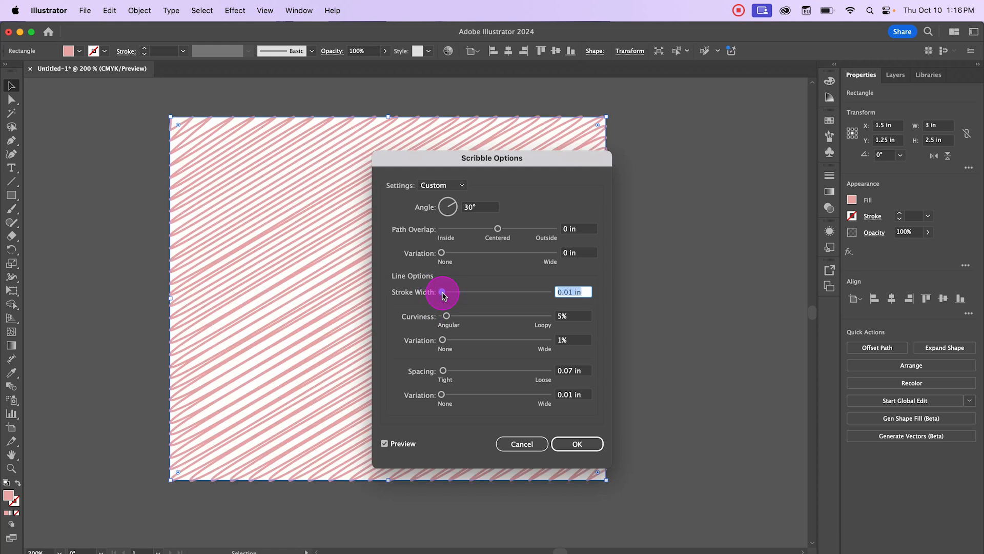
pyautogui.click(561, 291)
pyautogui.press('Up')
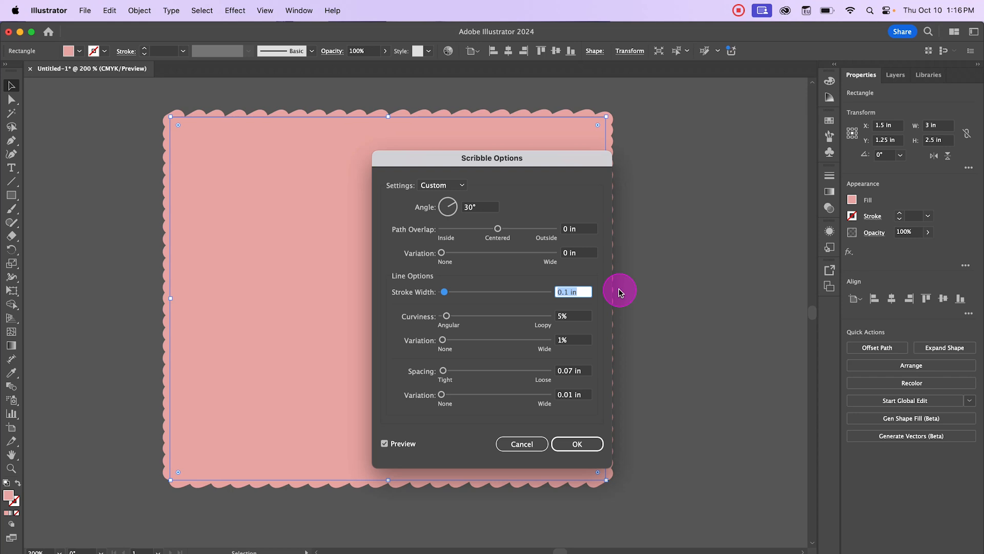
pyautogui.press('Down')
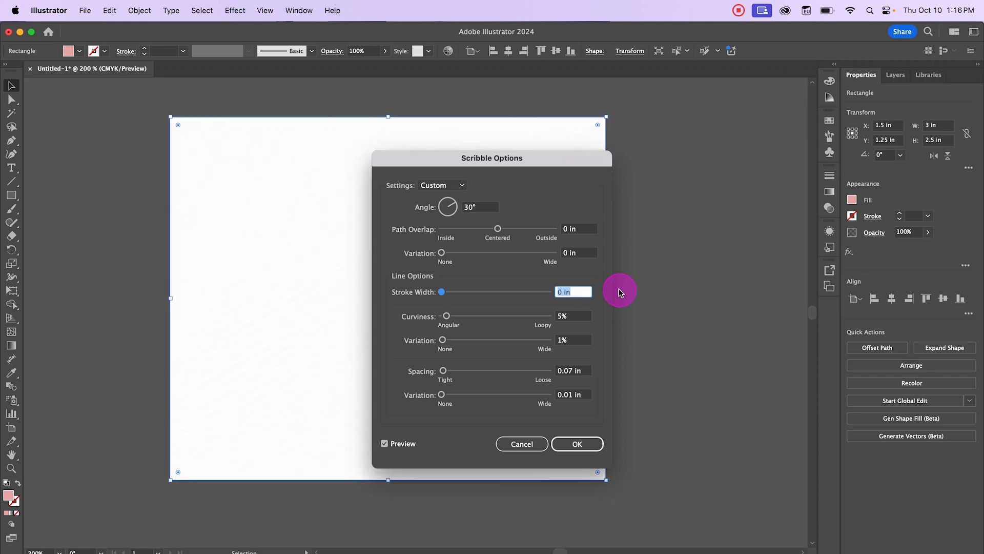
pyautogui.click(443, 292)
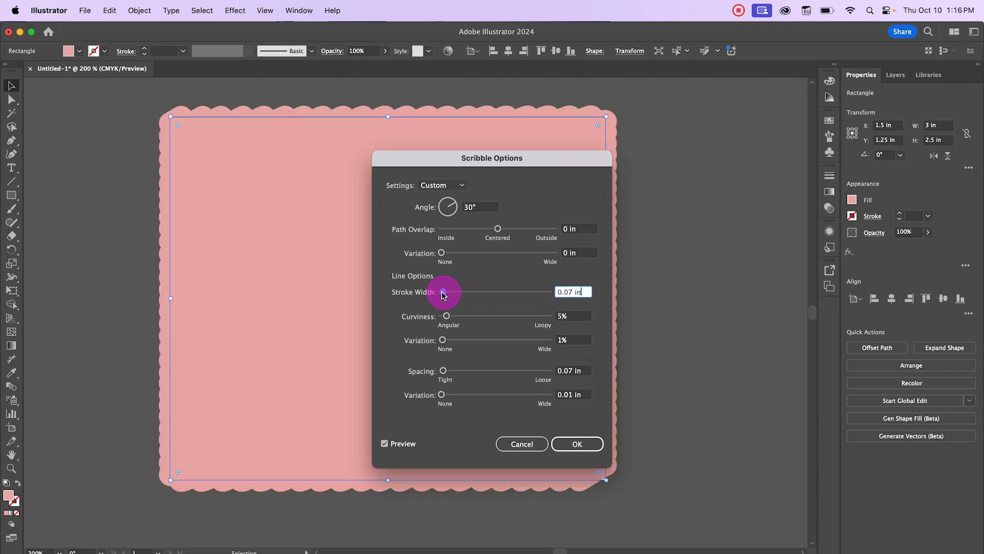
pyautogui.moveTo(441, 292); pyautogui.dragTo(442, 292)
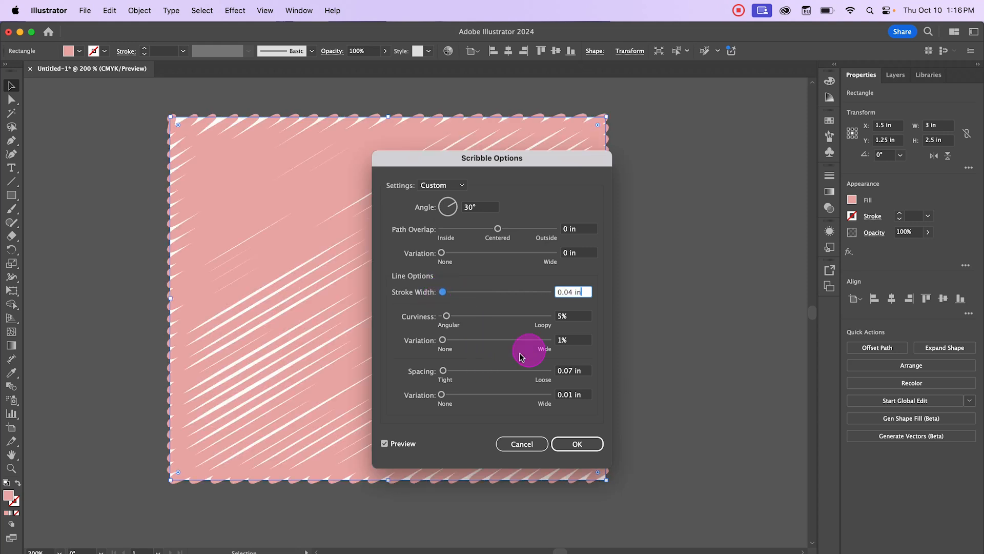
# Set the scribble's stroke width to 0.03 in
pyautogui.doubleClick(567, 292)
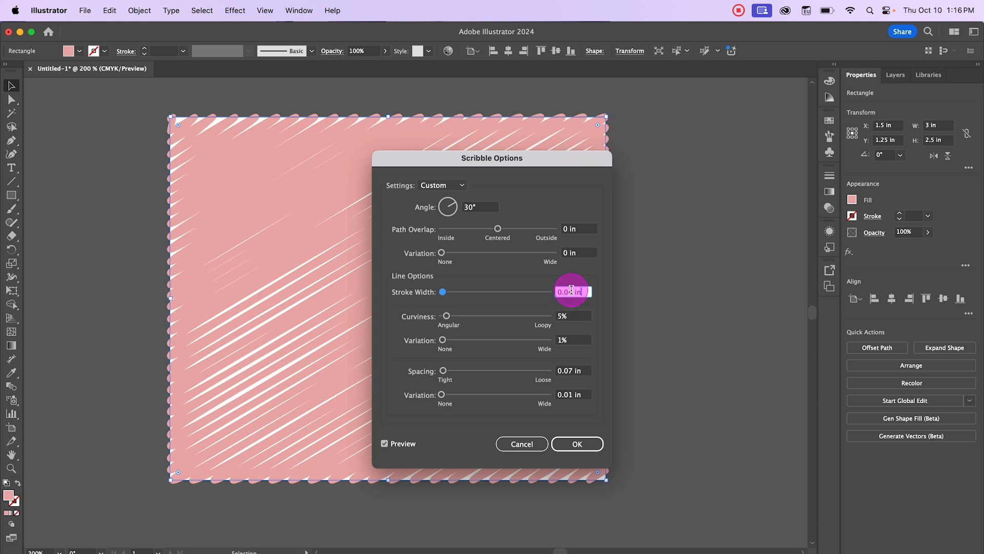
pyautogui.write('0.03')
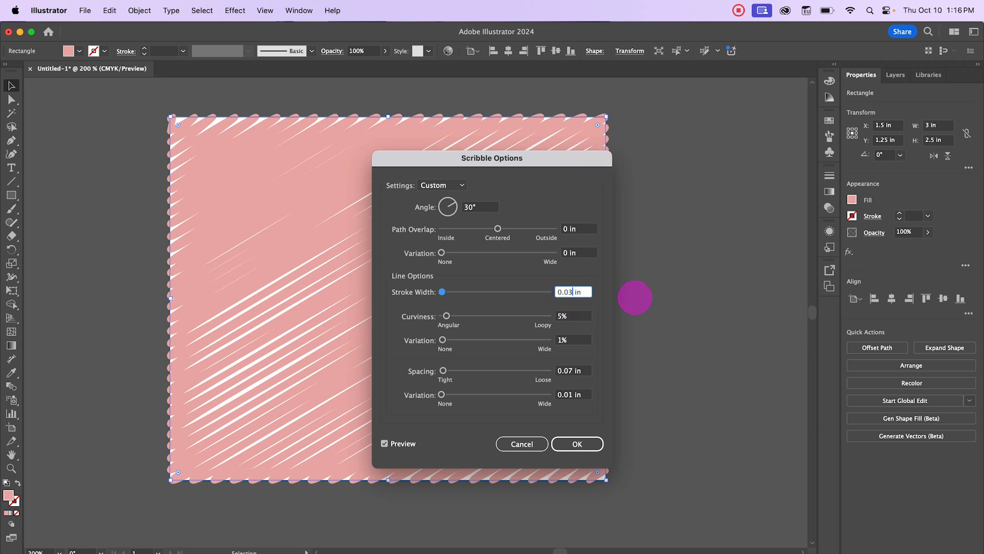
pyautogui.press('Tab')
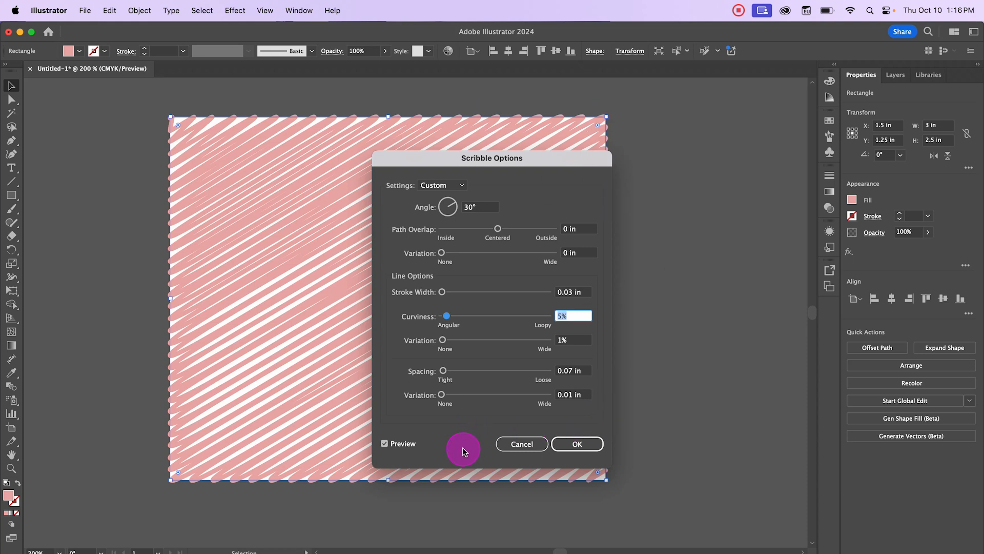
# Try a scribble spacing of 0.06 in, set it back to 0.07 in, and apply the effect to the pink rectangle
pyautogui.moveTo(444, 370); pyautogui.dragTo(446, 370)
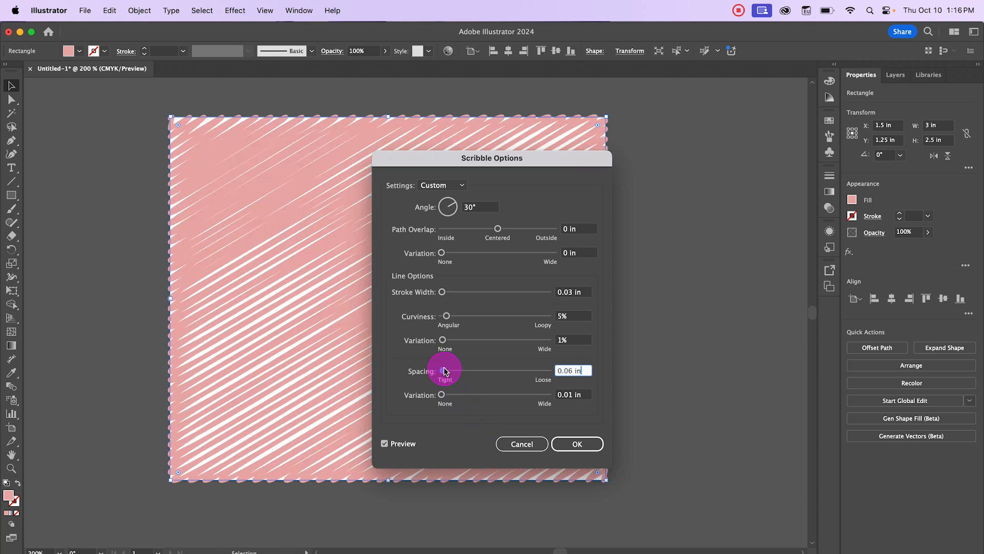
pyautogui.click(443, 370)
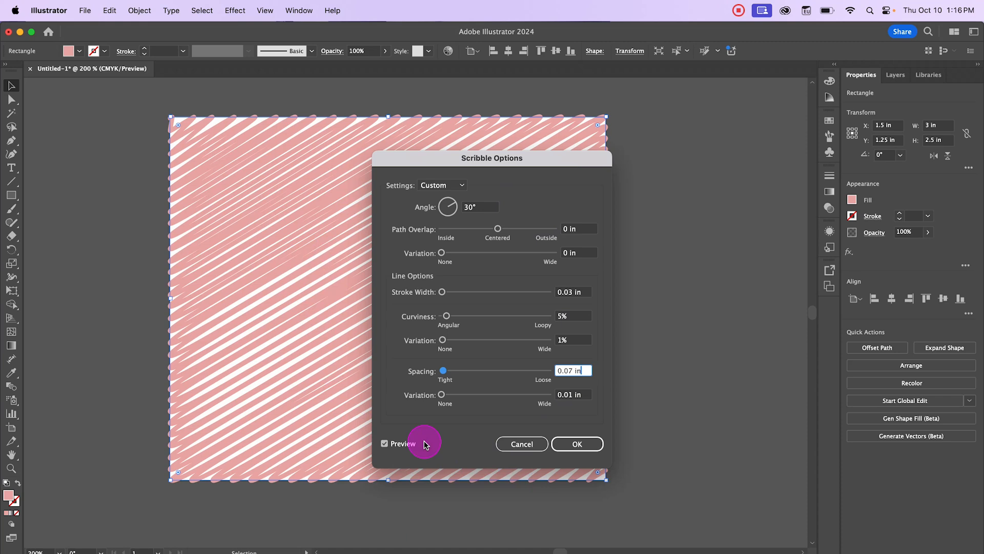
pyautogui.click(592, 445)
# Copy the scribble rectangle into the Doggie Planner document in InDesign and place it over the top-right to-do box
pyautogui.press('a')
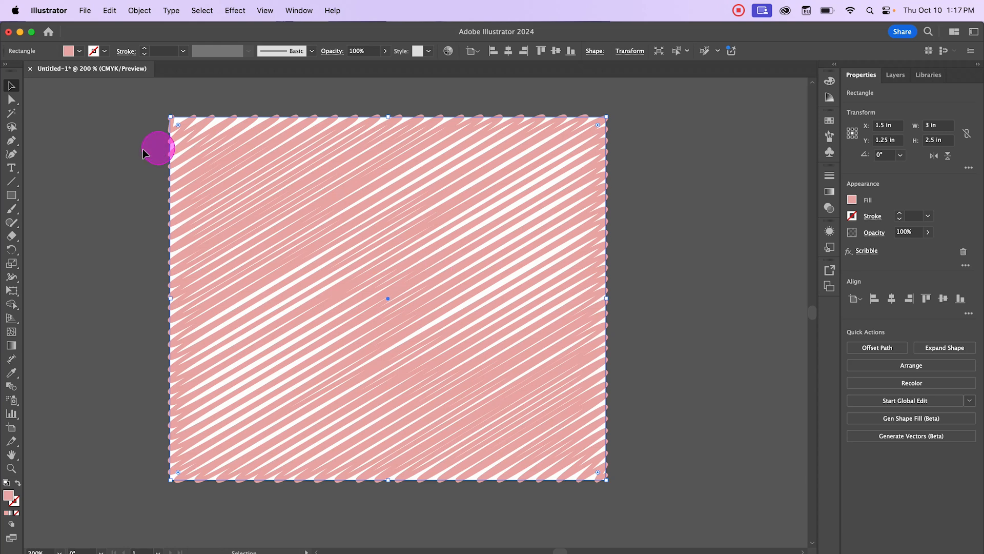
pyautogui.click(96, 143)
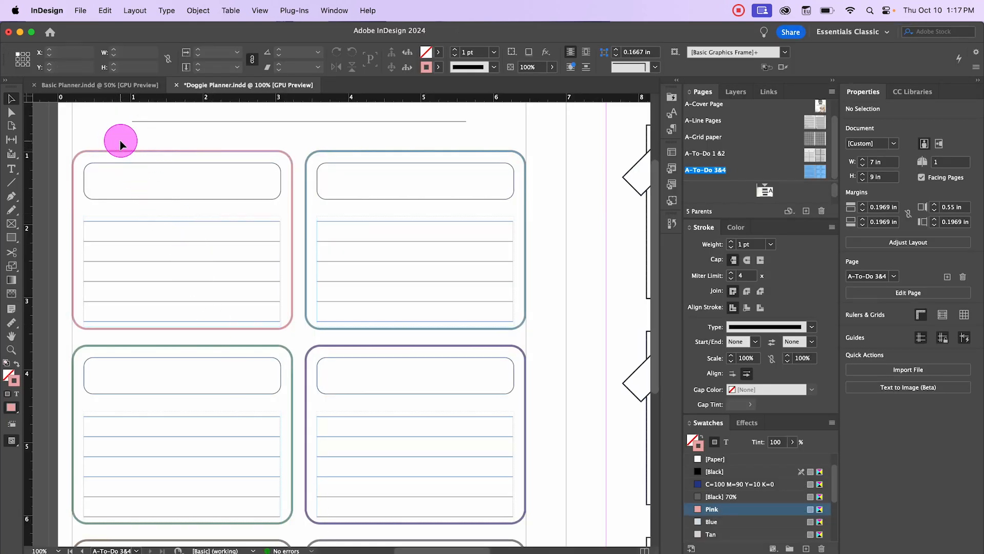
pyautogui.press('super+v')
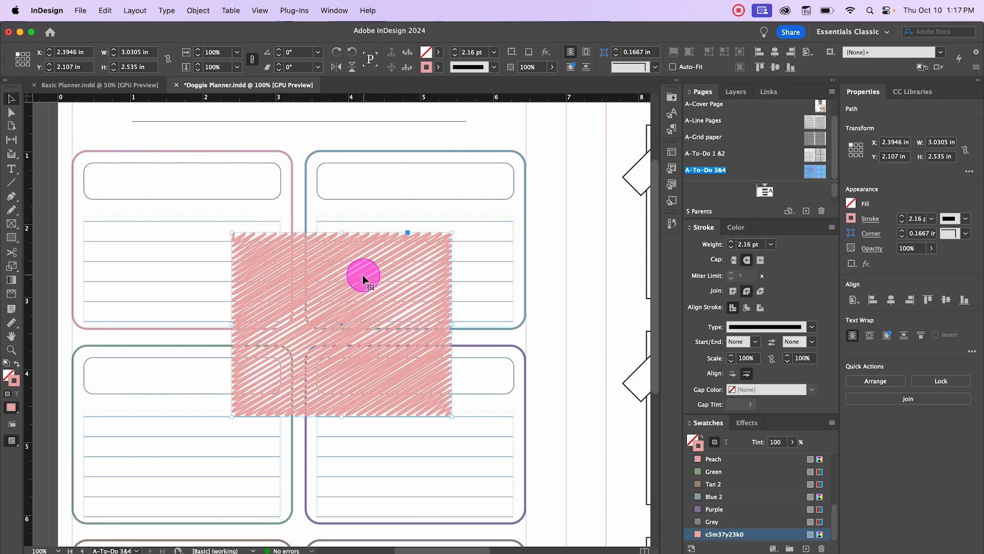
pyautogui.moveTo(363, 278)
pyautogui.mouseDown()
pyautogui.moveTo(301, 175)
pyautogui.moveTo(223, 195)
pyautogui.moveTo(248, 205)
pyautogui.moveTo(480, 201)
pyautogui.mouseUp()
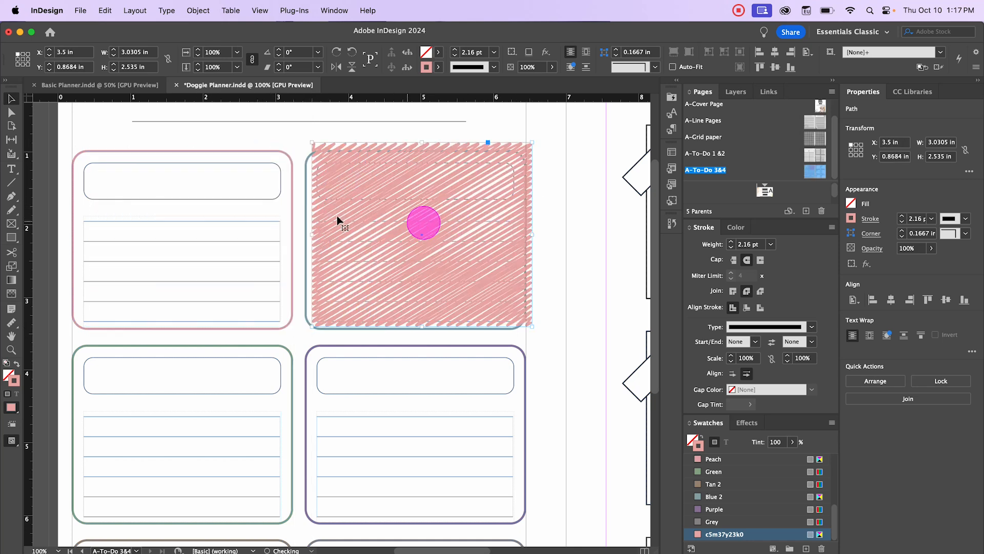
# Remove the stroke from the top-left to-do box and fill it with the Paper swatch
pyautogui.click(214, 173)
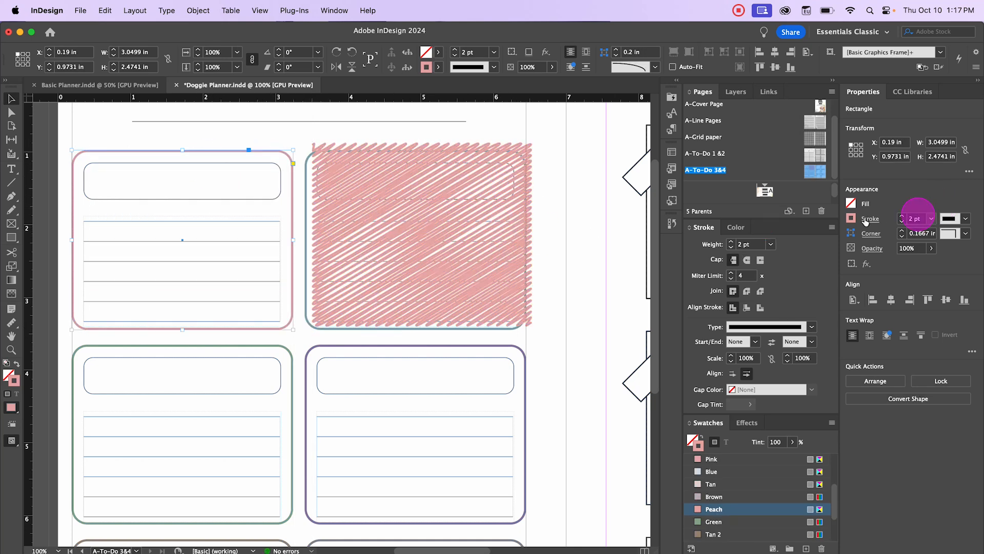
pyautogui.click(852, 218)
pyautogui.click(736, 305)
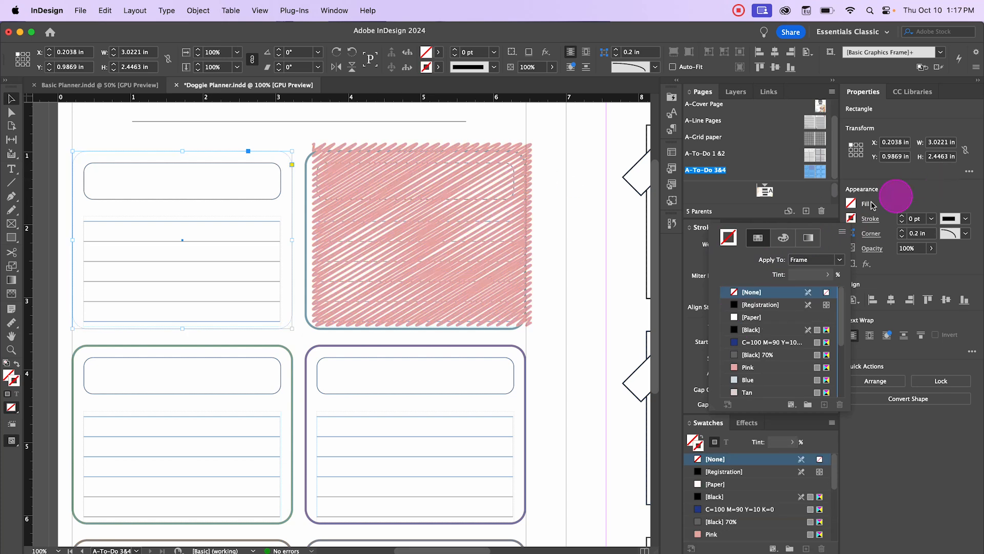
pyautogui.click(852, 205)
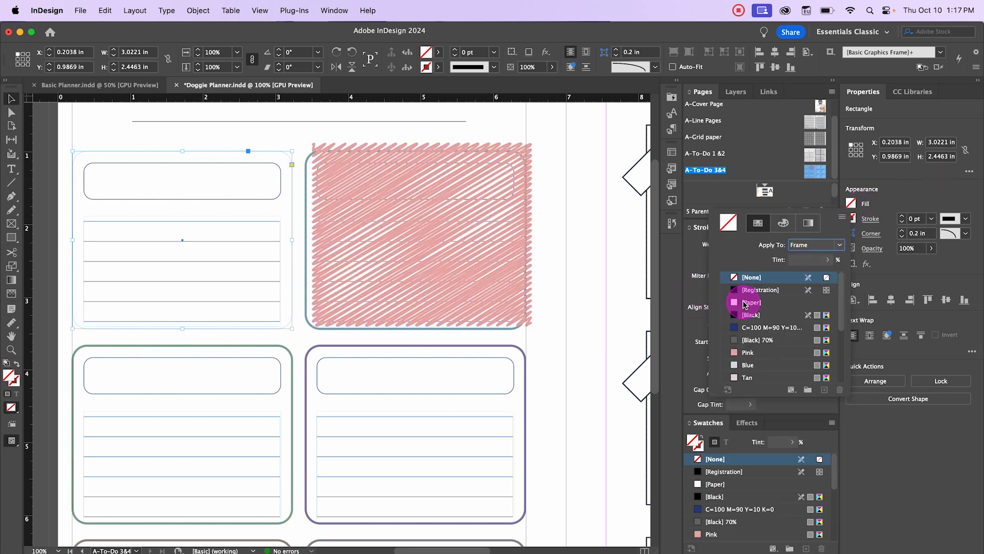
pyautogui.click(738, 302)
pyautogui.click(175, 126)
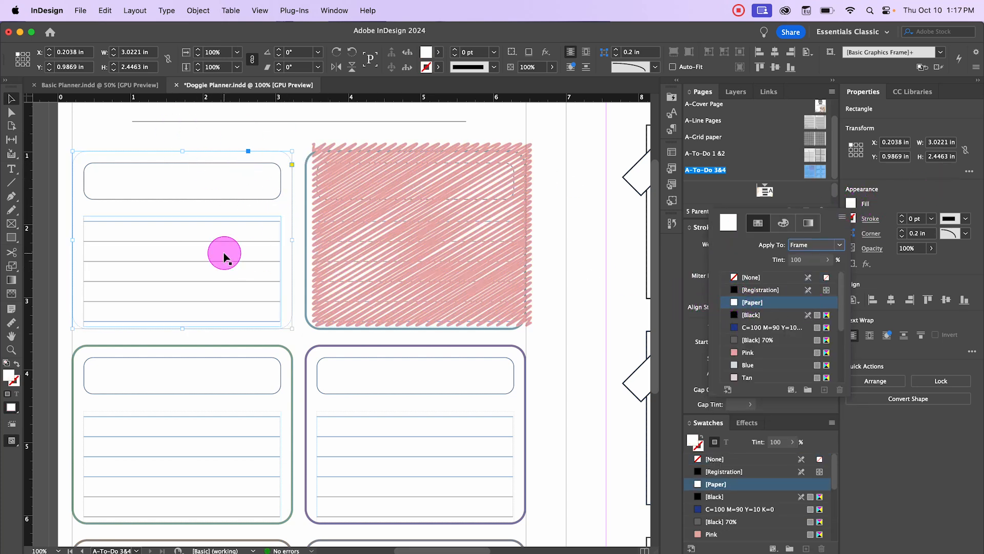
# Set the corner size of the top-left white box to 0.0625 in
pyautogui.click(965, 234)
pyautogui.click(976, 202)
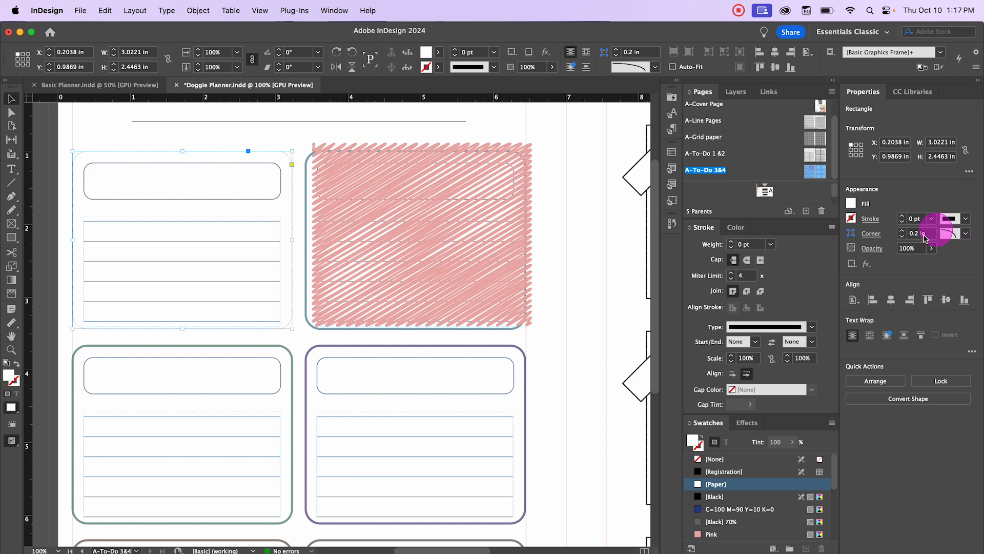
pyautogui.click(932, 234)
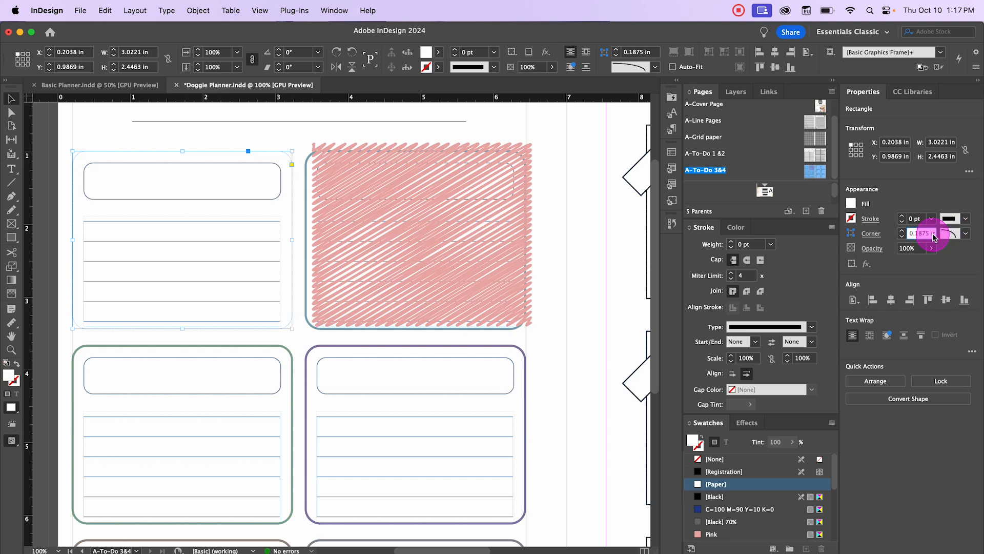
pyautogui.press('Down')
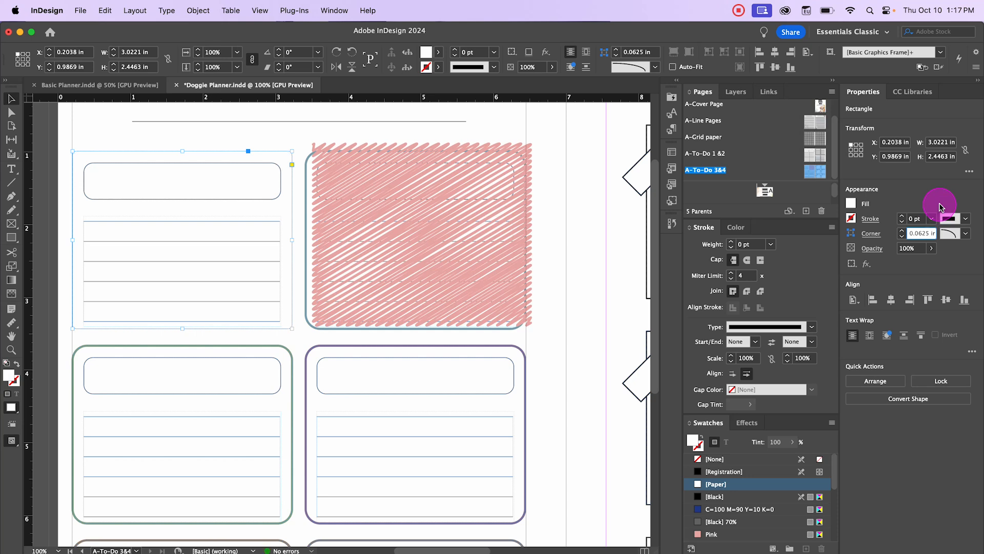
pyautogui.click(574, 154)
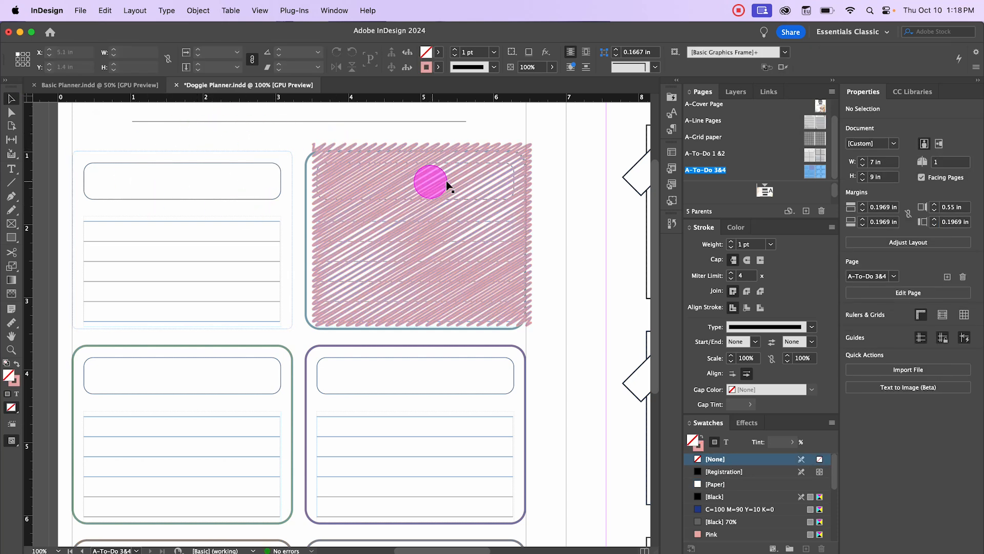
# Move the pink scribble onto the top-left to-do box and send it to the back
pyautogui.moveTo(440, 174)
pyautogui.mouseDown()
pyautogui.moveTo(177, 178)
pyautogui.moveTo(203, 184)
pyautogui.mouseUp()
pyautogui.rightClick(203, 181)
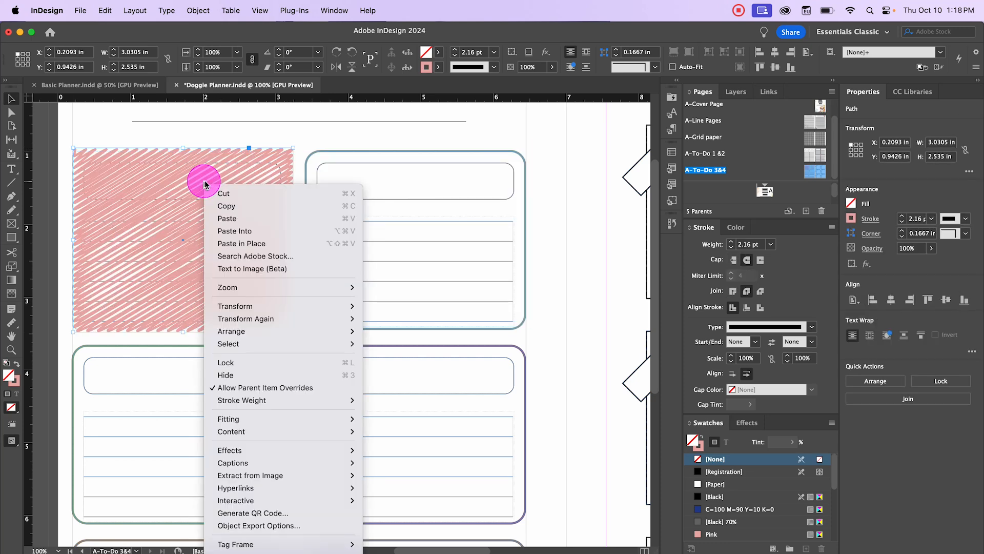
pyautogui.moveTo(281, 331)
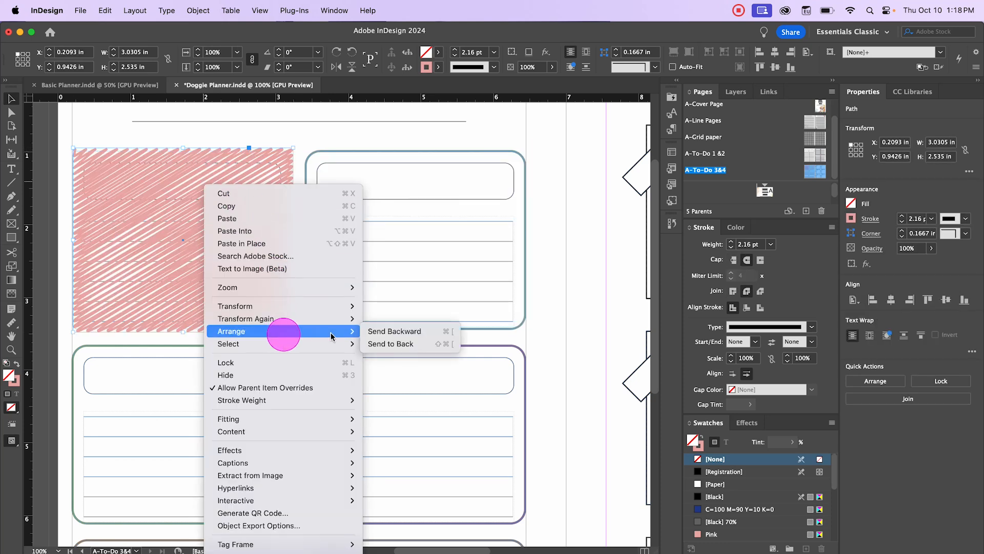
pyautogui.click(403, 344)
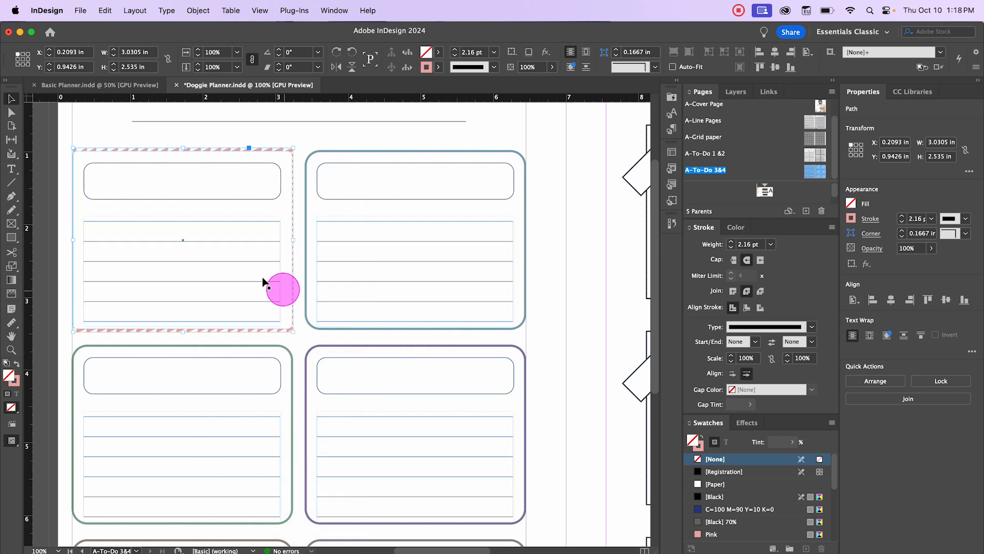
# Set the corner size of the header rectangle in the top-left to-do box to 0.0625 in
pyautogui.moveTo(100, 128); pyautogui.dragTo(170, 140)
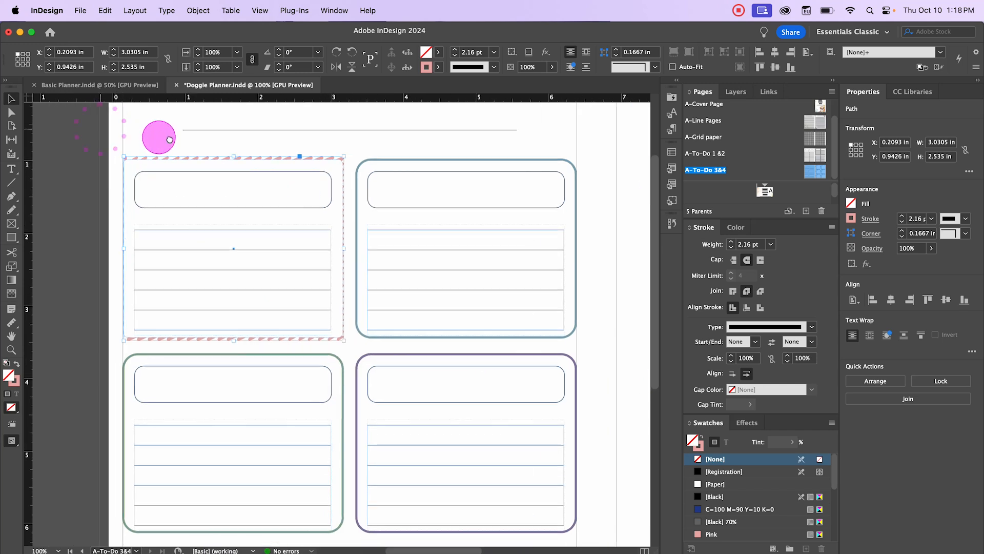
pyautogui.scroll(1, 169, 153)
pyautogui.scroll(1, 167, 153)
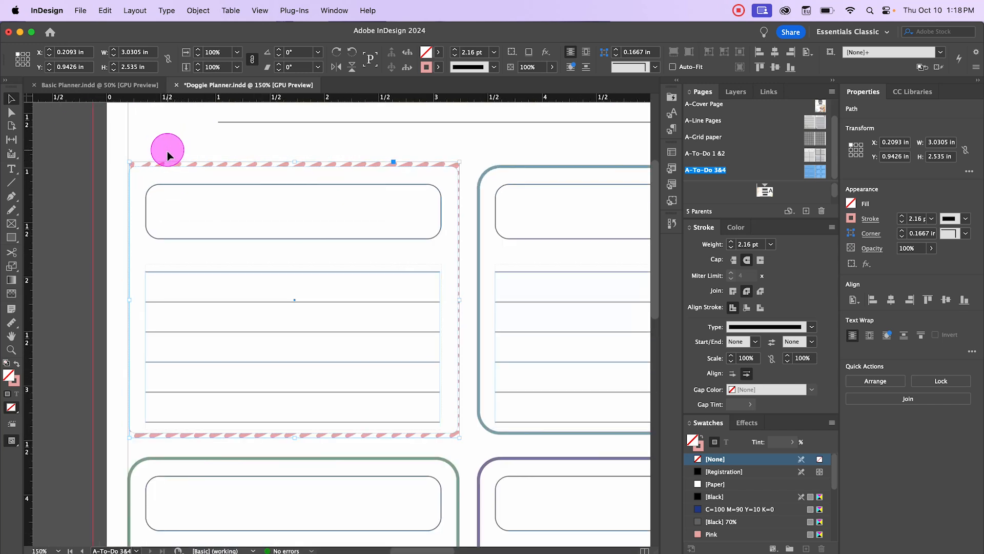
pyautogui.click(164, 184)
pyautogui.click(965, 233)
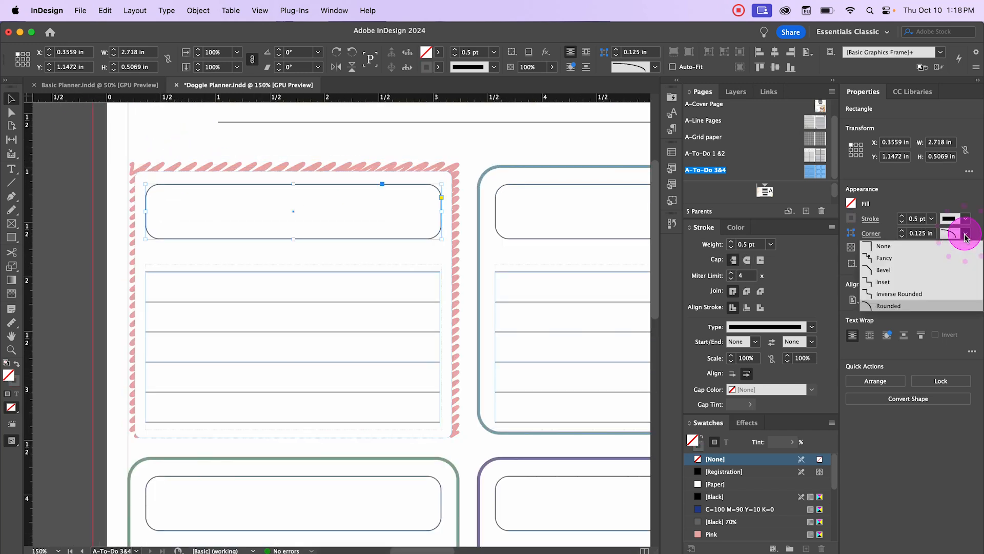
pyautogui.click(925, 220)
pyautogui.click(923, 233)
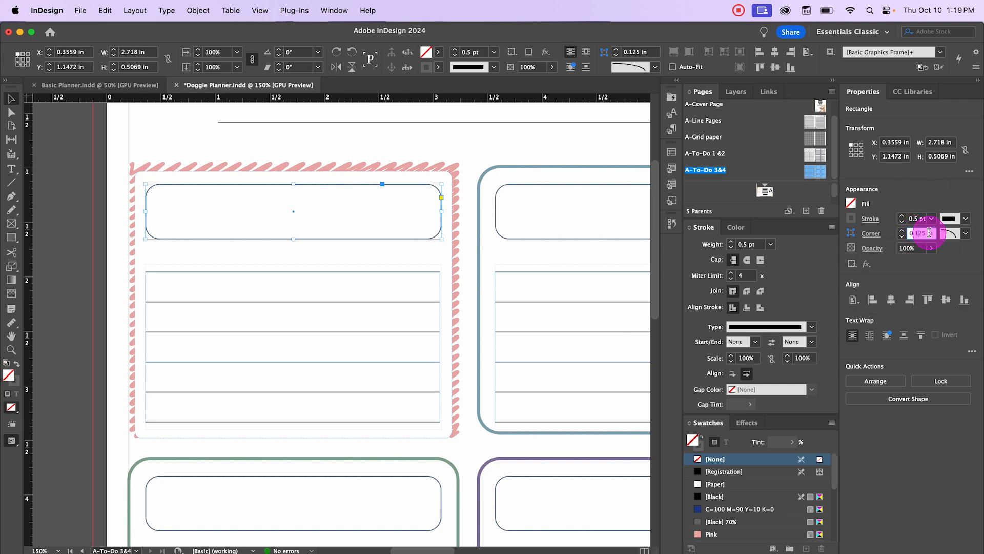
pyautogui.press('Down')
pyautogui.press('Return')
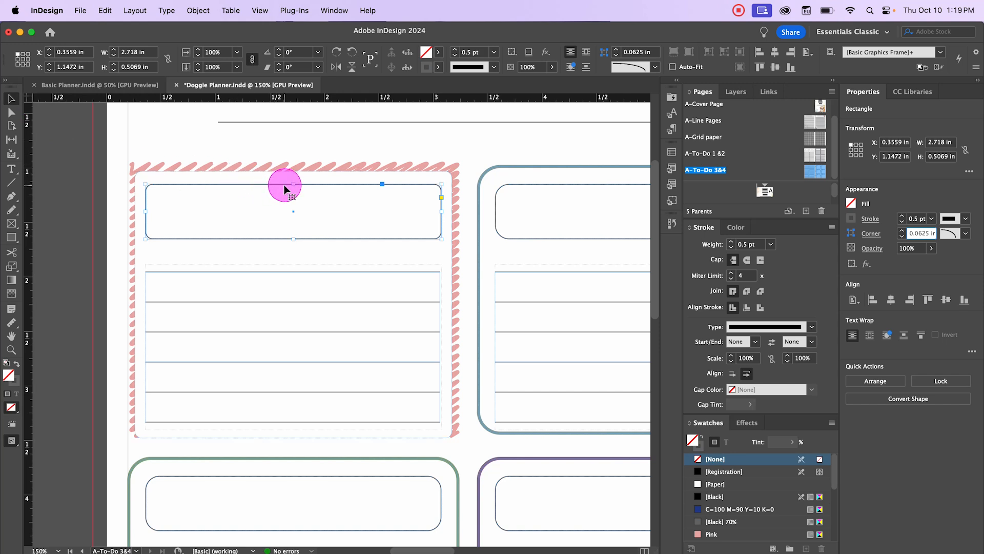
# Fill the header rectangle of the top-left to-do box with the Pink swatch at a 30% tint
pyautogui.click(284, 185)
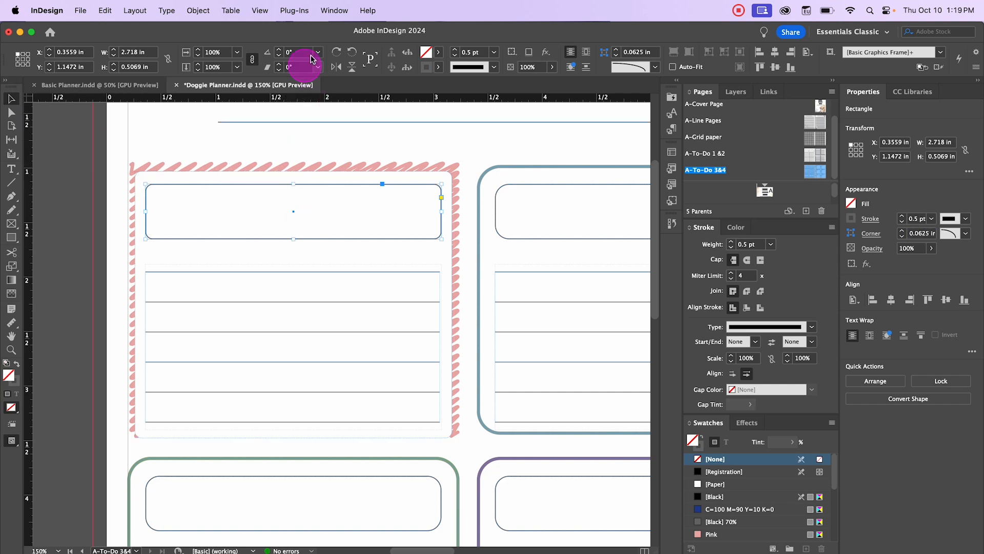
pyautogui.click(438, 52)
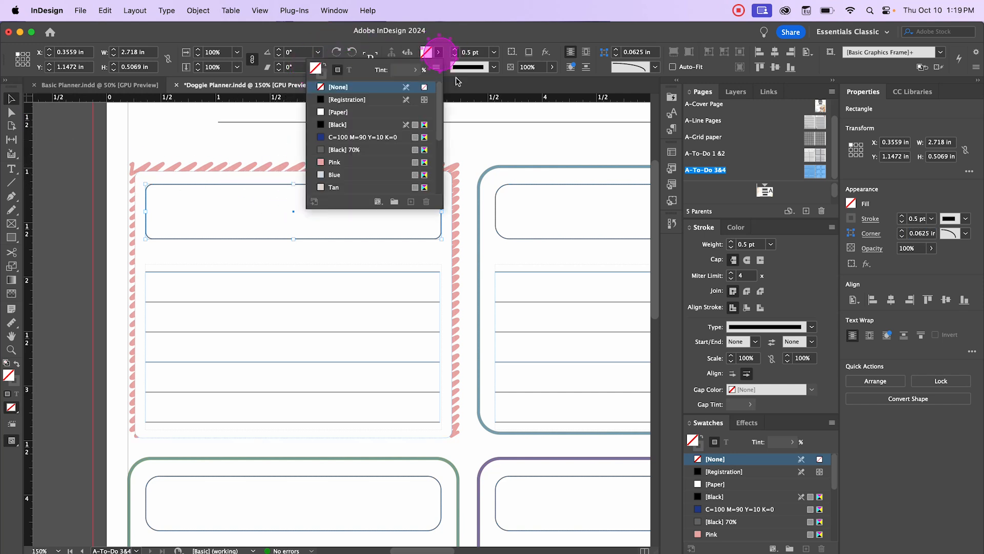
pyautogui.click(322, 163)
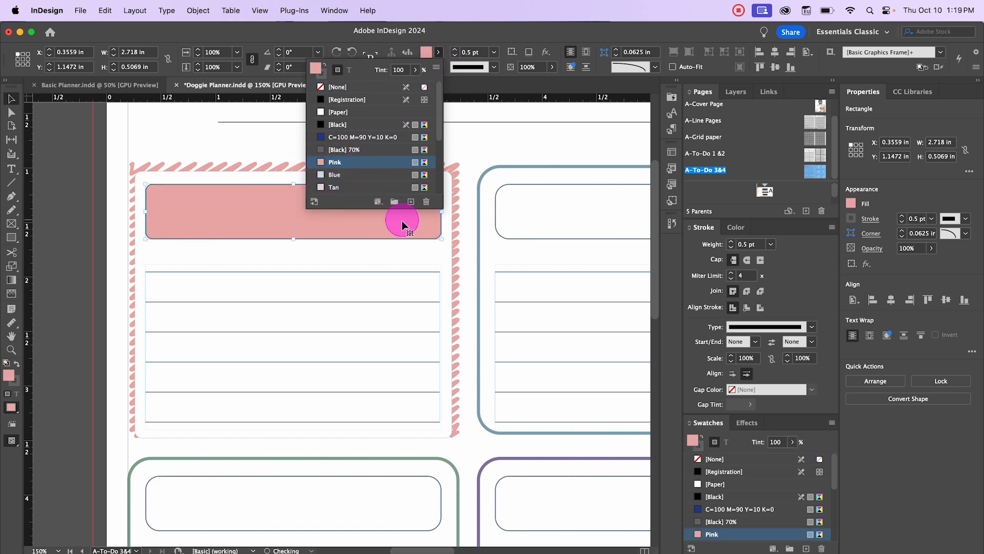
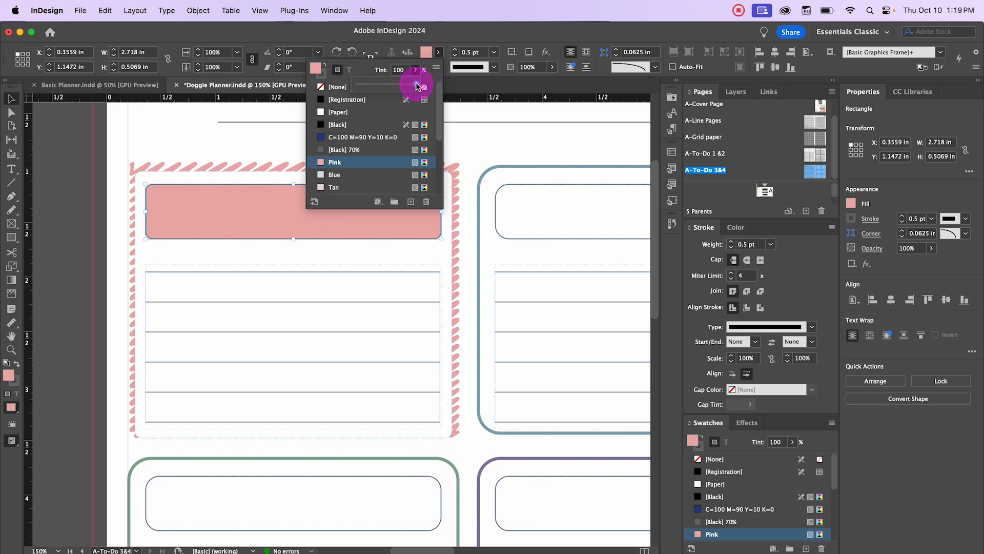
pyautogui.moveTo(414, 86); pyautogui.dragTo(374, 88)
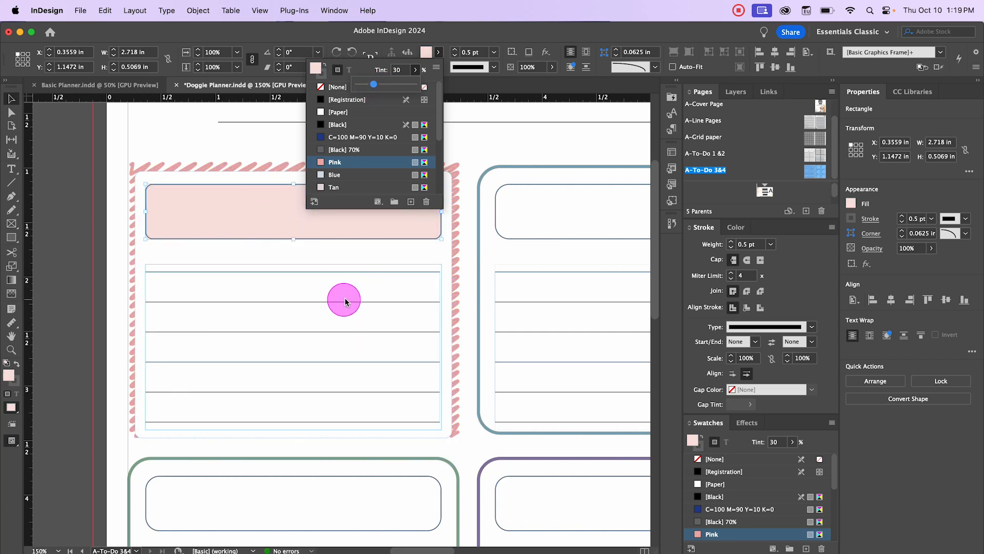
pyautogui.click(12, 108)
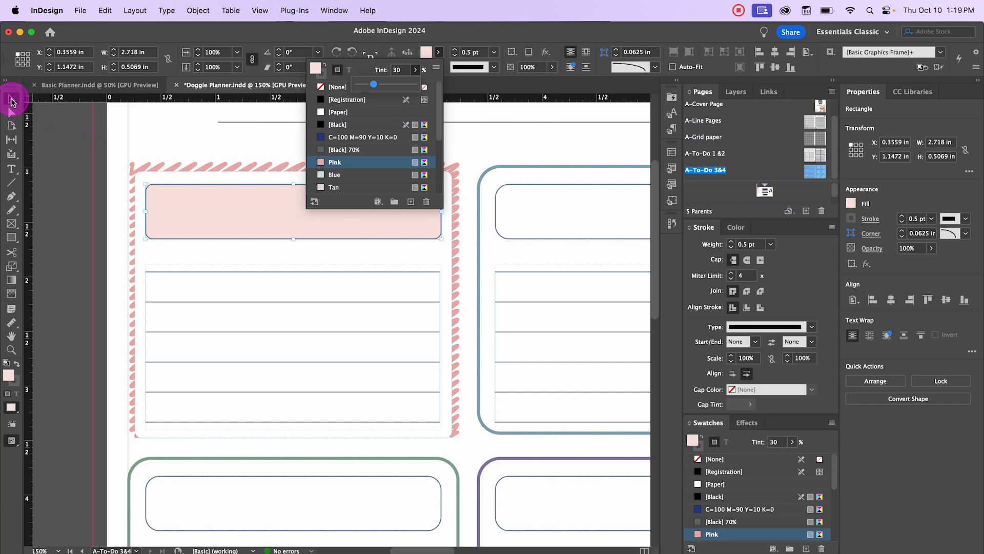
pyautogui.click(64, 139)
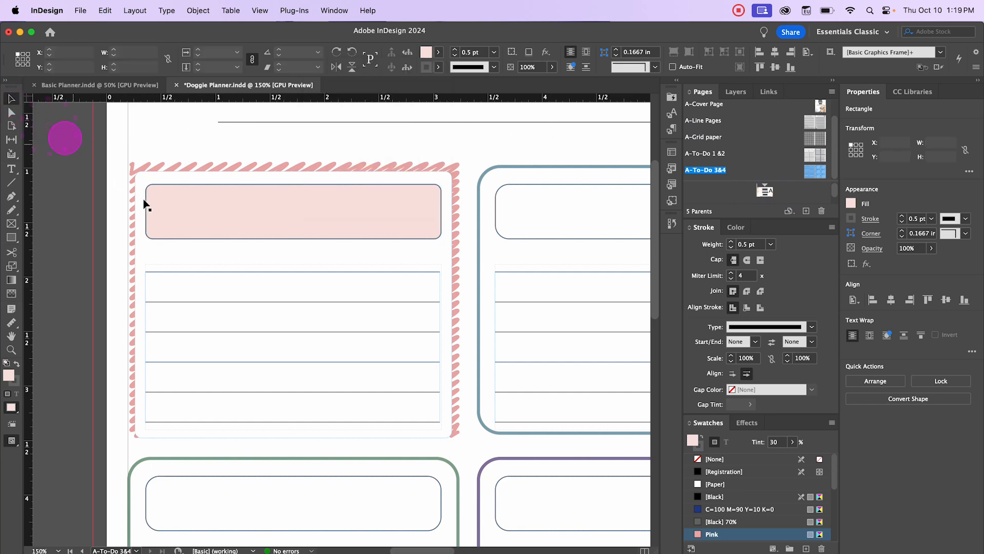
# Remove the stroke from the pink header rectangle in the top-left to-do box
pyautogui.click(433, 222)
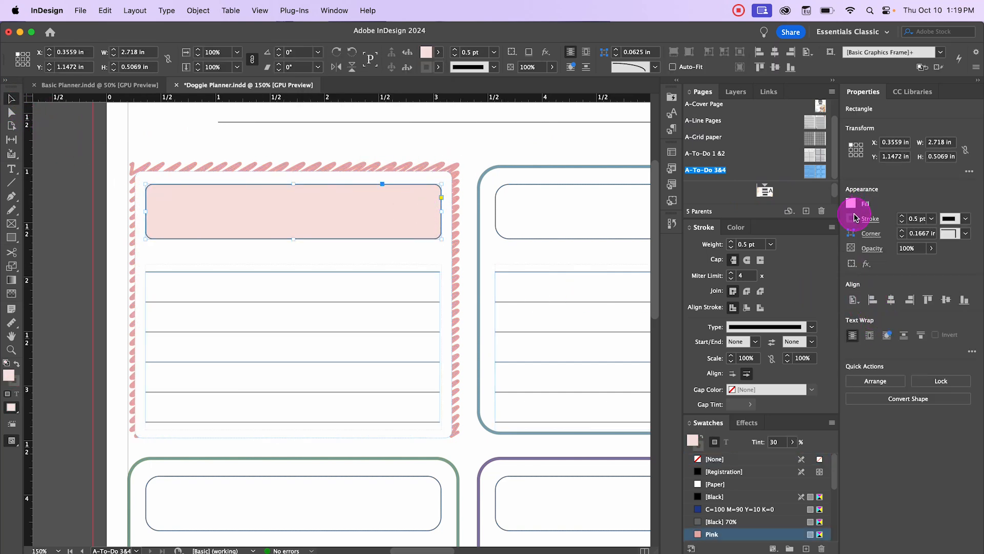
pyautogui.click(852, 217)
pyautogui.click(767, 257)
pyautogui.click(734, 294)
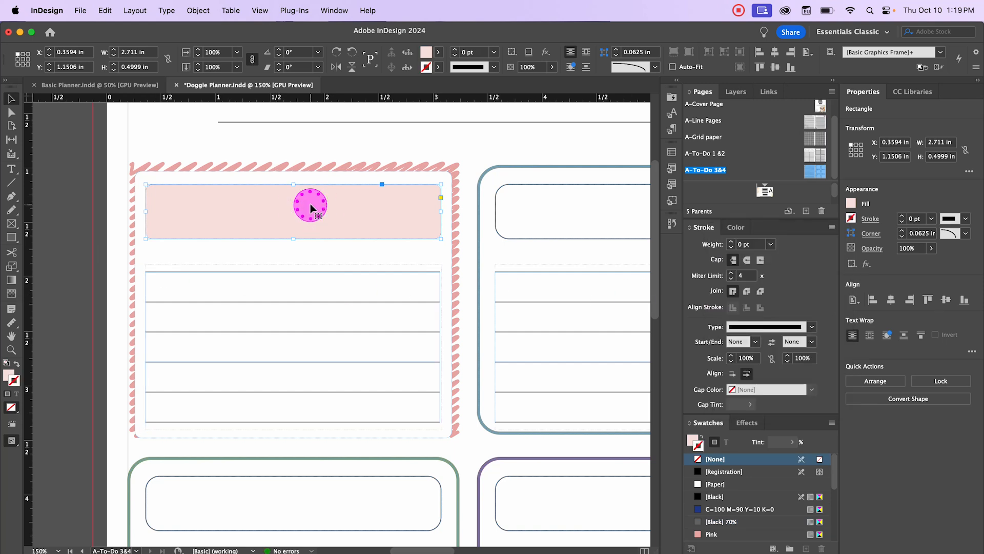
# Move the pink header up slightly to Y 1.1357 in and the ruled lines frame up to Y 1.7 in
pyautogui.moveTo(307, 208); pyautogui.dragTo(308, 198)
pyautogui.click(494, 147)
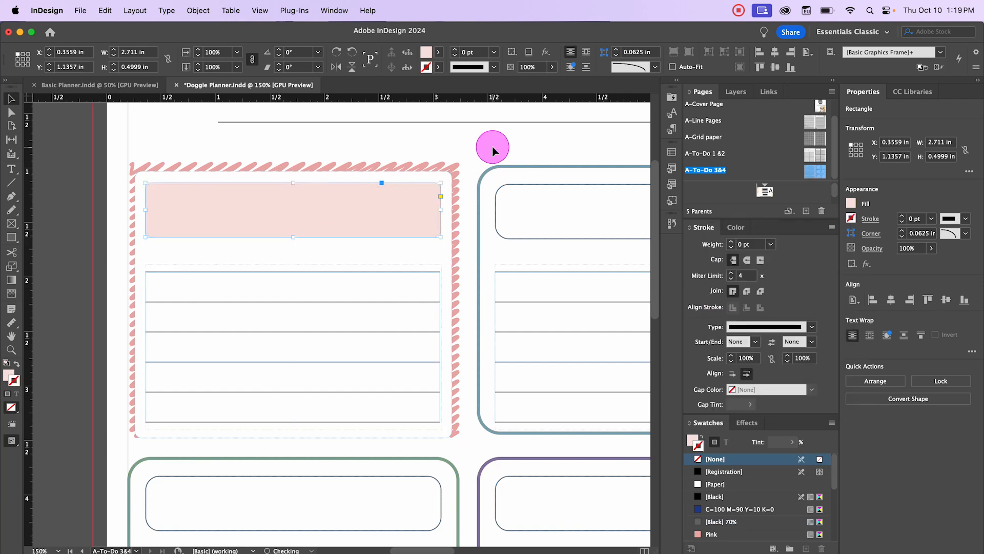
pyautogui.moveTo(343, 302); pyautogui.dragTo(343, 281)
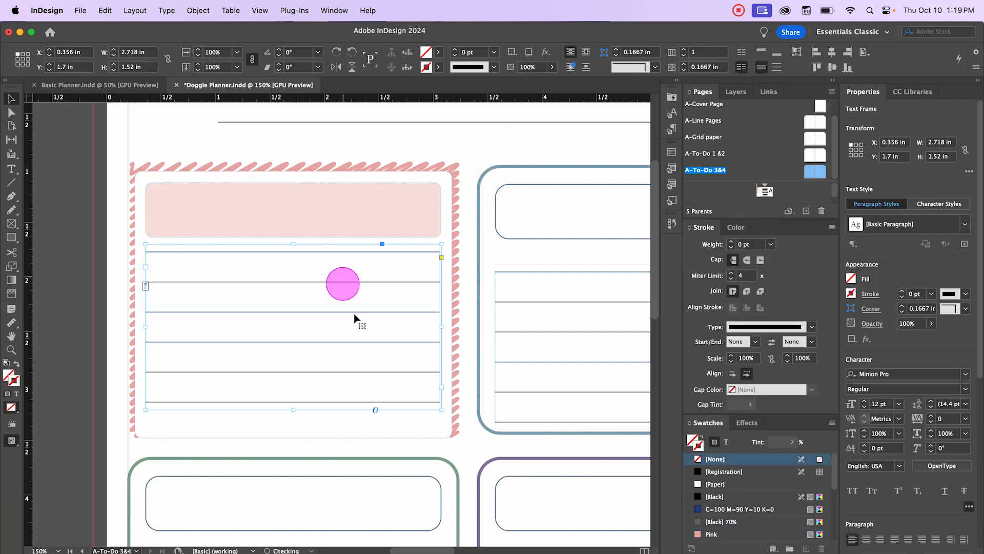
pyautogui.click(491, 149)
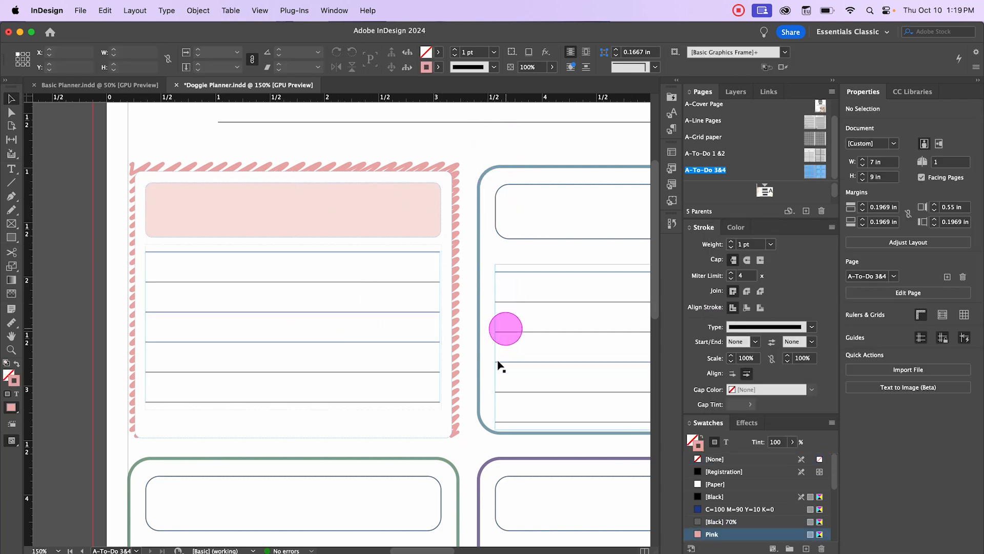
# Raise the bottom edge of the top-left white box to a height of about 2.37 in, exposing the scribble border below
pyautogui.click(314, 466)
pyautogui.moveTo(292, 436); pyautogui.dragTo(294, 429)
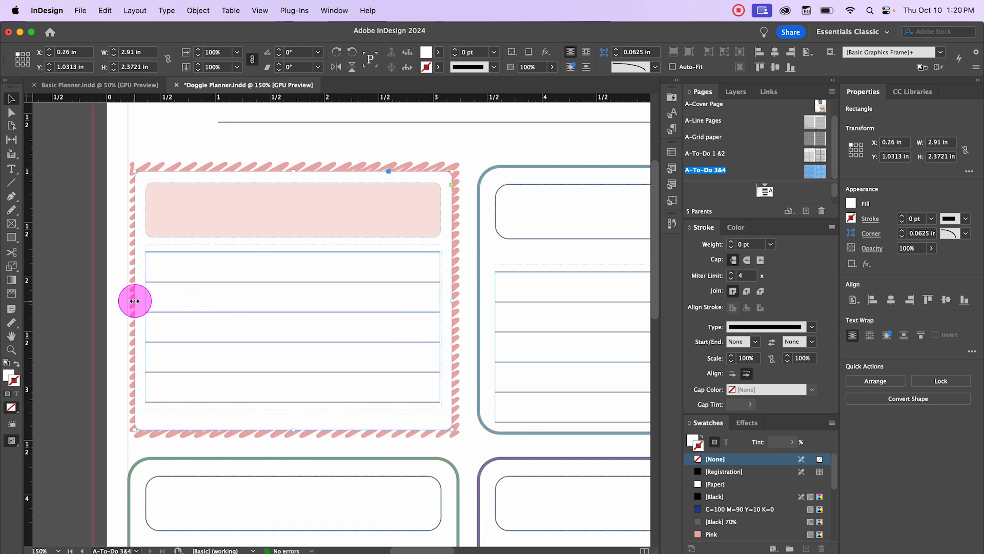
# Pull in the left, right and bottom edges of the top-left white box, making it 2.81 in wide and about 2.31 in high
pyautogui.moveTo(134, 301); pyautogui.dragTo(141, 301)
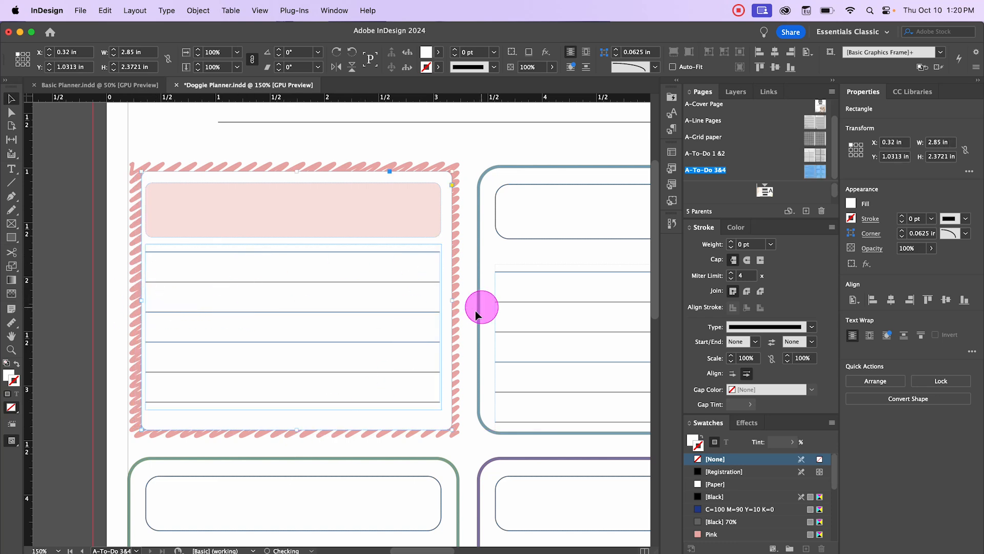
pyautogui.moveTo(451, 302); pyautogui.dragTo(447, 302)
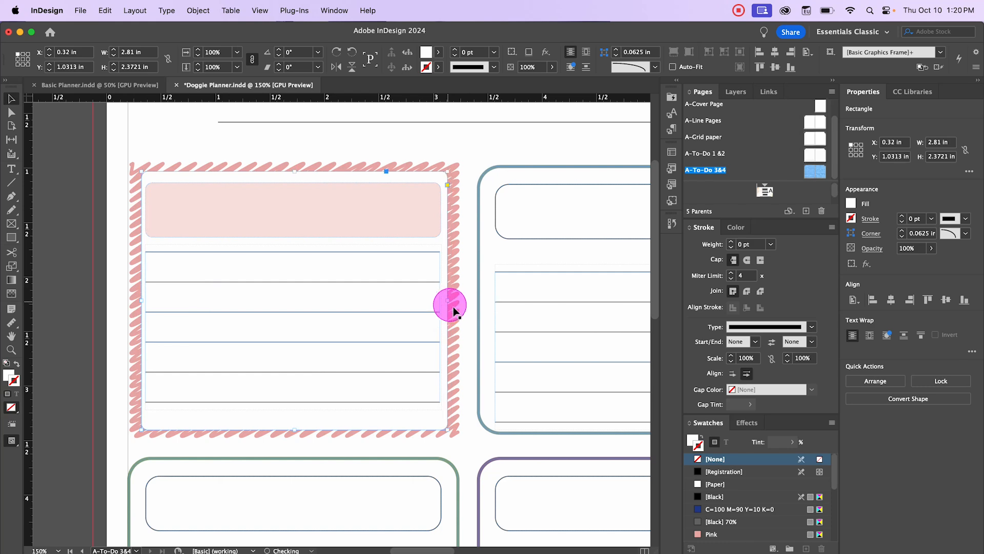
pyautogui.moveTo(292, 428); pyautogui.dragTo(289, 423)
pyautogui.click(290, 159)
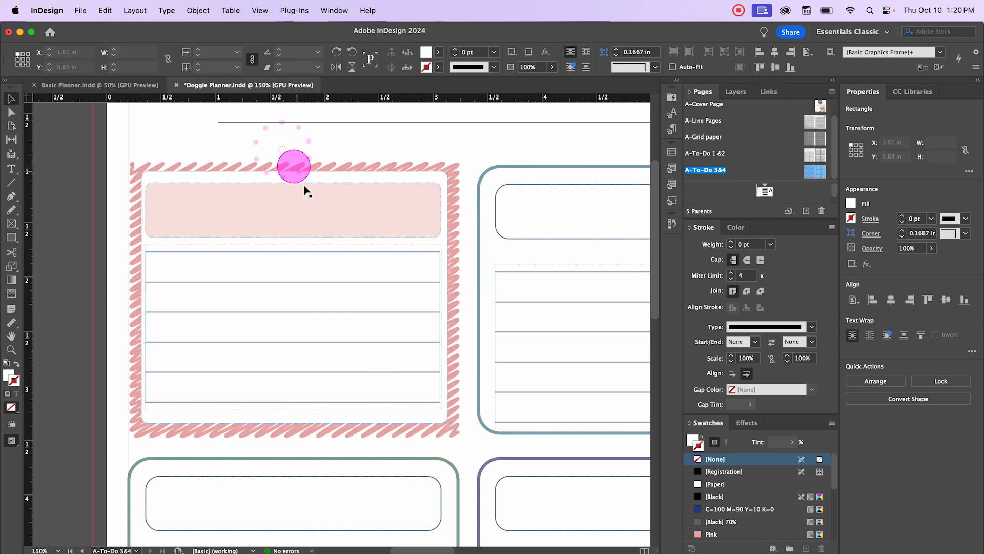
# Centre the white box horizontally and vertically on the pink scribble border
pyautogui.click(303, 180)
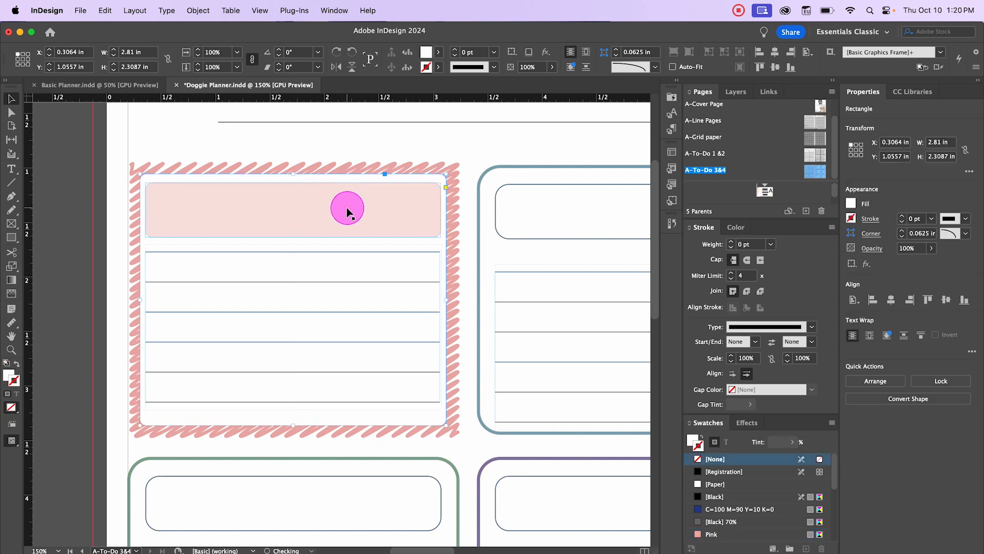
pyautogui.keyDown('shift'); pyautogui.click(336, 176); pyautogui.keyUp('shift')
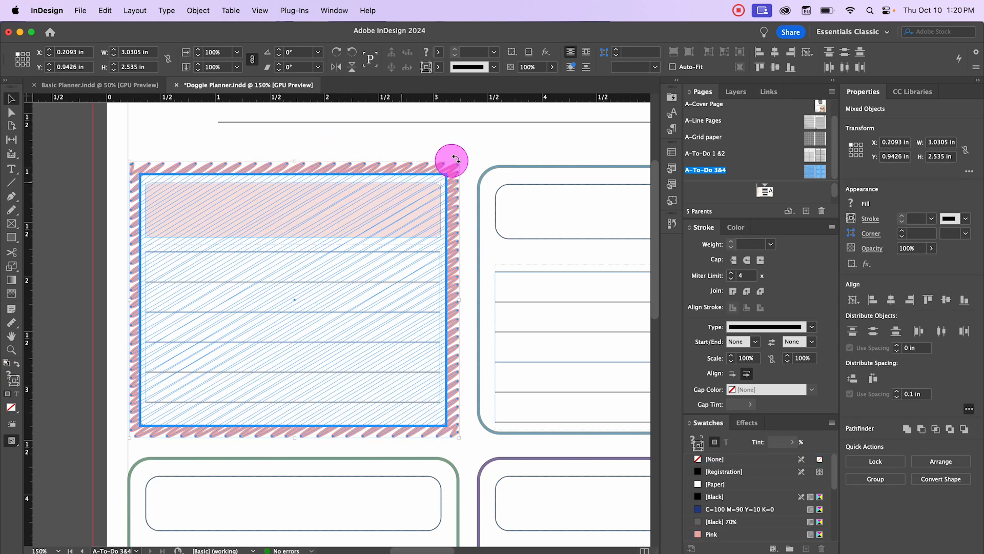
pyautogui.keyDown('shift'); pyautogui.click(387, 168); pyautogui.keyUp('shift')
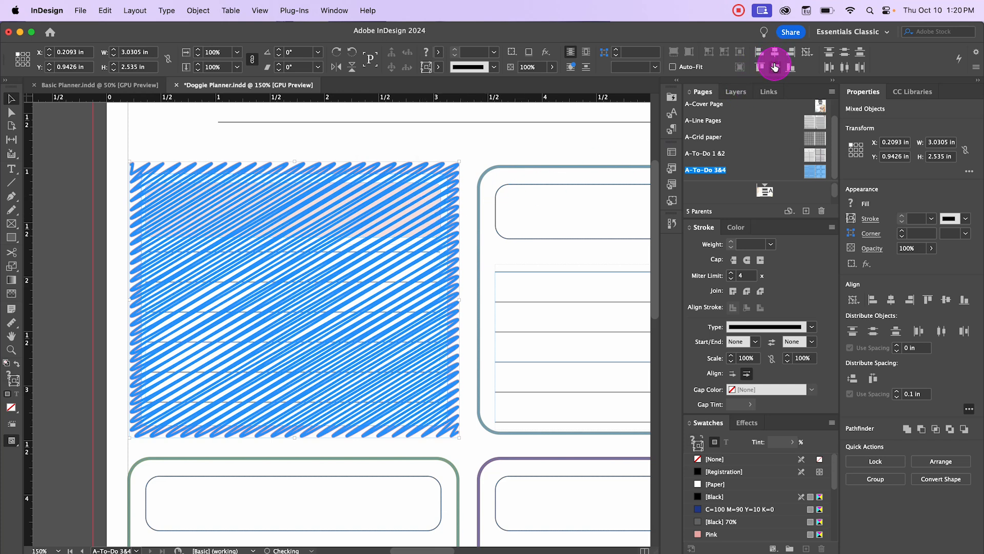
pyautogui.click(477, 158)
# Narrow the pink header from its left edge to 2.6669 in wide and raise its bottom edge slightly
pyautogui.click(146, 208)
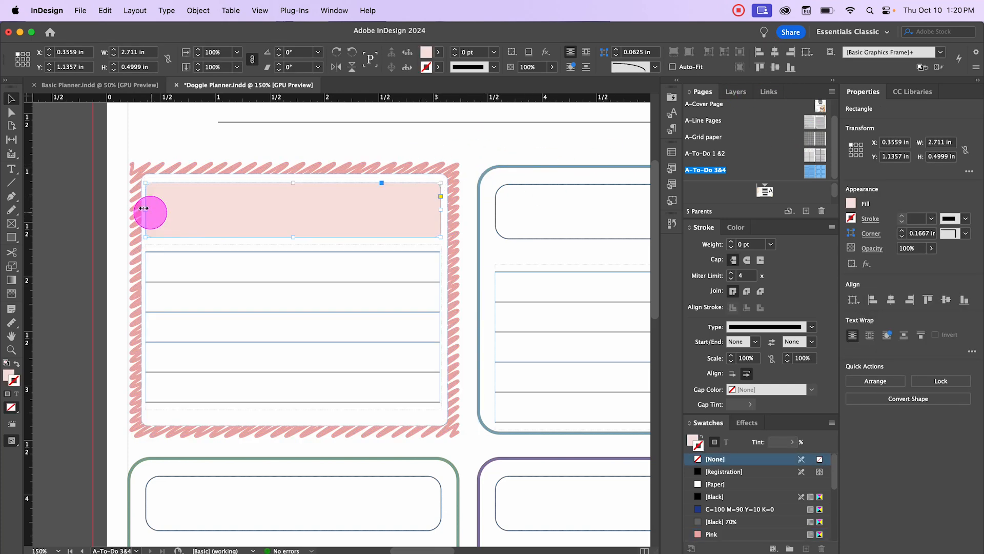
pyautogui.moveTo(144, 208); pyautogui.dragTo(150, 208)
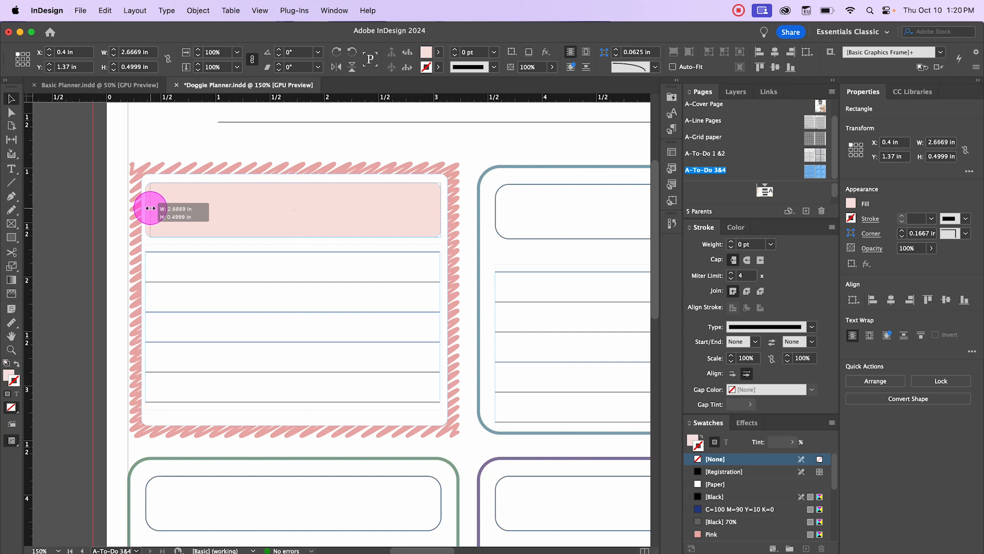
pyautogui.moveTo(296, 237); pyautogui.dragTo(297, 229)
# Centre the pink header horizontally on the scribble border
pyautogui.click(364, 296)
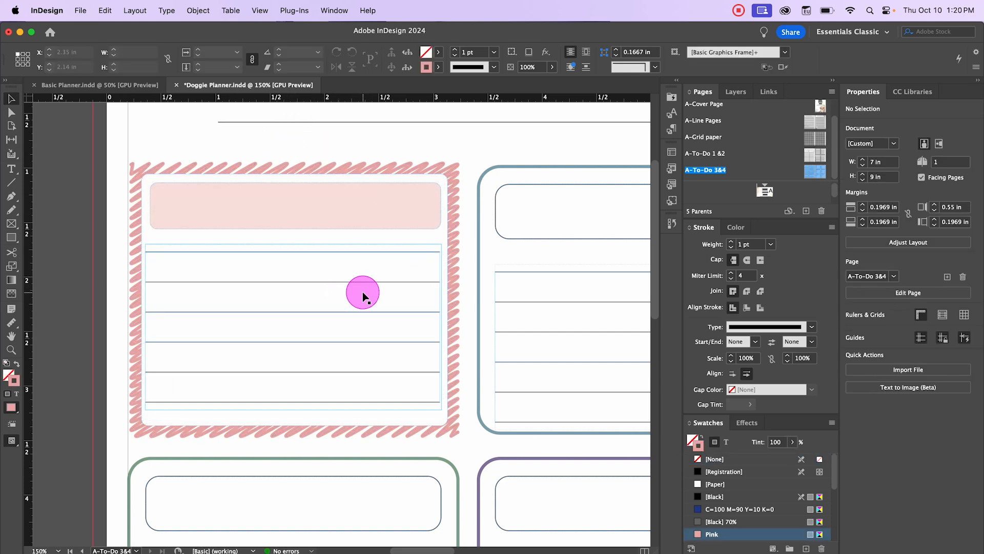
pyautogui.click(429, 171)
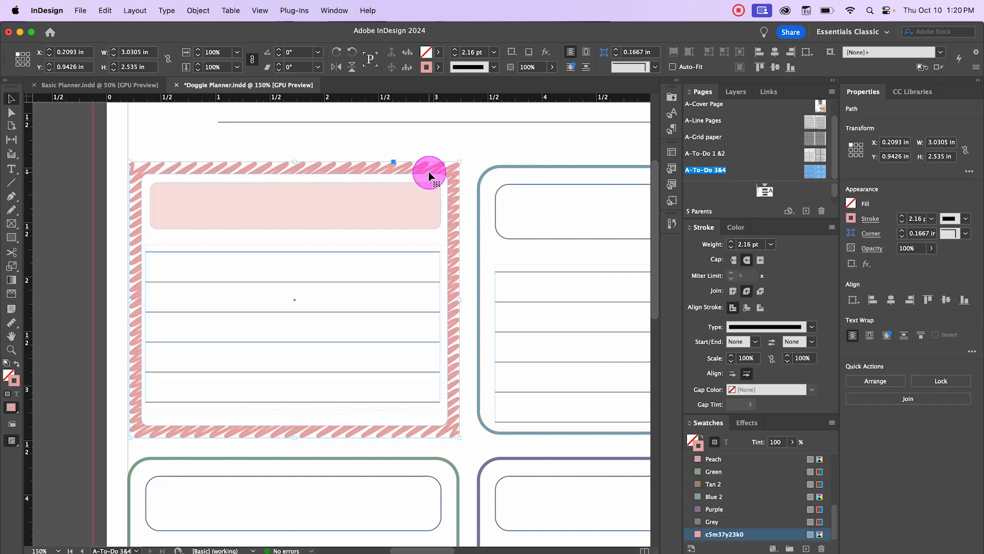
pyautogui.click(300, 254)
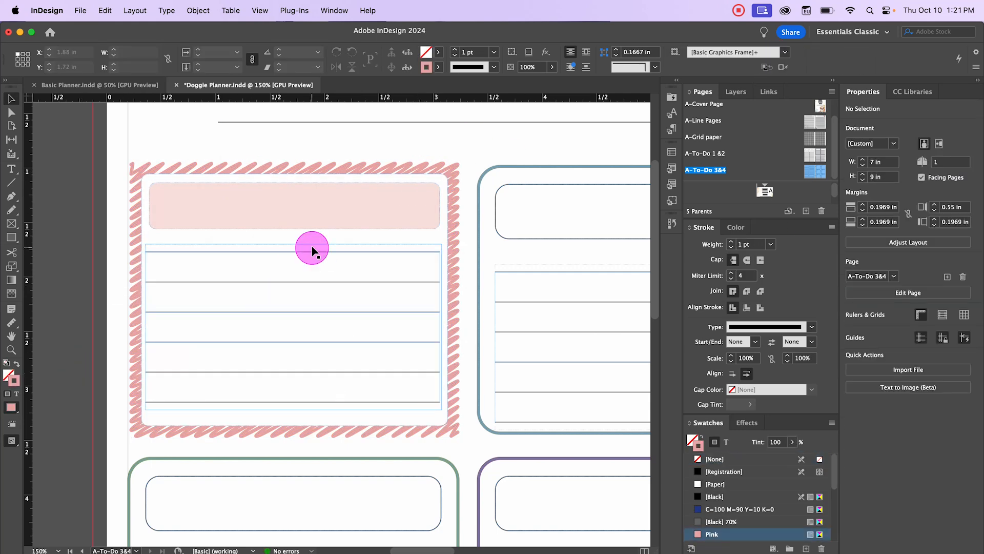
# Move the ruled lines frame down to Y 1.7694 in, narrow it to the header's 2.6669 in width and preview the page
pyautogui.click(366, 333)
pyautogui.press('Down')
pyautogui.press('Down')
pyautogui.press('Down')
pyautogui.press('Down')
pyautogui.press('Down')
pyautogui.moveTo(145, 335); pyautogui.dragTo(152, 335)
pyautogui.press('t')
pyautogui.moveTo(444, 333); pyautogui.dragTo(441, 333)
pyautogui.click(631, 463)
pyautogui.press('w')
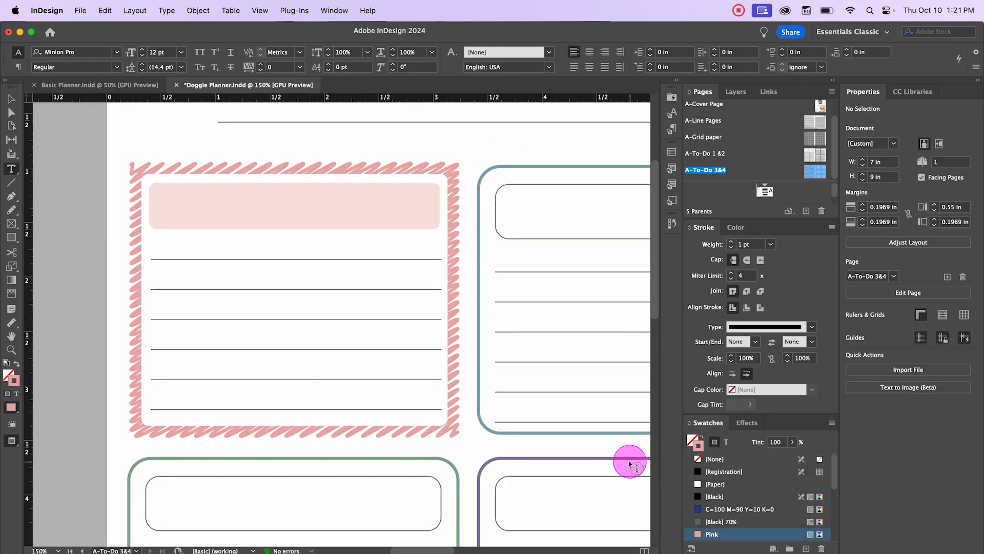
# Select the first three rows of the ruled table and check their cell style in the cell styles list
pyautogui.moveTo(235, 274); pyautogui.dragTo(317, 394)
pyautogui.click(672, 168)
pyautogui.click(12, 99)
pyautogui.click(226, 244)
pyautogui.doubleClick(241, 274)
pyautogui.moveTo(241, 275); pyautogui.dragTo(362, 331)
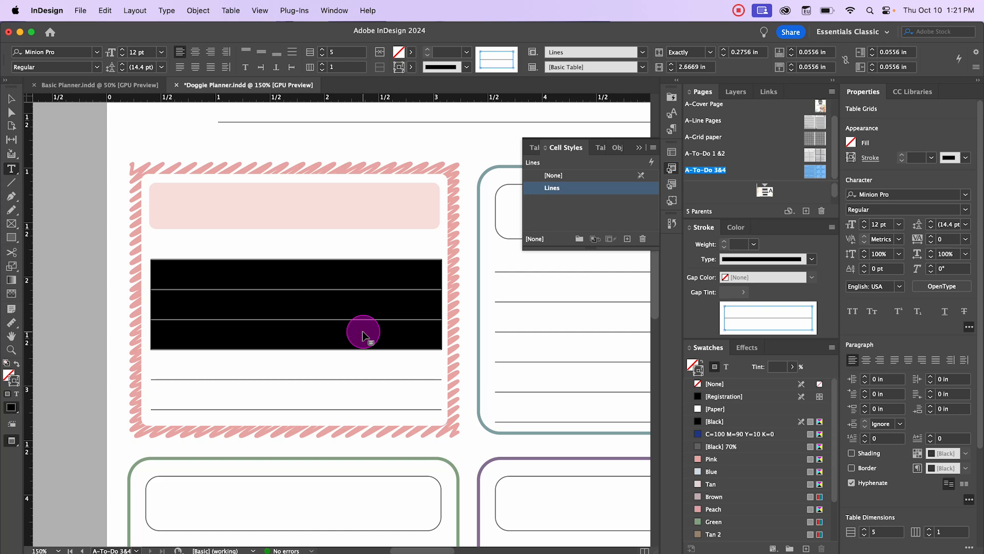
# Centre the ruled lines frame horizontally on the scribble border and return to the normal screen mode
pyautogui.press('Escape')
pyautogui.keyDown('shift'); pyautogui.click(316, 176); pyautogui.keyUp('shift')
pyautogui.click(831, 51)
pyautogui.click(84, 263)
pyautogui.click(231, 397)
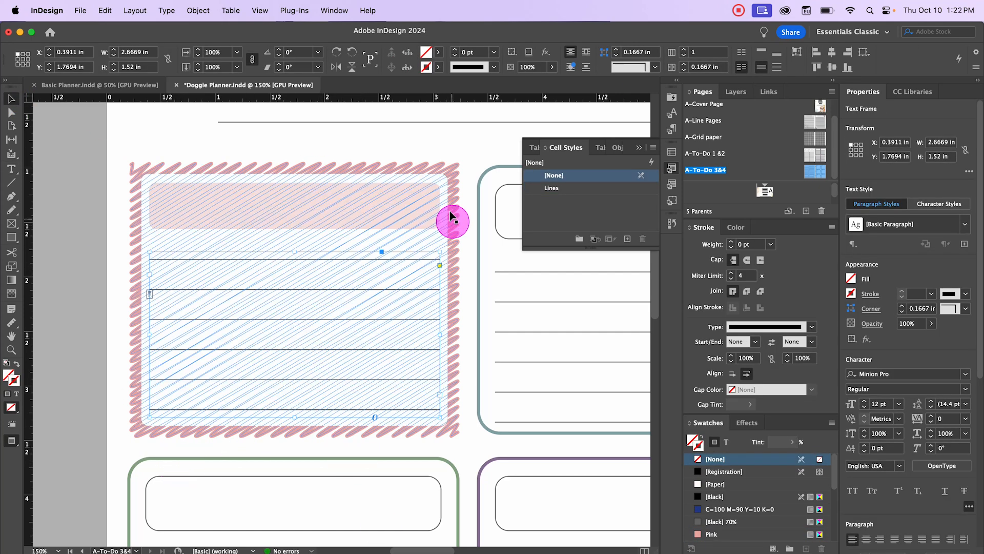
pyautogui.click(468, 198)
pyautogui.press('w')
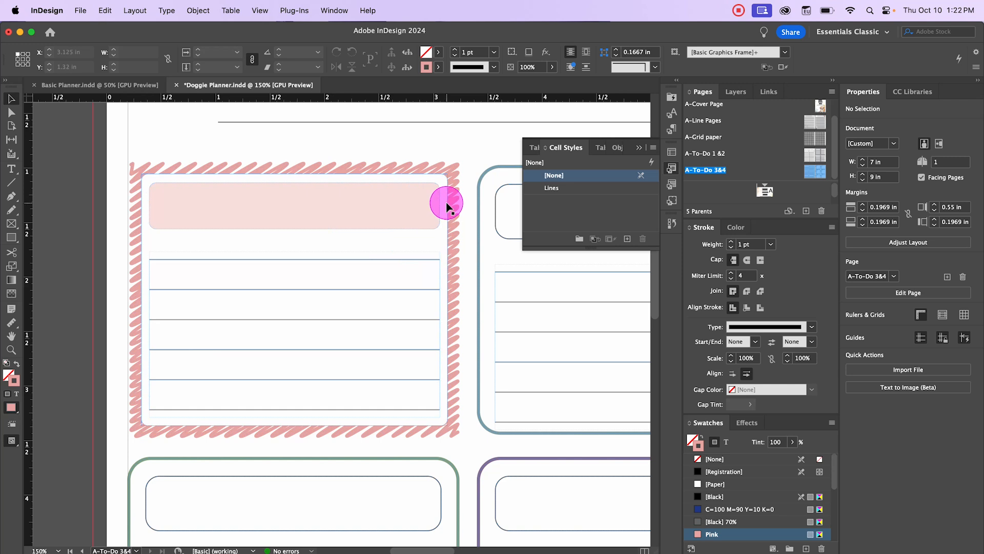
# Add a drop shadow to the white box with Normal blending and 24% opacity, with the preview on
pyautogui.click(446, 207)
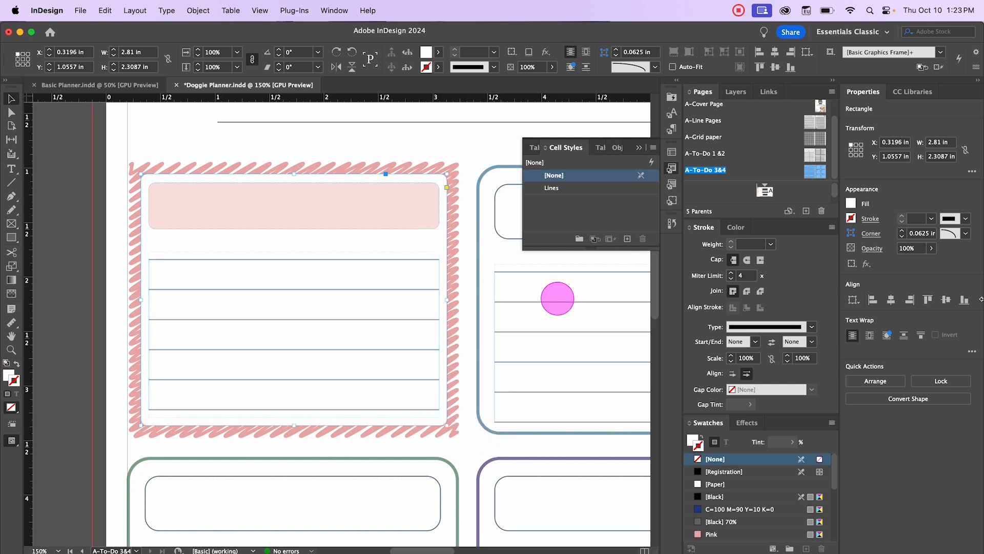
pyautogui.click(866, 265)
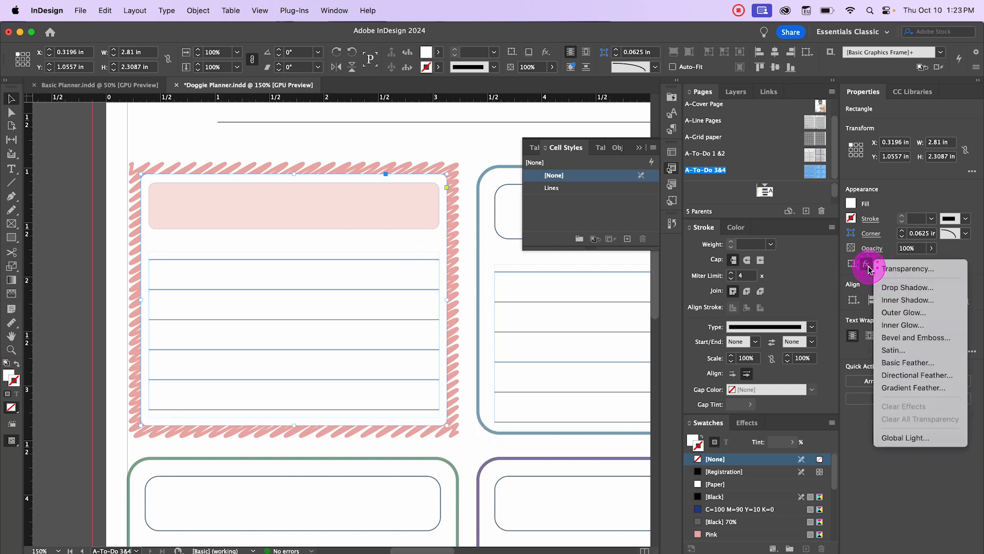
pyautogui.click(938, 287)
pyautogui.click(535, 250)
pyautogui.click(528, 264)
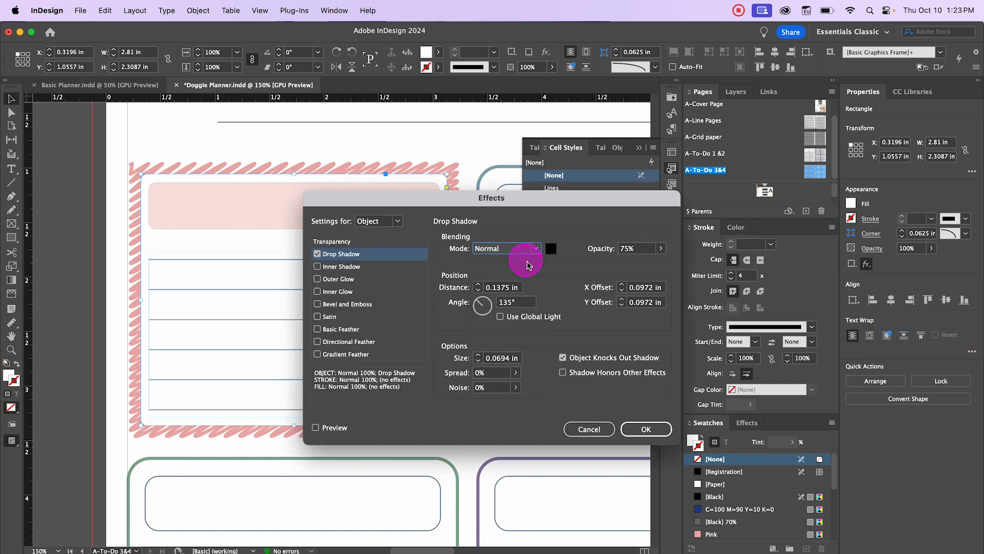
pyautogui.click(644, 248)
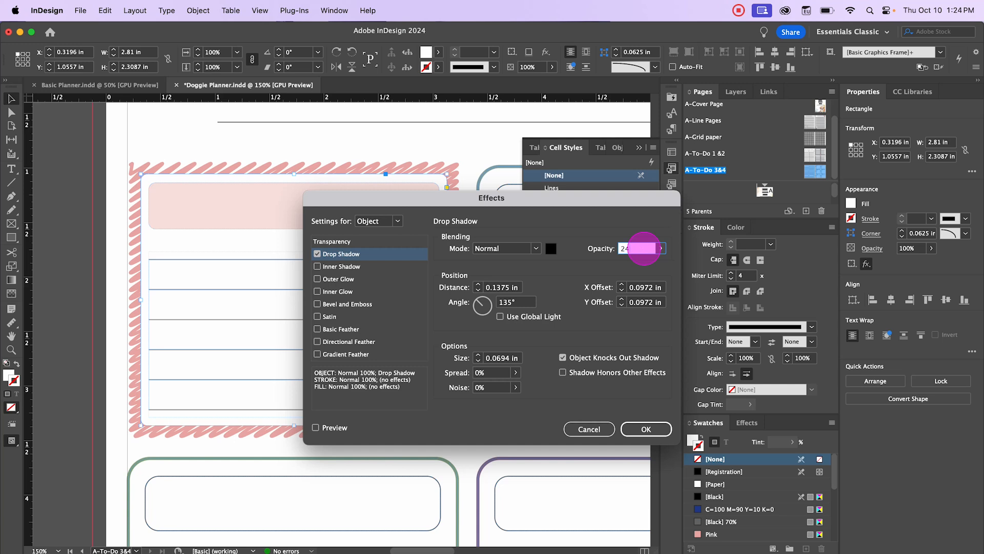
pyautogui.press('Tab')
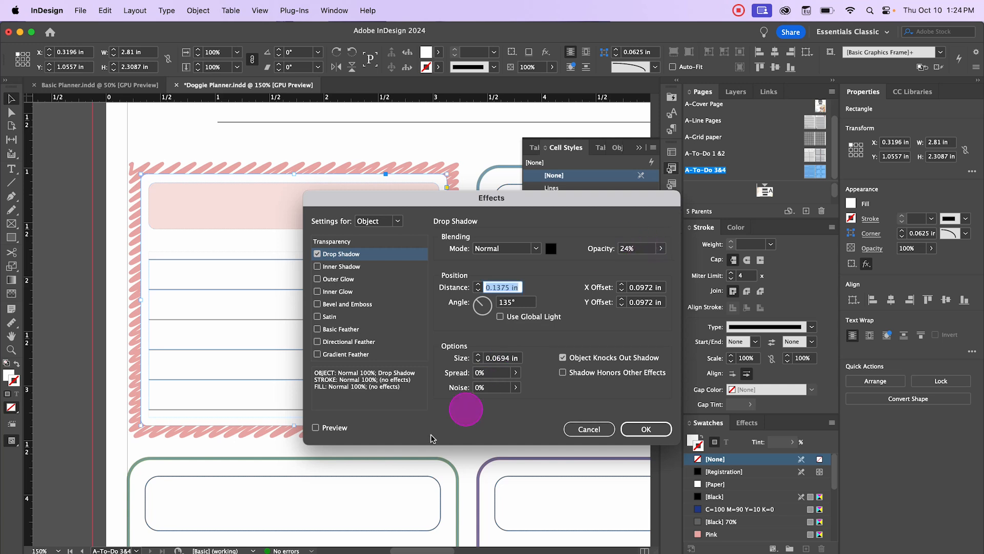
pyautogui.click(316, 428)
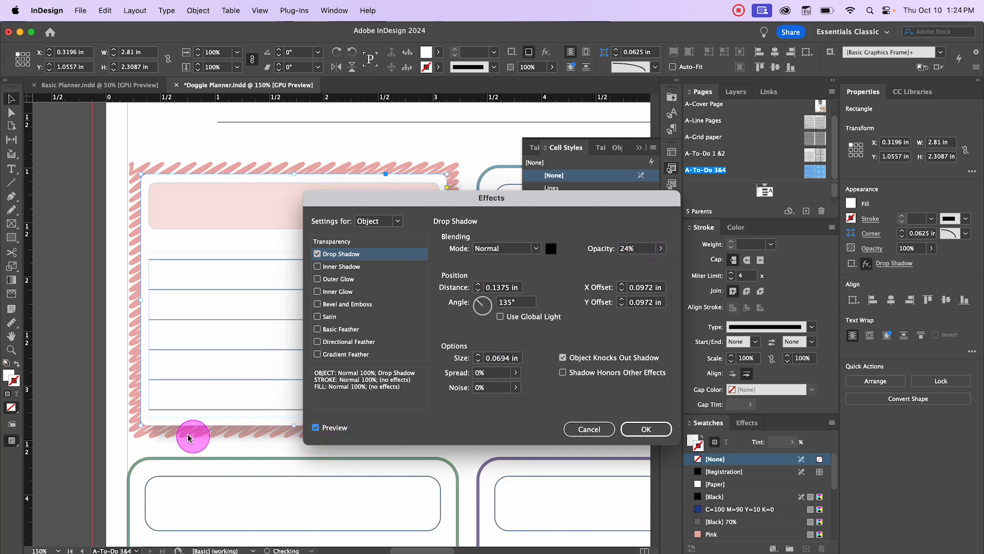
pyautogui.moveTo(414, 193); pyautogui.dragTo(609, 163)
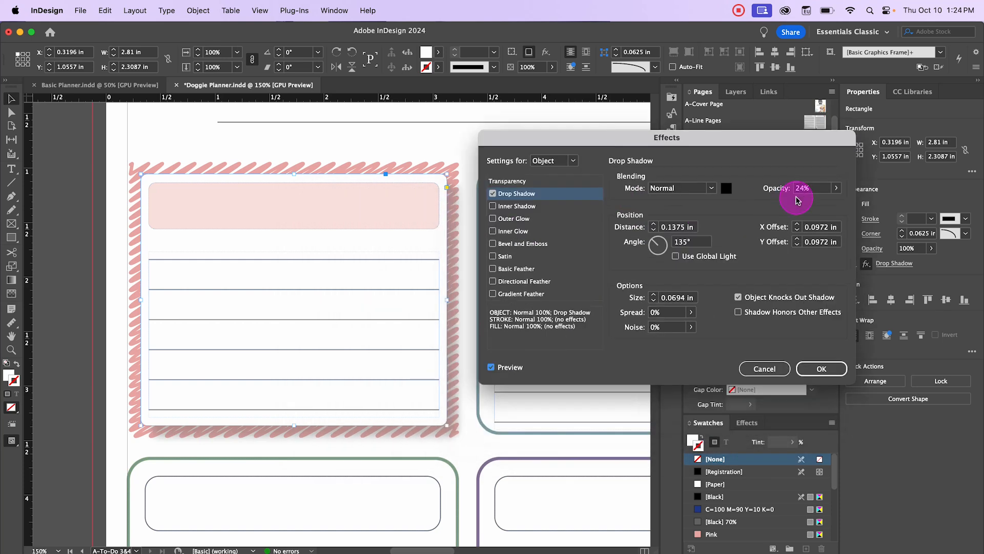
# Set the drop shadow's distance to 0.0225 in and its size to 0.0094 in, and apply the effect to the white box
pyautogui.doubleClick(682, 229)
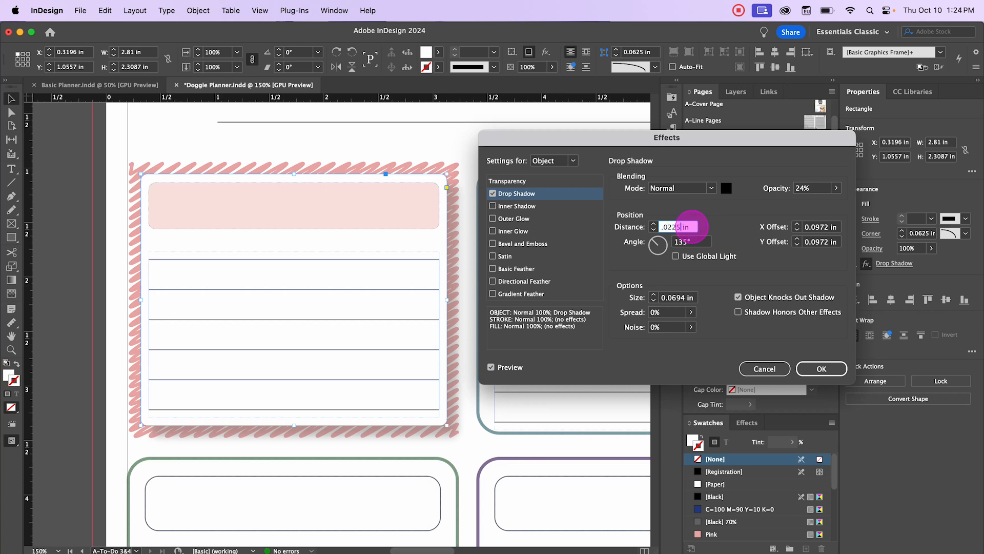
pyautogui.write('.0225')
pyautogui.press('Tab')
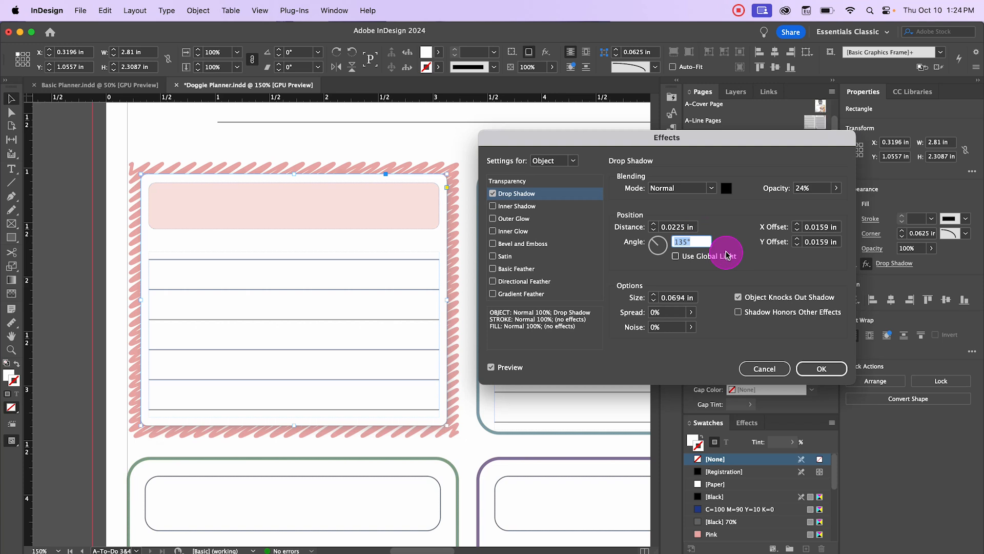
pyautogui.press('Tab')
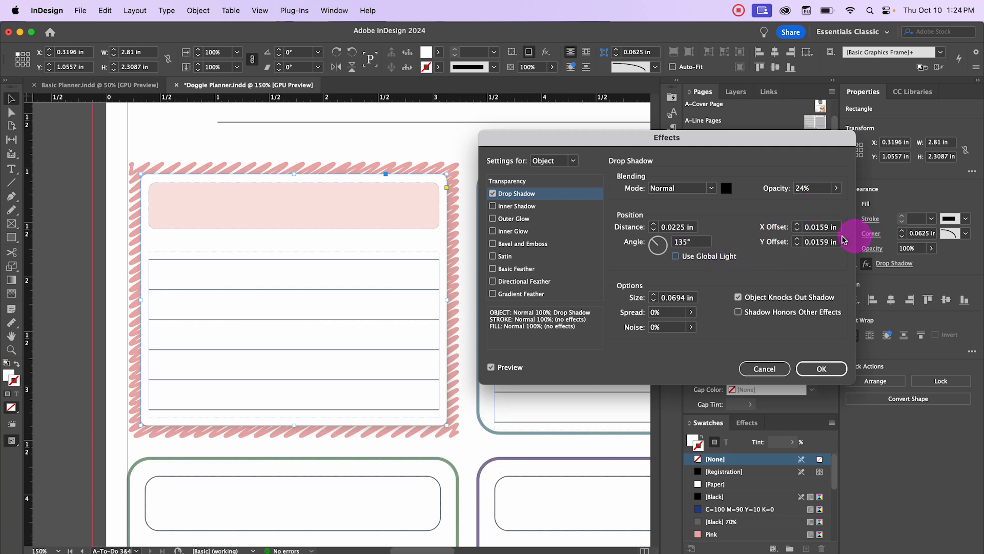
pyautogui.doubleClick(687, 302)
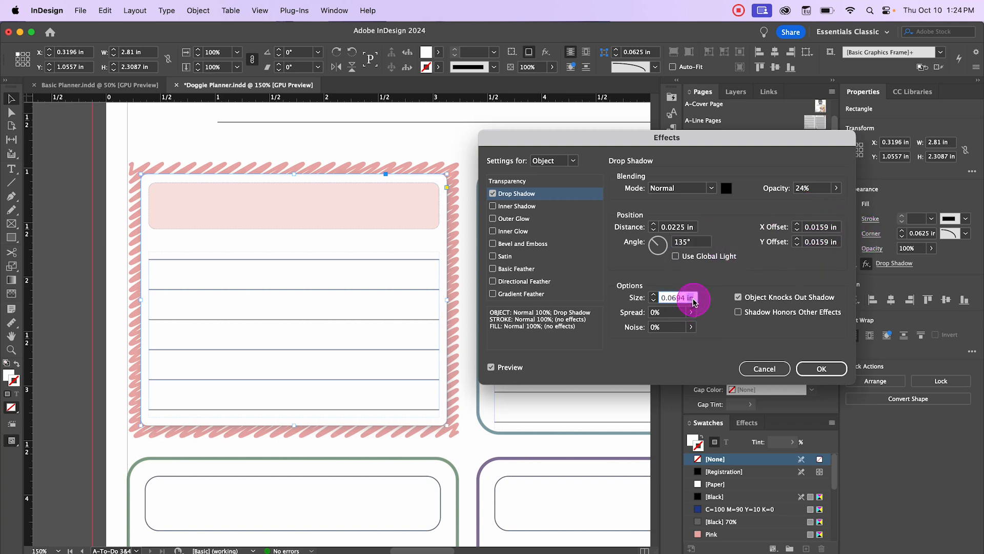
pyautogui.doubleClick(661, 302)
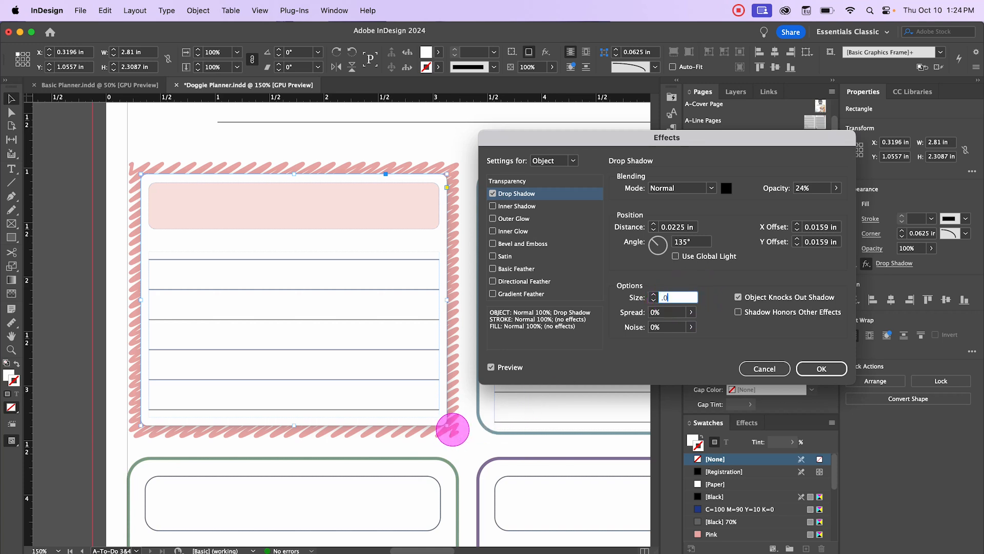
pyautogui.press('Tab')
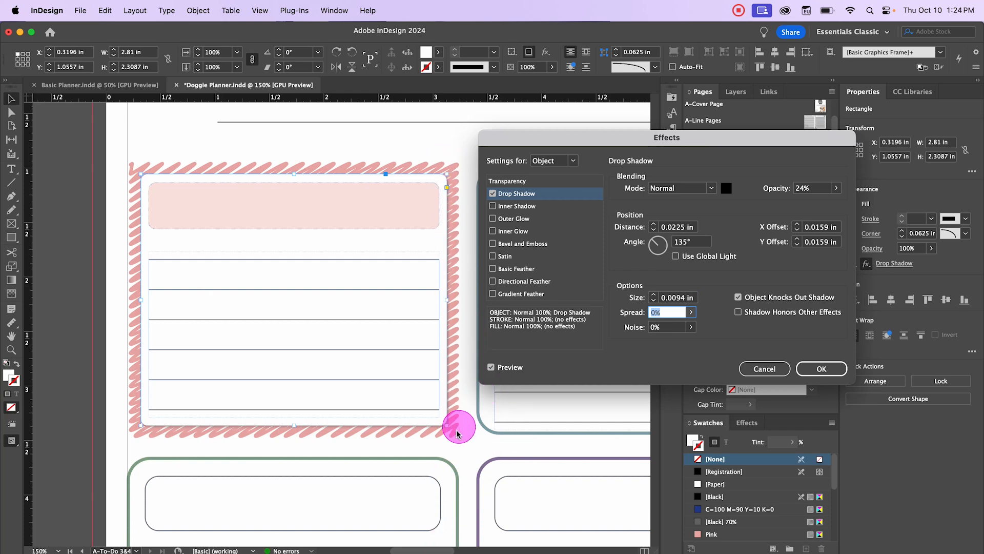
pyautogui.click(806, 368)
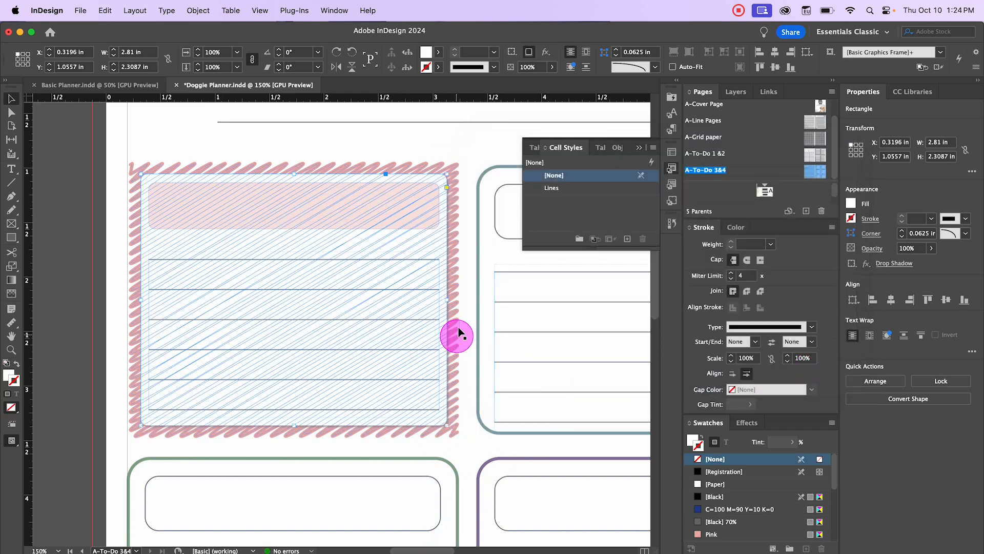
pyautogui.click(170, 130)
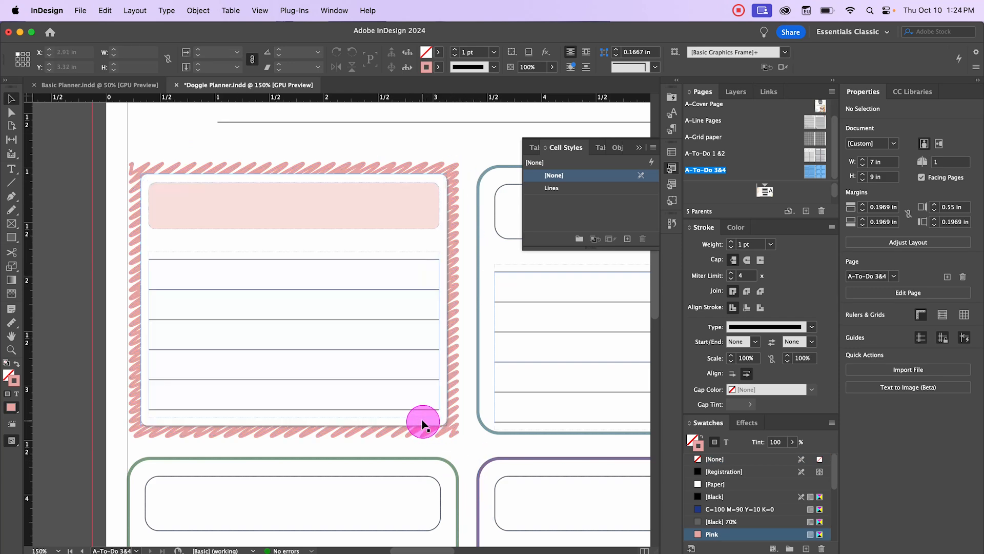
# Delete the other to-do boxes on the left page, keeping only the pink box and the title line
pyautogui.scroll(3, 422, 421)
pyautogui.scroll(-2, 495, 500)
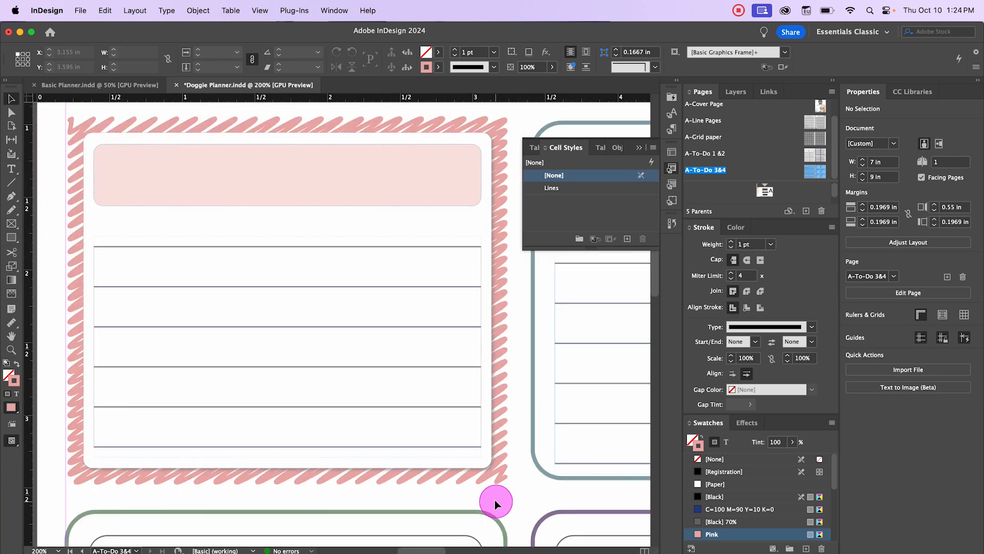
pyautogui.scroll(-3, 494, 500)
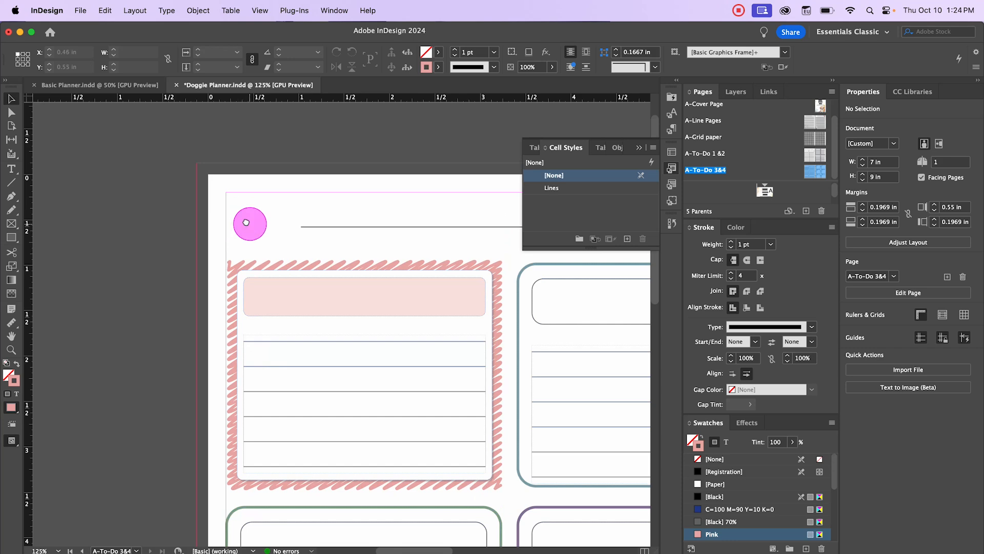
pyautogui.moveTo(246, 222); pyautogui.dragTo(123, 163)
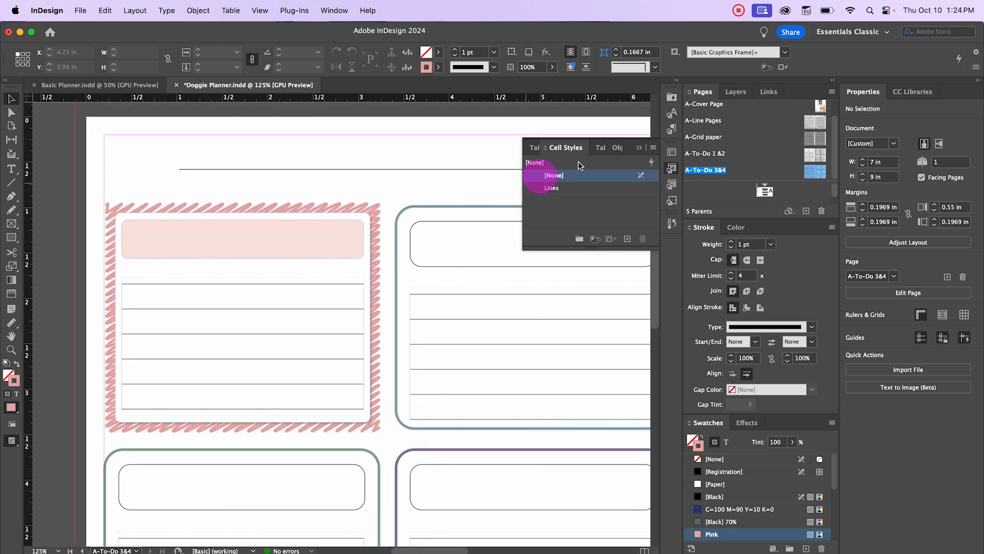
pyautogui.scroll(-3, 397, 291)
pyautogui.moveTo(187, 305); pyautogui.dragTo(461, 475)
pyautogui.press('Delete')
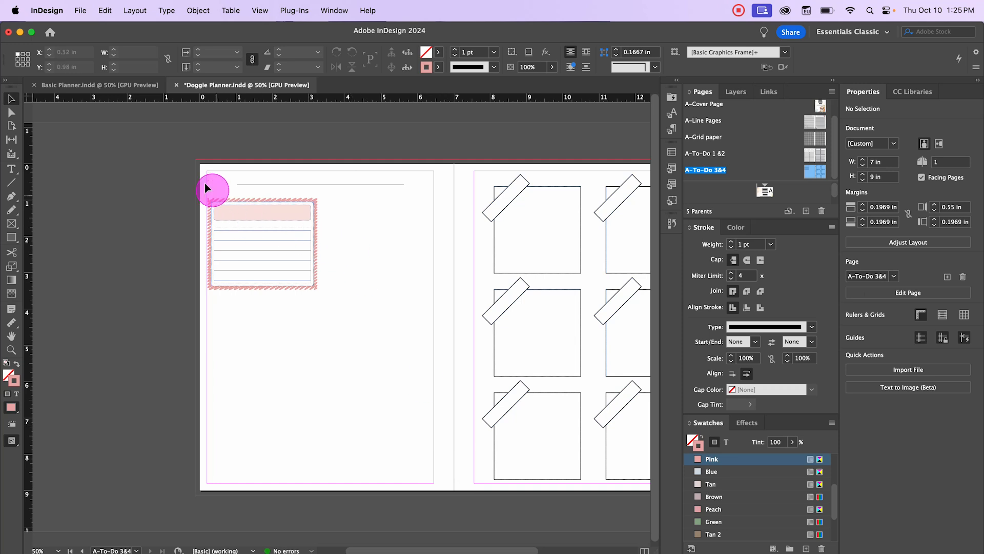
# Duplicate the complete pink to-do box beside the original, flush with the left page's inner margin
pyautogui.moveTo(207, 183); pyautogui.dragTo(335, 287)
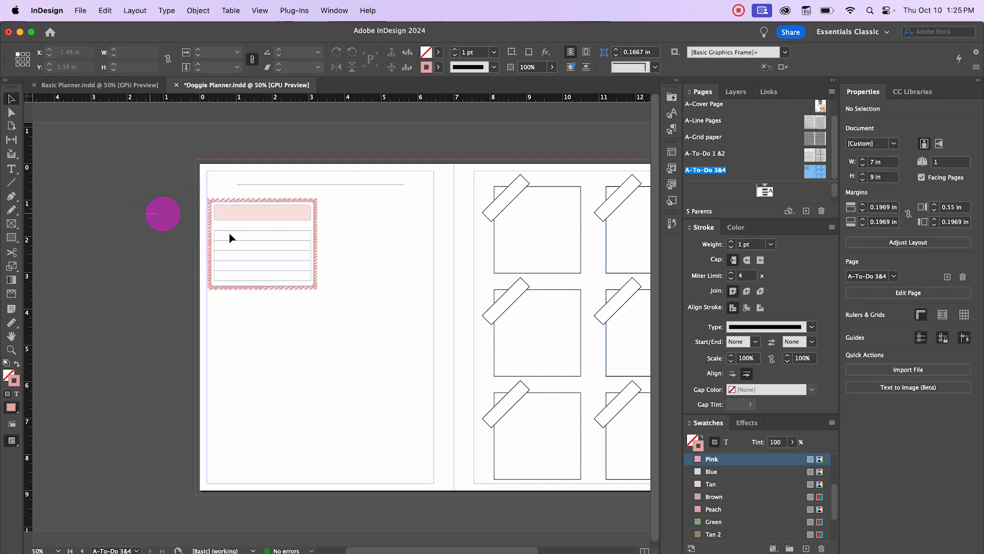
pyautogui.moveTo(147, 212); pyautogui.dragTo(333, 287)
pyautogui.moveTo(247, 215); pyautogui.dragTo(362, 217)
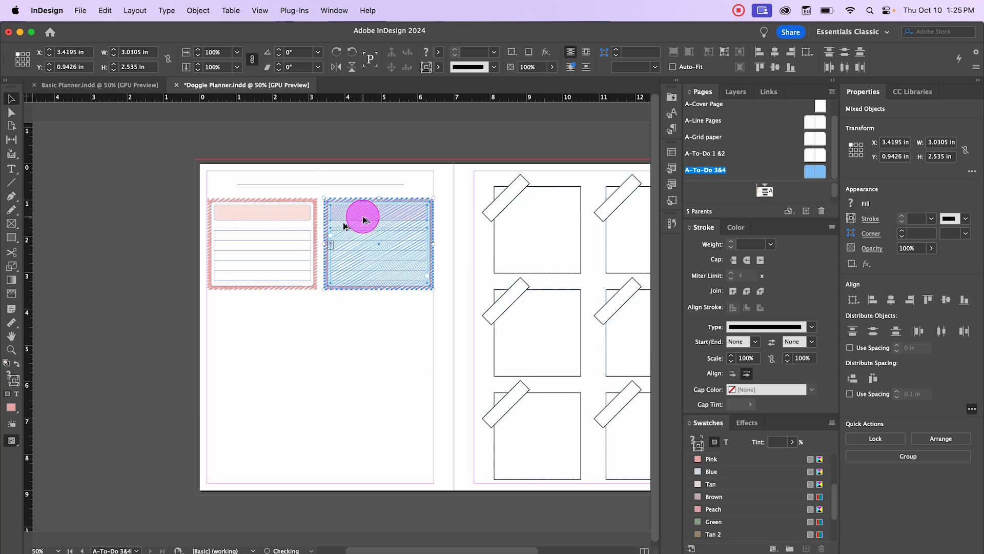
# Duplicate the pair of pink boxes twice downward to form a second row and a third row ending at the bottom margin
pyautogui.moveTo(370, 229); pyautogui.dragTo(370, 325)
pyautogui.moveTo(371, 324); pyautogui.dragTo(371, 319)
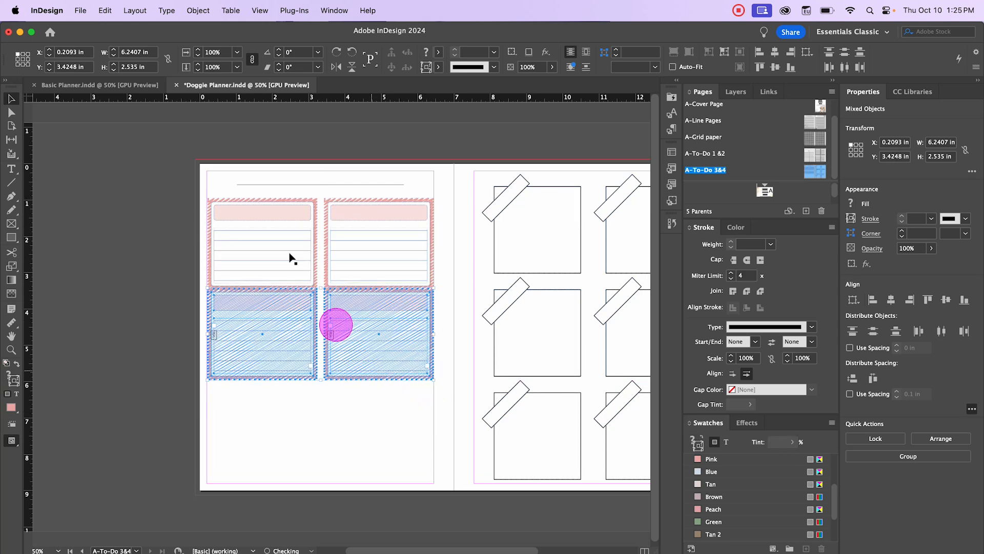
pyautogui.press('Down')
pyautogui.press('Down')
pyautogui.press('Down')
pyautogui.press('Down')
pyautogui.press('Down')
pyautogui.press('Down')
pyautogui.press('Down')
pyautogui.press('Down')
pyautogui.press('Down')
pyautogui.press('Down')
pyautogui.press('Down')
pyautogui.press('Down')
pyautogui.press('Down')
pyautogui.press('Down')
pyautogui.press('Down')
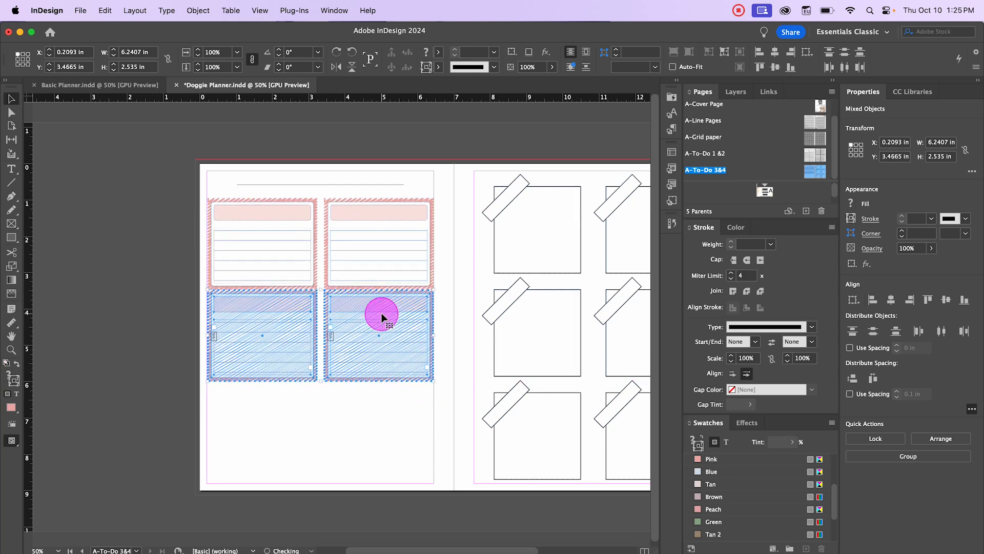
pyautogui.press('Down')
pyautogui.press('Down')
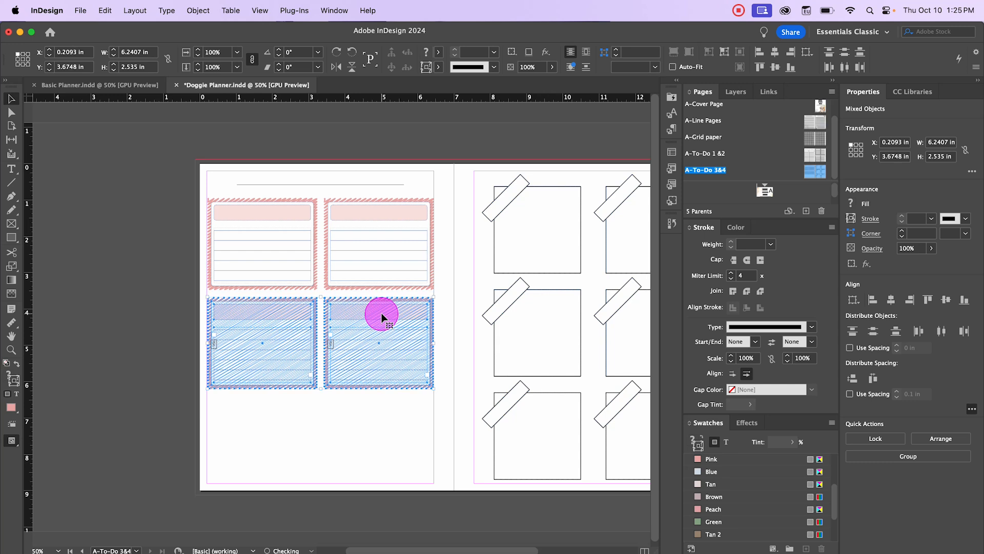
pyautogui.moveTo(362, 323); pyautogui.dragTo(378, 421)
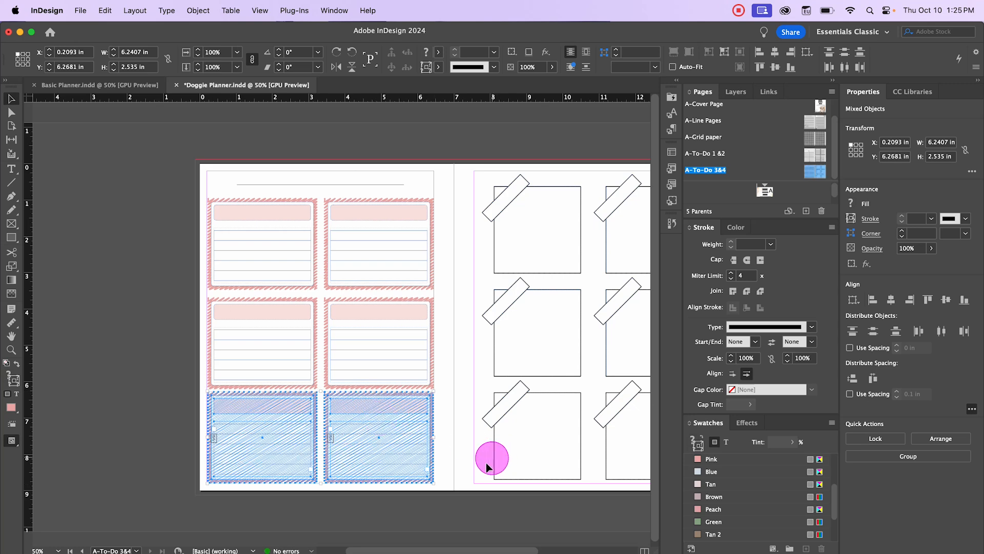
# Nudge the middle row of to-do boxes up so it sits evenly between the top and bottom rows
pyautogui.click(125, 400)
pyautogui.moveTo(166, 330); pyautogui.dragTo(436, 356)
pyautogui.moveTo(159, 306); pyautogui.dragTo(460, 364)
pyautogui.press('Up')
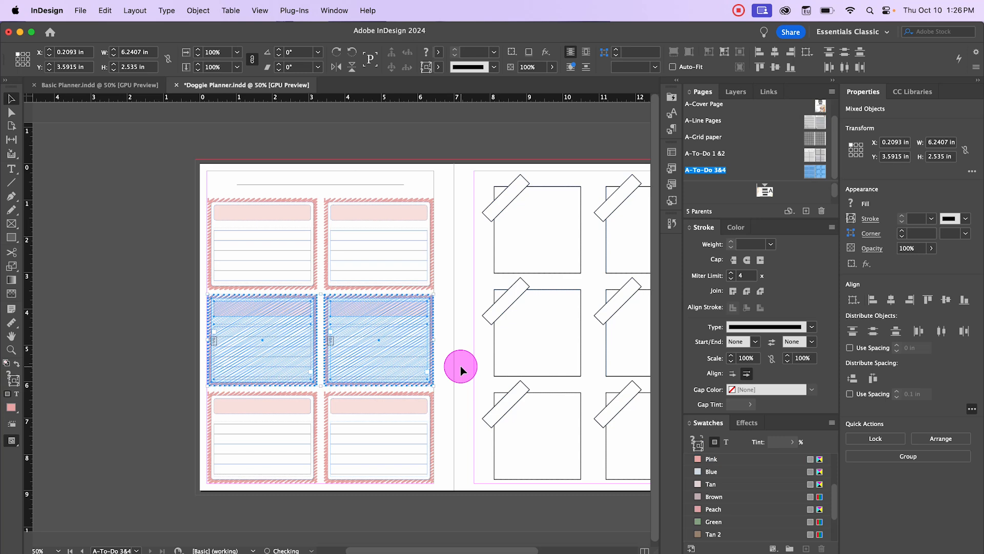
pyautogui.click(131, 291)
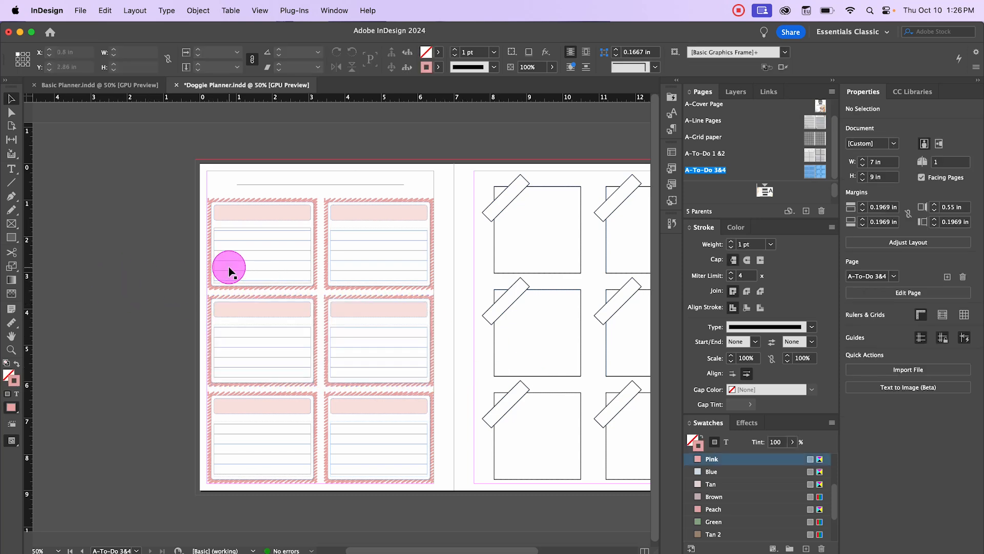
# Set the scribble borders of the top-left, middle-right and bottom-left boxes to the Blue stroke colour
pyautogui.press('super+1')
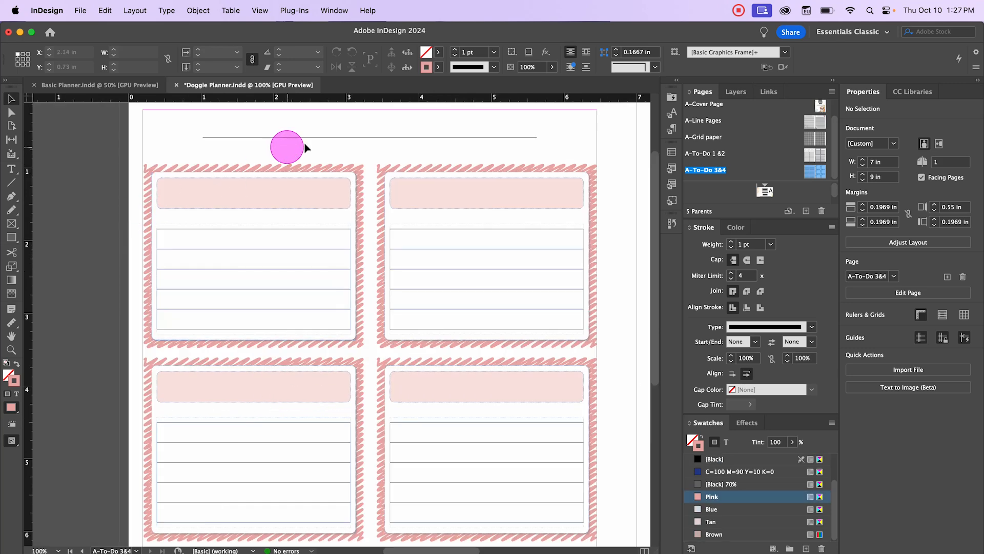
pyautogui.click(333, 165)
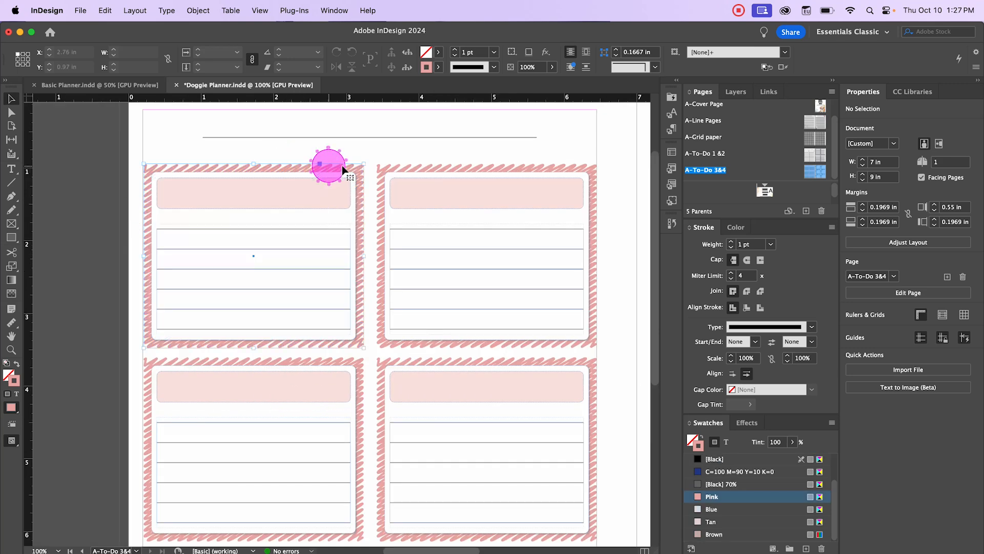
pyautogui.click(440, 67)
pyautogui.click(338, 193)
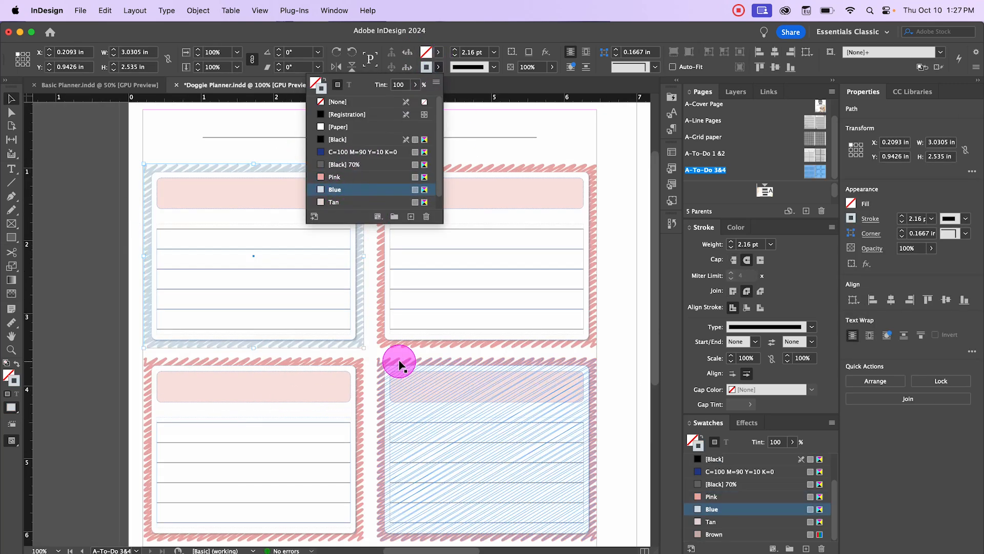
pyautogui.click(400, 359)
pyautogui.click(439, 67)
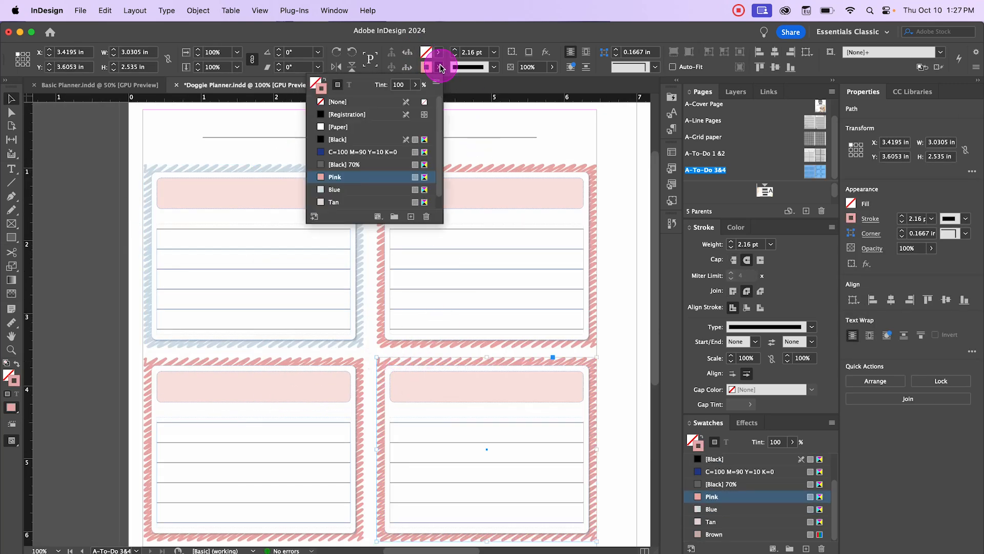
pyautogui.click(334, 191)
pyautogui.scroll(-5, 382, 333)
pyautogui.click(362, 296)
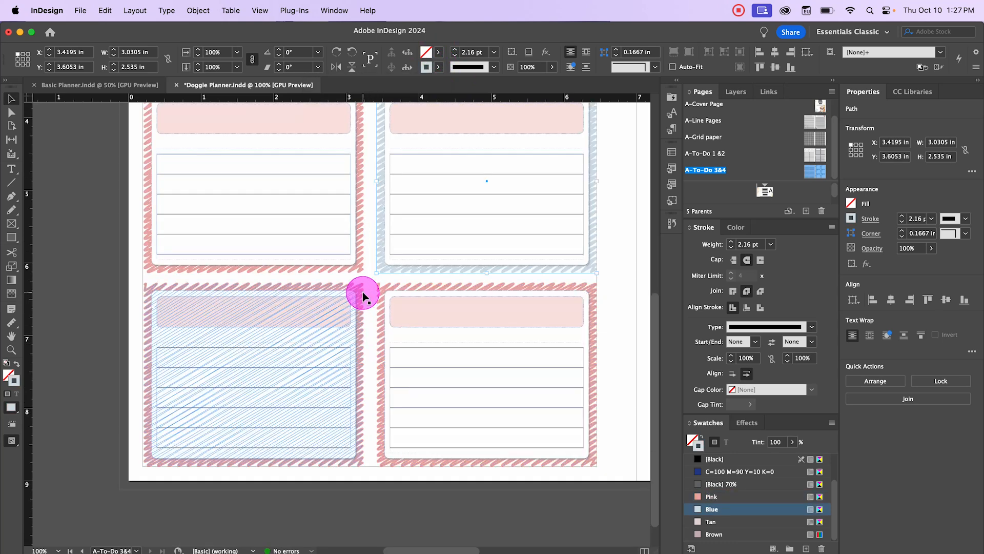
pyautogui.click(440, 68)
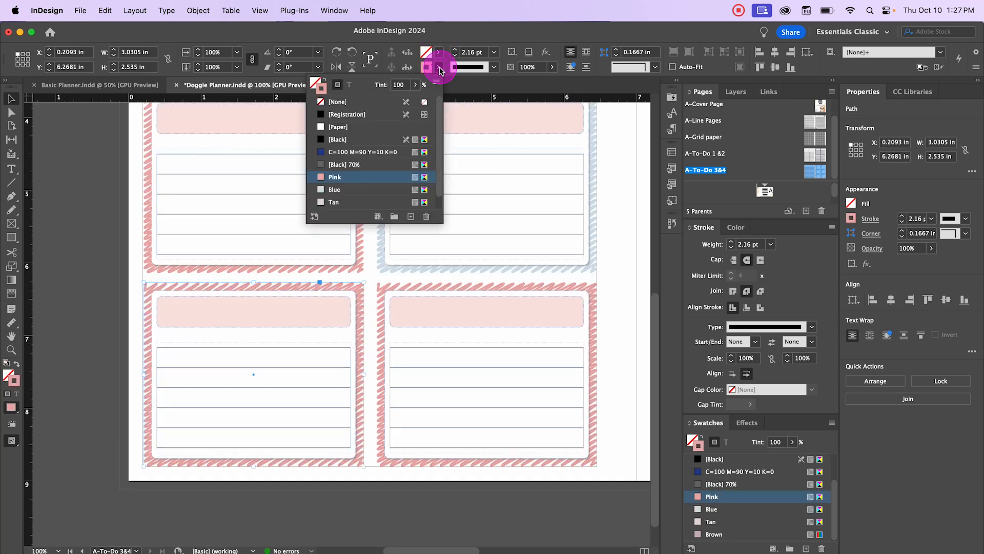
pyautogui.click(334, 189)
# Set the header fill of the top-left box to Blue, keeping the 30% tint
pyautogui.scroll(-8, 276, 324)
pyautogui.click(287, 217)
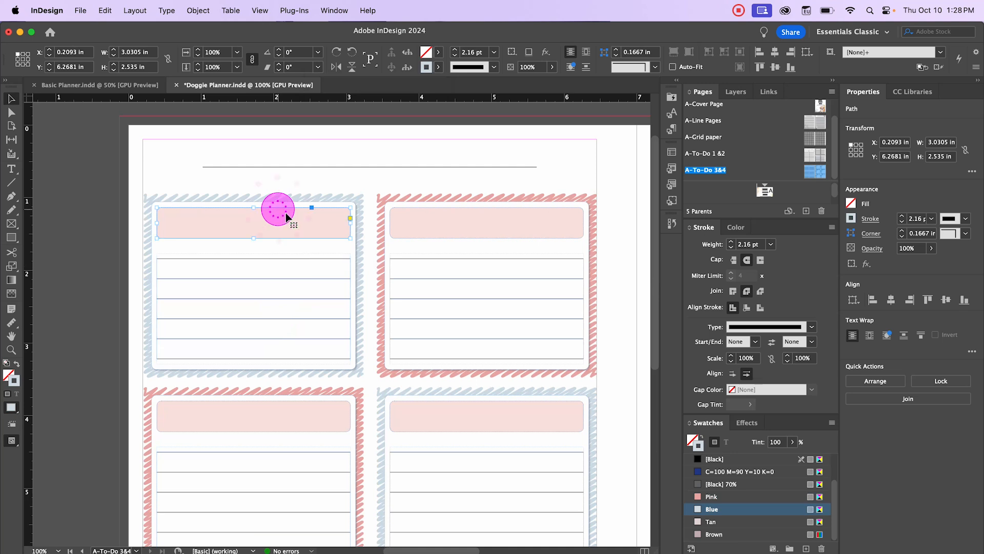
pyautogui.click(438, 53)
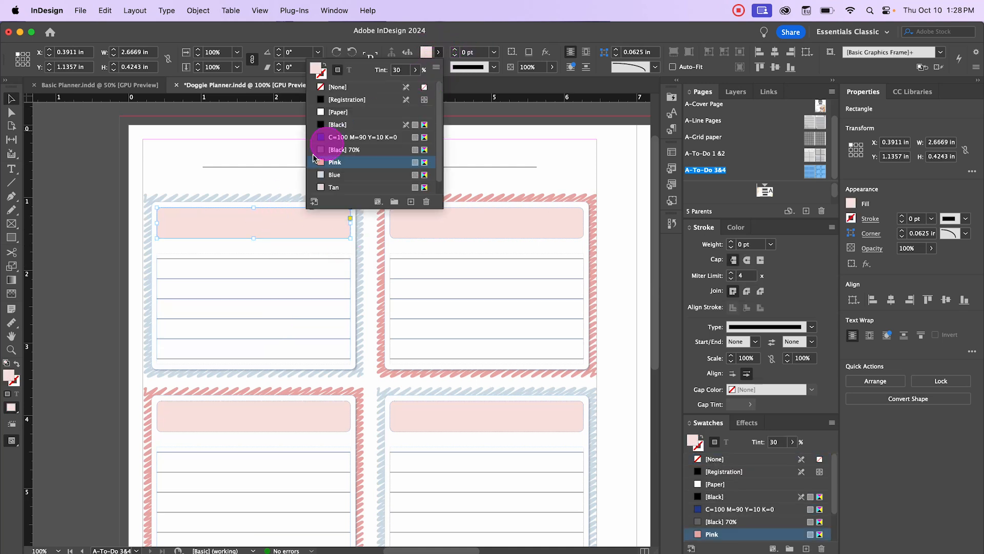
pyautogui.click(334, 175)
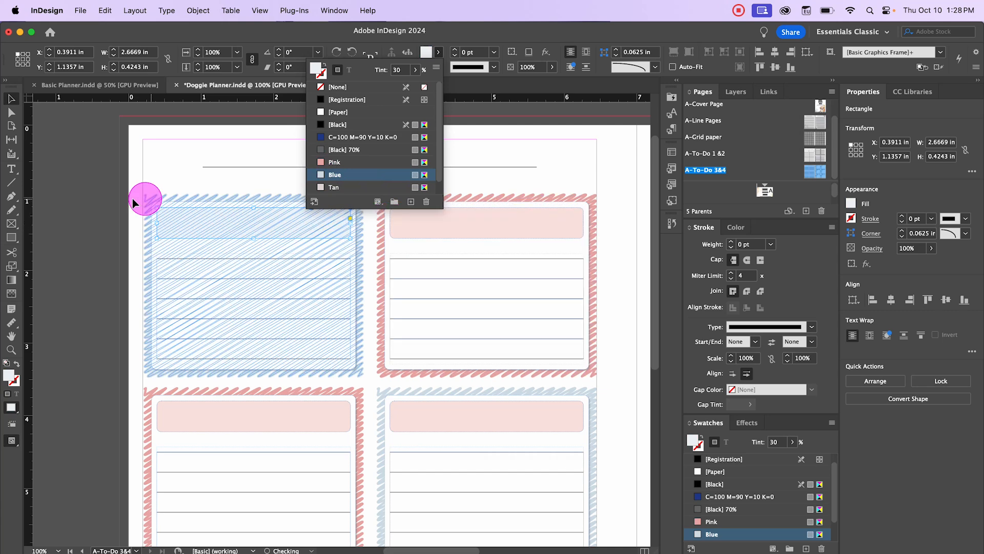
pyautogui.click(107, 200)
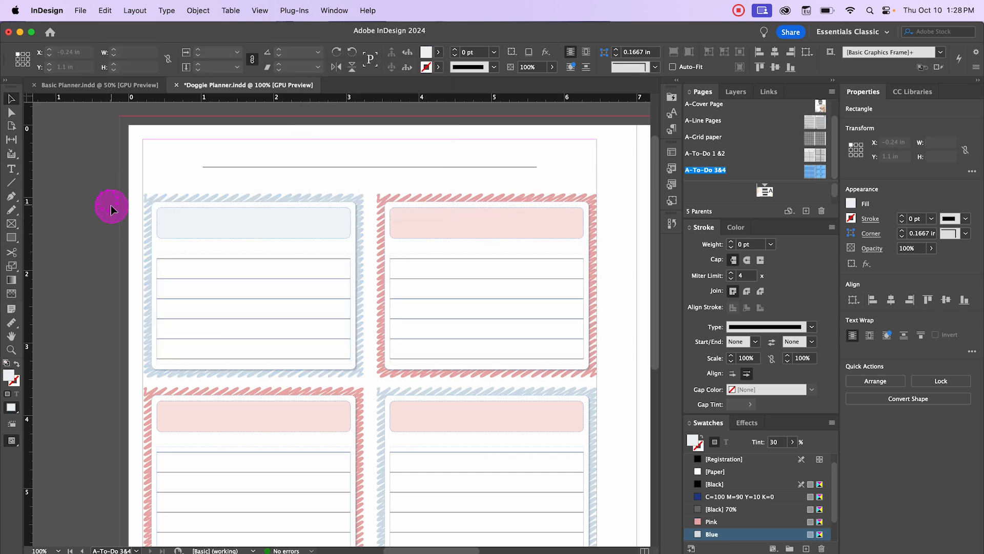
pyautogui.click(268, 219)
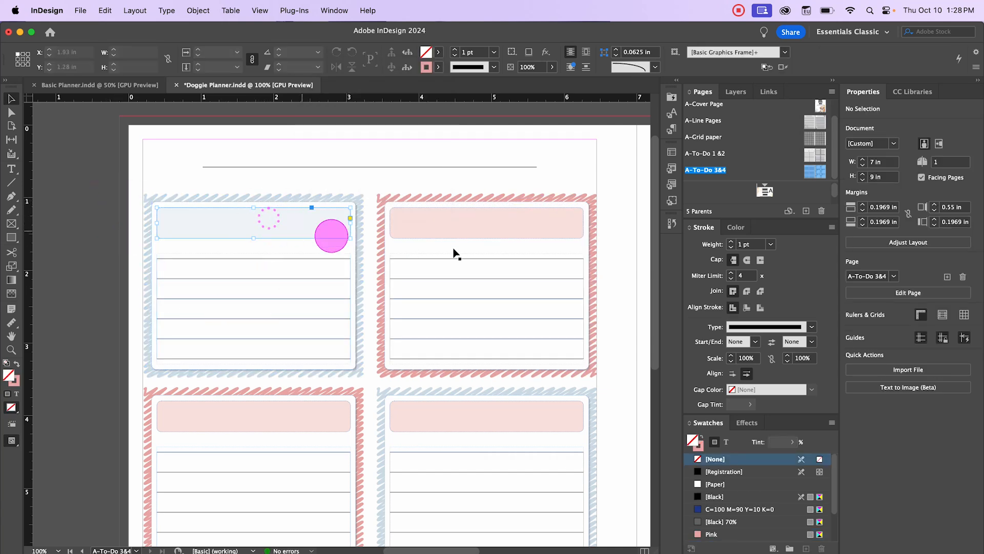
pyautogui.click(83, 253)
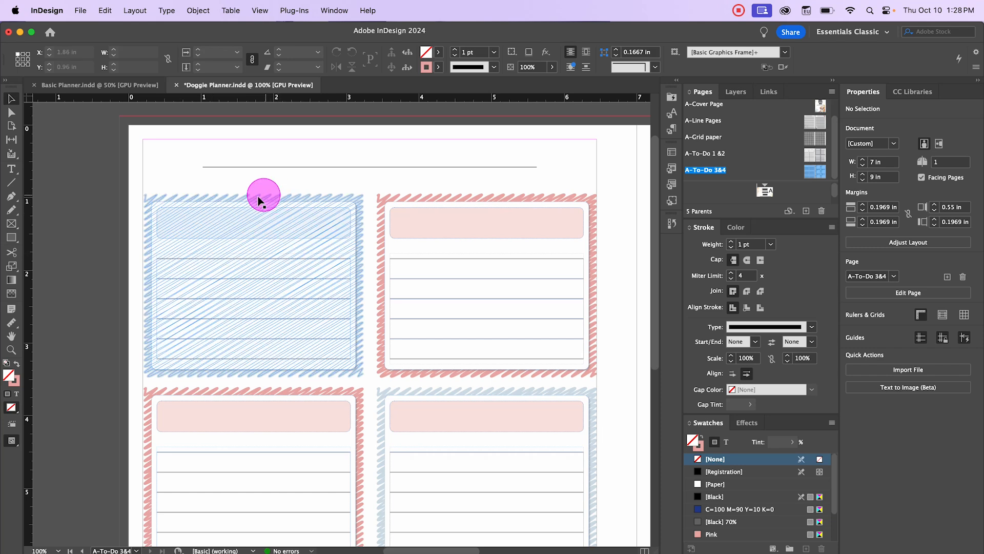
pyautogui.scroll(2, 242, 193)
pyautogui.scroll(2, 242, 194)
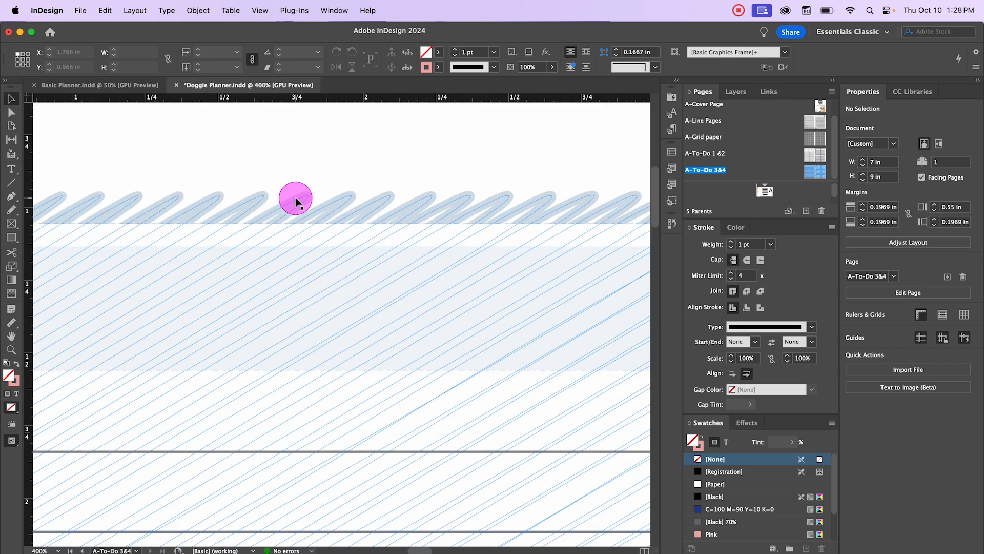
pyautogui.scroll(-4, 296, 198)
pyautogui.scroll(-1, 296, 200)
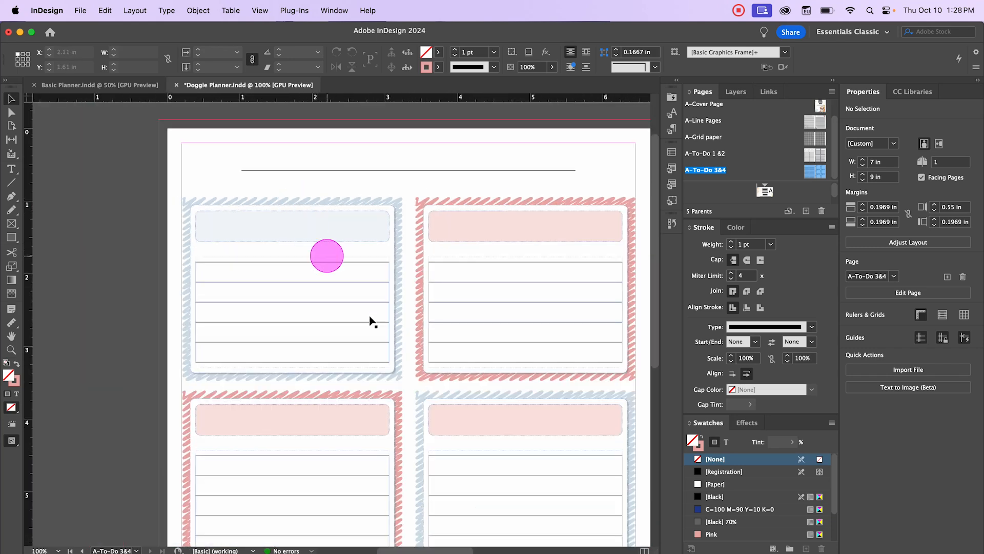
# Set the header fills of the middle-right and bottom-left boxes to Blue, keeping the 30% tint
pyautogui.scroll(-5, 410, 290)
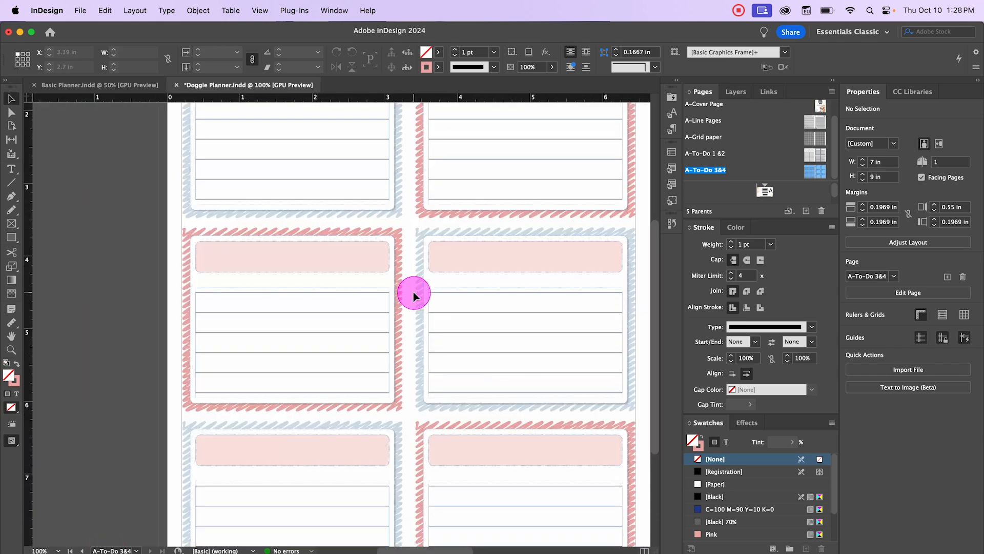
pyautogui.click(492, 268)
pyautogui.click(441, 53)
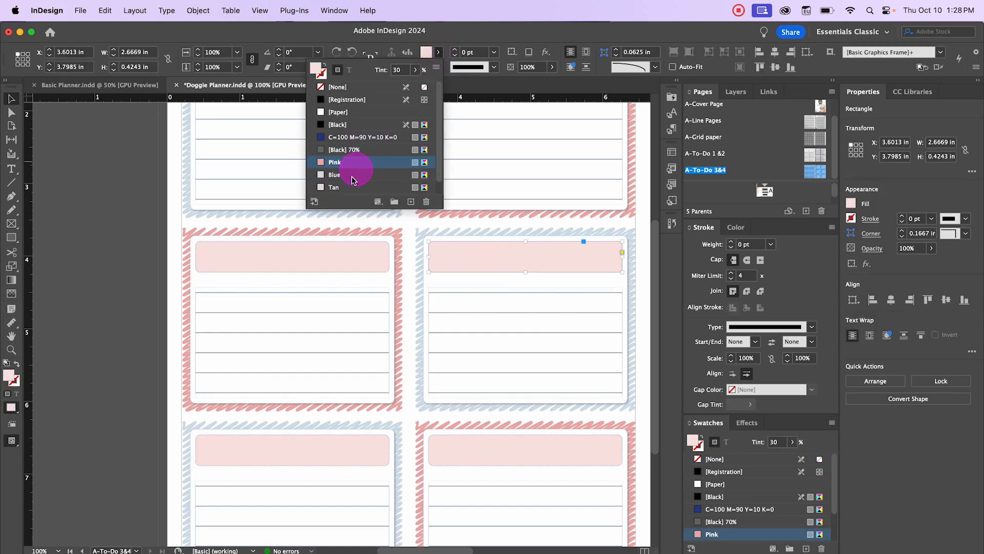
pyautogui.click(348, 177)
pyautogui.click(347, 451)
pyautogui.click(410, 69)
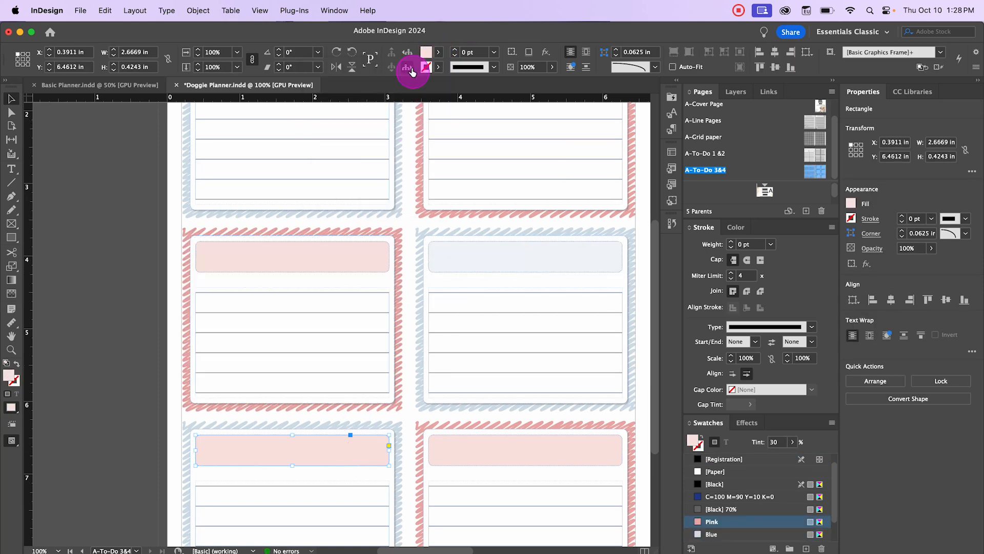
pyautogui.click(436, 53)
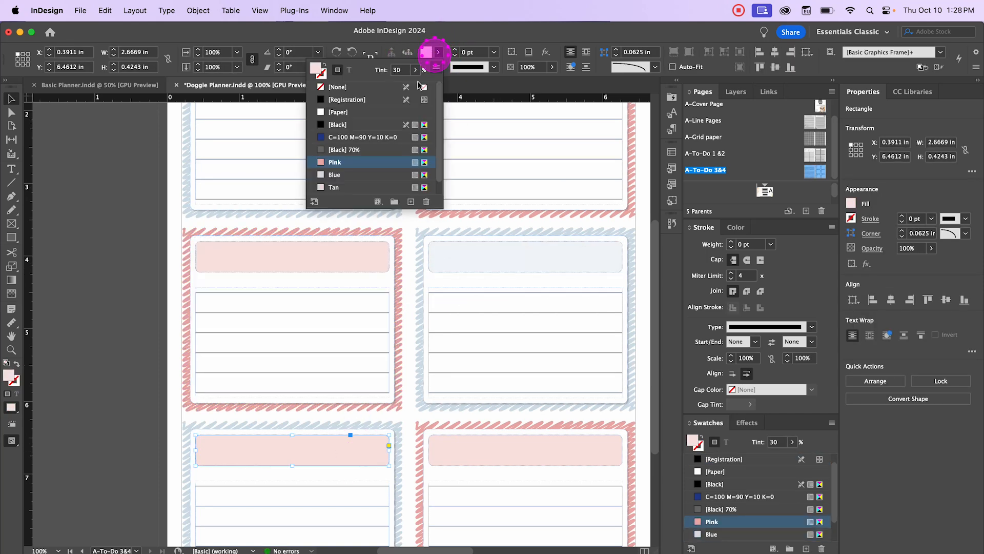
pyautogui.click(333, 175)
pyautogui.click(136, 210)
# Place 01 copy.jpg from the Episode 5 graphics folder on the pasteboard above the top-left note, about 1.44 in square
pyautogui.press('super+minus')
pyautogui.press('super+minus')
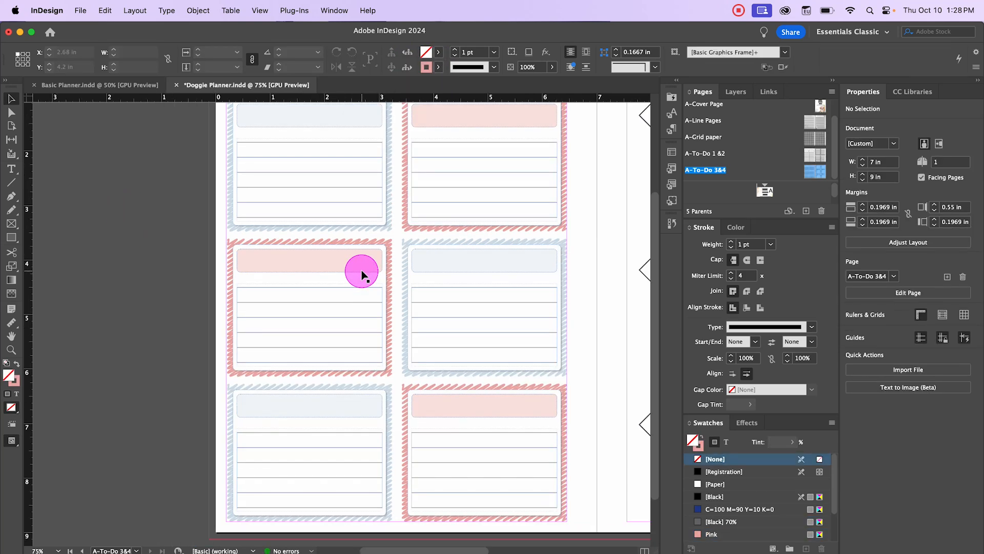
pyautogui.moveTo(512, 271); pyautogui.dragTo(305, 273)
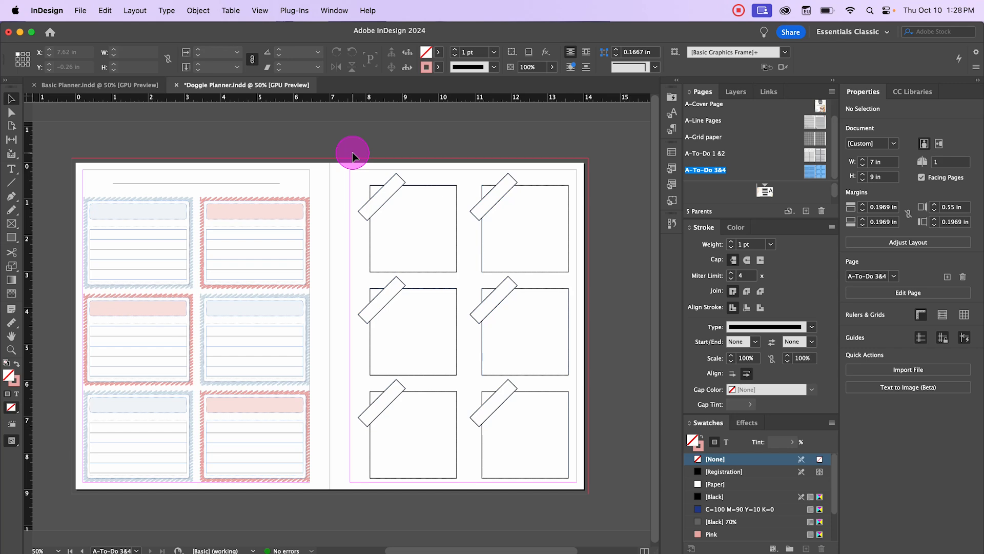
pyautogui.scroll(3, 400, 166)
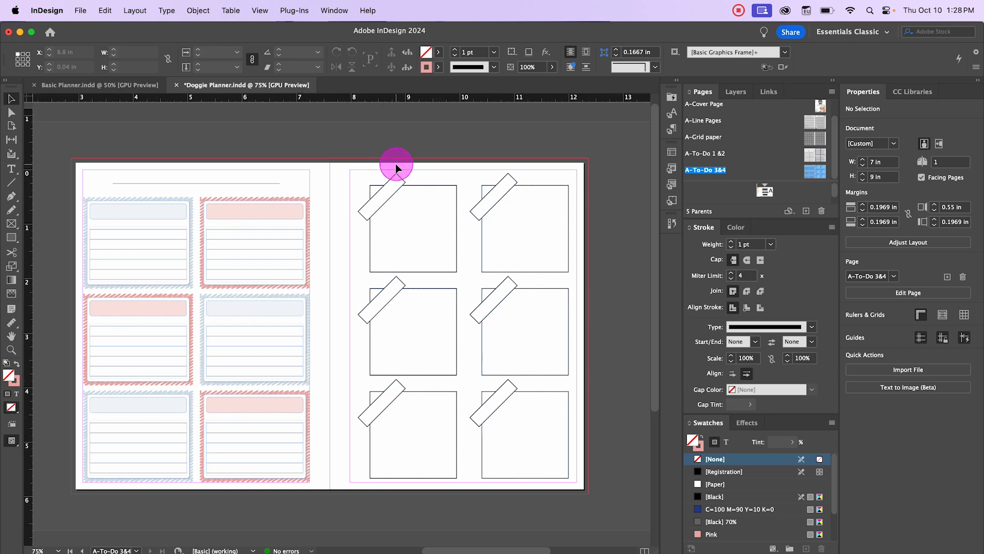
pyautogui.moveTo(526, 205); pyautogui.dragTo(373, 189)
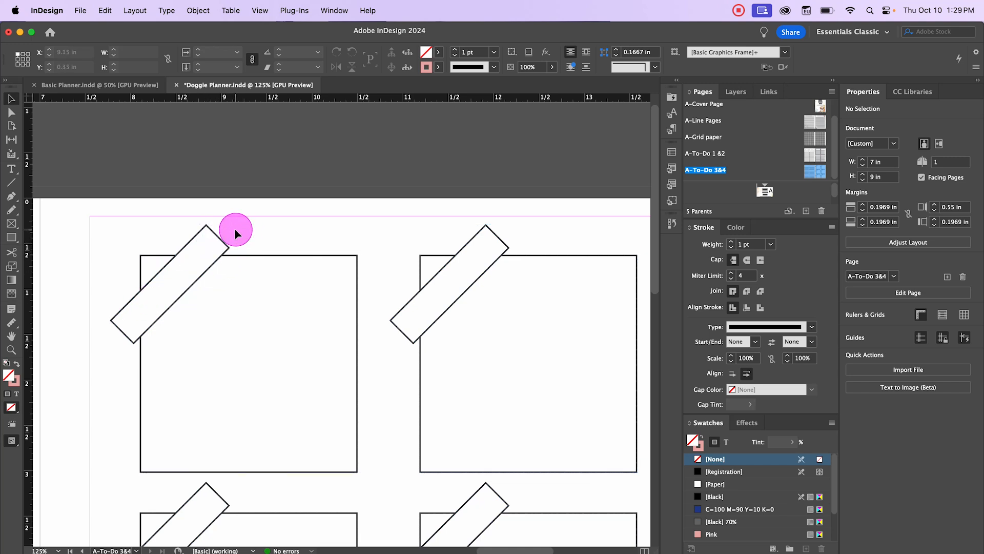
pyautogui.click(81, 11)
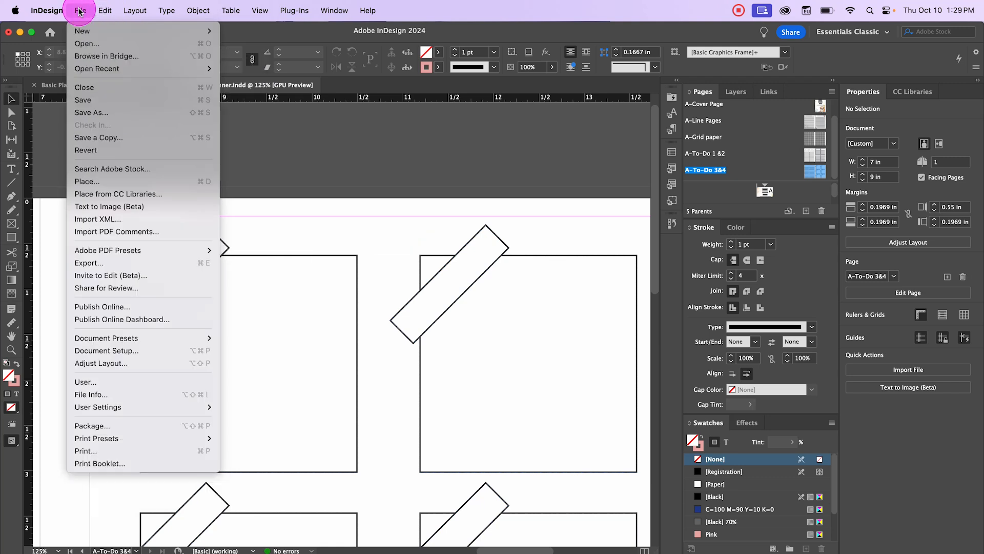
pyautogui.click(119, 183)
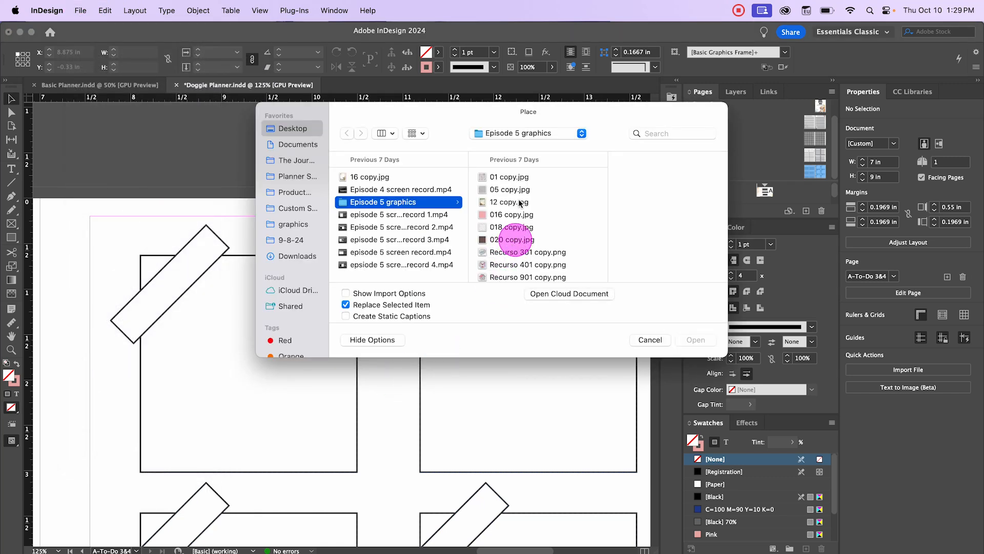
pyautogui.click(504, 178)
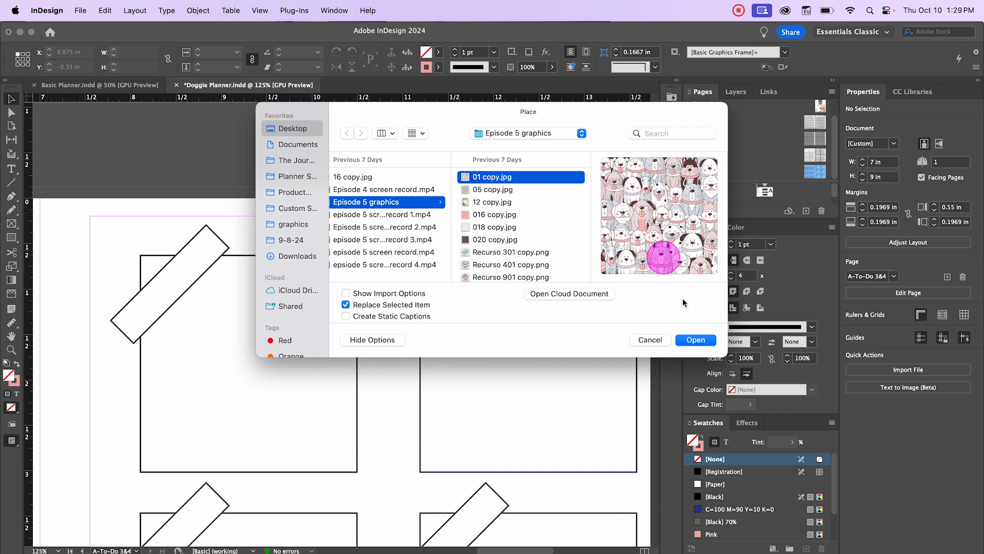
pyautogui.click(695, 340)
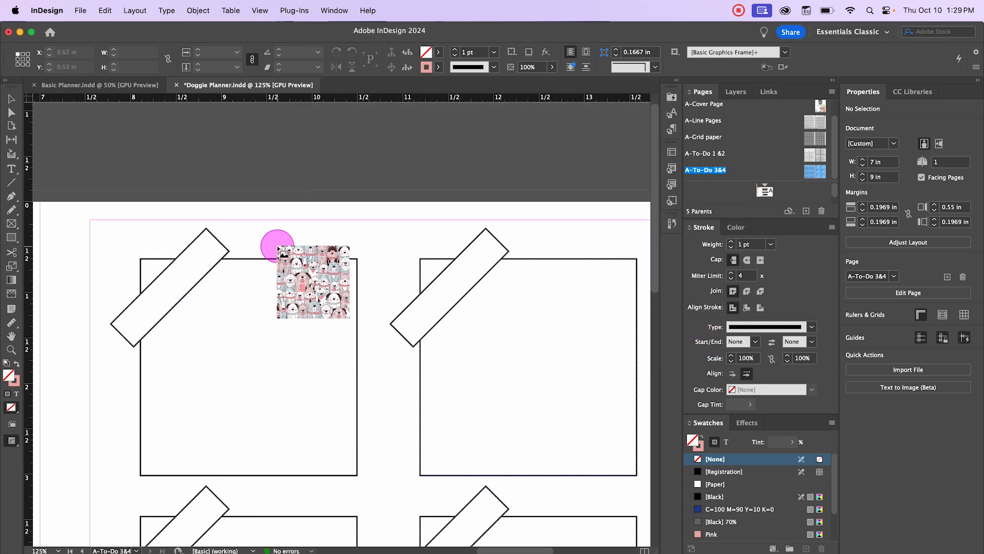
pyautogui.scroll(2, 277, 247)
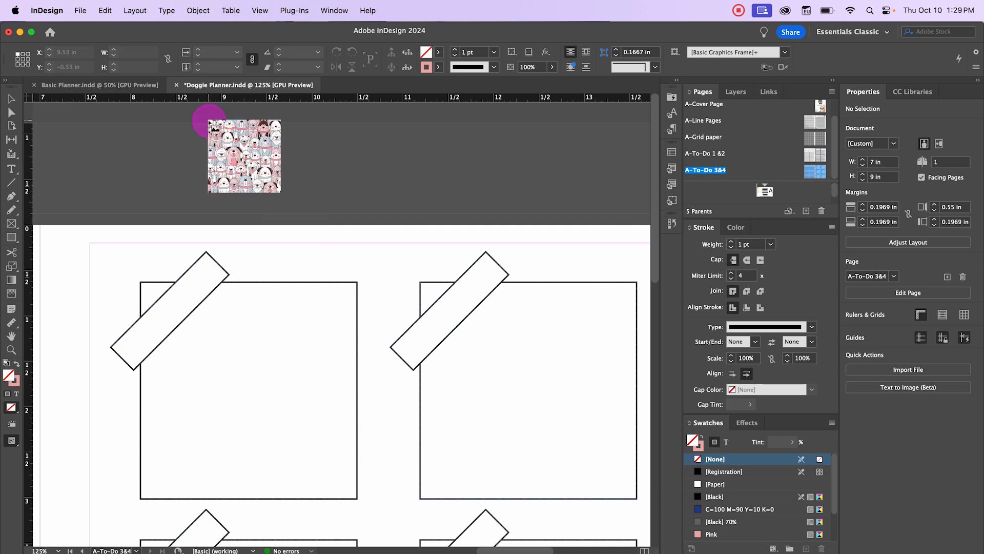
pyautogui.moveTo(213, 131); pyautogui.dragTo(344, 260)
pyautogui.moveTo(280, 162); pyautogui.dragTo(356, 217)
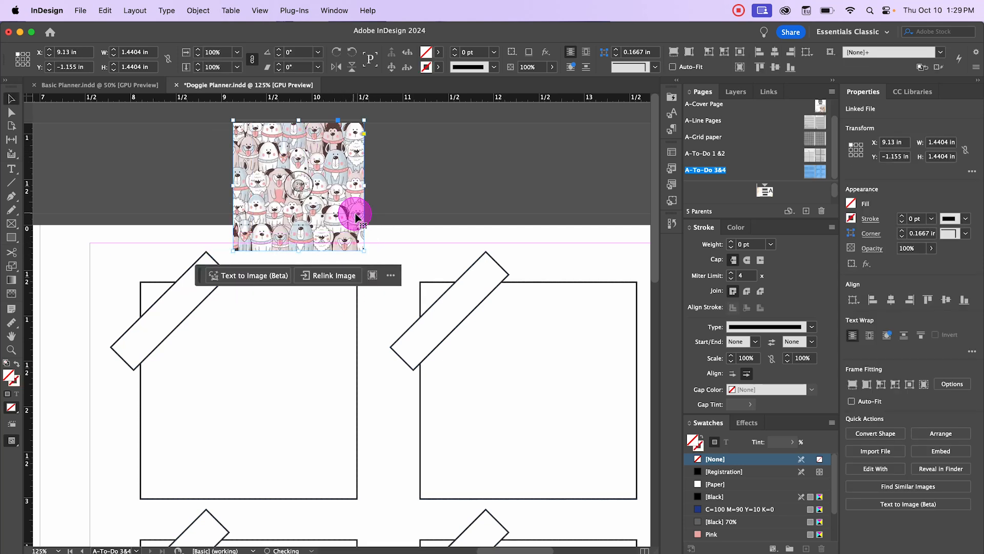
# Duplicate the dog pattern image edge to edge beside the original to check the repeat, and delete the copy
pyautogui.click(470, 208)
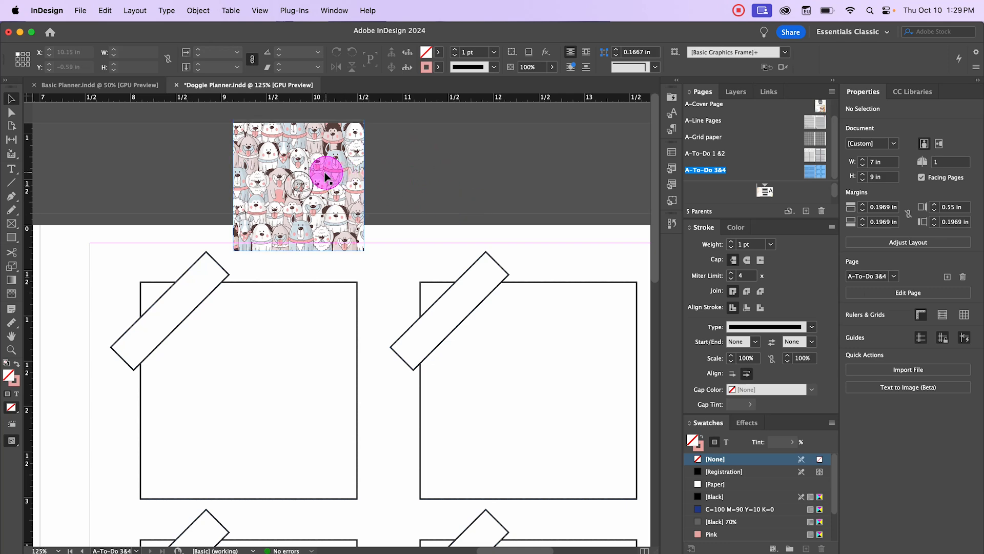
pyautogui.scroll(5, 301, 168)
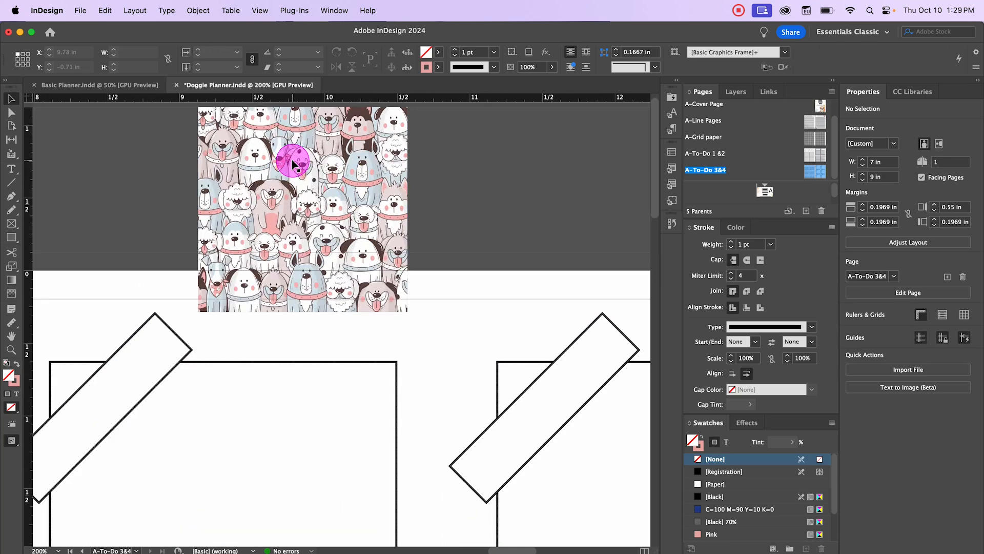
pyautogui.scroll(-3, 293, 164)
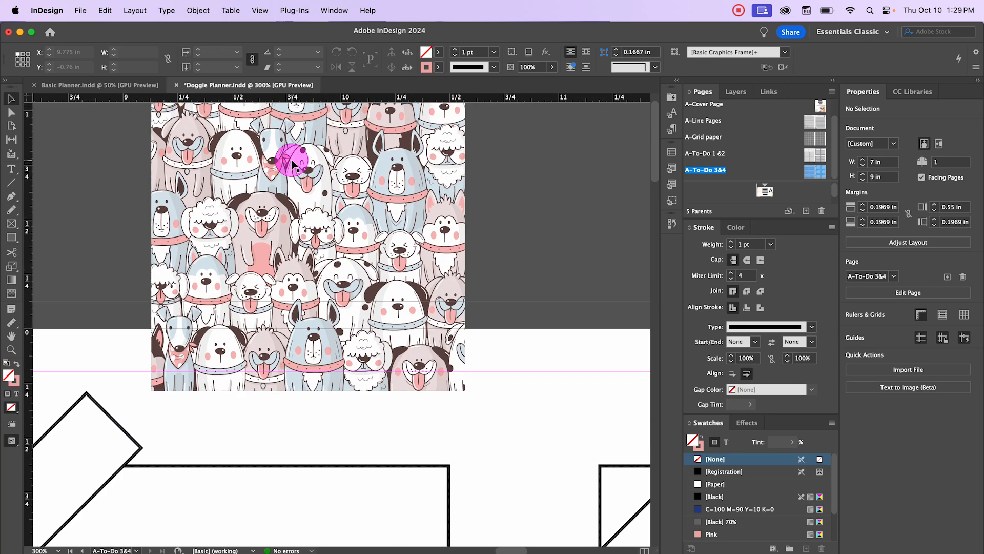
pyautogui.scroll(2, 292, 163)
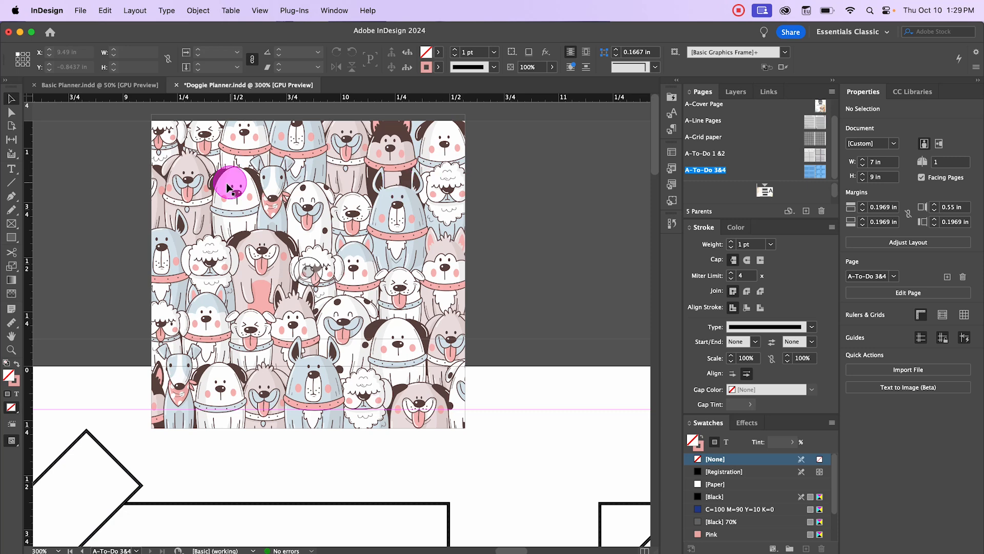
pyautogui.moveTo(216, 195); pyautogui.dragTo(530, 208)
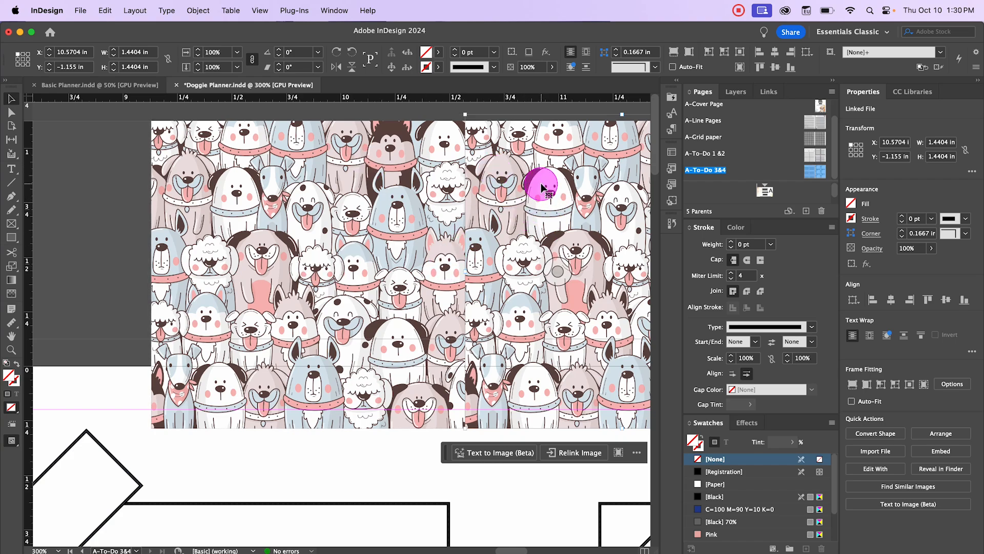
pyautogui.moveTo(539, 191); pyautogui.dragTo(505, 207)
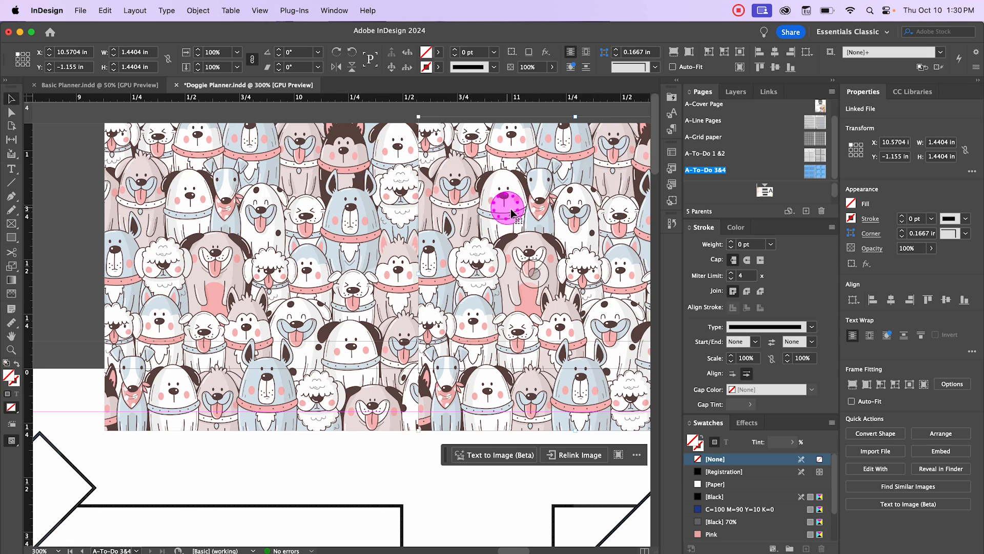
pyautogui.press('Delete')
# Move the dog pattern image down from the pasteboard onto the top-left note
pyautogui.moveTo(455, 261); pyautogui.dragTo(661, 115)
pyautogui.scroll(-1, 476, 221)
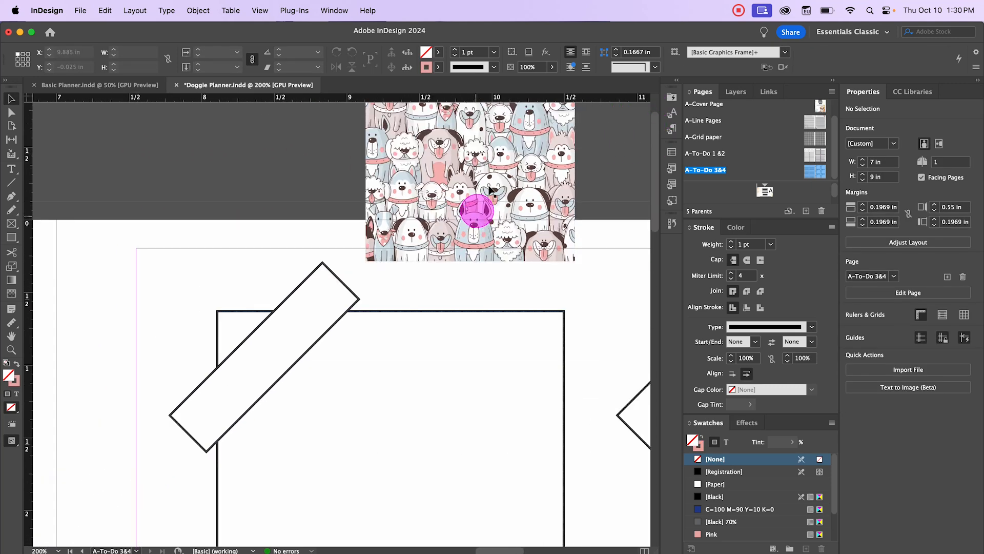
pyautogui.moveTo(489, 190); pyautogui.dragTo(417, 395)
pyautogui.moveTo(496, 164); pyautogui.dragTo(423, 215)
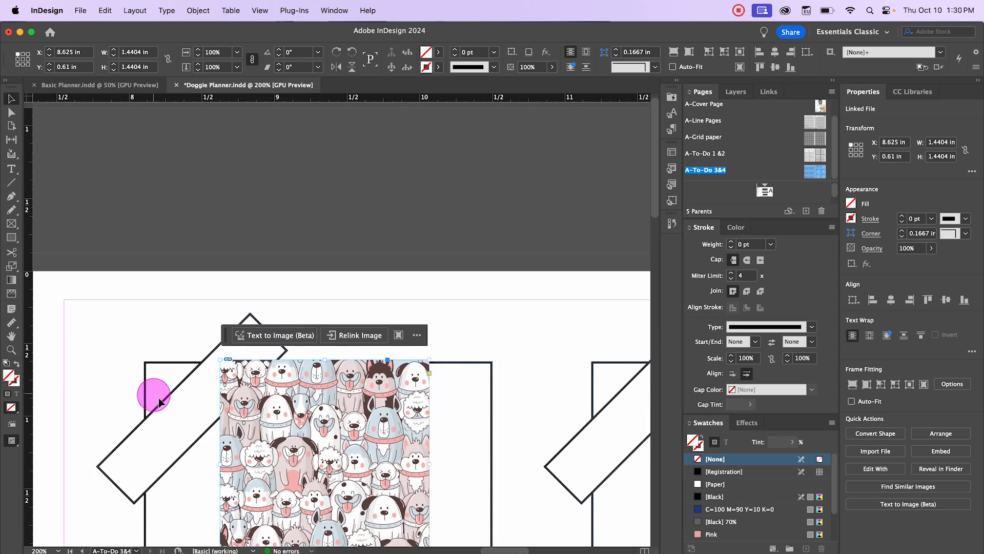
# Copy the tape strip out of the top-left note's group and paste it as a separate rectangle above the note
pyautogui.click(174, 406)
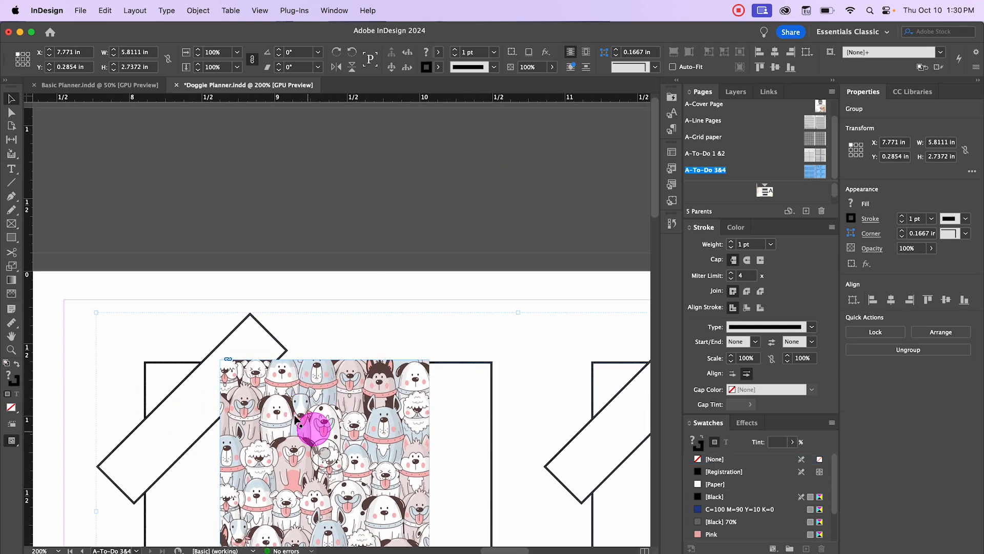
pyautogui.doubleClick(164, 400)
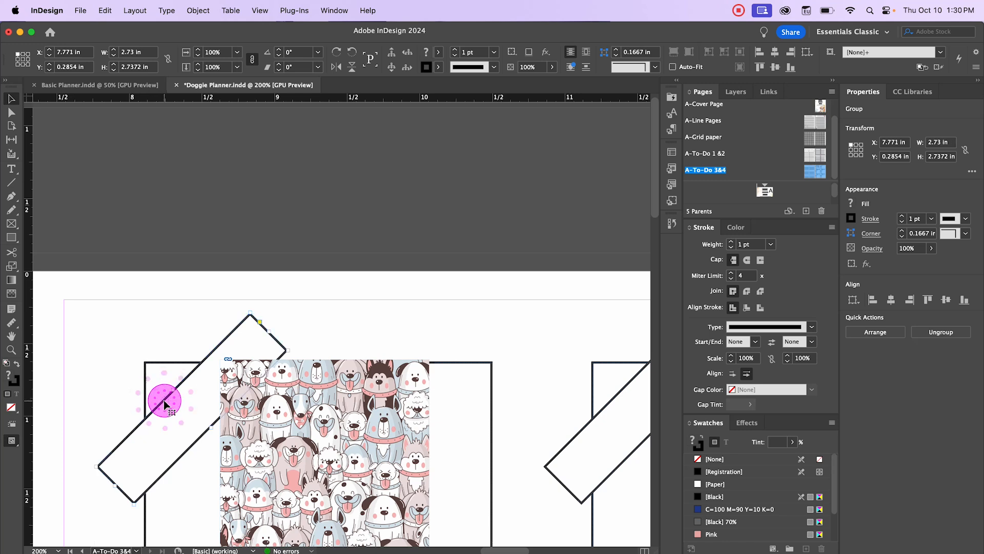
pyautogui.doubleClick(164, 400)
pyautogui.moveTo(168, 409); pyautogui.dragTo(194, 447)
pyautogui.press('super+z')
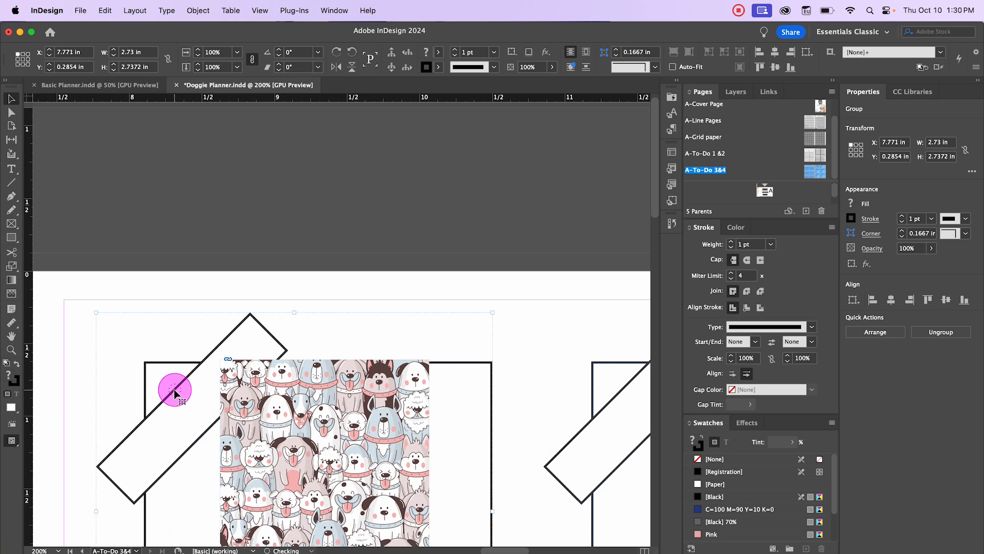
pyautogui.doubleClick(175, 393)
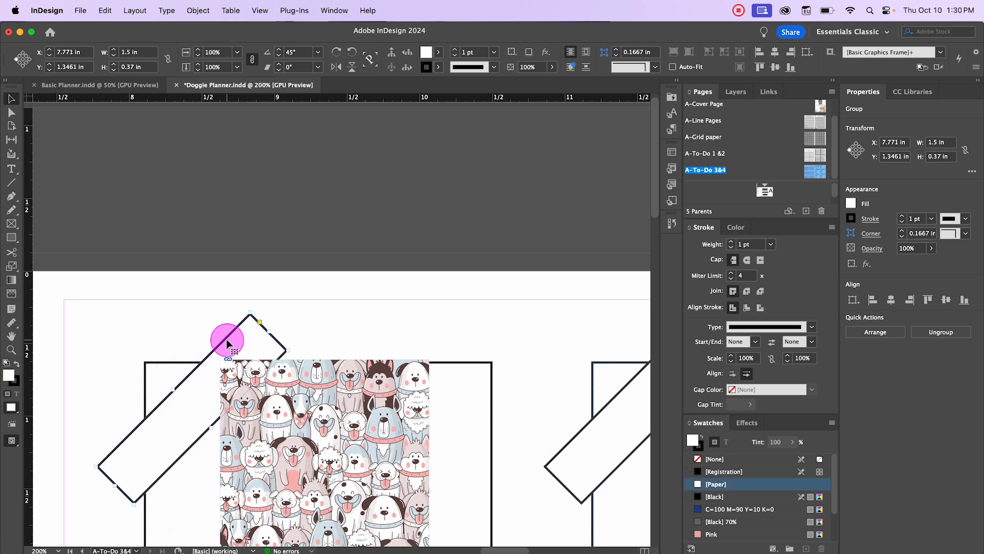
pyautogui.click(286, 148)
pyautogui.press('super+v')
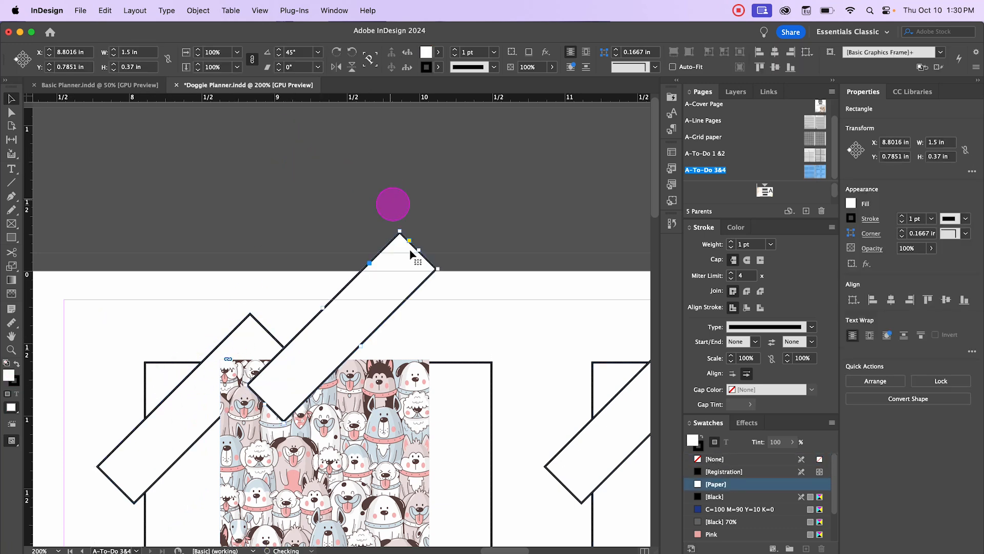
pyautogui.moveTo(375, 264); pyautogui.dragTo(374, 159)
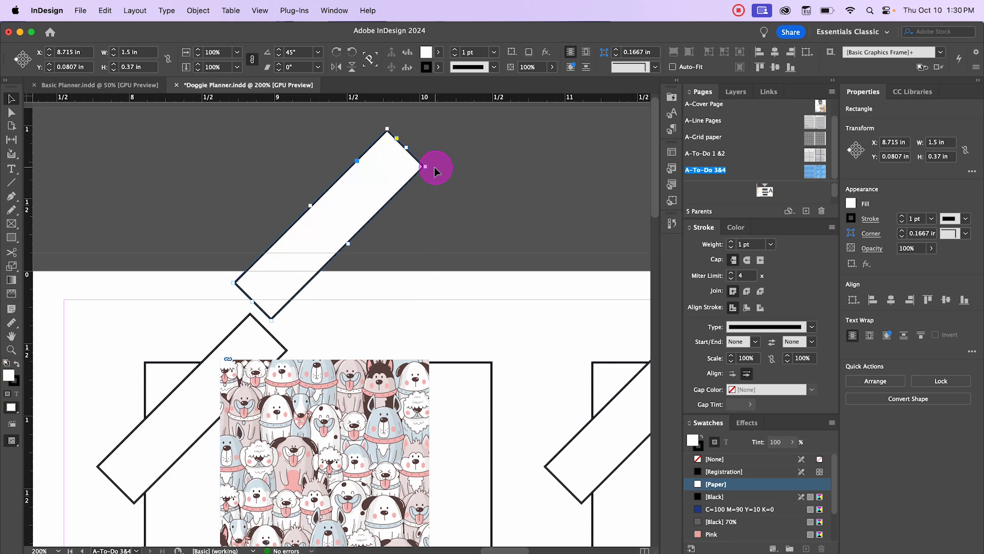
# Rotate the pasted tape strip to 0° on the pasteboard and set its stroke to [None]
pyautogui.moveTo(435, 167); pyautogui.dragTo(457, 252)
pyautogui.click(534, 201)
pyautogui.click(378, 222)
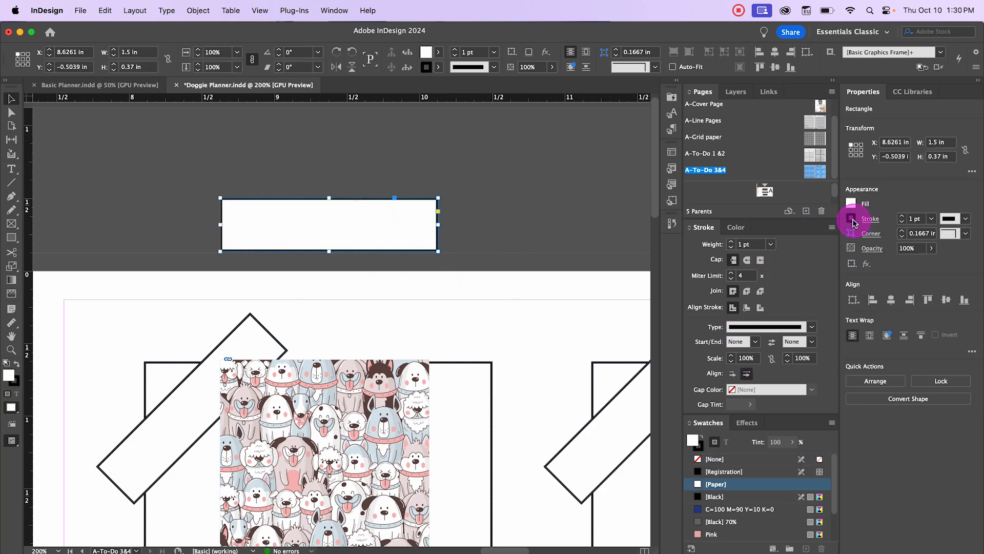
pyautogui.click(851, 217)
pyautogui.click(734, 291)
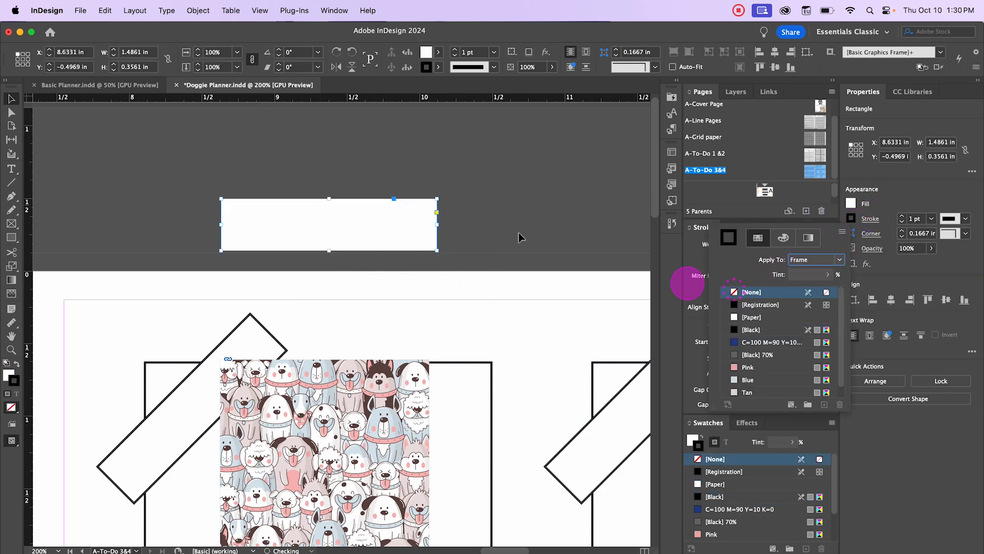
pyautogui.click(521, 245)
# Align the dog pattern image with the loose tape strip and scale it to about 1.52 in square to cover the strip's width
pyautogui.click(347, 399)
pyautogui.moveTo(369, 408); pyautogui.dragTo(368, 238)
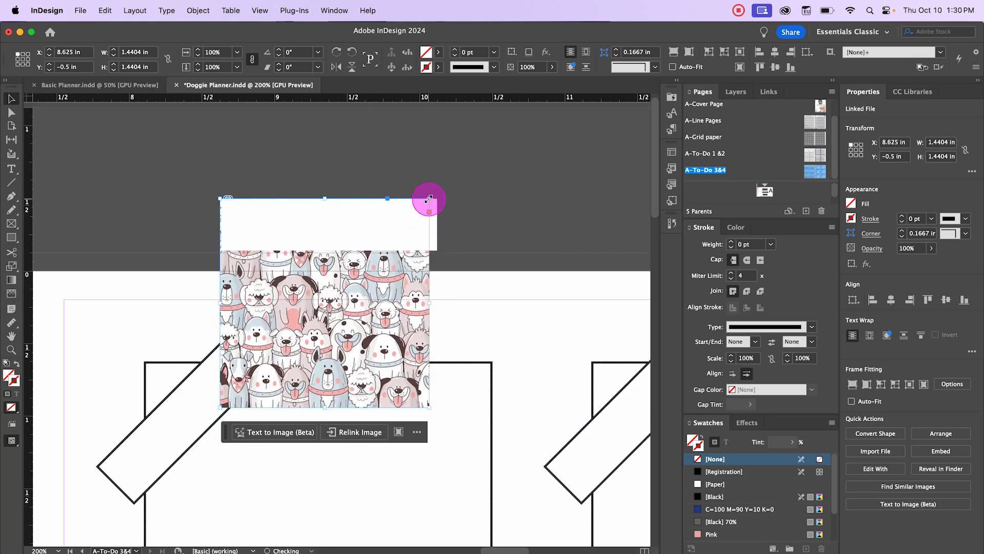
pyautogui.moveTo(440, 190); pyautogui.dragTo(441, 190)
pyautogui.click(539, 213)
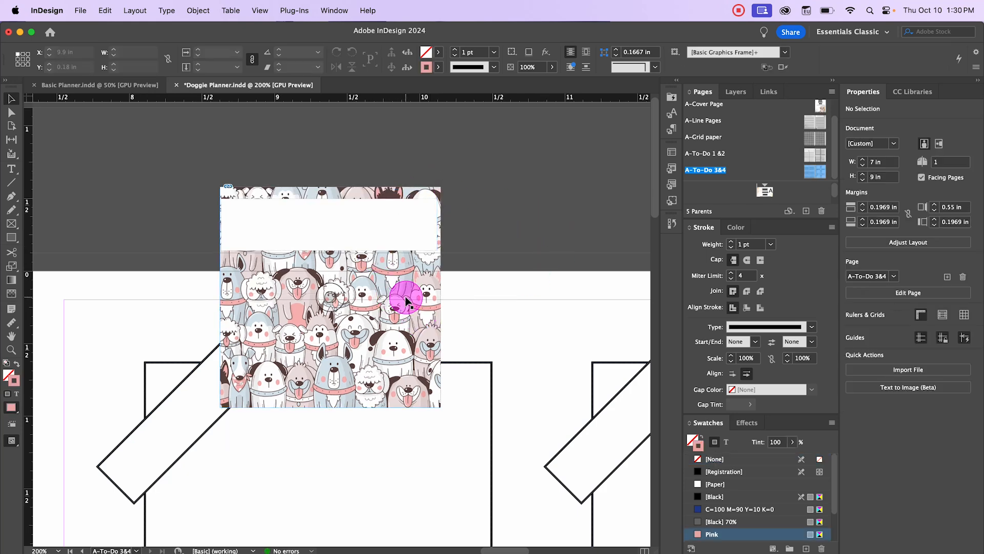
# Paste a copy of the dog pattern image into the blank tape strip and delete the leftover original image
pyautogui.moveTo(619, 254); pyautogui.dragTo(620, 254)
pyautogui.moveTo(364, 162); pyautogui.dragTo(306, 167)
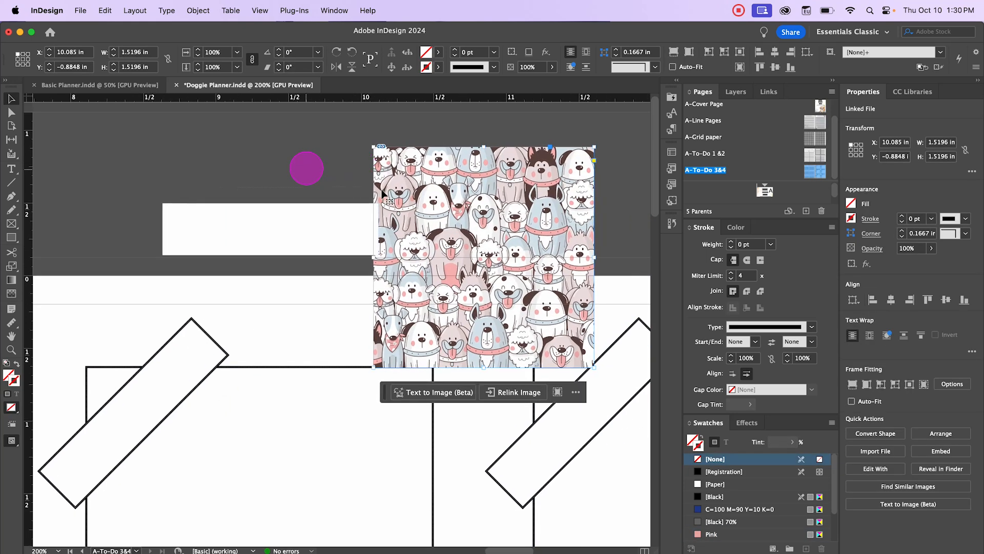
pyautogui.moveTo(445, 196); pyautogui.dragTo(501, 194)
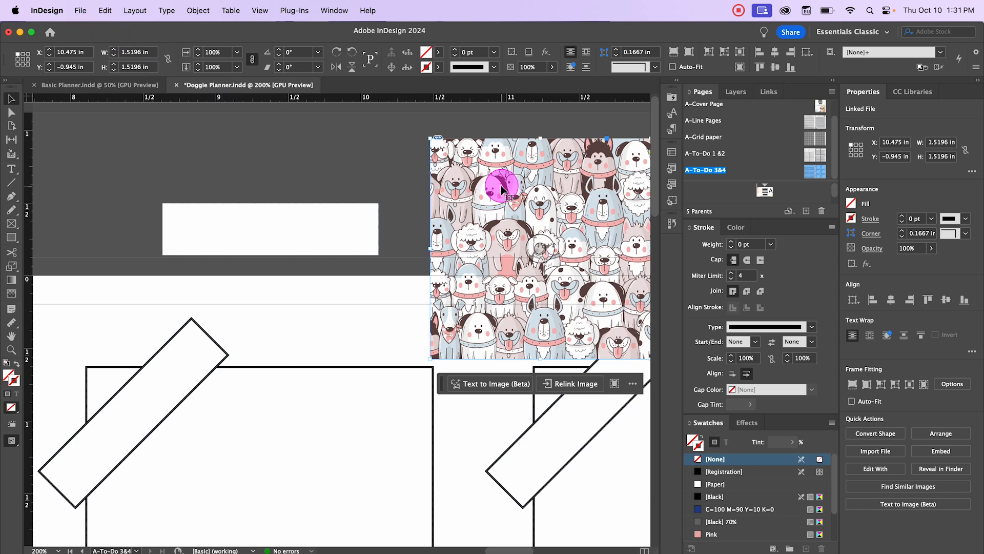
pyautogui.click(283, 221)
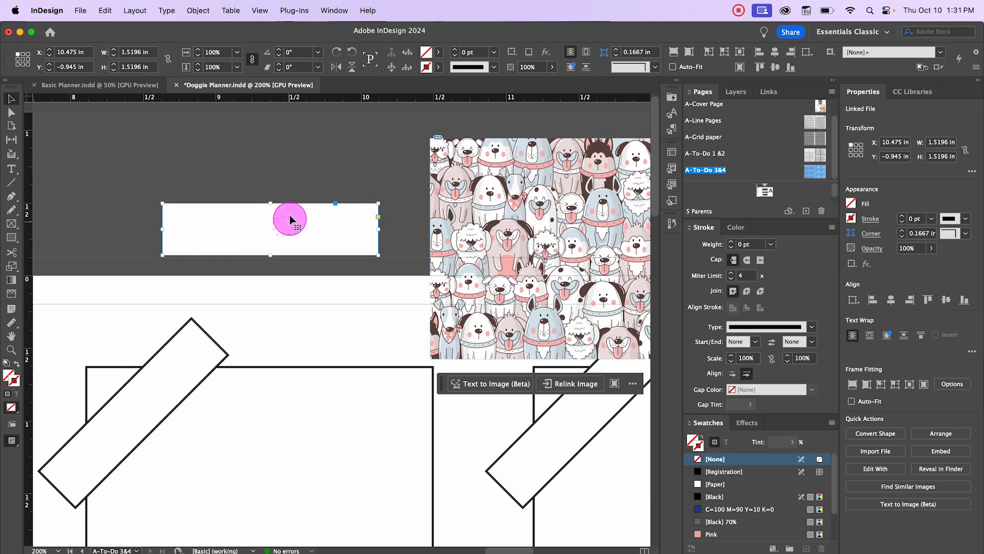
pyautogui.click(105, 11)
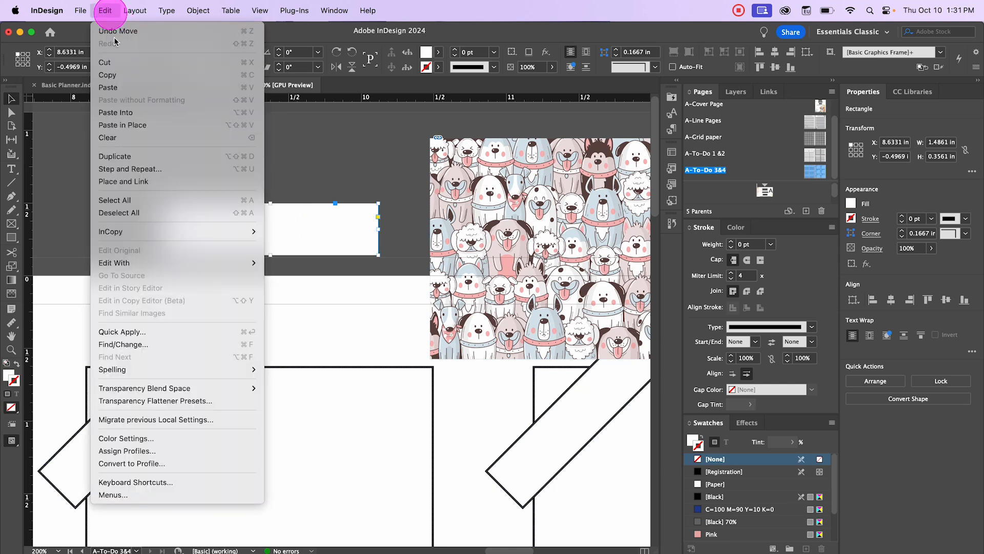
pyautogui.click(131, 112)
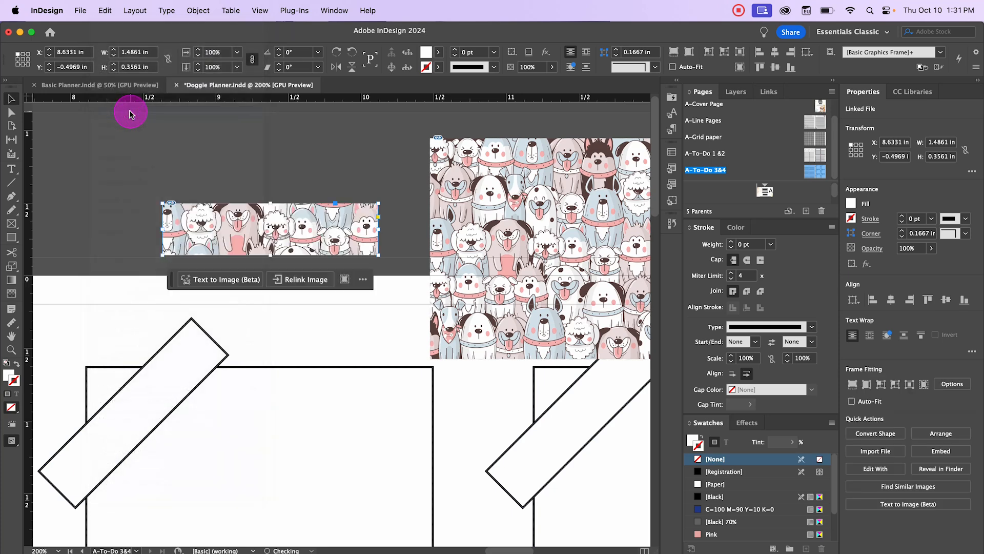
pyautogui.click(243, 168)
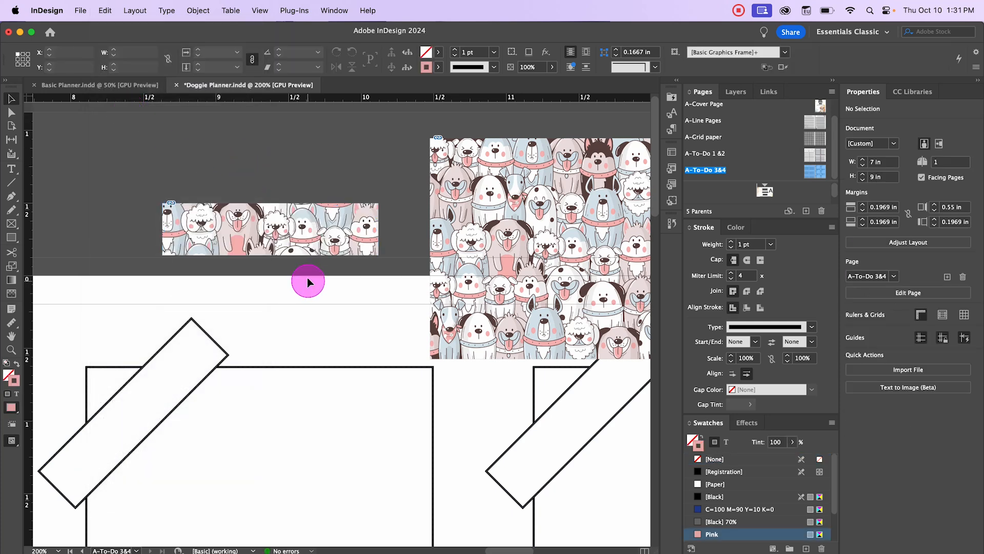
pyautogui.click(480, 204)
pyautogui.press('Delete')
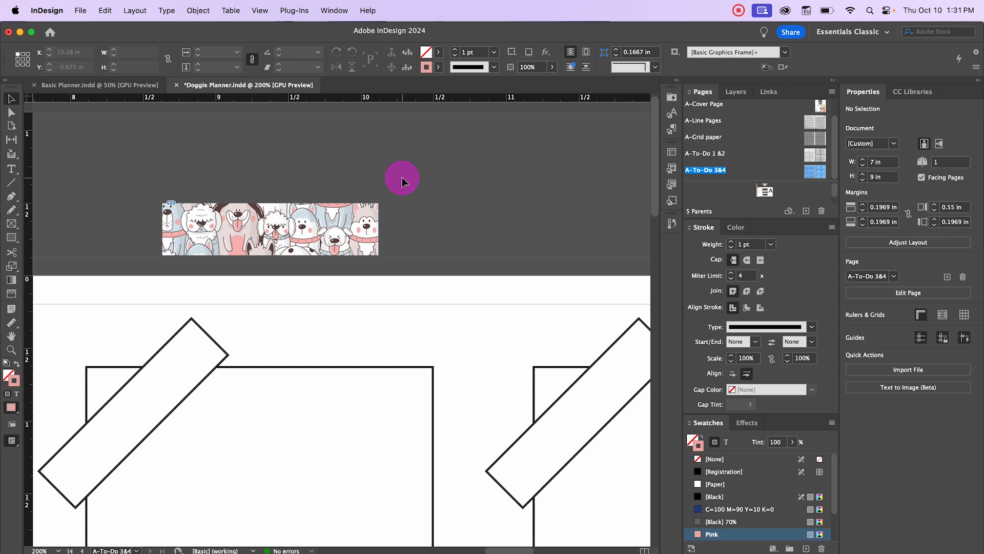
# Shift the dog pattern inside the loose tape strip and widen its frame to about 1.55 in to fill the strip
pyautogui.click(299, 231)
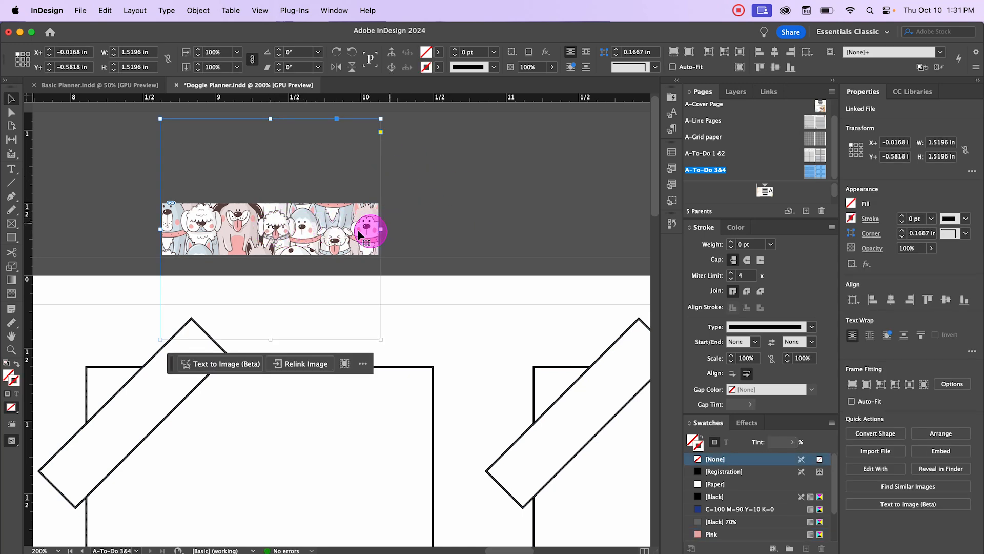
pyautogui.moveTo(275, 230)
pyautogui.mouseDown()
pyautogui.moveTo(273, 244)
pyautogui.moveTo(277, 225)
pyautogui.moveTo(276, 239)
pyautogui.moveTo(265, 226)
pyautogui.moveTo(275, 239)
pyautogui.moveTo(263, 238)
pyautogui.moveTo(281, 230)
pyautogui.mouseUp()
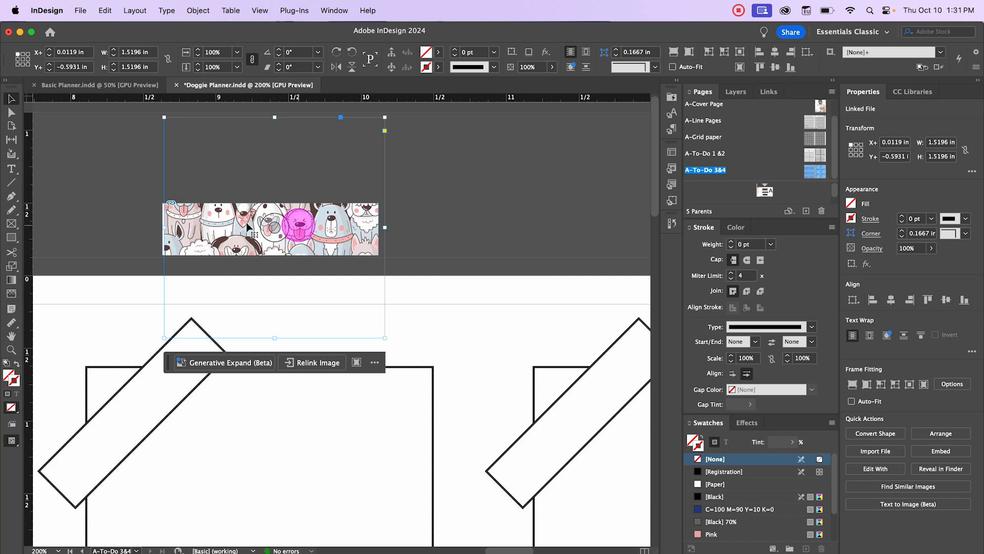
pyautogui.moveTo(164, 227); pyautogui.dragTo(159, 227)
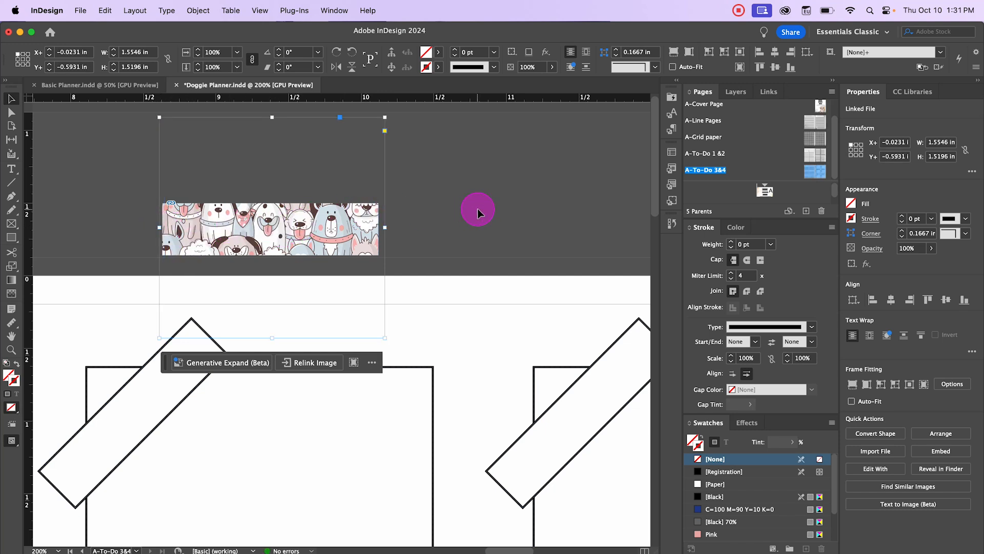
pyautogui.click(478, 210)
pyautogui.scroll(-2, 442, 251)
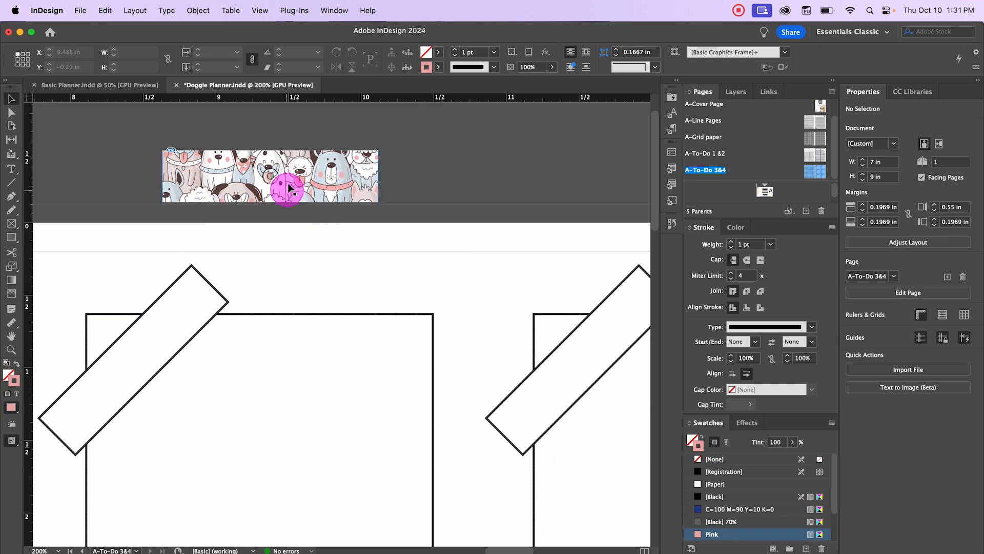
pyautogui.click(307, 181)
pyautogui.click(450, 164)
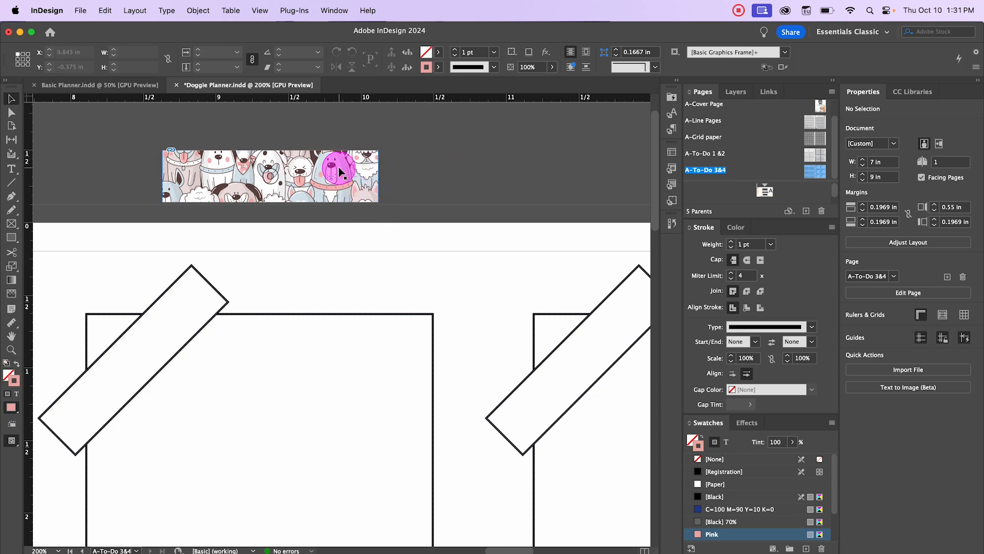
# Rotate the dog-patterned tape strip diagonally and place it across the top-left note's upper-left corner
pyautogui.moveTo(342, 172); pyautogui.dragTo(408, 244)
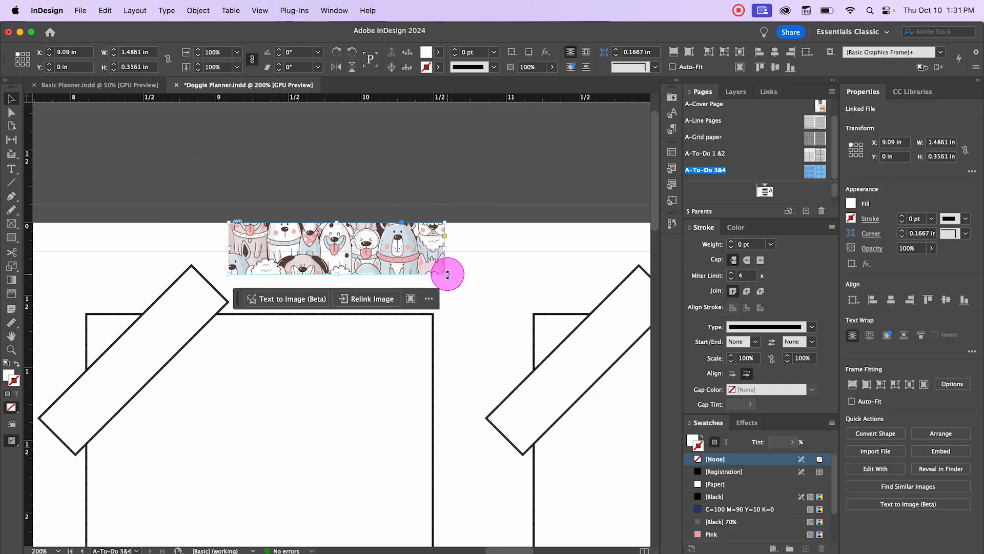
pyautogui.moveTo(450, 274); pyautogui.dragTo(470, 163)
pyautogui.moveTo(344, 235); pyautogui.dragTo(142, 350)
pyautogui.click(341, 277)
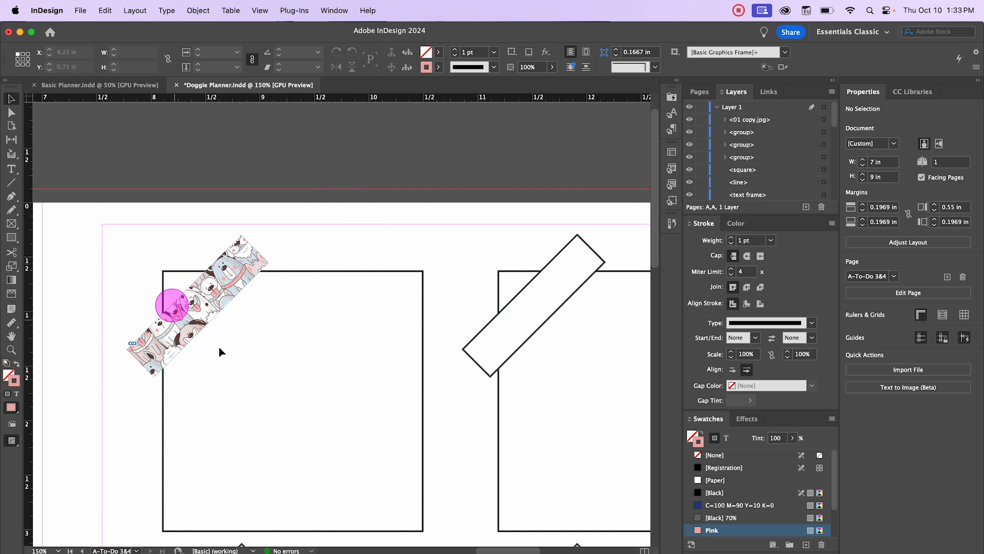
# Ungroup the top-right note and place a copy of its tape strip above it
pyautogui.moveTo(450, 193); pyautogui.dragTo(277, 190)
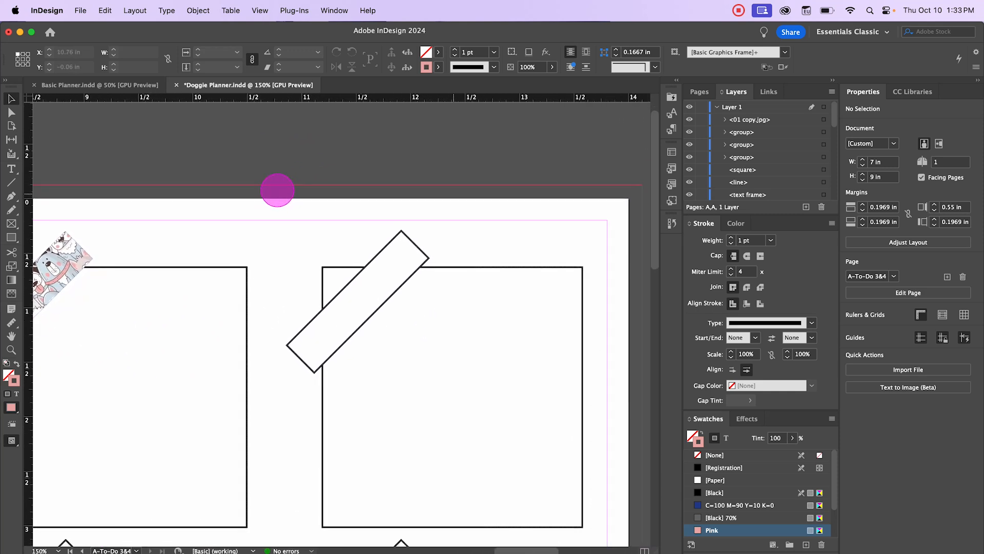
pyautogui.click(371, 265)
pyautogui.press('super+shift+g')
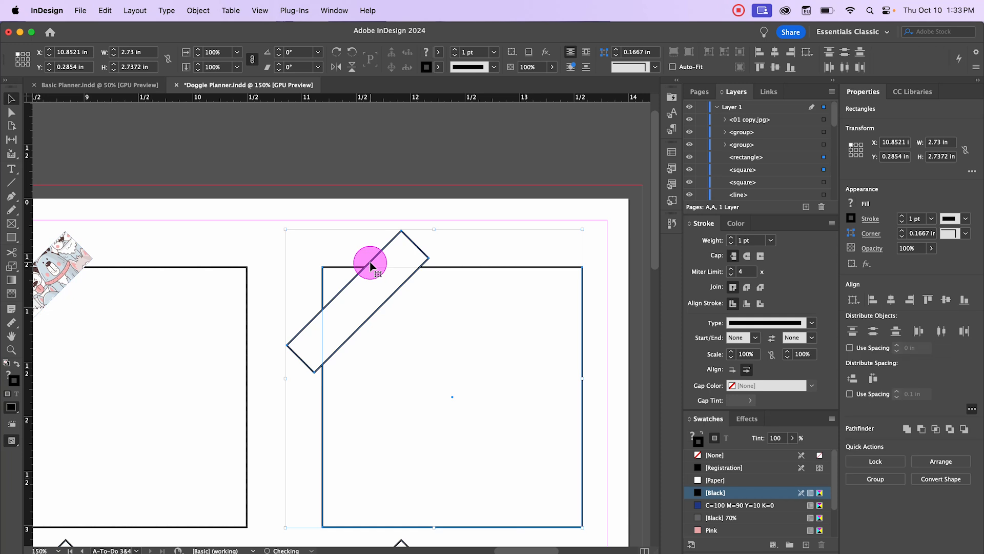
pyautogui.click(358, 197)
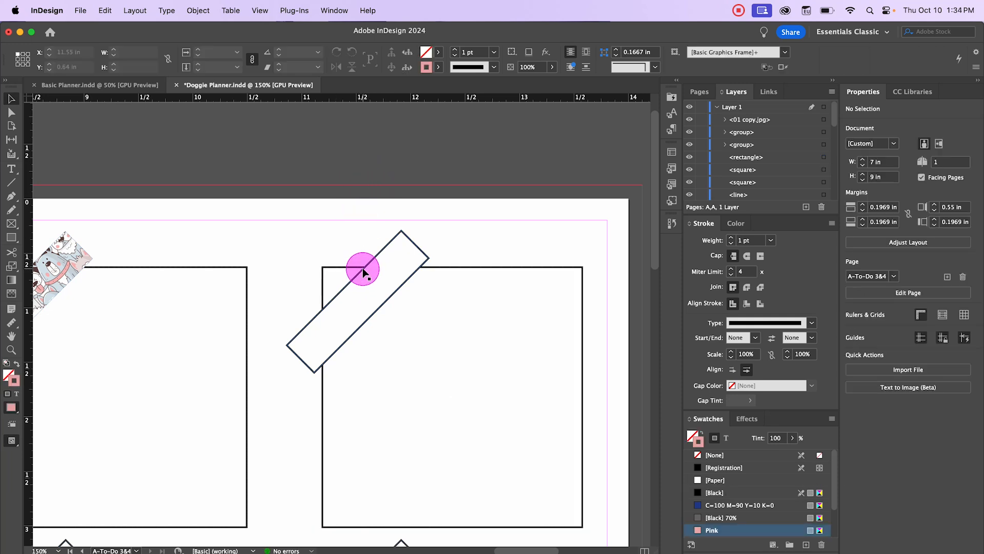
pyautogui.click(362, 272)
pyautogui.moveTo(363, 271); pyautogui.dragTo(412, 117)
pyautogui.scroll(2, 441, 210)
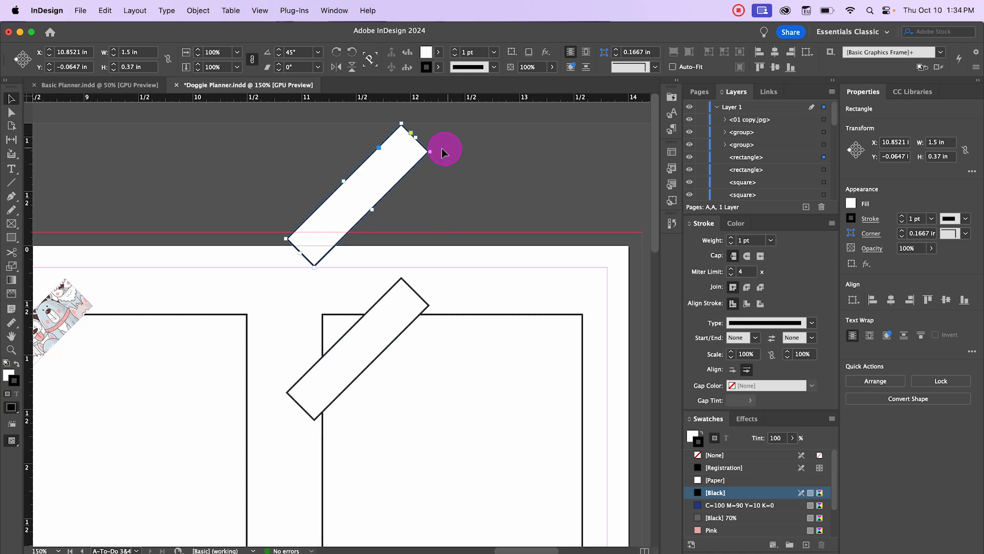
# Rotate the copied tape strip to 0° on the pasteboard and set its stroke to [None]
pyautogui.moveTo(438, 153); pyautogui.dragTo(447, 167)
pyautogui.moveTo(446, 251); pyautogui.dragTo(446, 255)
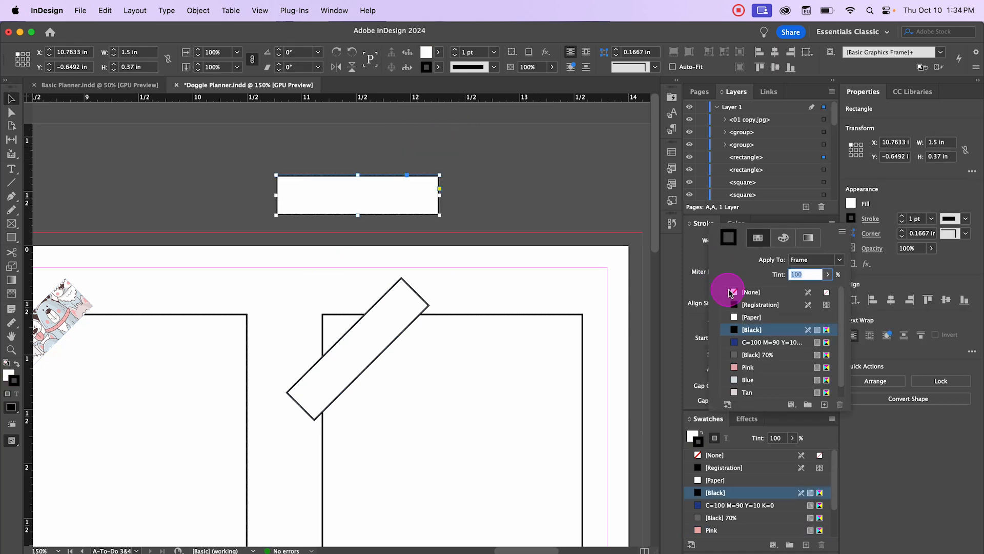
pyautogui.click(733, 292)
pyautogui.click(256, 155)
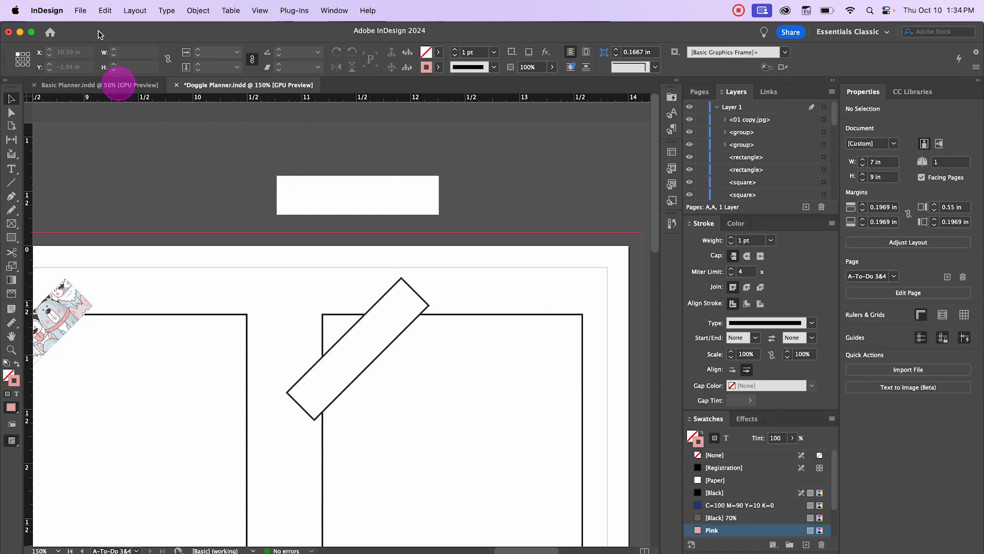
# Place 05 copy.jpg at about 1.58 in square over the loose tape strip and move it beside the strip
pyautogui.click(80, 11)
pyautogui.click(87, 183)
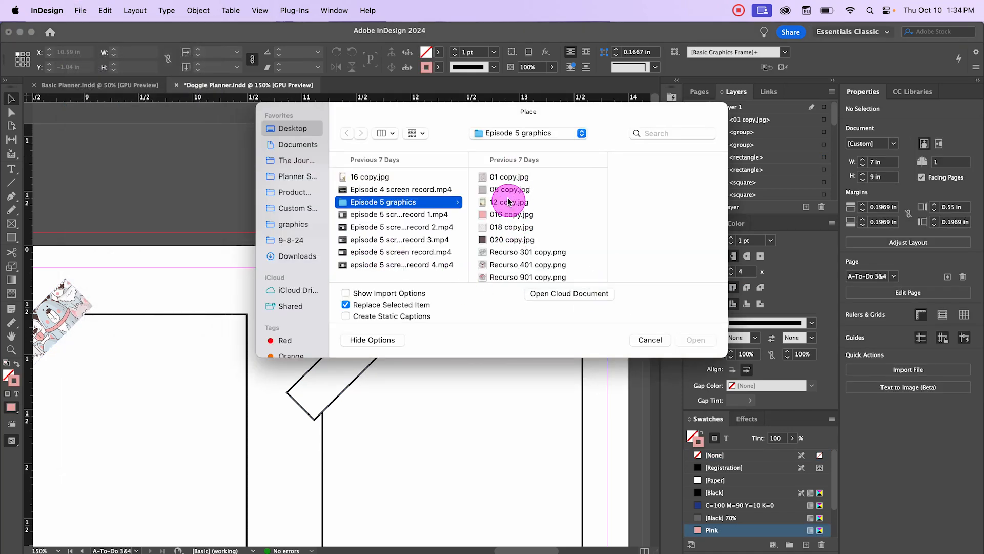
pyautogui.click(509, 191)
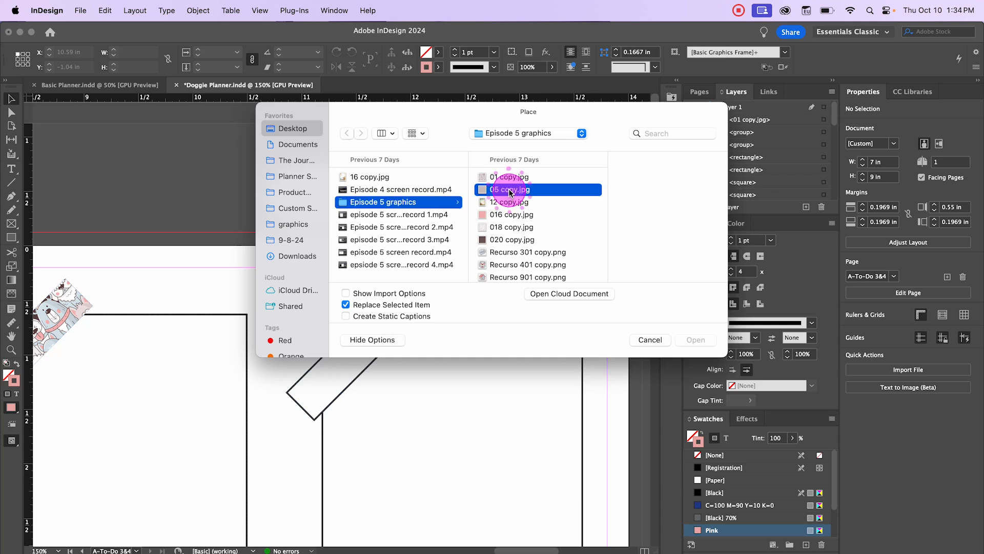
pyautogui.click(695, 339)
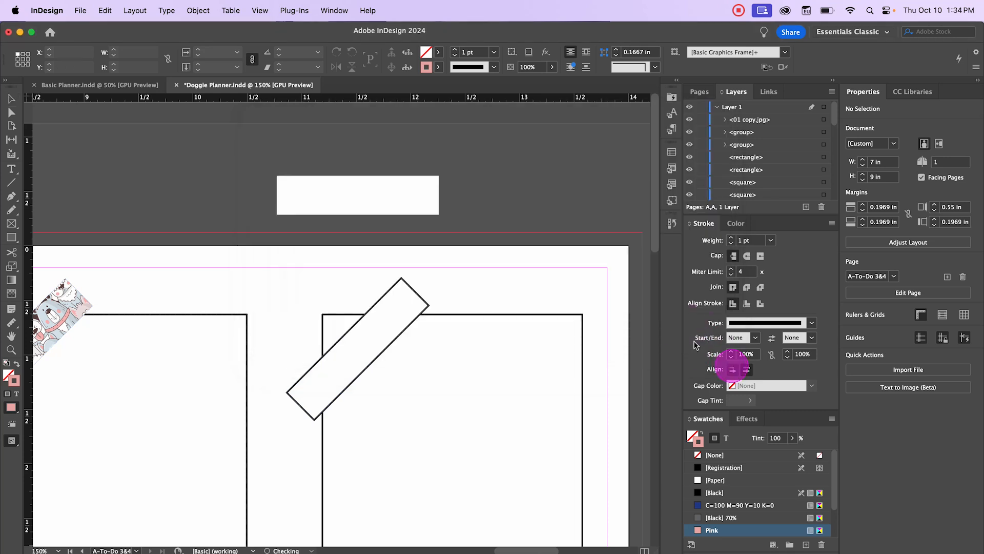
pyautogui.moveTo(277, 177); pyautogui.dragTo(448, 266)
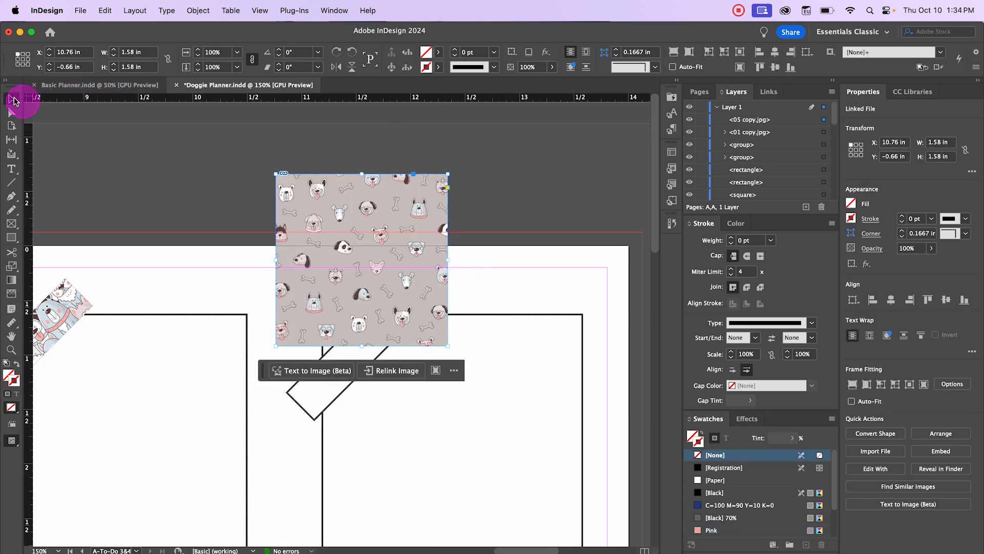
pyautogui.click(118, 144)
pyautogui.moveTo(382, 209); pyautogui.dragTo(362, 208)
pyautogui.moveTo(362, 208); pyautogui.dragTo(542, 194)
pyautogui.click(390, 188)
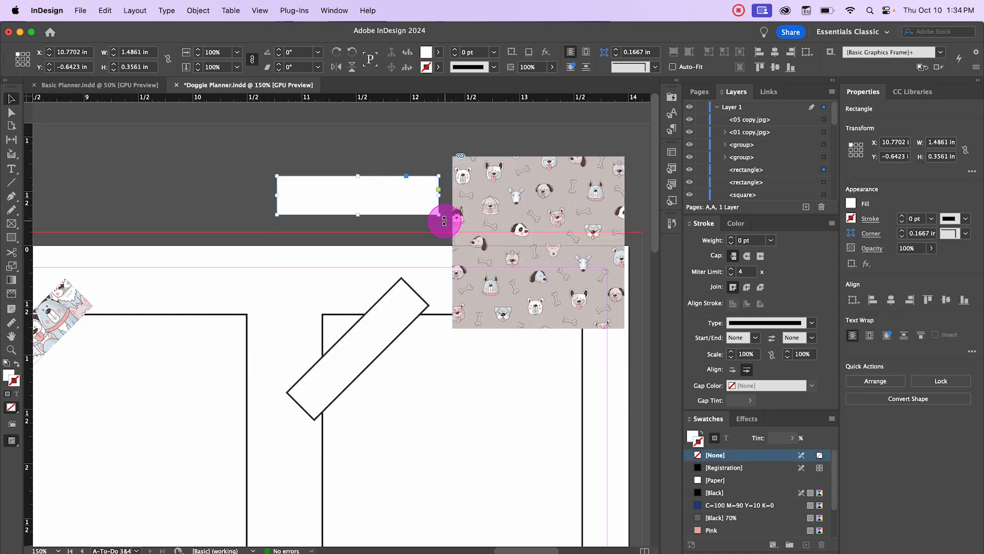
# Set the stroke of the top-right note's diagonal tape to [None] and paste a copy of the dog-and-bone pattern into it
pyautogui.click(391, 287)
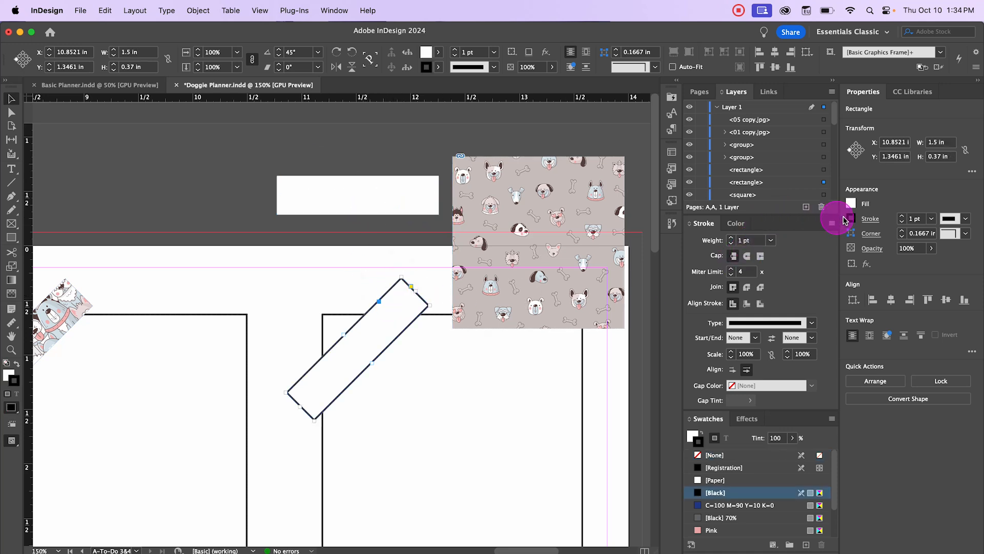
pyautogui.click(852, 220)
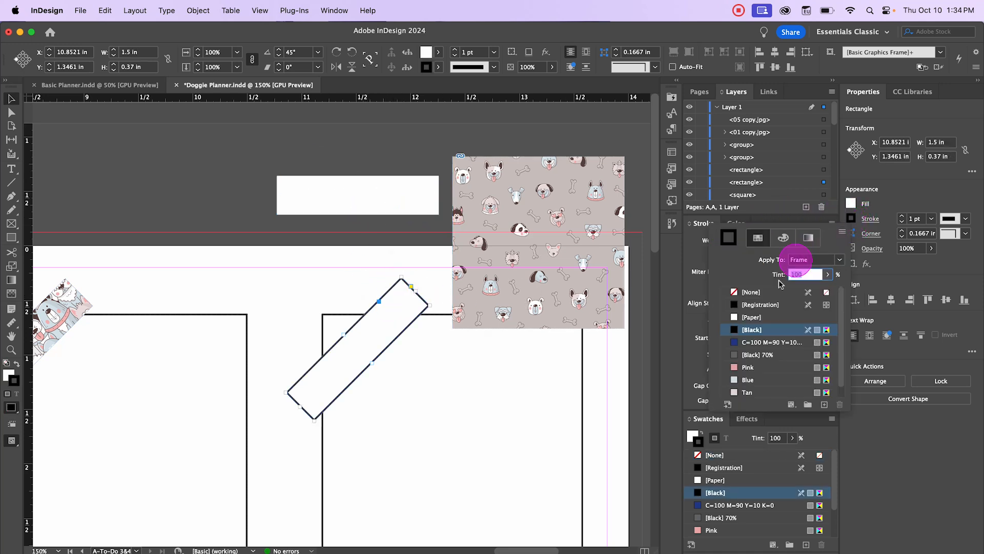
pyautogui.click(740, 292)
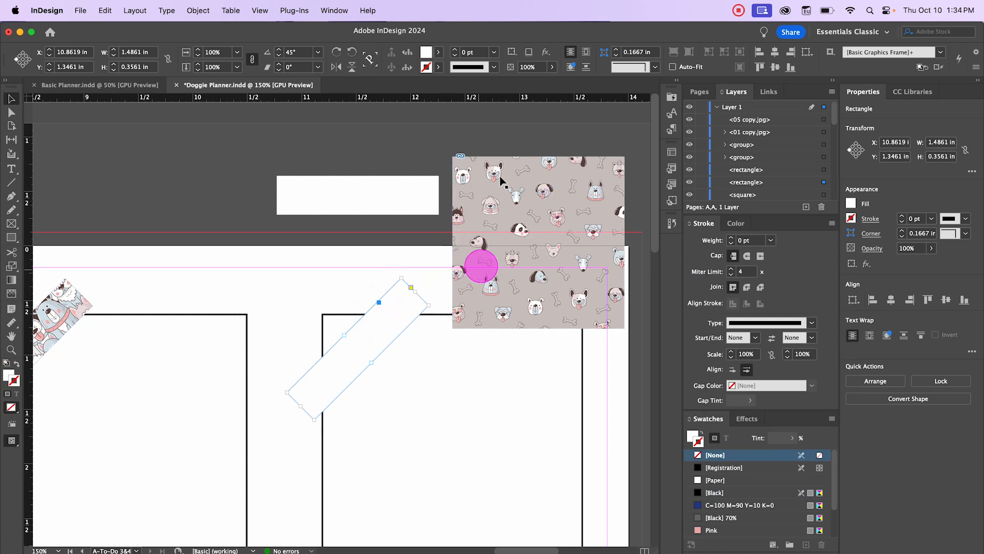
pyautogui.click(537, 191)
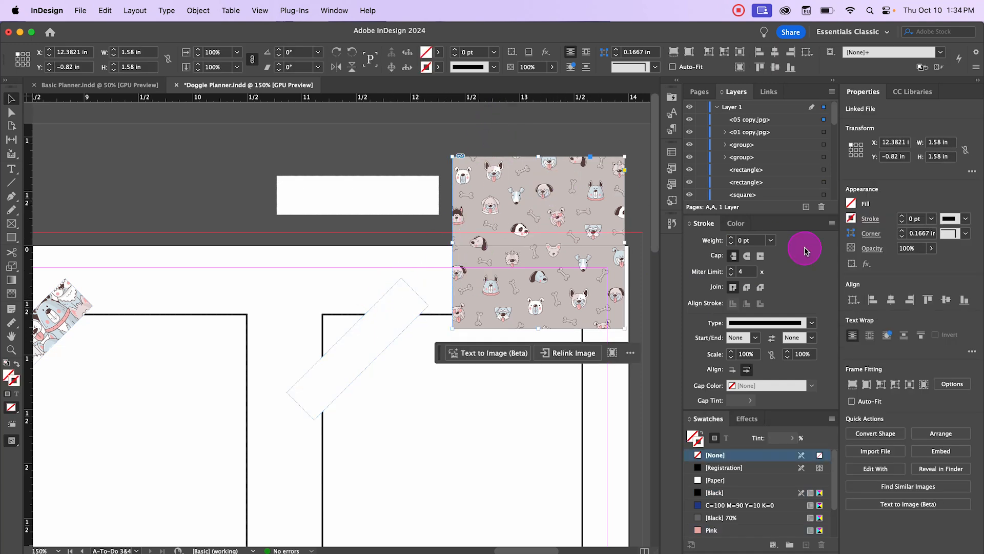
pyautogui.click(383, 299)
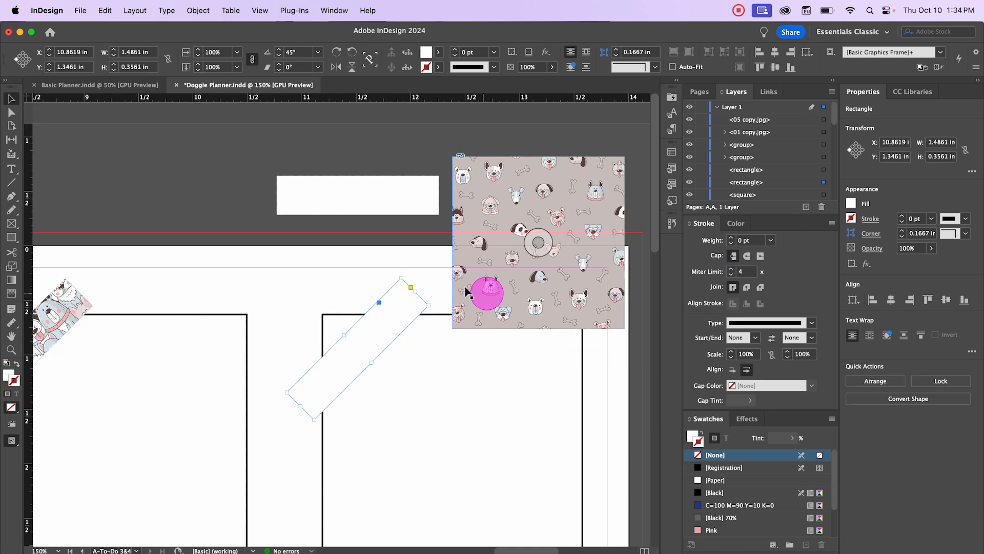
pyautogui.click(104, 12)
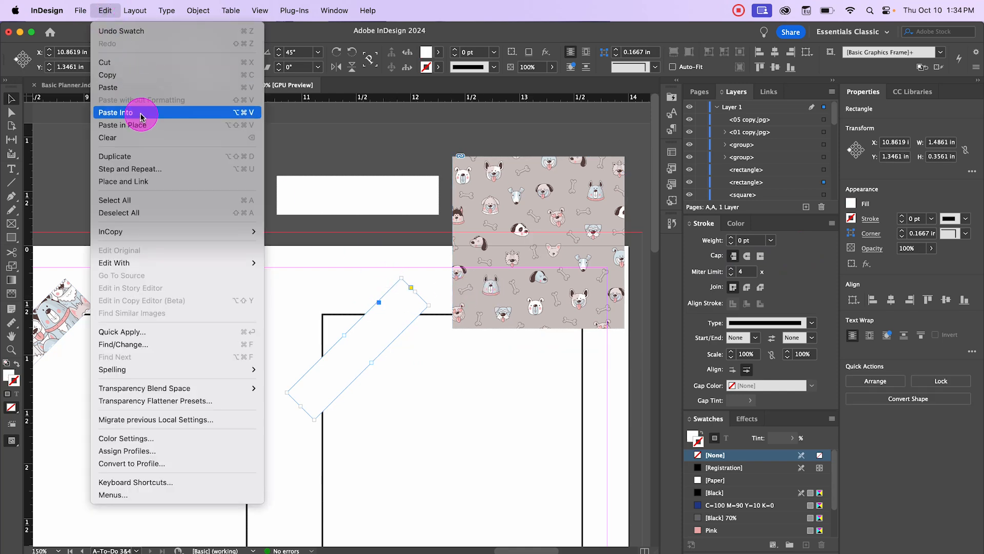
pyautogui.click(141, 113)
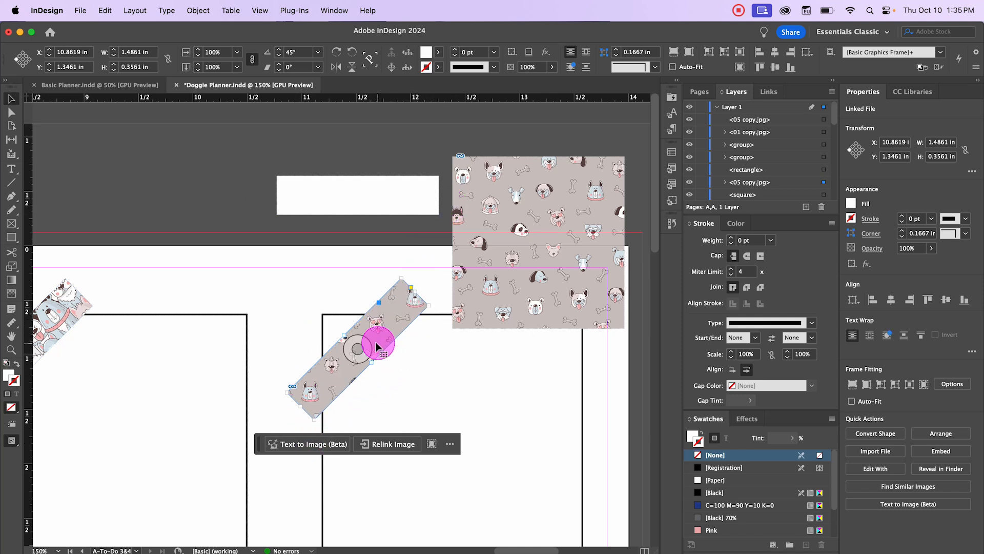
# Paste a copy of the dog-and-bone pattern image into the blank horizontal tape strip
pyautogui.click(531, 231)
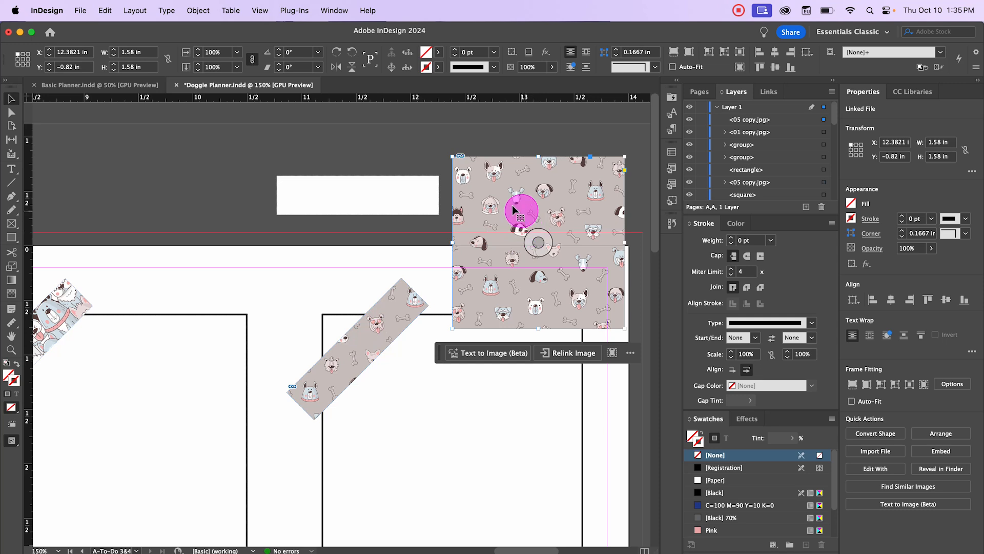
pyautogui.click(367, 192)
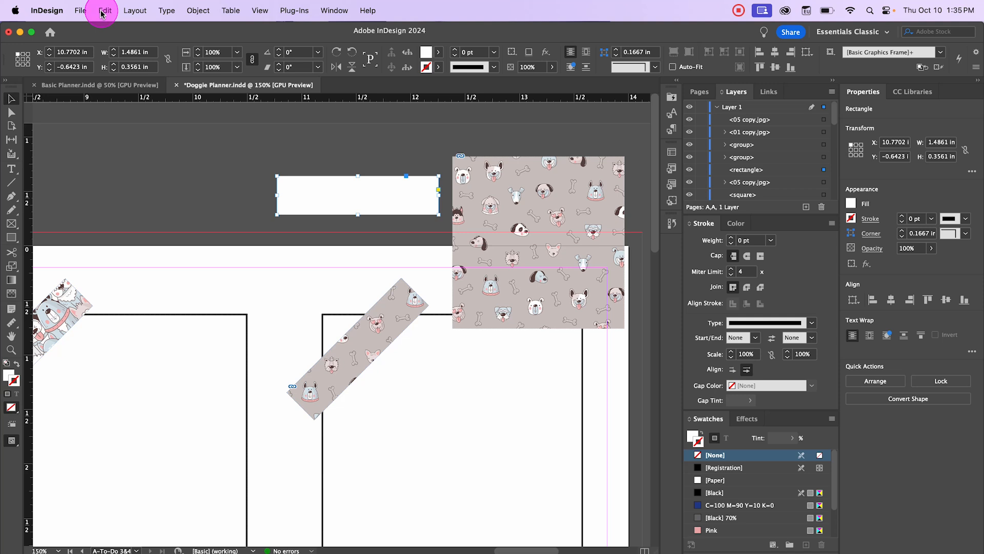
pyautogui.press('super+alt+v')
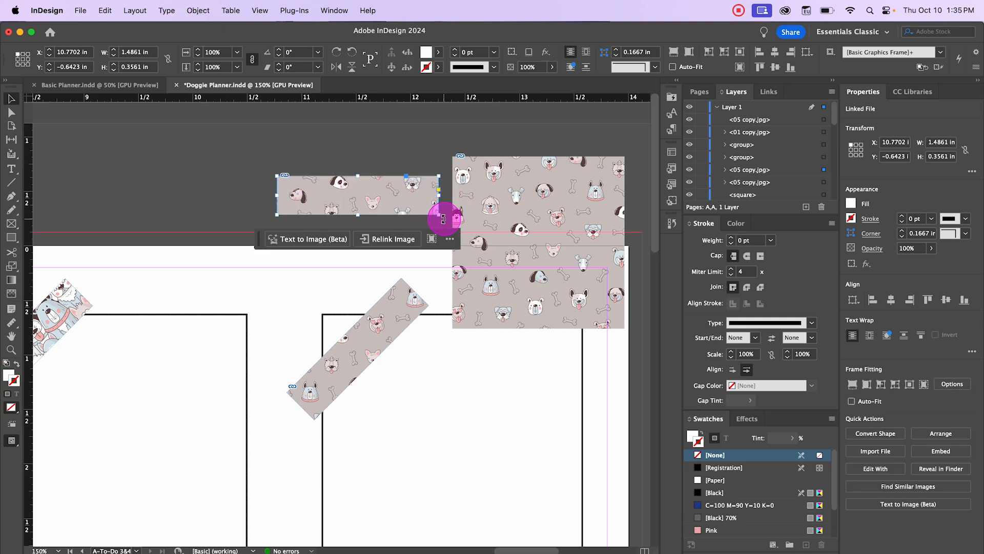
# Rotate the horizontal patterned strip to 45° beside the top-right note's original tape and delete the original tape
pyautogui.moveTo(443, 219); pyautogui.dragTo(409, 354)
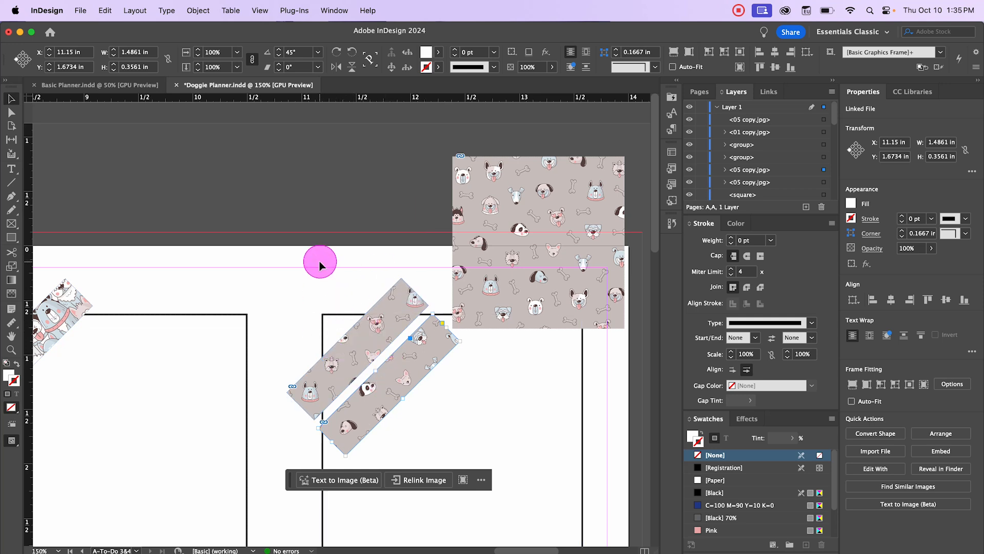
pyautogui.click(385, 334)
pyautogui.press('Delete')
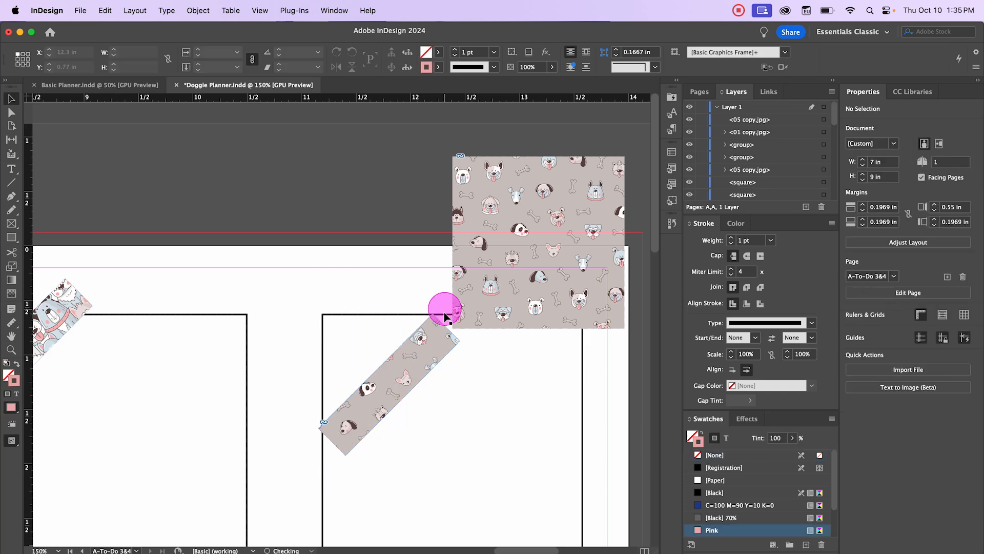
# Move the patterned strip onto the top-right note's upper-left corner and delete the leftover pattern image
pyautogui.moveTo(413, 357); pyautogui.dragTo(391, 324)
pyautogui.click(428, 207)
pyautogui.click(420, 218)
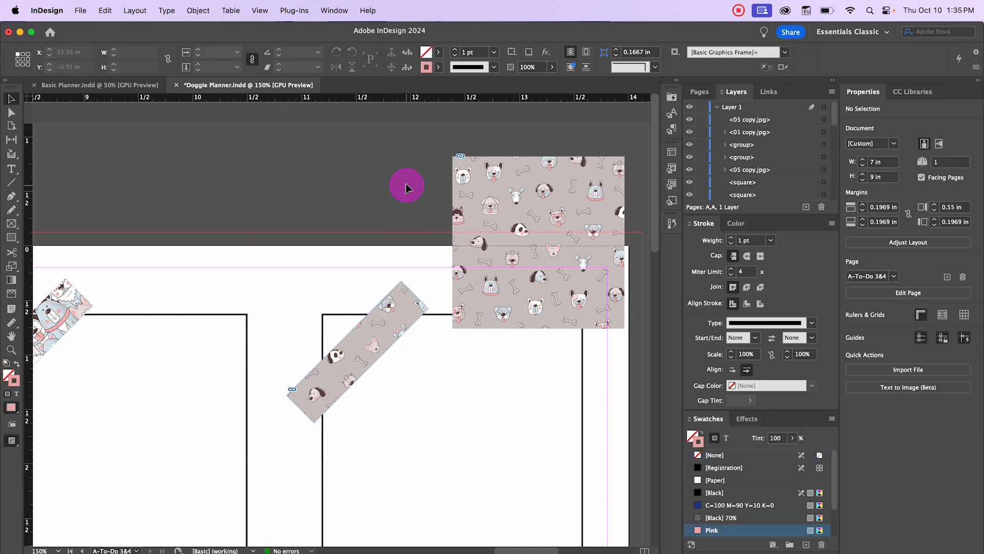
pyautogui.click(538, 242)
pyautogui.press('Delete')
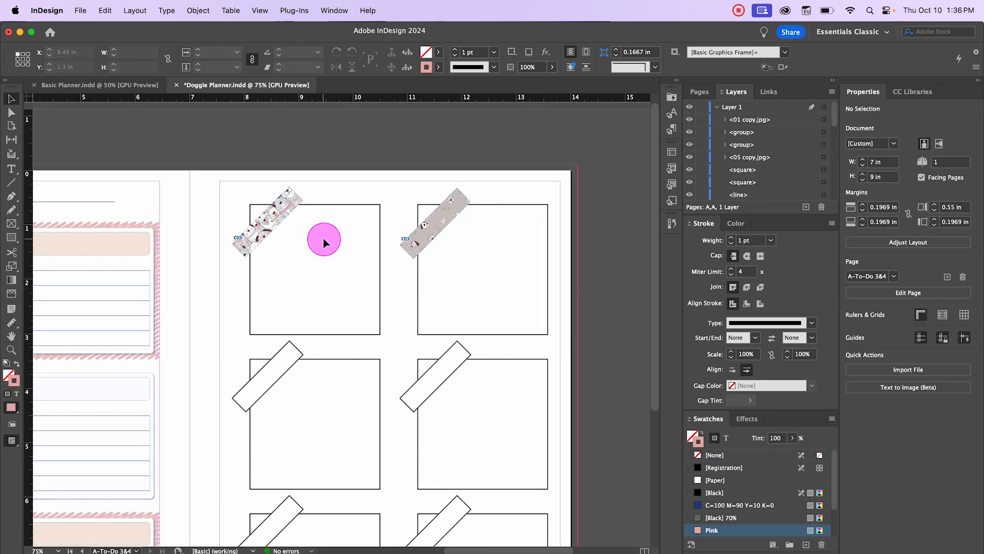
# Remove the outline of the top-left note square and fill it with the Tan swatch
pyautogui.scroll(2, 323, 238)
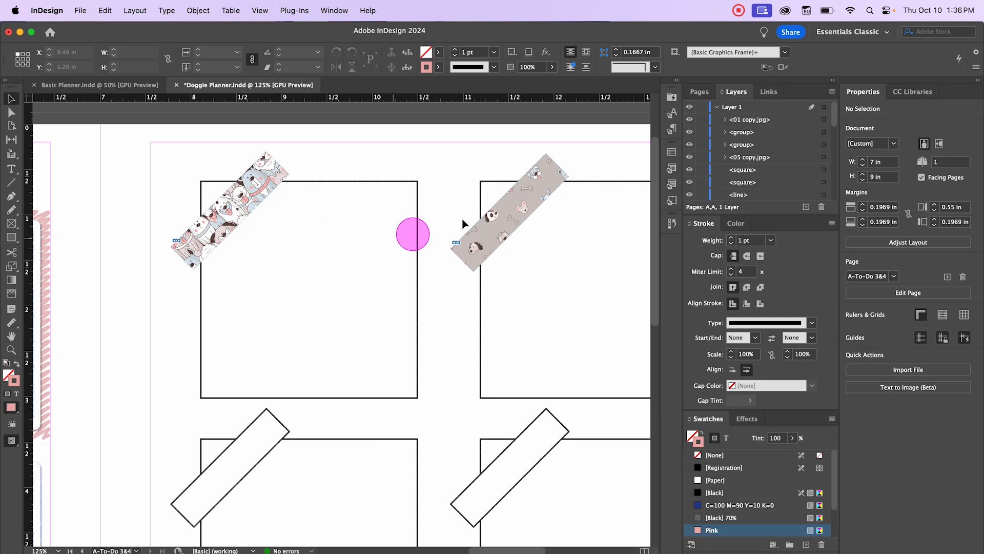
pyautogui.moveTo(443, 204); pyautogui.dragTo(400, 231)
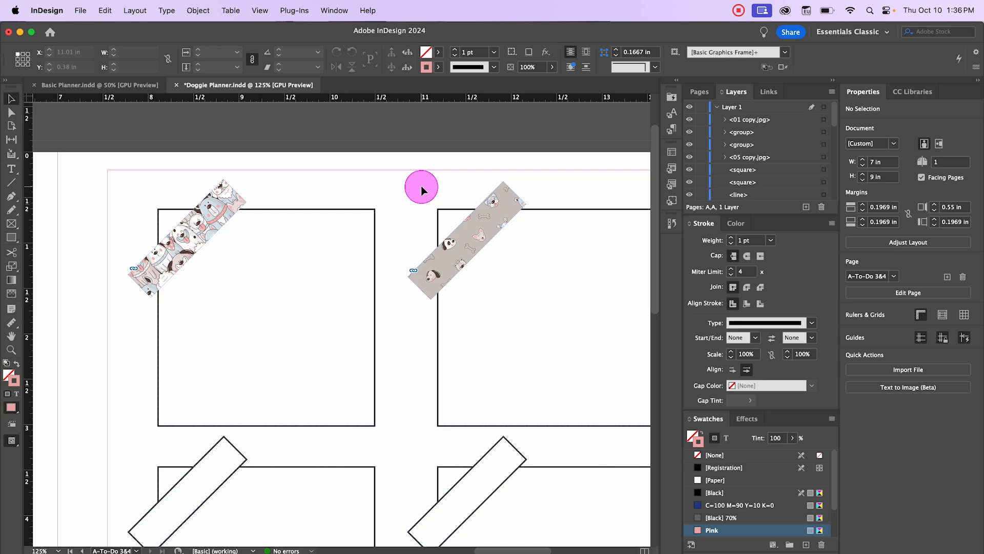
pyautogui.click(393, 212)
pyautogui.click(322, 210)
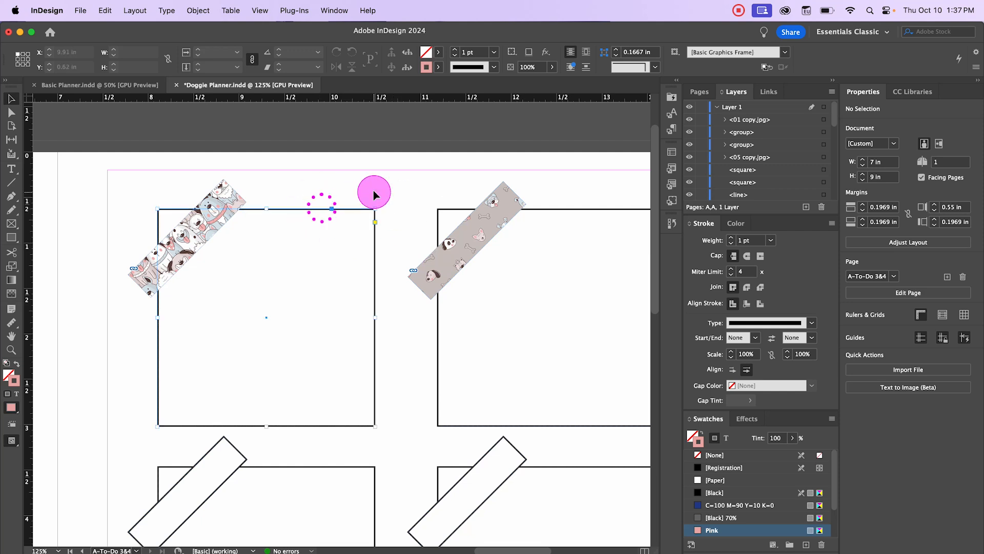
pyautogui.click(438, 67)
pyautogui.click(328, 101)
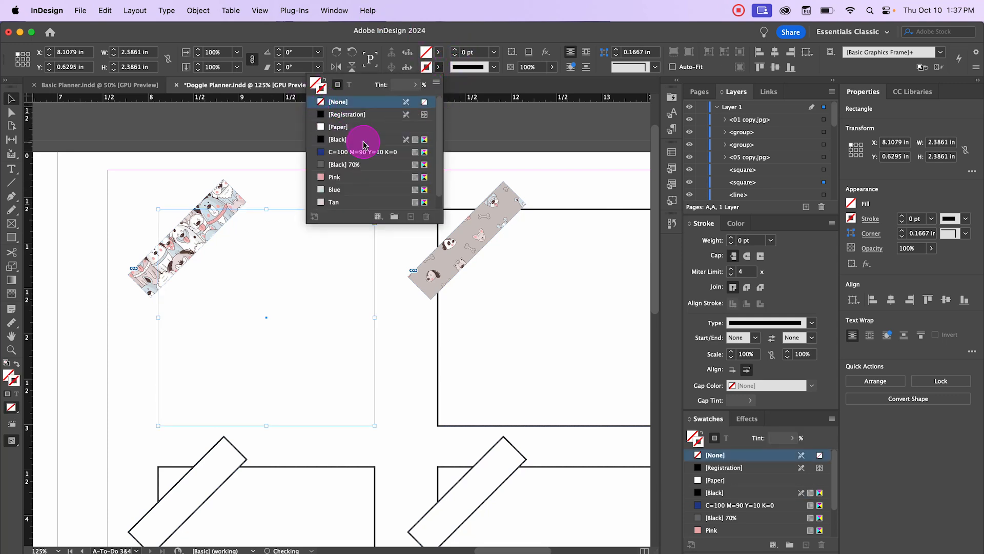
pyautogui.click(438, 52)
pyautogui.click(334, 188)
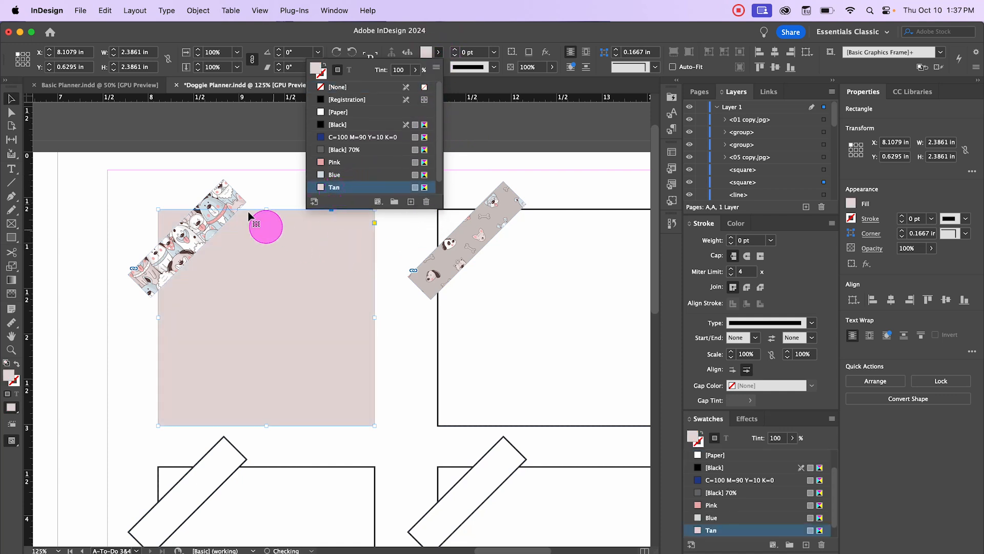
pyautogui.click(249, 132)
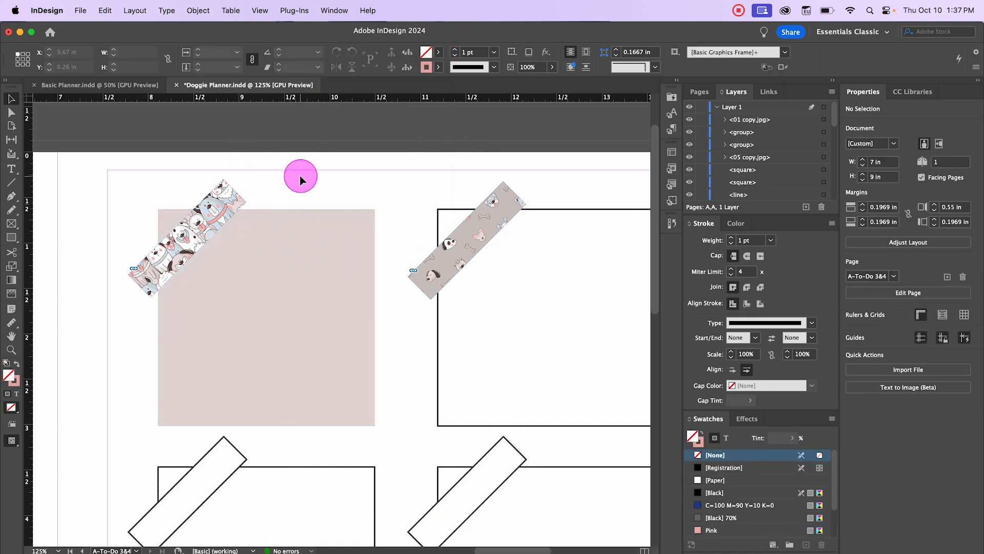
# Reduce the tint of the top-left note's Tan fill to 75%
pyautogui.click(336, 232)
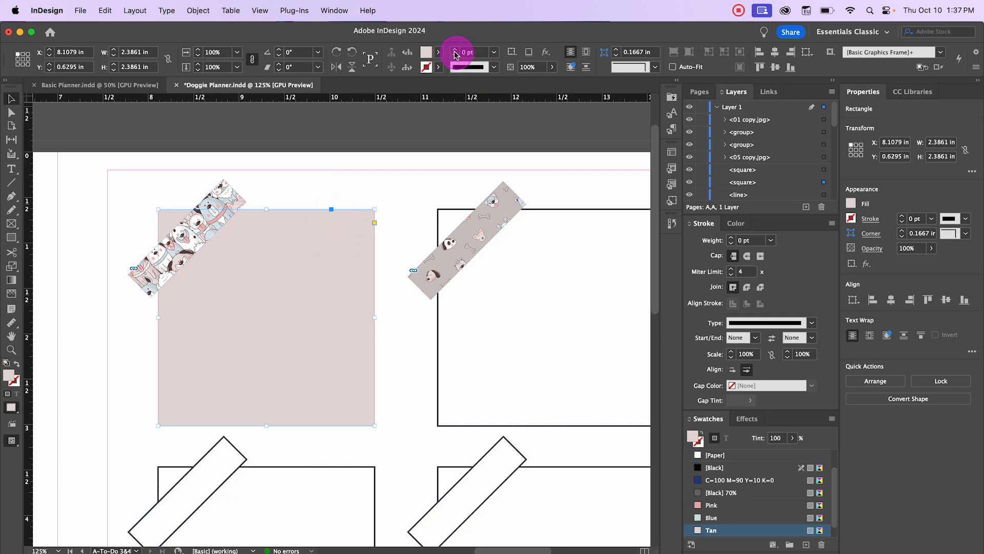
pyautogui.click(439, 54)
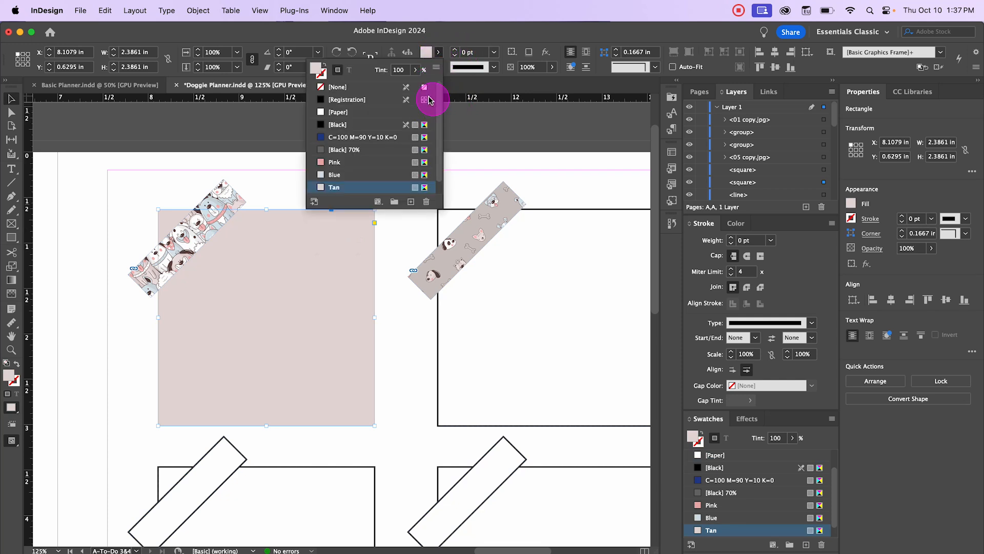
pyautogui.click(415, 70)
pyautogui.moveTo(417, 84); pyautogui.dragTo(401, 84)
pyautogui.click(278, 148)
pyautogui.click(333, 187)
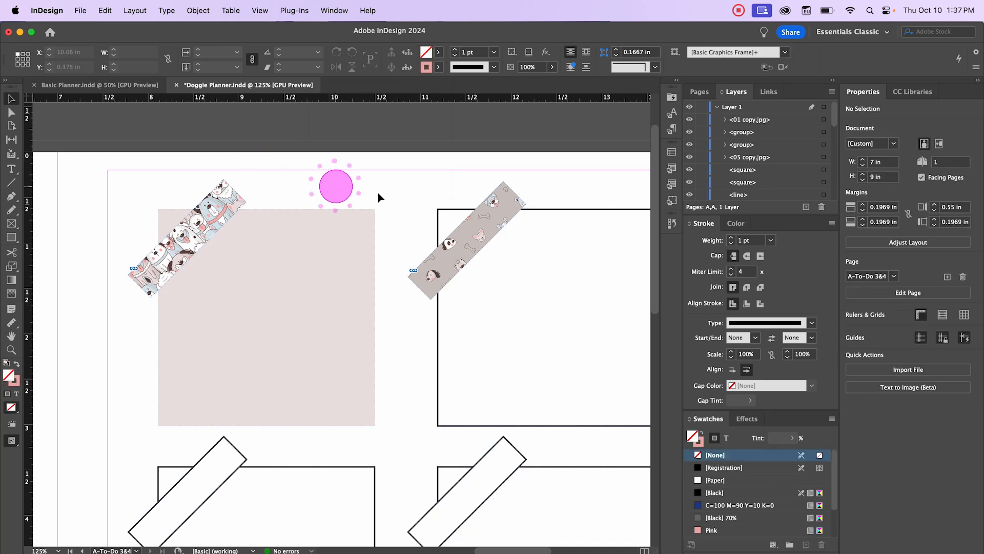
pyautogui.click(364, 233)
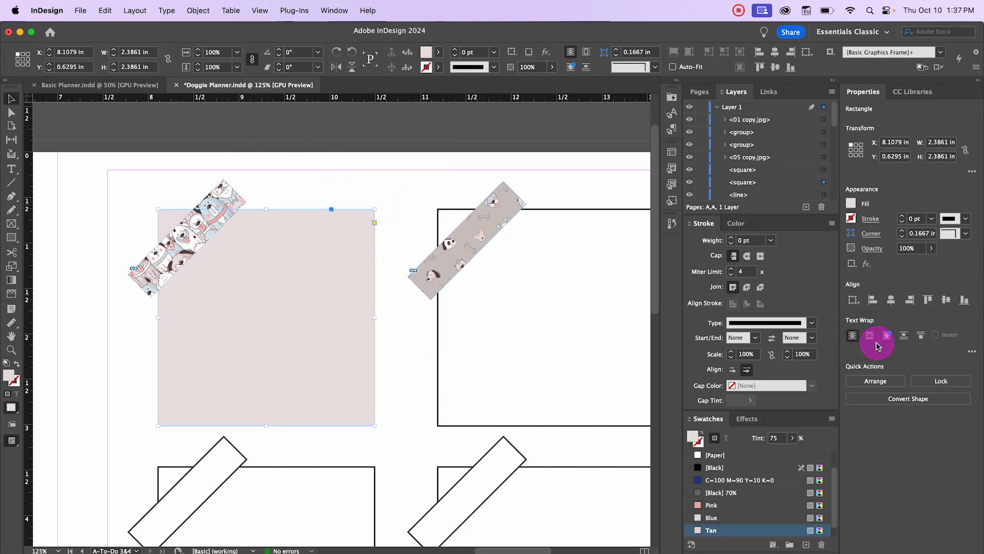
pyautogui.click(450, 433)
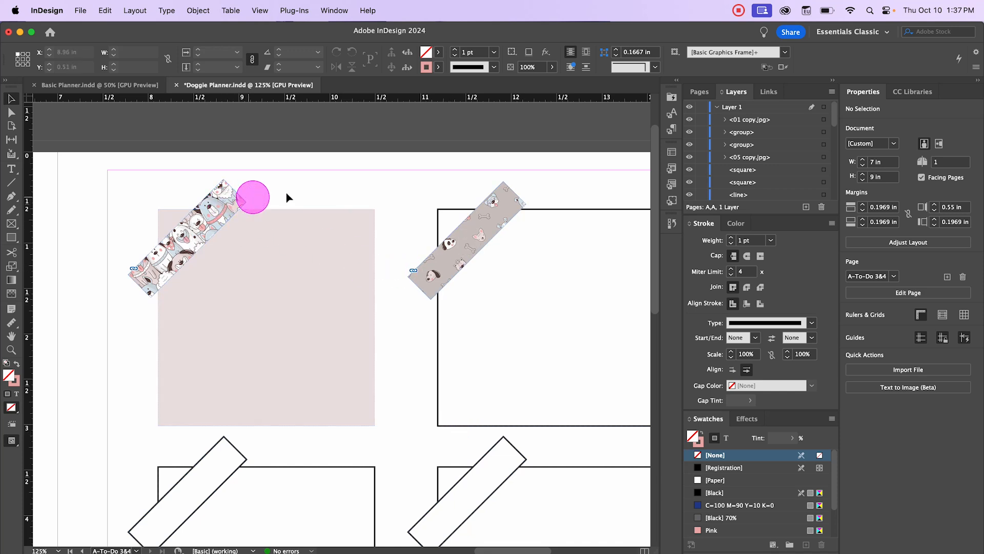
pyautogui.click(239, 198)
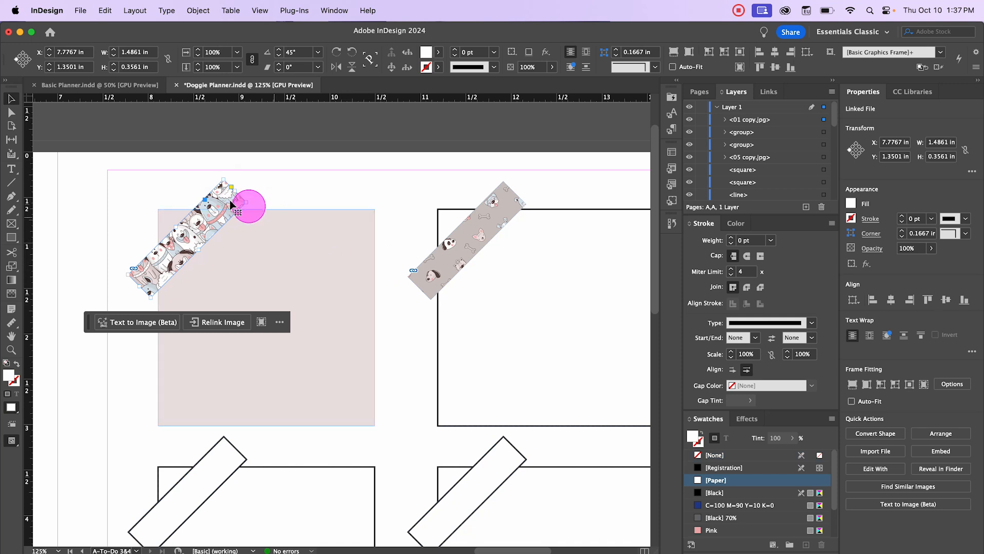
pyautogui.click(328, 181)
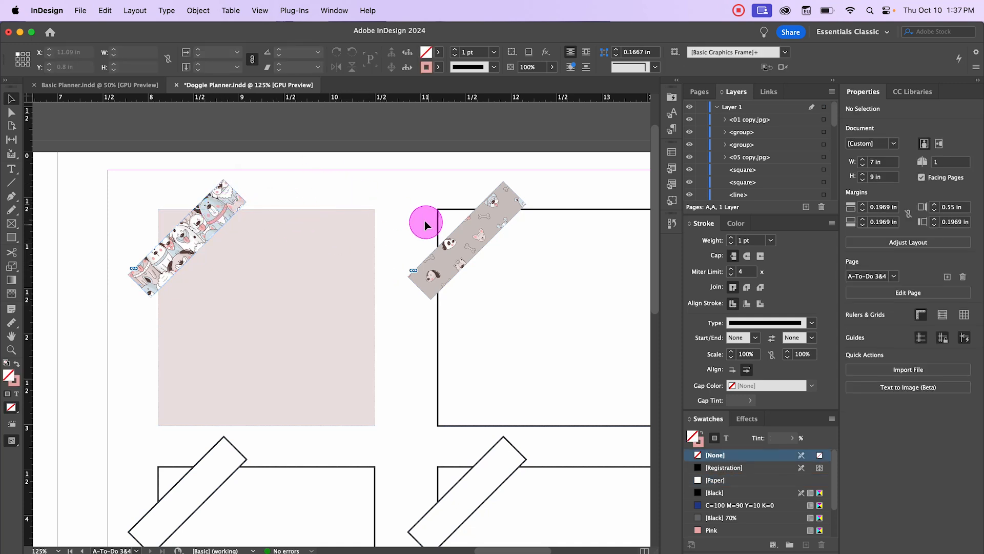
# Add a drop shadow to the tan top-left note with live preview
pyautogui.click(363, 259)
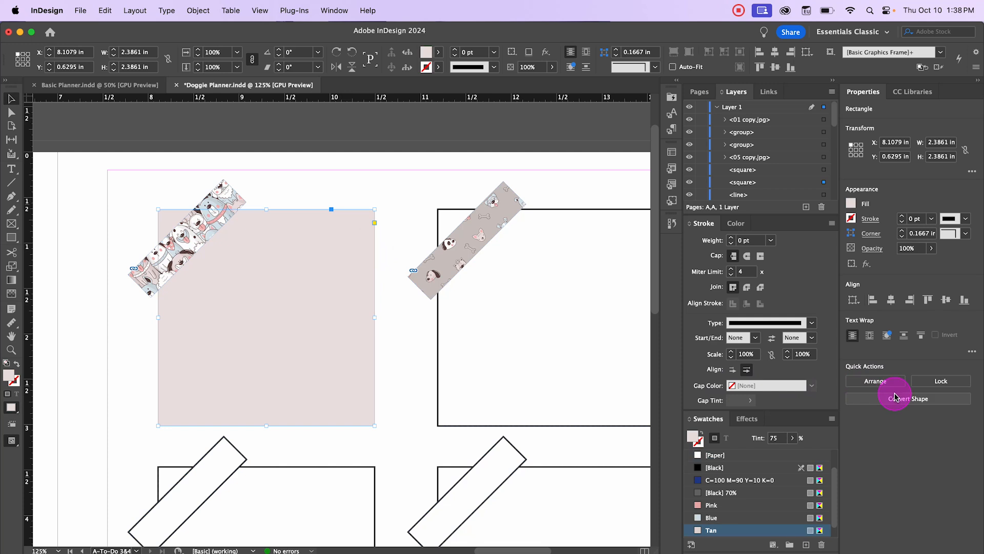
pyautogui.click(868, 265)
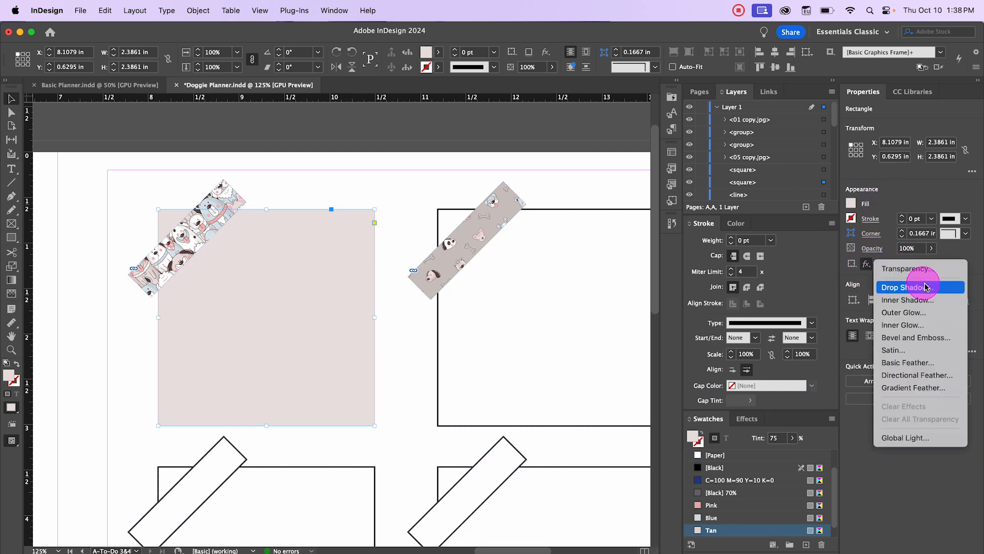
pyautogui.click(906, 287)
pyautogui.press('Escape')
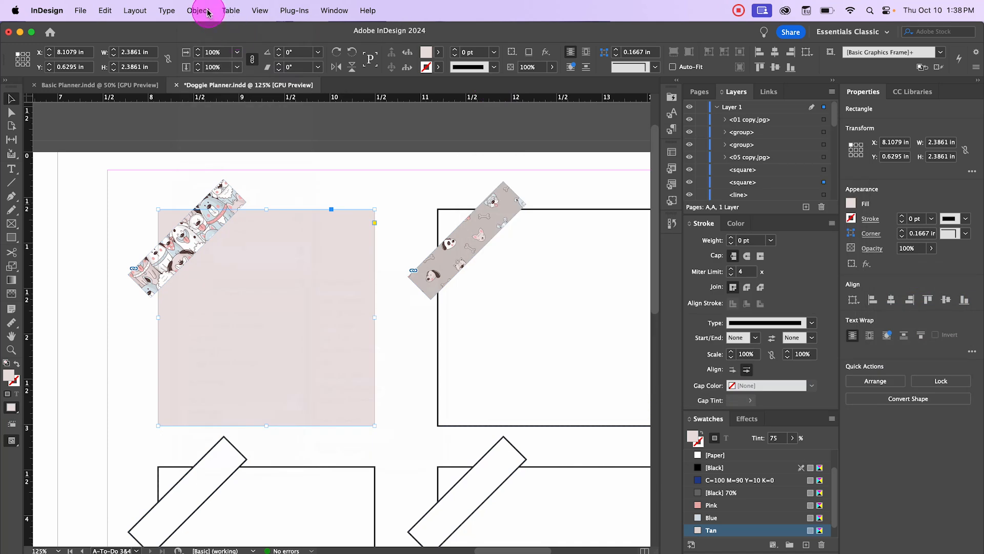
pyautogui.click(198, 11)
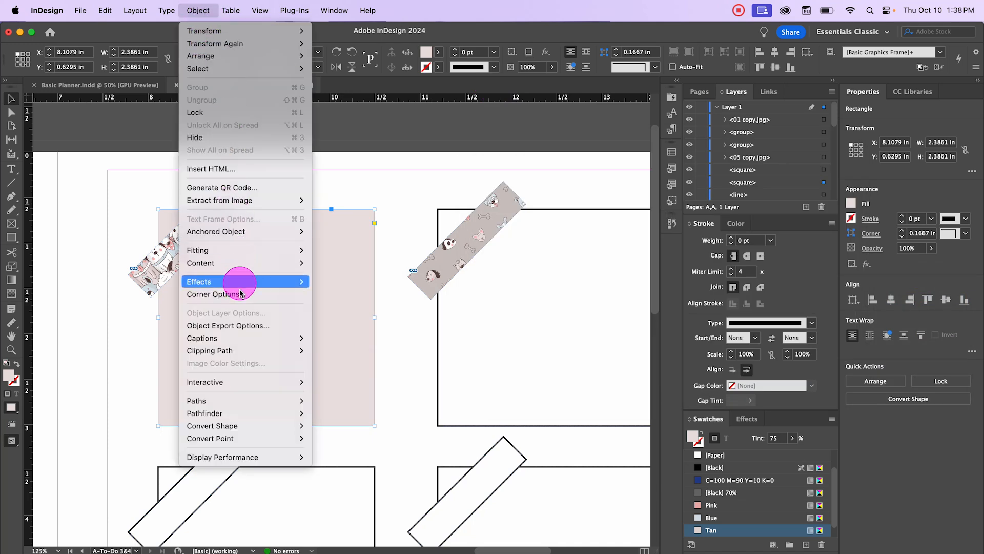
pyautogui.moveTo(248, 285)
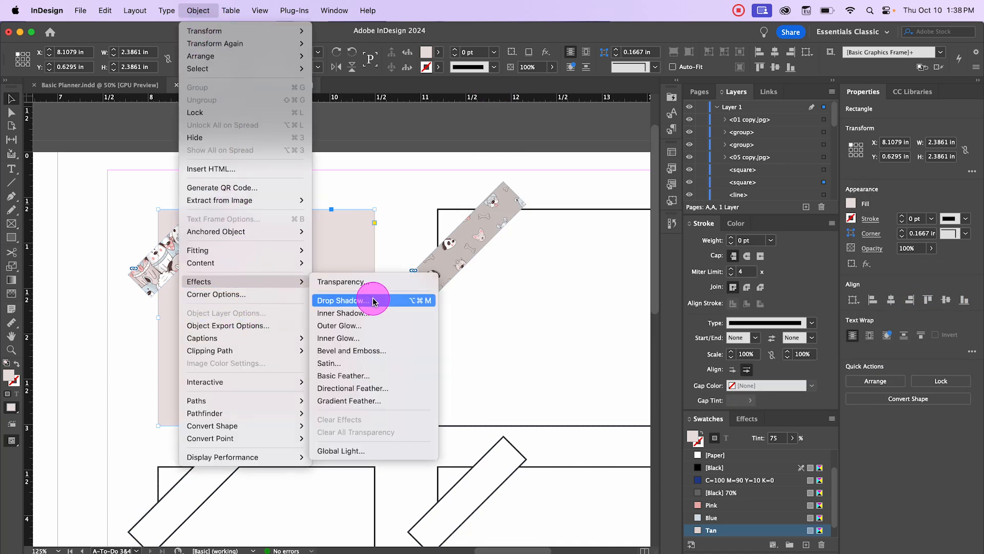
pyautogui.click(339, 302)
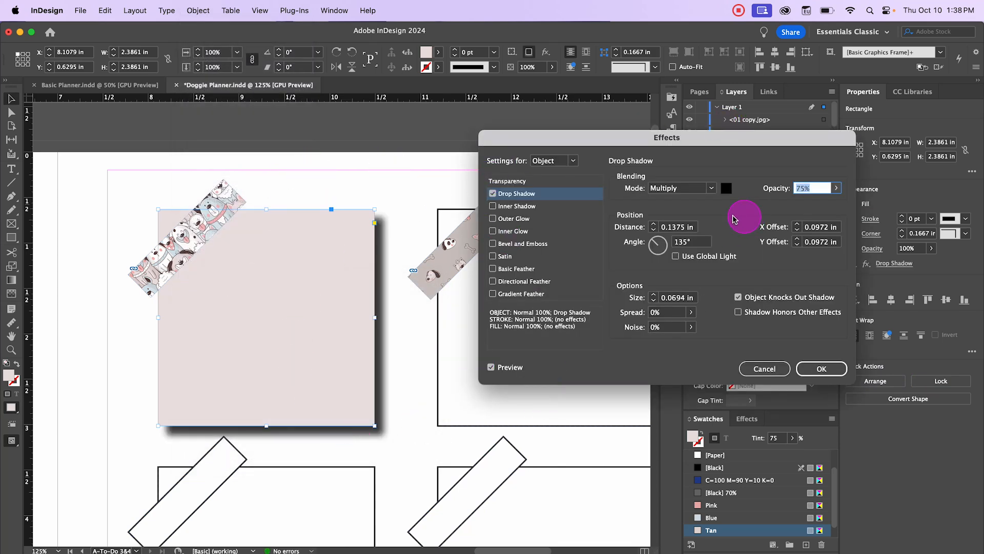
# Set the tan note's drop shadow opacity to 24%
pyautogui.click(687, 226)
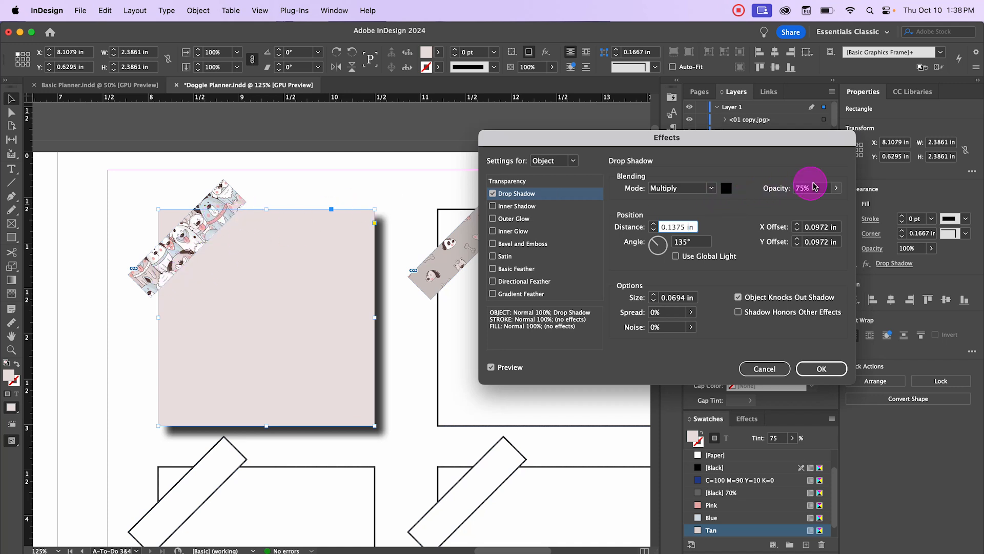
pyautogui.click(836, 188)
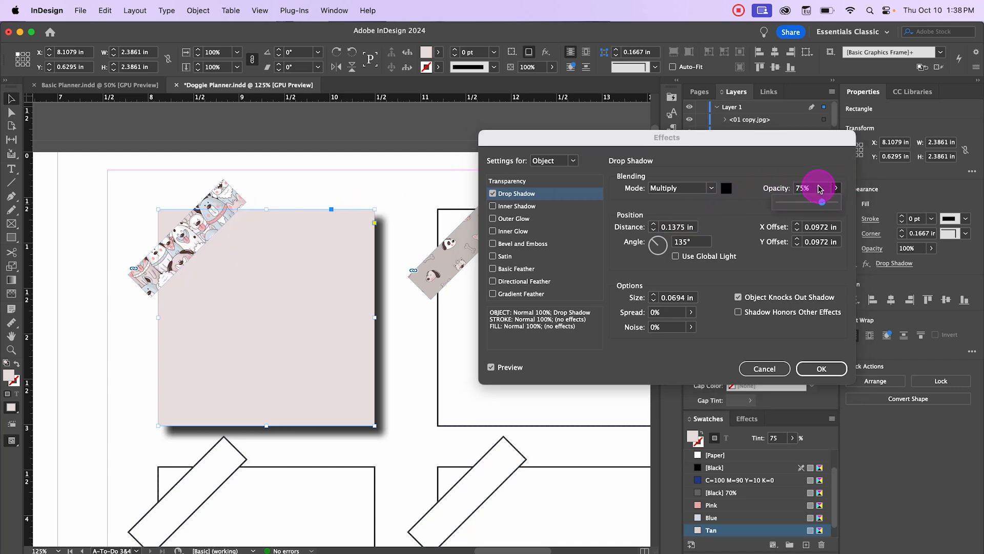
pyautogui.click(819, 187)
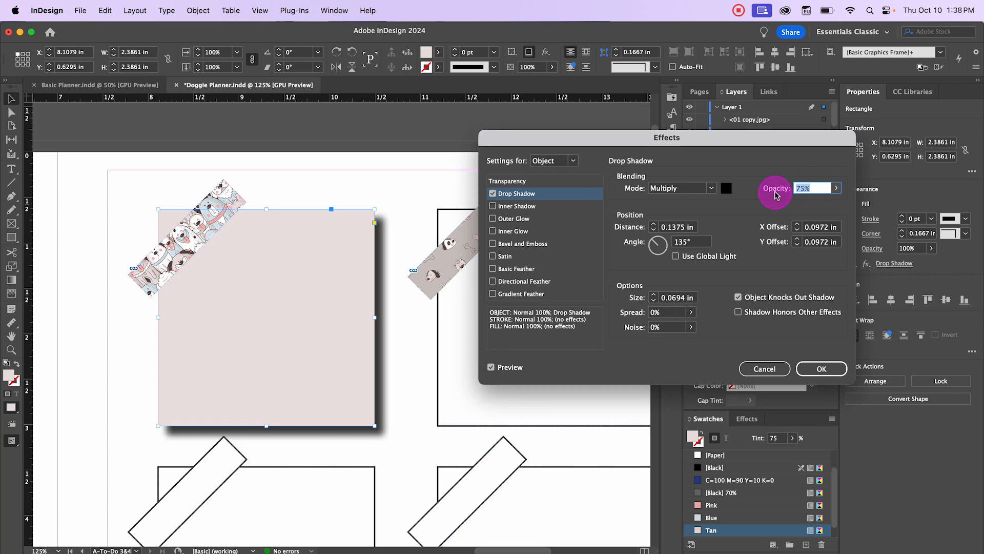
pyautogui.write('24')
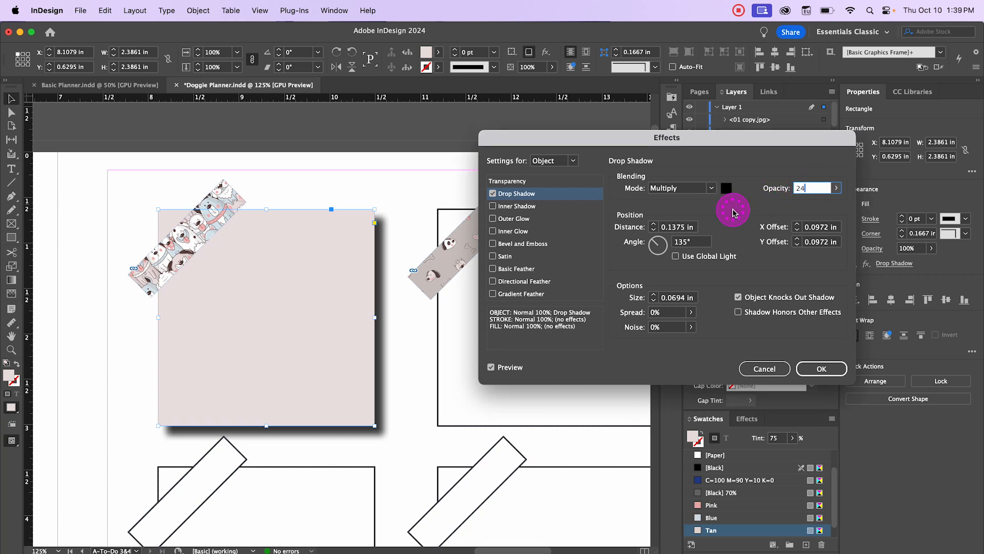
pyautogui.press('Tab')
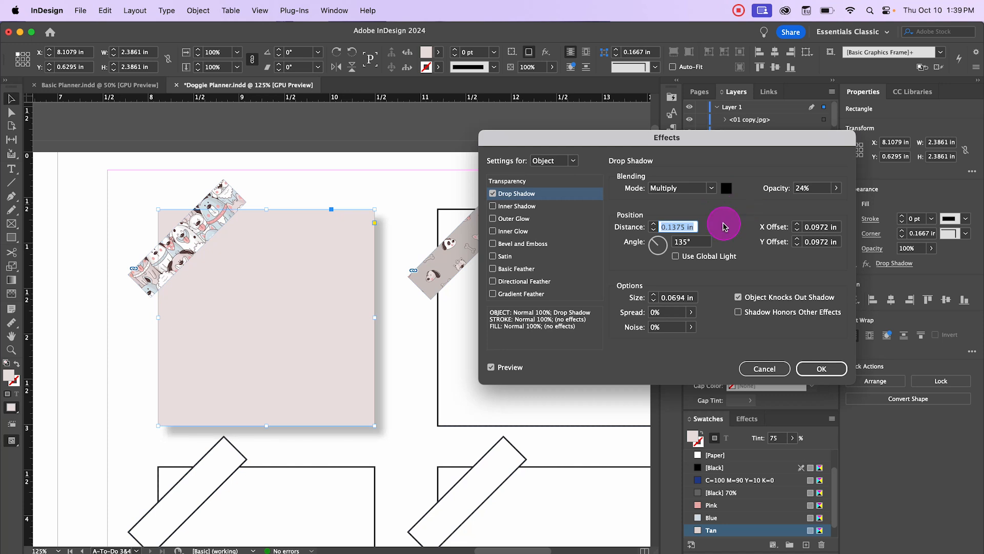
# Set the distance of the tan note's drop shadow to 0.0225 in
pyautogui.click(687, 226)
pyautogui.moveTo(680, 223); pyautogui.dragTo(647, 228)
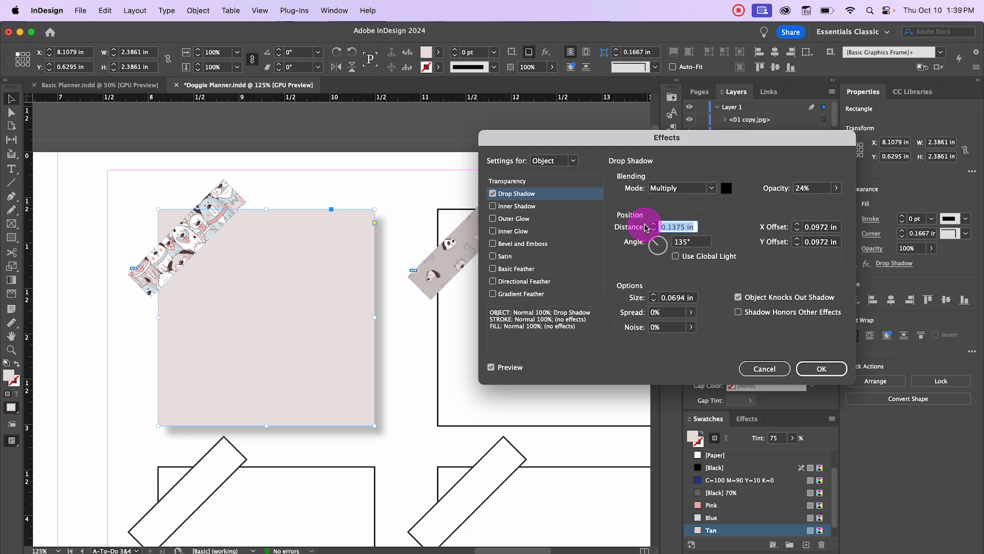
pyautogui.press('BackSpace')
pyautogui.write('.0225')
pyautogui.press('Tab')
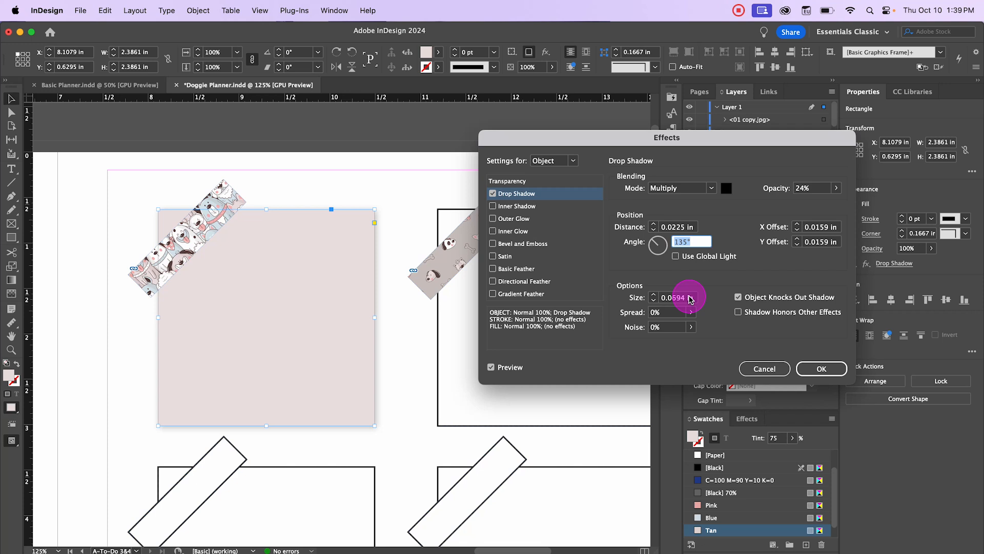
# Set the tan note's shadow size to 0.0094 in, apply the effect and deselect the note
pyautogui.click(690, 299)
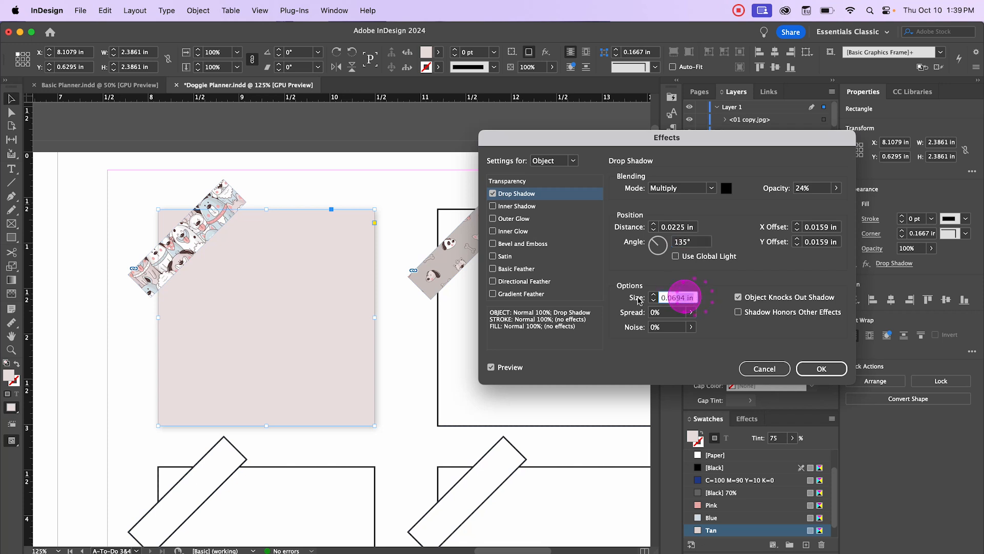
pyautogui.click(626, 294)
pyautogui.press('BackSpace')
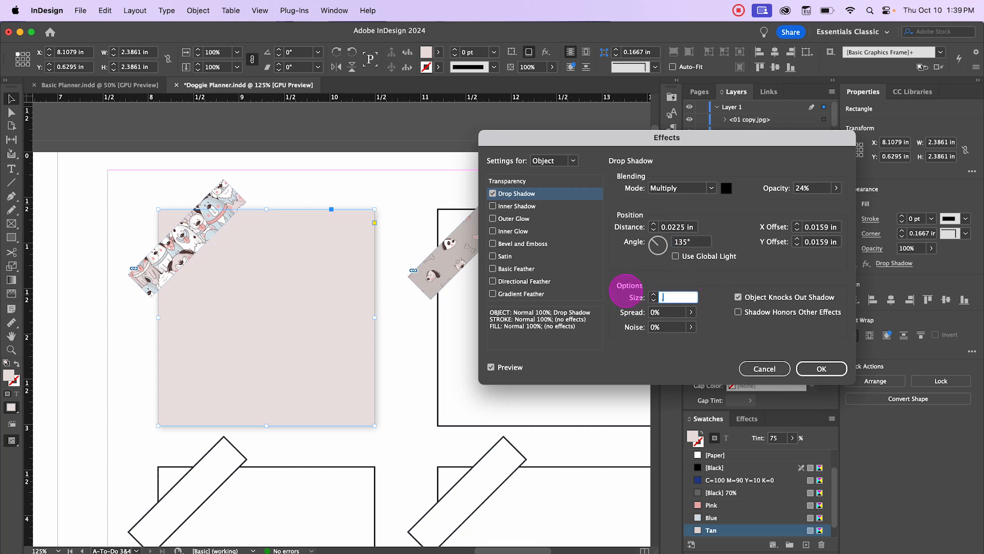
pyautogui.write('.0094')
pyautogui.press('Tab')
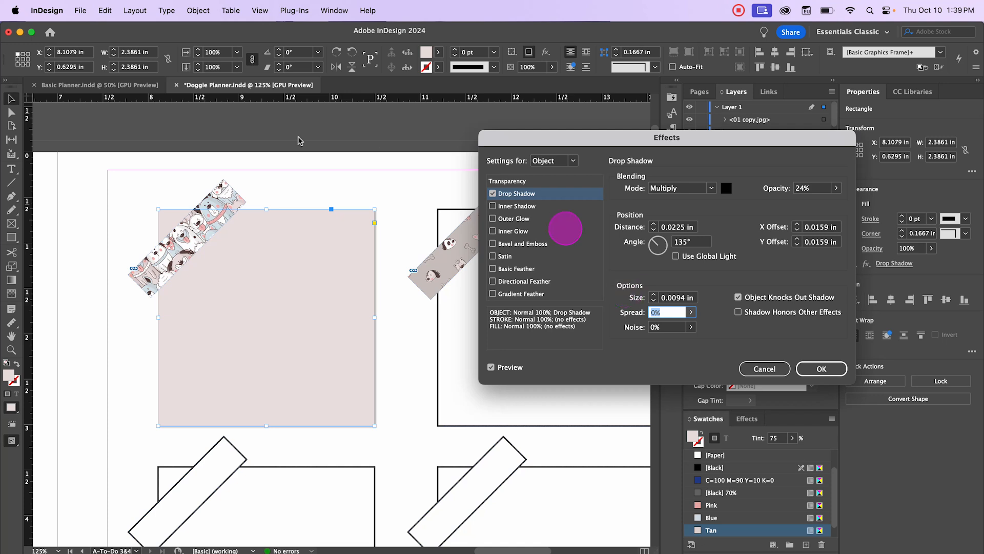
pyautogui.click(835, 369)
pyautogui.click(405, 374)
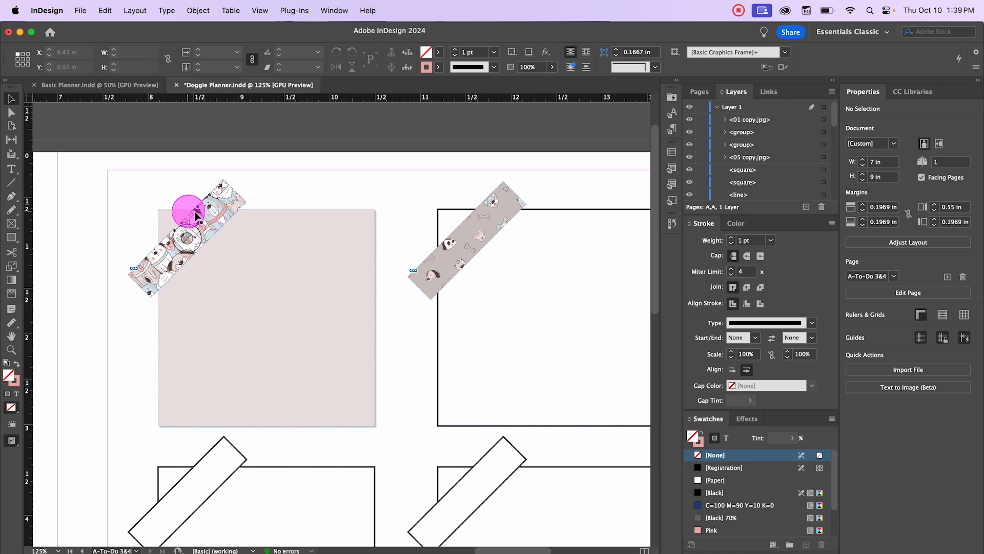
# Add a drop shadow to the dog-face tape on the first tan note, with 24% opacity and a 0.0025 in distance
pyautogui.click(242, 203)
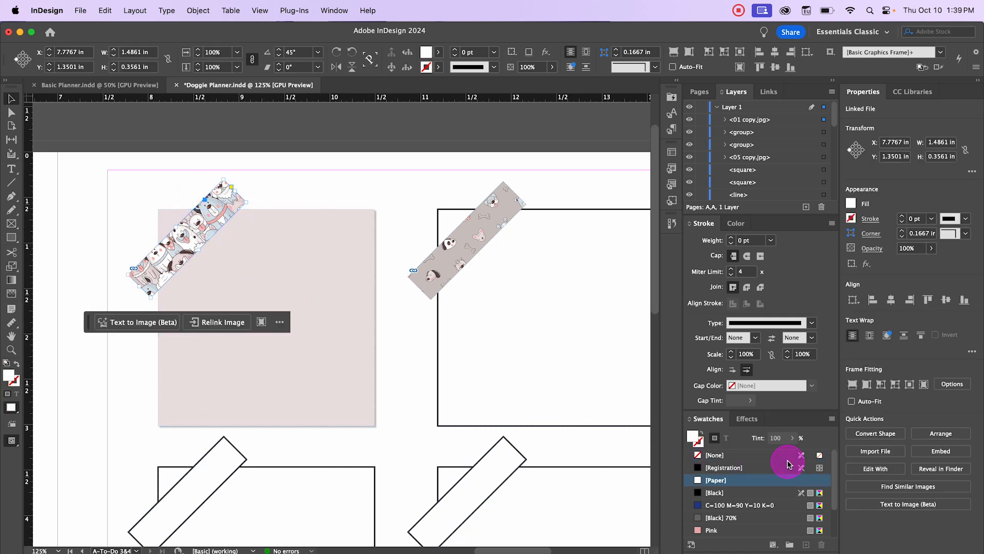
pyautogui.click(867, 263)
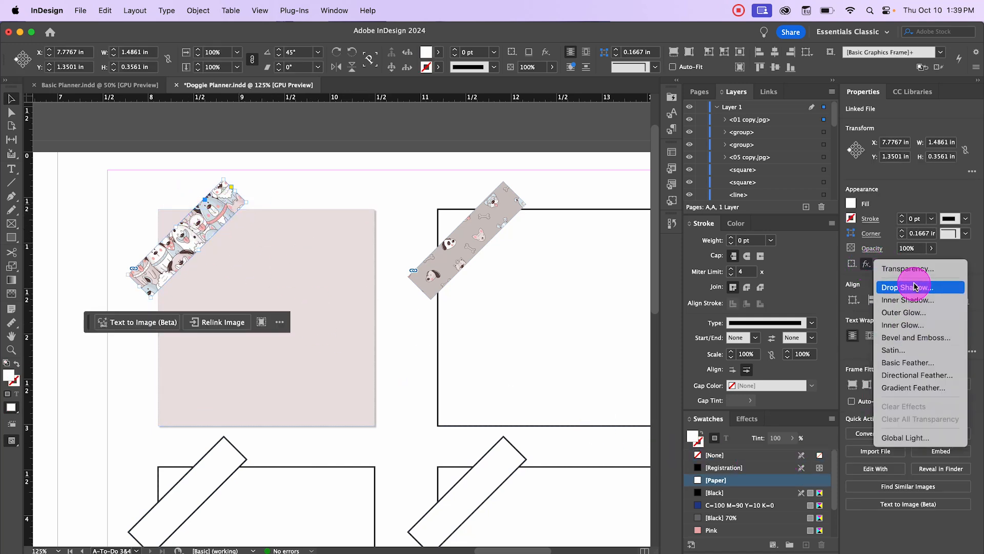
pyautogui.click(894, 286)
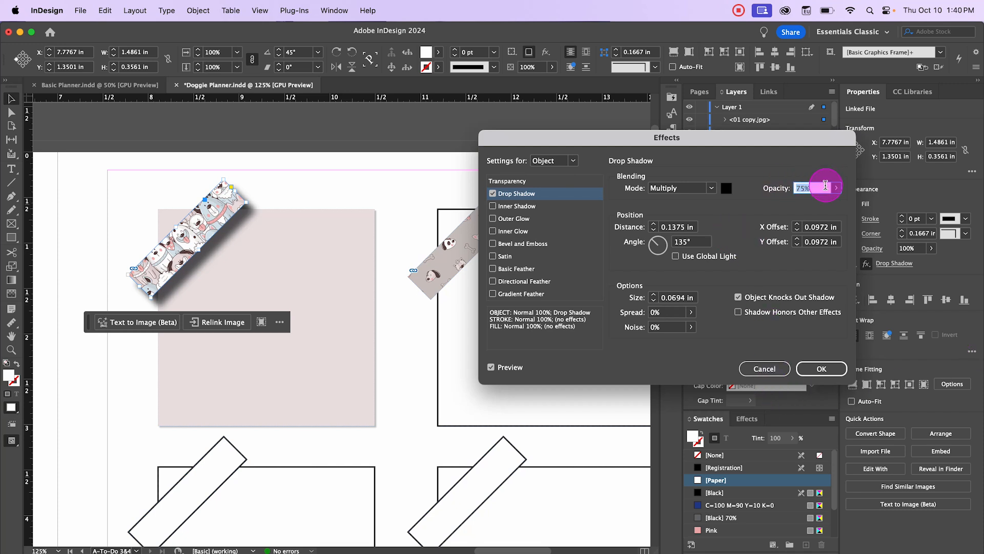
pyautogui.write('24')
pyautogui.press('Tab')
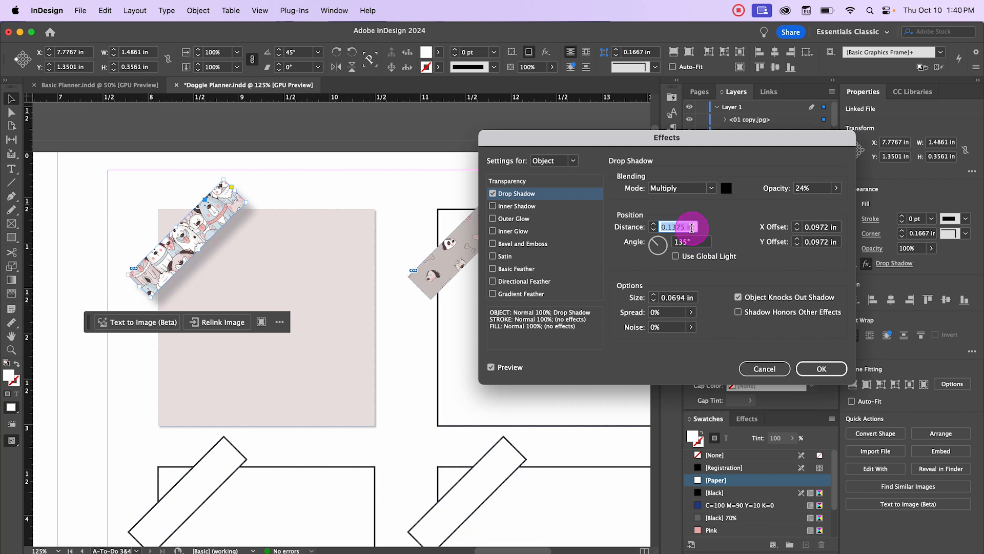
pyautogui.press('BackSpace')
pyautogui.press('Tab')
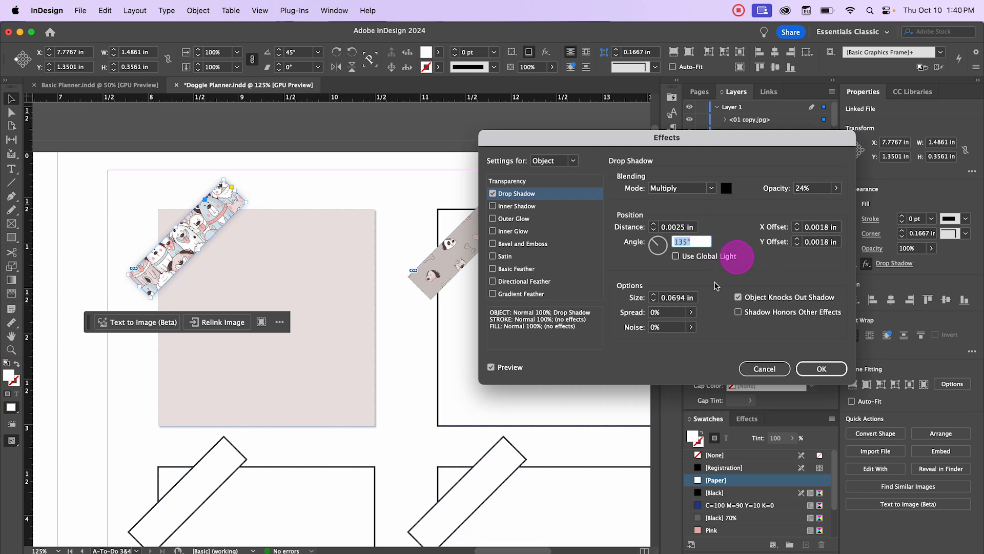
# Set the dog-face tape's shadow size to 0.0094 in, apply the effect and deselect the tape
pyautogui.doubleClick(681, 299)
pyautogui.click(690, 299)
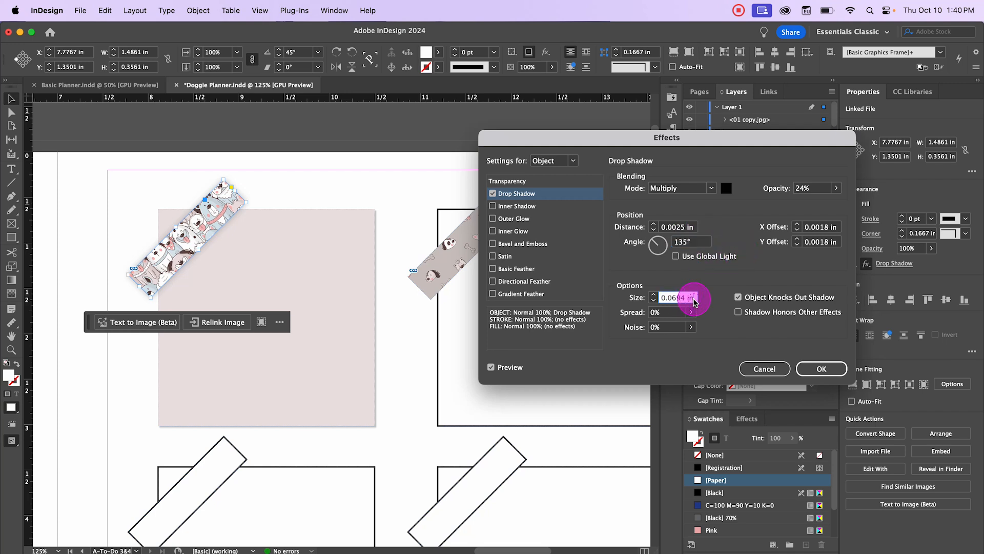
pyautogui.moveTo(696, 301); pyautogui.dragTo(657, 296)
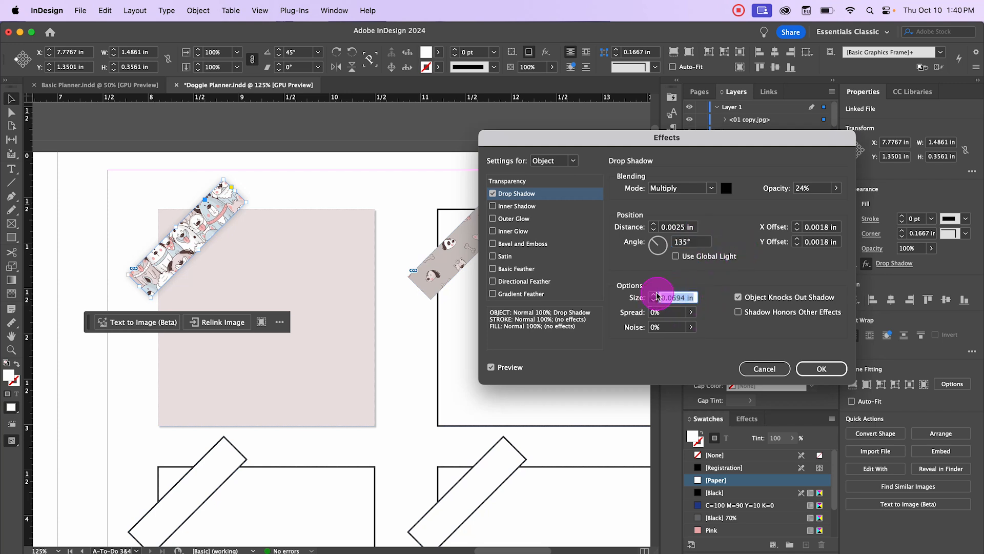
pyautogui.write('.0094')
pyautogui.press('Return')
pyautogui.press('super+shift+a')
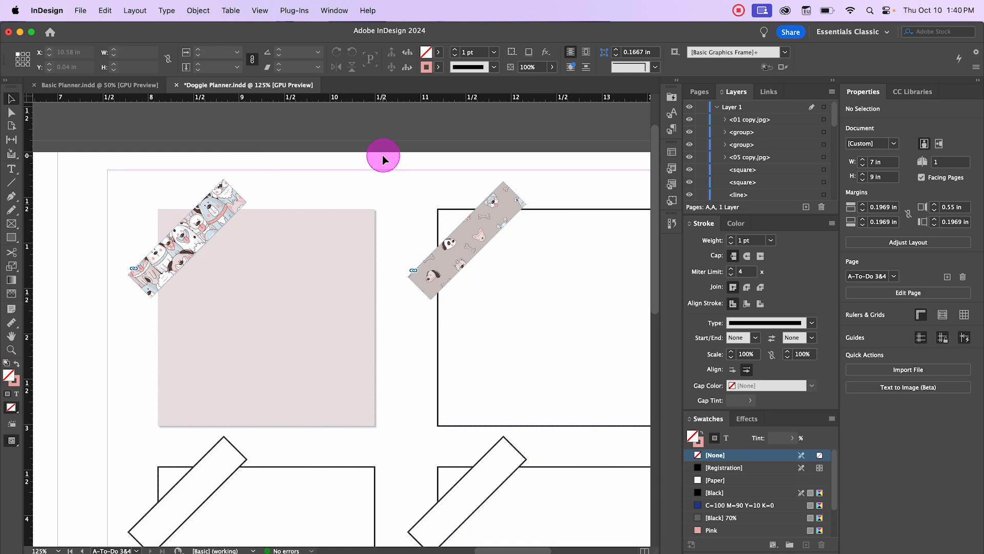
# Fill the top-right note with the tan colour eae2e2 sampled from the top-left note
pyautogui.click(572, 211)
pyautogui.moveTo(575, 184); pyautogui.dragTo(483, 193)
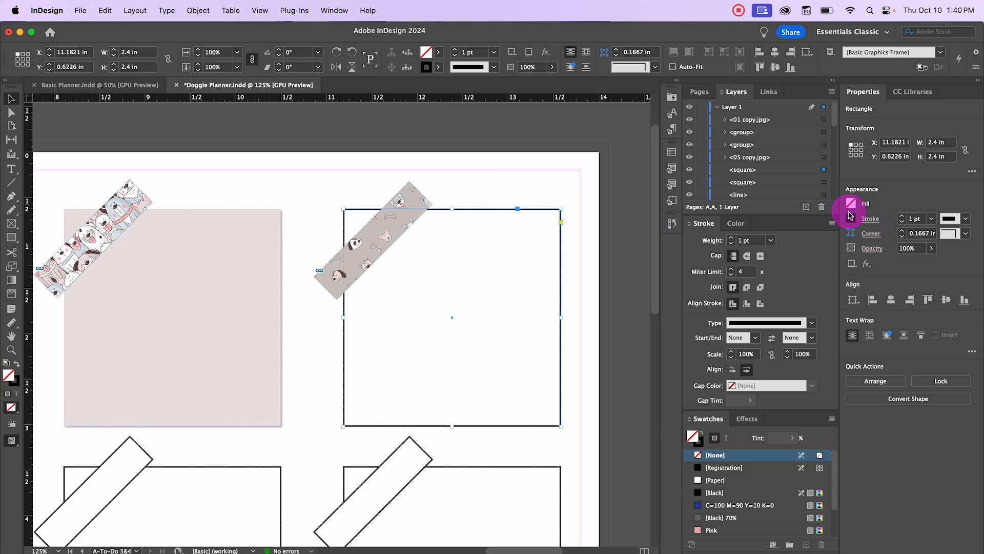
pyautogui.moveTo(854, 219)
pyautogui.mouseDown()
pyautogui.moveTo(99, 340)
pyautogui.moveTo(303, 328)
pyautogui.moveTo(345, 336)
pyautogui.mouseUp()
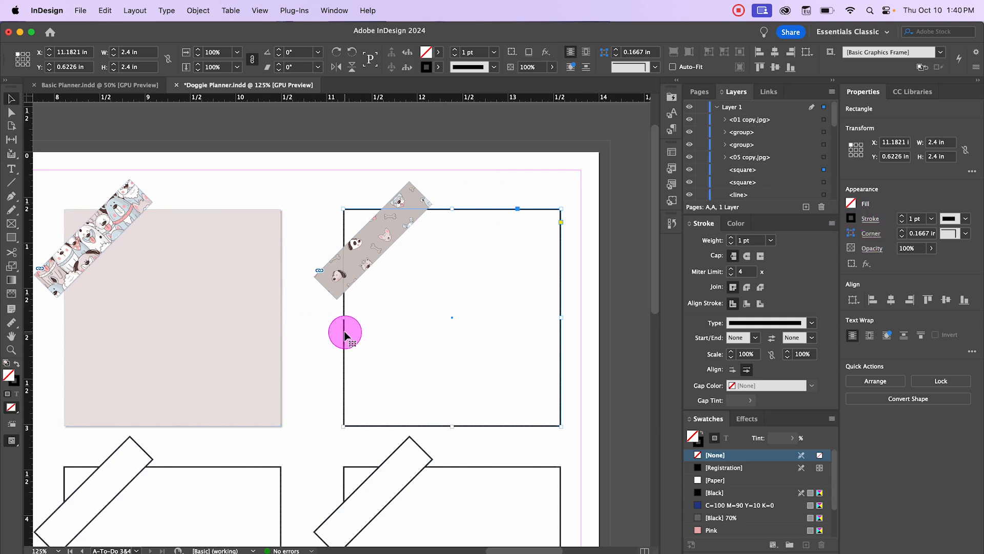
pyautogui.doubleClick(9, 376)
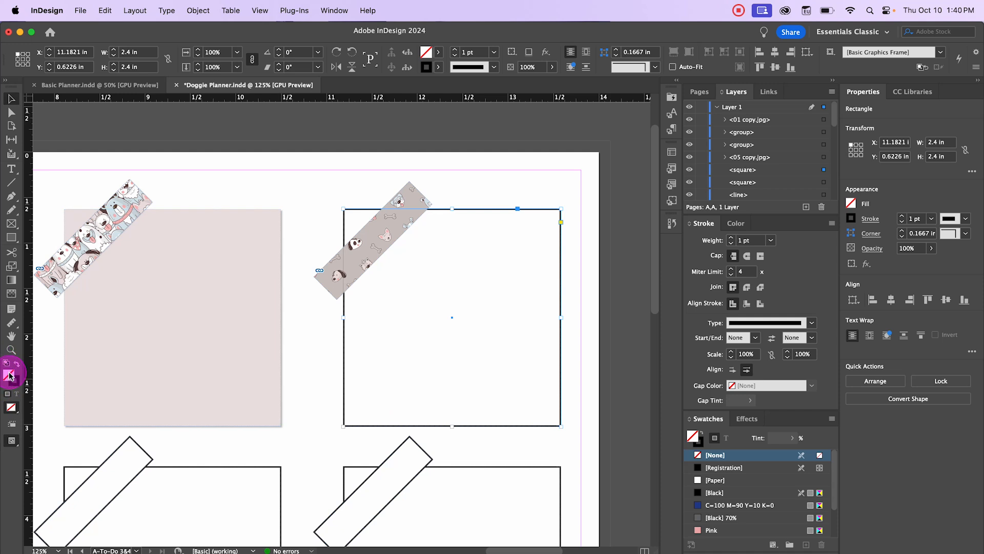
pyautogui.moveTo(561, 480); pyautogui.dragTo(207, 290)
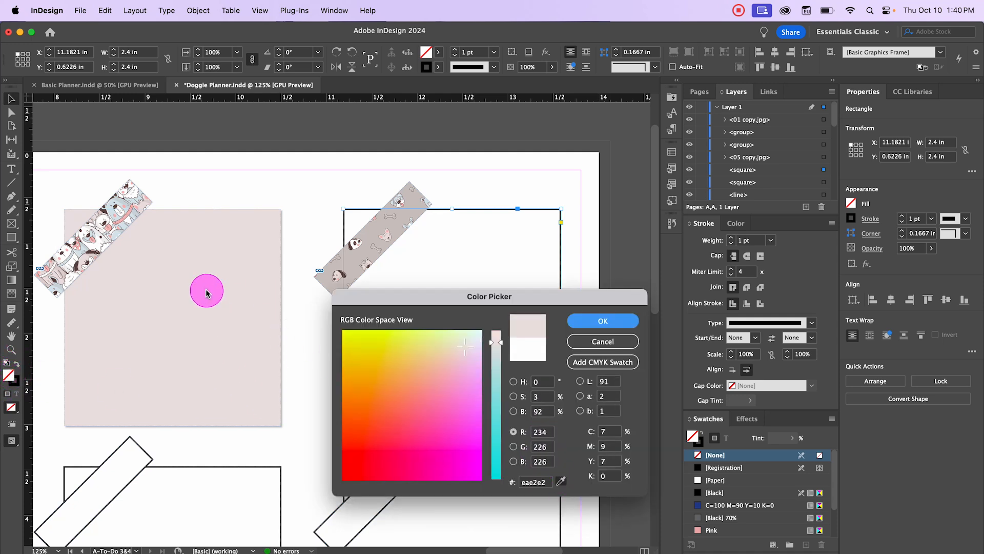
pyautogui.click(604, 320)
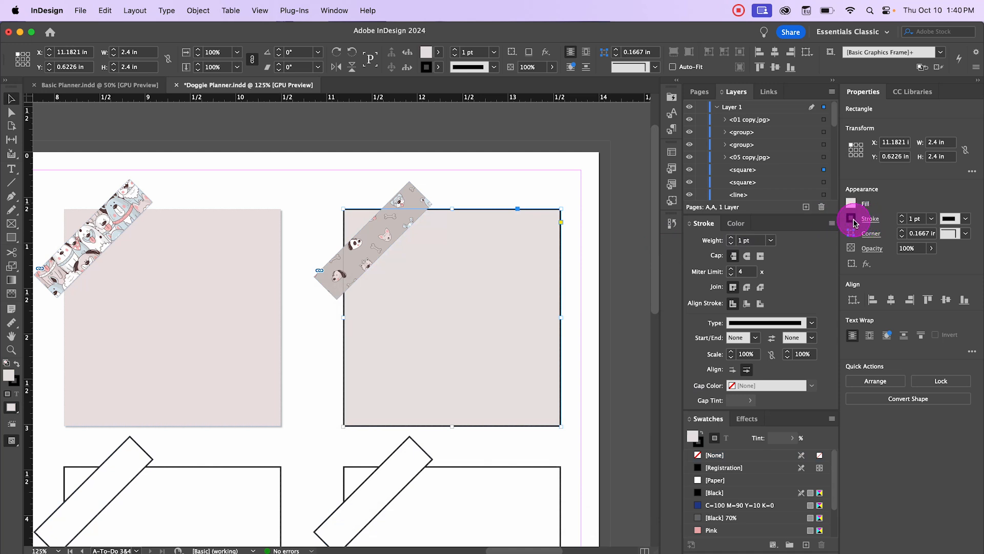
# Set the top-right note's stroke to None and deselect it
pyautogui.click(851, 219)
pyautogui.click(736, 294)
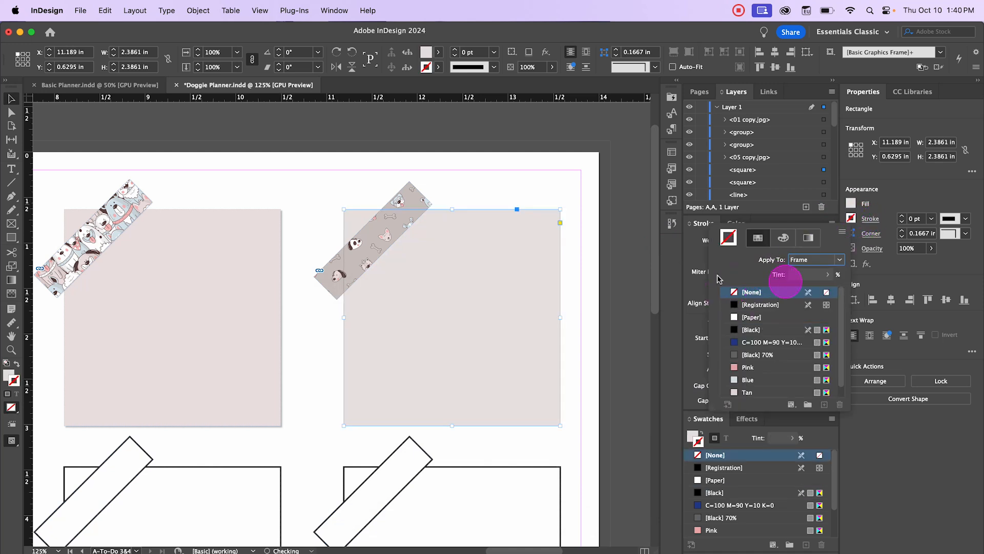
pyautogui.click(219, 139)
pyautogui.click(254, 163)
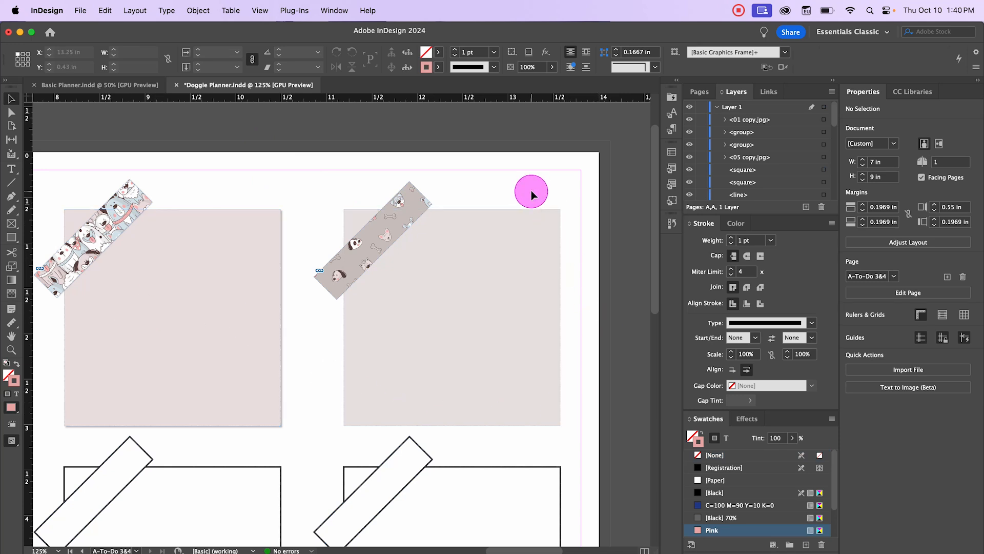
# Select the two tan notes in the top row together with their dog-pattern tape strips
pyautogui.moveTo(531, 191); pyautogui.dragTo(586, 171)
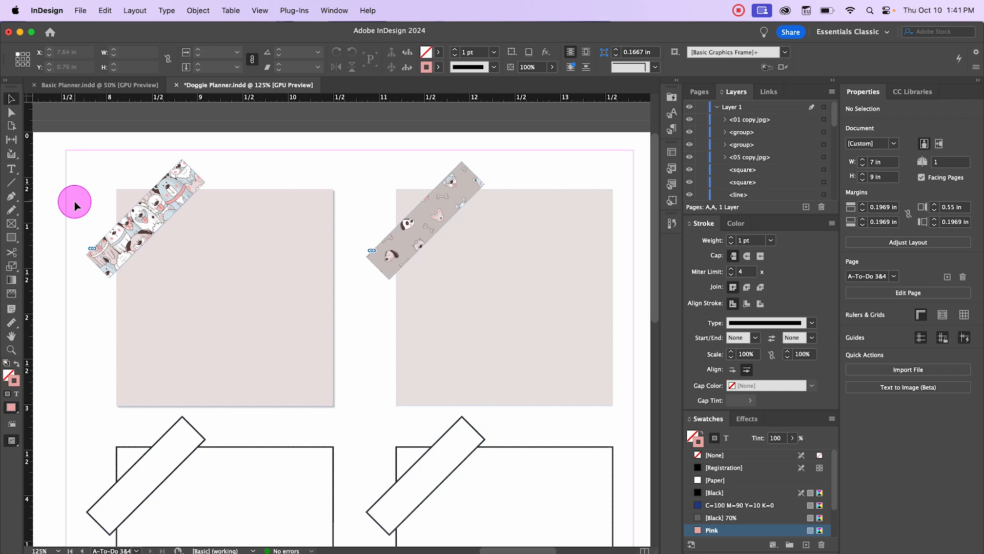
pyautogui.keyDown('alt'); pyautogui.scroll(-2, 145, 300); pyautogui.keyUp('alt')
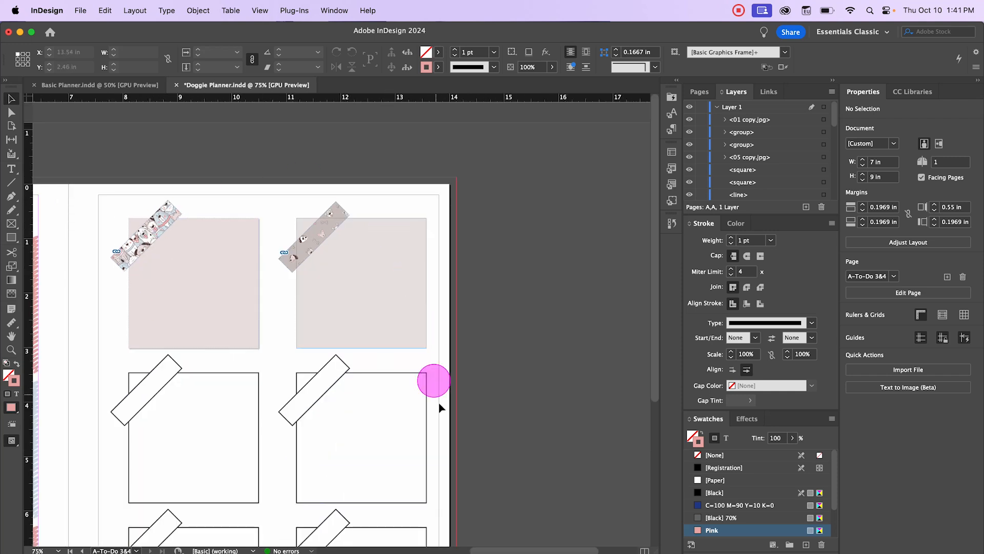
pyautogui.moveTo(510, 367); pyautogui.dragTo(660, 286)
pyautogui.hscroll(1, 358, 335)
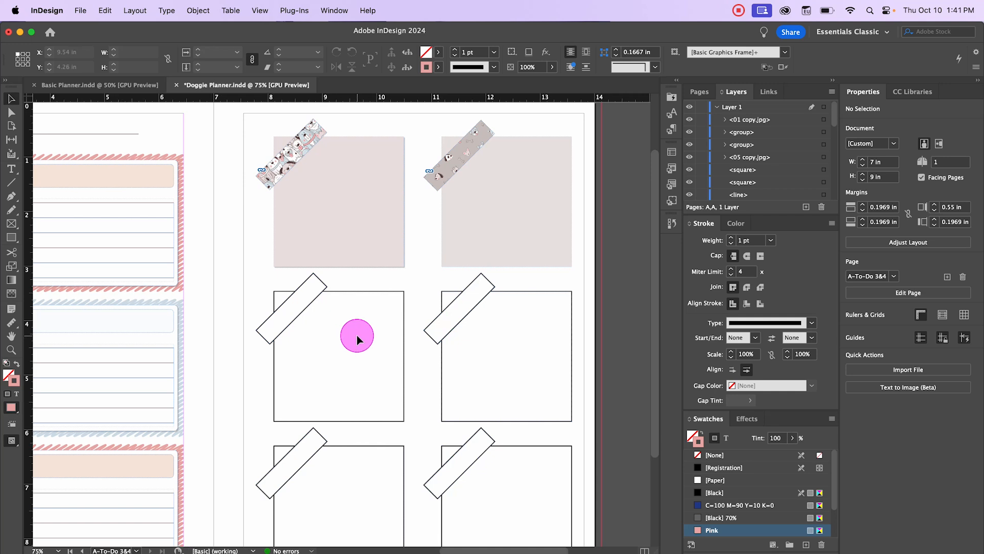
pyautogui.keyDown('alt'); pyautogui.scroll(-1, 357, 338); pyautogui.keyUp('alt')
pyautogui.hscroll(-3, 573, 358)
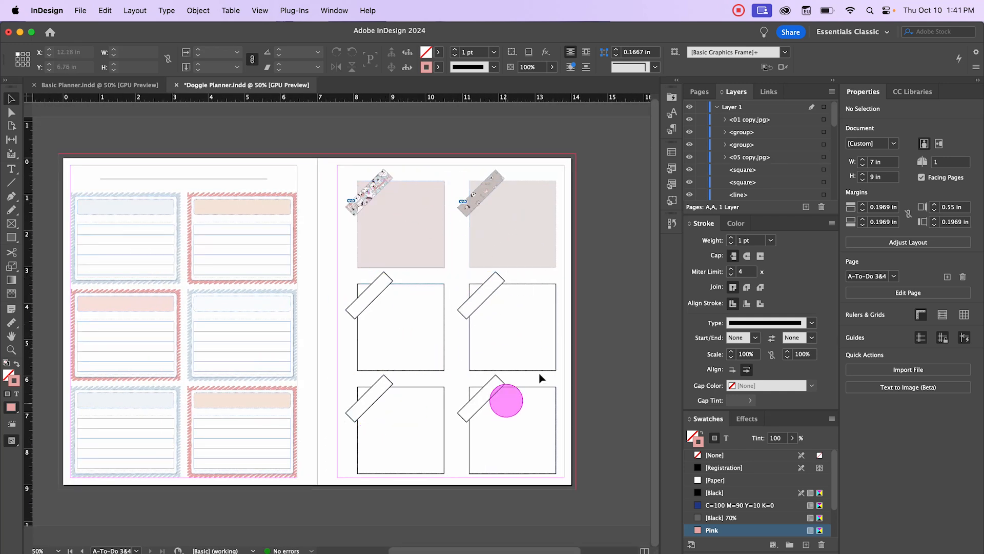
pyautogui.moveTo(340, 280); pyautogui.dragTo(586, 473)
pyautogui.moveTo(348, 170); pyautogui.dragTo(593, 259)
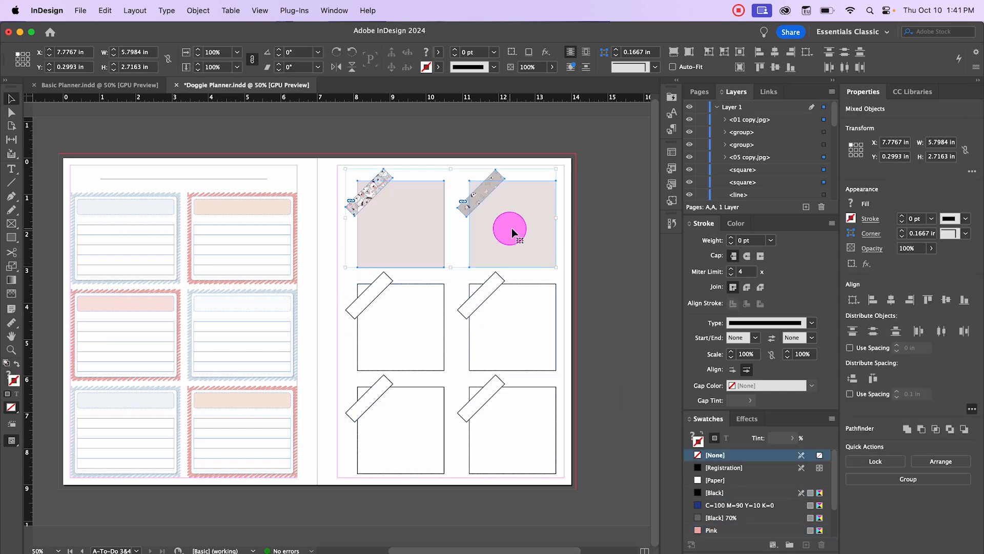